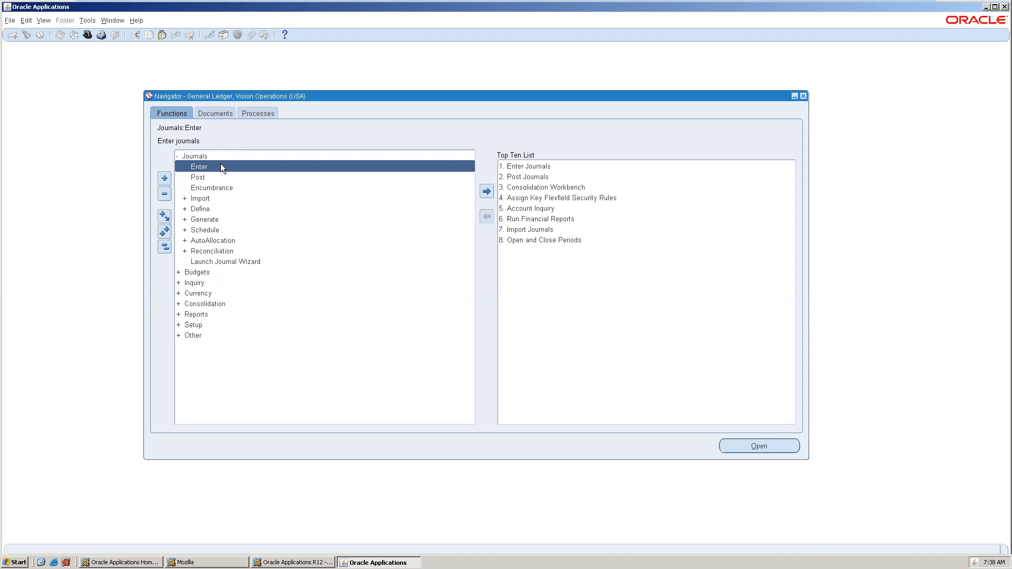
# Launch Journals > Enter for Vision Operations (USA) and arrange the Enter Journals and Find Journals windows.
pyautogui.doubleClick(221, 166)
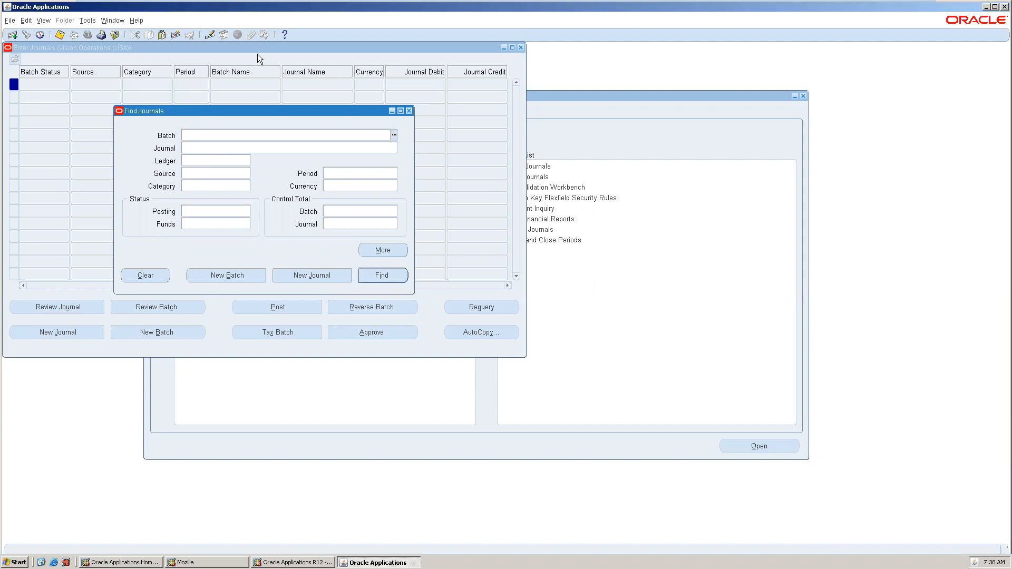
pyautogui.moveTo(258, 50); pyautogui.dragTo(505, 75)
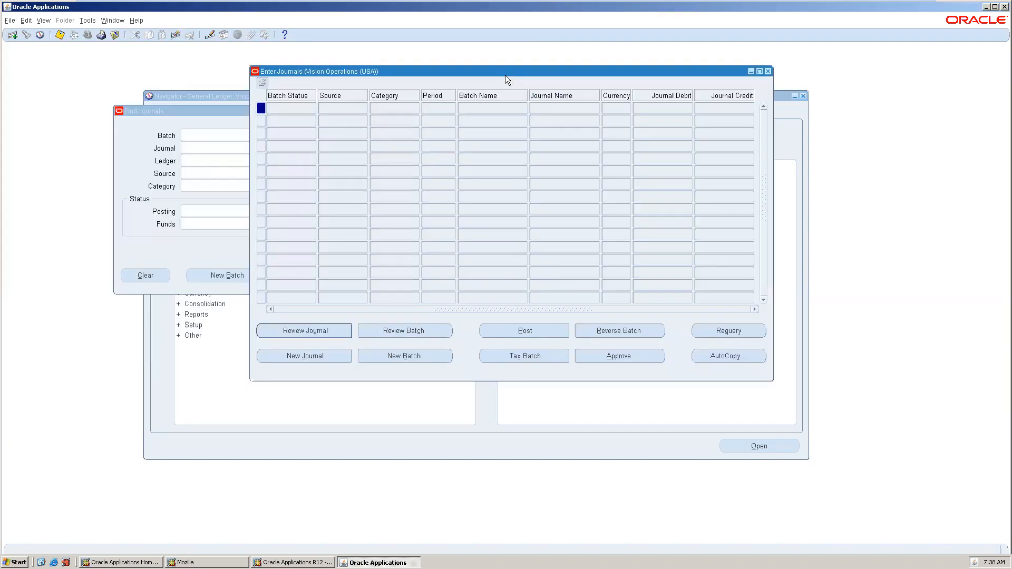
pyautogui.click(175, 117)
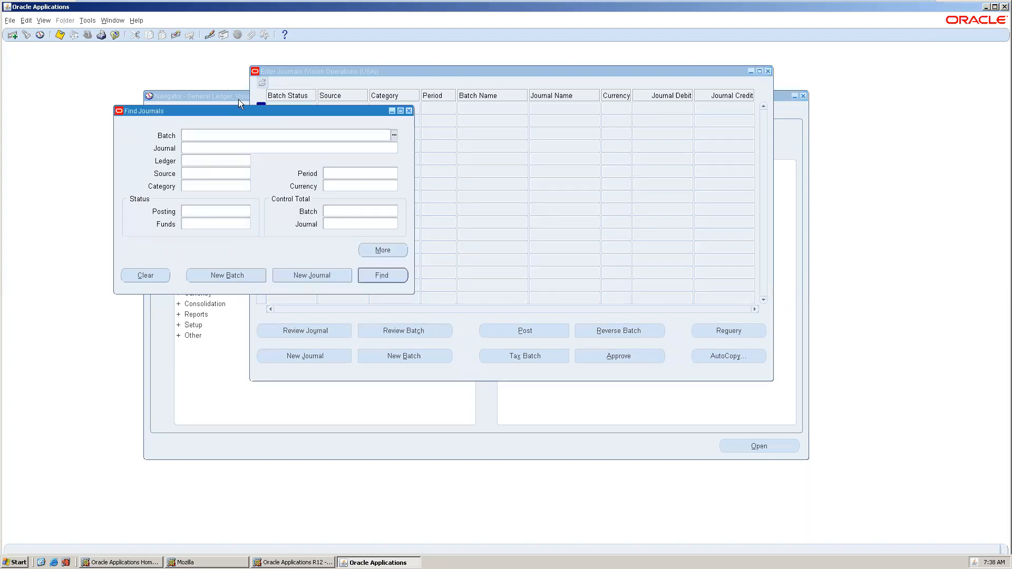
pyautogui.moveTo(243, 110); pyautogui.dragTo(460, 139)
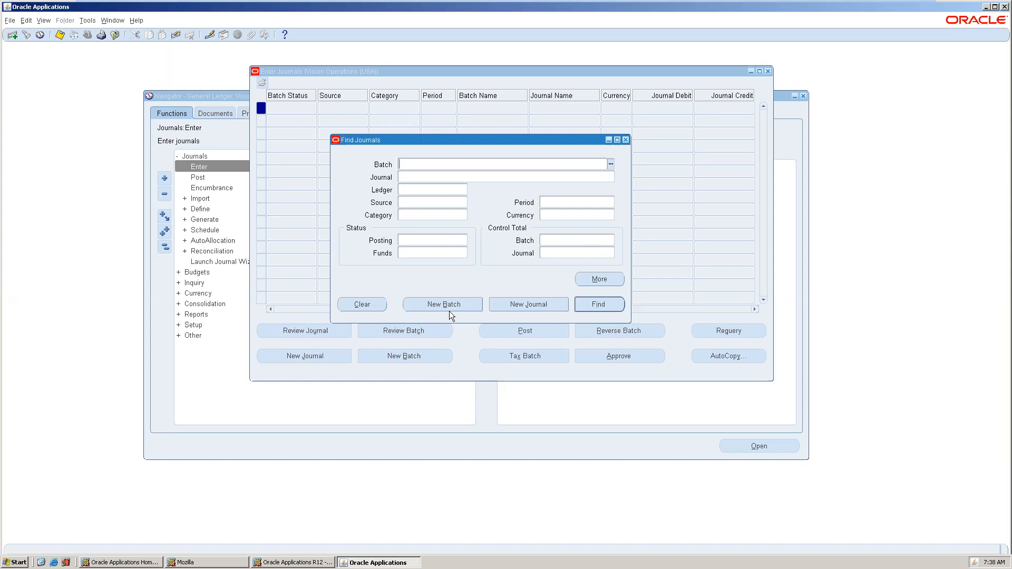
# Create a new Jan-13 batch named 'SR1 batch journal' and open its journal form.
pyautogui.click(450, 309)
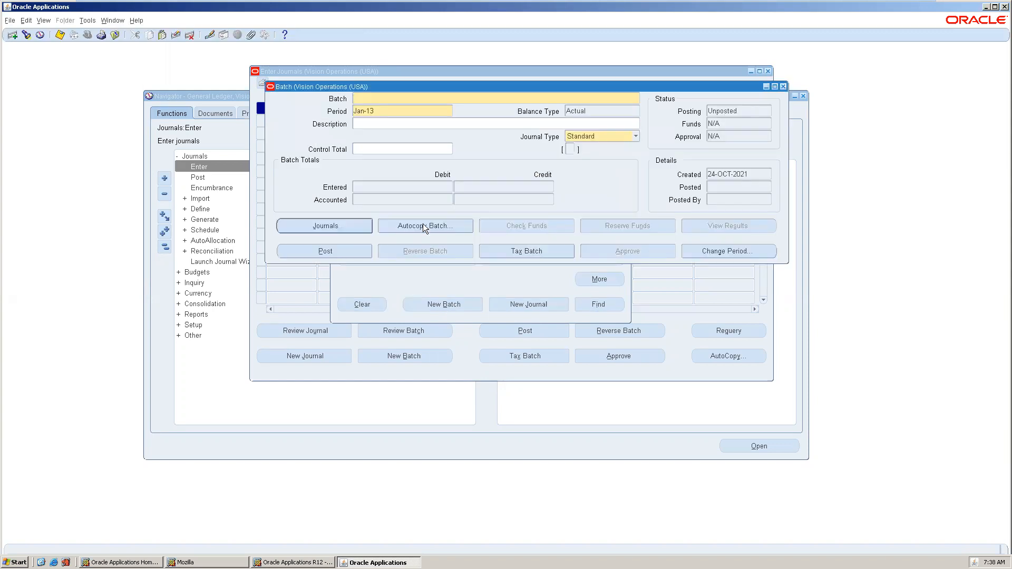
pyautogui.write('SR1')
pyautogui.write(' bau')
pyautogui.write('tch jour')
pyautogui.write('al')
pyautogui.click(348, 227)
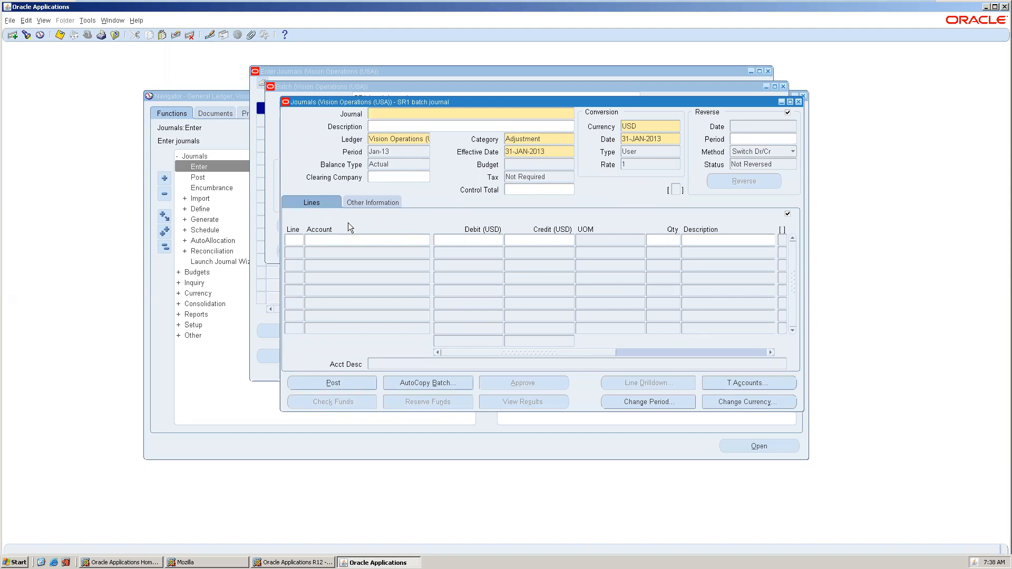
# Name the journal 'SR1 Sale journal'.
pyautogui.write('Sr1')
pyautogui.press('BackSpace')
pyautogui.press('BackSpace')
pyautogui.press('BackSpace')
pyautogui.press('BackSpace')
pyautogui.write('SR1 Sale journal')
pyautogui.press('Tab')
pyautogui.press('Tab')
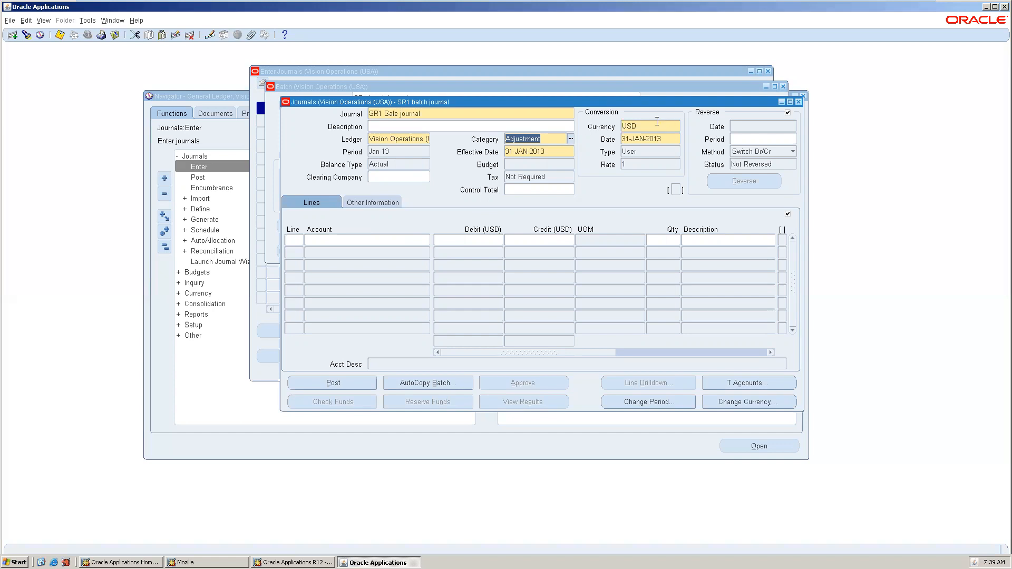
# Change the journal currency from USD to INR with conversion type User at rate .002.
pyautogui.doubleClick(637, 126)
pyautogui.press('BackSpace')
pyautogui.write('inr')
pyautogui.press('Tab')
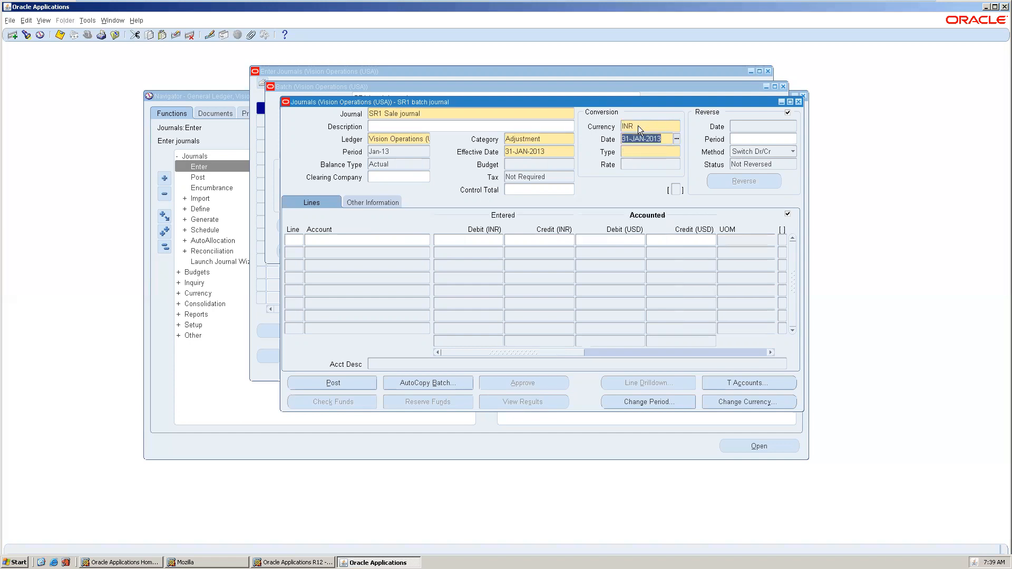
pyautogui.click(639, 151)
pyautogui.write('user')
pyautogui.press('Tab')
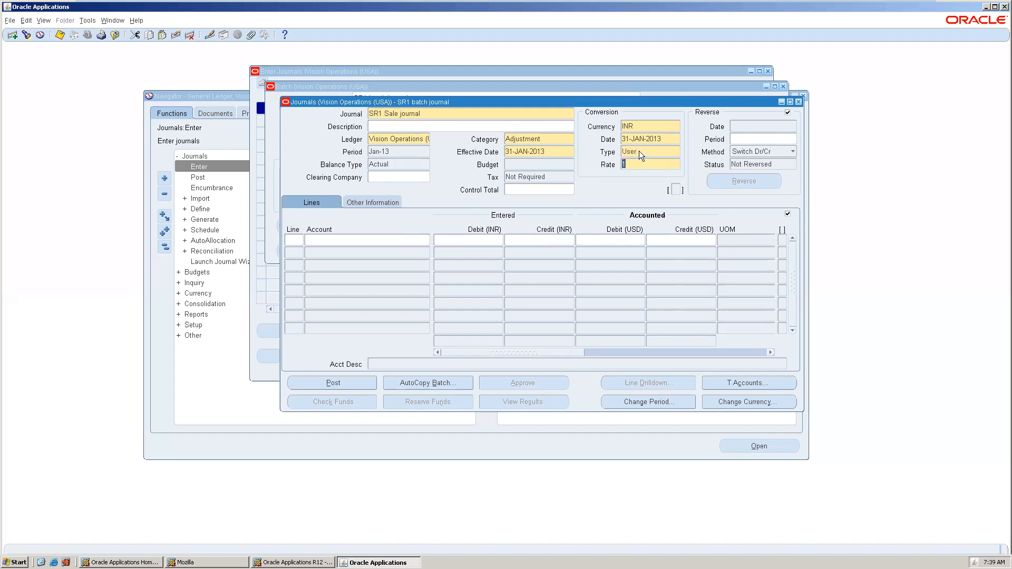
pyautogui.write('.')
pyautogui.press('Tab')
# Start line 1 and type an account alias to bring up the alias list.
pyautogui.click(292, 240)
pyautogui.press('Tab')
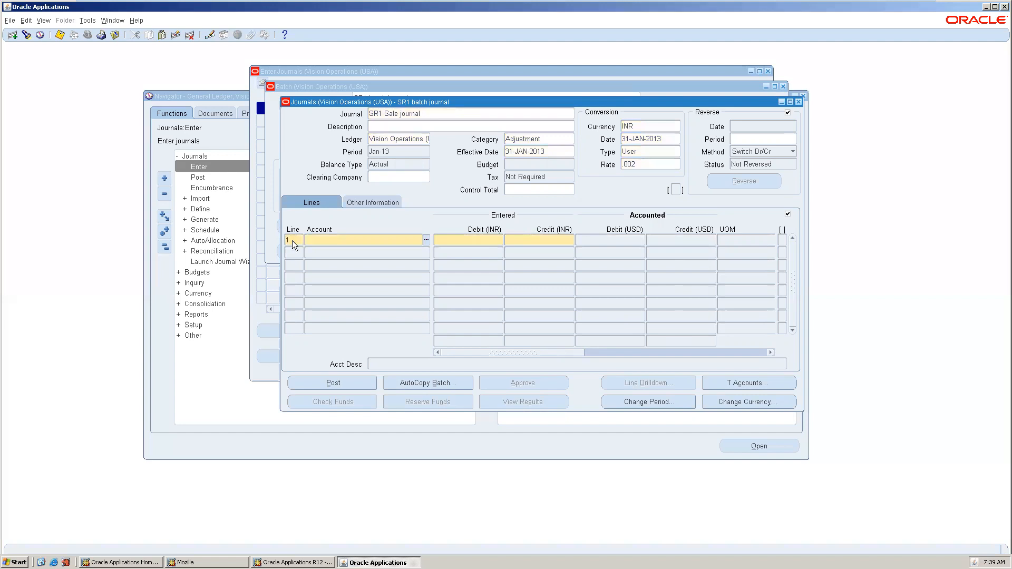
pyautogui.write('sd')
pyautogui.press('Return')
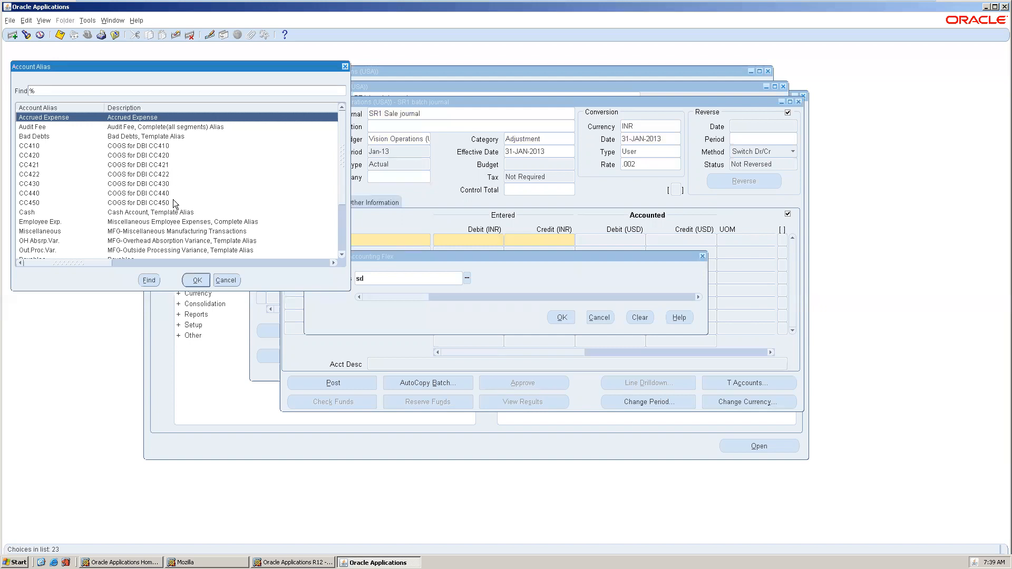
pyautogui.doubleClick(178, 222)
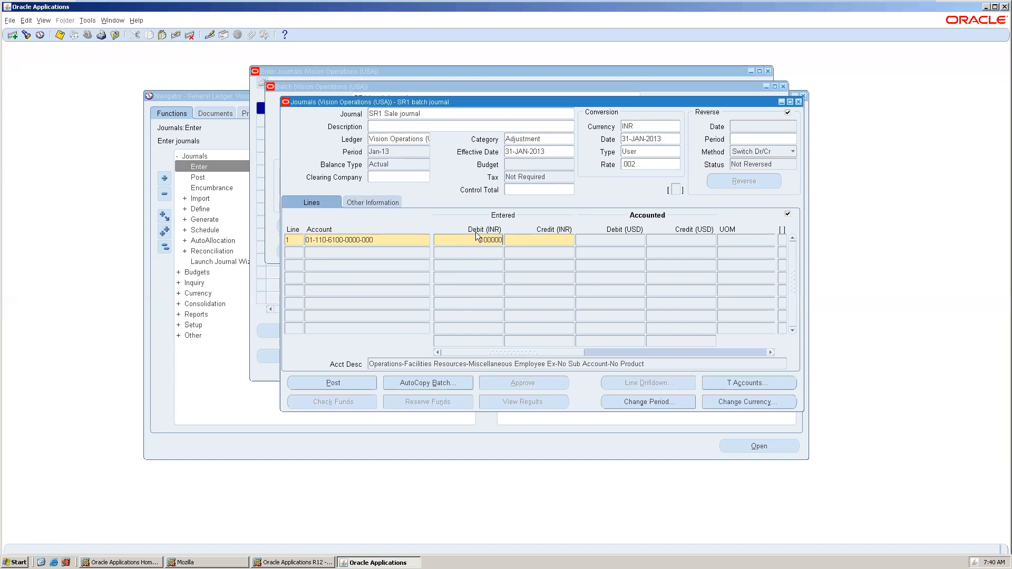
pyautogui.press('Tab')
pyautogui.press('Tab')
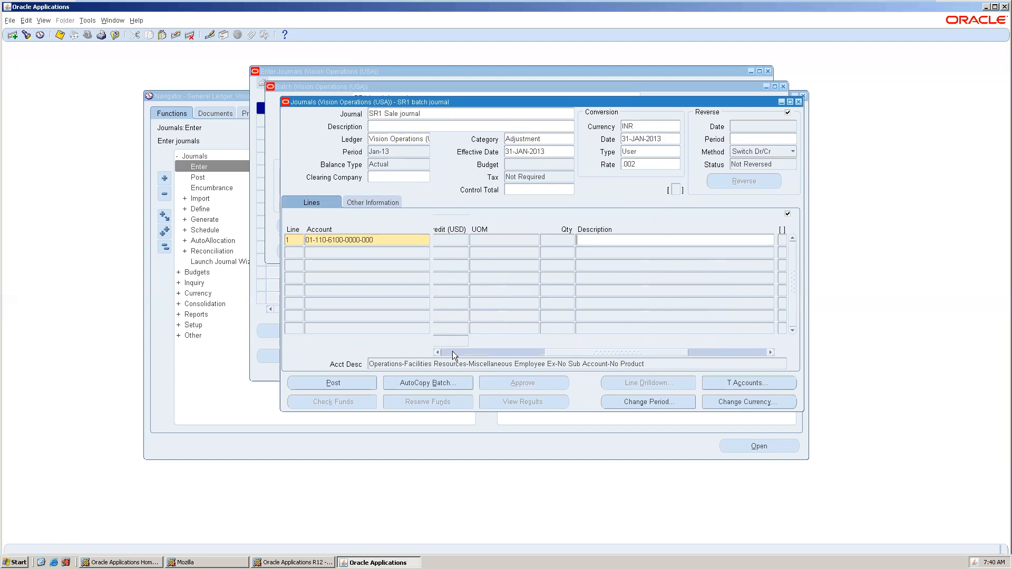
pyautogui.hotkey('shift', 'Tab')
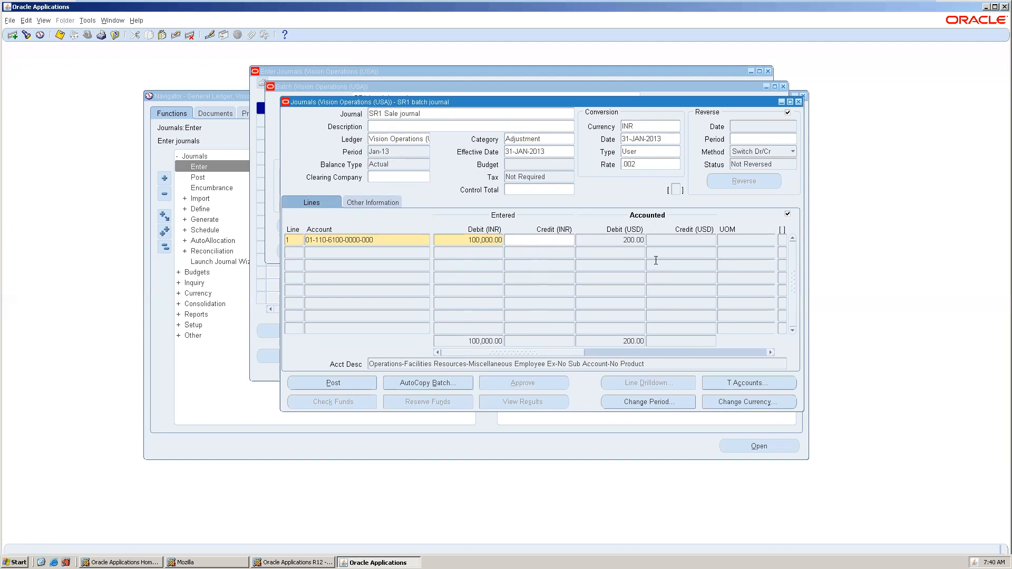
pyautogui.click(289, 251)
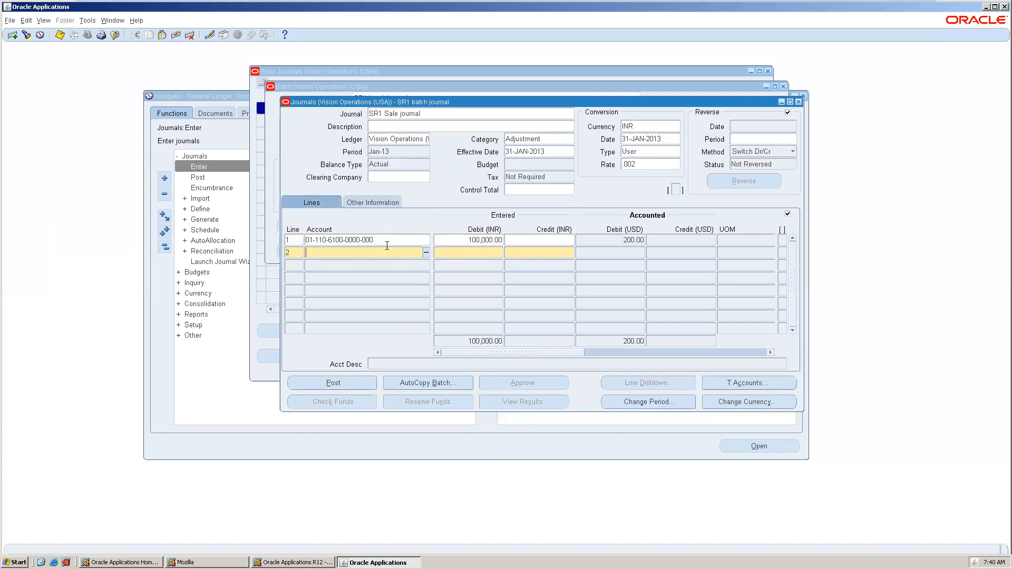
# Copy line 1 into line 2 and change it to a 99999 INR credit.
pyautogui.hotkey('shift', 'F6')
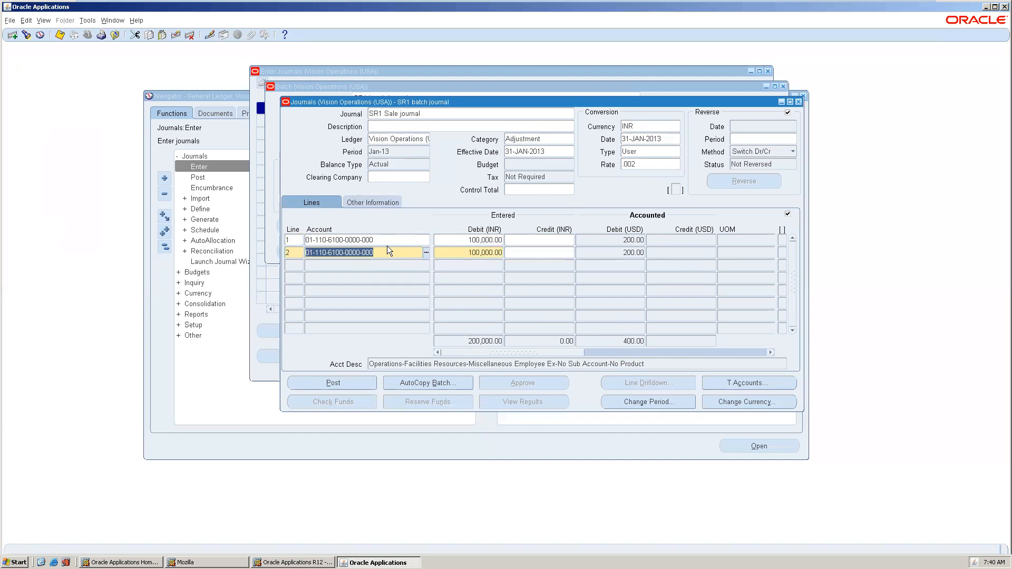
pyautogui.press('Tab')
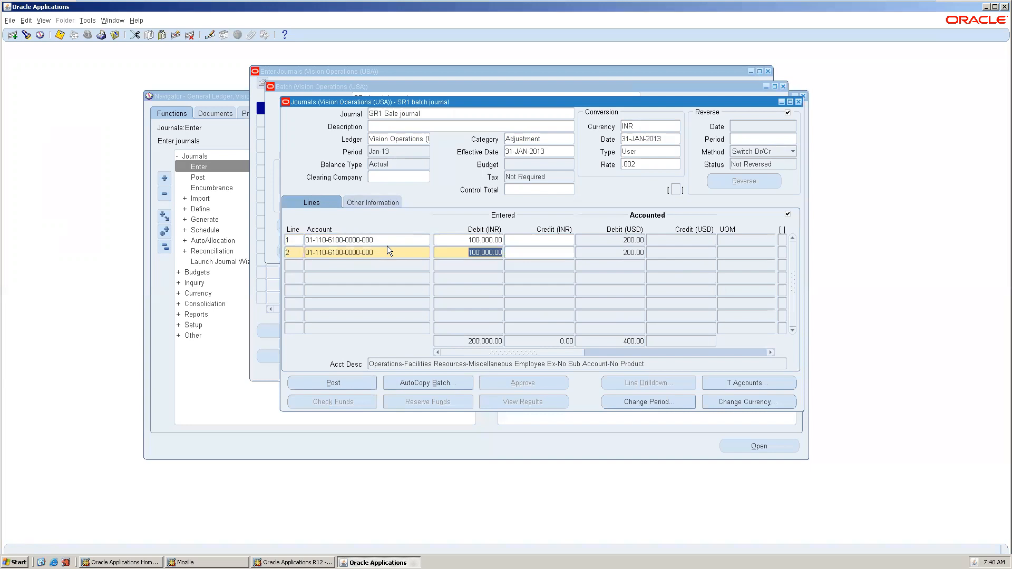
pyautogui.press('Delete')
pyautogui.press('Tab')
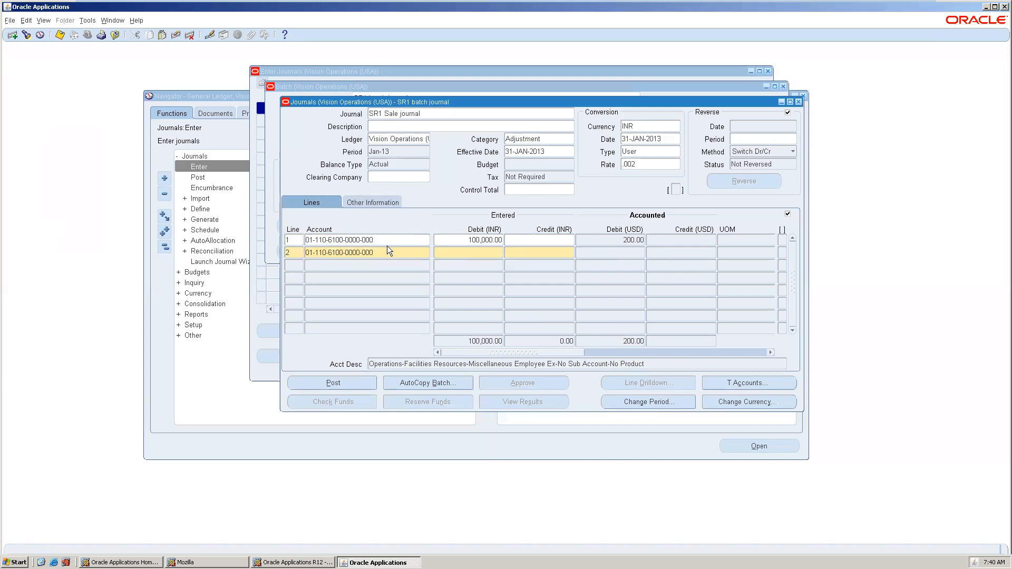
pyautogui.write('99999')
pyautogui.press('Tab')
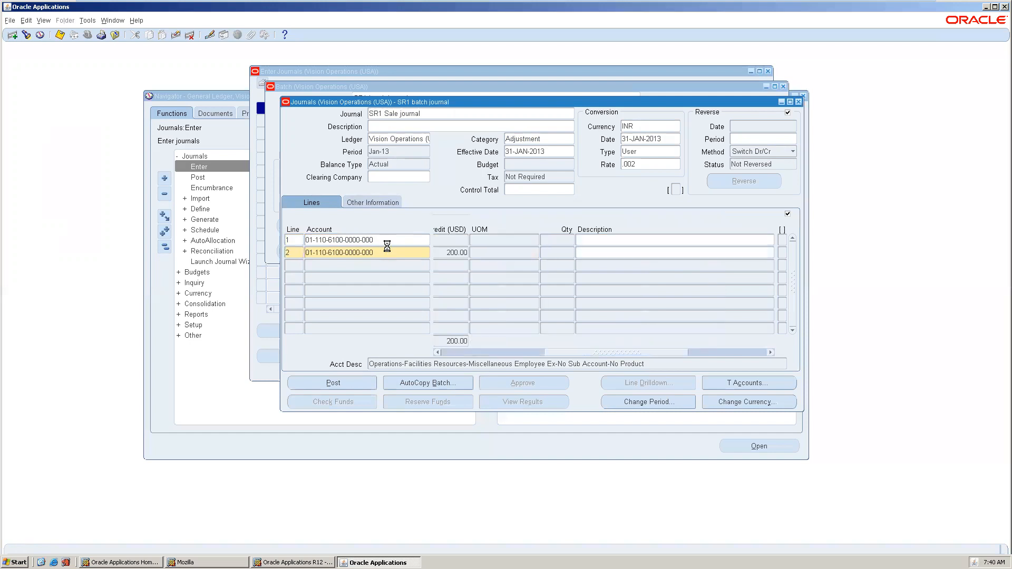
# Accept line 2's tax details and try saving, triggering the unbalanced-journal warning.
pyautogui.press('Tab')
pyautogui.click(516, 320)
pyautogui.click(349, 256)
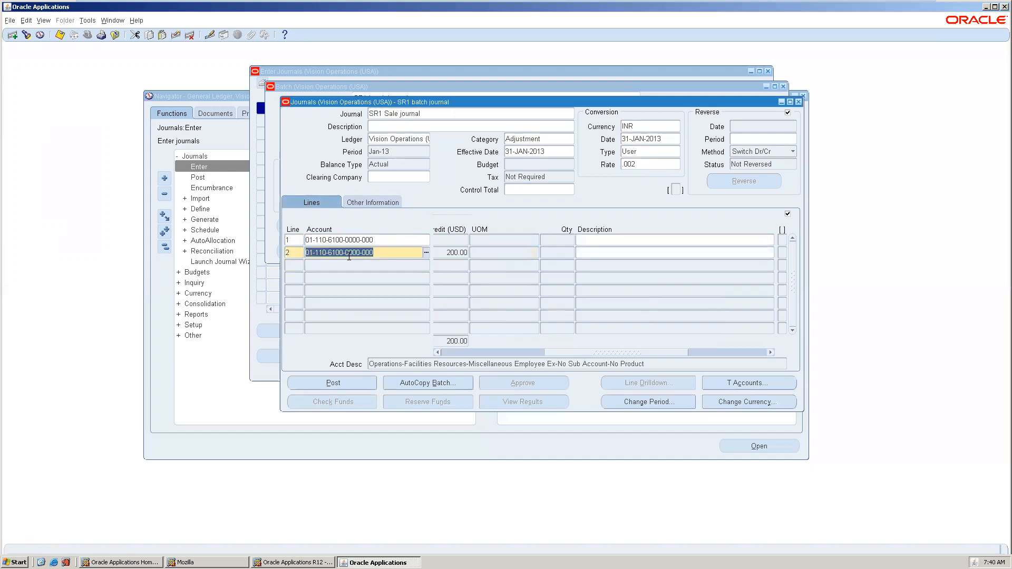
pyautogui.hotkey('ctrl', 's')
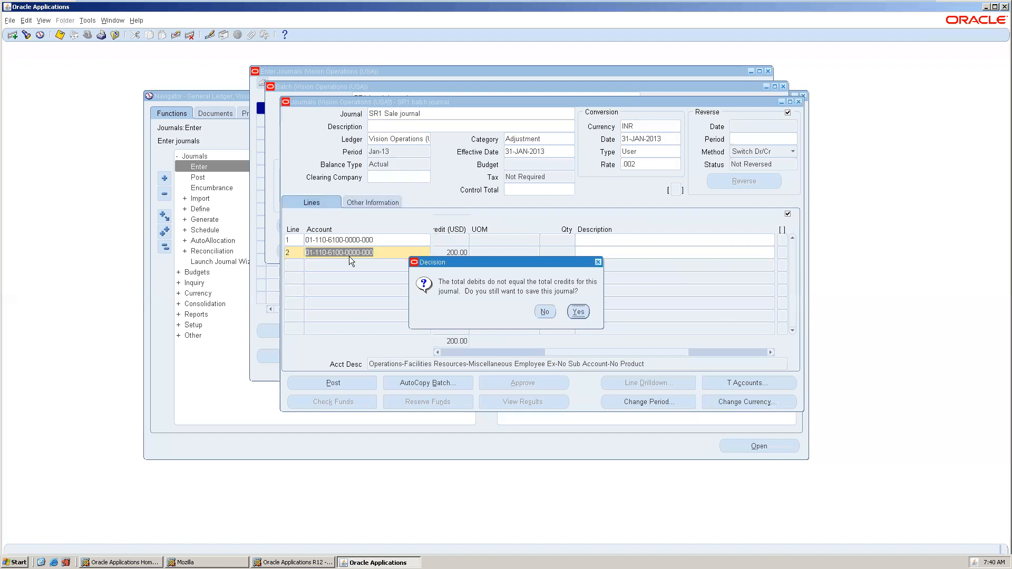
# Accept both unbalanced-save prompts and post the batch as request 5818469.
pyautogui.click(579, 312)
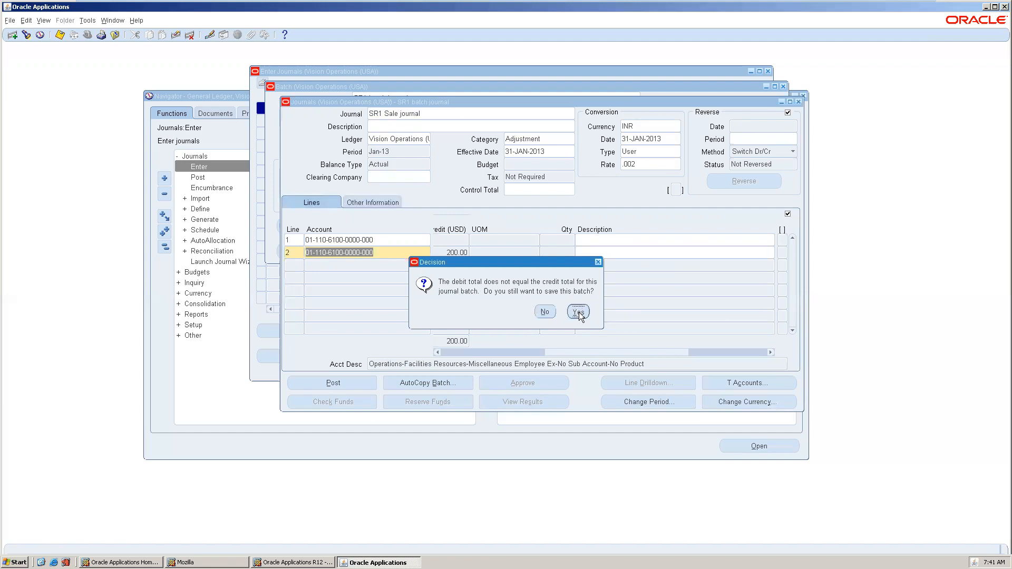
pyautogui.click(579, 312)
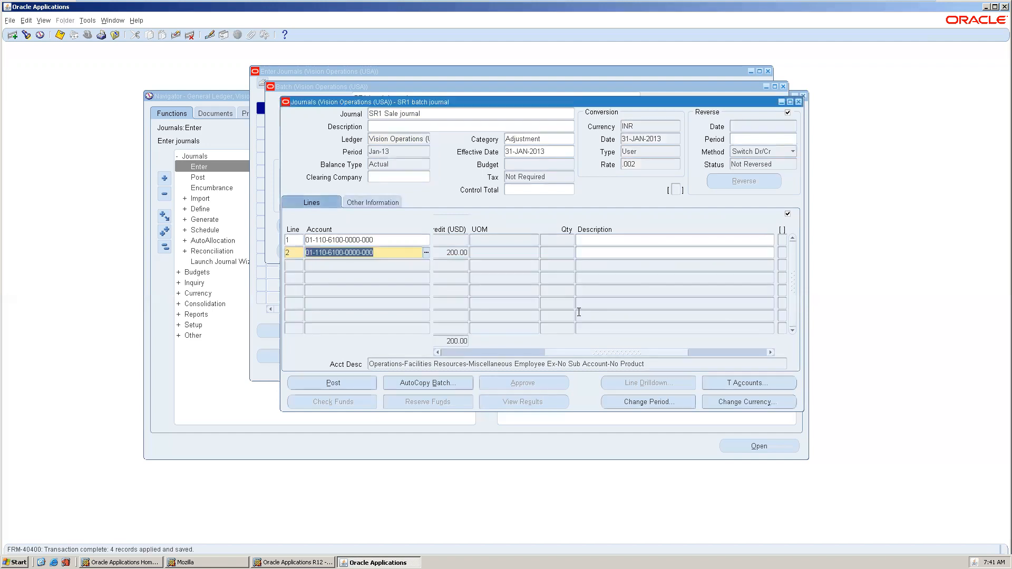
pyautogui.click(452, 350)
pyautogui.hotkey('ctrl', 's')
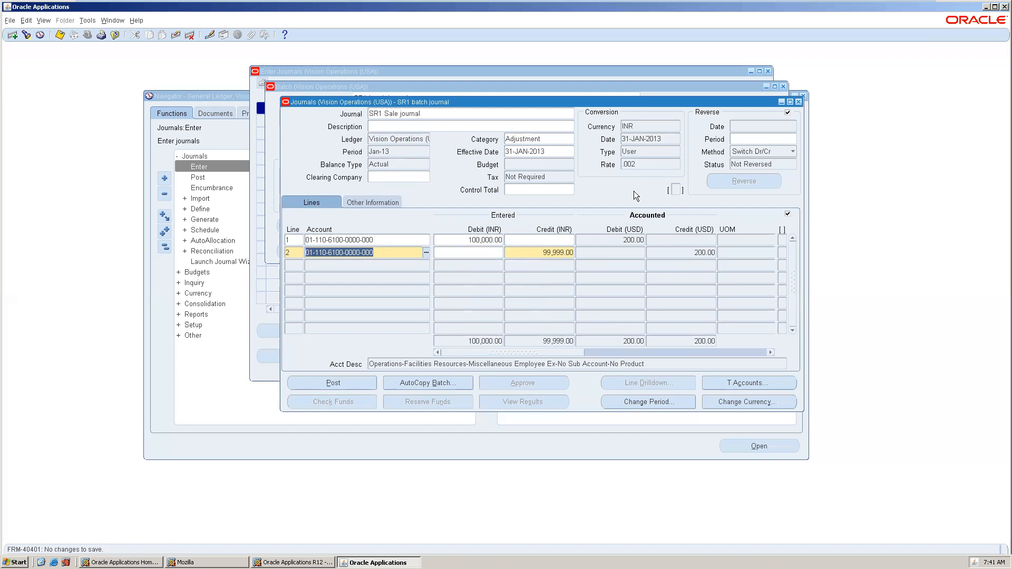
pyautogui.click(356, 381)
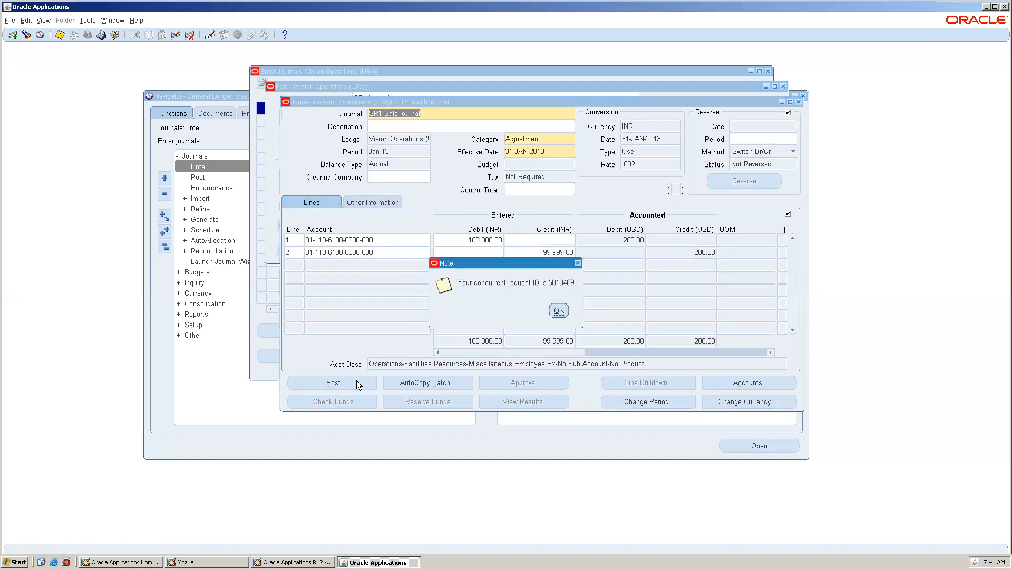
# Dismiss the request note and confirm SR1 batch journal shows Selected for posting.
pyautogui.click(556, 312)
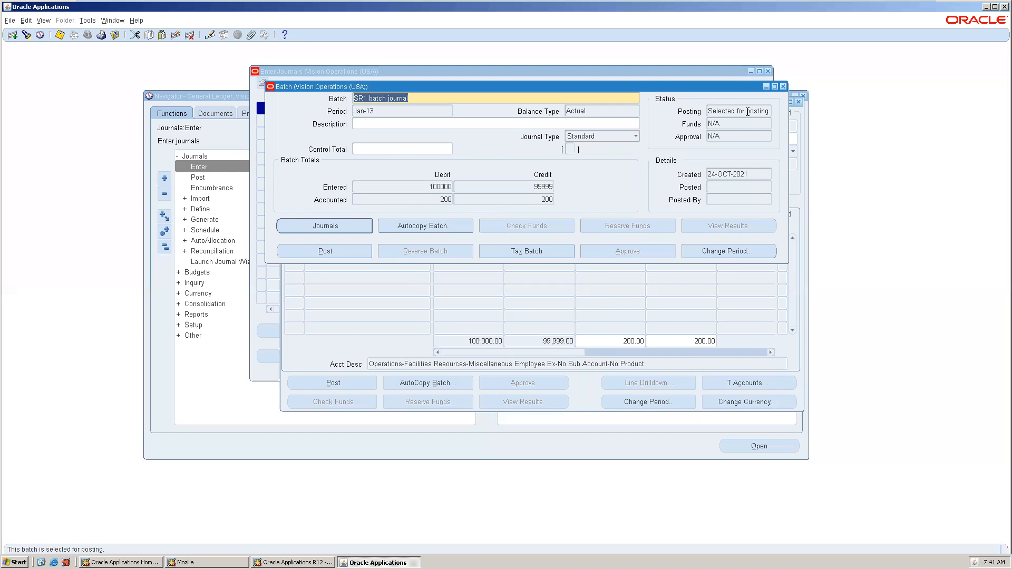
pyautogui.click(747, 112)
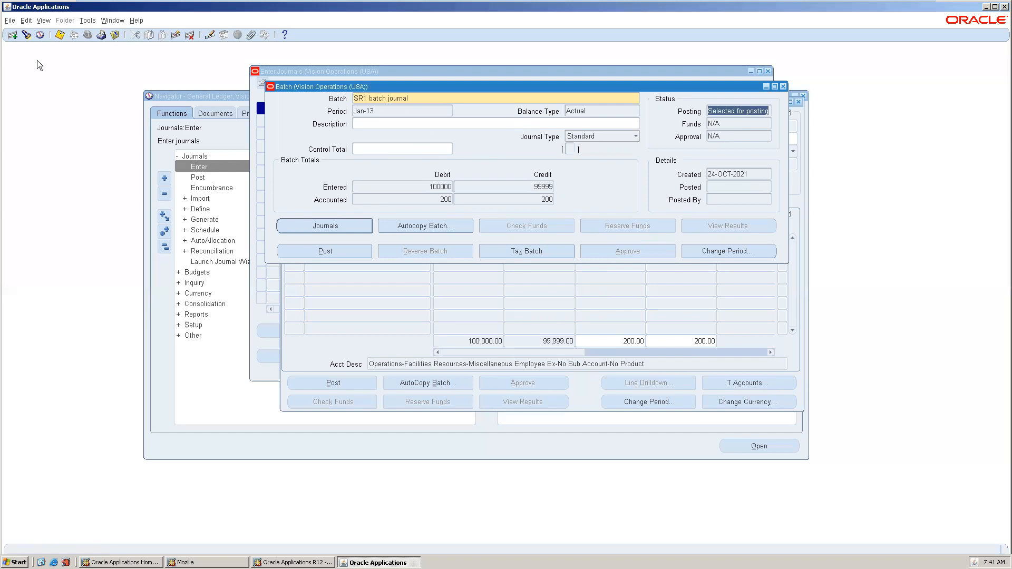
pyautogui.click(44, 21)
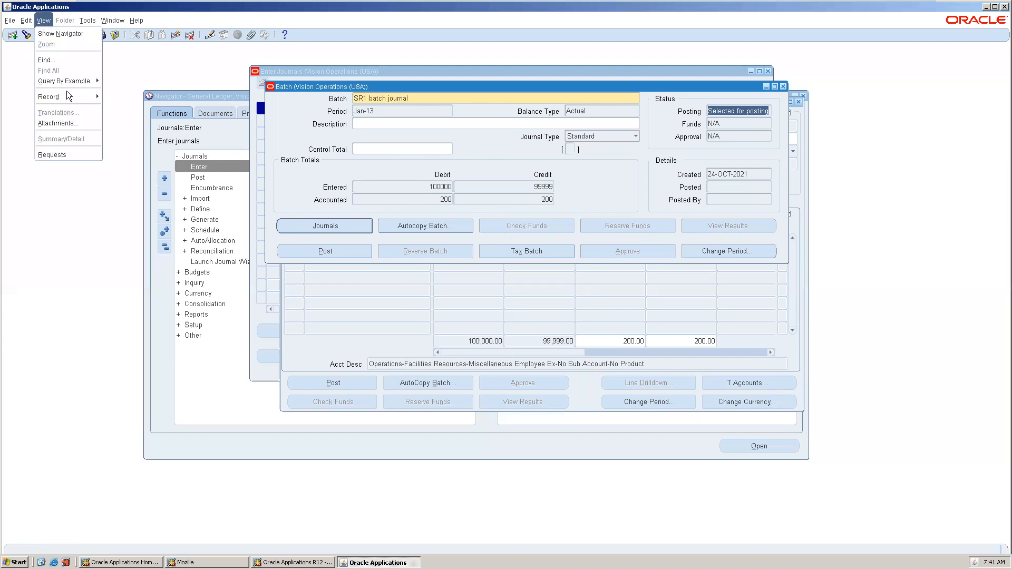
pyautogui.click(52, 155)
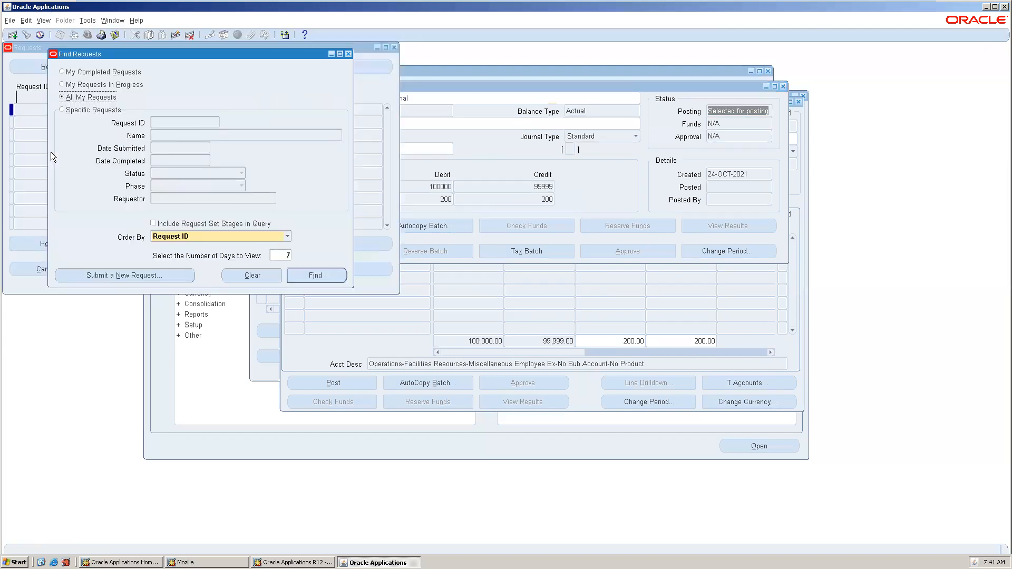
pyautogui.click(315, 275)
pyautogui.click(122, 113)
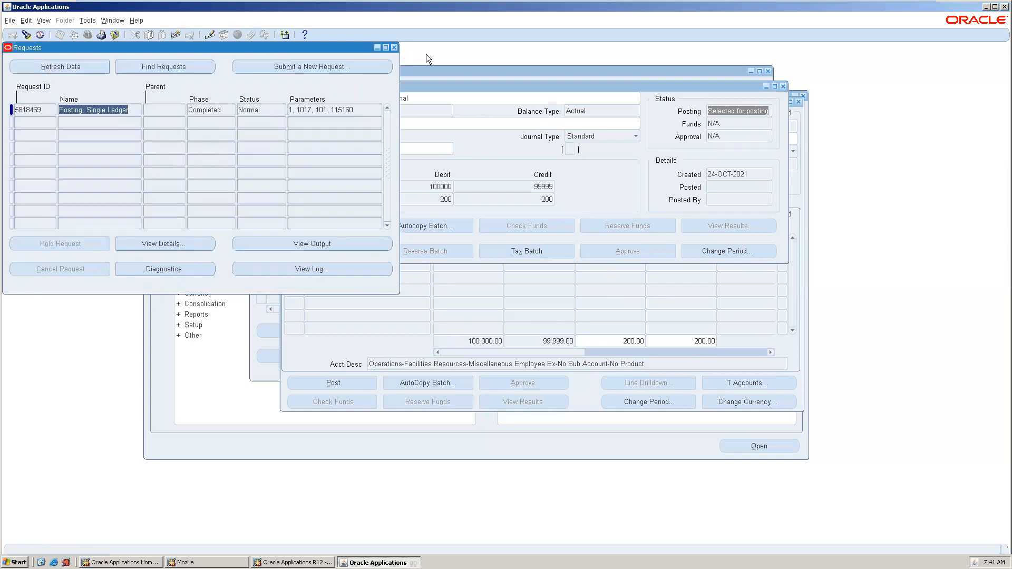
pyautogui.click(394, 48)
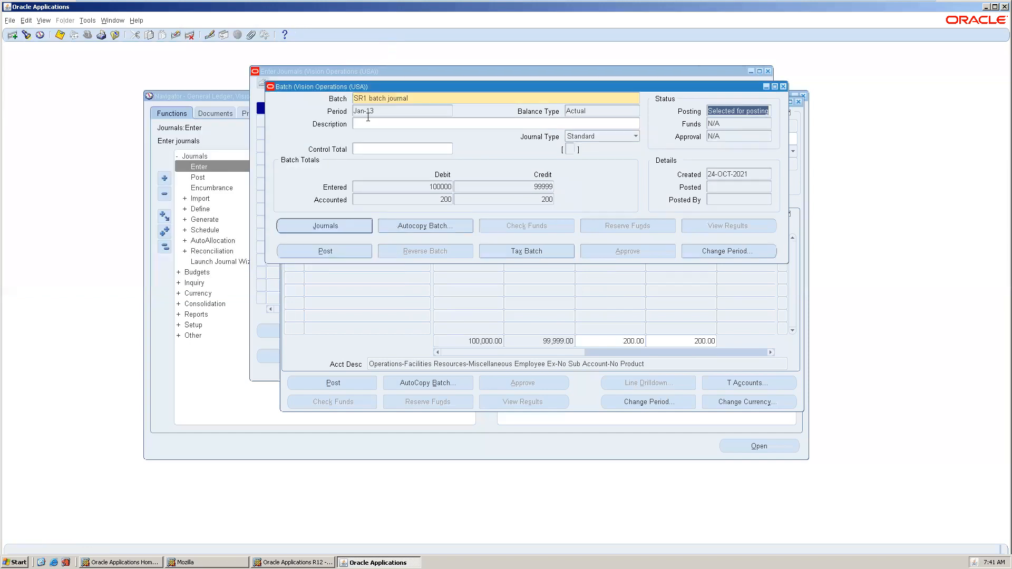
pyautogui.click(374, 100)
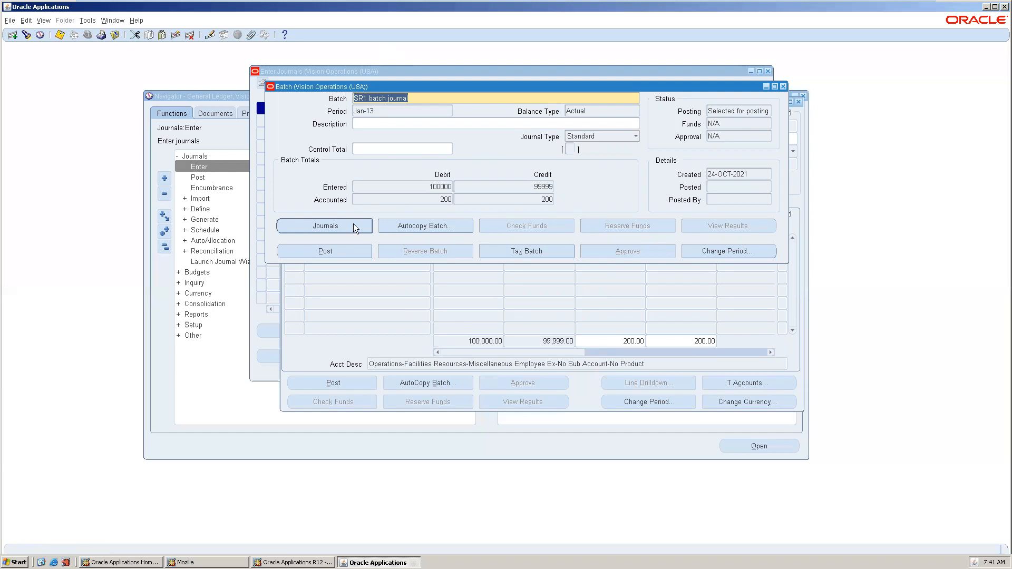
# Review the SR1 Sale journal's lines and Other Information, then close the journal and batch windows.
pyautogui.click(340, 225)
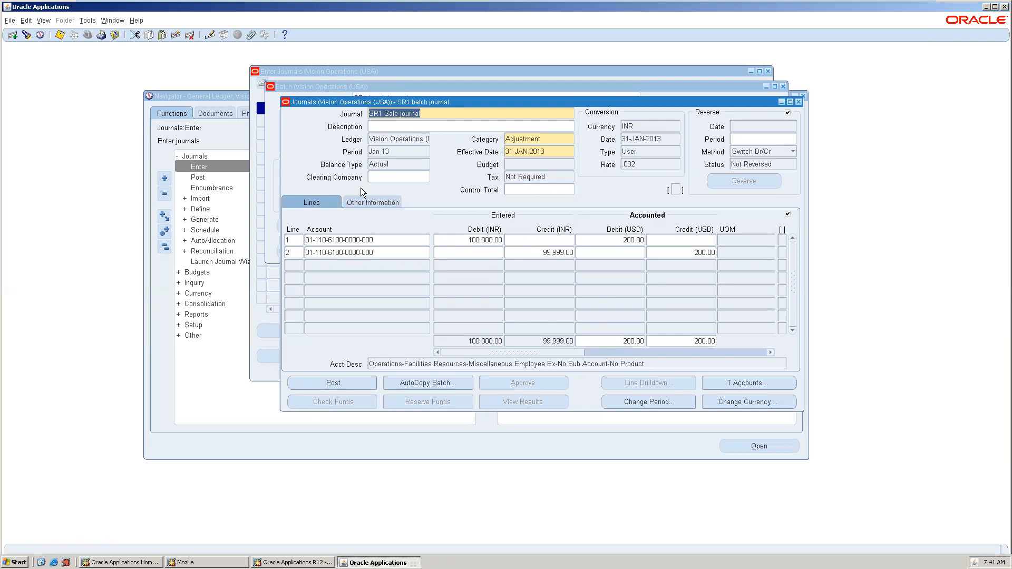
pyautogui.click(365, 203)
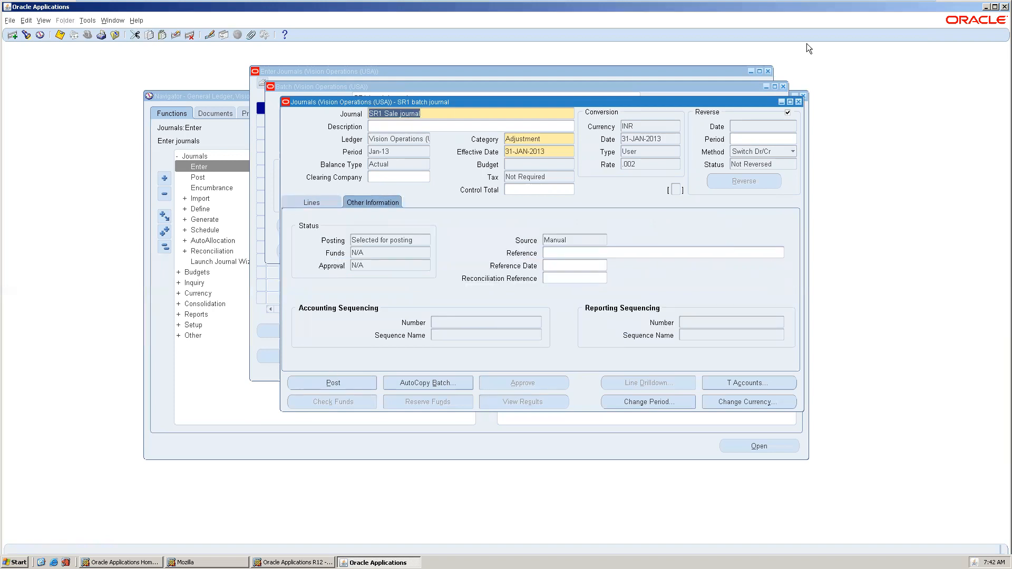
pyautogui.click(799, 101)
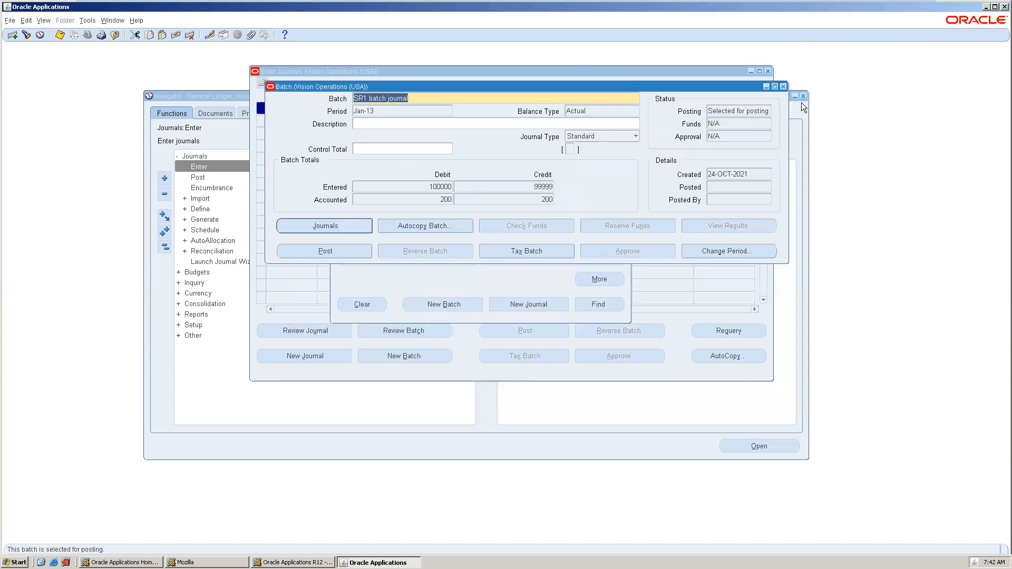
pyautogui.click(345, 225)
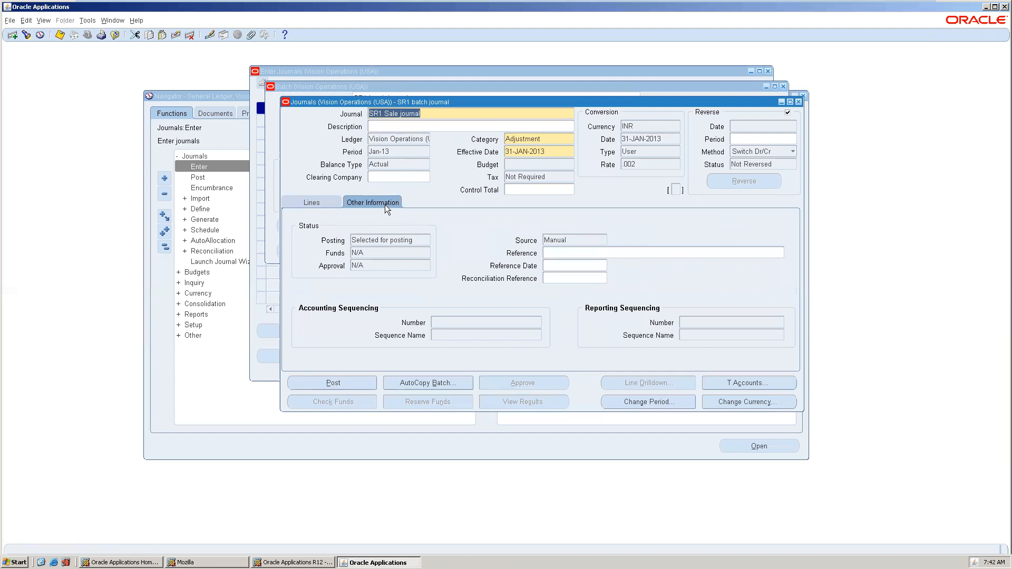
pyautogui.click(799, 102)
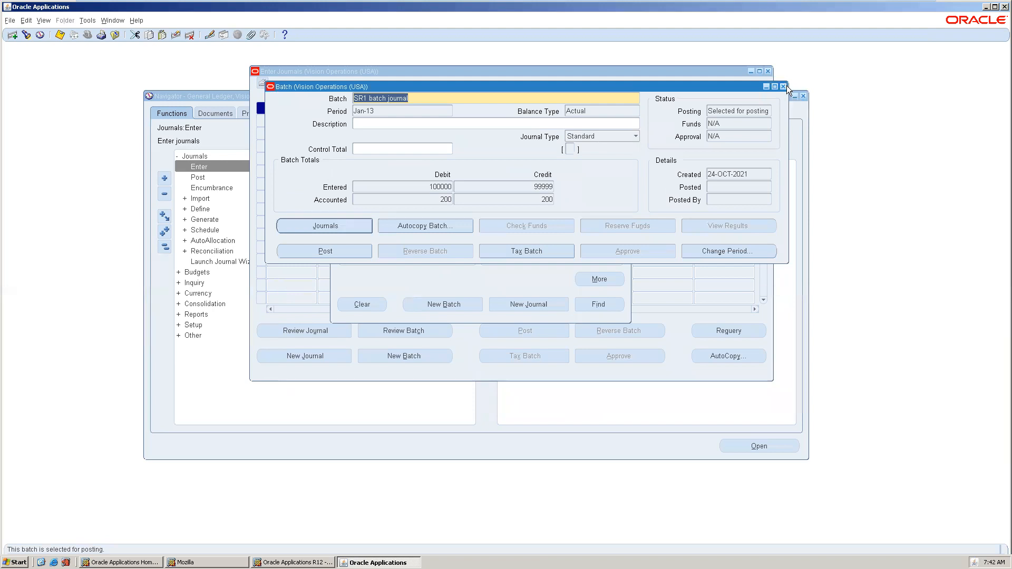
pyautogui.click(783, 87)
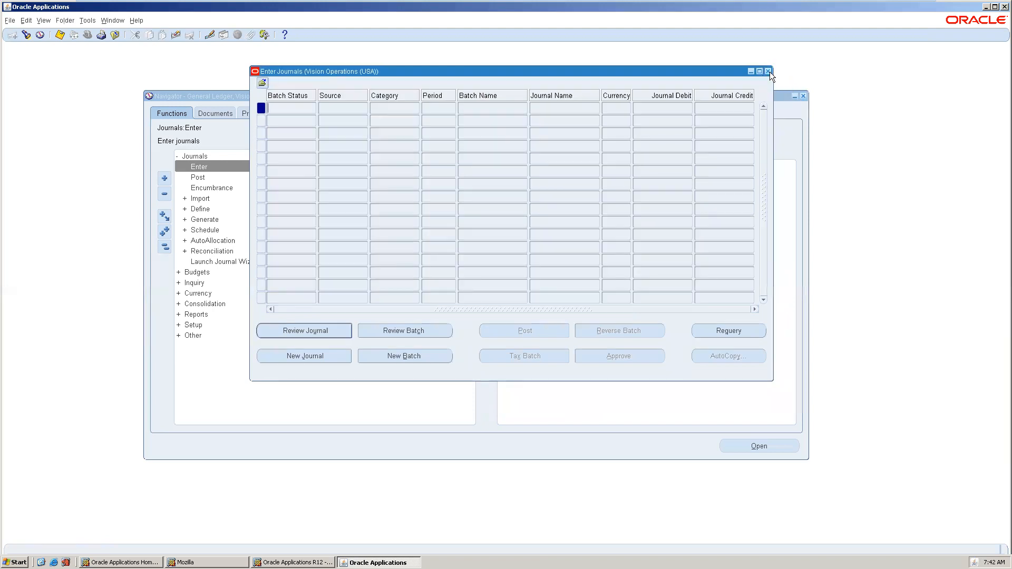
# Reopen Journals > Enter and search for journals matching %SR1 Sale journal%.
pyautogui.click(769, 71)
pyautogui.doubleClick(312, 167)
pyautogui.click(255, 147)
pyautogui.write('%')
pyautogui.write('SR1 Sale journal')
pyautogui.write('%')
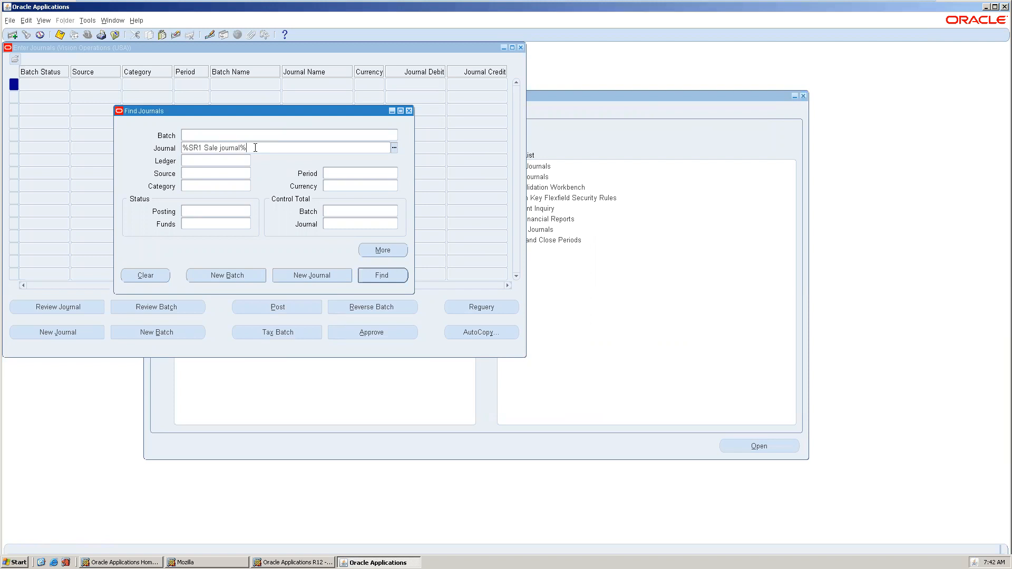
pyautogui.click(381, 276)
pyautogui.click(95, 307)
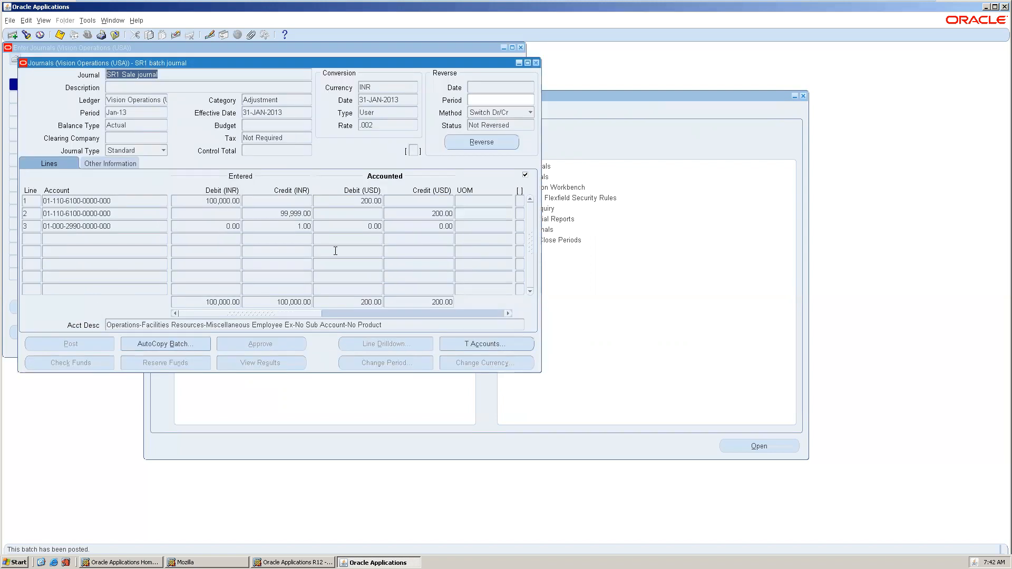
pyautogui.click(303, 223)
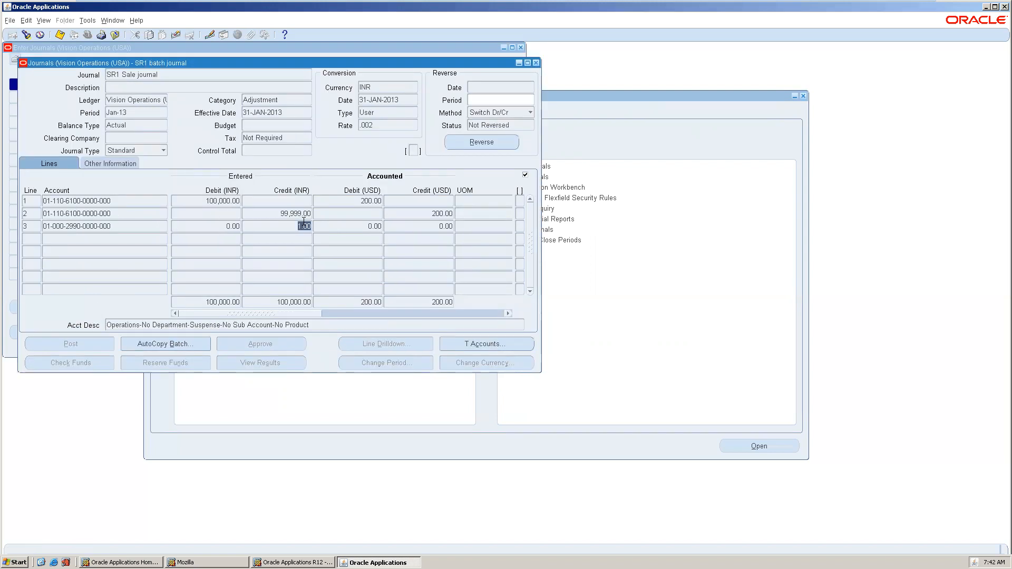
pyautogui.click(429, 224)
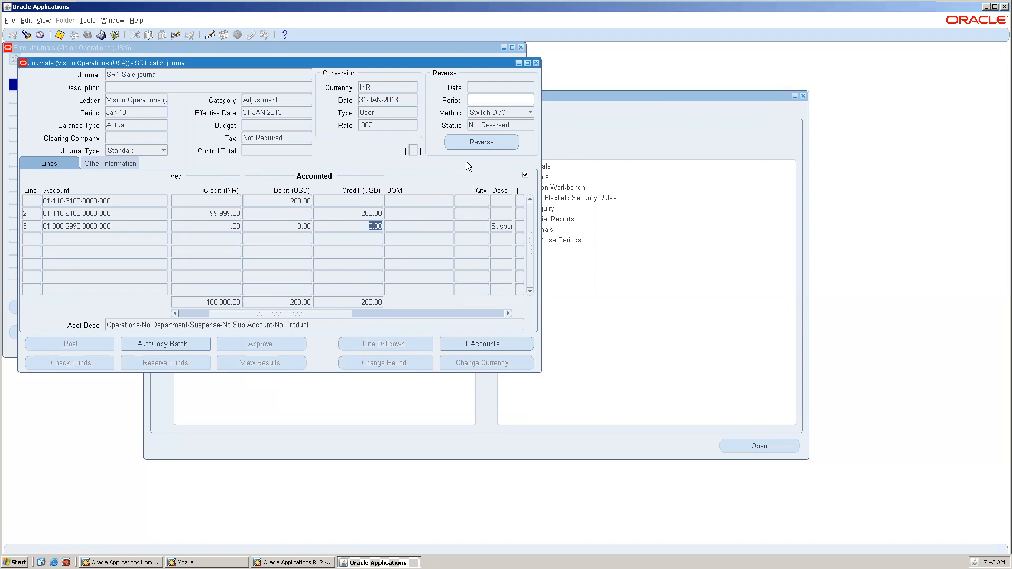
pyautogui.click(466, 142)
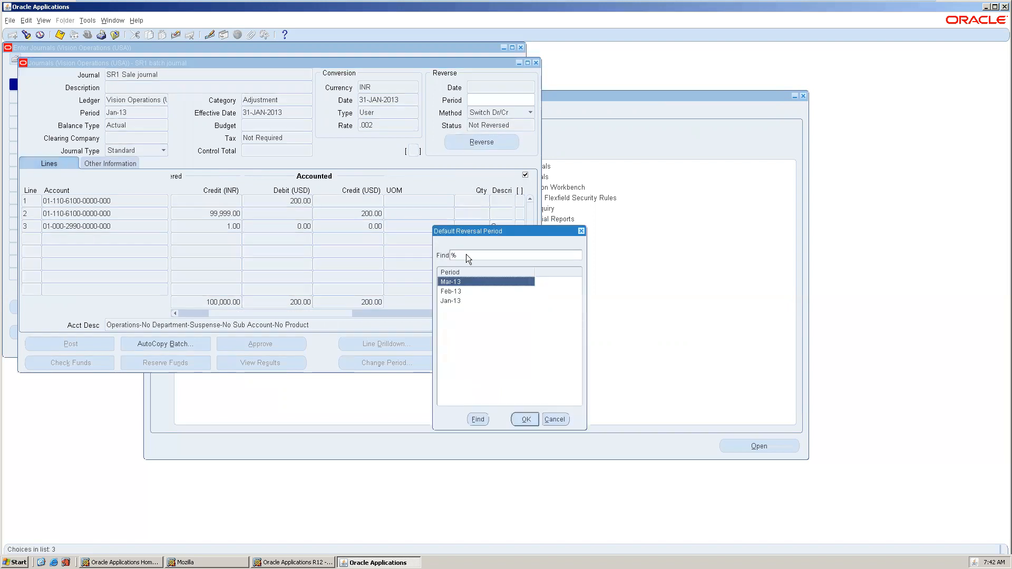
# Reverse the journal into period Feb-13, submitted as request 5818470.
pyautogui.click(465, 300)
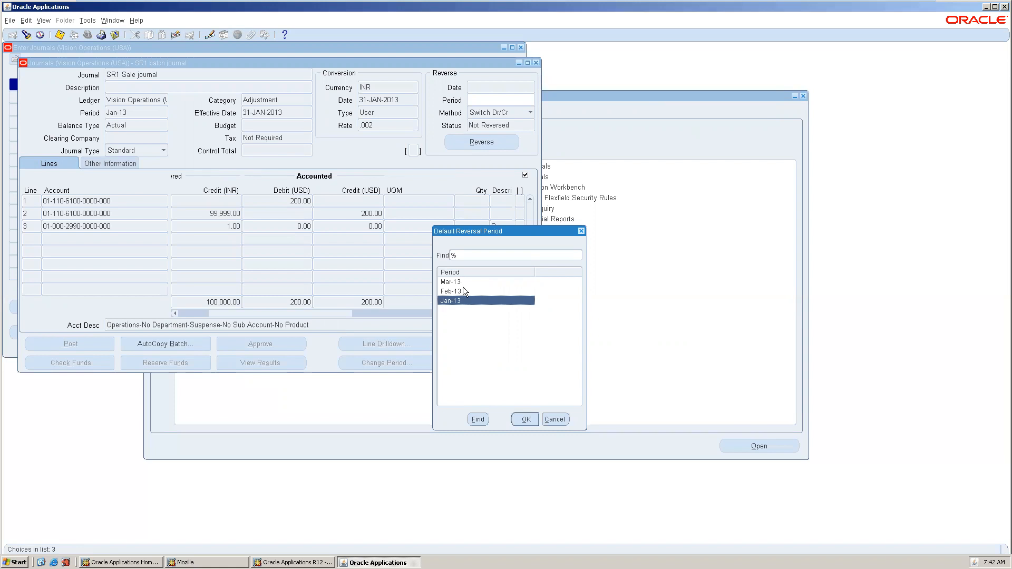
pyautogui.click(463, 291)
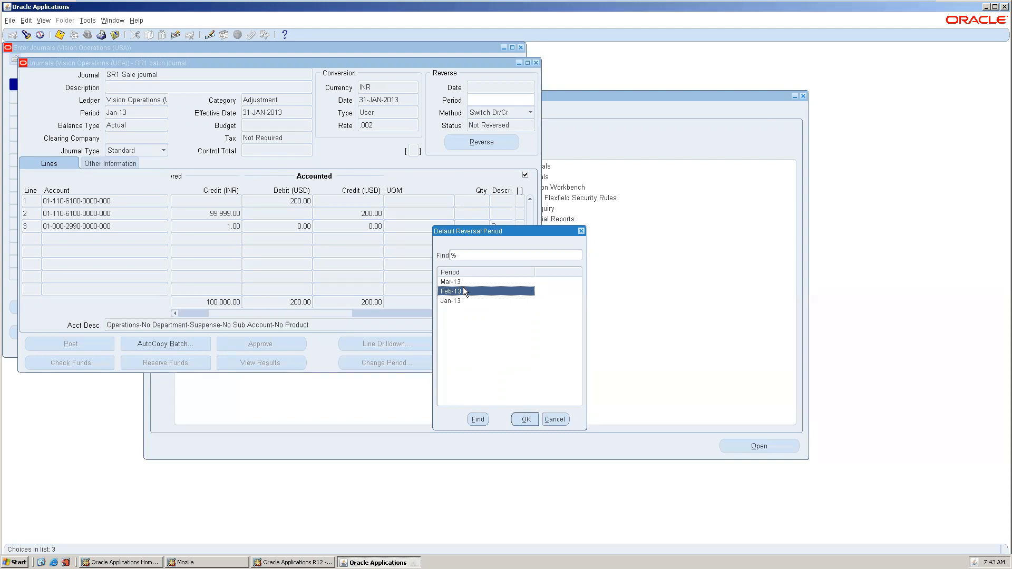
pyautogui.click(525, 420)
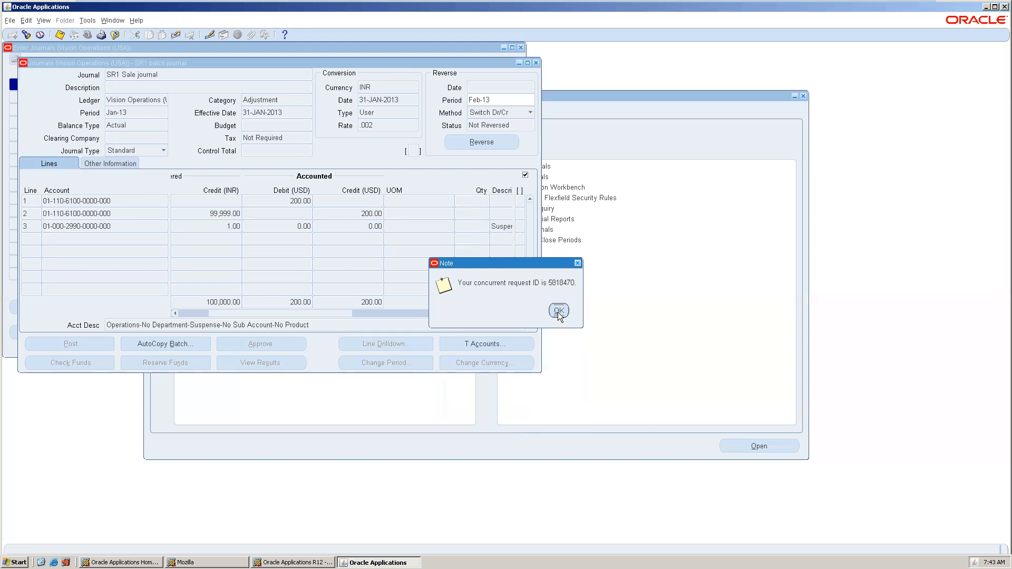
pyautogui.click(558, 311)
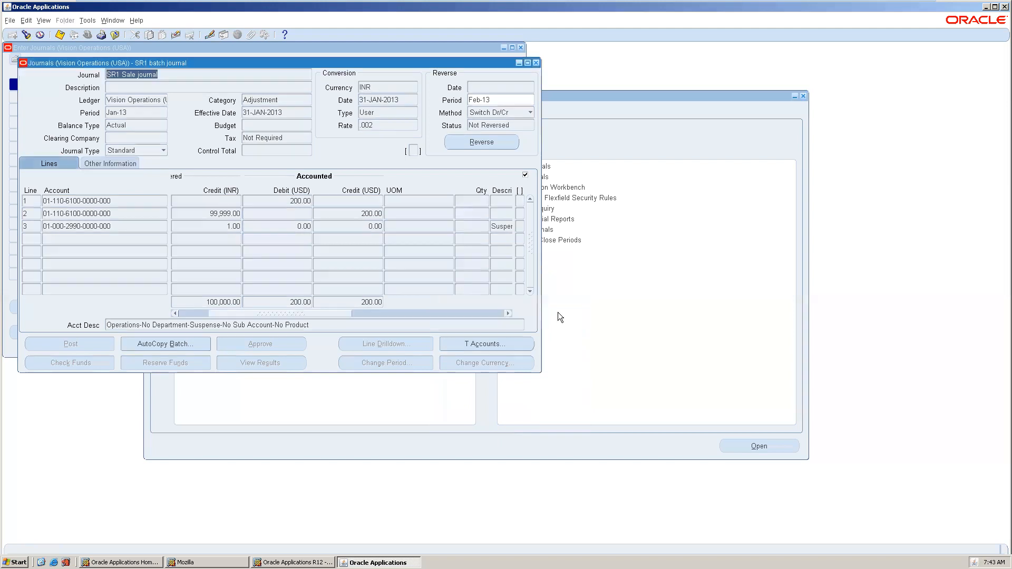
# Glance at the journal's other information, then close the journal windows back to the Navigator.
pyautogui.click(99, 168)
pyautogui.click(69, 162)
pyautogui.click(536, 63)
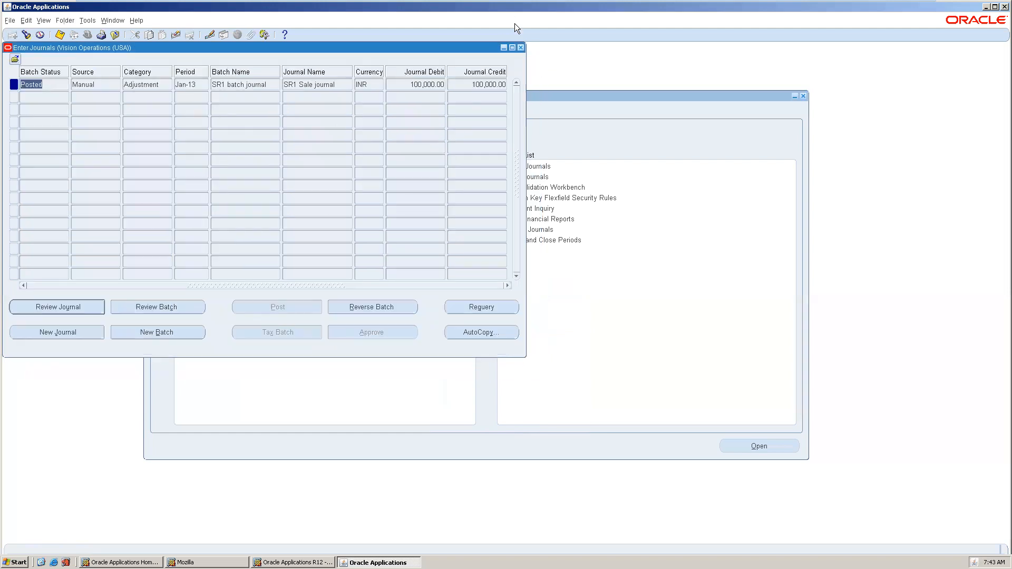
pyautogui.click(520, 49)
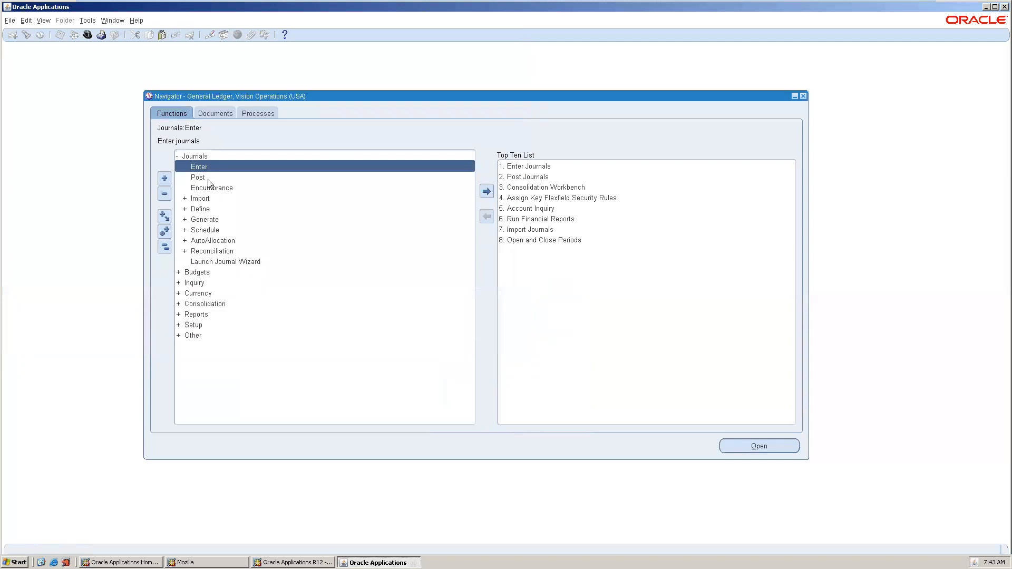
# Open Journals > Post and list the journal batches available for posting.
pyautogui.doubleClick(207, 179)
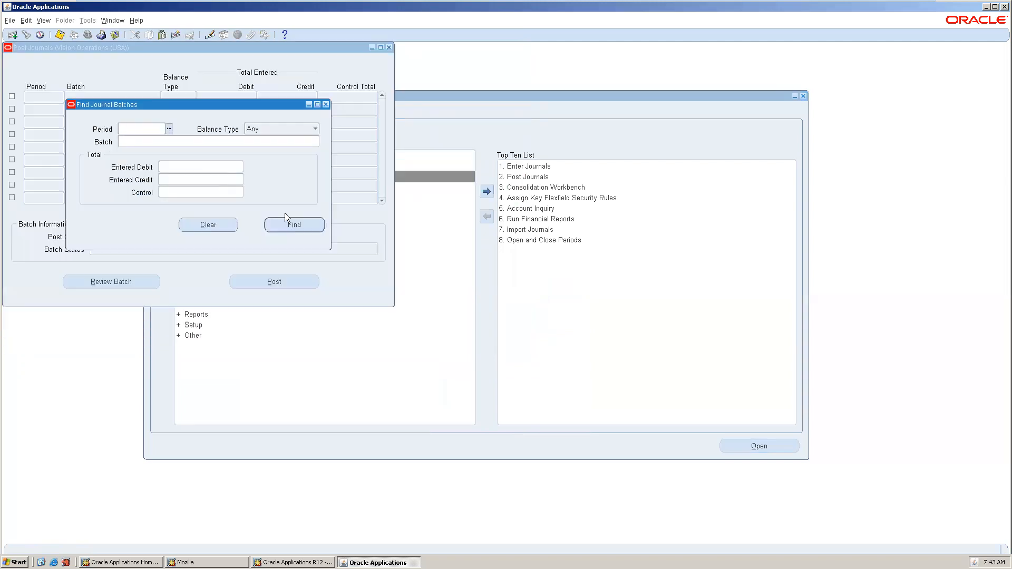
pyautogui.click(295, 222)
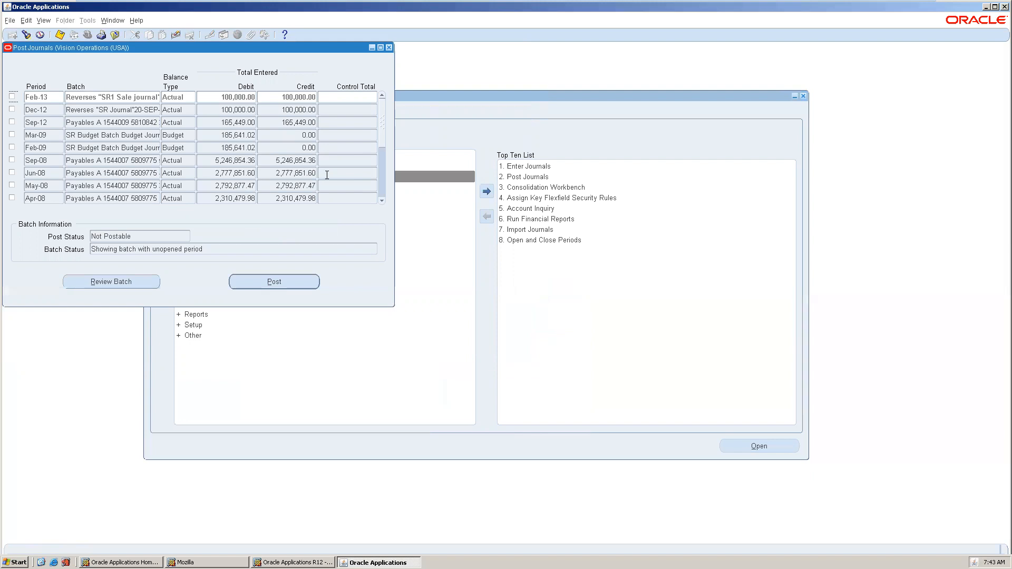
pyautogui.moveTo(379, 124); pyautogui.dragTo(384, 193)
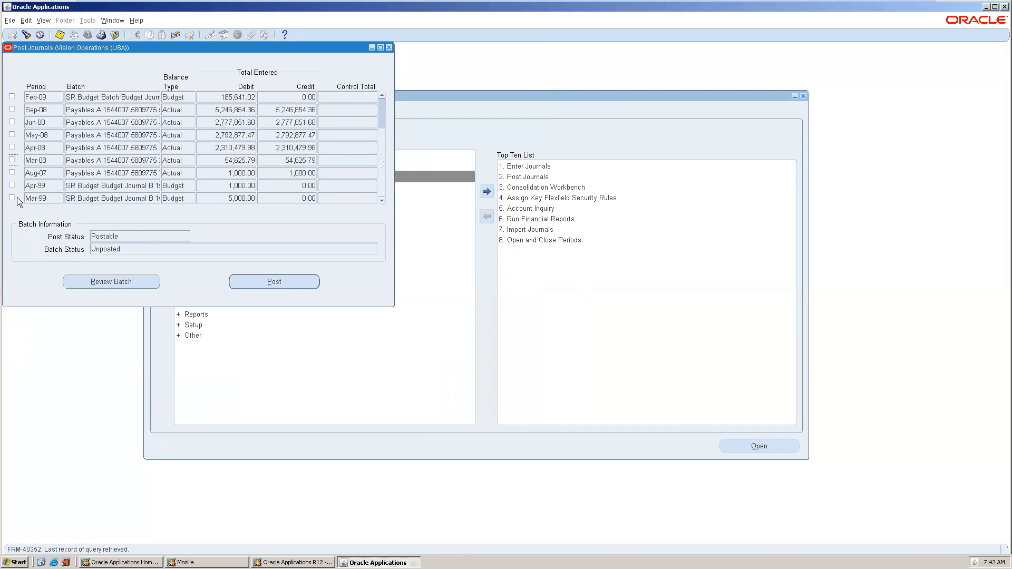
# Mark the nine batches for posting: Mar-99, Apr-99, Aug-07, Mar-08, Apr-08, May-08, Jun-08, Sep-08, Feb-09.
pyautogui.click(12, 198)
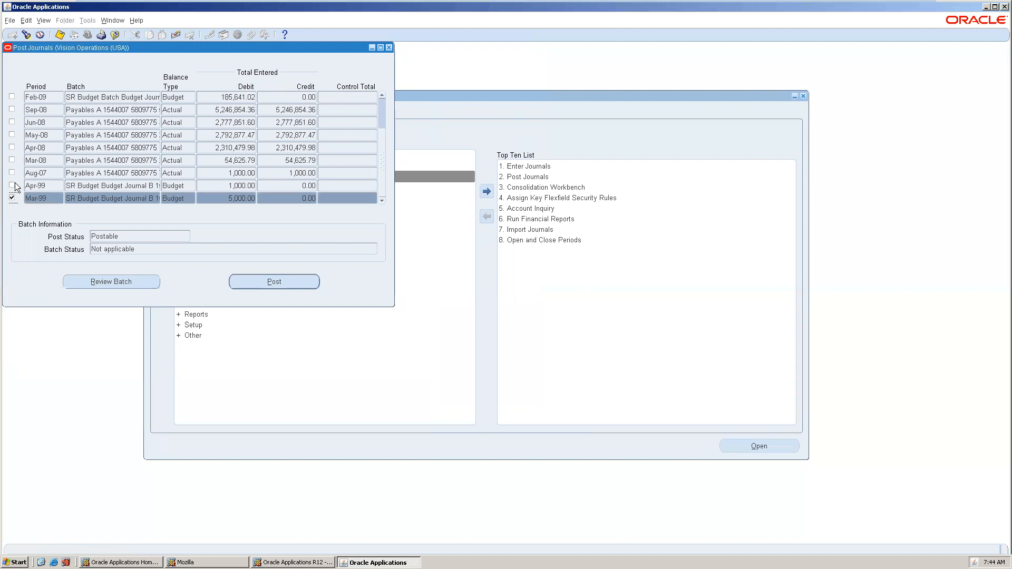
pyautogui.click(13, 184)
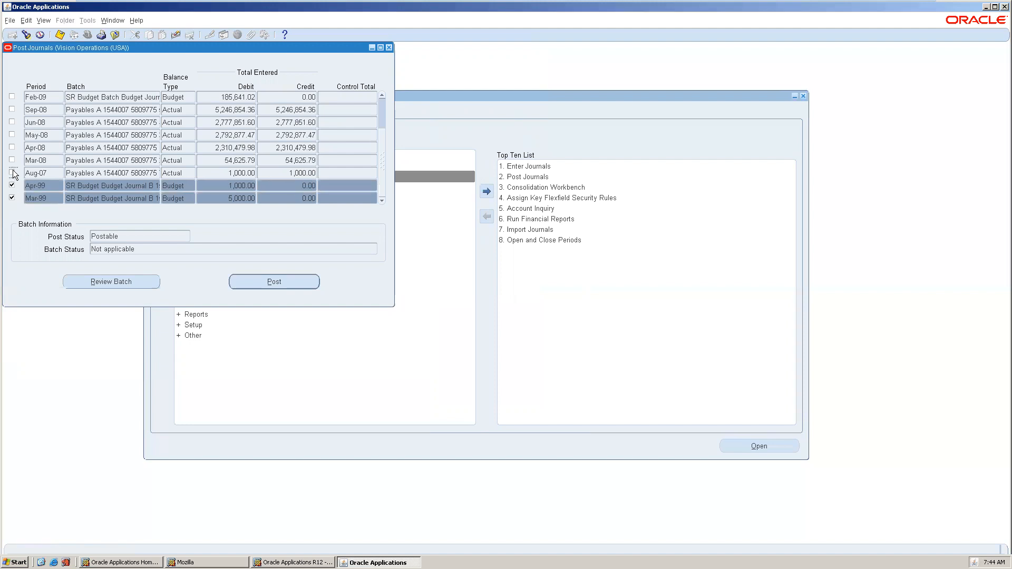
pyautogui.click(13, 173)
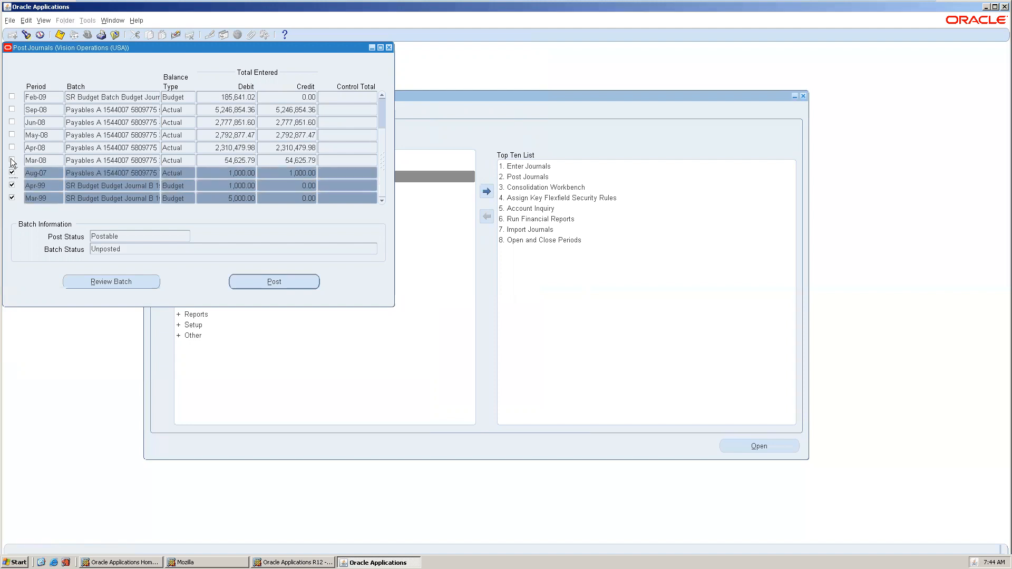
pyautogui.click(11, 160)
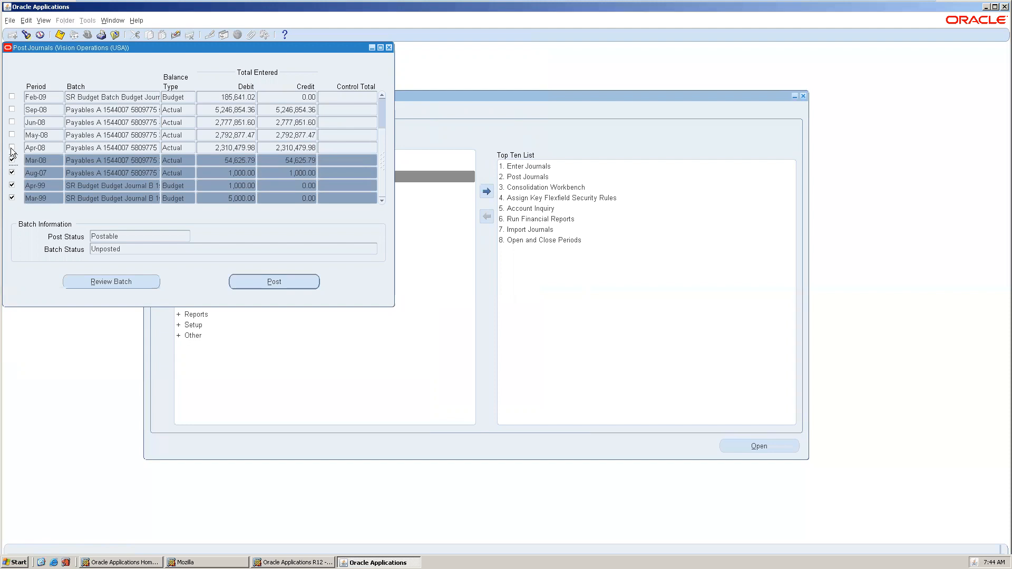
pyautogui.click(11, 147)
pyautogui.click(12, 135)
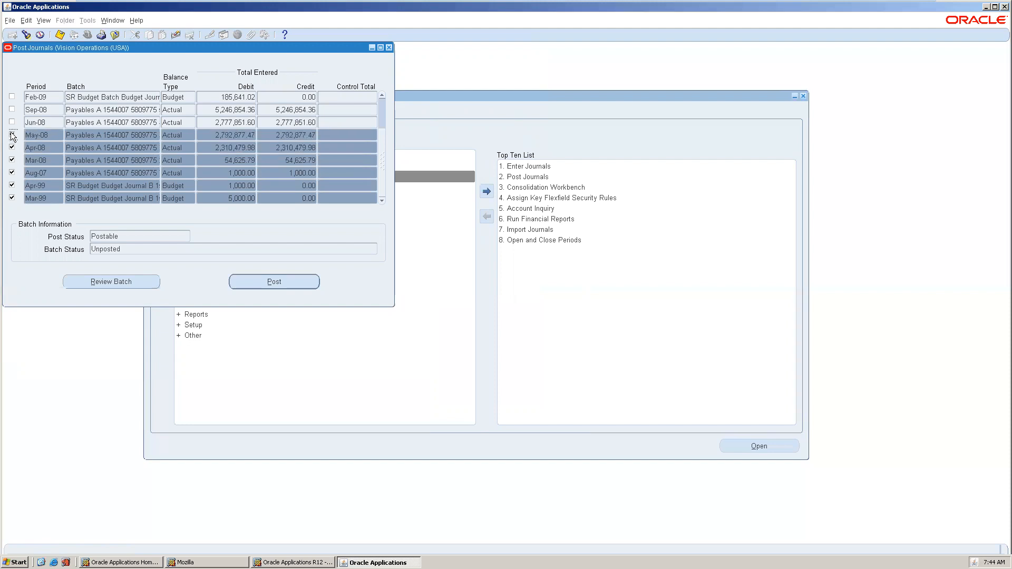
pyautogui.click(11, 123)
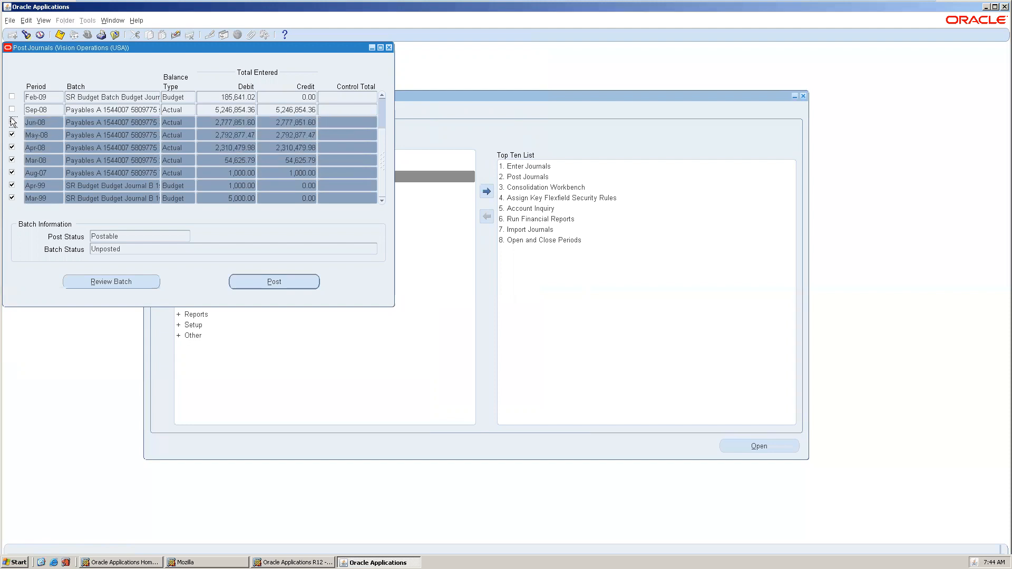
pyautogui.click(11, 110)
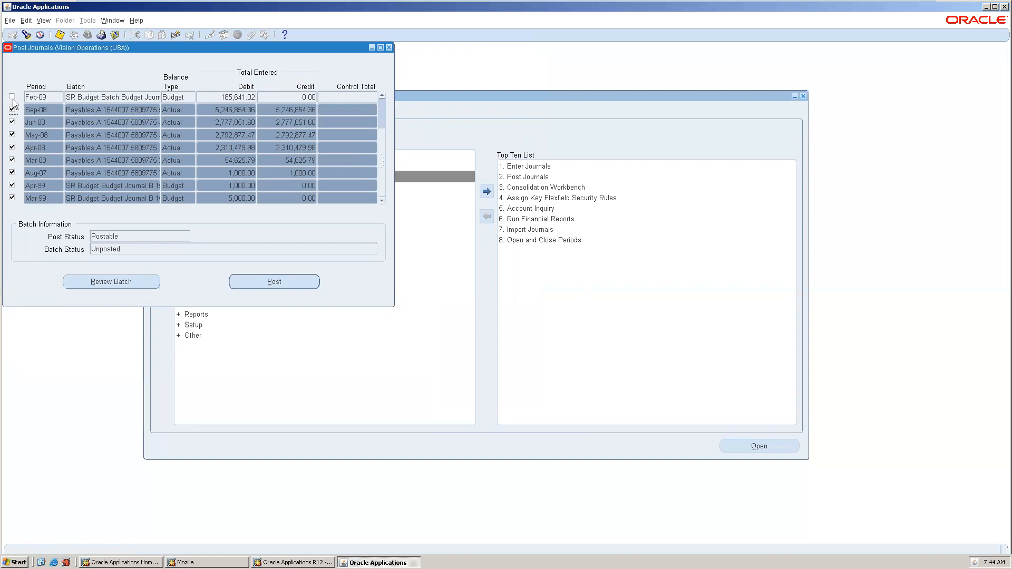
pyautogui.click(12, 97)
# Post the marked batches as request 5818472, then close Find and Post Journals.
pyautogui.click(283, 287)
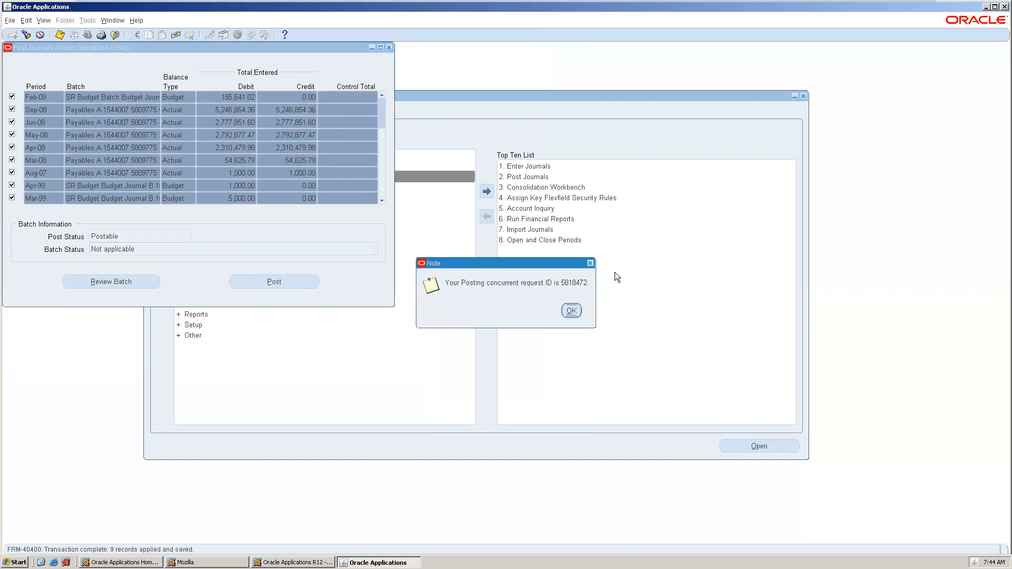
pyautogui.click(571, 309)
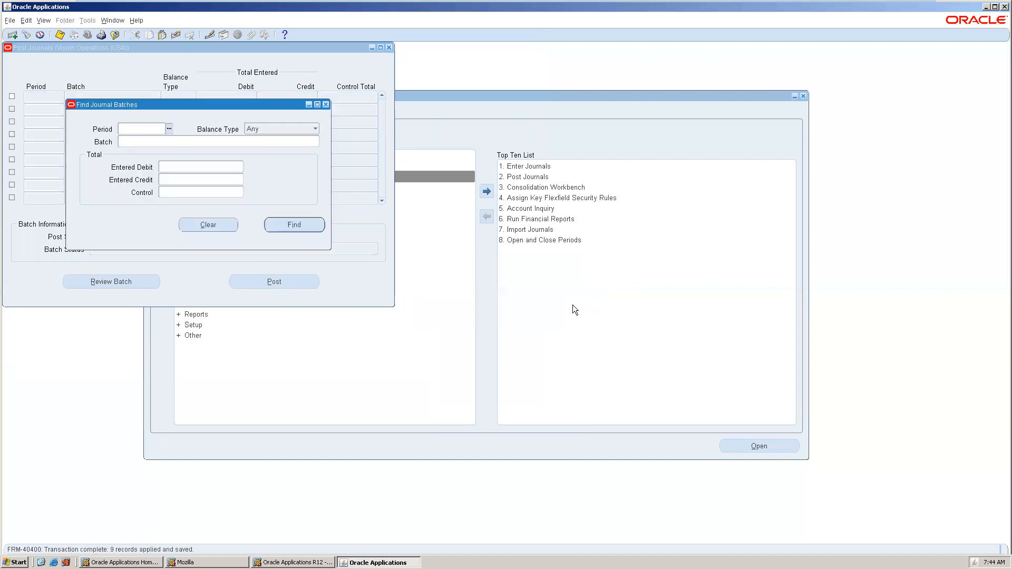
pyautogui.click(325, 104)
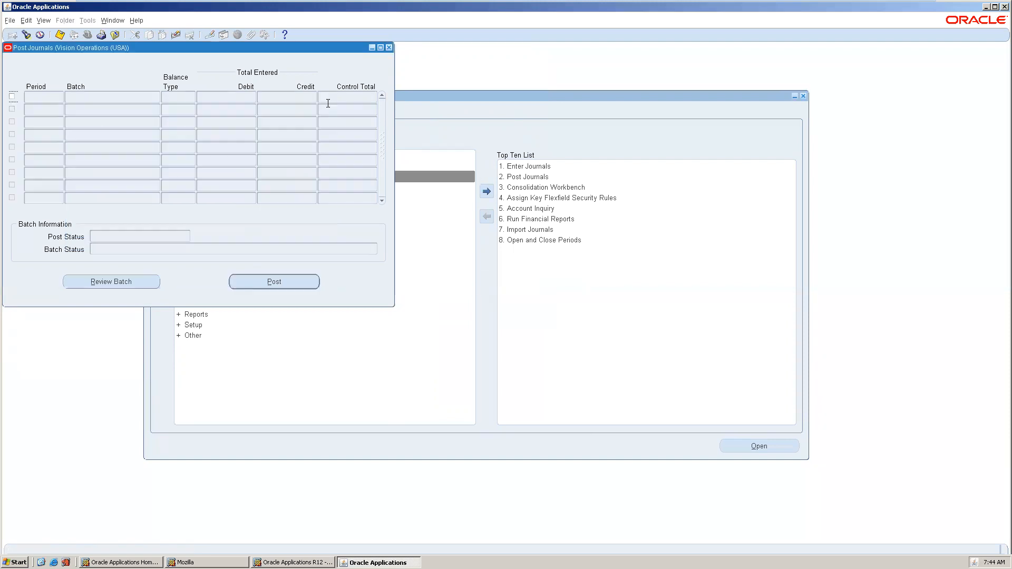
pyautogui.click(389, 48)
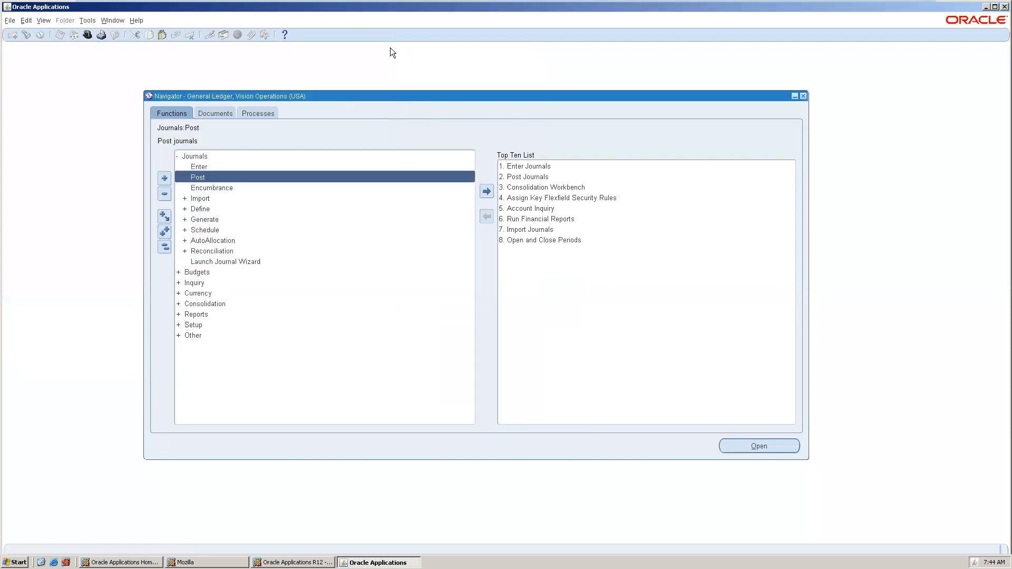
# Open Enter Encumbrances, cancel the Posting Status list and close the Find Journals dialog unused.
pyautogui.doubleClick(206, 188)
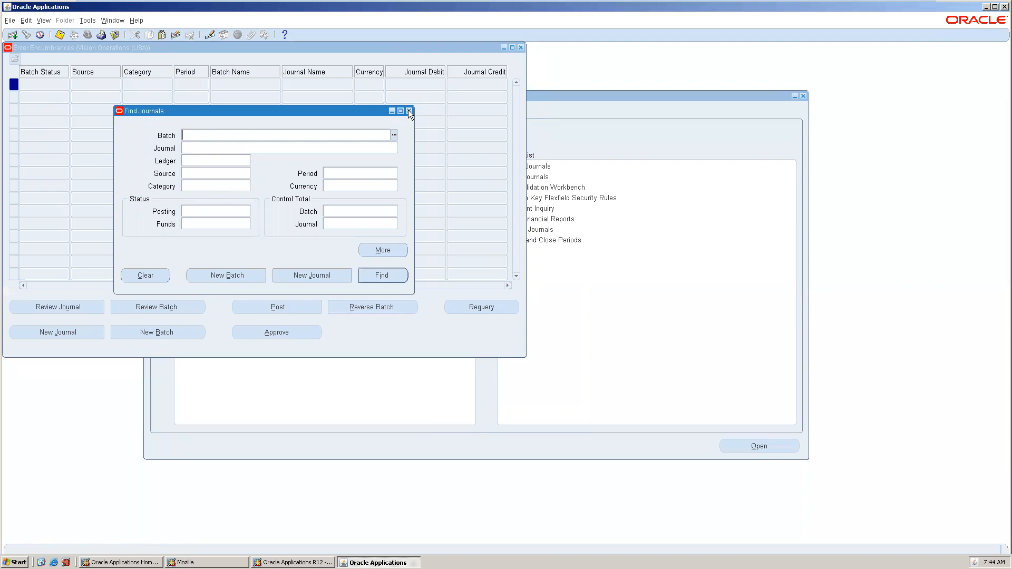
pyautogui.click(198, 210)
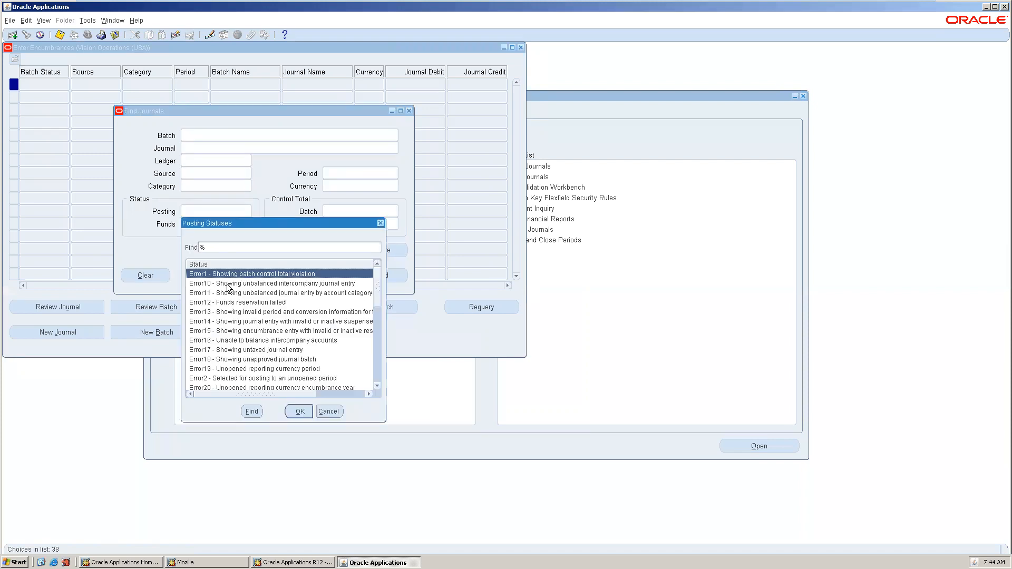
pyautogui.click(322, 411)
pyautogui.click(409, 111)
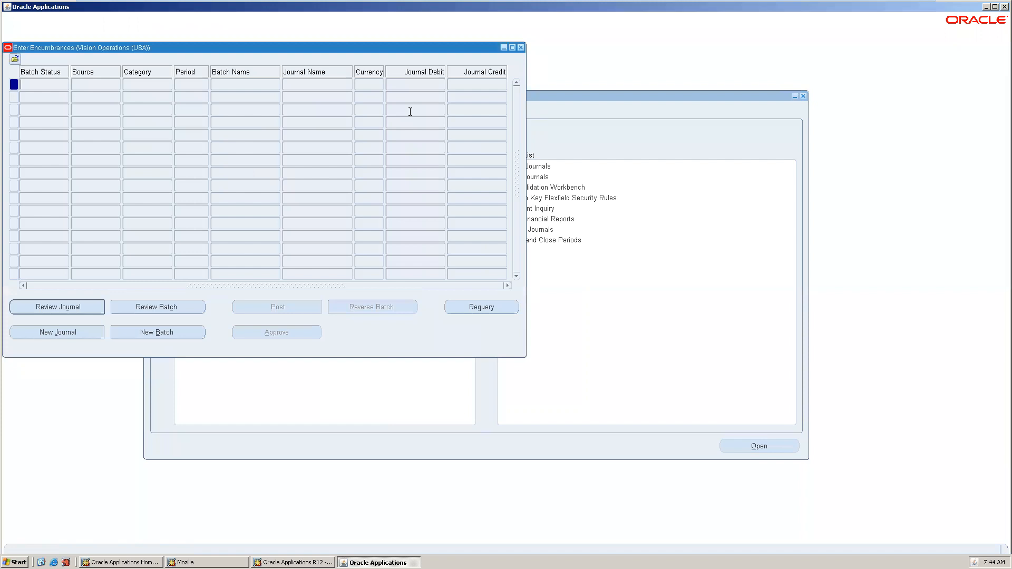
# Close Enter Encumbrances and open Journals > Import > Correct.
pyautogui.click(521, 48)
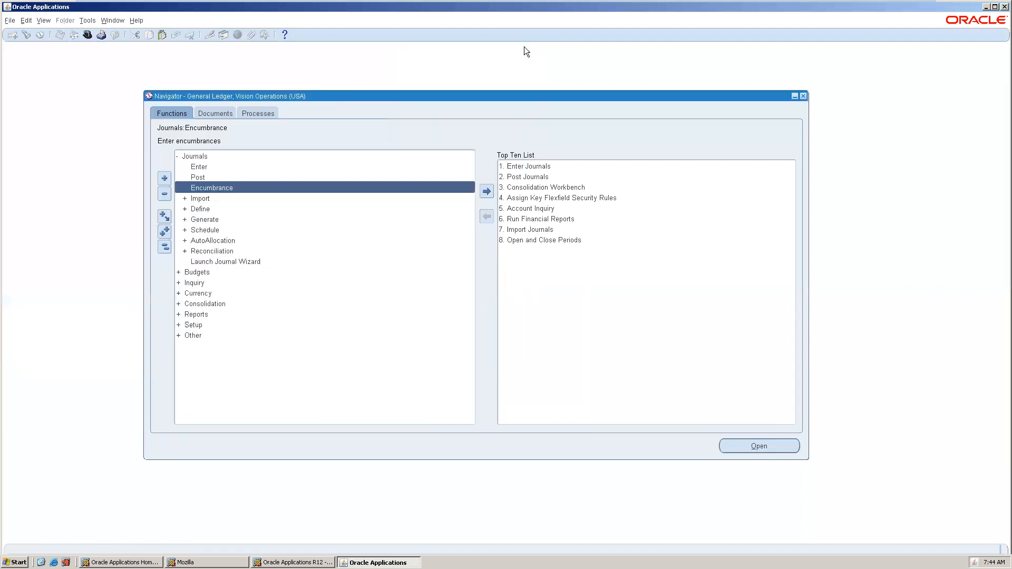
pyautogui.doubleClick(239, 198)
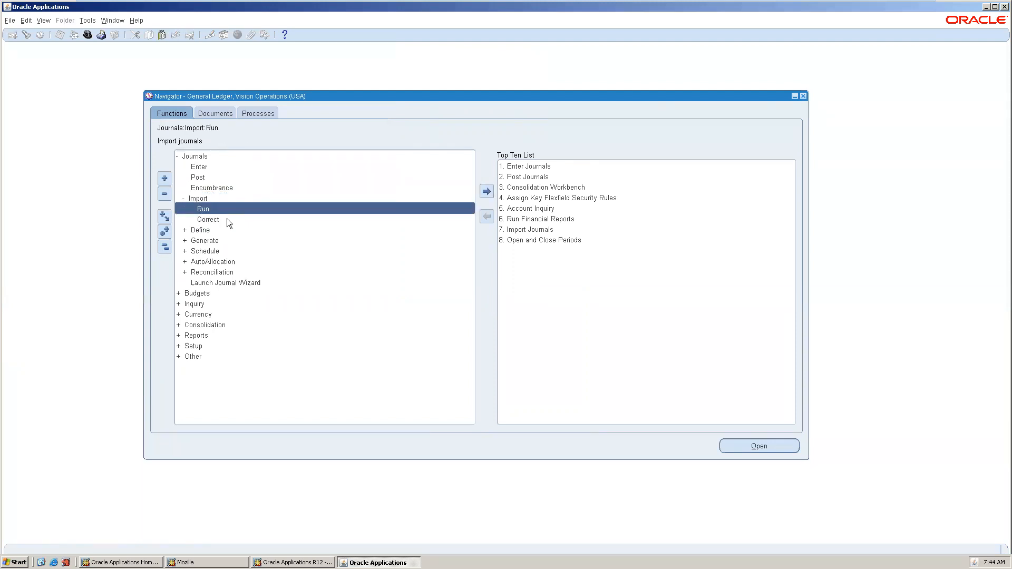
pyautogui.doubleClick(227, 218)
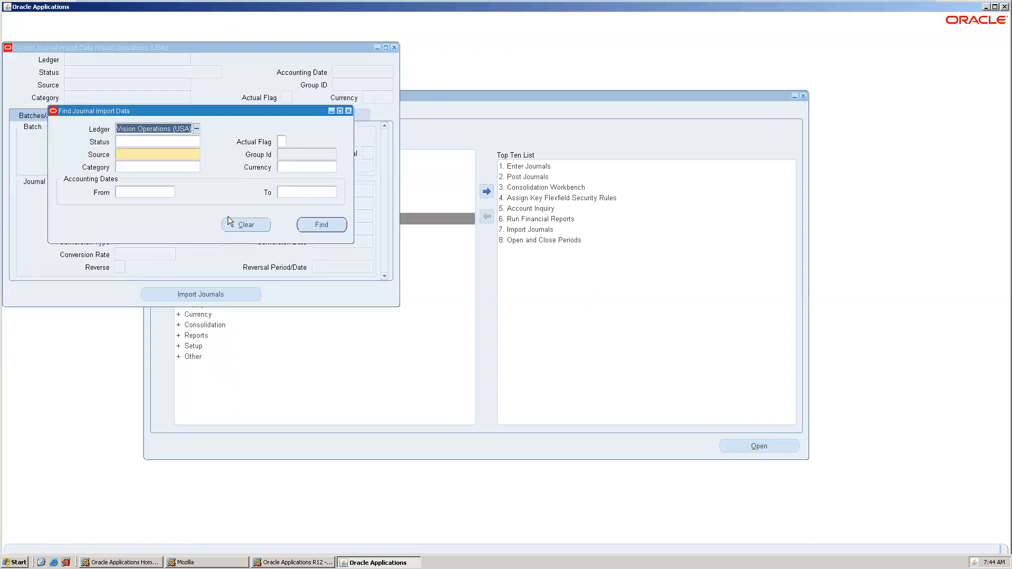
# Search Correct Journal Import Data for source Receivables, find no records, and close the form.
pyautogui.click(168, 151)
pyautogui.write('rec')
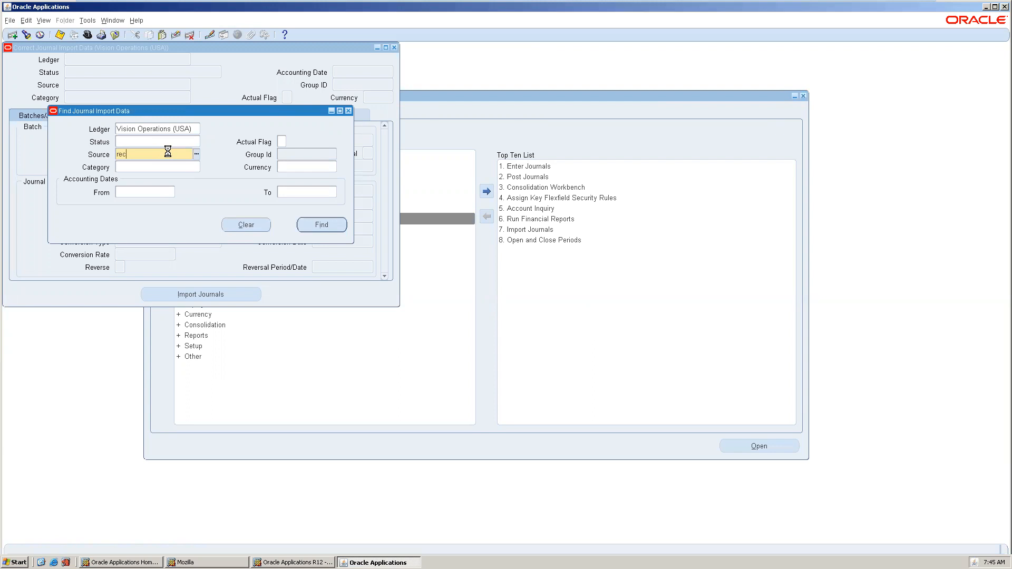
pyautogui.press('Tab')
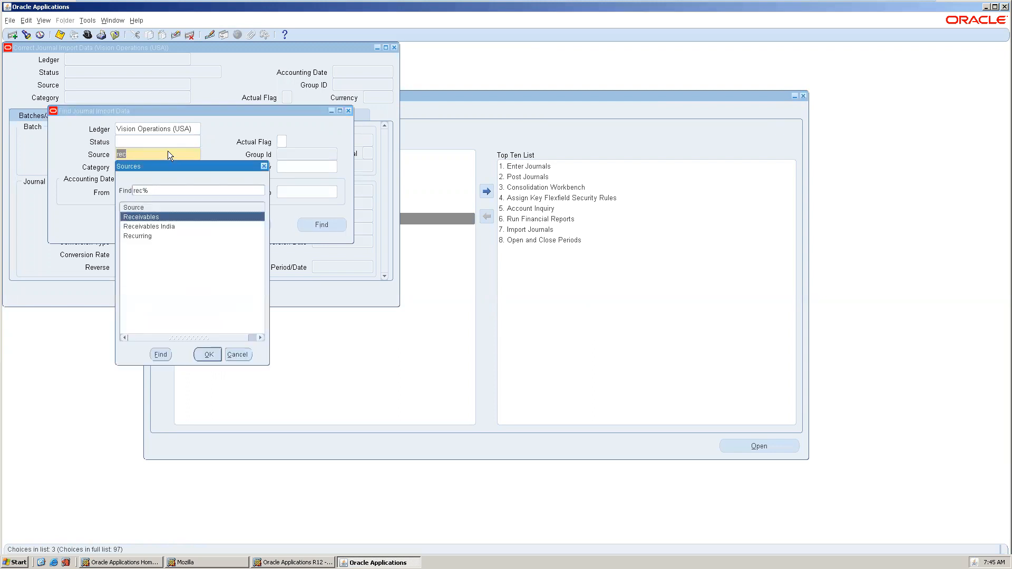
pyautogui.doubleClick(165, 218)
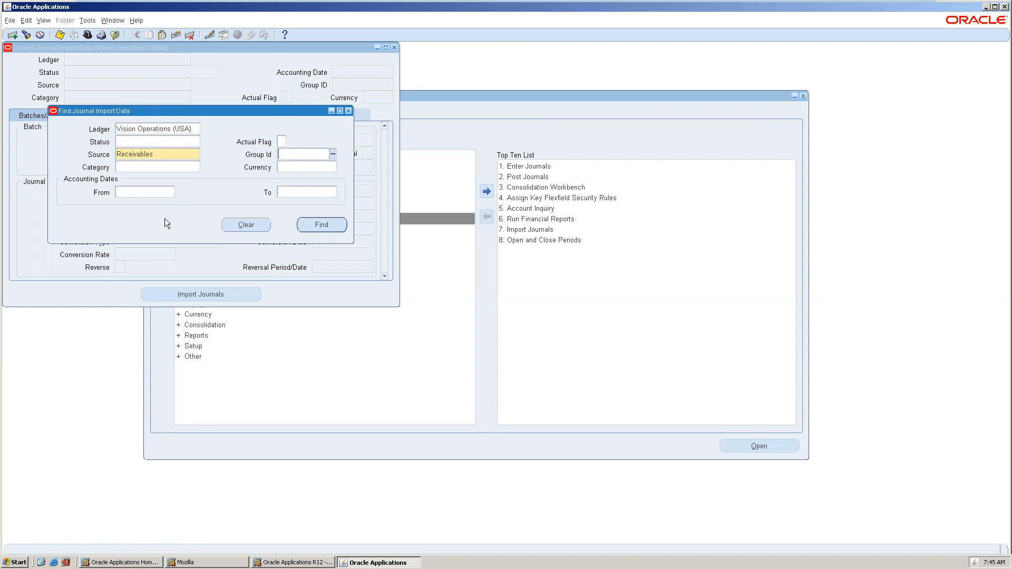
pyautogui.click(308, 222)
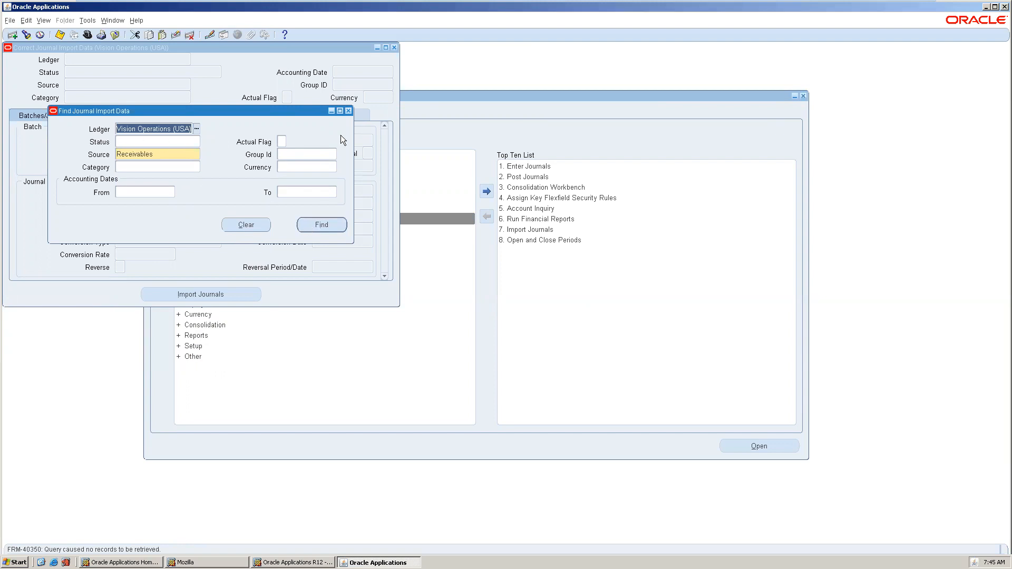
pyautogui.click(348, 111)
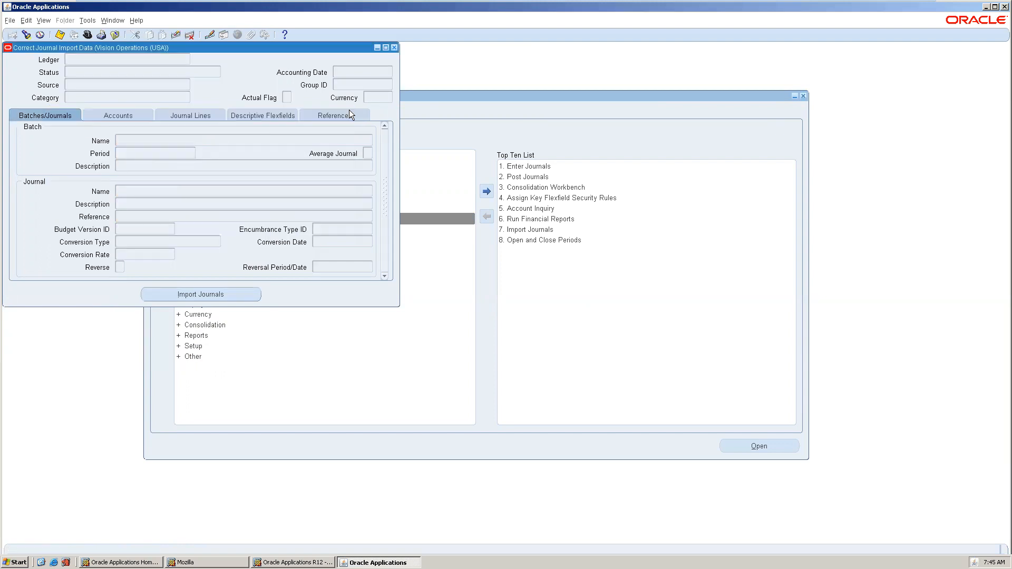
pyautogui.click(395, 49)
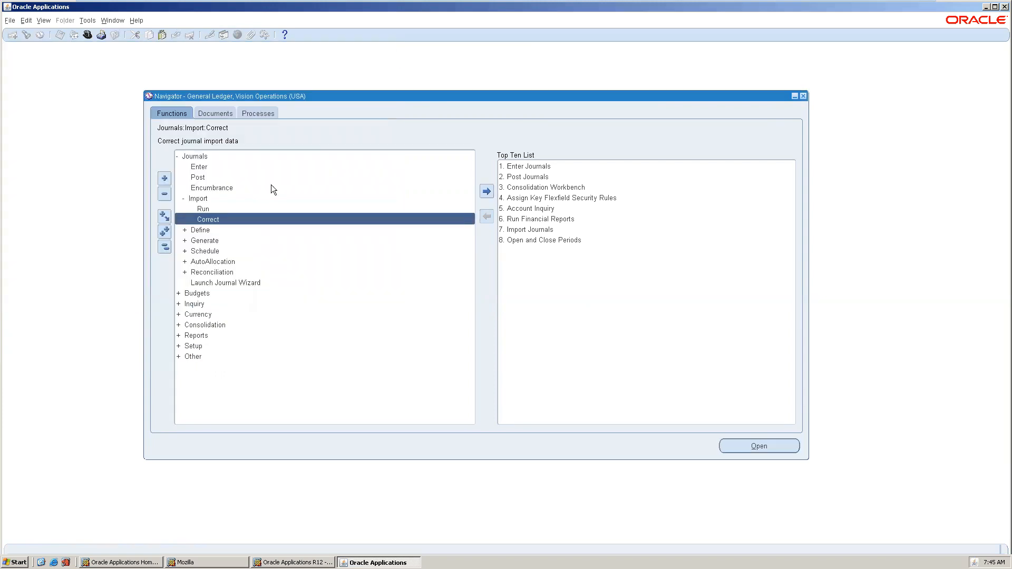
# Run Import Journals with source Payables; after the missing-ledger FRM-40202 error, close without importing.
pyautogui.doubleClick(198, 210)
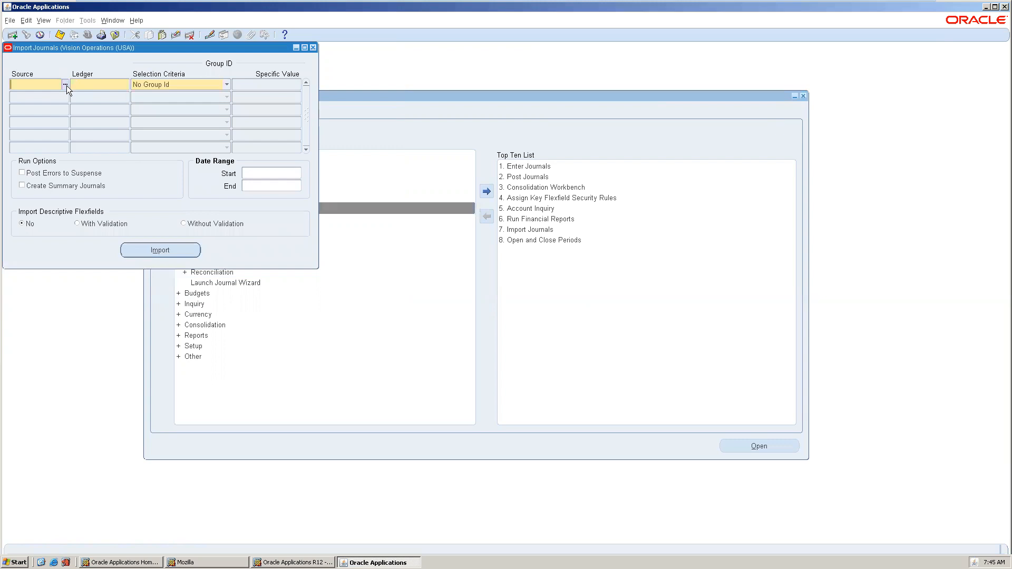
pyautogui.click(64, 84)
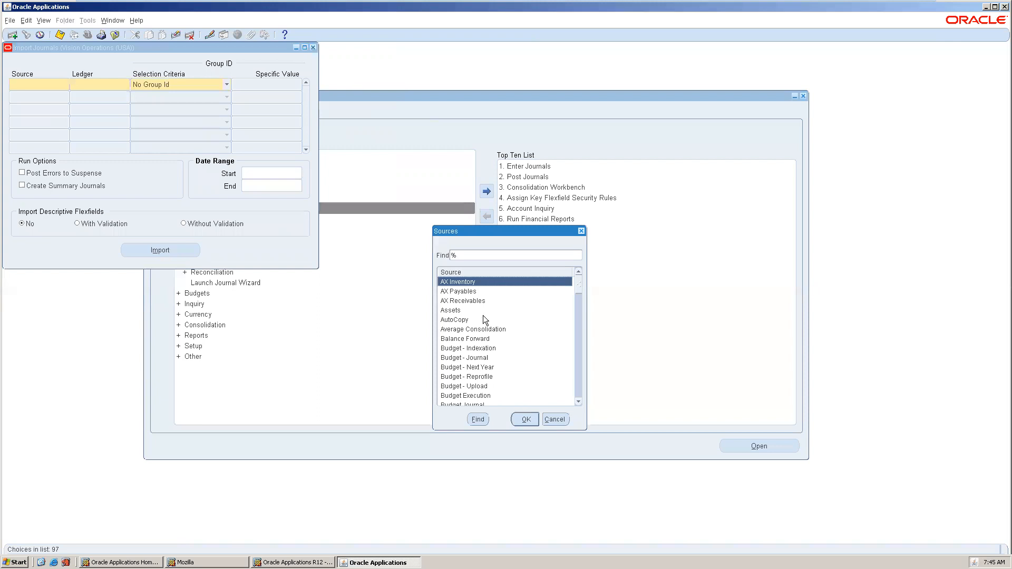
pyautogui.write('p')
pyautogui.doubleClick(474, 292)
pyautogui.click(155, 244)
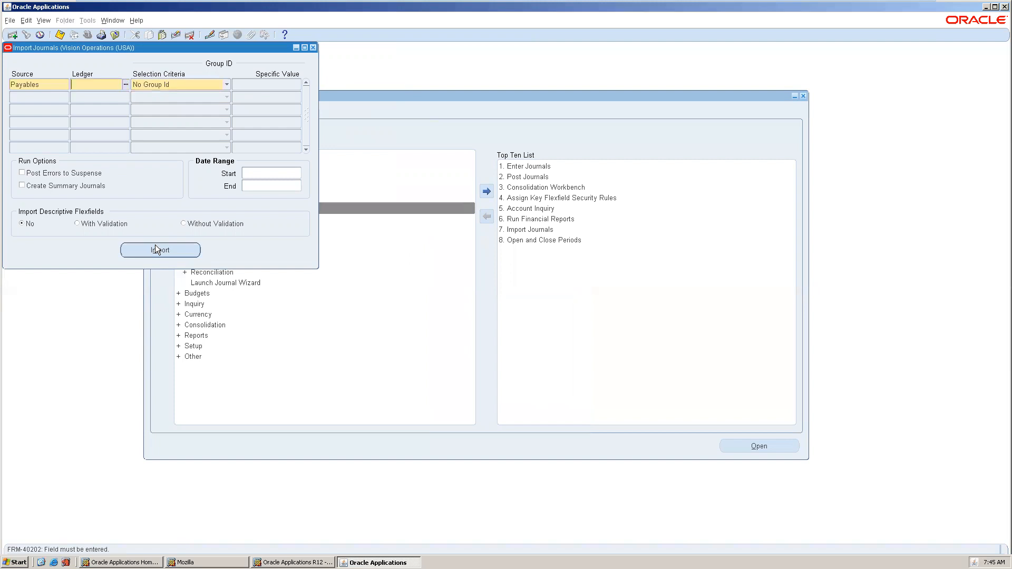
pyautogui.click(125, 91)
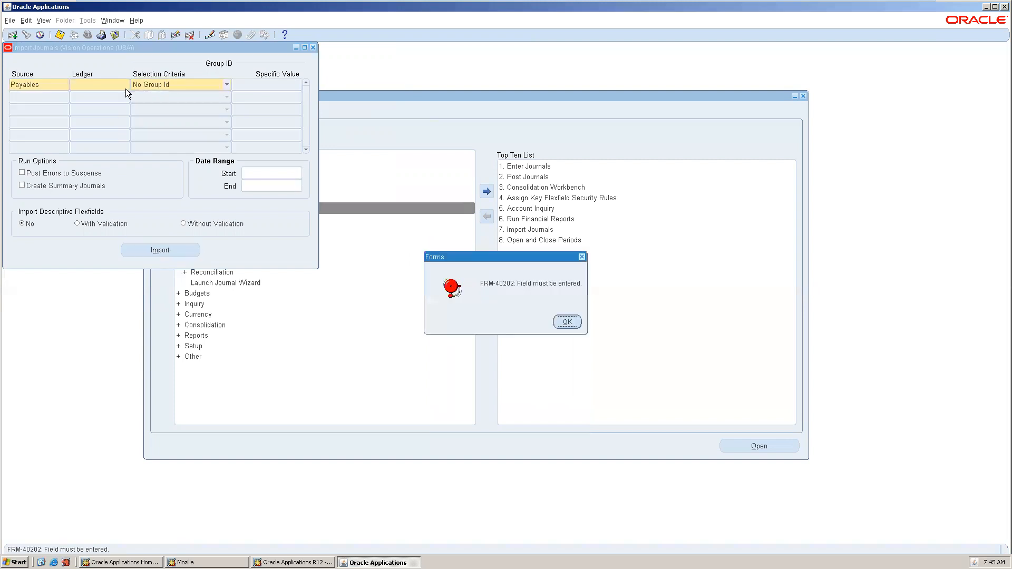
pyautogui.click(565, 323)
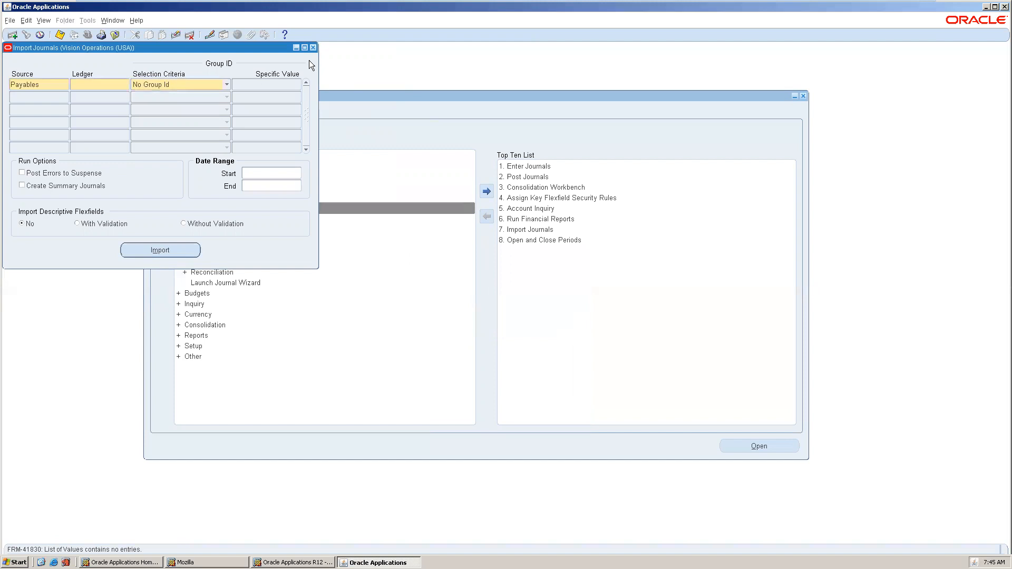
pyautogui.click(314, 48)
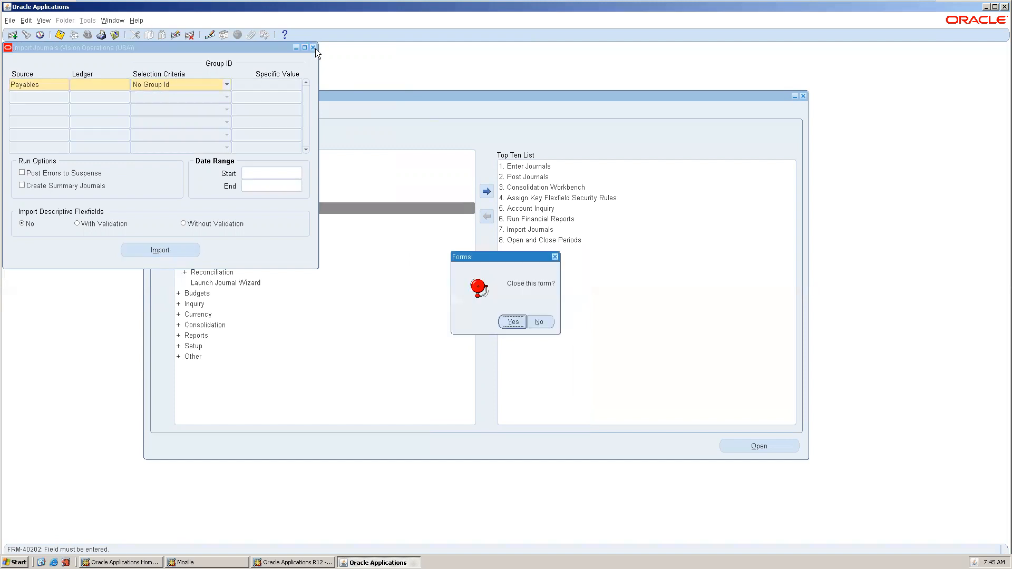
pyautogui.click(514, 322)
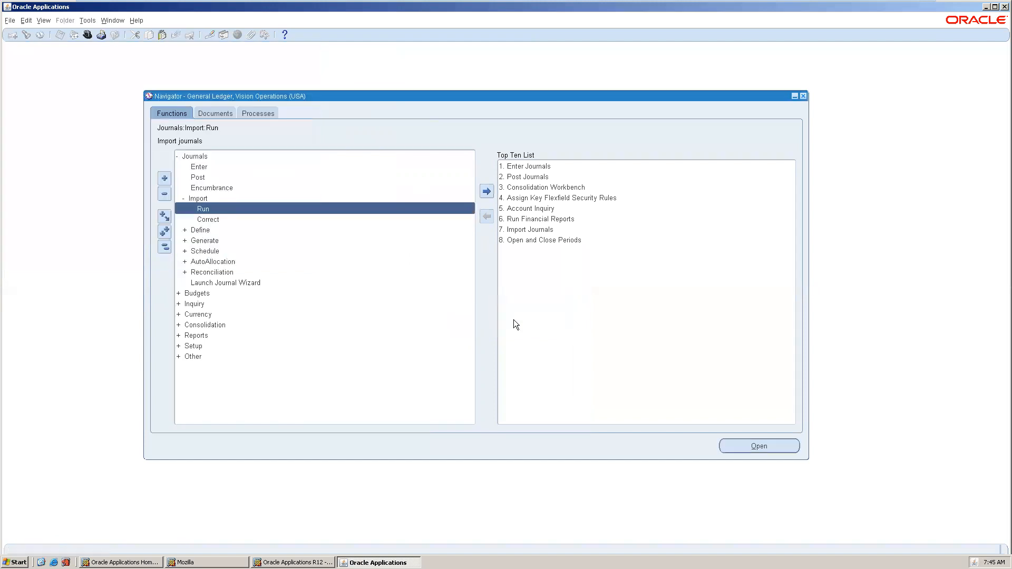
# Expand Journals > Define and launch Recurring to bring up the Define Recurring Journal Formula form.
pyautogui.click(219, 220)
pyautogui.doubleClick(212, 230)
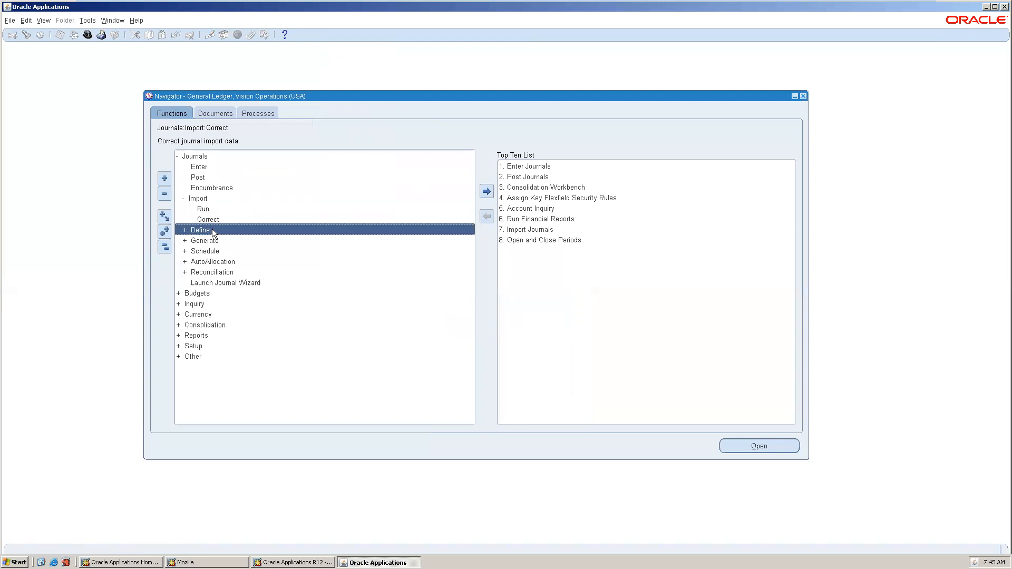
pyautogui.click(223, 251)
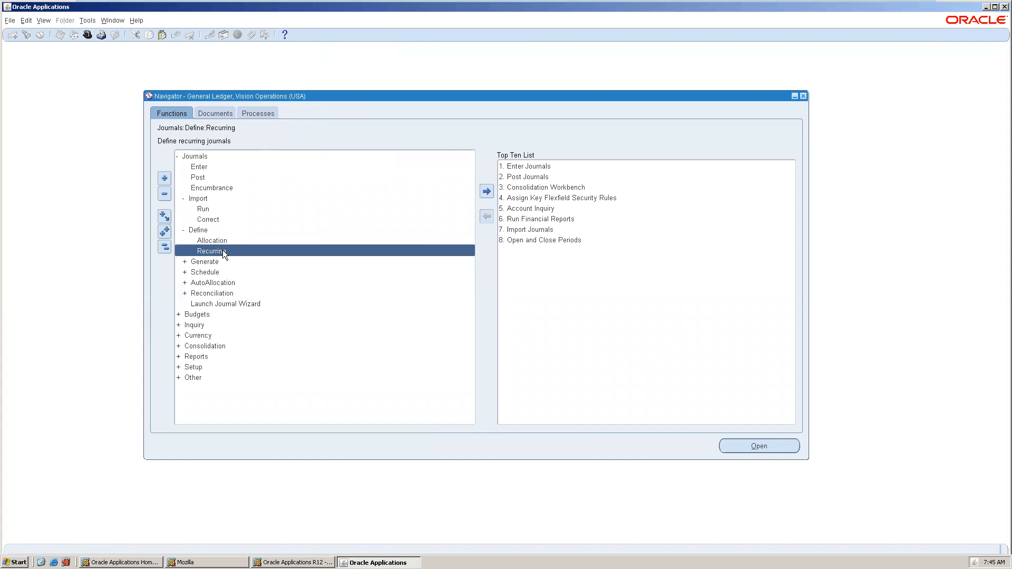
pyautogui.doubleClick(222, 251)
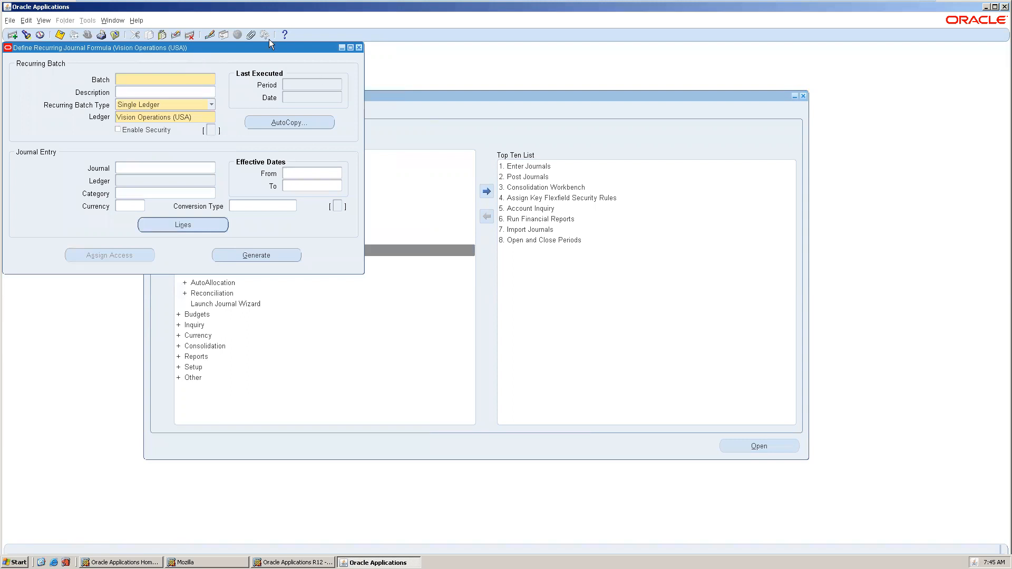
# Center the recurring formula window and query with F11 / Ctrl+F11 to retrieve batch DBI COGS Adjustment.
pyautogui.moveTo(262, 49); pyautogui.dragTo(431, 78)
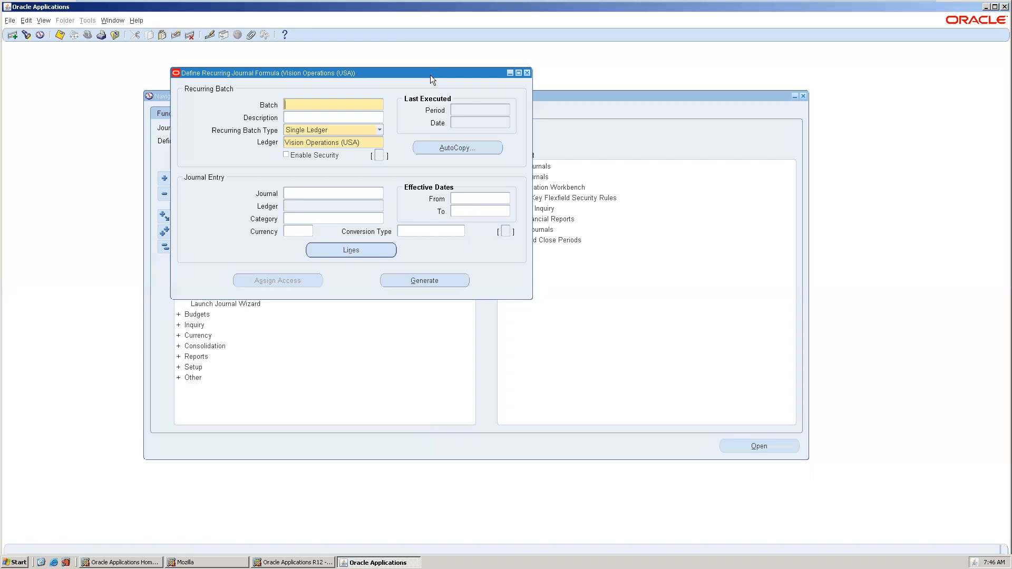
pyautogui.press('F11')
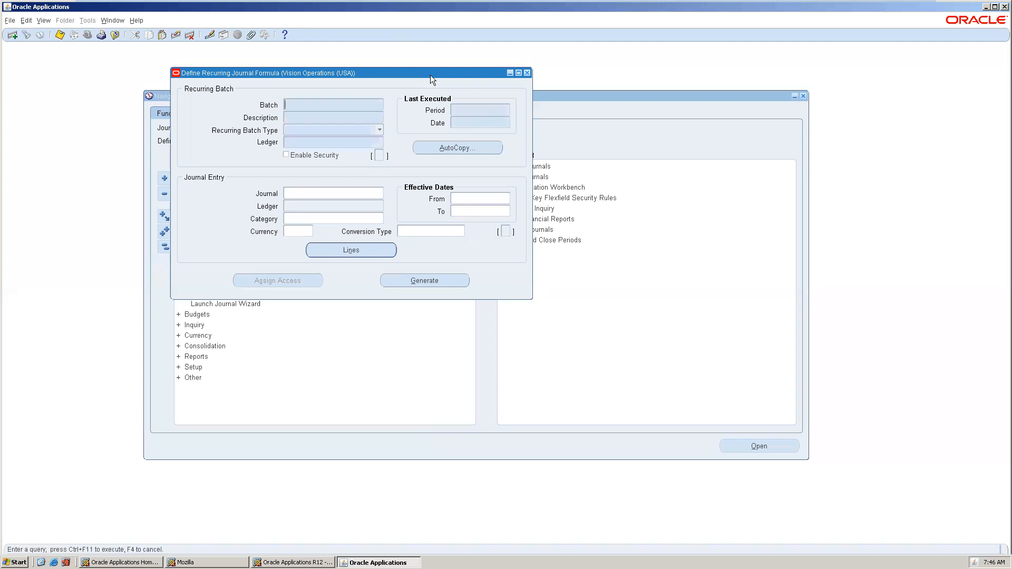
pyautogui.hotkey('ctrl', 'F11')
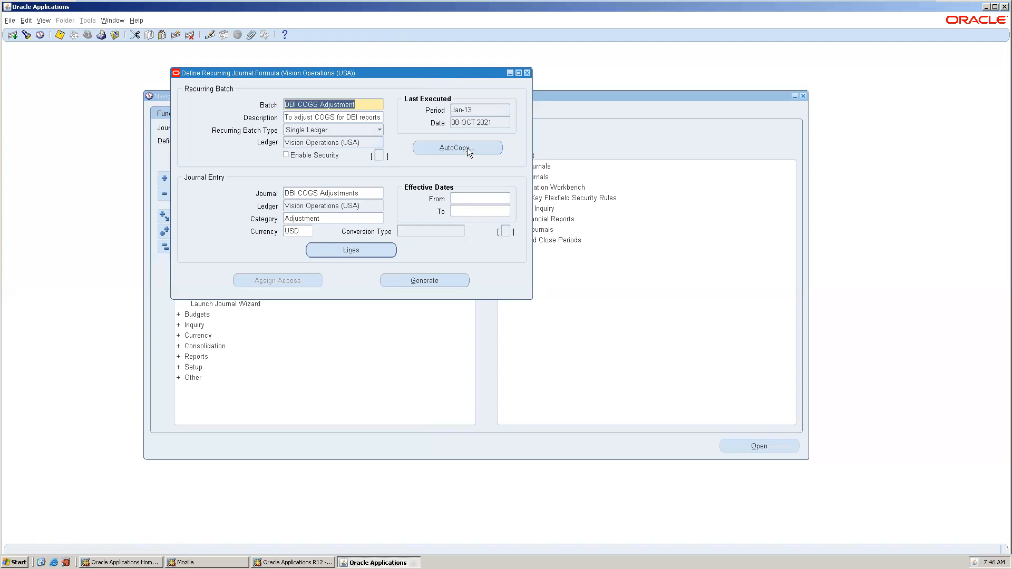
# Step through DBI COGS Adjustments lines 10–40, inspect the line 40 formula amount, then close the lines.
pyautogui.click(349, 252)
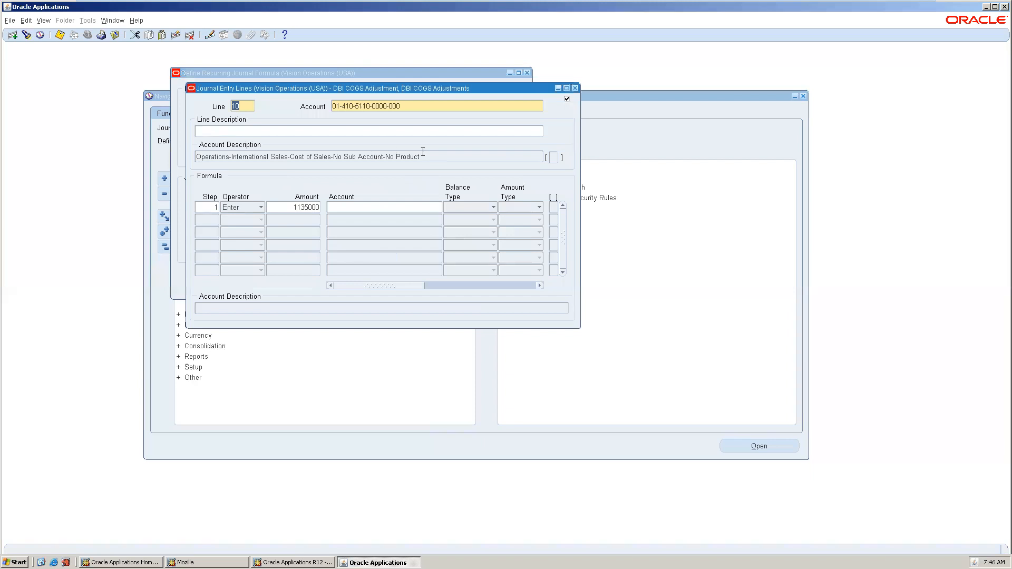
pyautogui.press('Down')
pyautogui.press('Down')
pyautogui.press('Down')
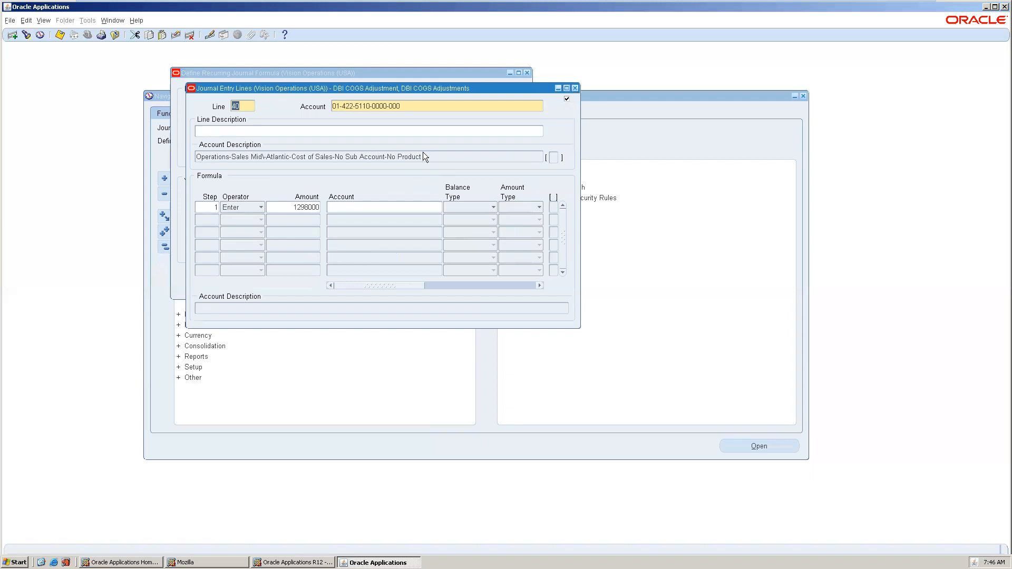
pyautogui.click(303, 211)
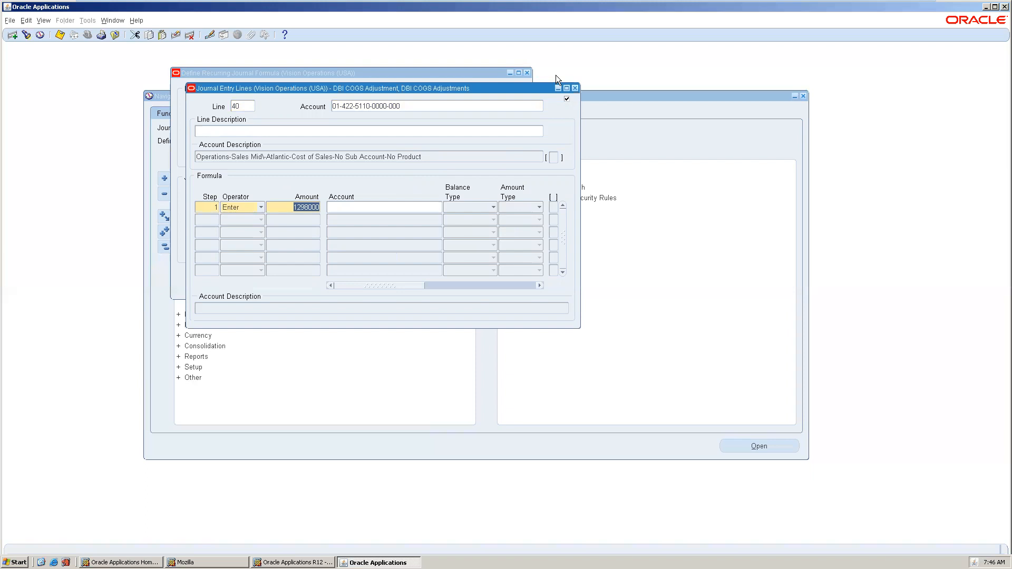
pyautogui.click(575, 88)
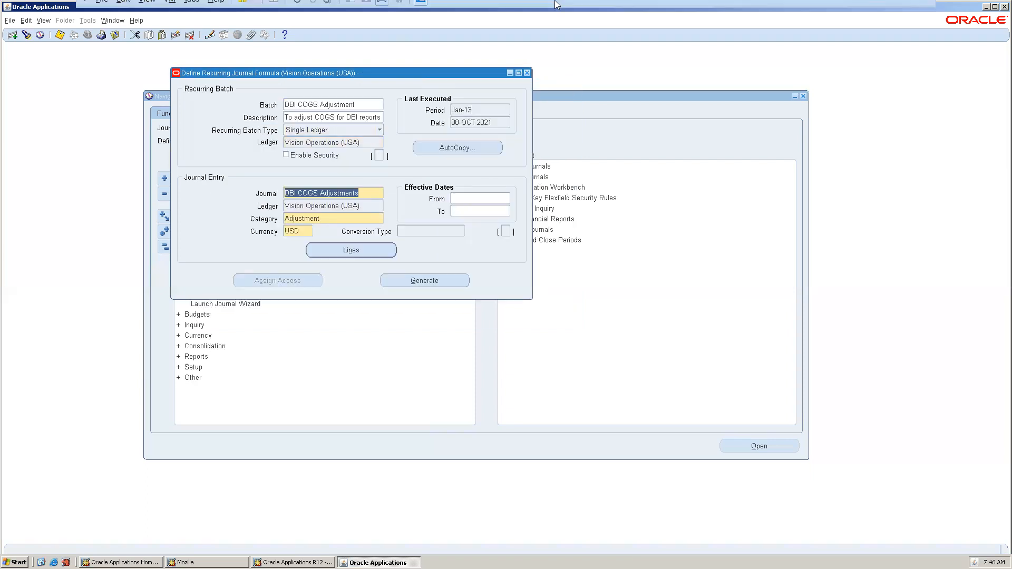
# Tab to the journal Category field, then close the Define Recurring Journal Formula form.
pyautogui.moveTo(557, 5)
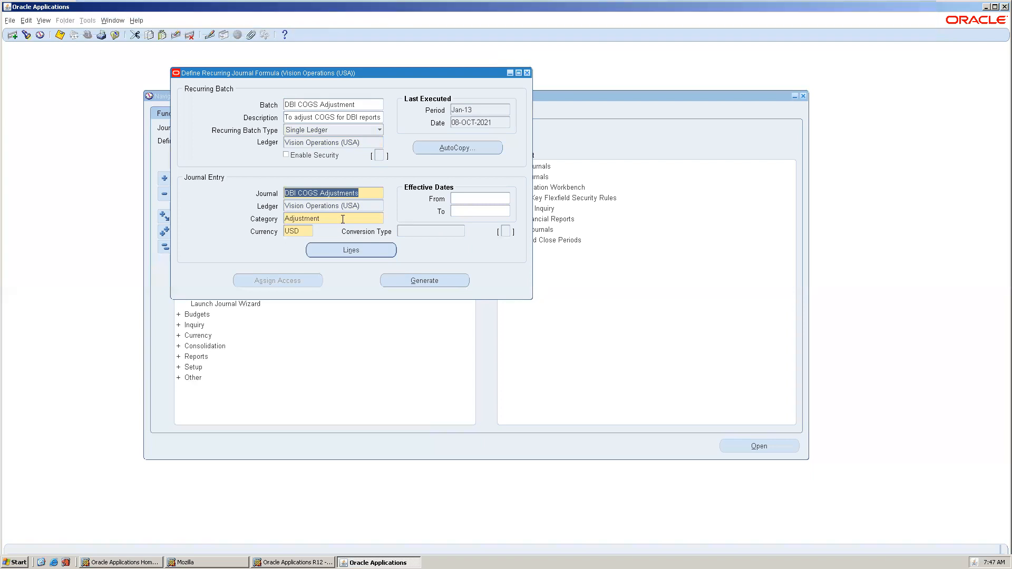
pyautogui.press('Tab')
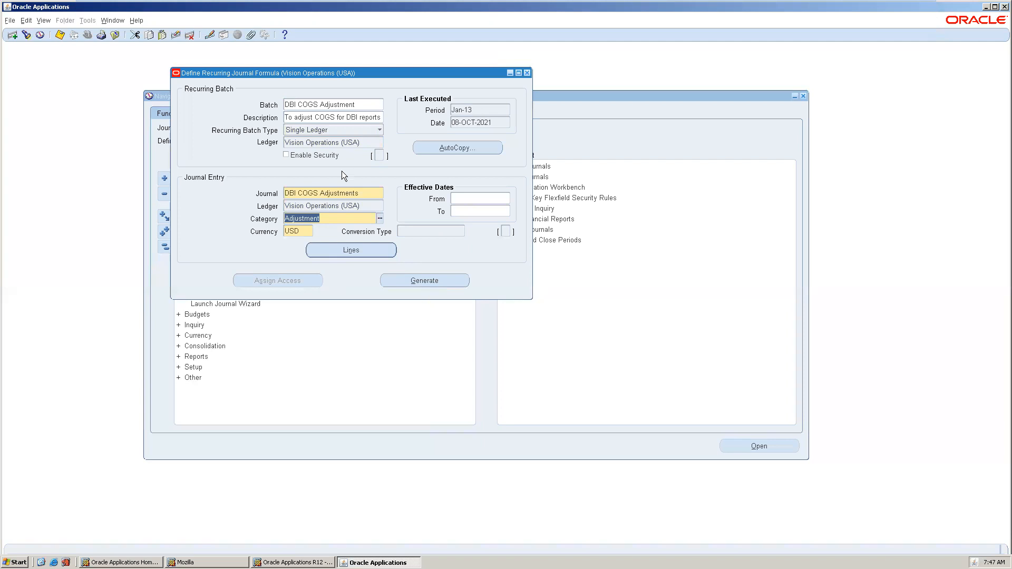
pyautogui.click(527, 73)
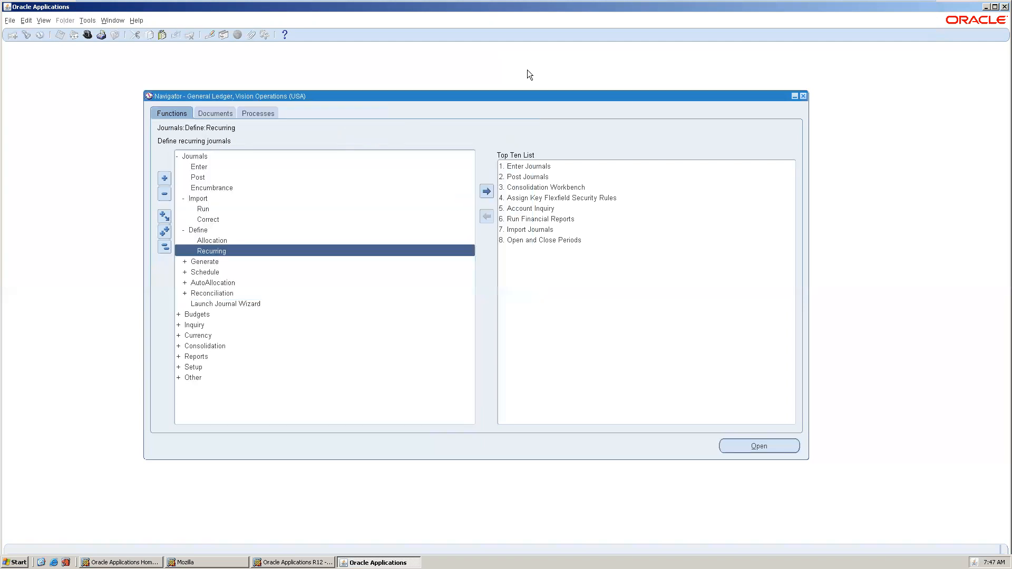
# Collapse the tree, expand Reports > Request, and open then cancel a Standard report request.
pyautogui.doubleClick(198, 263)
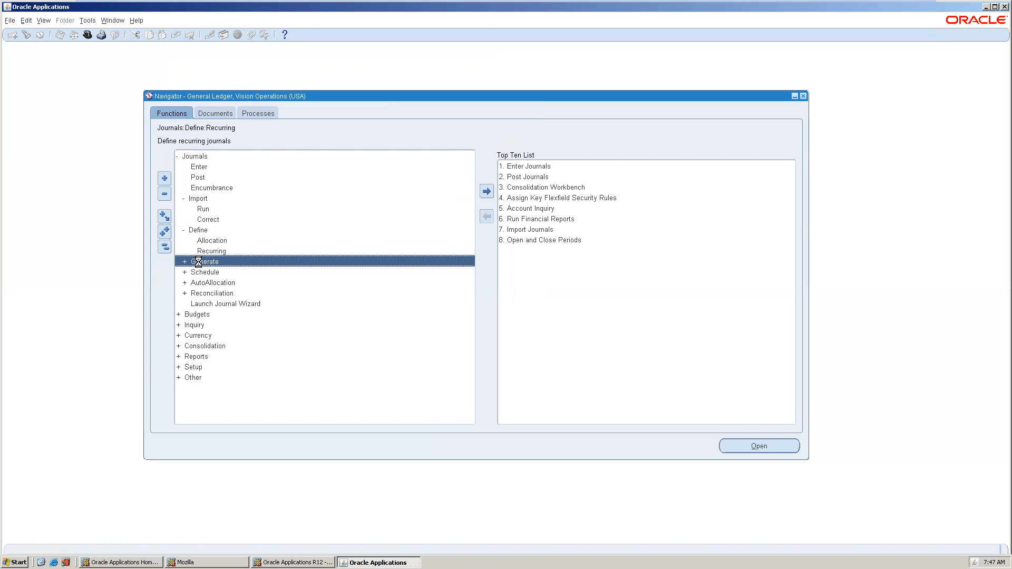
pyautogui.click(165, 247)
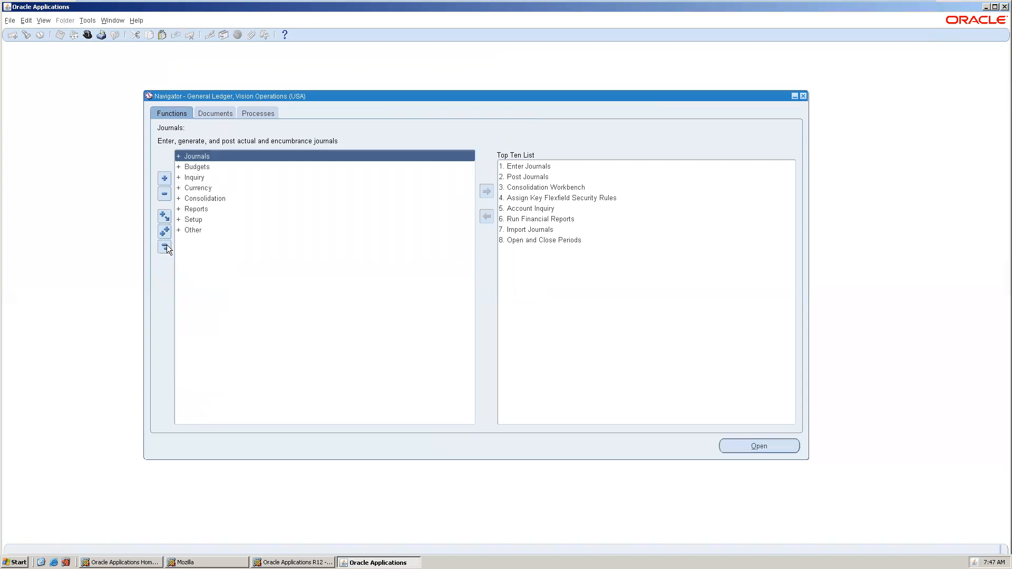
pyautogui.doubleClick(205, 209)
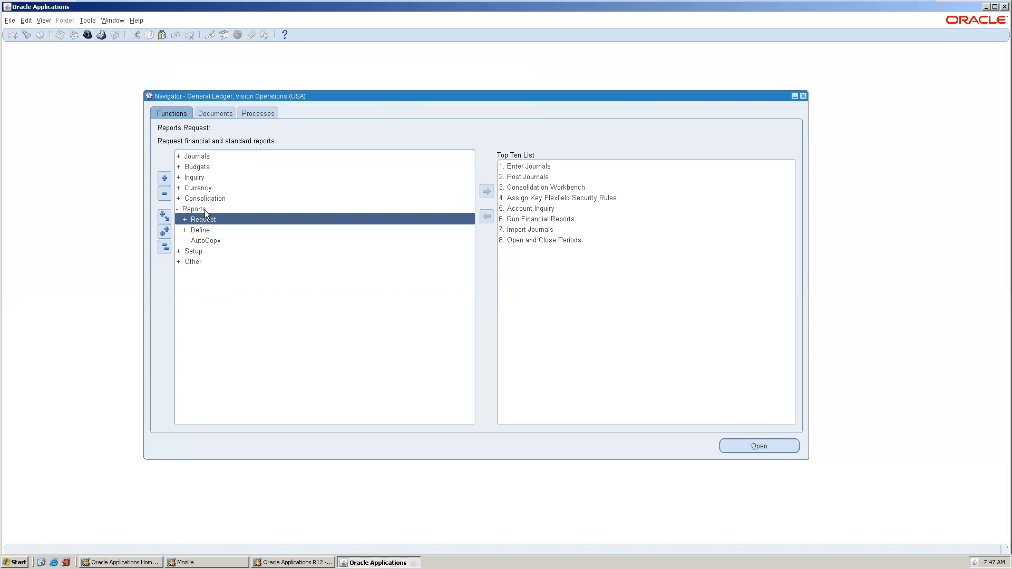
pyautogui.doubleClick(230, 219)
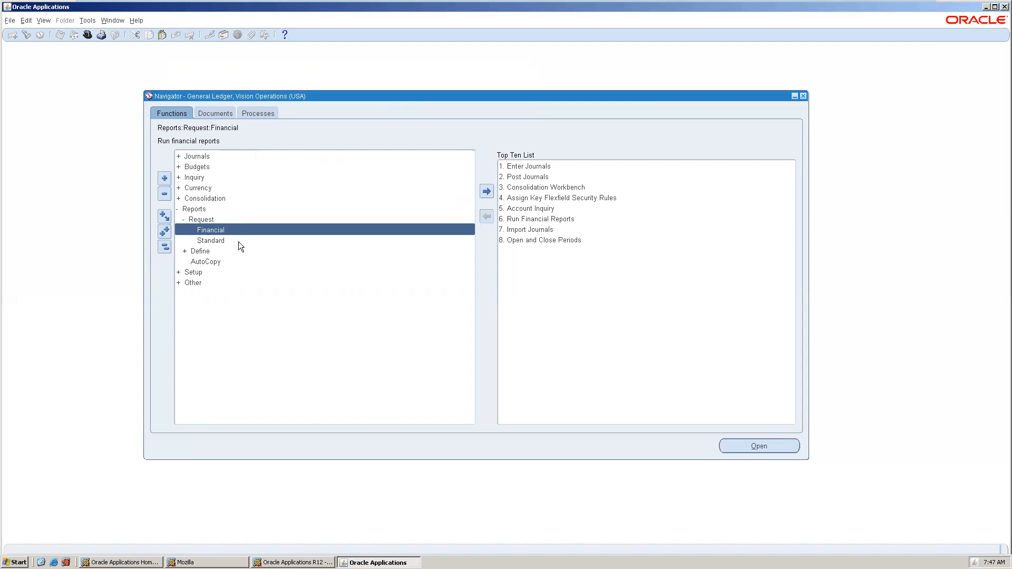
pyautogui.doubleClick(238, 241)
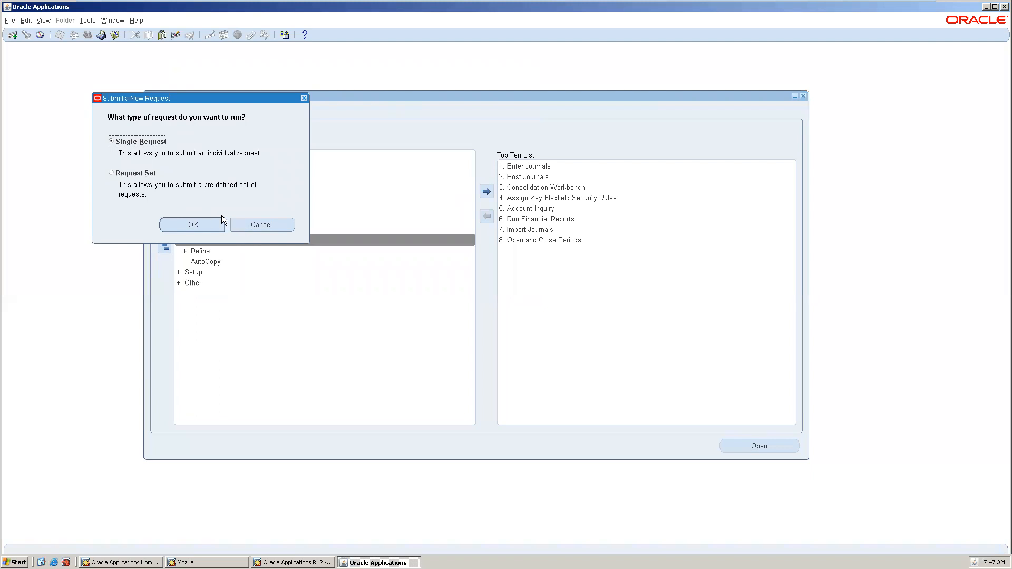
pyautogui.click(241, 222)
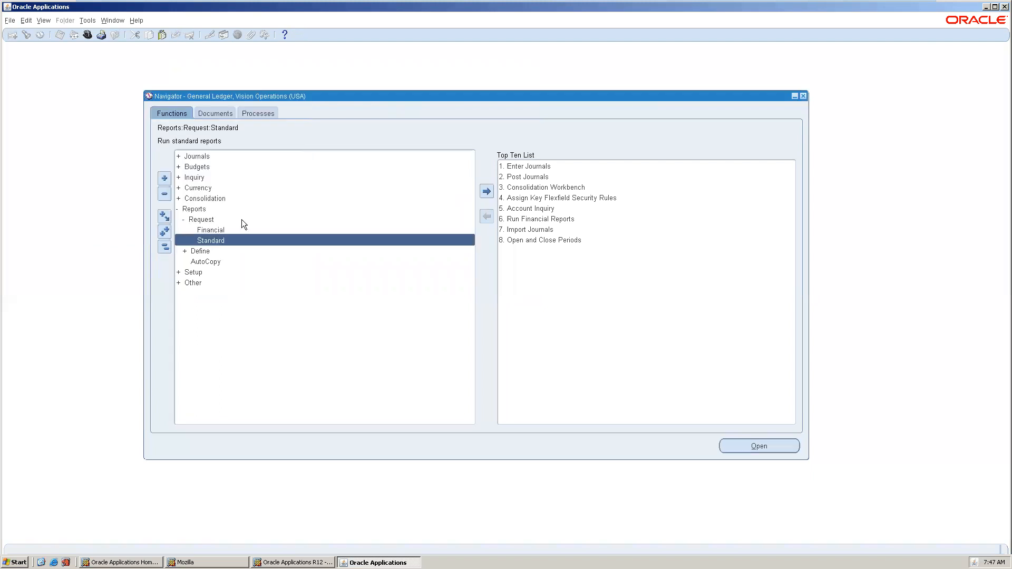
# Open and dismiss the Financial report run options, then expand Reports > Define.
pyautogui.click(243, 229)
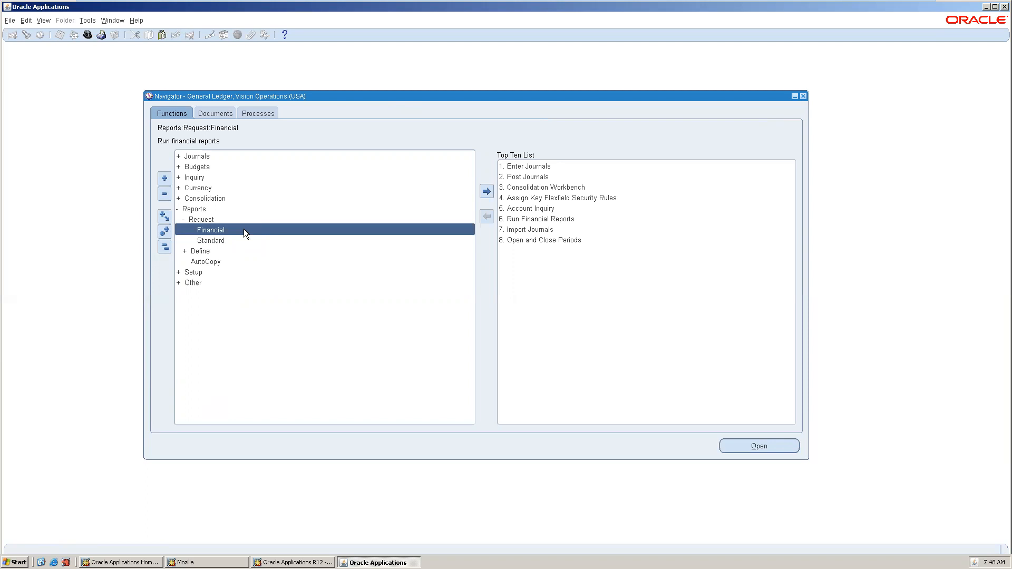
pyautogui.doubleClick(244, 230)
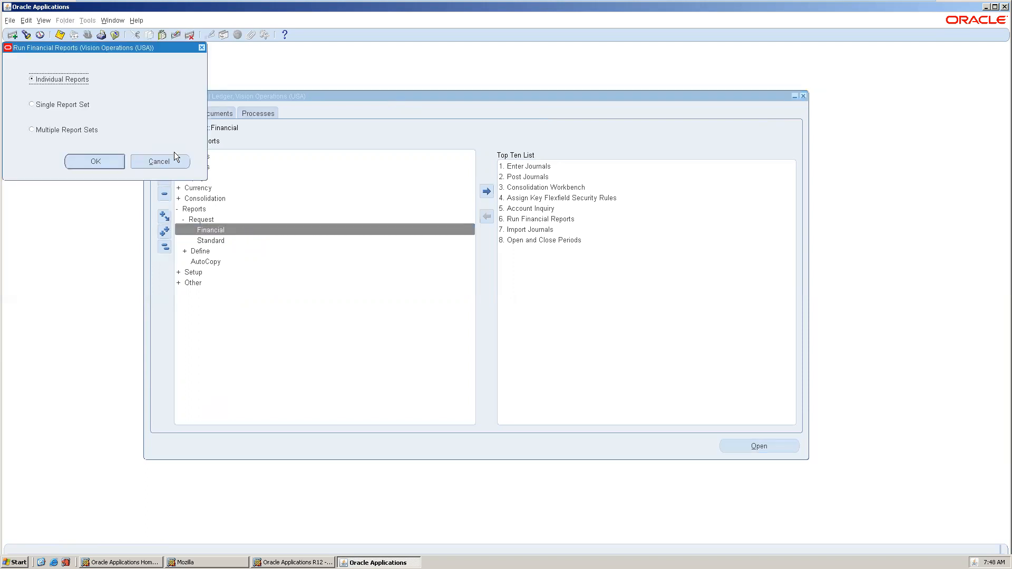
pyautogui.click(172, 162)
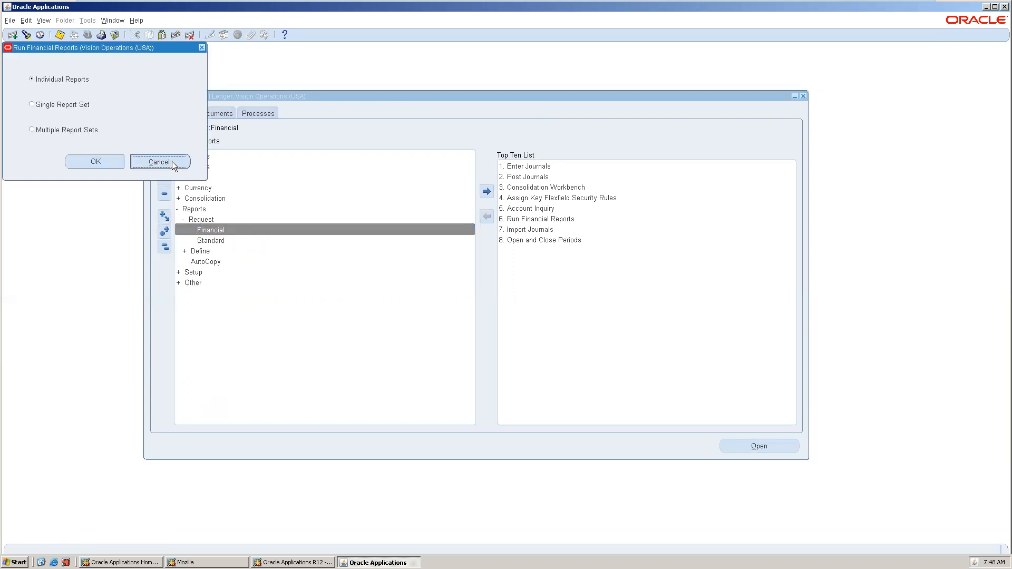
pyautogui.doubleClick(225, 250)
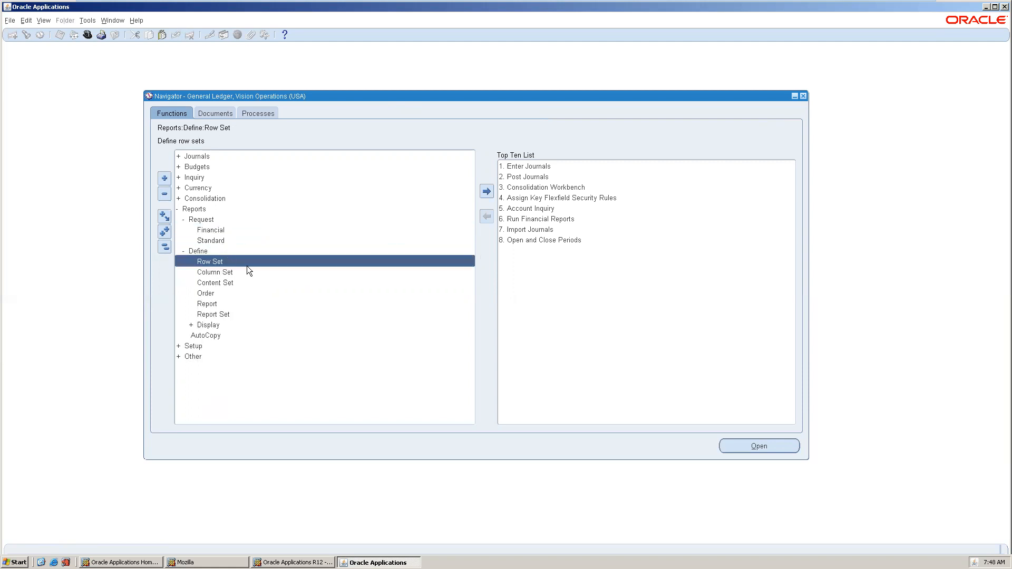
# Open Define > Row Set, query all row sets with F11 / Ctrl+F11, and select Balance Sheet.
pyautogui.doubleClick(255, 262)
pyautogui.moveTo(232, 49); pyautogui.dragTo(438, 91)
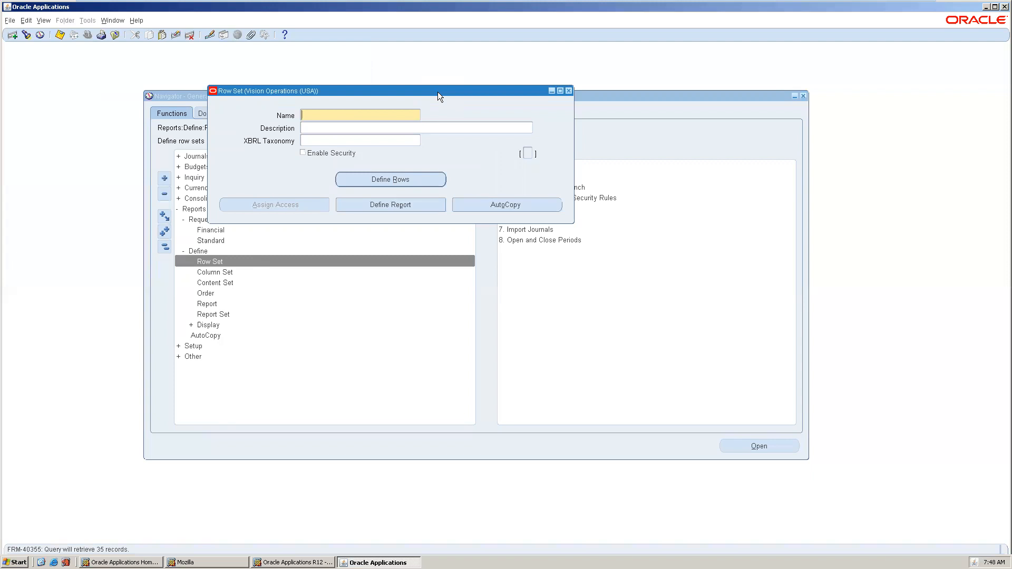
pyautogui.press('F11')
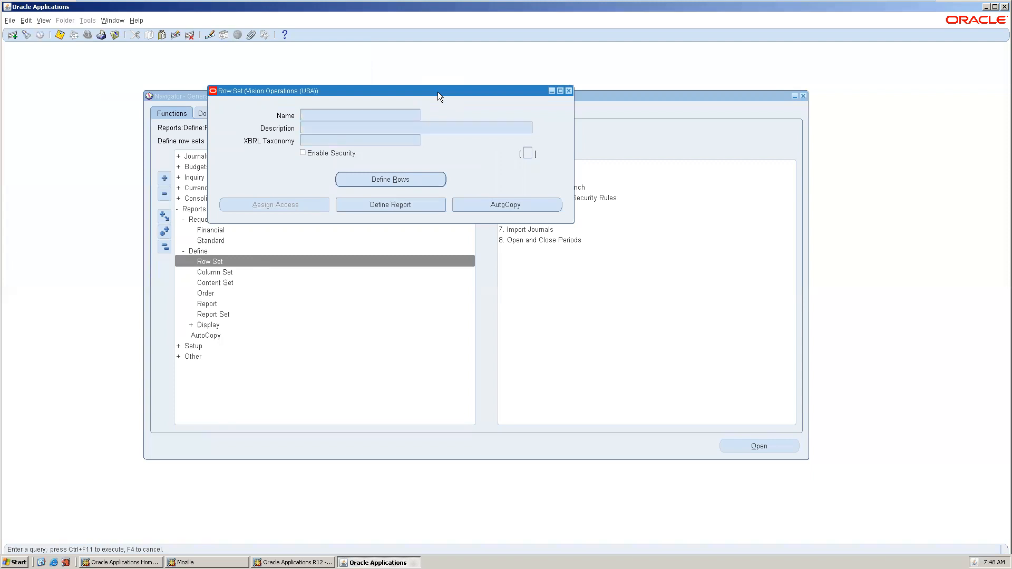
pyautogui.hotkey('ctrl', 'F11')
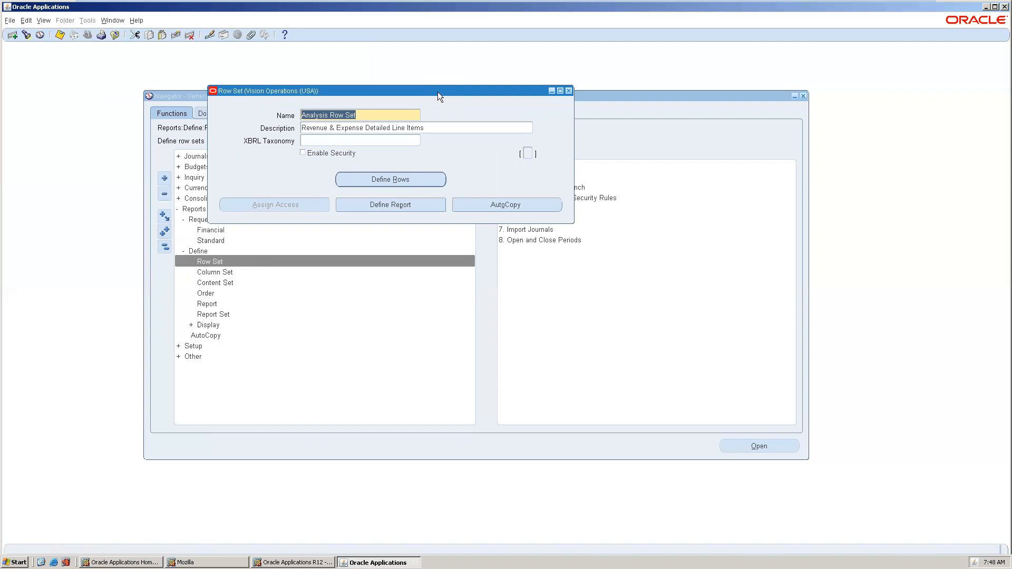
pyautogui.press('Down')
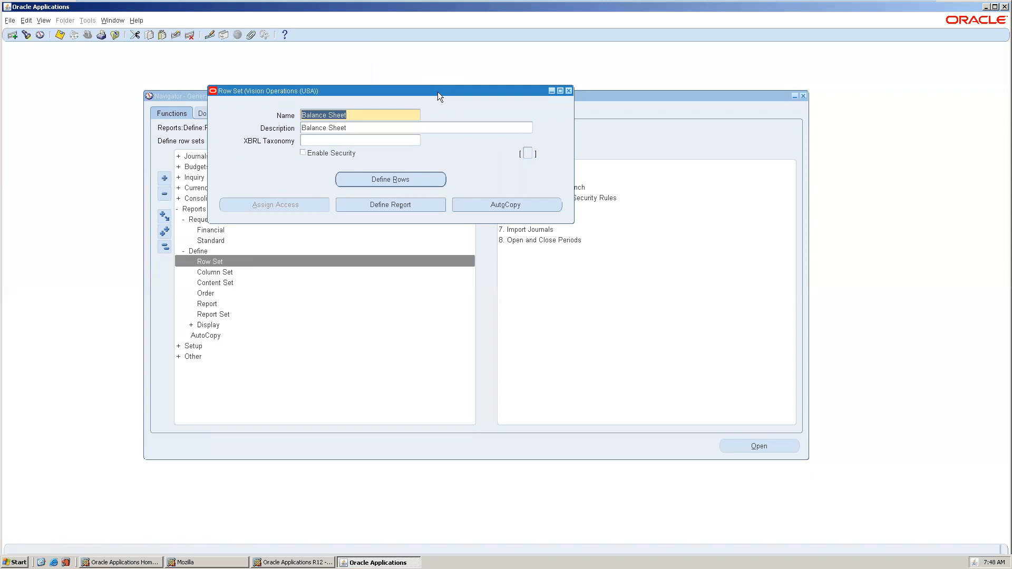
pyautogui.click(387, 185)
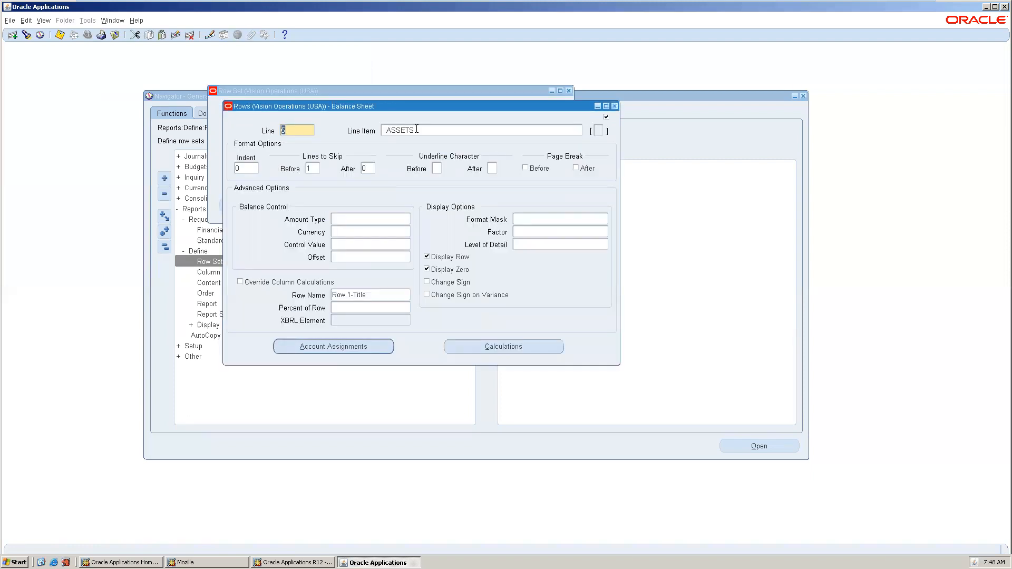
# Browse the Balance Sheet rows (Assets, Current Assets, Cash, receivables), then close the Rows and Row Set forms.
pyautogui.press('Tab')
pyautogui.press('Down')
pyautogui.press('Down')
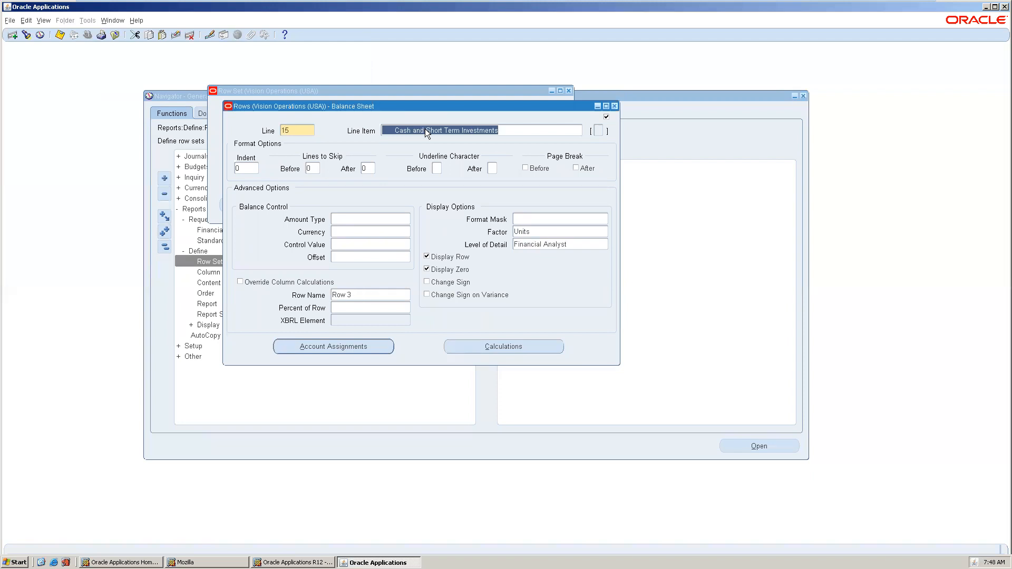
pyautogui.press('Down')
pyautogui.press('Down')
pyautogui.press('Up')
pyautogui.press('Up')
pyautogui.press('Up')
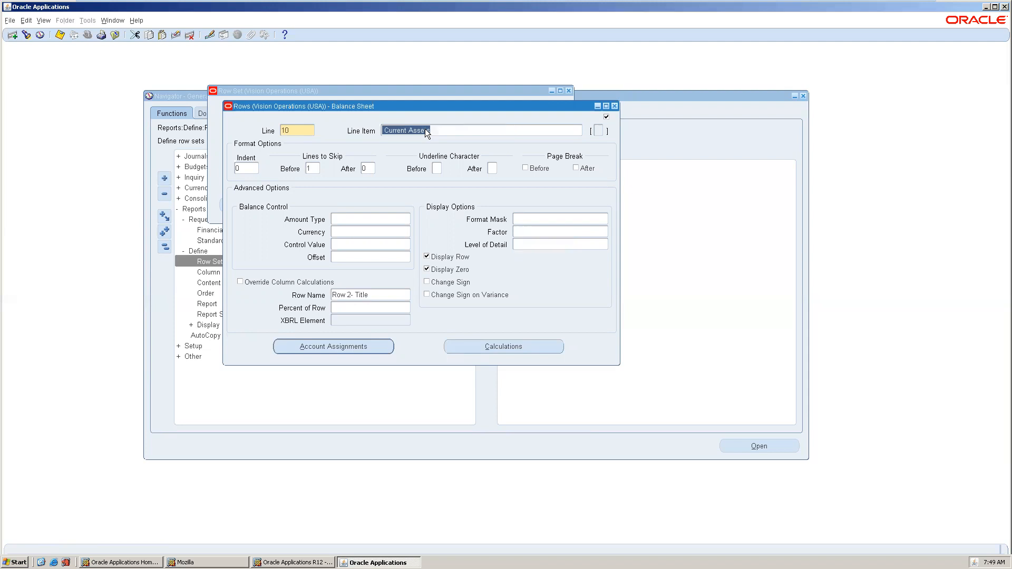
pyautogui.click(614, 106)
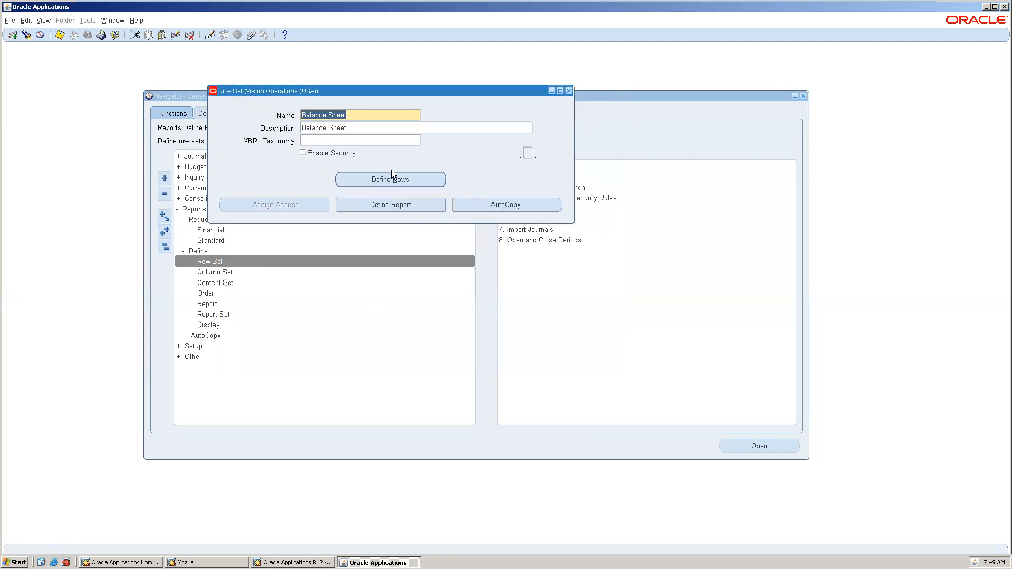
pyautogui.click(569, 92)
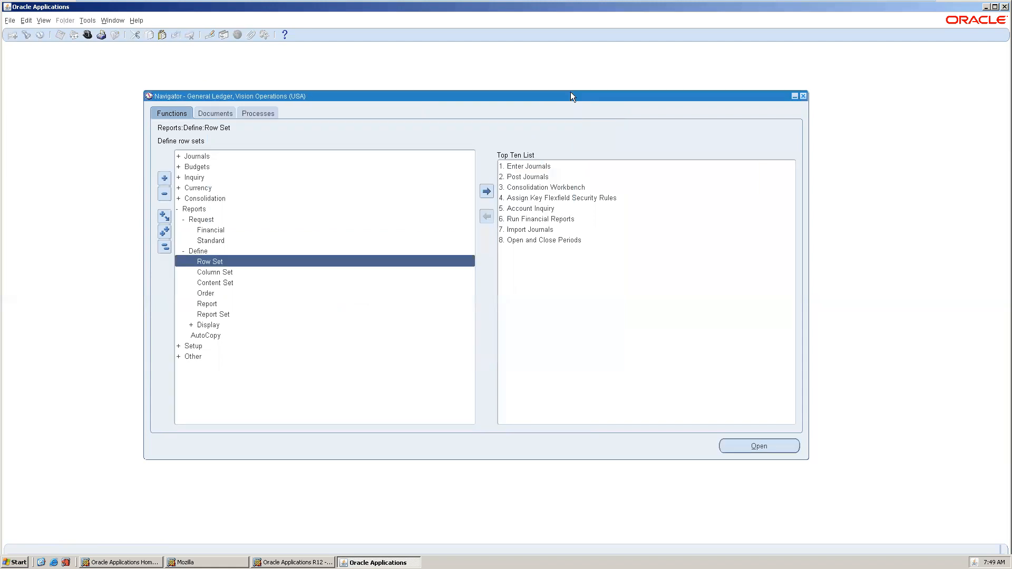
# Open the Column Set form, query all existing column sets, and browse to Balance Sheet - China.
pyautogui.doubleClick(229, 273)
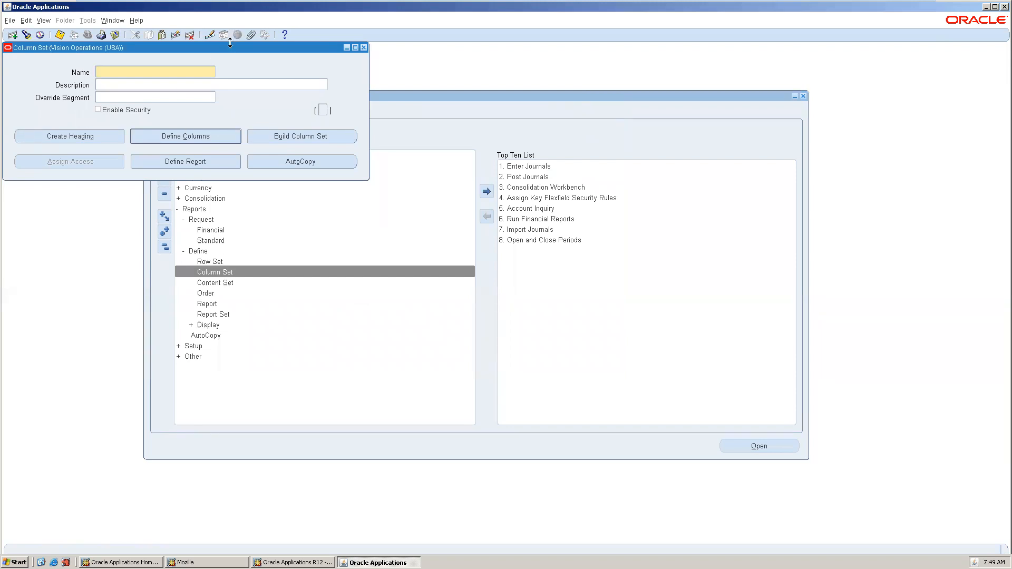
pyautogui.moveTo(229, 49); pyautogui.dragTo(458, 122)
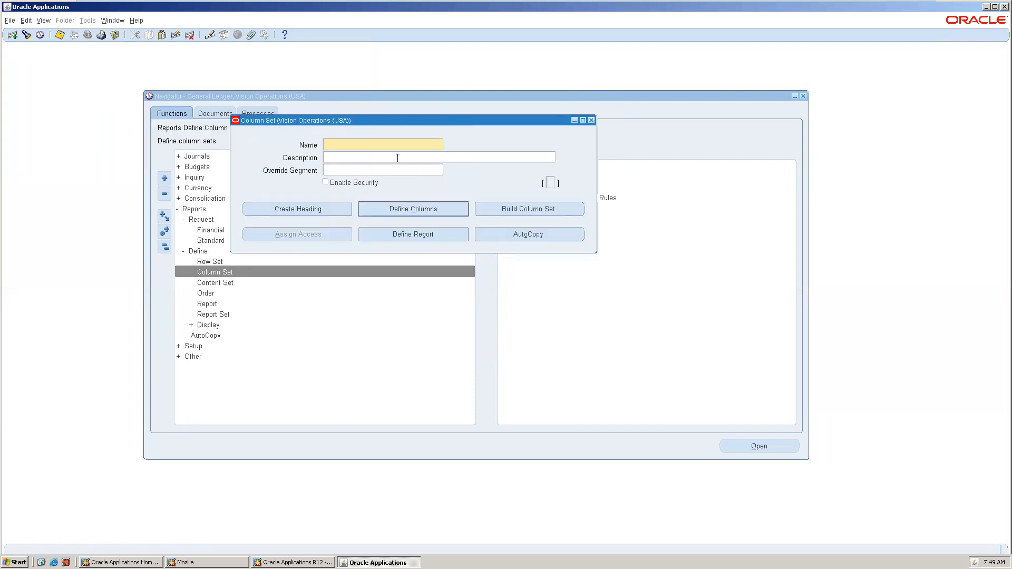
pyautogui.press('F11')
pyautogui.hotkey('ctrl', 'F11')
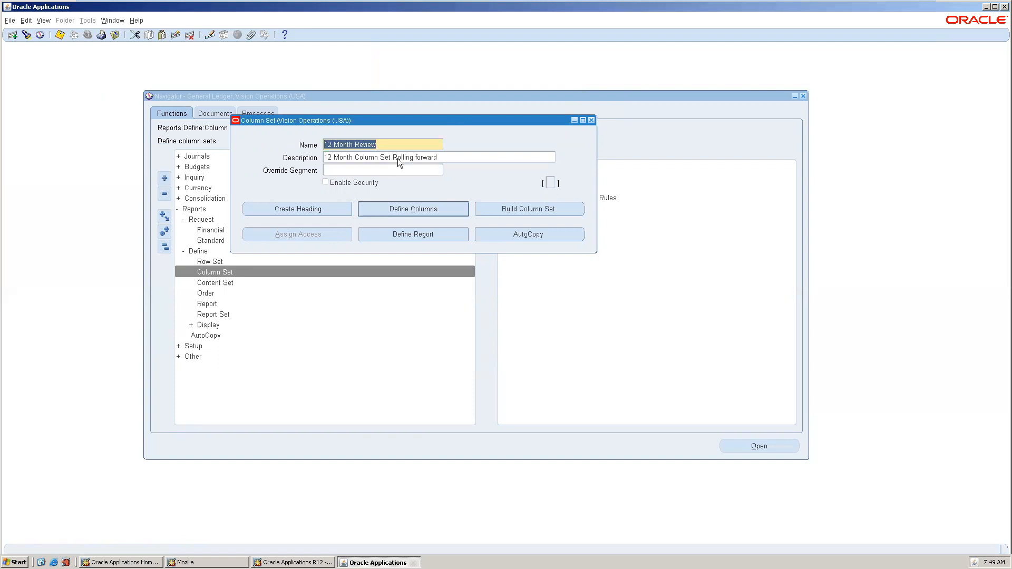
pyautogui.press('Down')
pyautogui.press('Down')
pyautogui.press('Down')
pyautogui.press('Down')
pyautogui.press('Down')
pyautogui.press('Down')
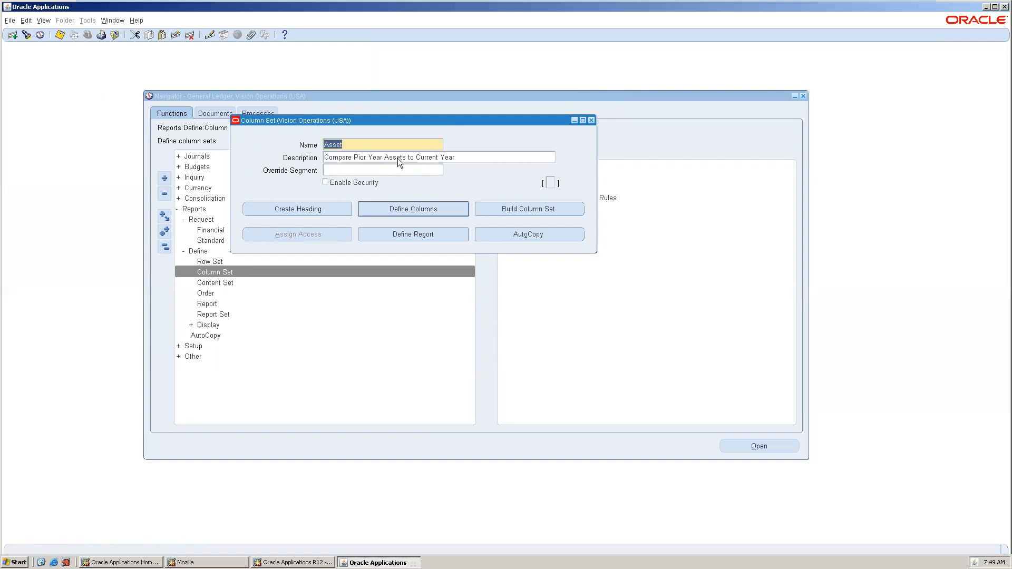
pyautogui.press('Down')
pyautogui.press('Down')
pyautogui.press('Down')
pyautogui.press('Down')
pyautogui.press('Down')
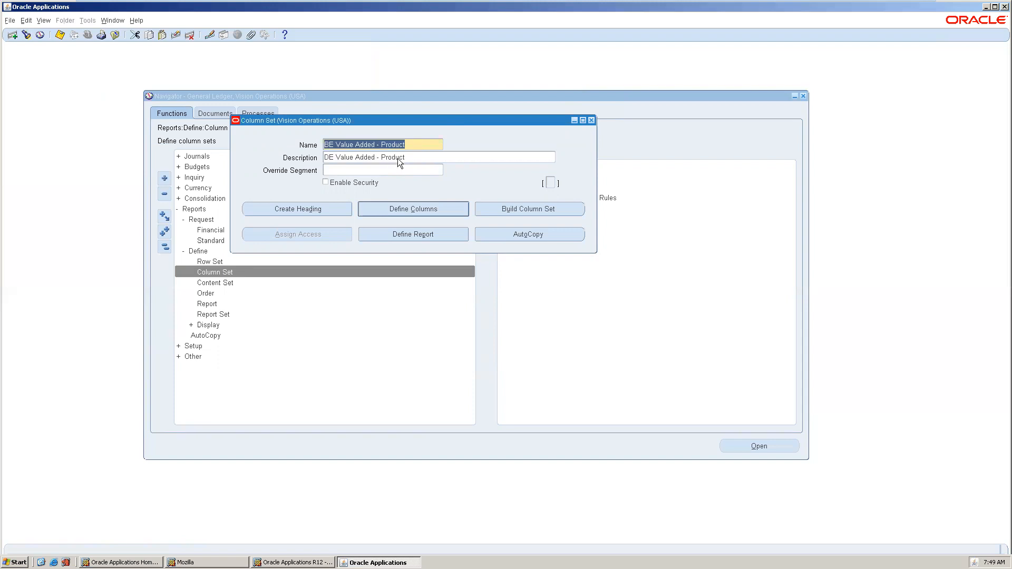
pyautogui.press('Down')
pyautogui.press('Down')
pyautogui.press('Down')
pyautogui.press('Down')
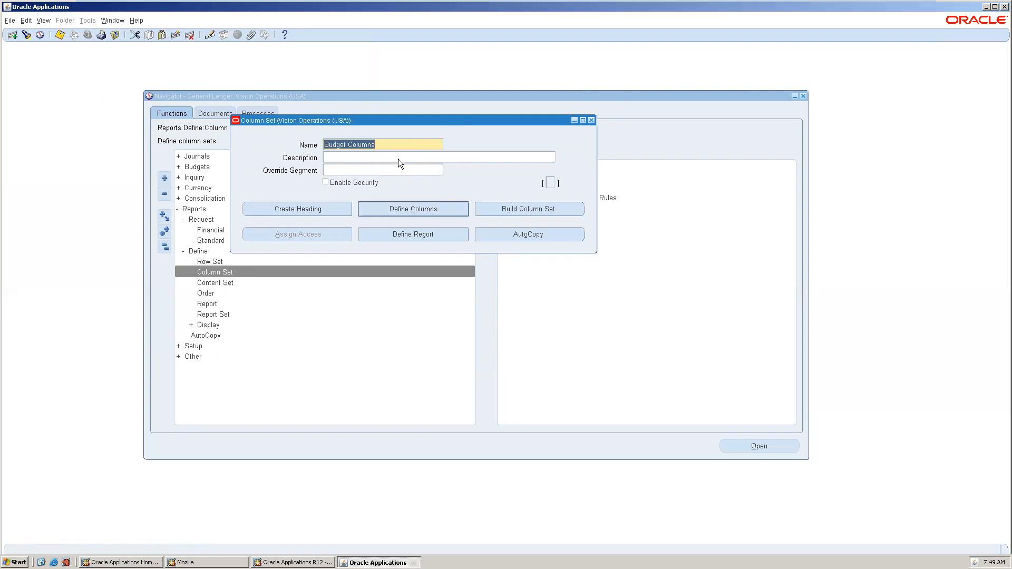
pyautogui.press('Up')
pyautogui.press('Up')
pyautogui.press('Up')
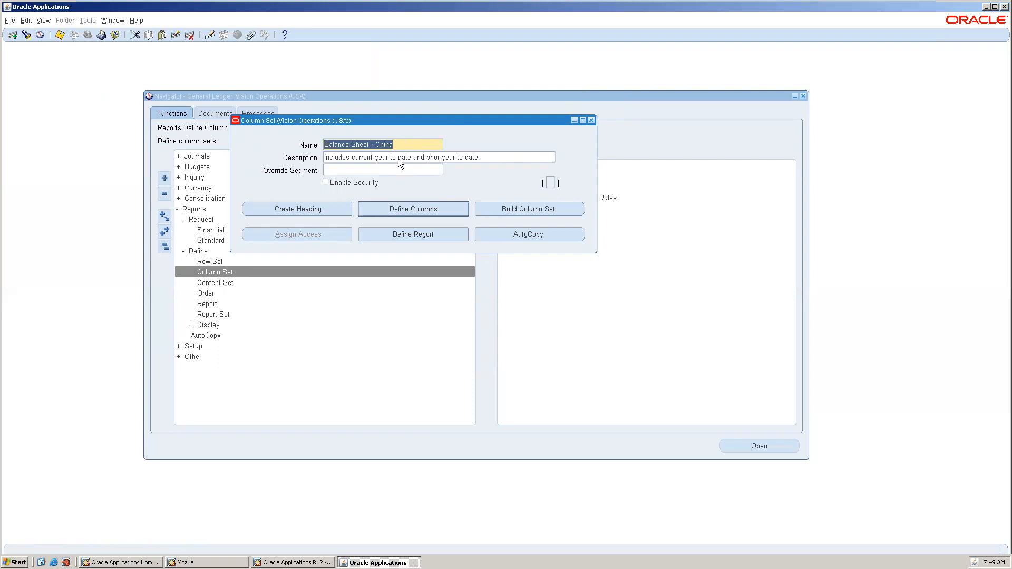
# Browse the Balance Sheet - China column definitions, close them, and open a blank Define Financial Report form.
pyautogui.click(421, 213)
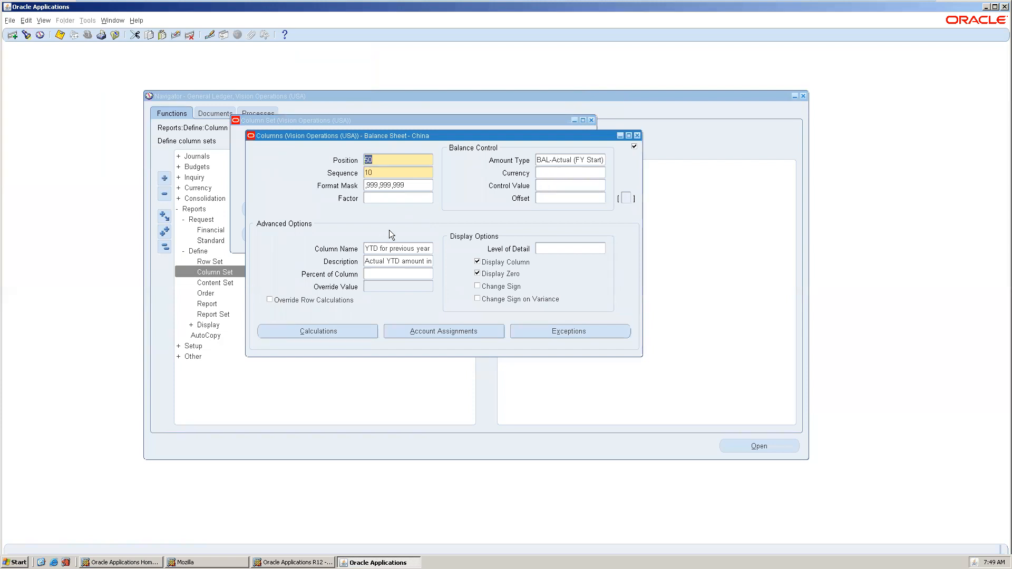
pyautogui.press('Down')
pyautogui.press('Down')
pyautogui.press('Down')
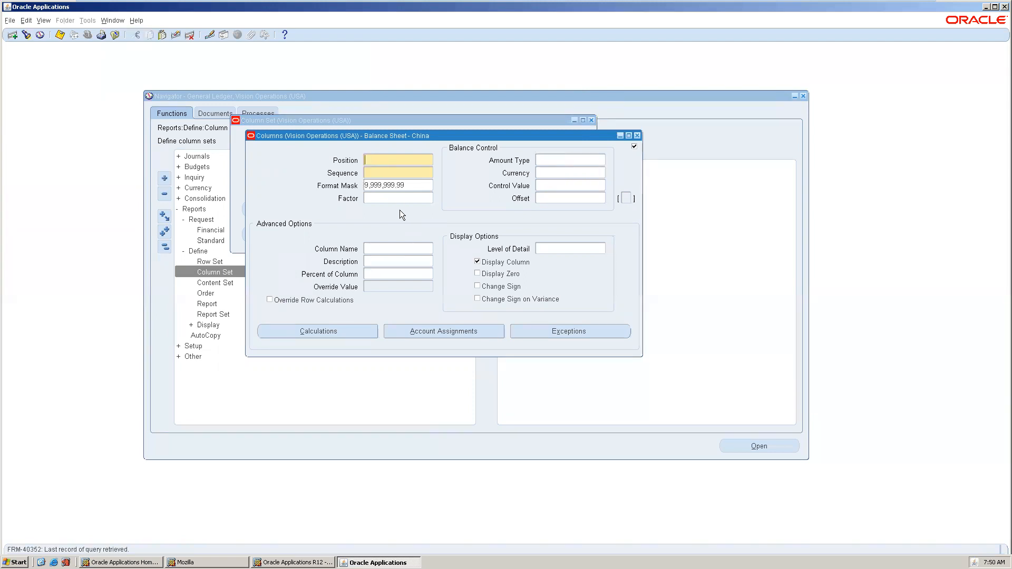
pyautogui.press('Up')
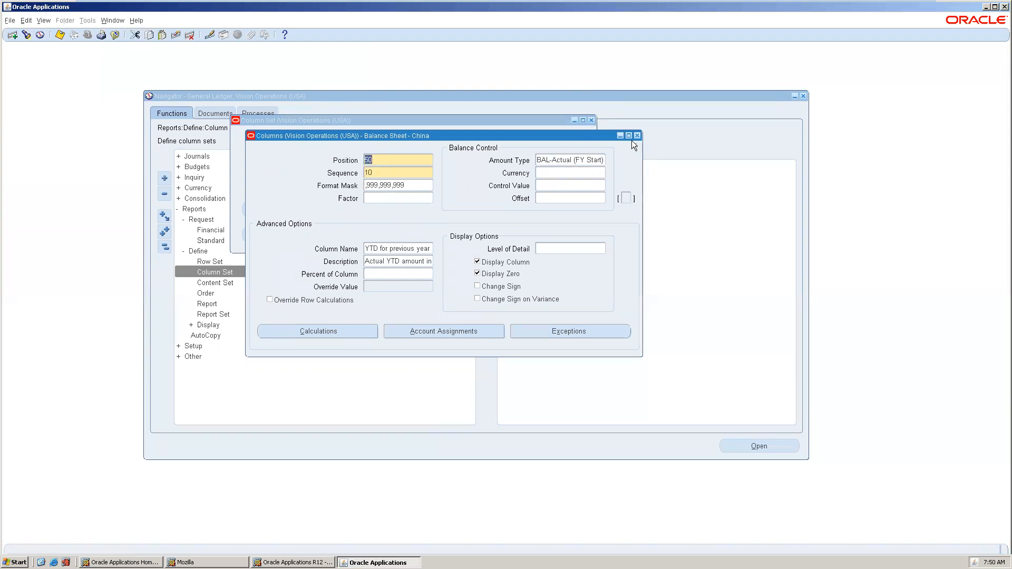
pyautogui.click(637, 137)
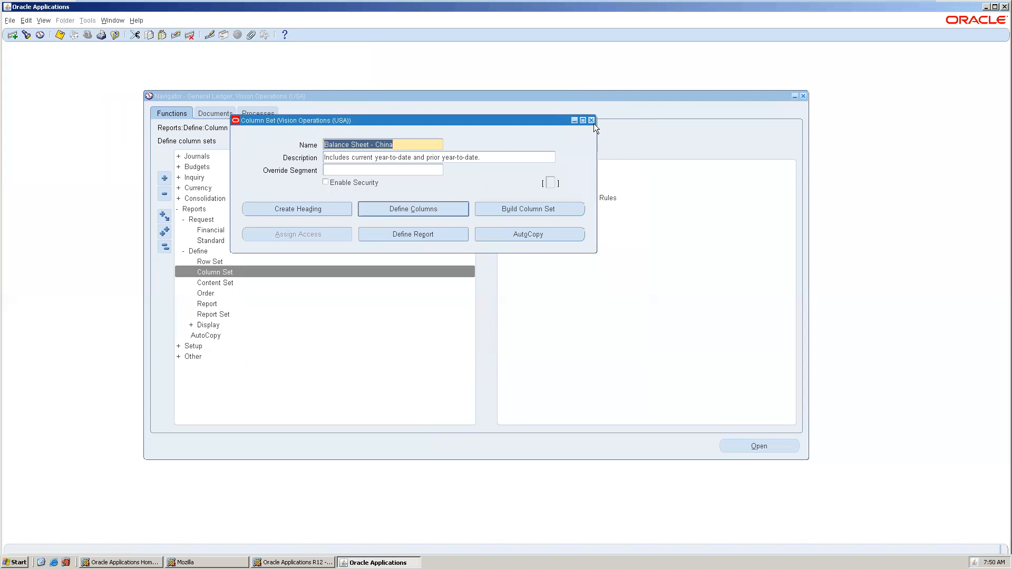
pyautogui.click(419, 230)
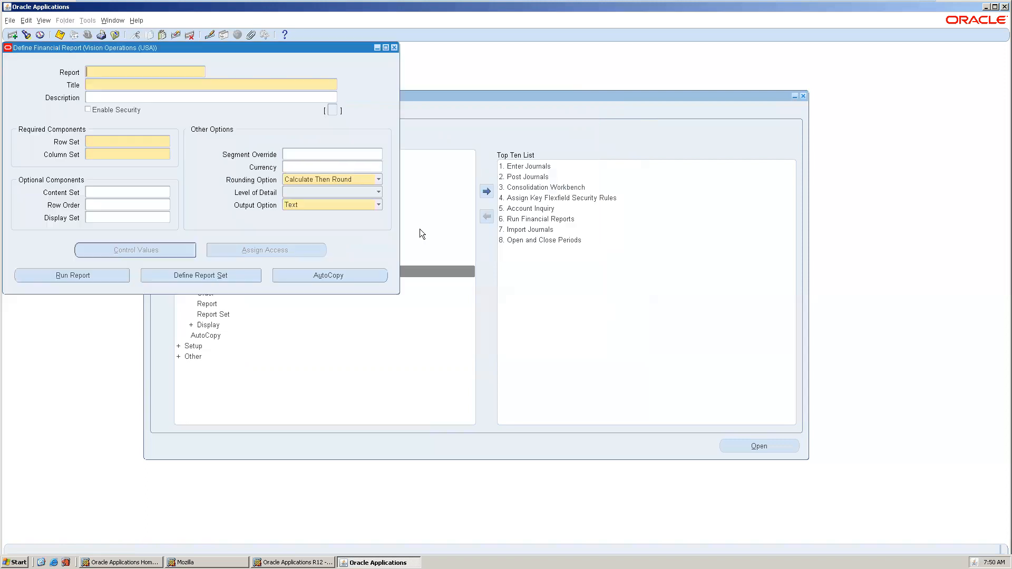
pyautogui.moveTo(262, 46); pyautogui.dragTo(371, 74)
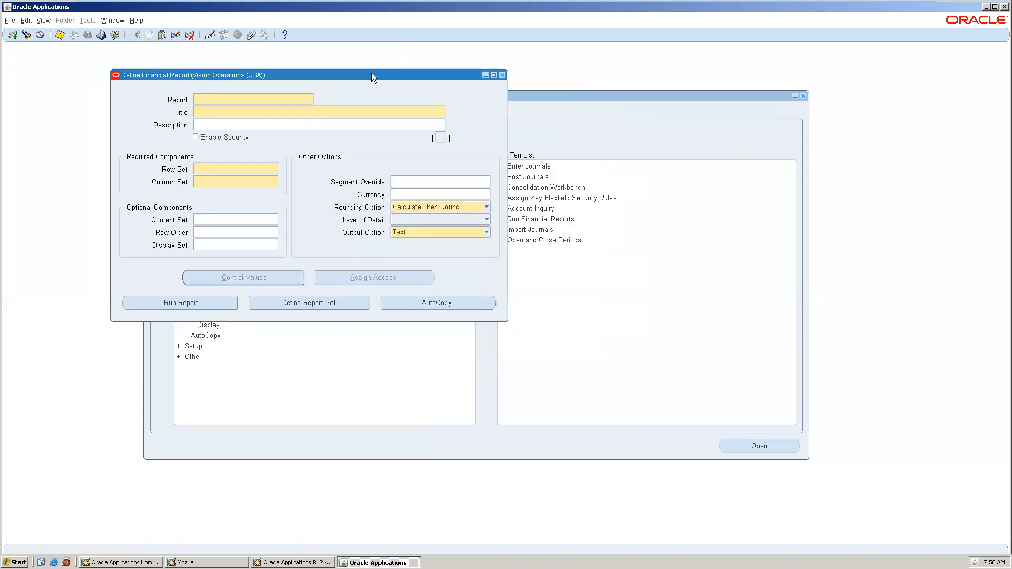
pyautogui.press('F11')
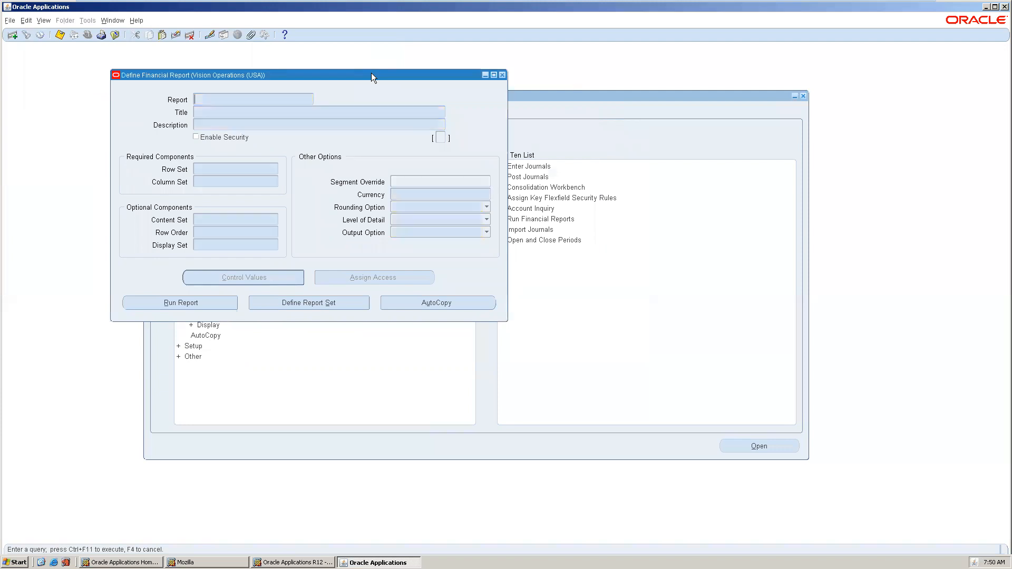
pyautogui.hotkey('ctrl', 'F11')
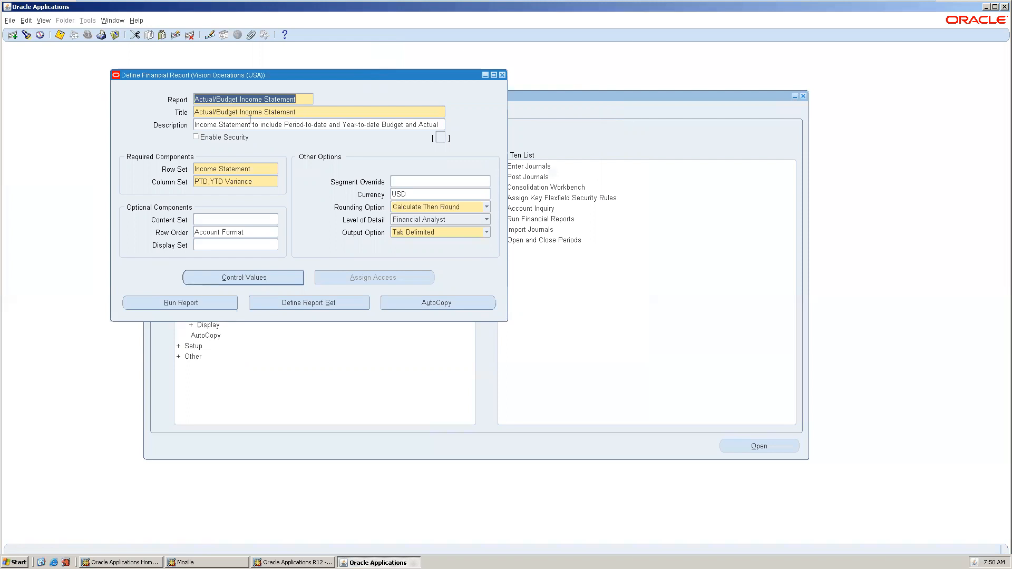
pyautogui.click(227, 169)
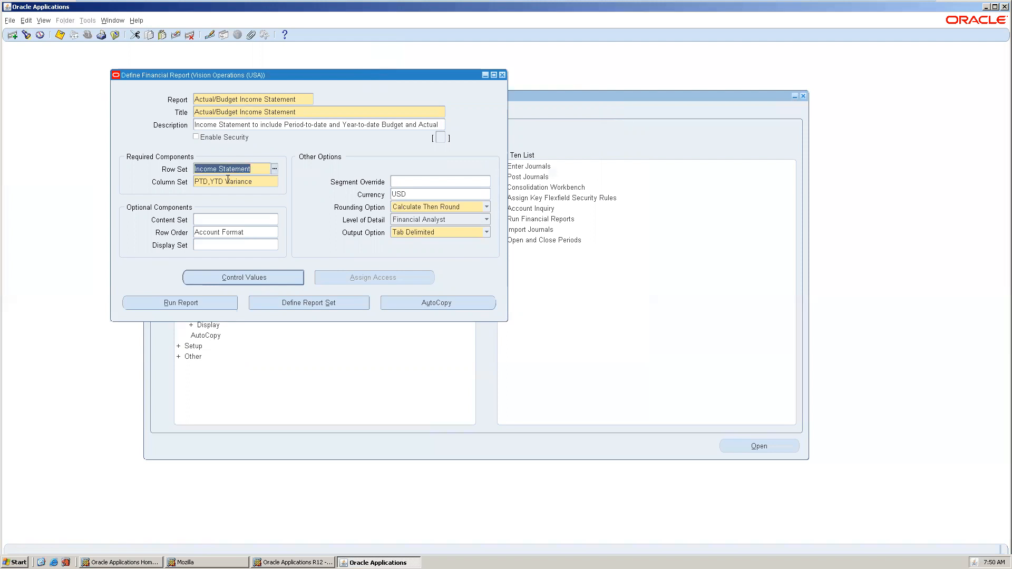
pyautogui.click(228, 180)
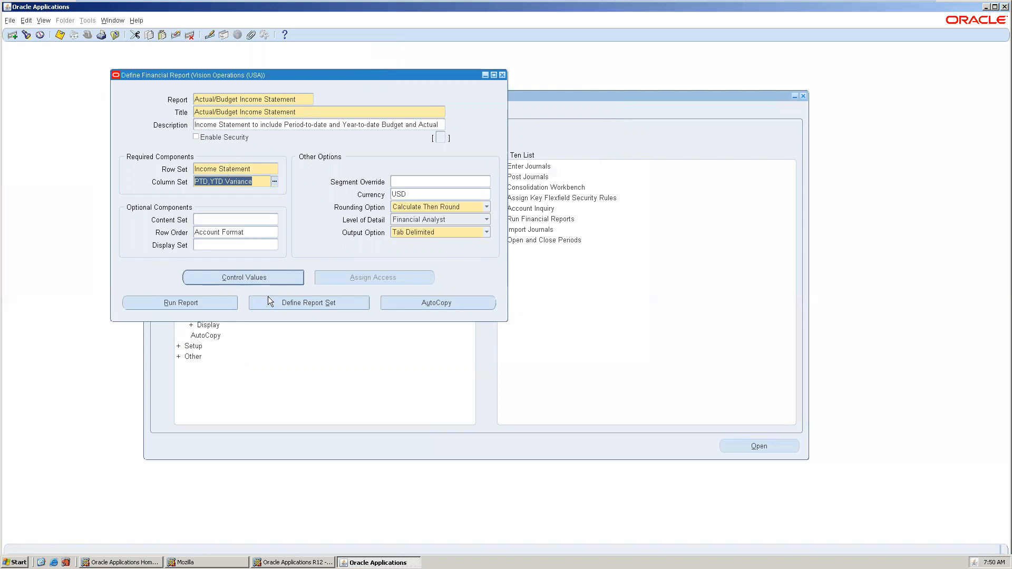
# Submit the Actual/Budget Income Statement for period Dec-12 in USD as request 5818473.
pyautogui.click(185, 303)
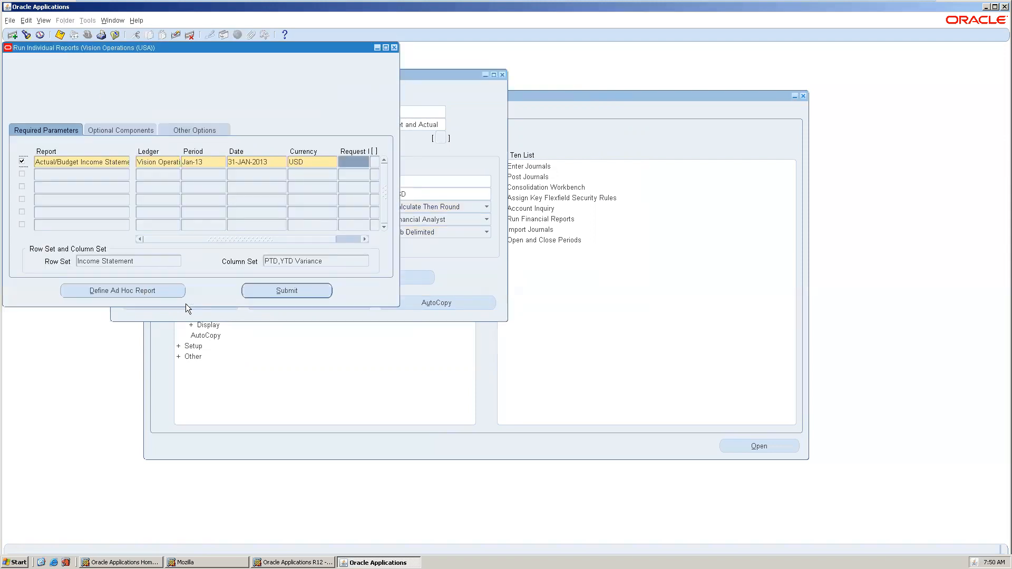
pyautogui.click(204, 161)
pyautogui.write('Dec-12')
pyautogui.press('Tab')
pyautogui.press('Tab')
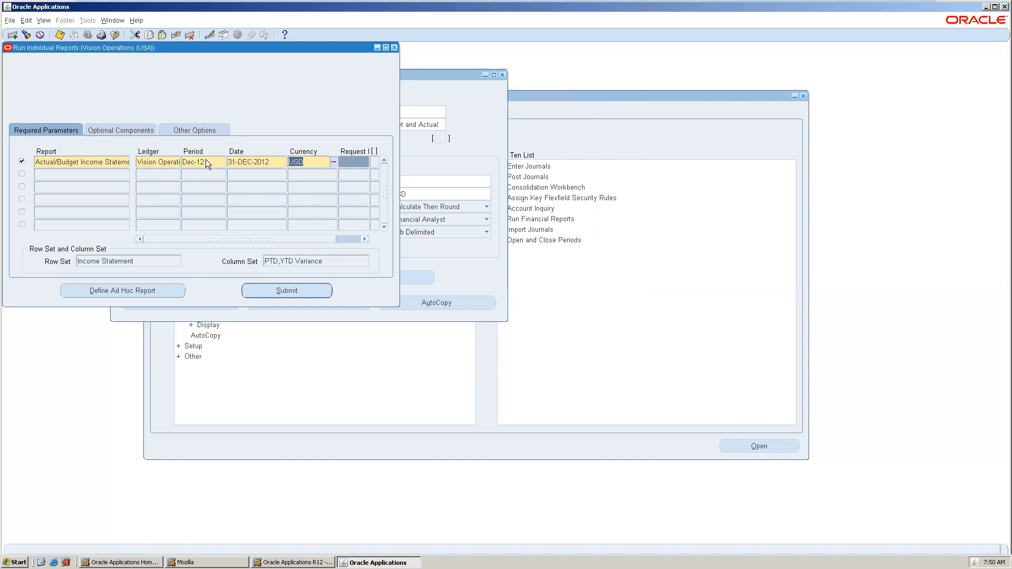
pyautogui.hotkey('alt', 's')
pyautogui.press('Tab')
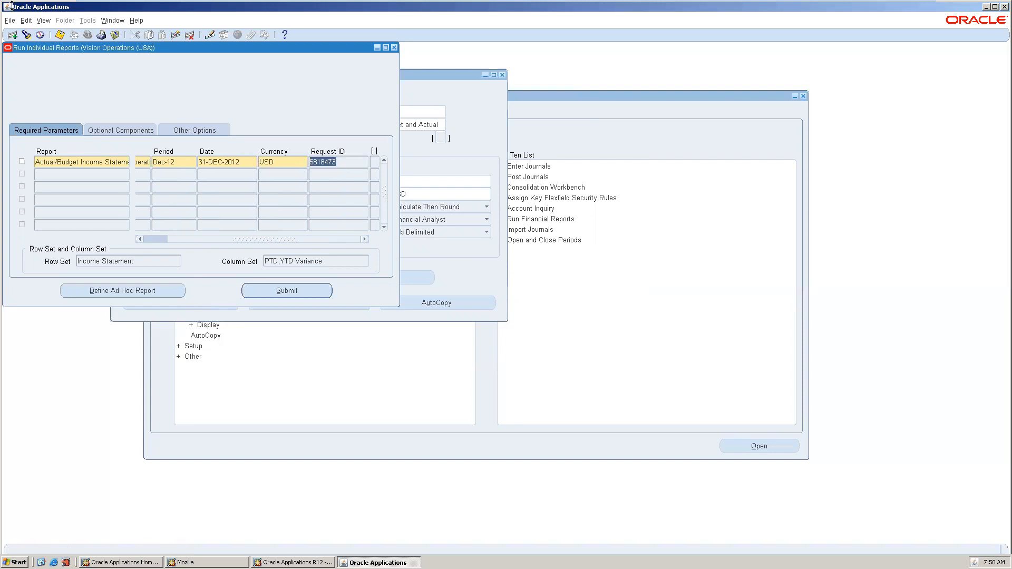
# List all my requests, refresh until request 5818473 shows Completed Normal, and view its output.
pyautogui.click(43, 21)
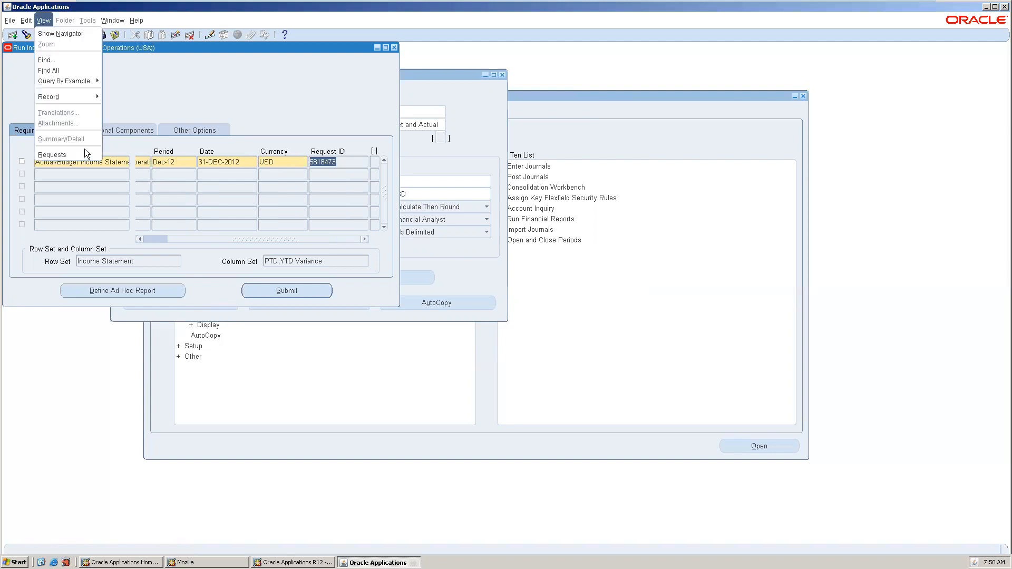
pyautogui.click(53, 154)
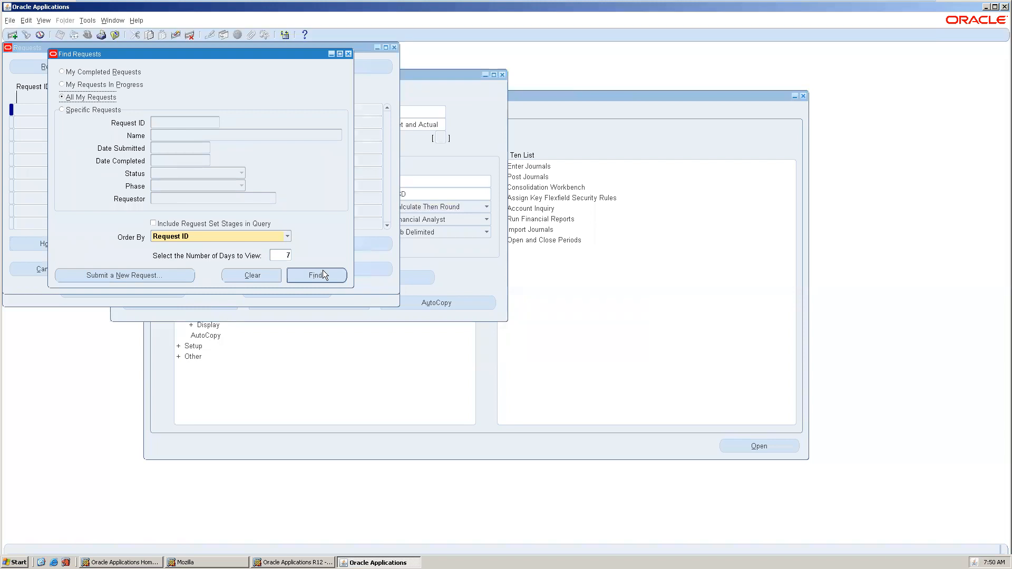
pyautogui.click(323, 270)
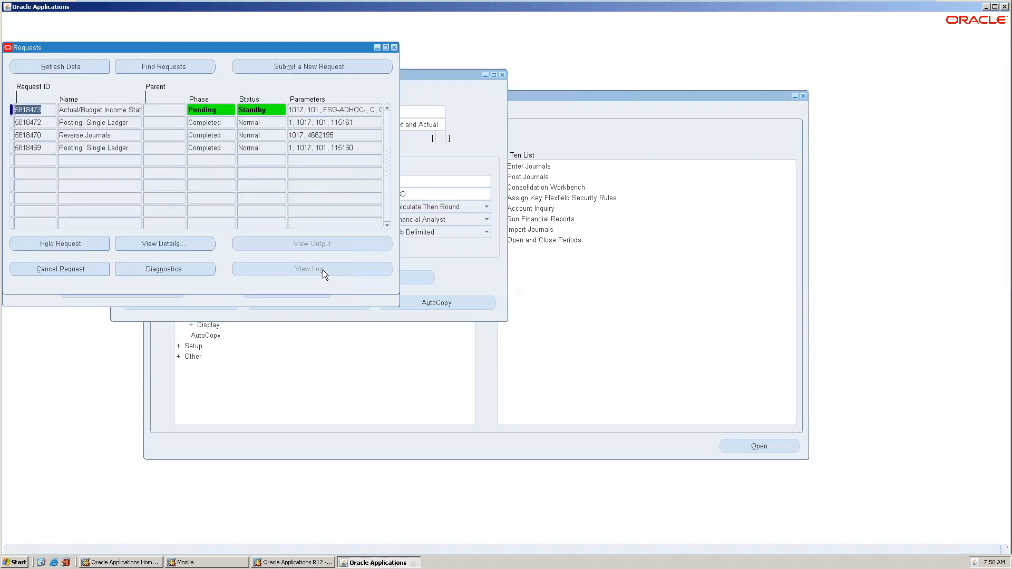
pyautogui.click(42, 68)
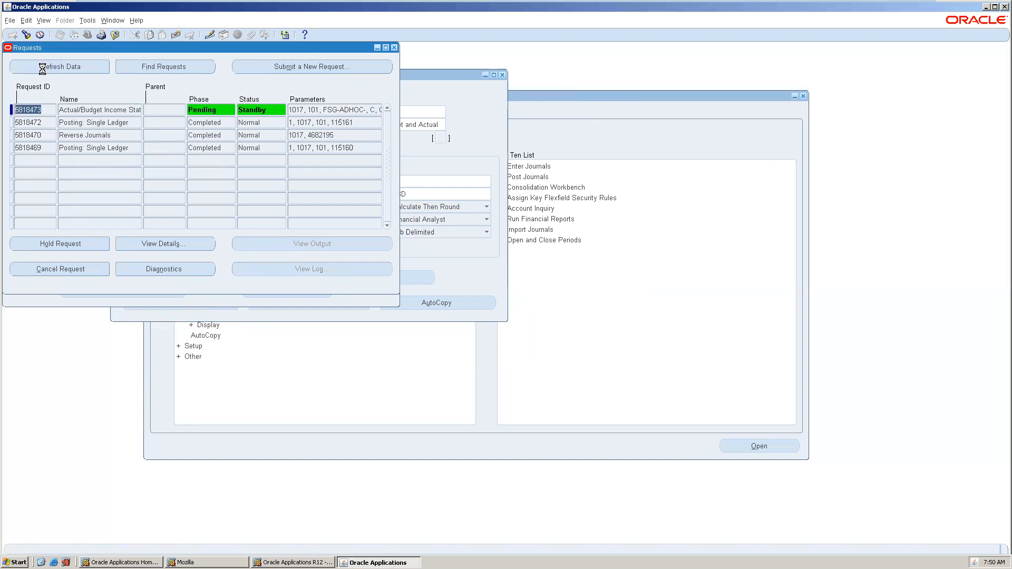
pyautogui.click(42, 68)
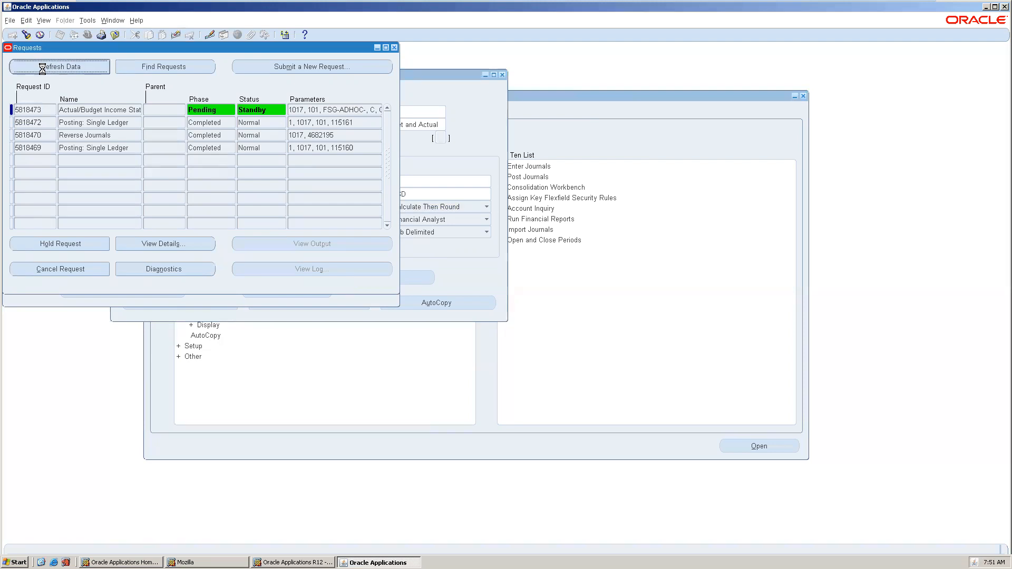
pyautogui.click(42, 69)
pyautogui.click(43, 68)
pyautogui.click(42, 68)
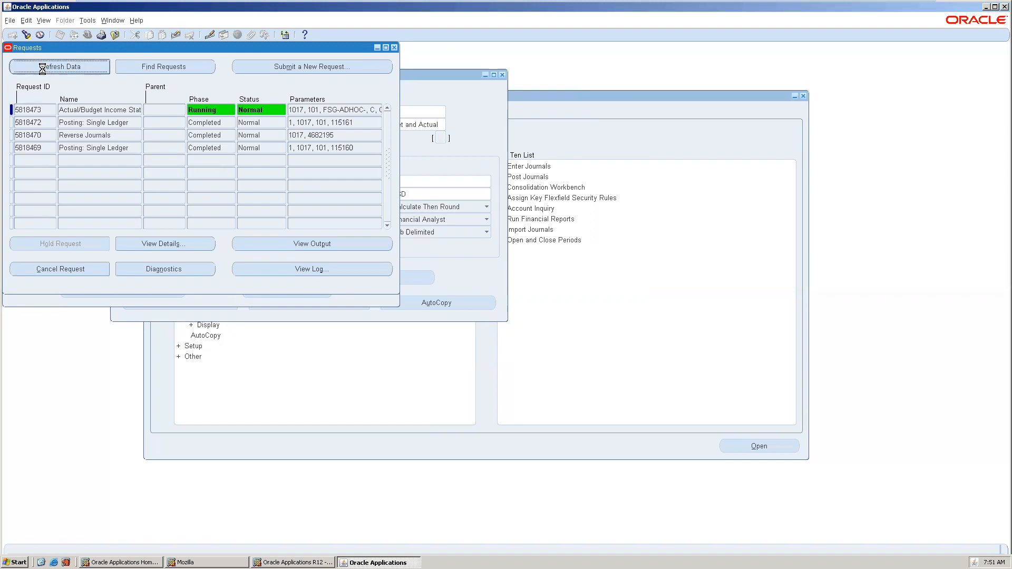
pyautogui.click(42, 68)
pyautogui.click(122, 110)
pyautogui.click(313, 244)
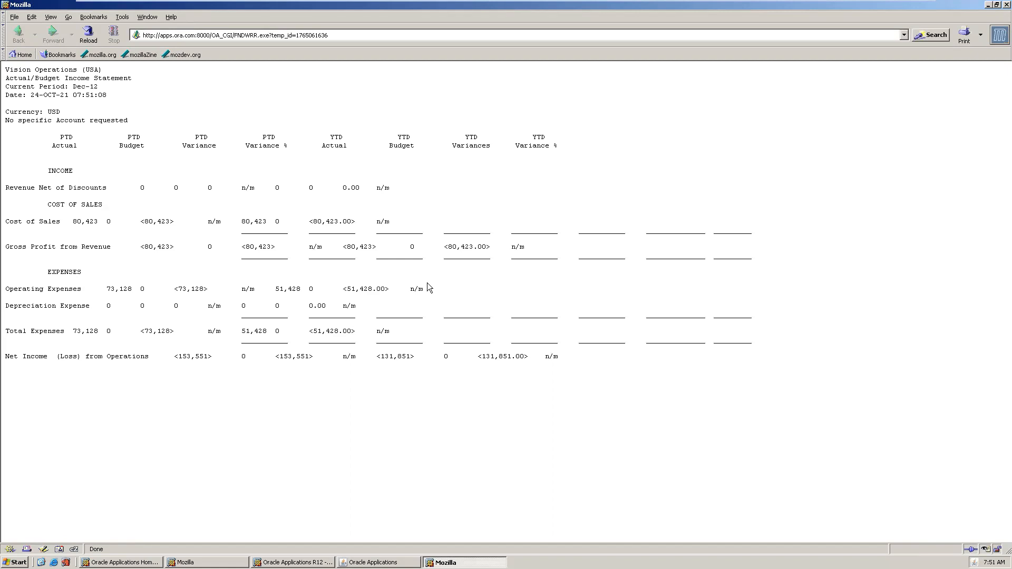
# Review the Dec-12 income statement output (cost of sales 80,423, expenses 73,128) and close Mozilla.
pyautogui.click(1004, 5)
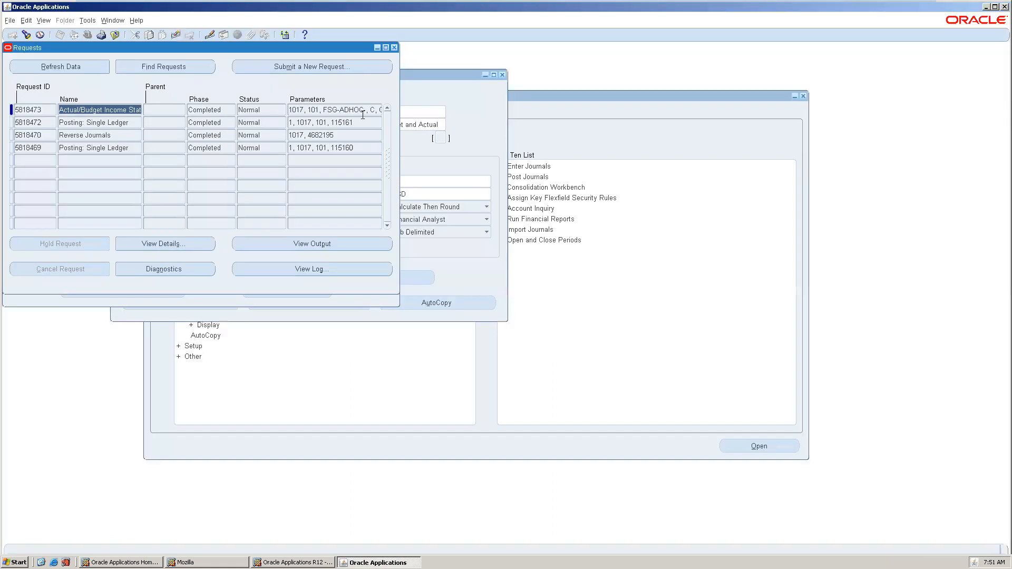
# Close the Requests and Run Individual Reports windows, then reopen Requests to find all my requests.
pyautogui.click(394, 48)
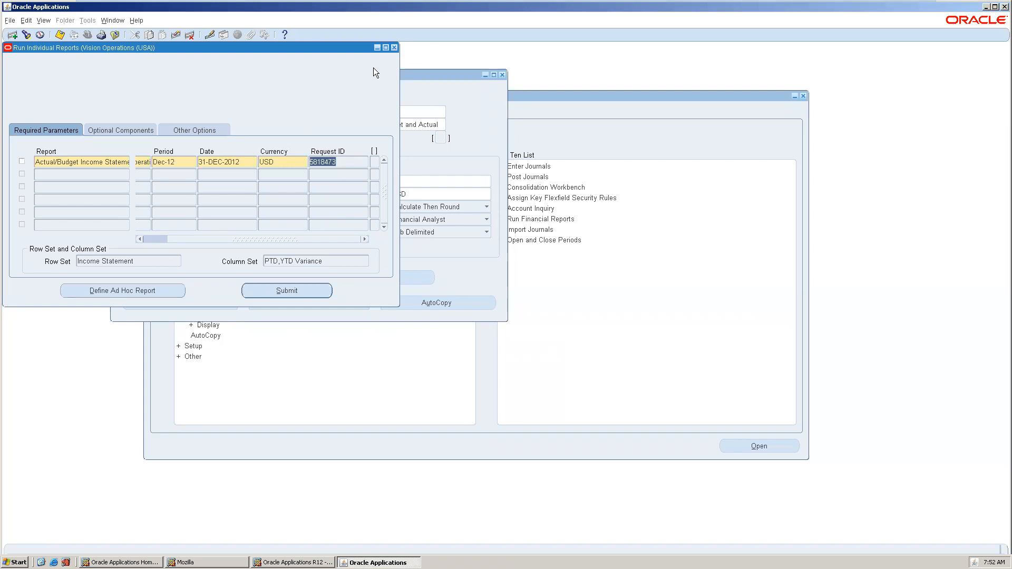
pyautogui.click(395, 48)
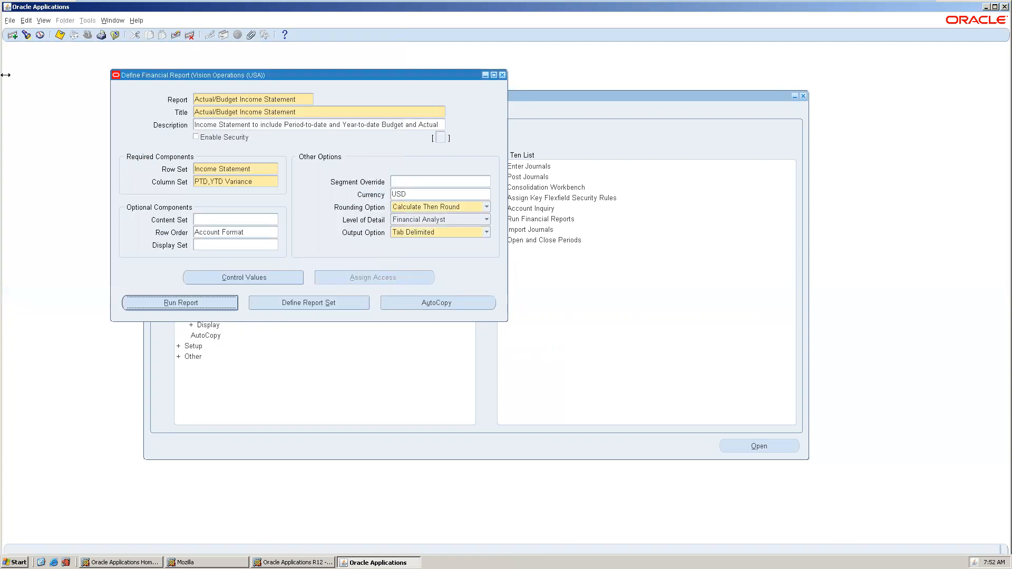
pyautogui.click(46, 21)
pyautogui.click(47, 152)
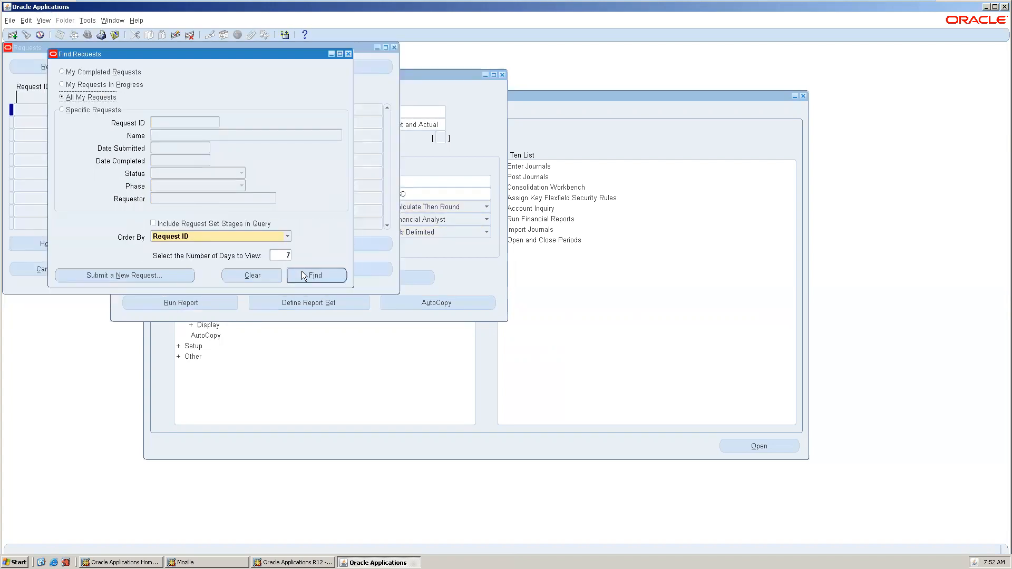
pyautogui.click(301, 270)
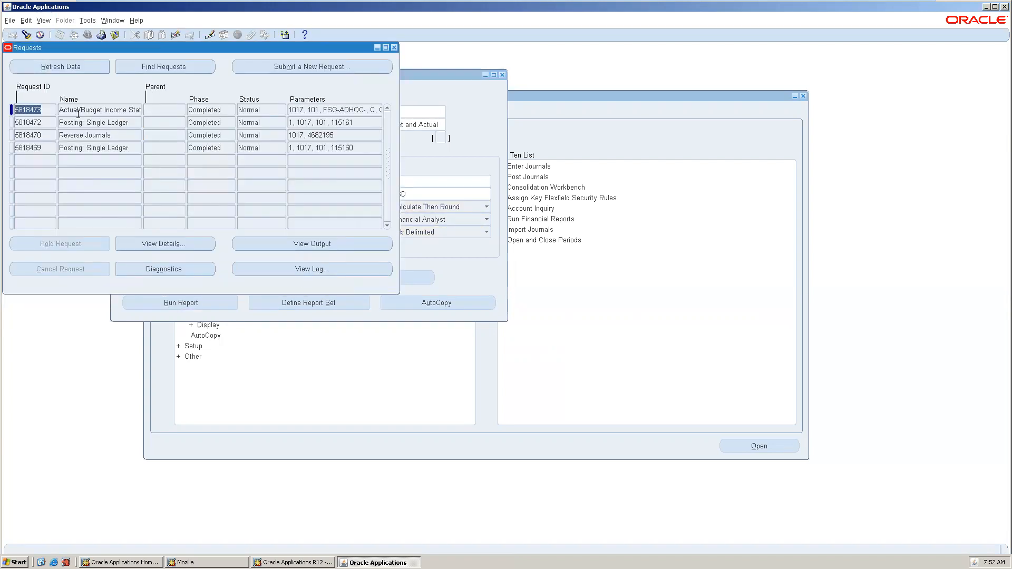
# View the income statement output again, close it, and open request 5818473's details.
pyautogui.click(297, 243)
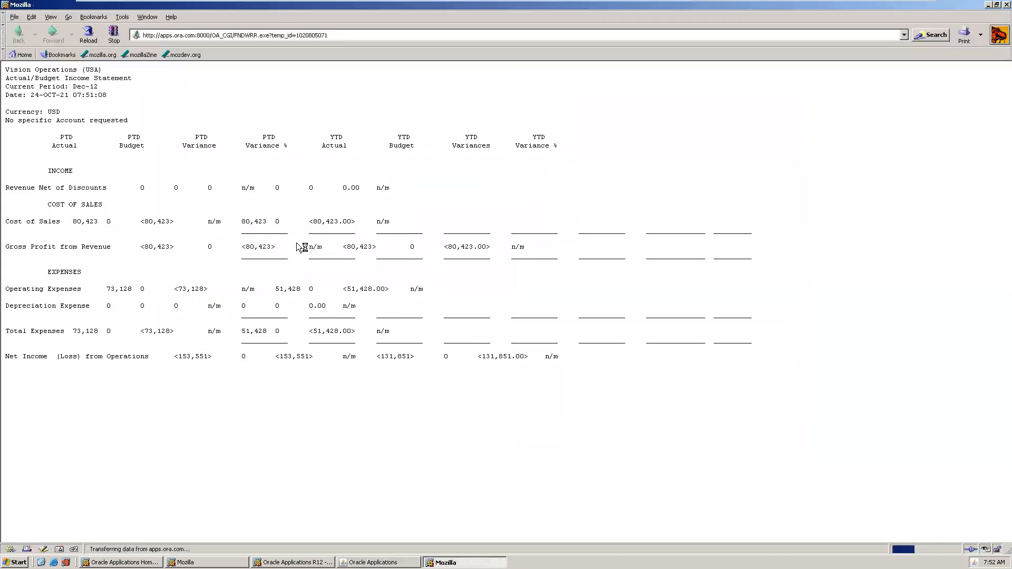
pyautogui.click(1005, 5)
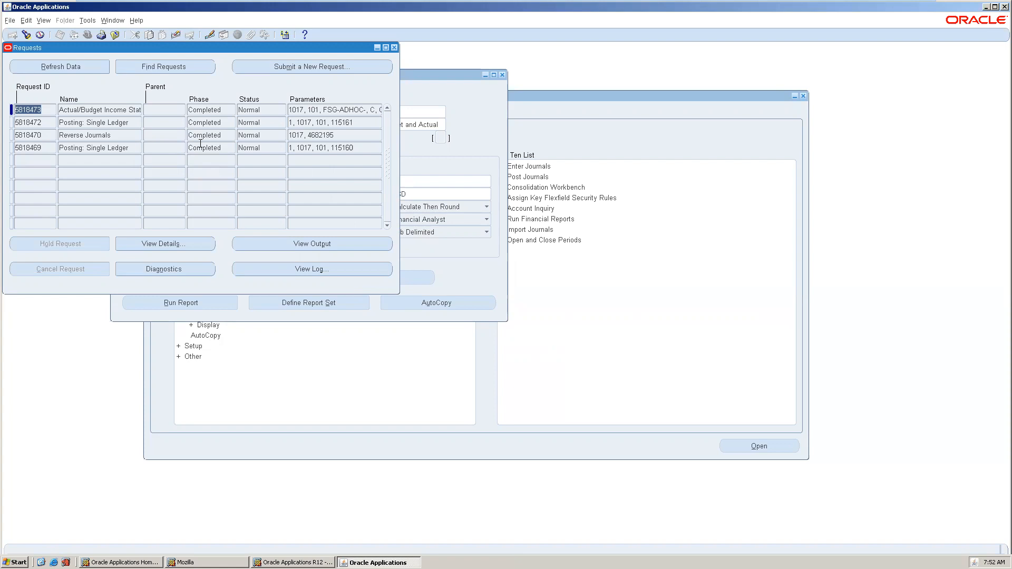
pyautogui.click(175, 244)
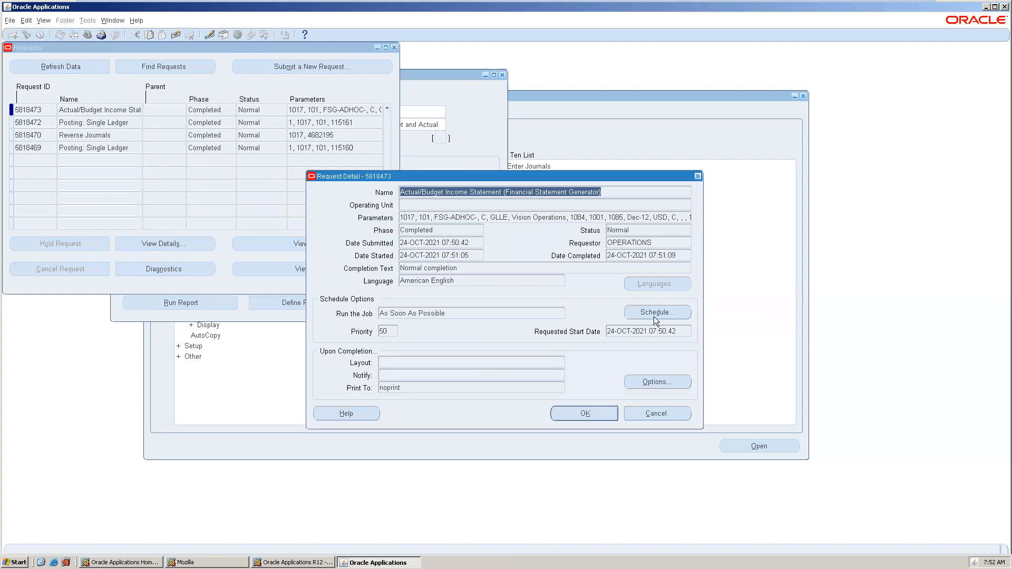
# Check request 5818473's Upon Completion options, then close them and the Request Detail window.
pyautogui.click(652, 384)
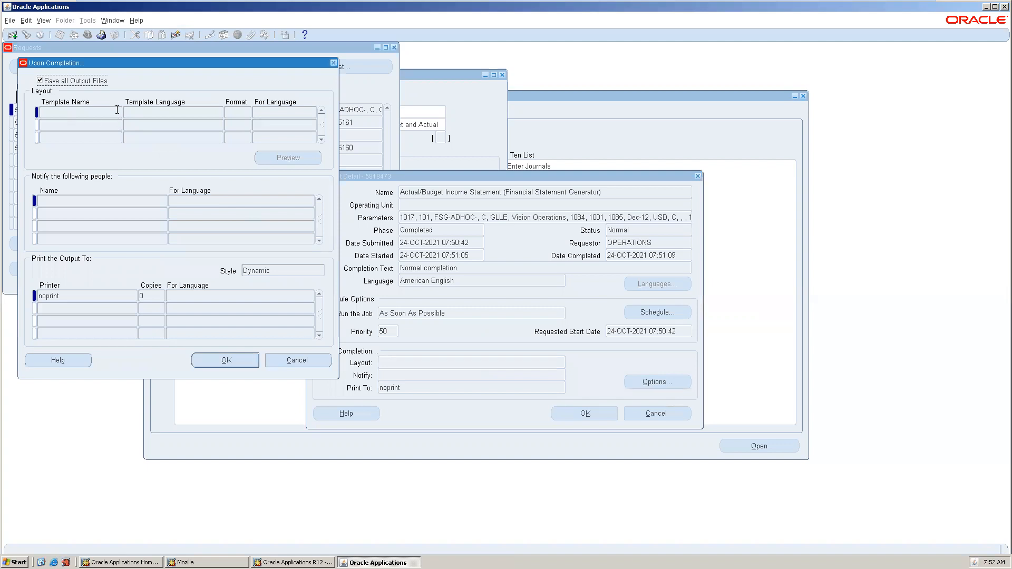
pyautogui.click(333, 63)
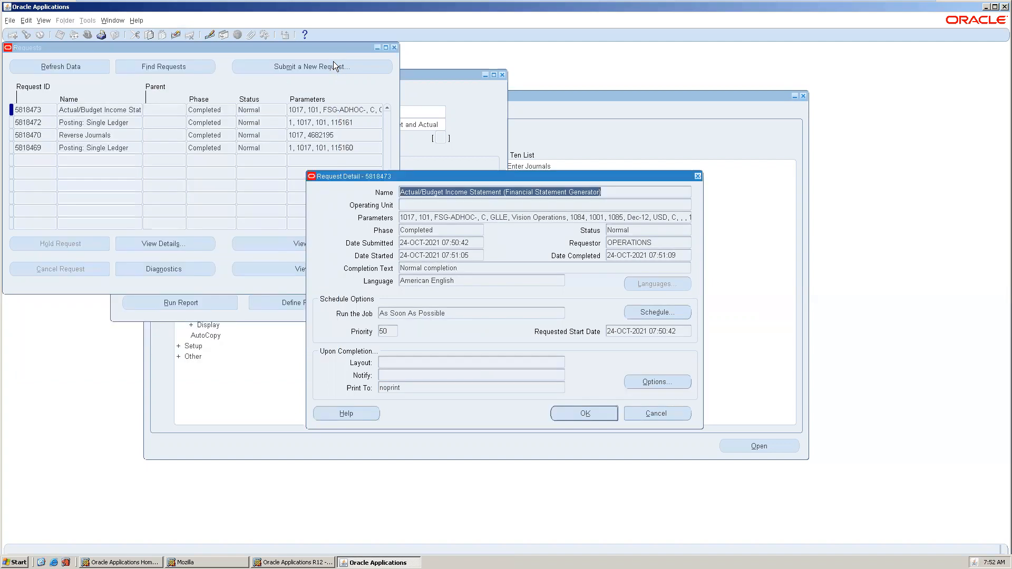
pyautogui.click(698, 176)
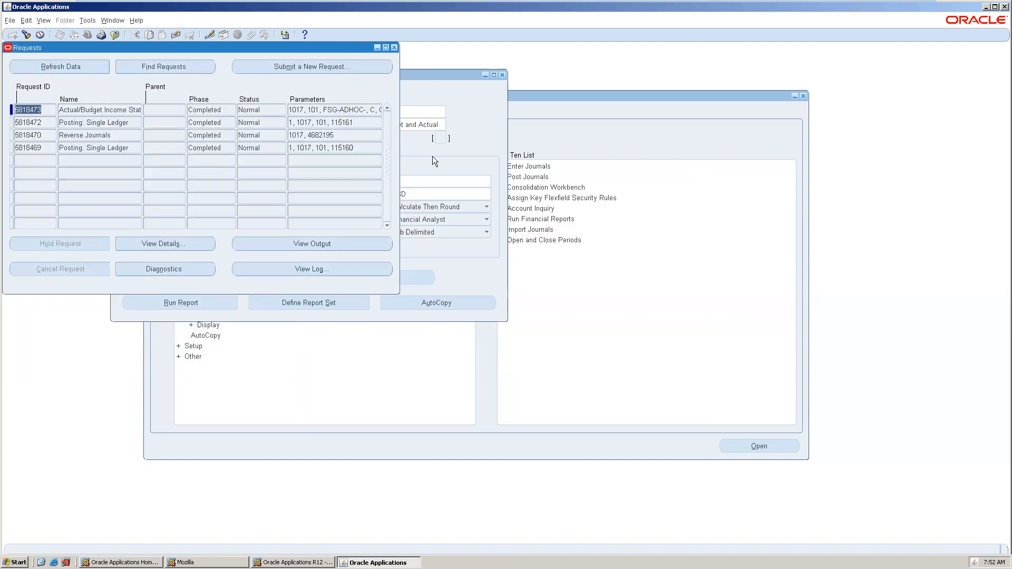
# Start a new single request and look up the Trial Balance report by entering 'tria' as the name.
pyautogui.click(97, 162)
pyautogui.click(309, 69)
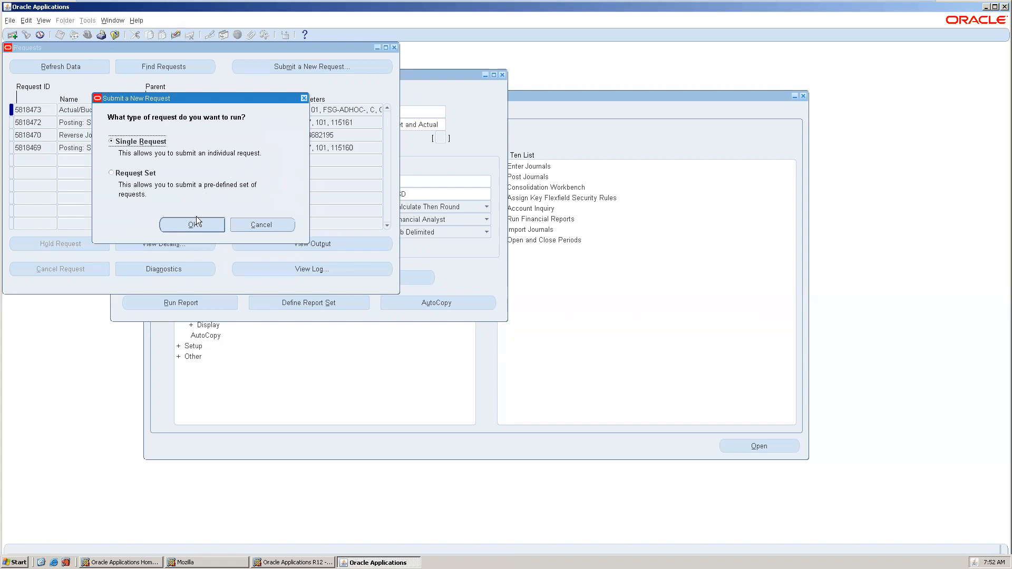
pyautogui.click(193, 224)
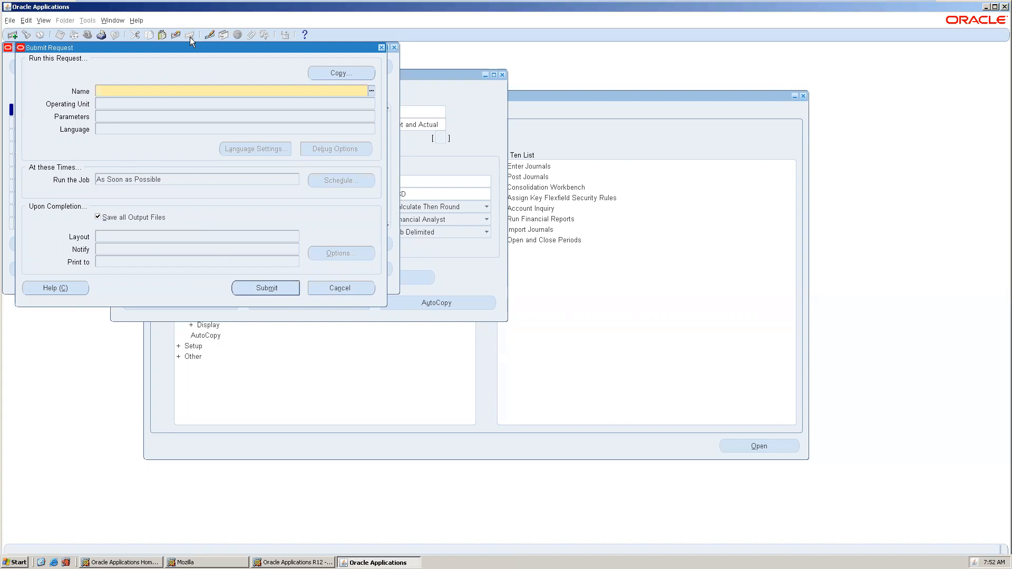
pyautogui.moveTo(187, 49); pyautogui.dragTo(375, 109)
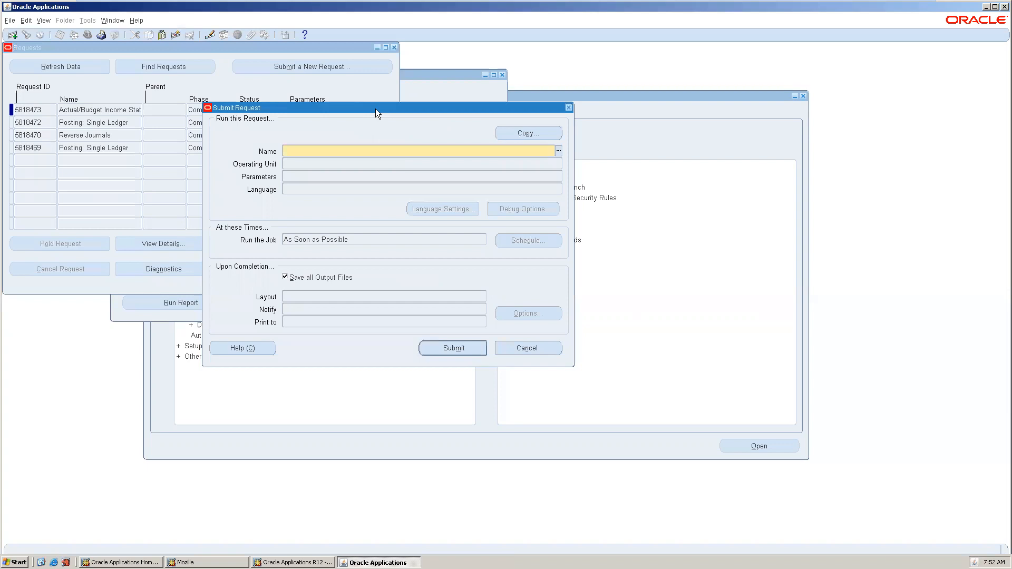
pyautogui.write('tria')
pyautogui.press('Tab')
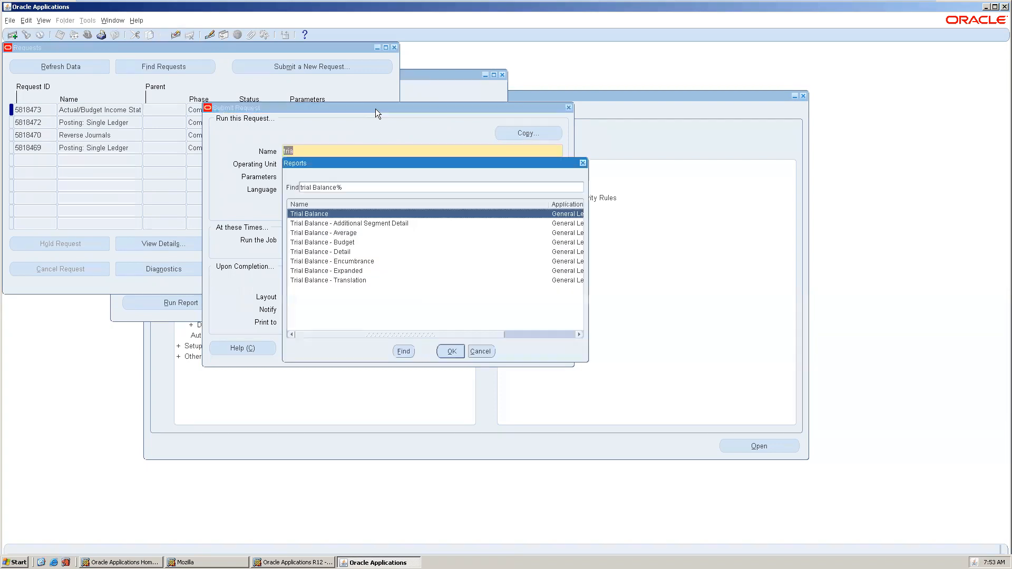
pyautogui.doubleClick(338, 215)
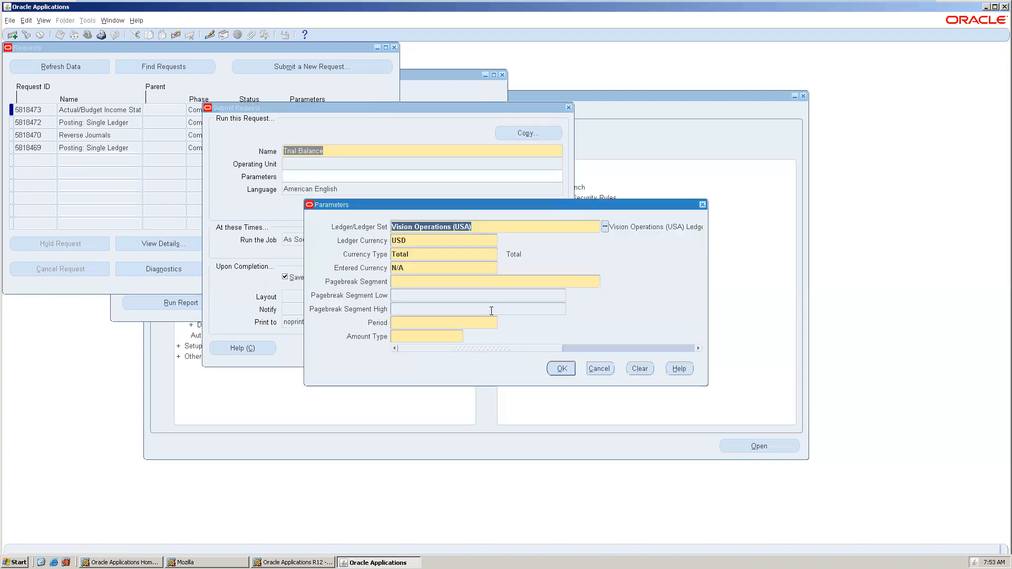
# Enter Dec-12 as the Trial Balance period and PTD as the amount type.
pyautogui.click(442, 323)
pyautogui.write('dec-12')
pyautogui.press('Tab')
pyautogui.hotkey('ctrl', 'l')
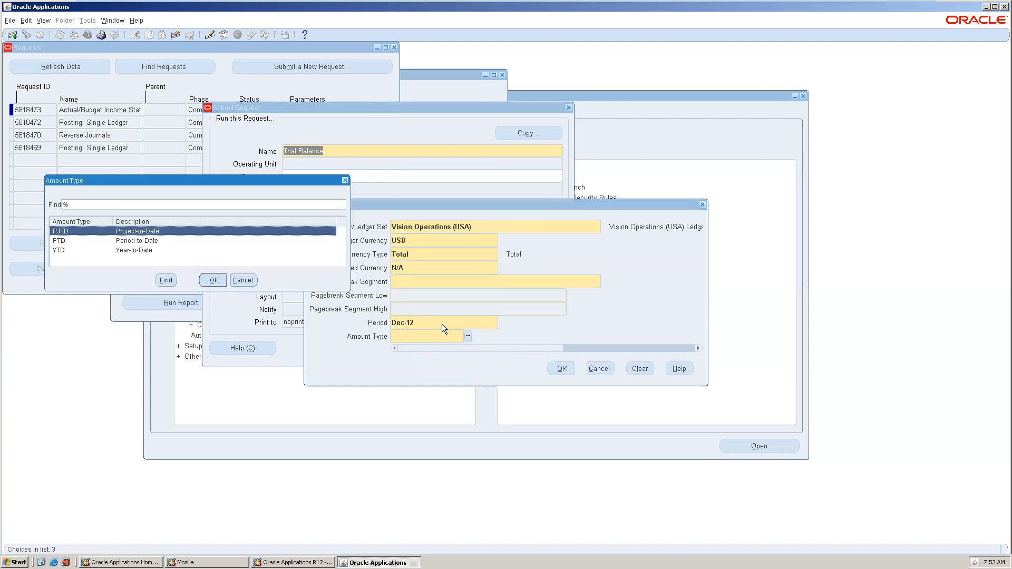
pyautogui.click(145, 243)
pyautogui.doubleClick(144, 242)
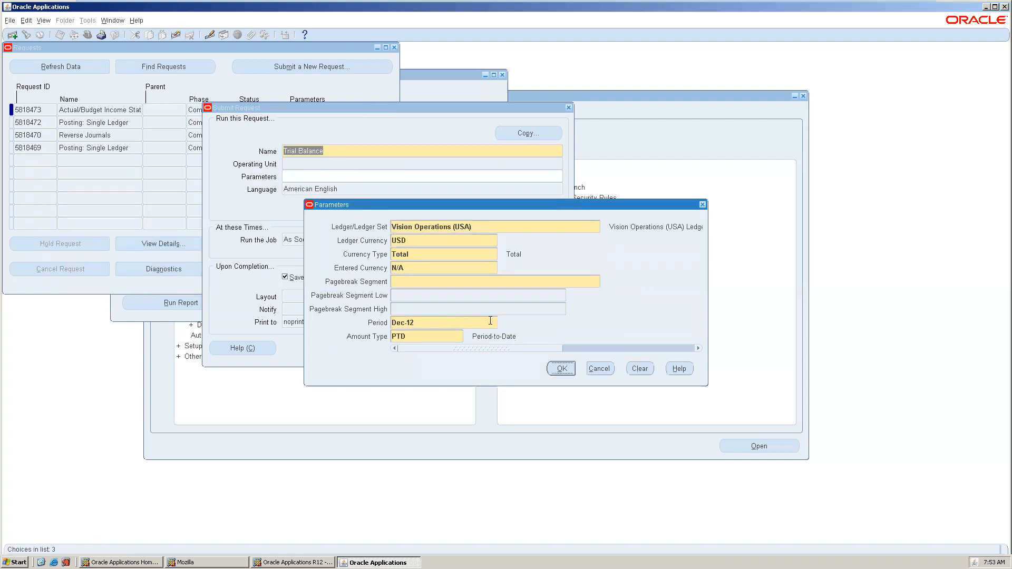
pyautogui.click(565, 368)
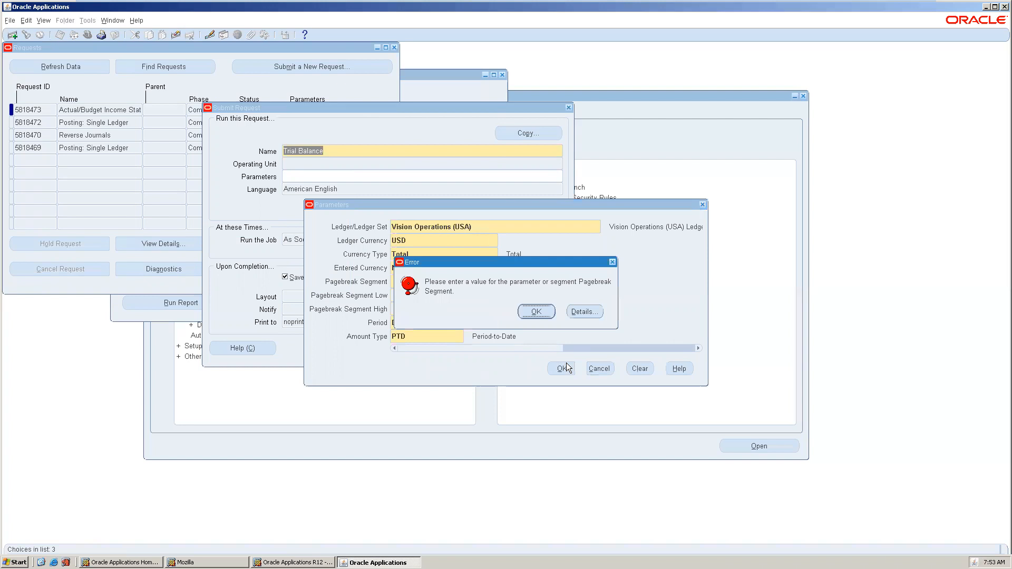
# Set Company as the page-break segment with range 01 to 01 and accept the parameters.
pyautogui.click(537, 311)
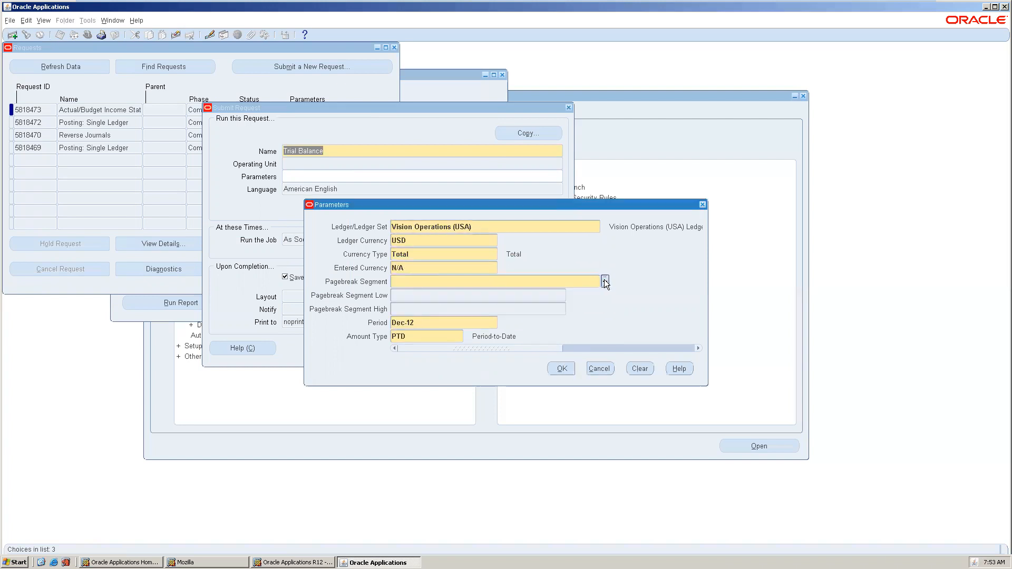
pyautogui.click(605, 281)
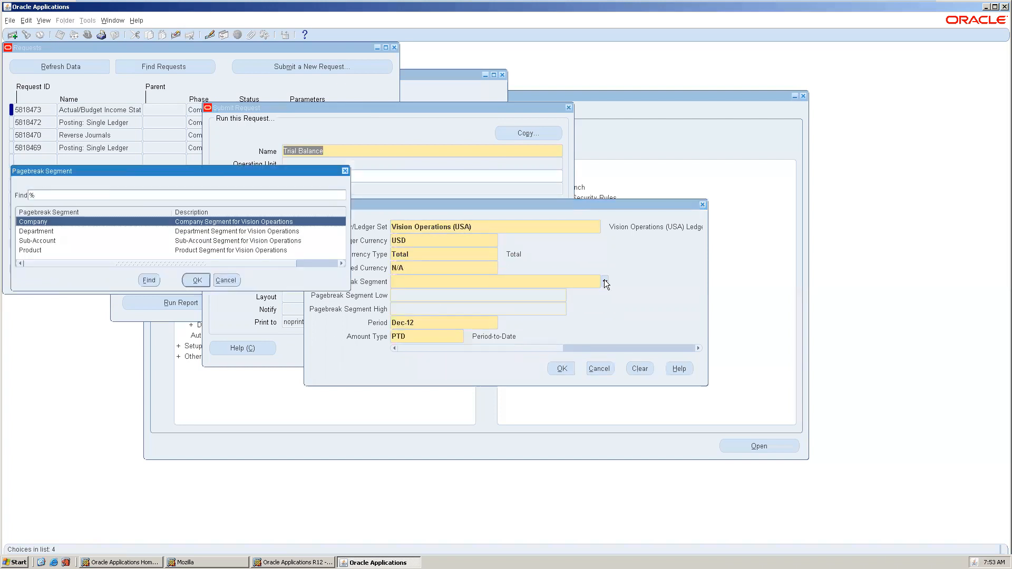
pyautogui.doubleClick(213, 221)
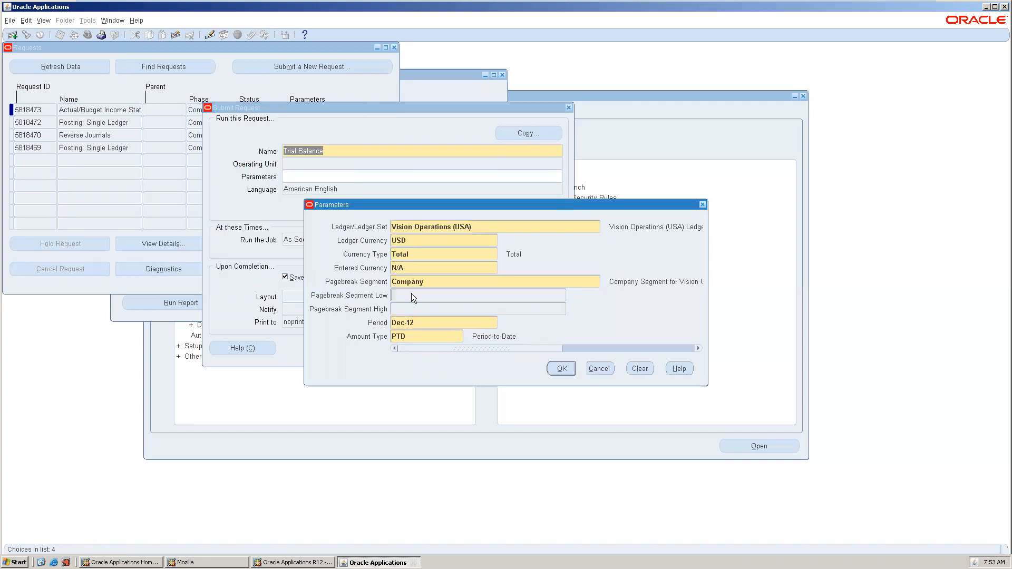
pyautogui.click(411, 293)
pyautogui.write('01')
pyautogui.press('Tab')
pyautogui.press('Return')
pyautogui.click(562, 369)
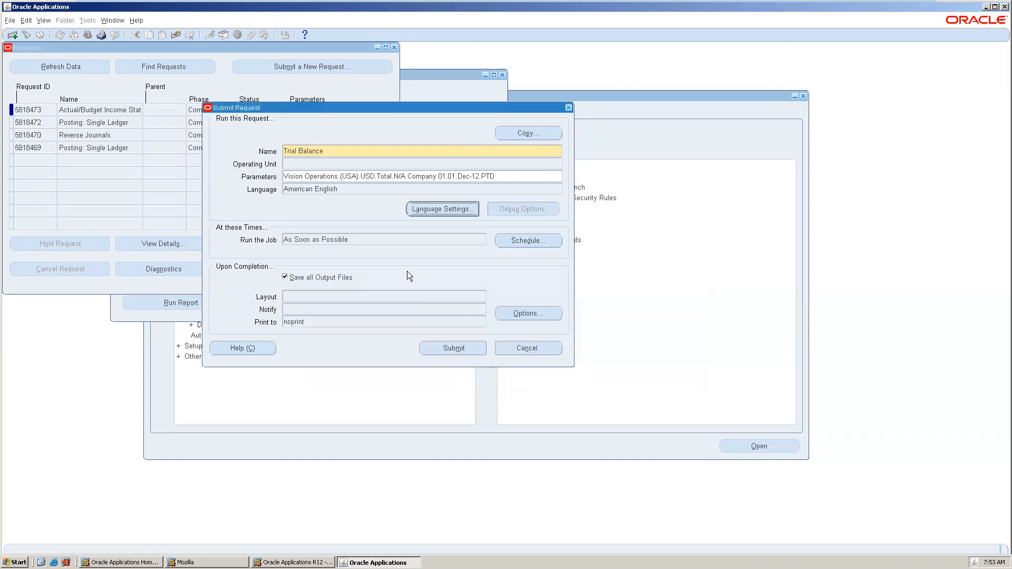
# Review the Trial Balance completion options, then cancel the request without submitting.
pyautogui.click(525, 314)
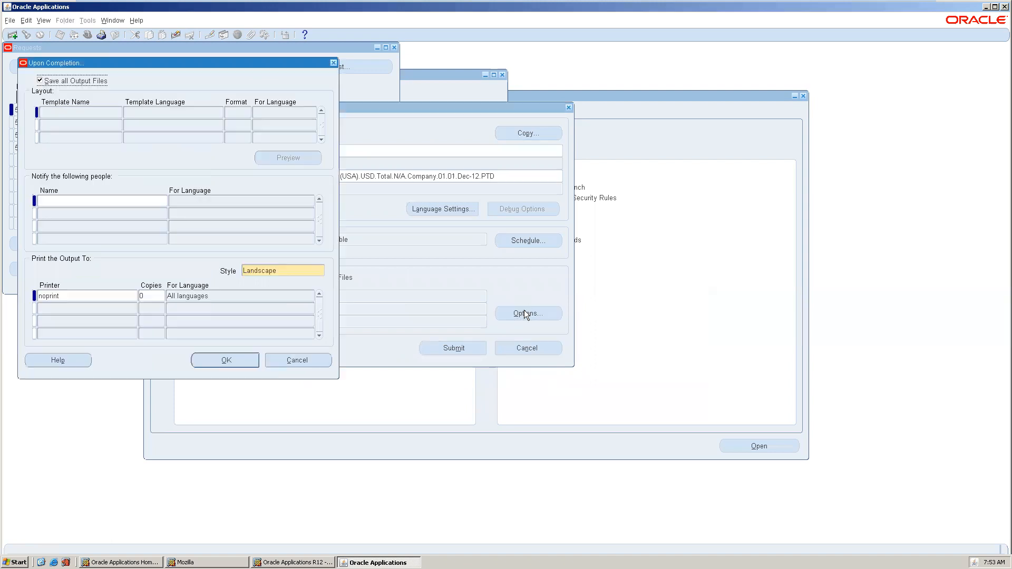
pyautogui.click(97, 114)
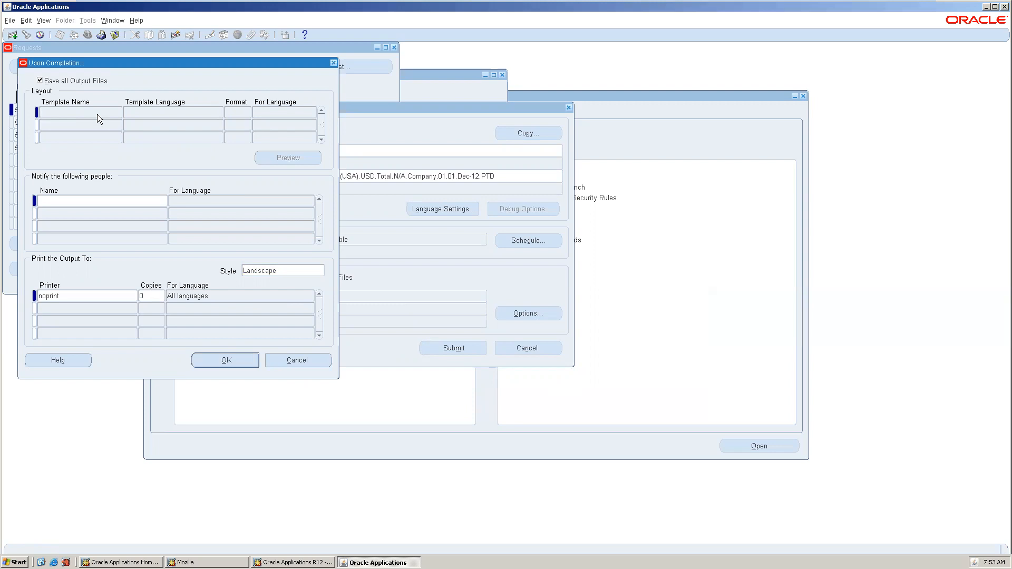
pyautogui.click(333, 64)
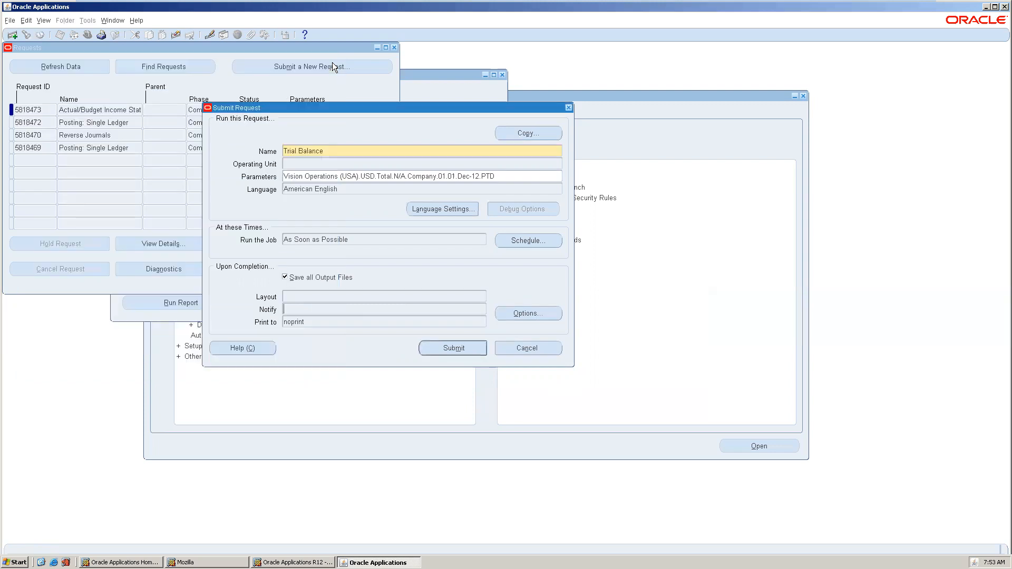
pyautogui.click(513, 345)
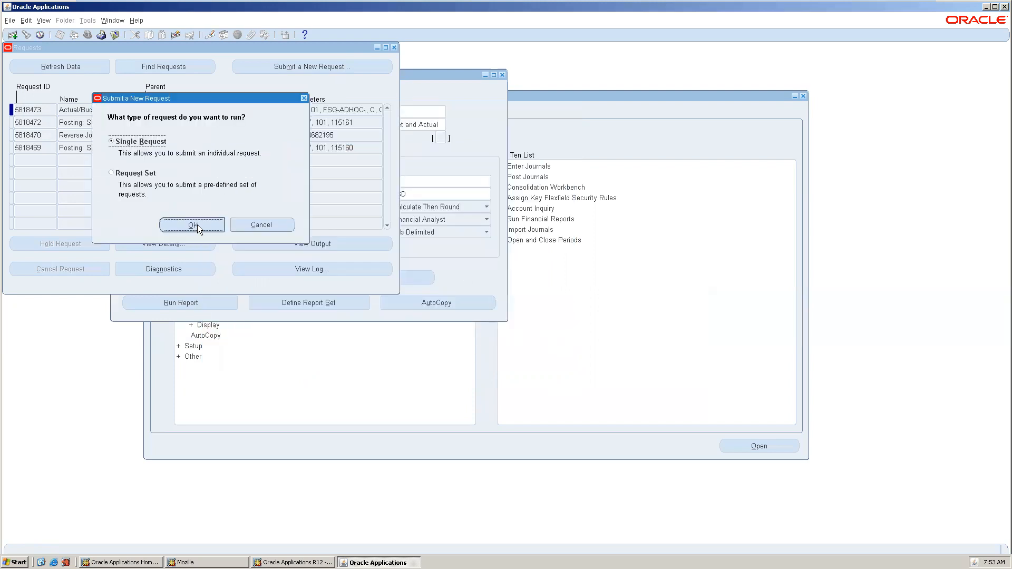
# Start a single request and choose XBRL - Load Taxonomy from the full report list.
pyautogui.click(197, 224)
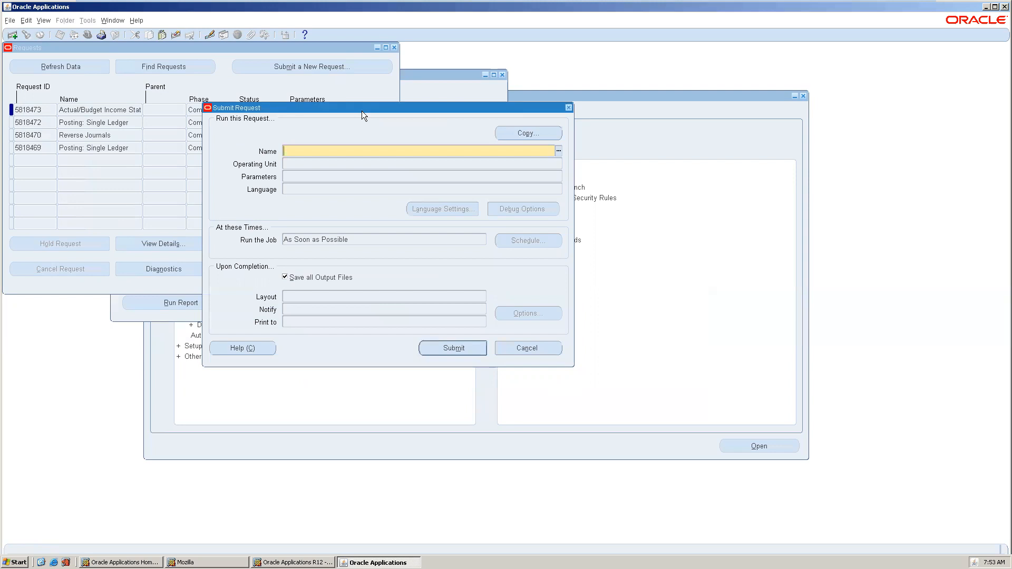
pyautogui.write('%')
pyautogui.press('Tab')
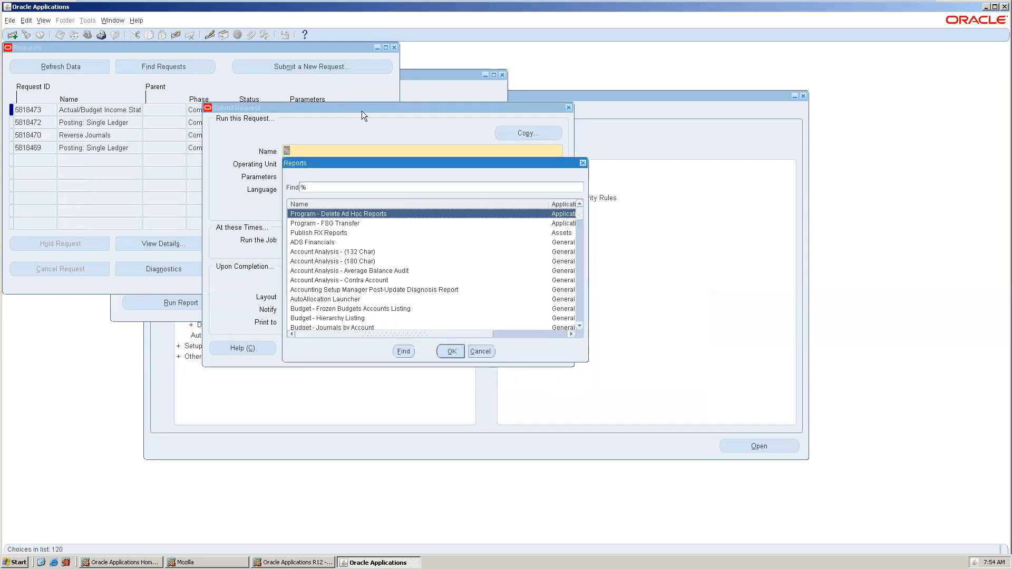
pyautogui.moveTo(581, 211); pyautogui.dragTo(587, 315)
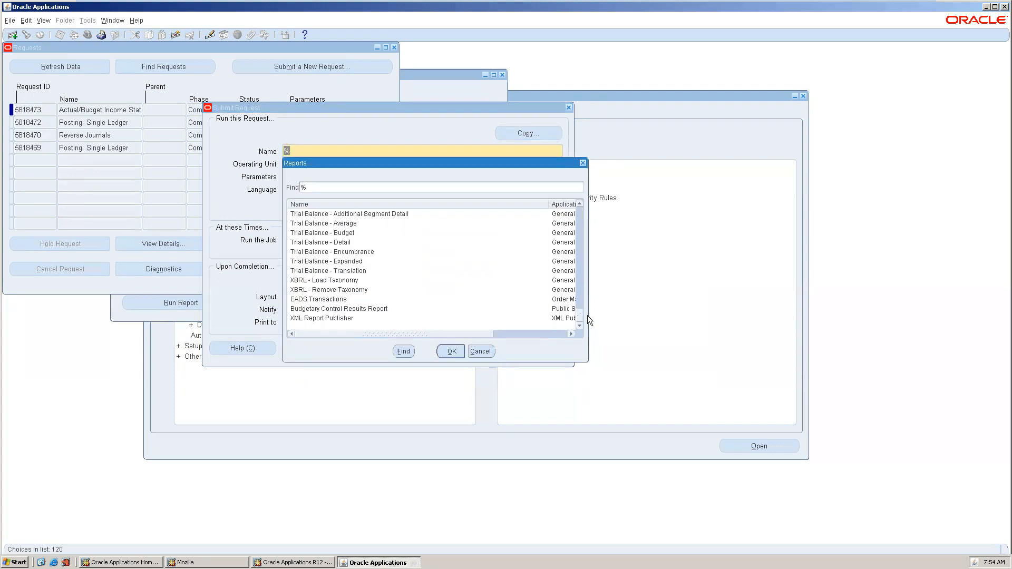
pyautogui.doubleClick(348, 280)
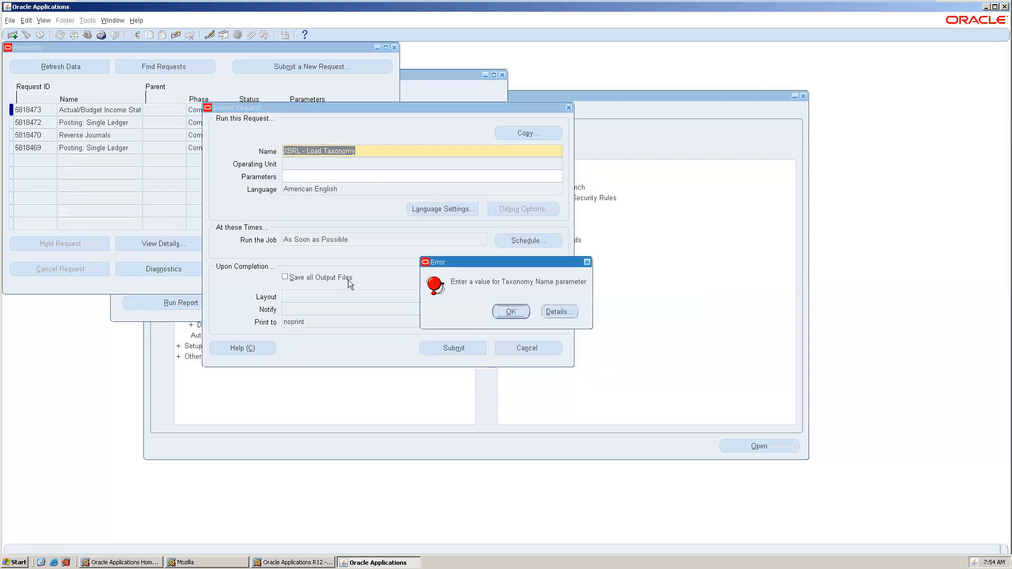
# Dismiss the taxonomy error, leave parameters unfilled, and close the request forms.
pyautogui.click(519, 309)
pyautogui.click(592, 324)
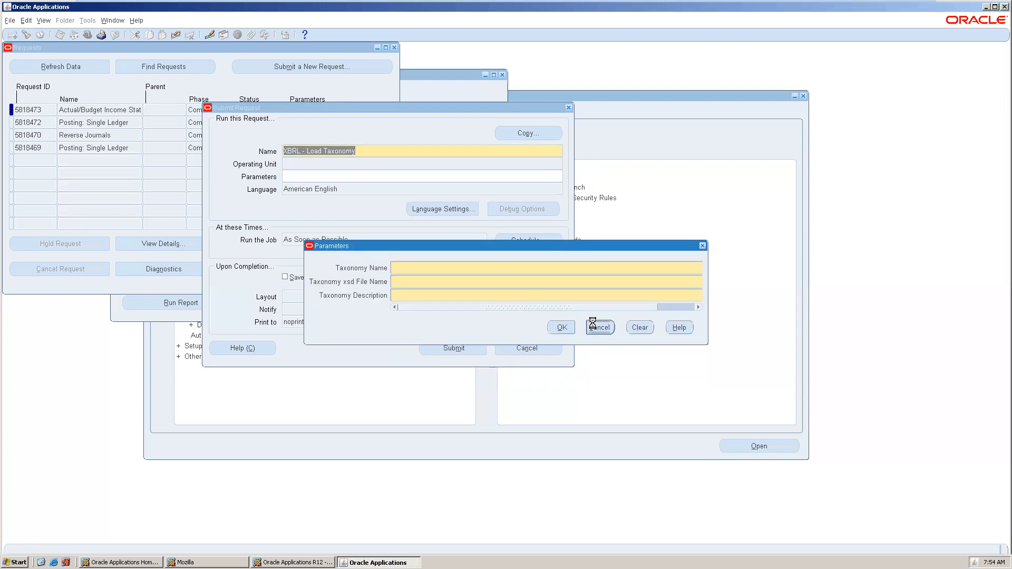
pyautogui.click(569, 108)
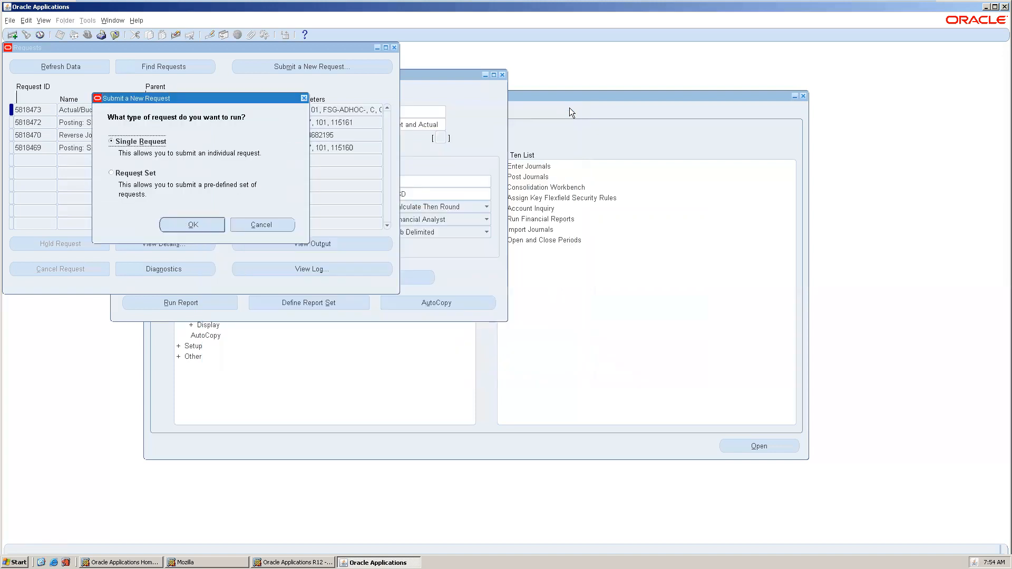
pyautogui.click(249, 226)
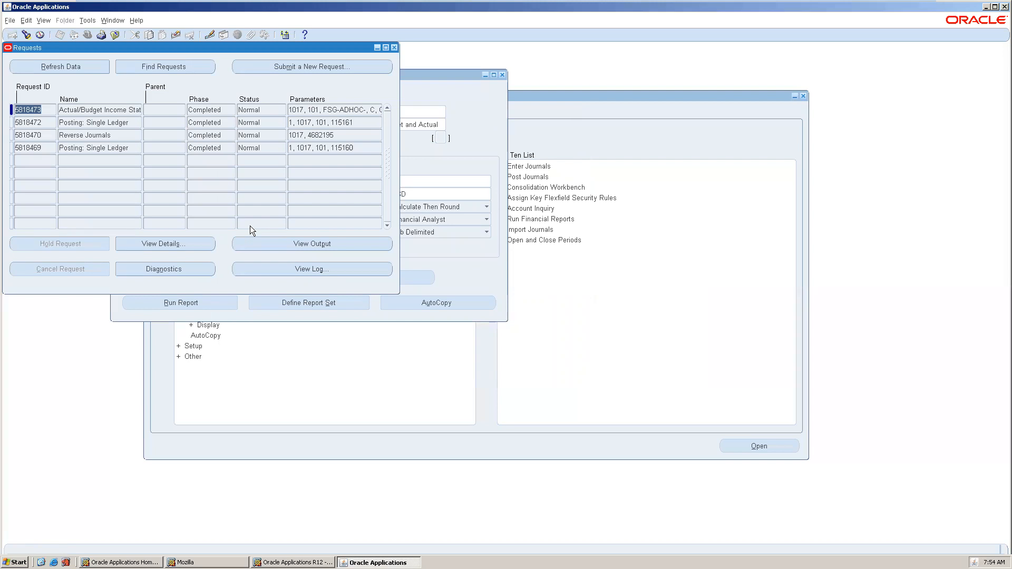
# Close the Requests and Define Financial Report windows and collapse the whole Navigator tree.
pyautogui.click(395, 46)
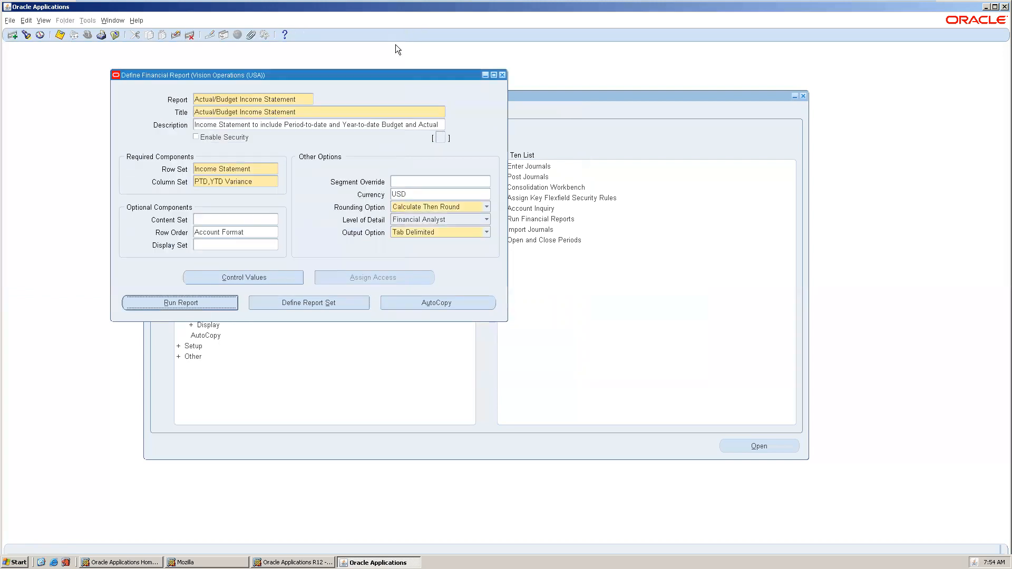
pyautogui.click(502, 75)
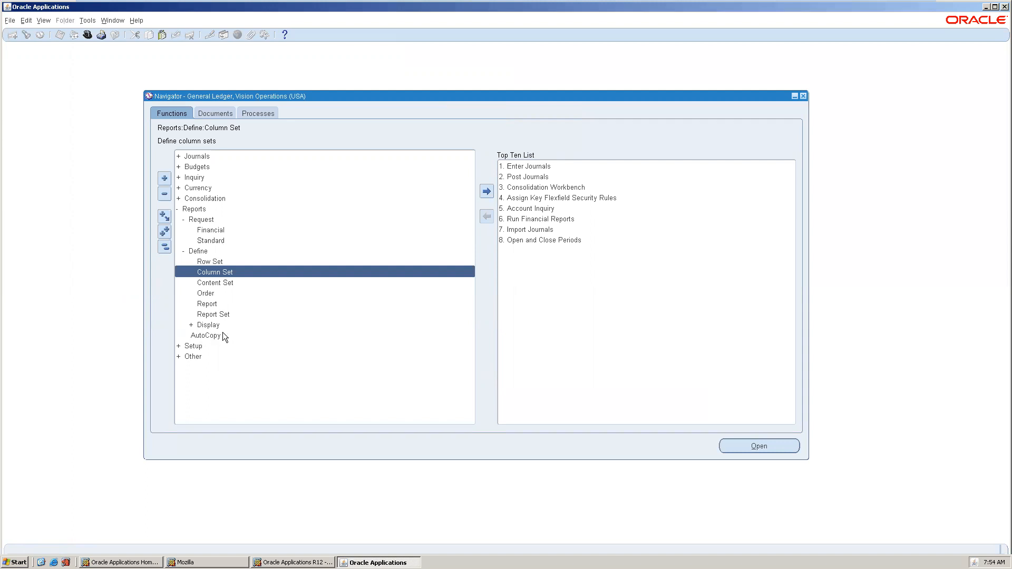
pyautogui.doubleClick(191, 346)
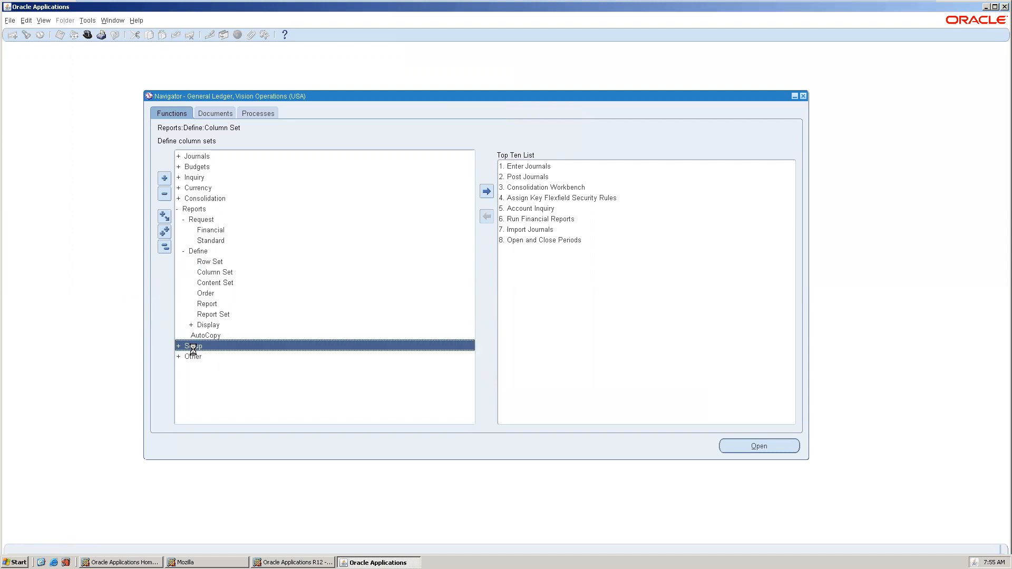
pyautogui.click(164, 247)
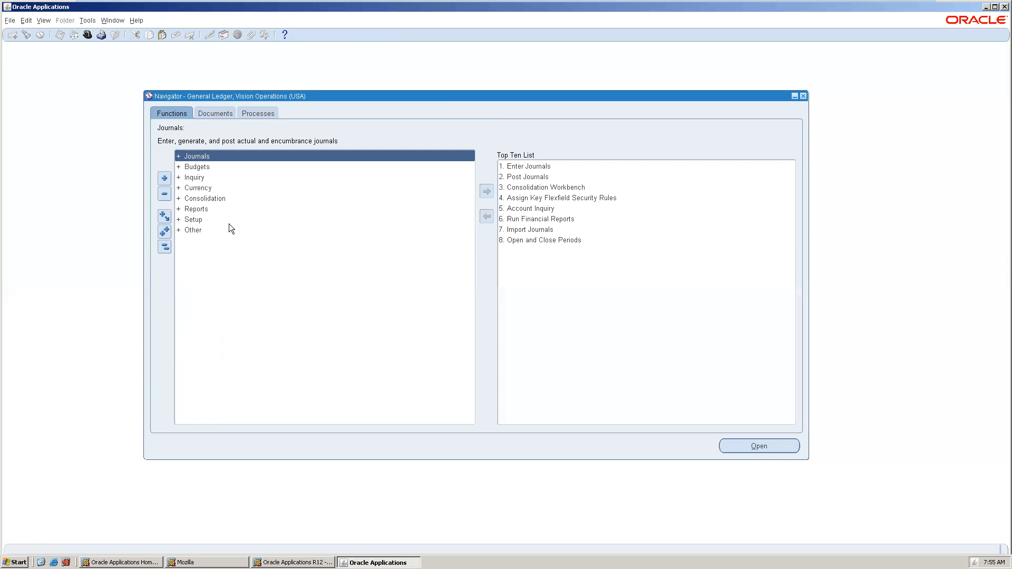
pyautogui.click(87, 36)
pyautogui.write('p%')
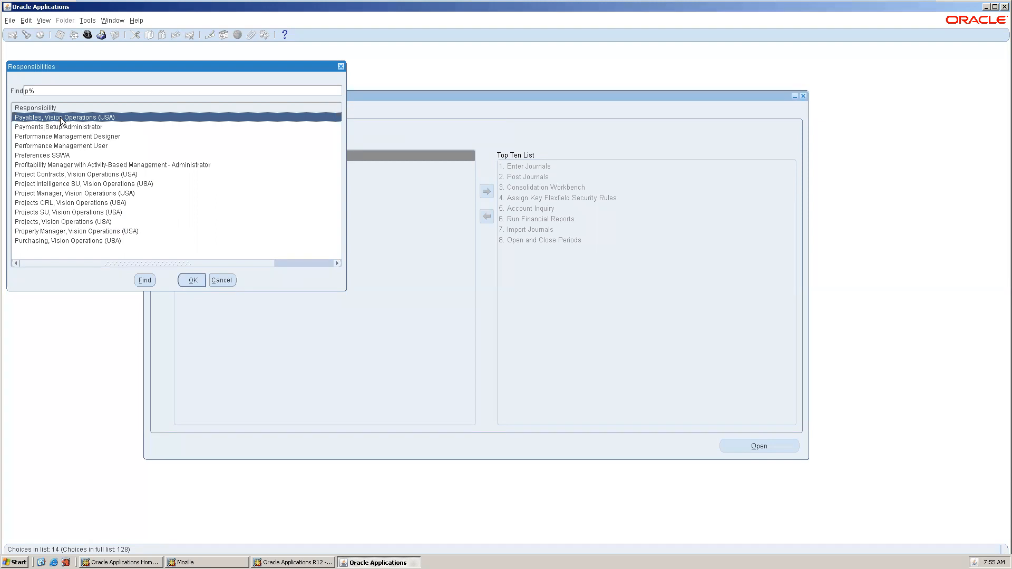
pyautogui.doubleClick(60, 117)
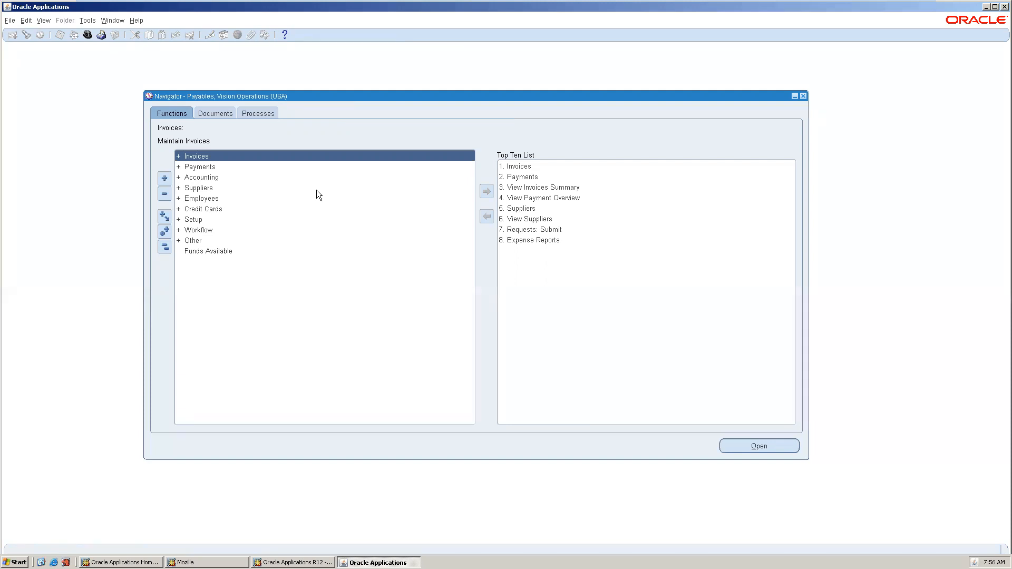
pyautogui.moveTo(853, 3)
pyautogui.click(87, 35)
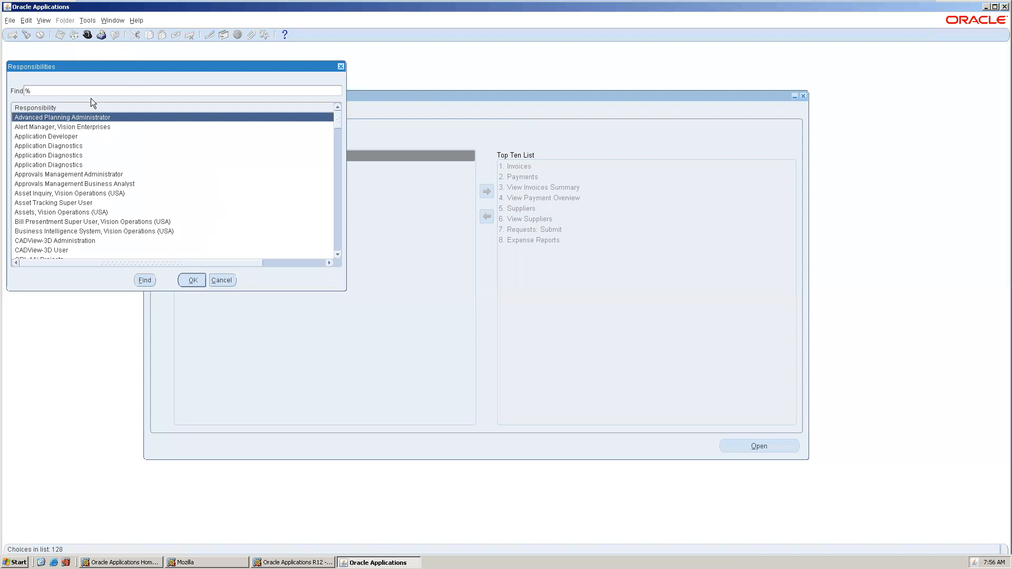
pyautogui.write('gene')
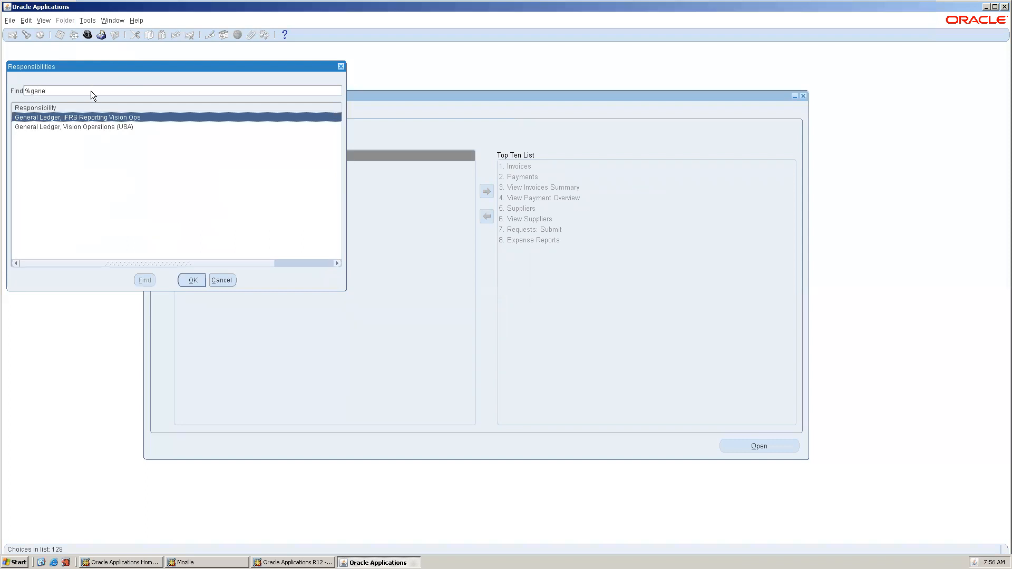
pyautogui.doubleClick(100, 125)
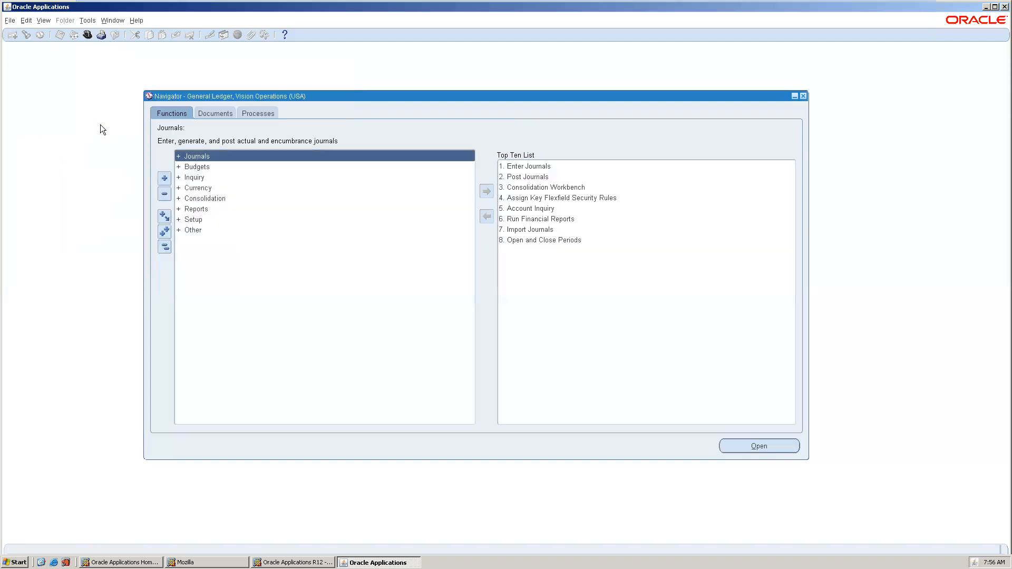
# Open Account Inquiry from the Inquiry functions.
pyautogui.doubleClick(211, 176)
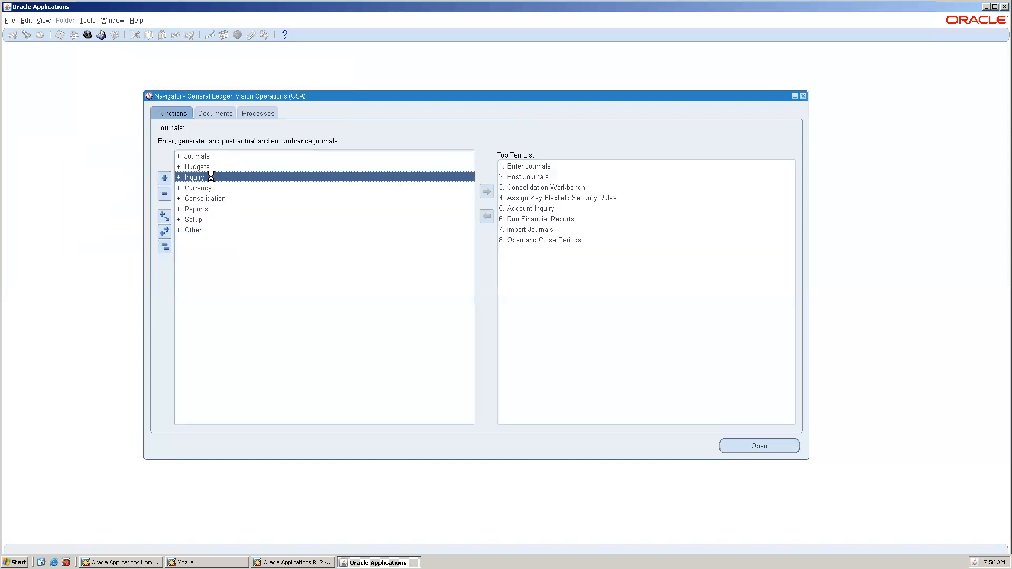
pyautogui.click(220, 184)
pyautogui.doubleClick(228, 188)
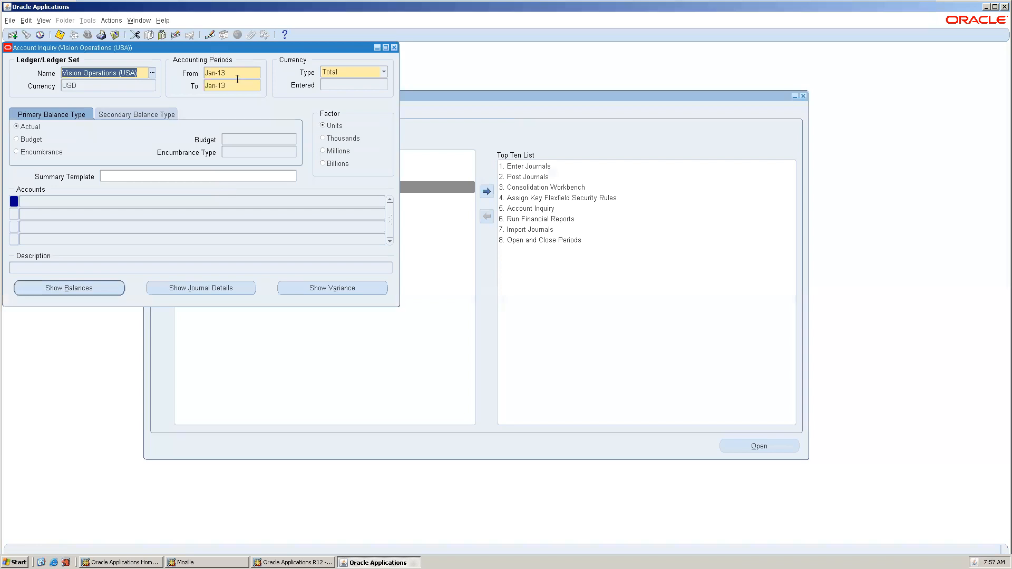
# Set the accounting period range to run from Jan-96 to Jan-13.
pyautogui.click(238, 75)
pyautogui.write('jan-16')
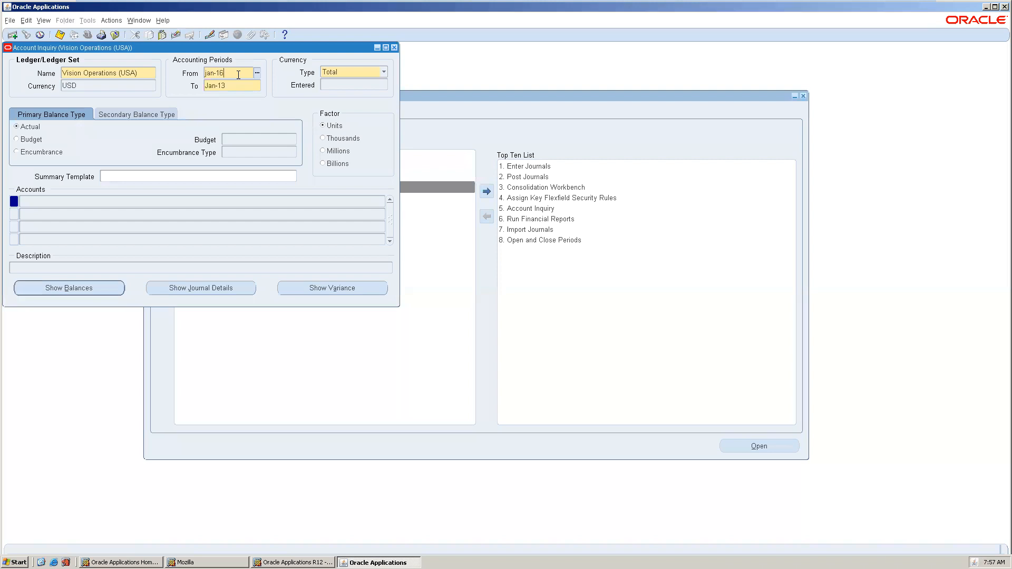
pyautogui.press('Tab')
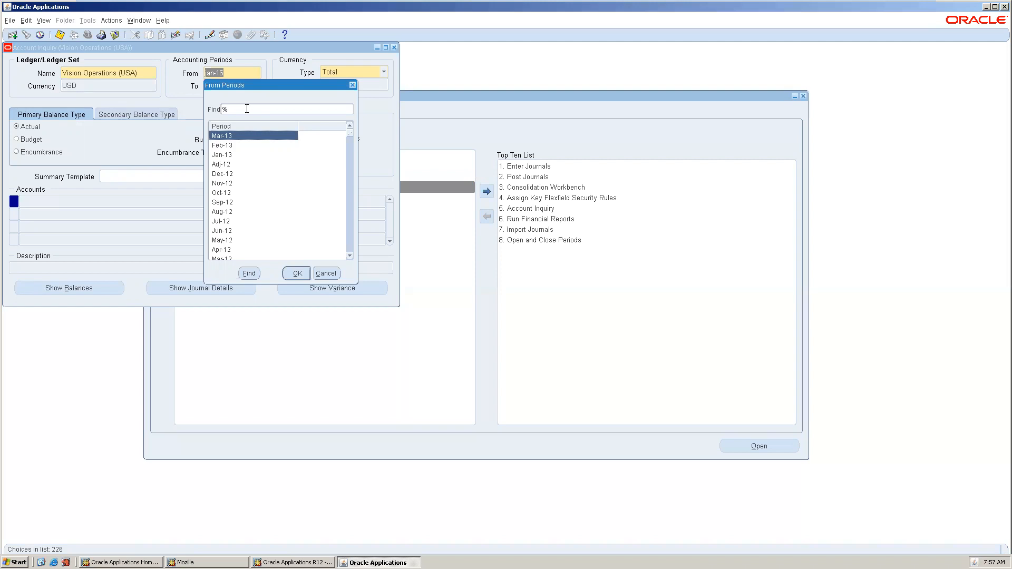
pyautogui.doubleClick(250, 135)
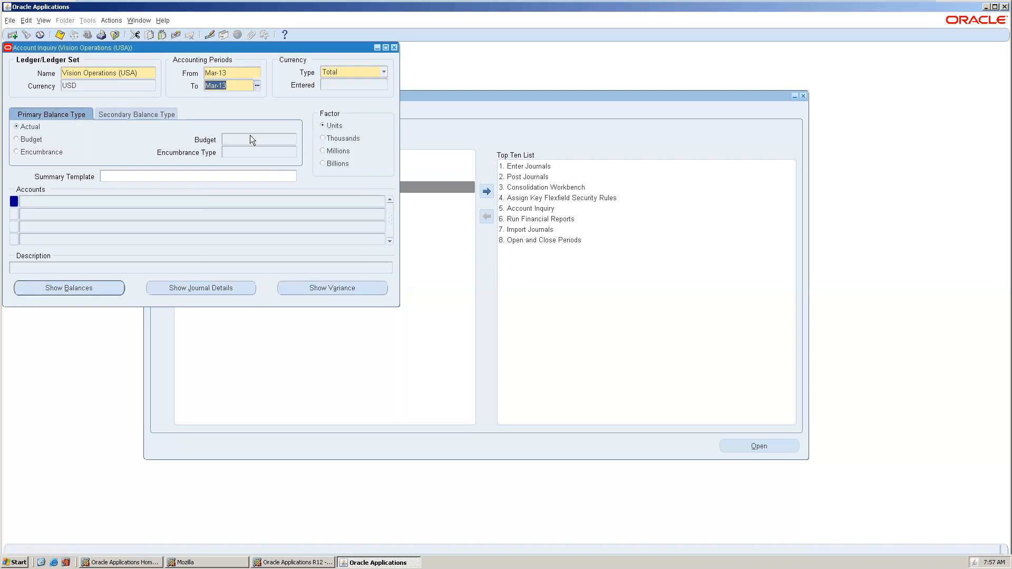
pyautogui.write('jan')
pyautogui.press('BackSpace')
pyautogui.press('BackSpace')
pyautogui.click(241, 74)
pyautogui.press('BackSpace')
pyautogui.hotkey('ctrl', 'l')
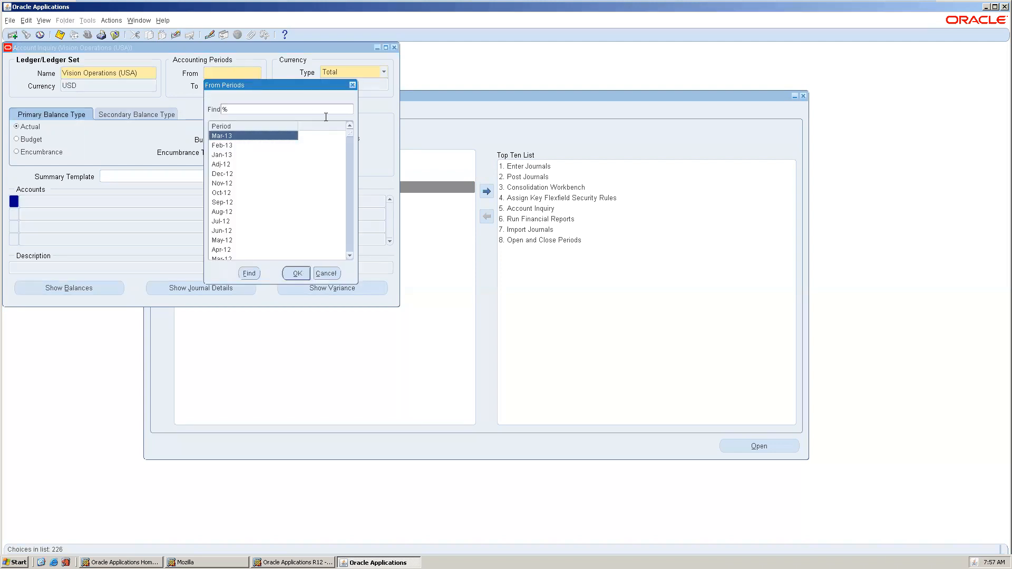
pyautogui.moveTo(349, 133); pyautogui.dragTo(350, 256)
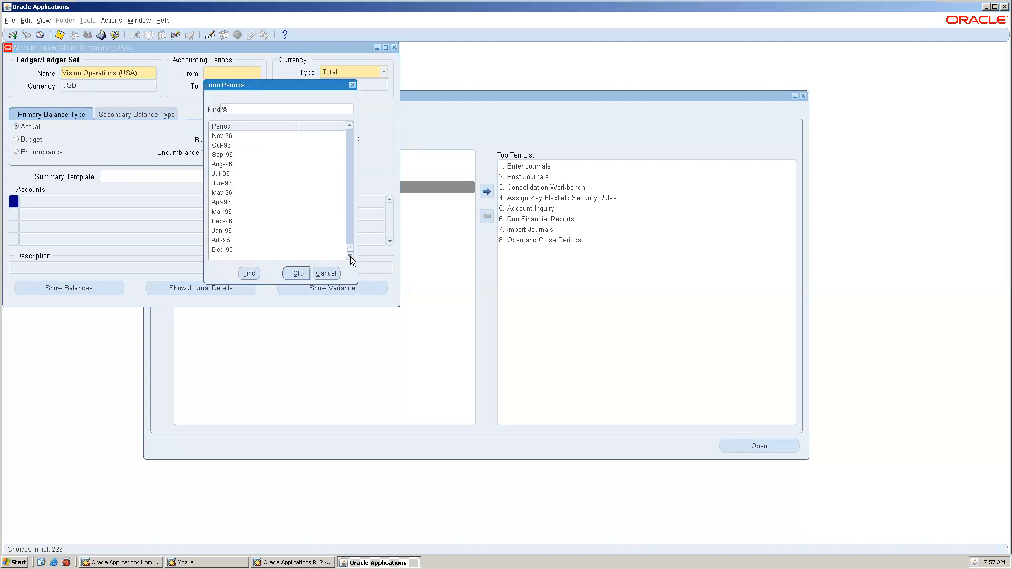
pyautogui.doubleClick(234, 231)
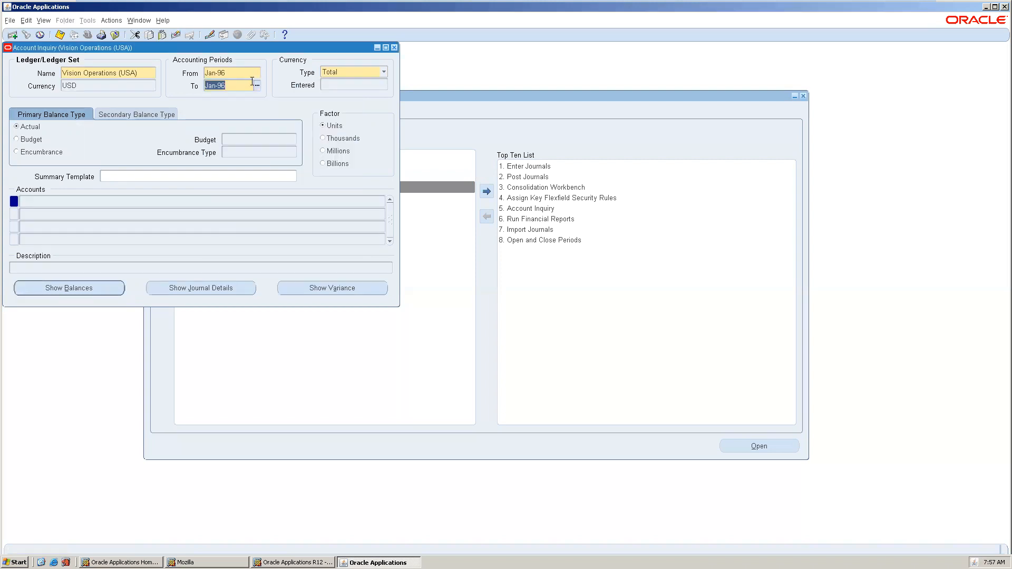
pyautogui.write('jan-13')
pyautogui.press('Tab')
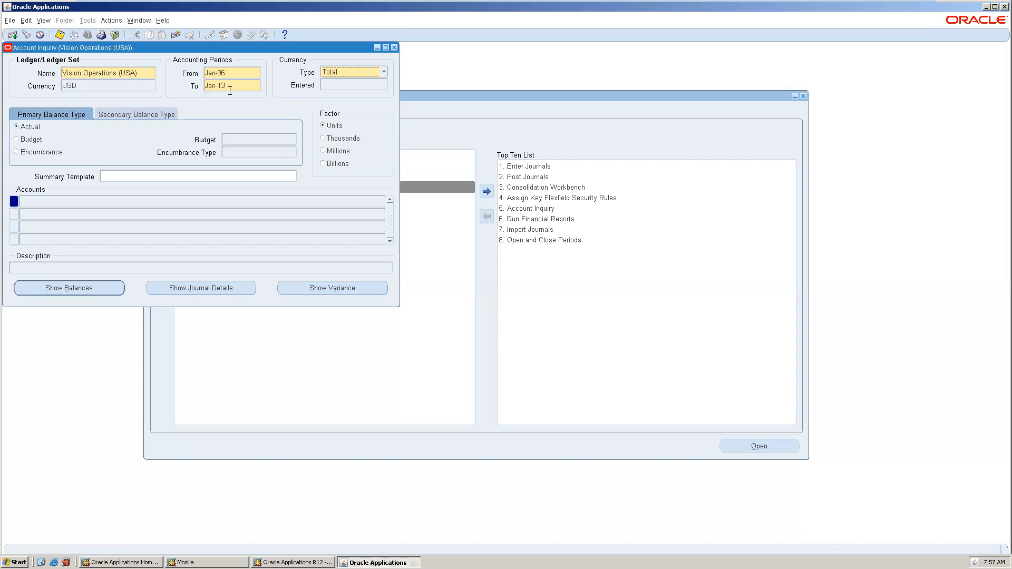
# Find all accounts with 7420 as the account segment.
pyautogui.click(80, 199)
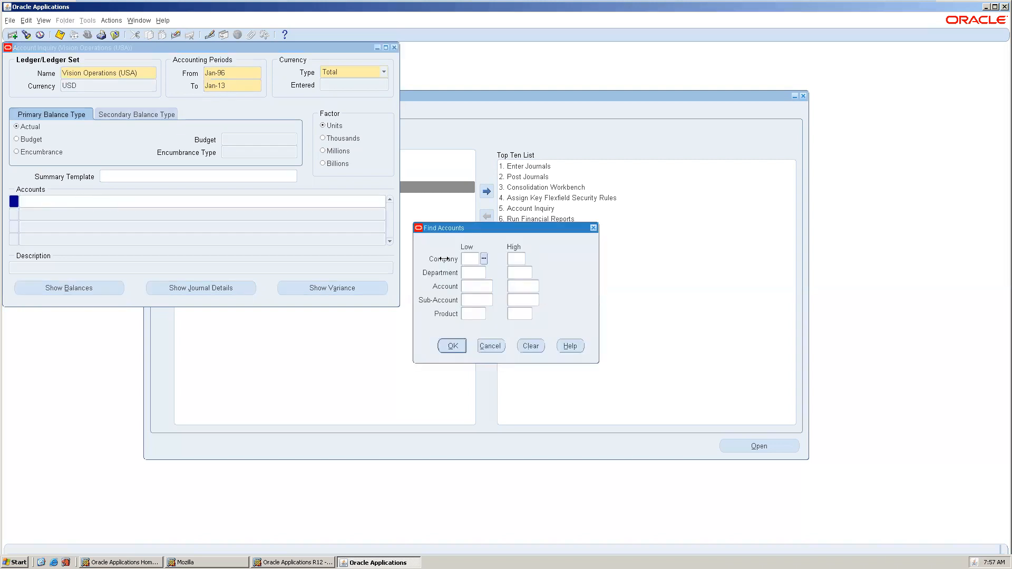
pyautogui.click(472, 286)
pyautogui.write('7420')
pyautogui.press('Tab')
pyautogui.press('Tab')
pyautogui.click(452, 345)
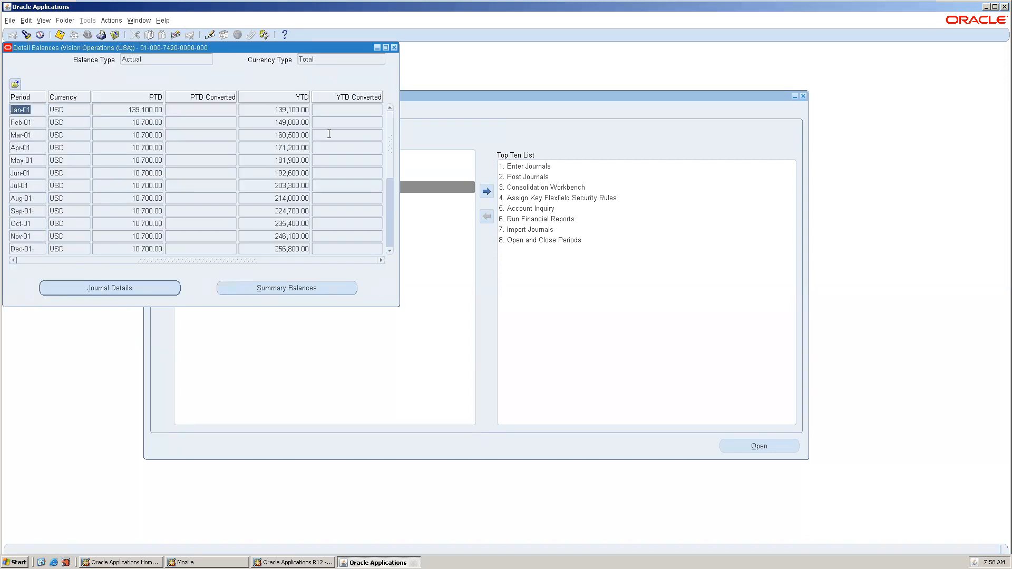
pyautogui.click(386, 229)
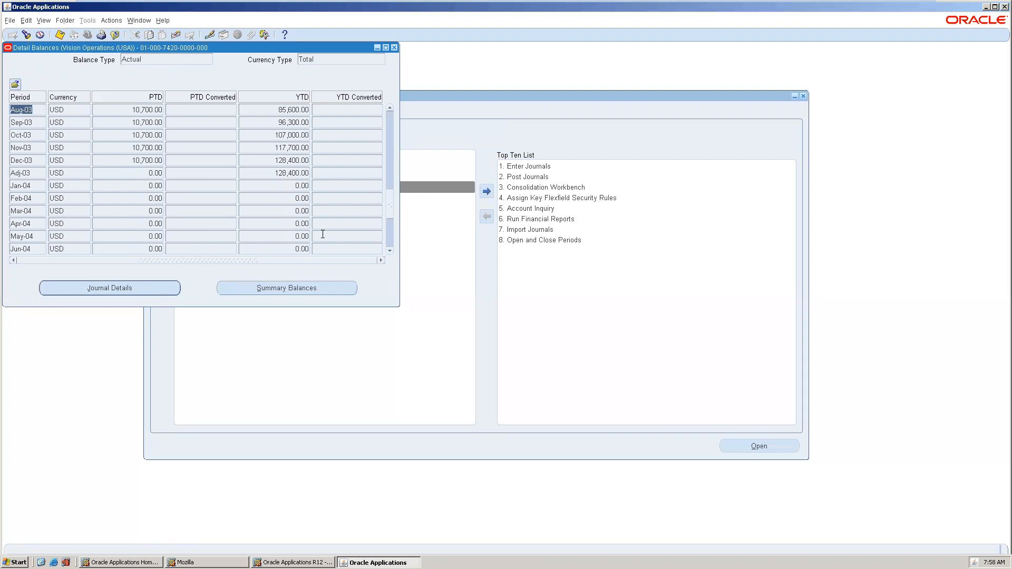
pyautogui.click(390, 228)
pyautogui.click(390, 236)
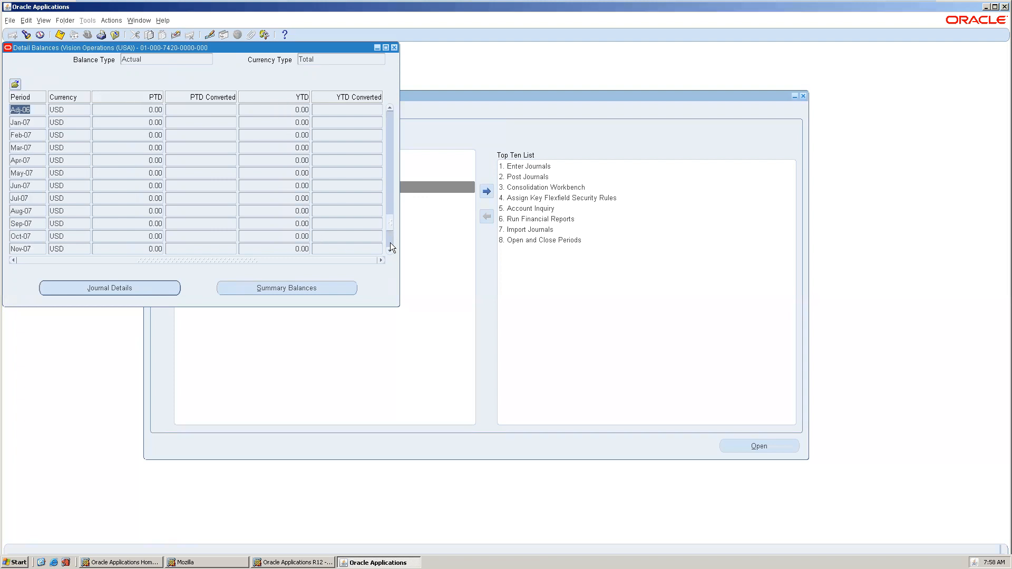
pyautogui.click(390, 242)
pyautogui.click(391, 243)
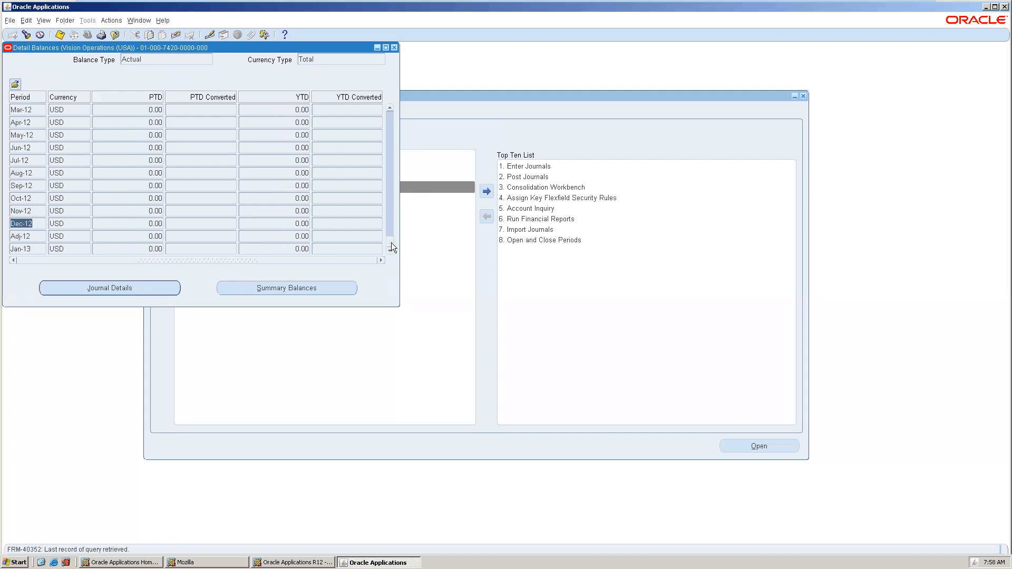
pyautogui.click(391, 116)
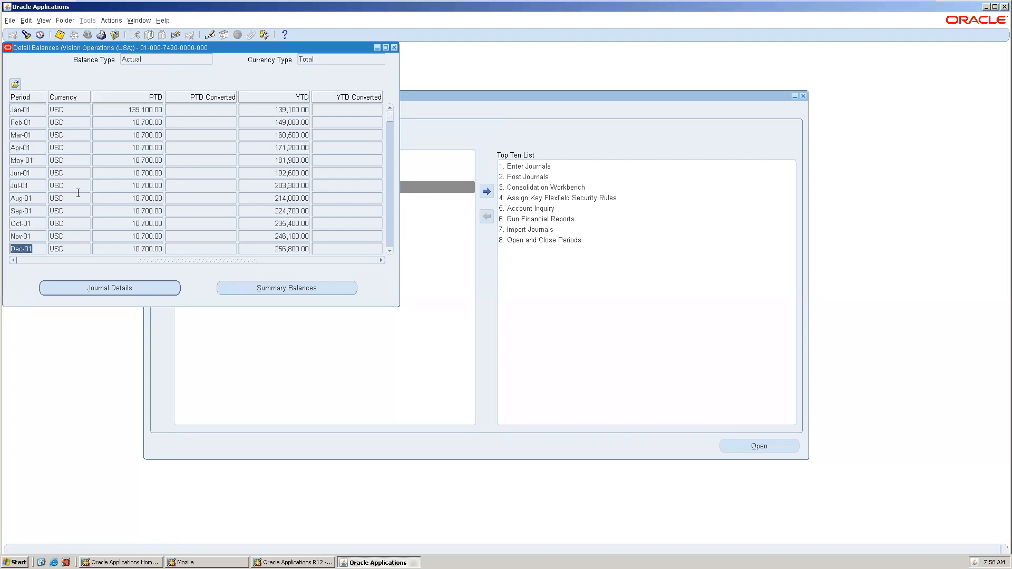
pyautogui.click(31, 110)
pyautogui.click(152, 285)
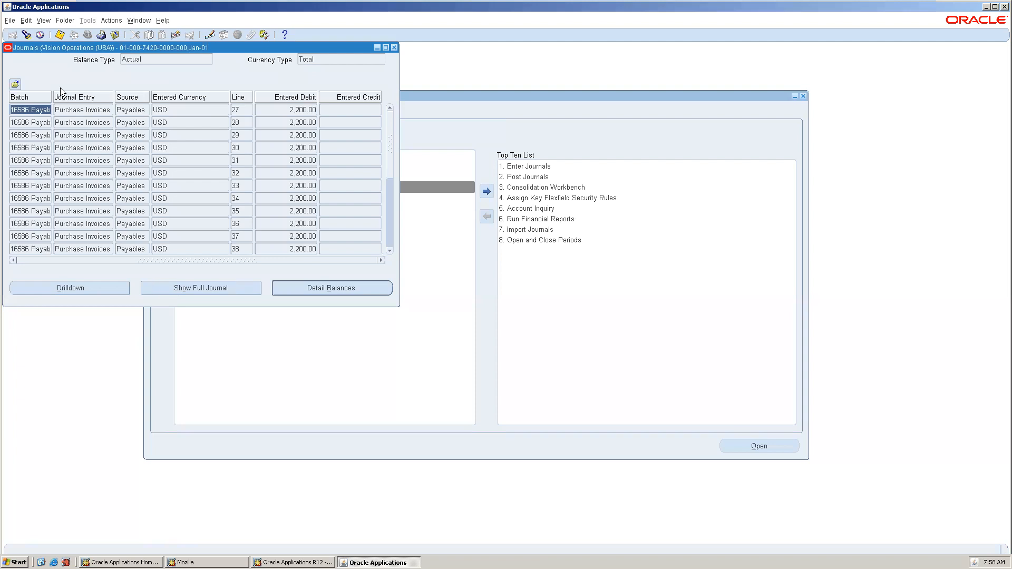
# Attempt an invoice-accounting drilldown from a Jan-01 journal line, clearing the ORA-00942 error.
pyautogui.click(388, 216)
pyautogui.click(88, 288)
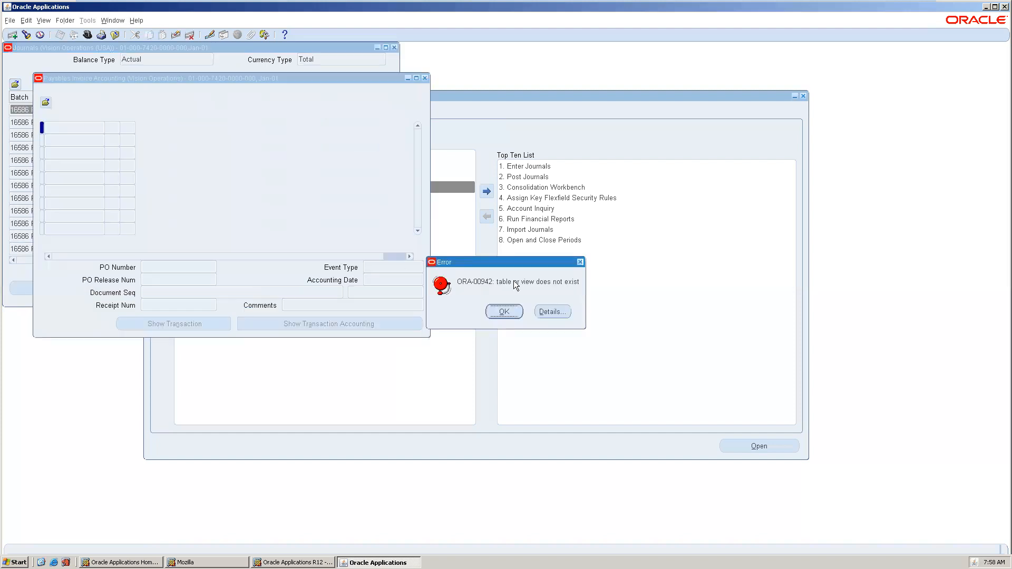
pyautogui.click(505, 315)
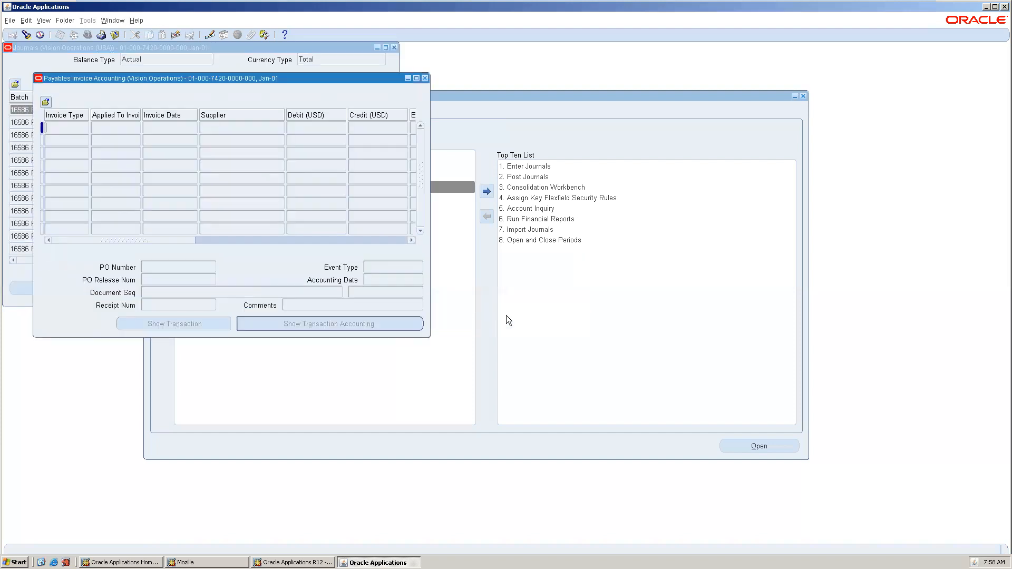
pyautogui.click(425, 78)
# Repeat the drilldown from journal line 52, then close the journals list.
pyautogui.click(391, 222)
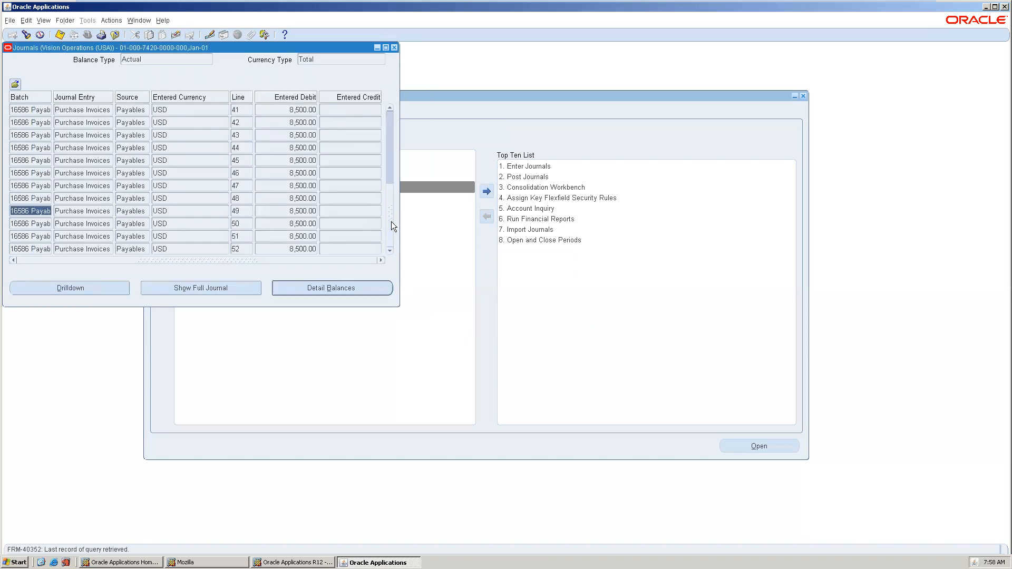
pyautogui.click(42, 247)
pyautogui.click(71, 288)
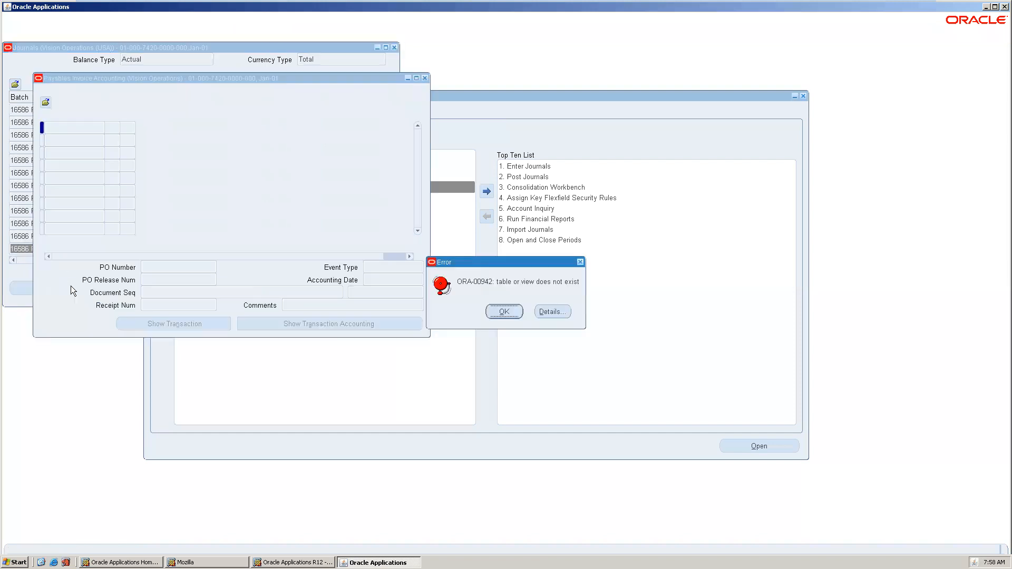
pyautogui.click(500, 313)
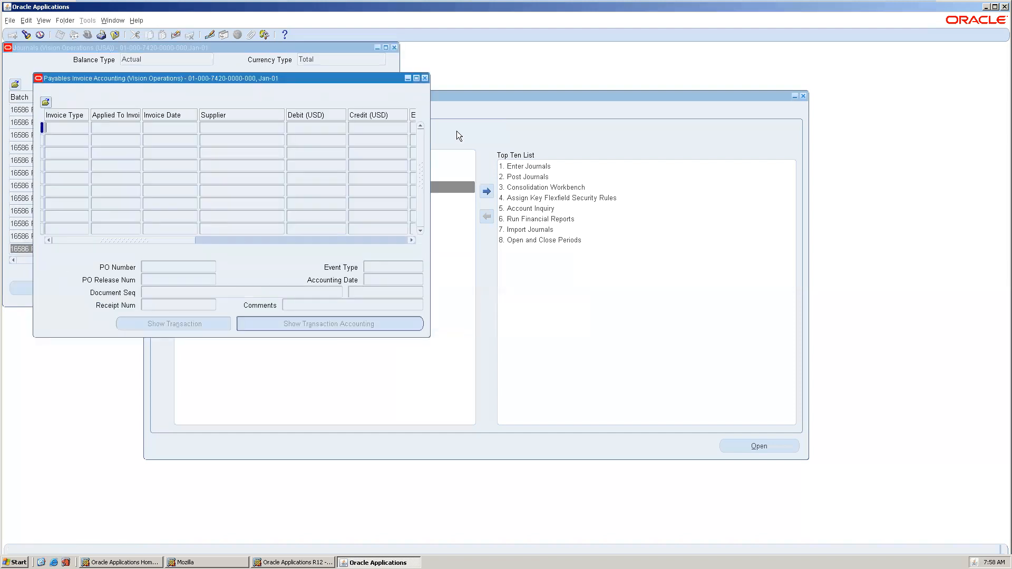
pyautogui.click(426, 78)
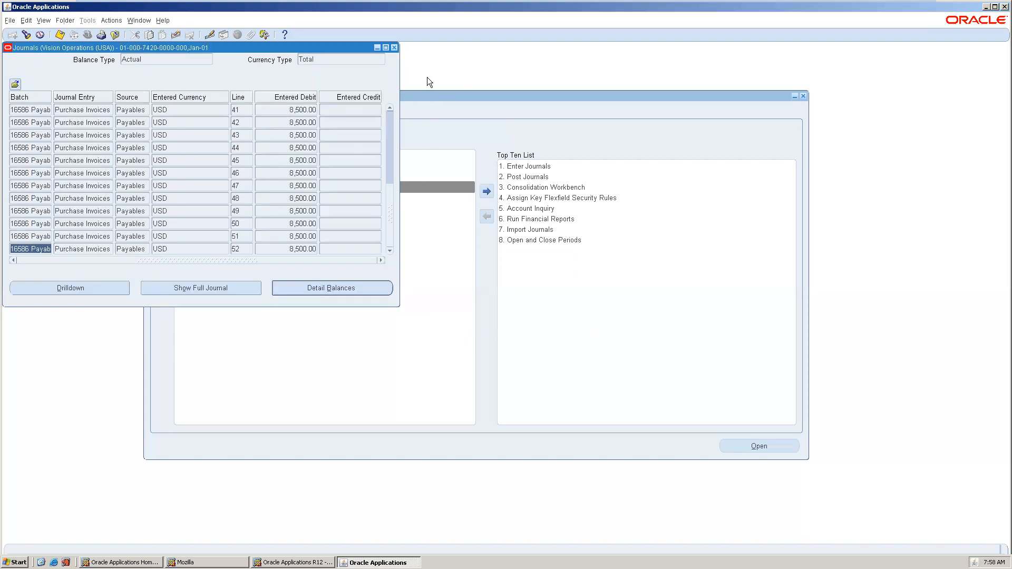
pyautogui.click(394, 47)
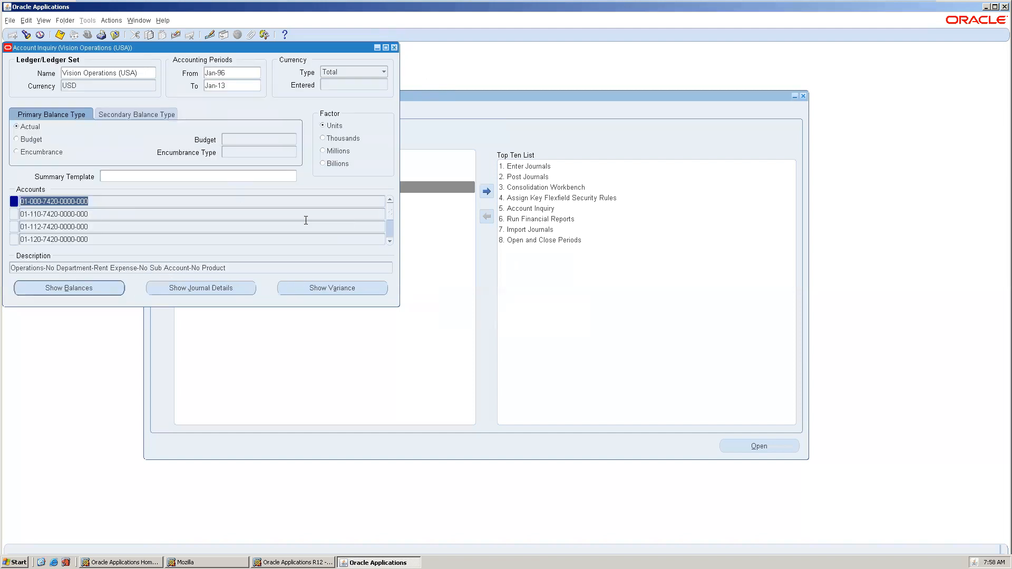
pyautogui.click(108, 285)
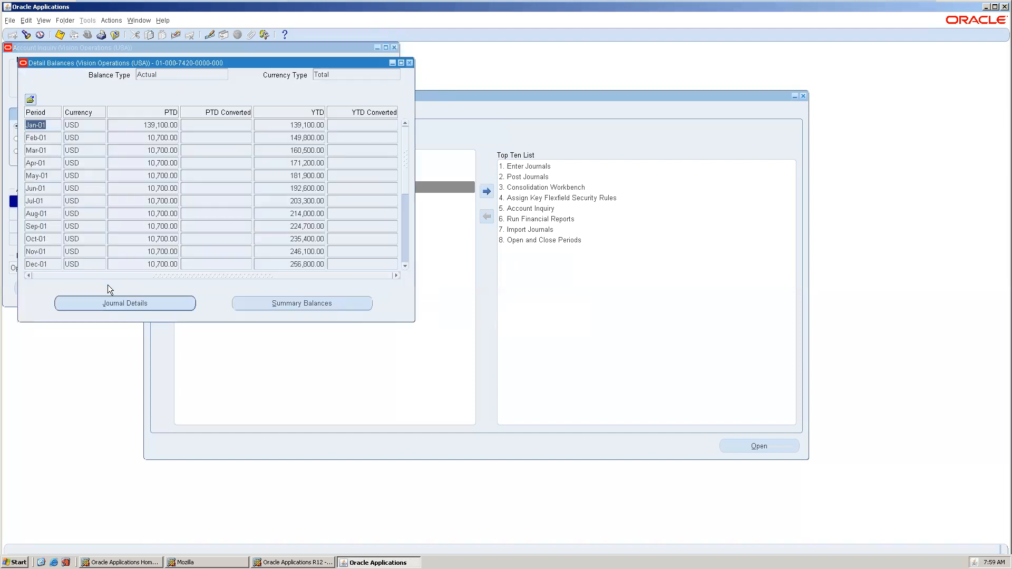
pyautogui.click(402, 241)
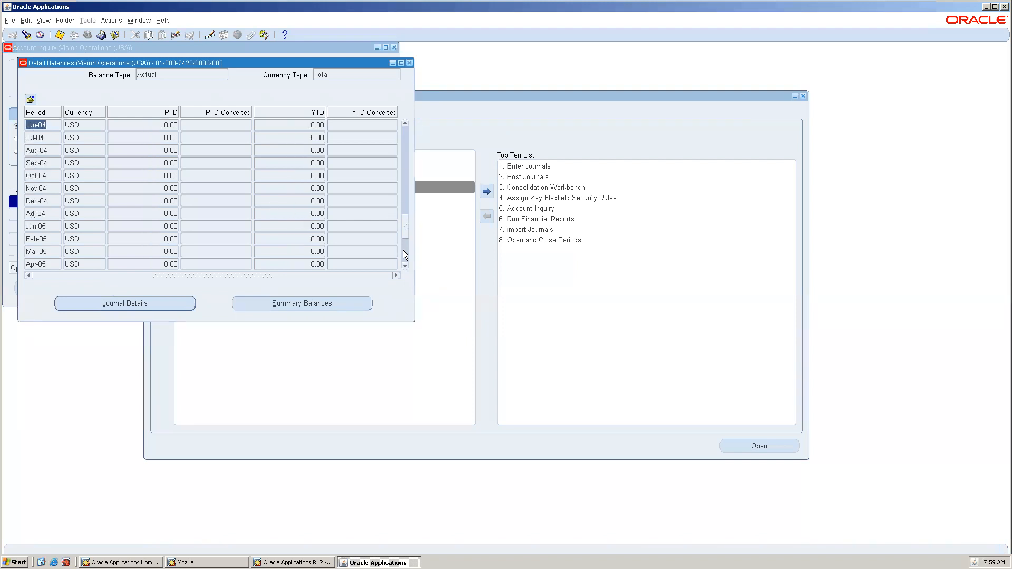
pyautogui.click(402, 250)
pyautogui.click(404, 257)
pyautogui.click(405, 259)
pyautogui.click(54, 239)
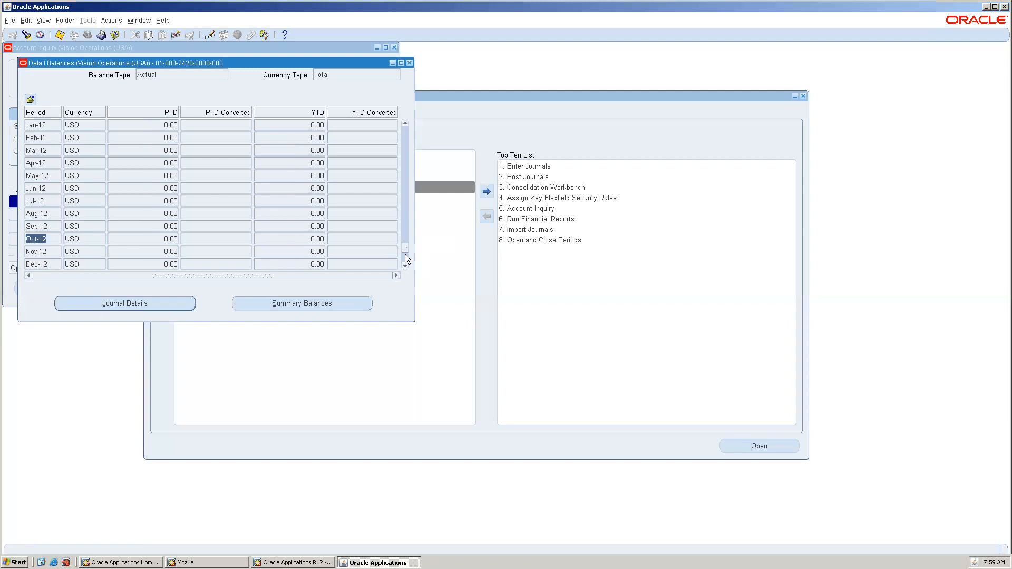
pyautogui.click(405, 205)
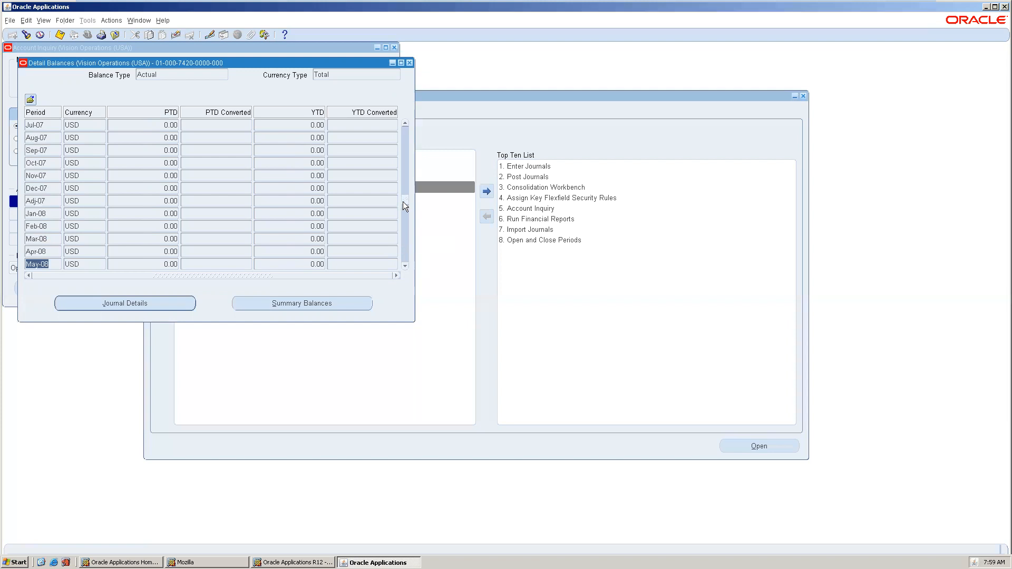
pyautogui.click(403, 189)
pyautogui.moveTo(405, 164); pyautogui.dragTo(405, 148)
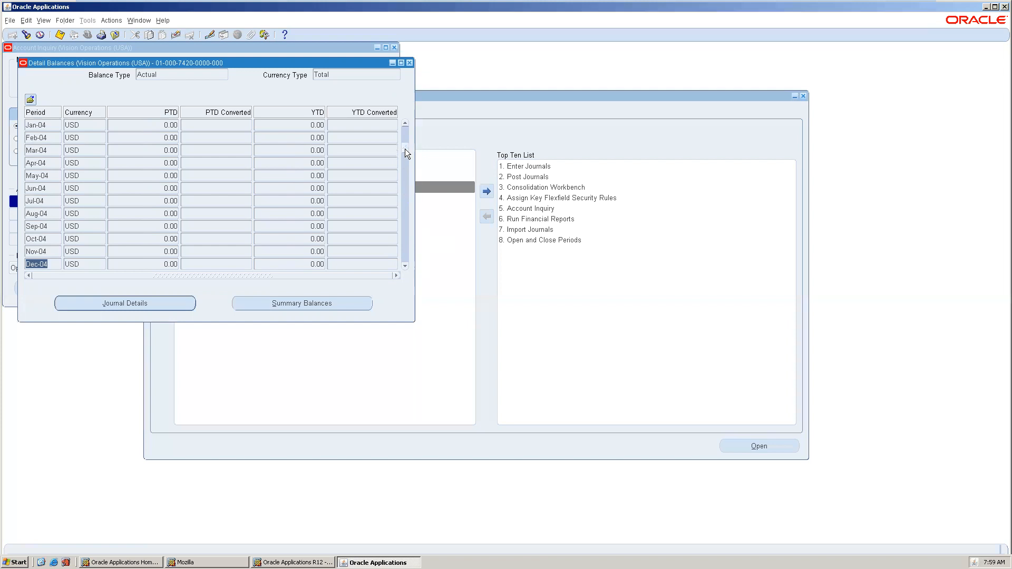
# List the Jun-03 journal lines, attempt the invoice drilldown, and close the windows after the error.
pyautogui.click(173, 304)
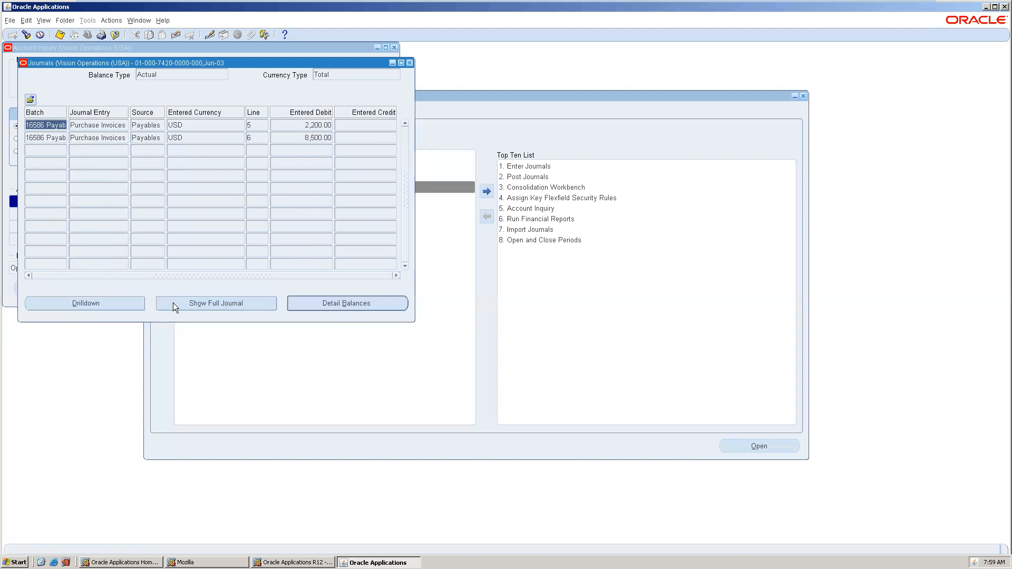
pyautogui.click(114, 306)
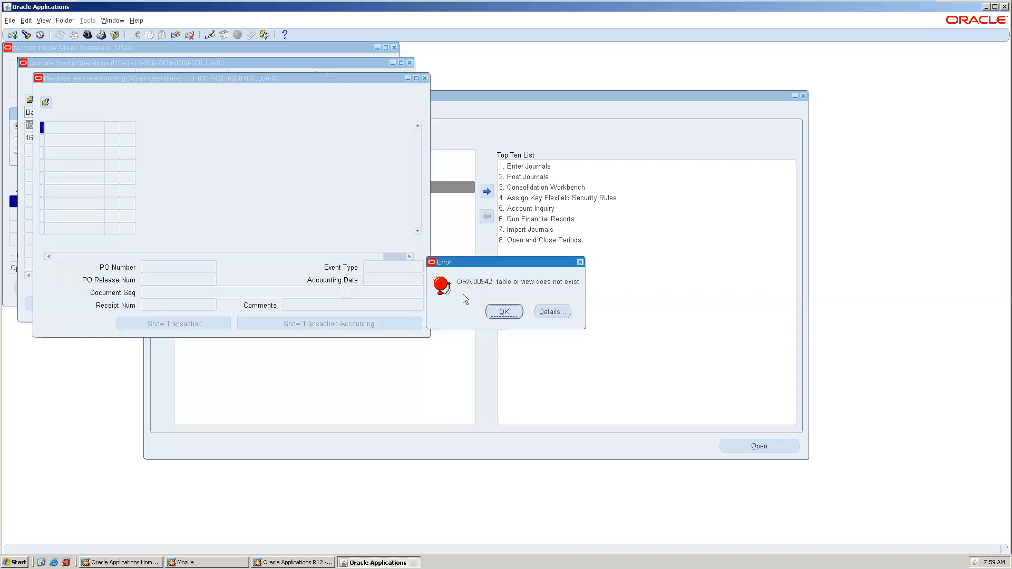
pyautogui.click(499, 313)
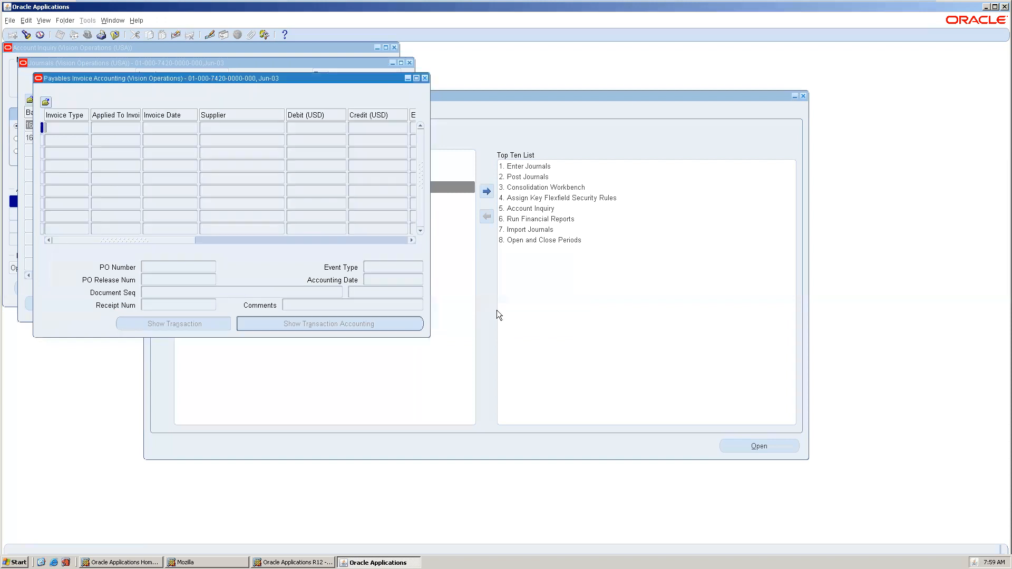
pyautogui.click(425, 79)
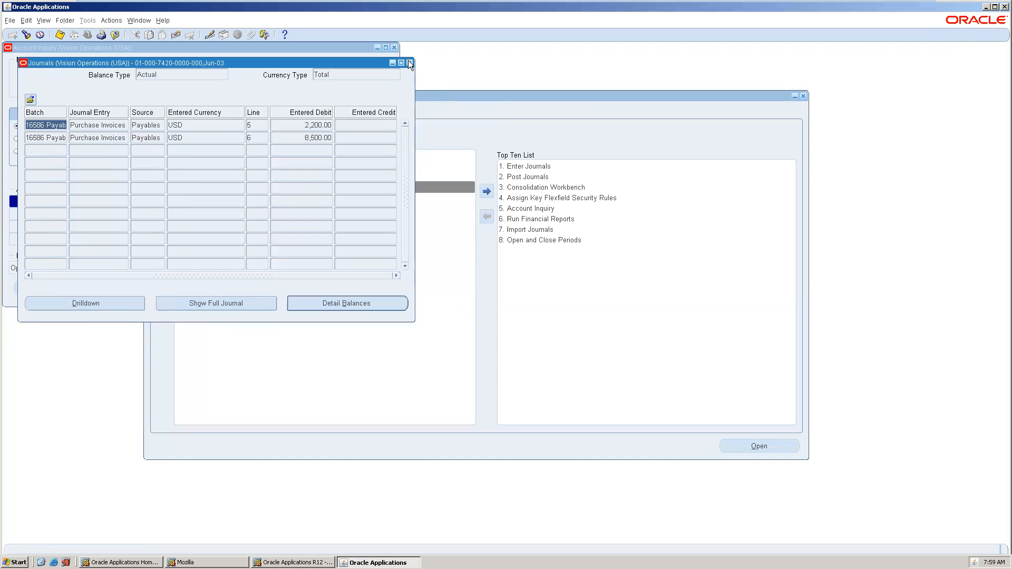
pyautogui.click(410, 63)
pyautogui.click(89, 235)
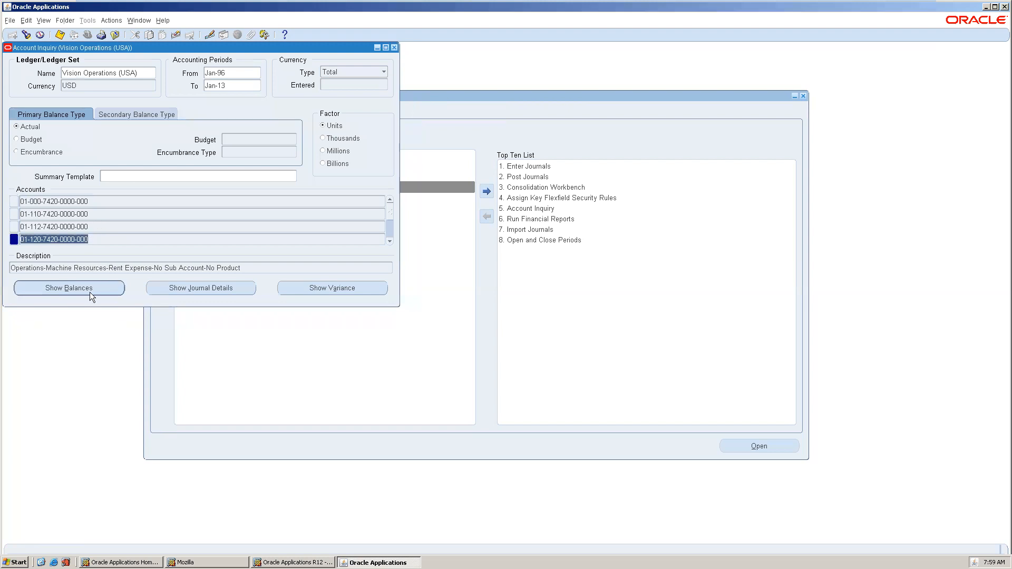
pyautogui.click(90, 291)
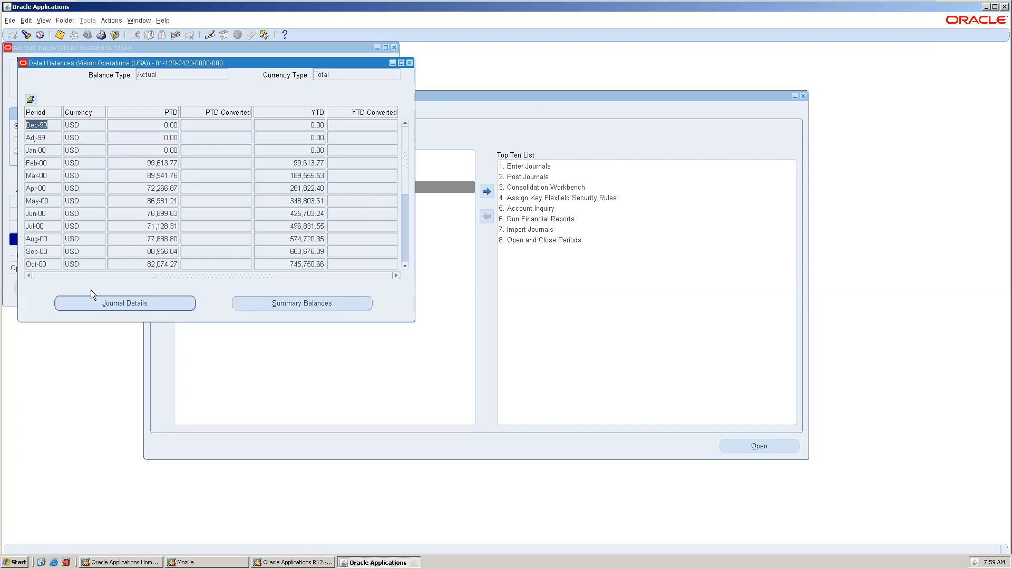
pyautogui.click(172, 264)
pyautogui.click(164, 303)
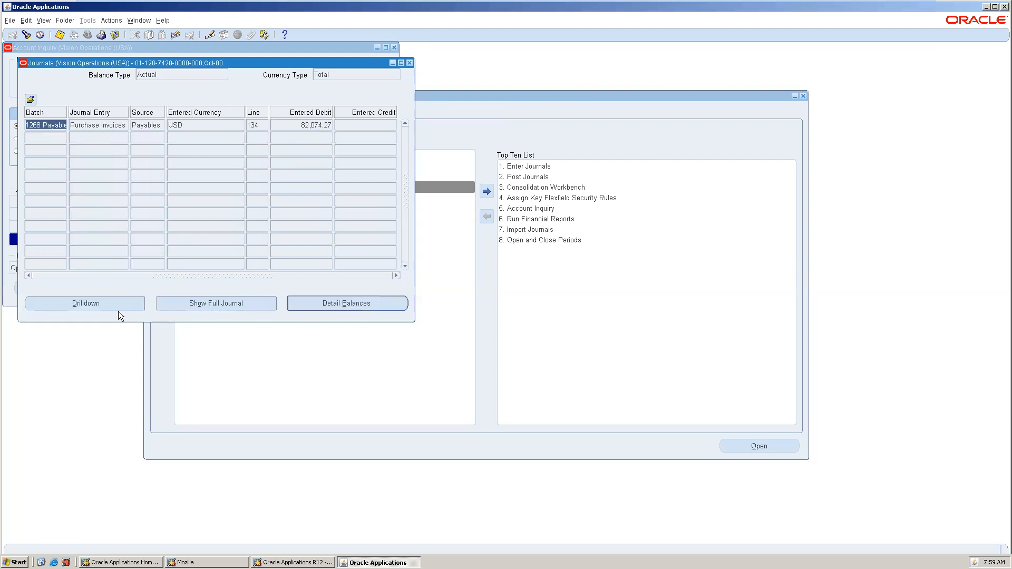
pyautogui.click(118, 309)
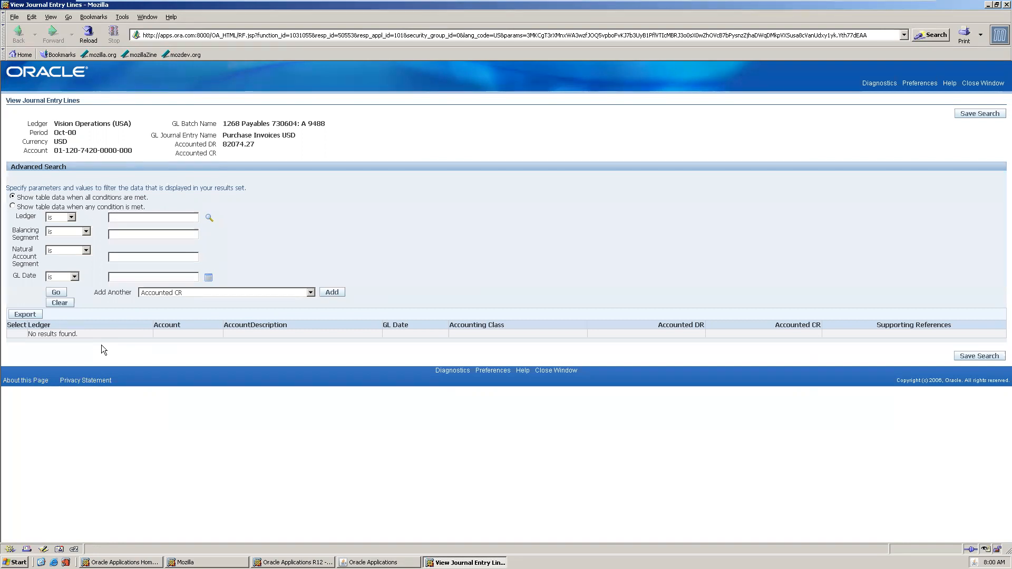
# Close the Oct-00 journal entry lines browser window and confirm.
pyautogui.click(980, 83)
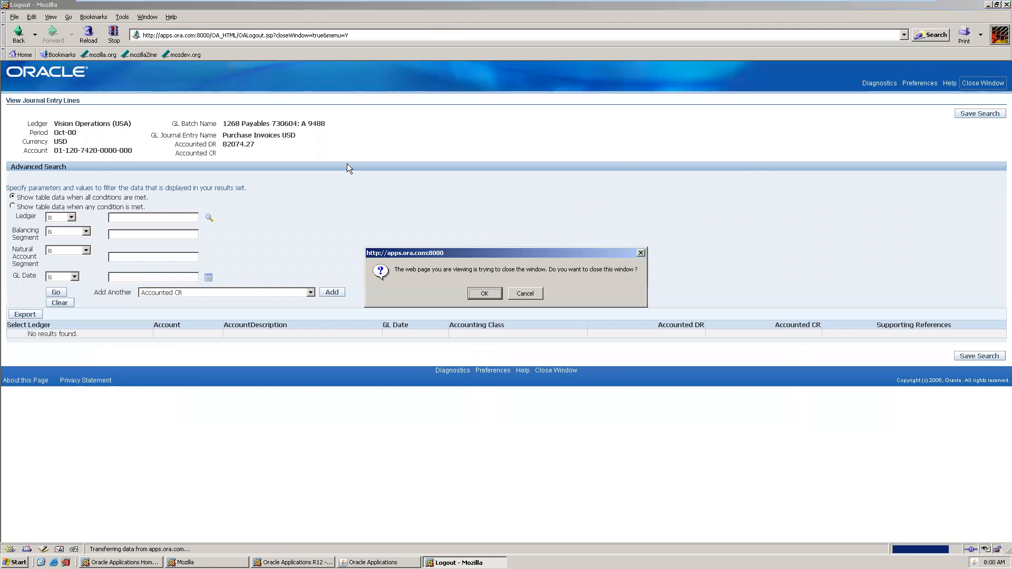
pyautogui.click(484, 293)
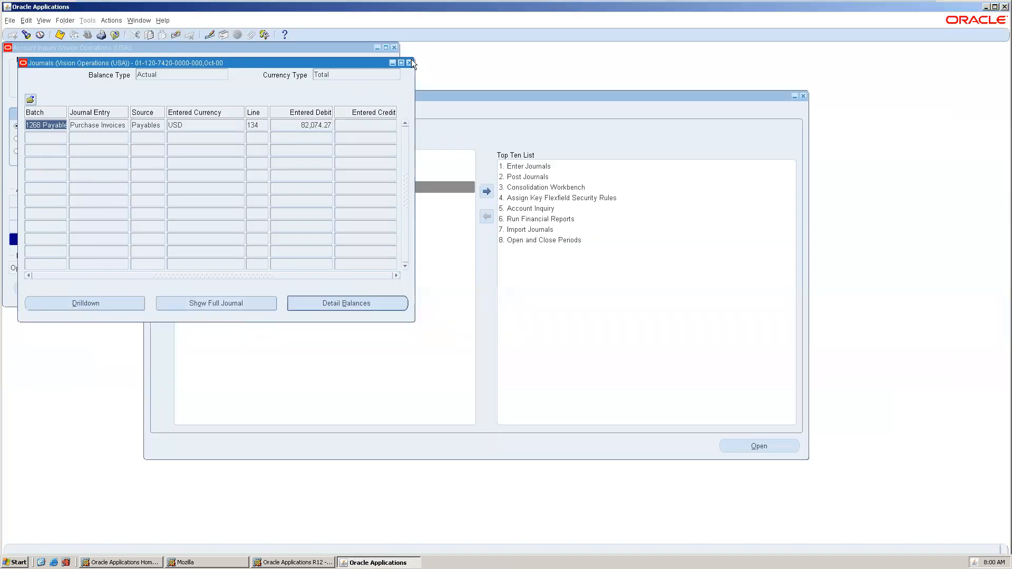
pyautogui.click(409, 63)
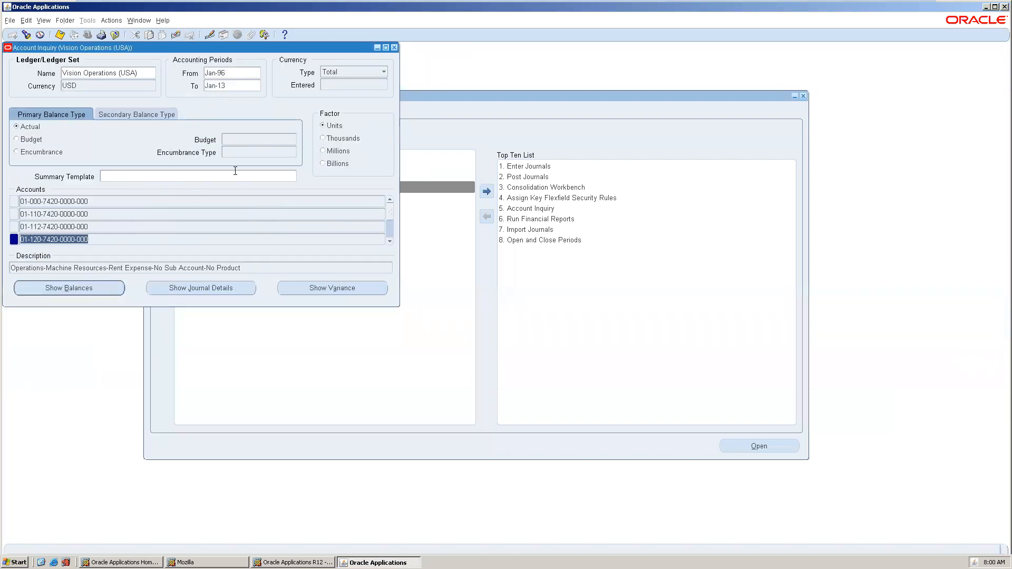
pyautogui.click(389, 231)
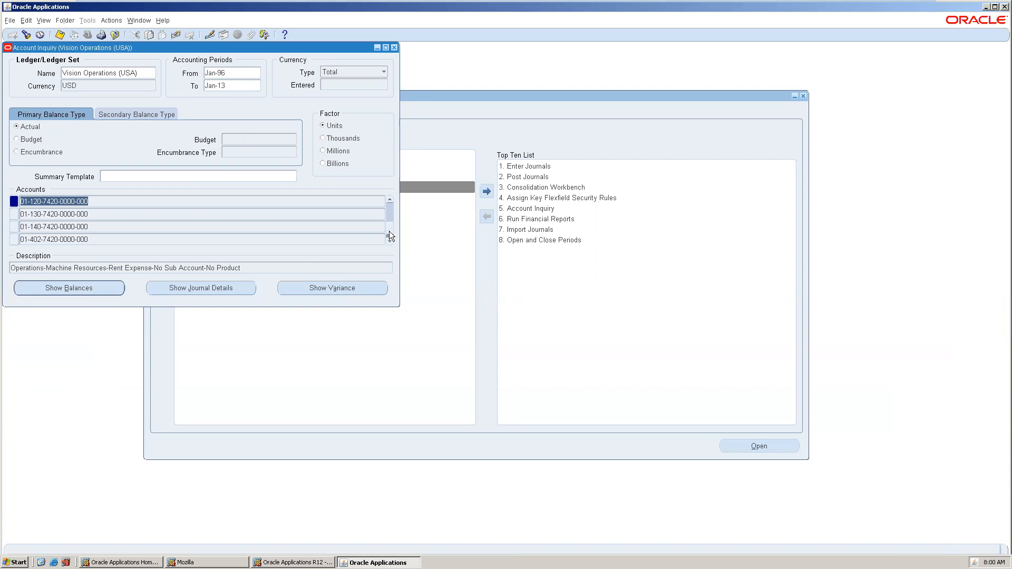
pyautogui.click(61, 238)
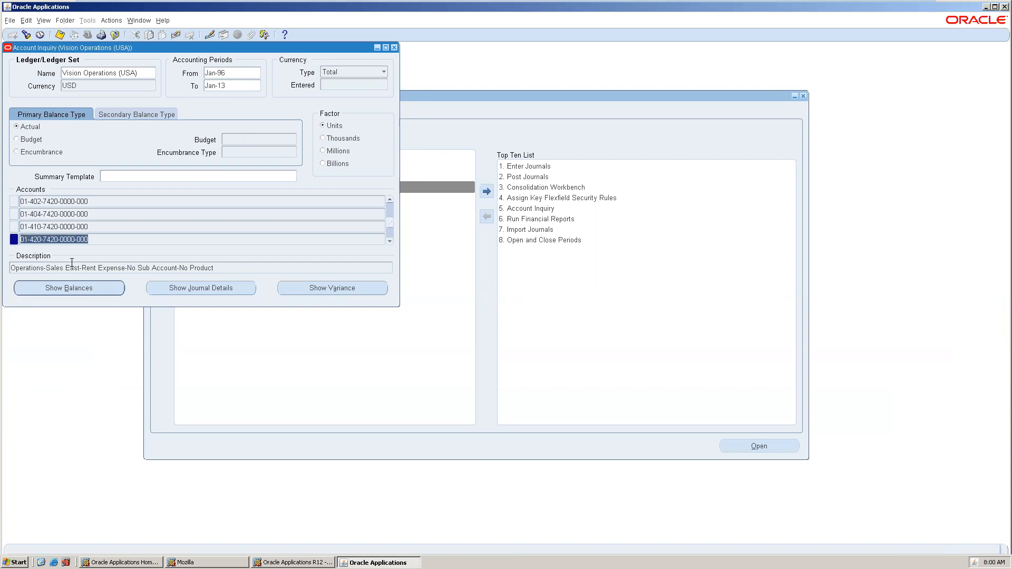
pyautogui.click(75, 285)
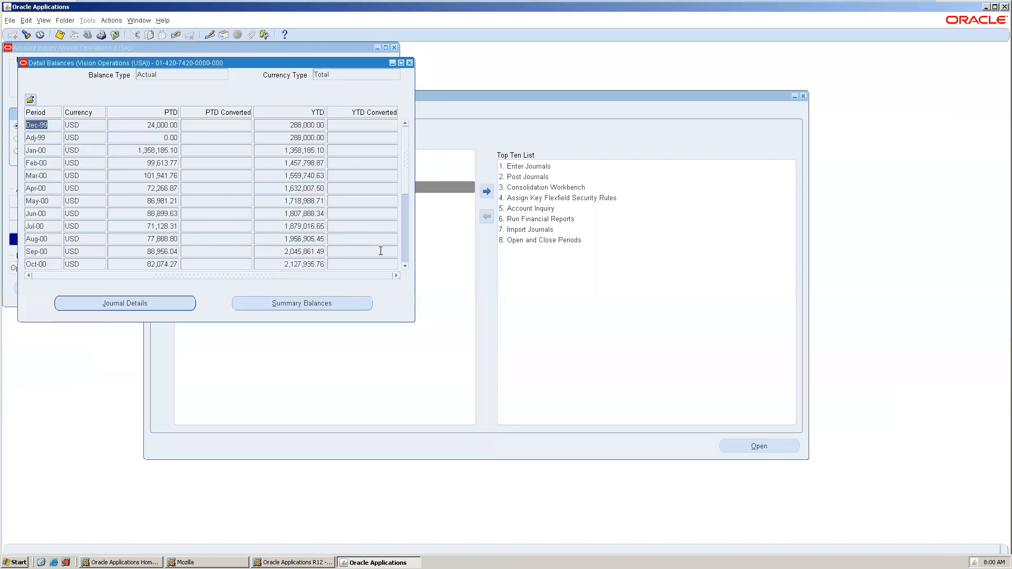
# Page through the balances to the 2008 periods.
pyautogui.click(402, 237)
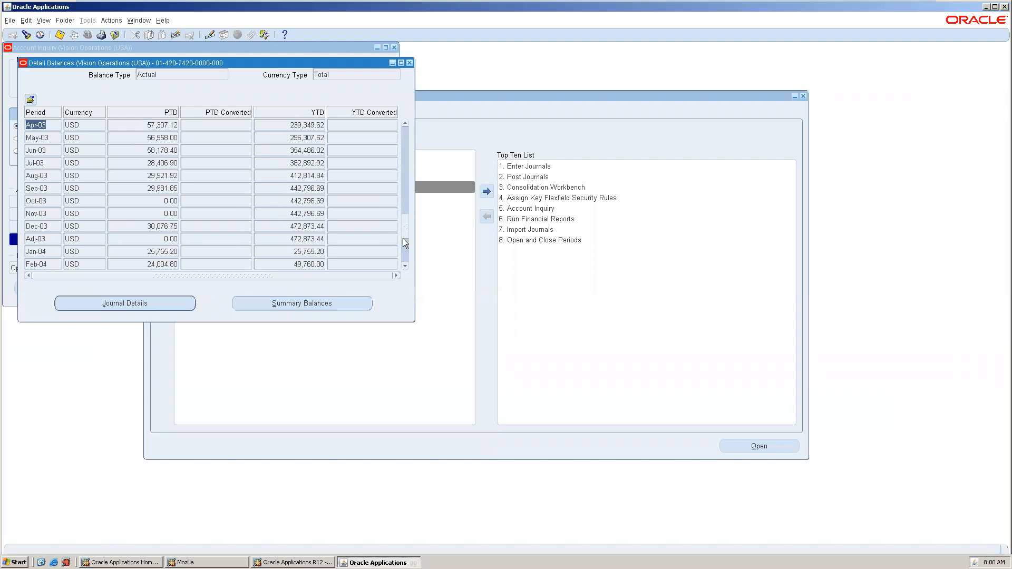
pyautogui.click(404, 249)
pyautogui.click(404, 254)
pyautogui.click(404, 257)
pyautogui.click(405, 258)
pyautogui.click(403, 257)
pyautogui.click(404, 259)
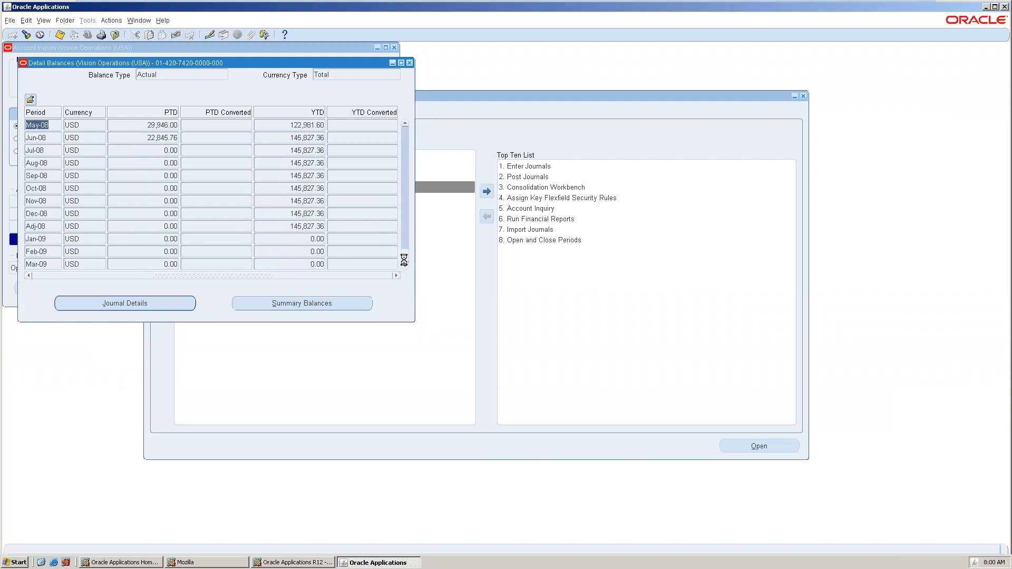
pyautogui.click(404, 259)
pyautogui.click(404, 205)
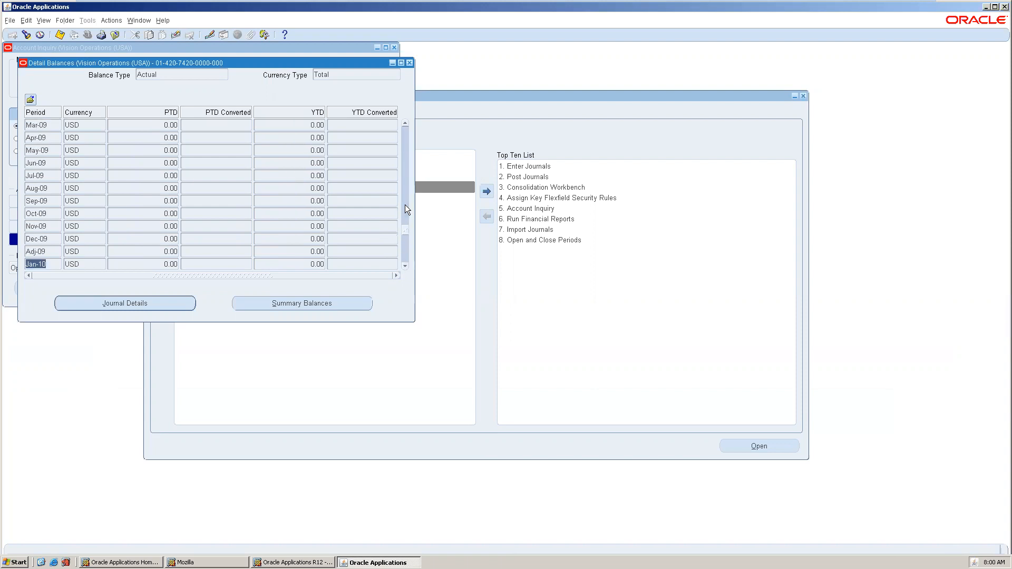
pyautogui.click(405, 210)
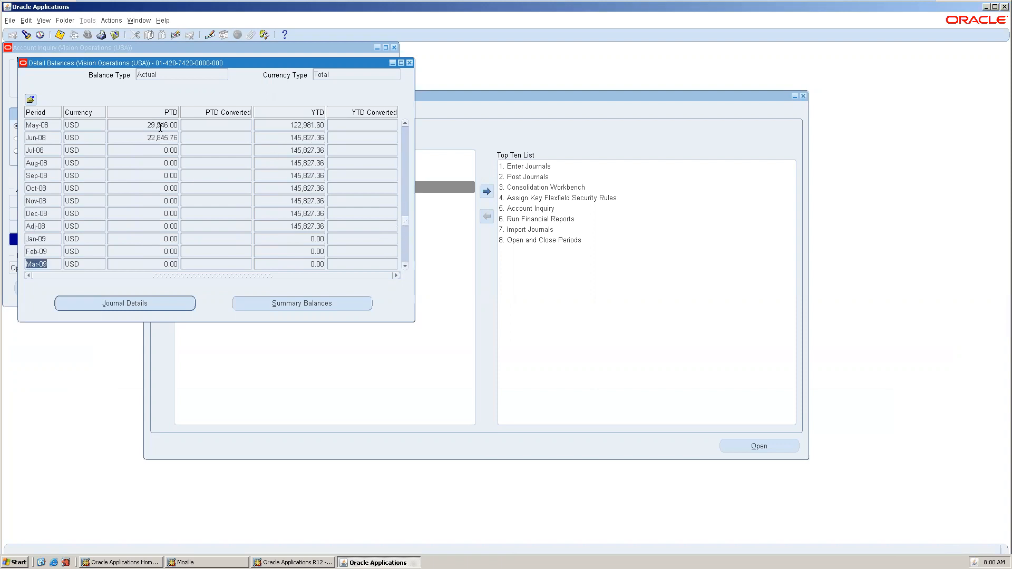
# List the Jun-08 journal lines and drill into the fourth line's subledger entries.
pyautogui.click(136, 137)
pyautogui.click(154, 305)
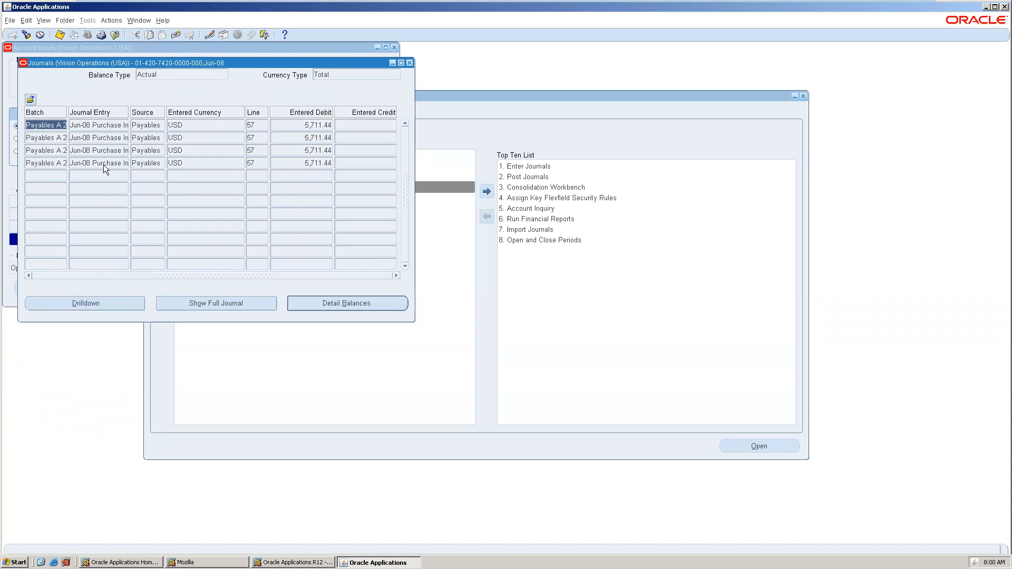
pyautogui.click(103, 164)
pyautogui.click(101, 304)
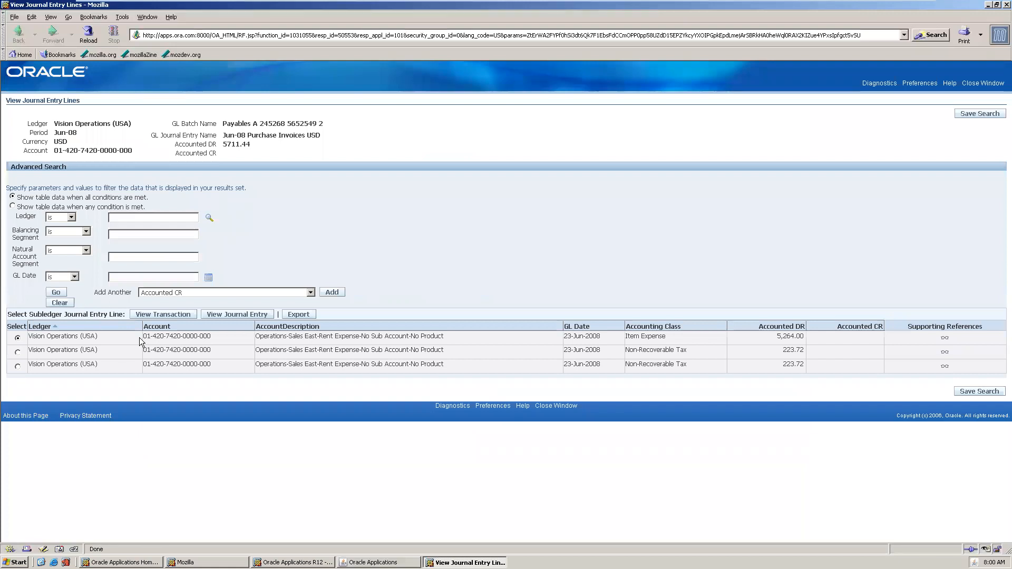
# Open the source transaction of the first subledger line: the 23-JUN-2008 Standard invoice for 142,786.00.
pyautogui.click(178, 315)
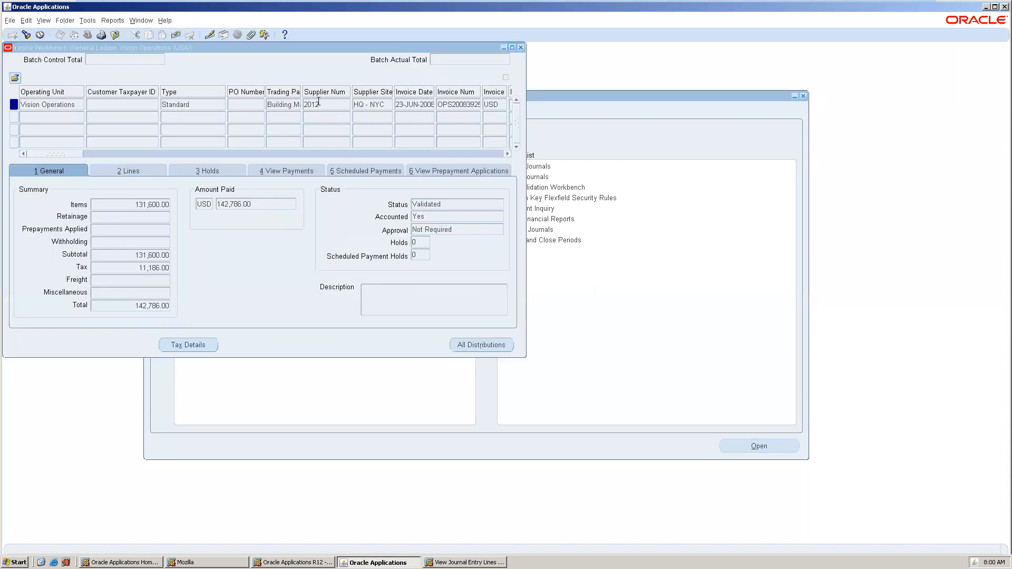
# Show the invoice's lines: the 131,600.00 Rent Expense item plus the 5,593.00, 0.00 and 5,593.00 tax lines.
pyautogui.moveTo(243, 46); pyautogui.dragTo(365, 100)
pyautogui.click(392, 158)
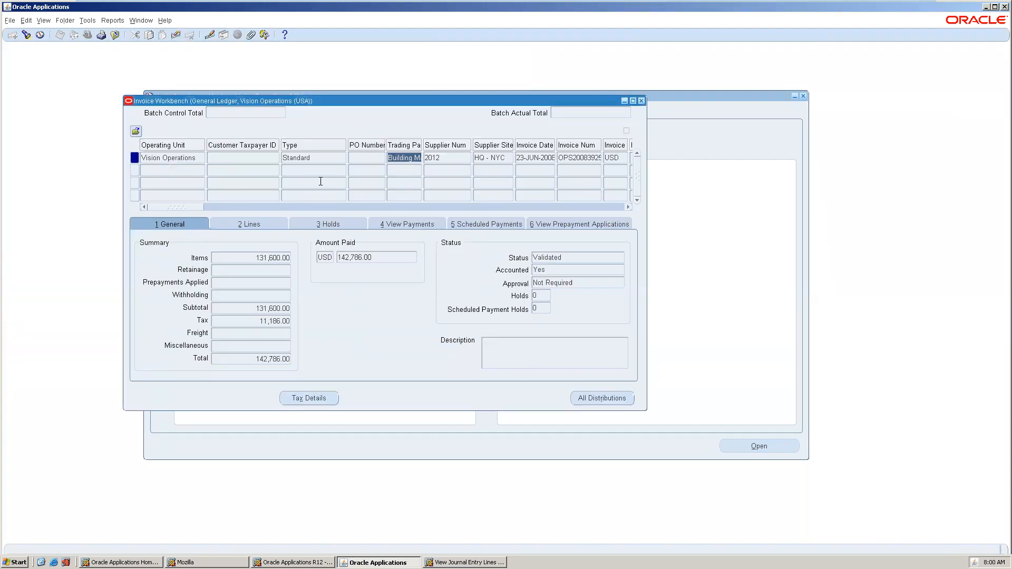
pyautogui.moveTo(188, 205); pyautogui.dragTo(106, 194)
pyautogui.click(238, 222)
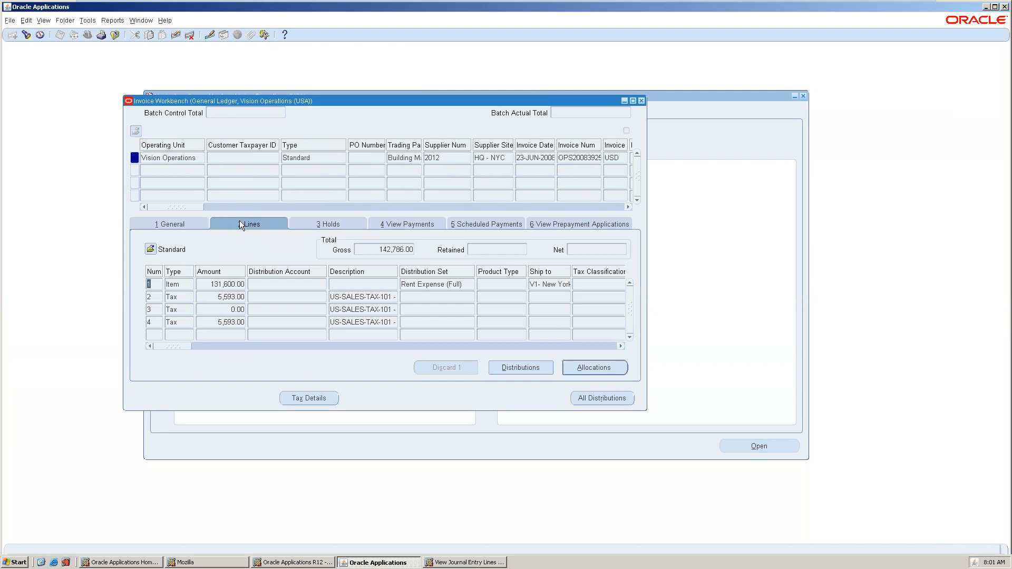
# Review the Rent Expense item line's distribution accounts, then close the Distributions window.
pyautogui.click(540, 369)
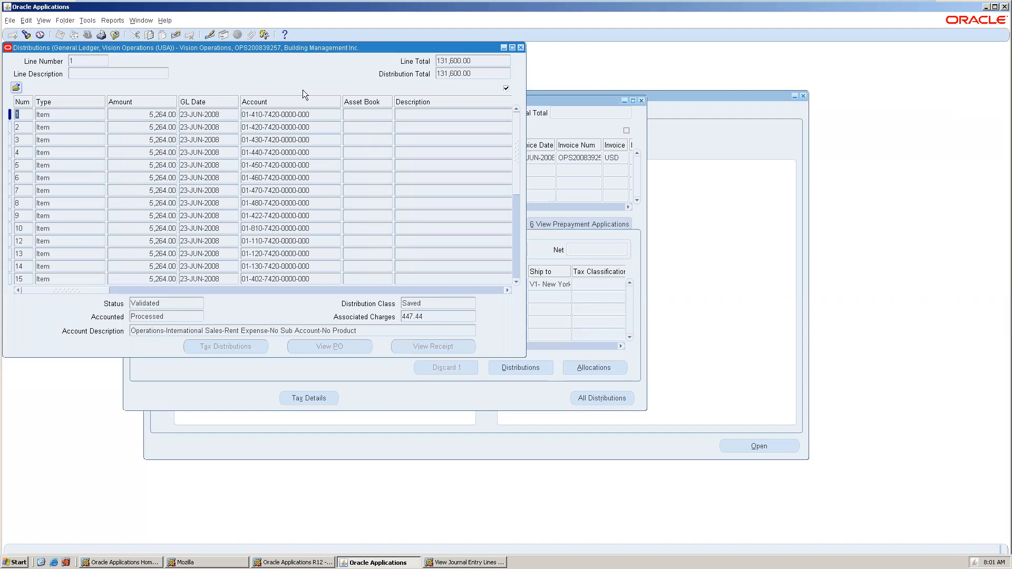
pyautogui.click(298, 114)
pyautogui.click(520, 48)
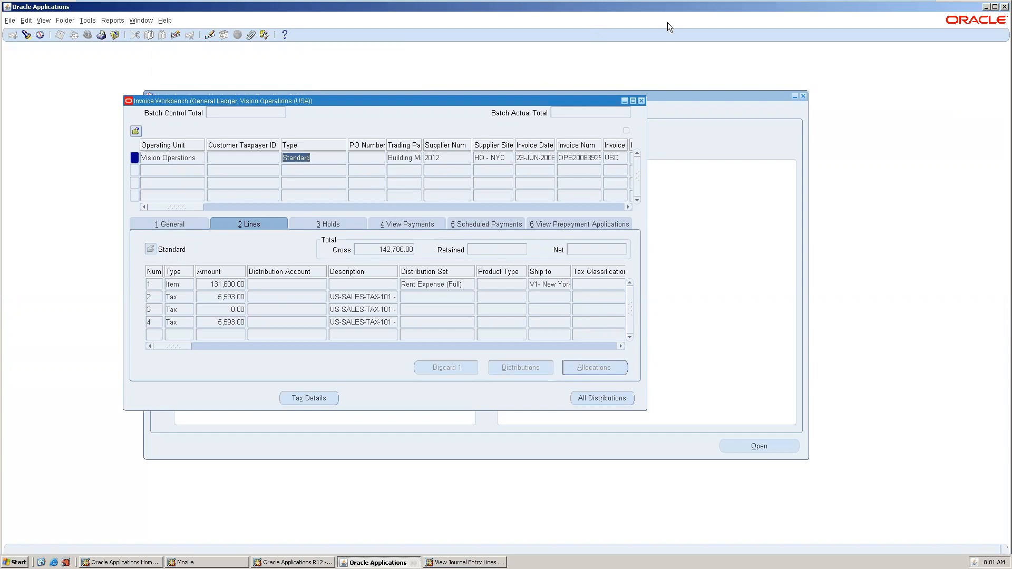
# Close the invoice and search Journal Inquiry for journals named %SR%.
pyautogui.click(642, 101)
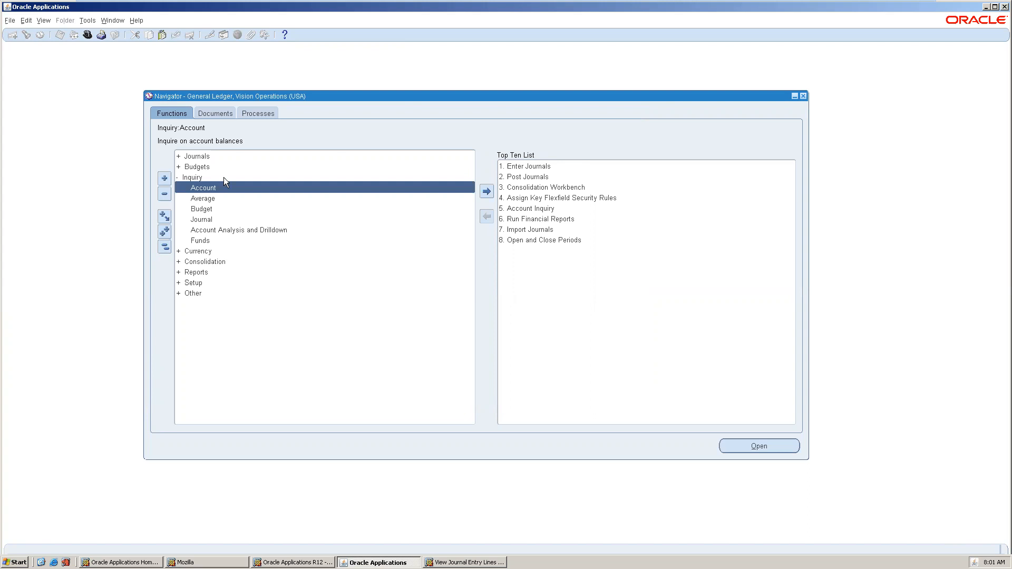
pyautogui.doubleClick(227, 222)
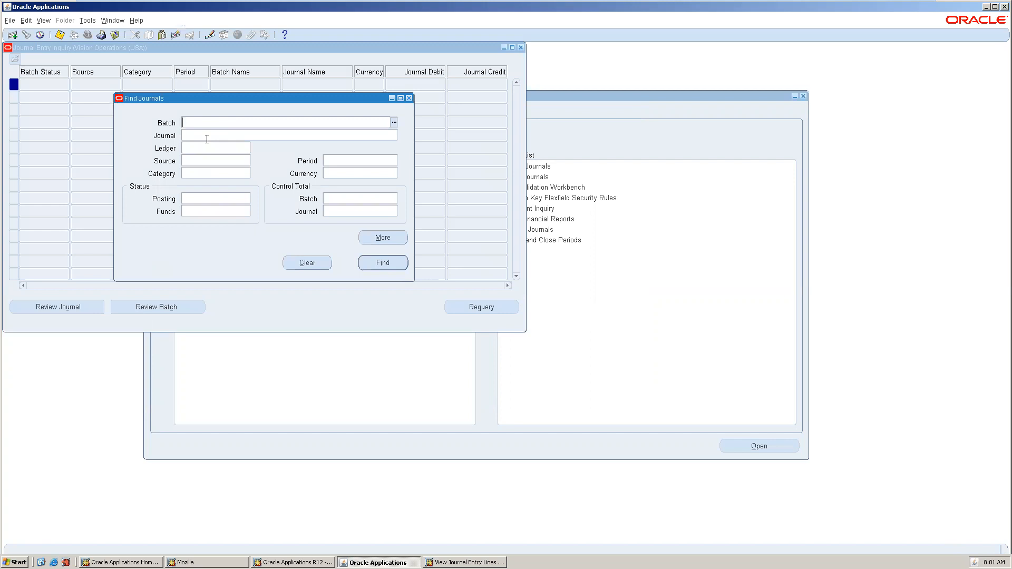
pyautogui.click(206, 134)
pyautogui.write('%SR%')
pyautogui.click(381, 258)
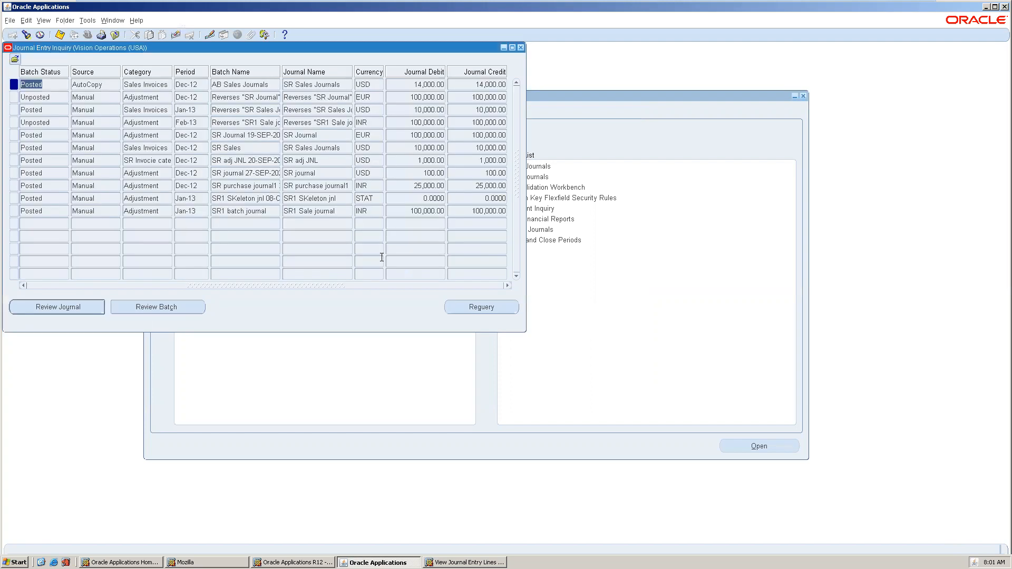
# Review the SR Journal reversal's lines and accounts, then close both inquiry windows.
pyautogui.click(257, 97)
pyautogui.click(83, 305)
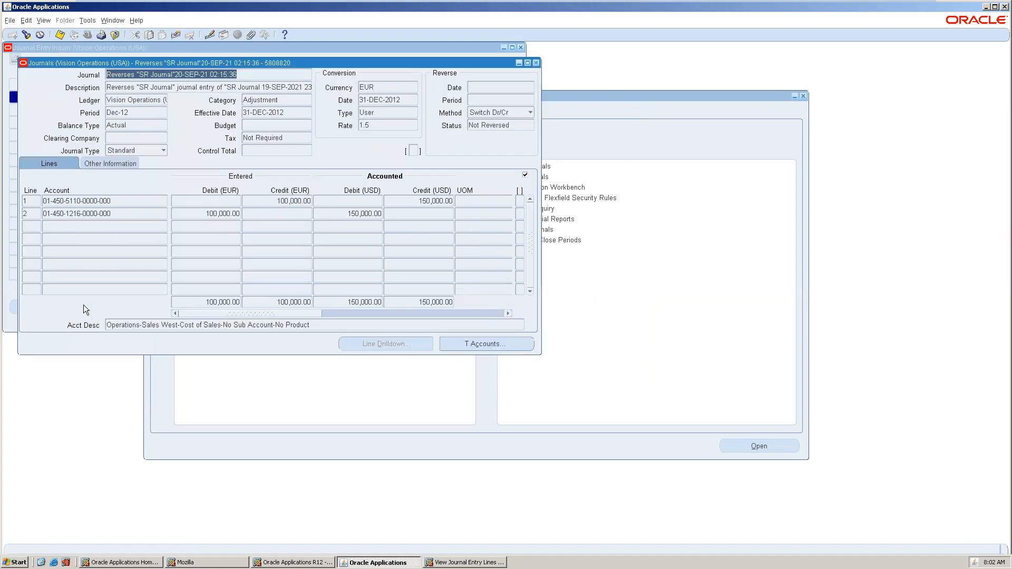
pyautogui.click(117, 204)
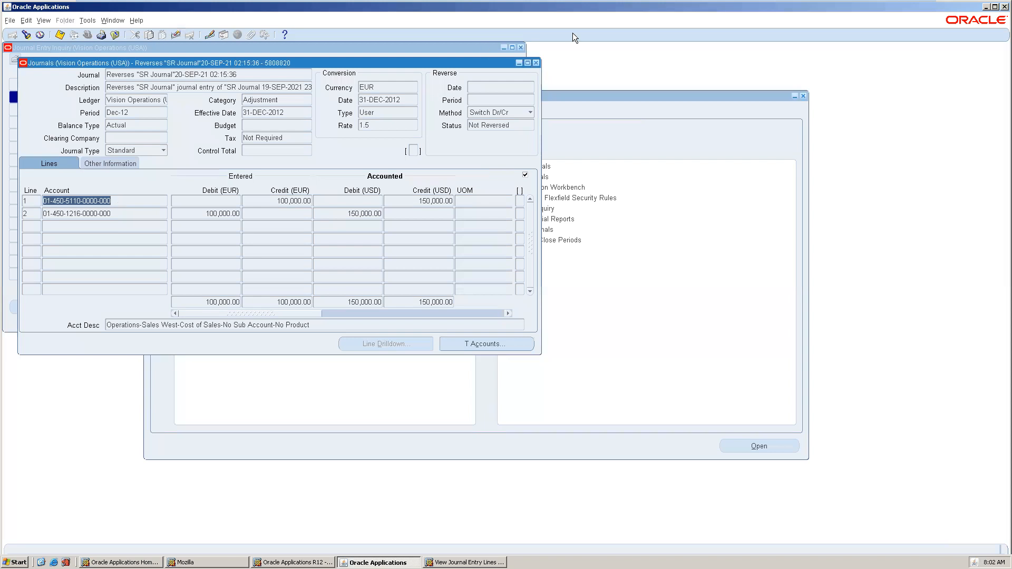
pyautogui.click(535, 63)
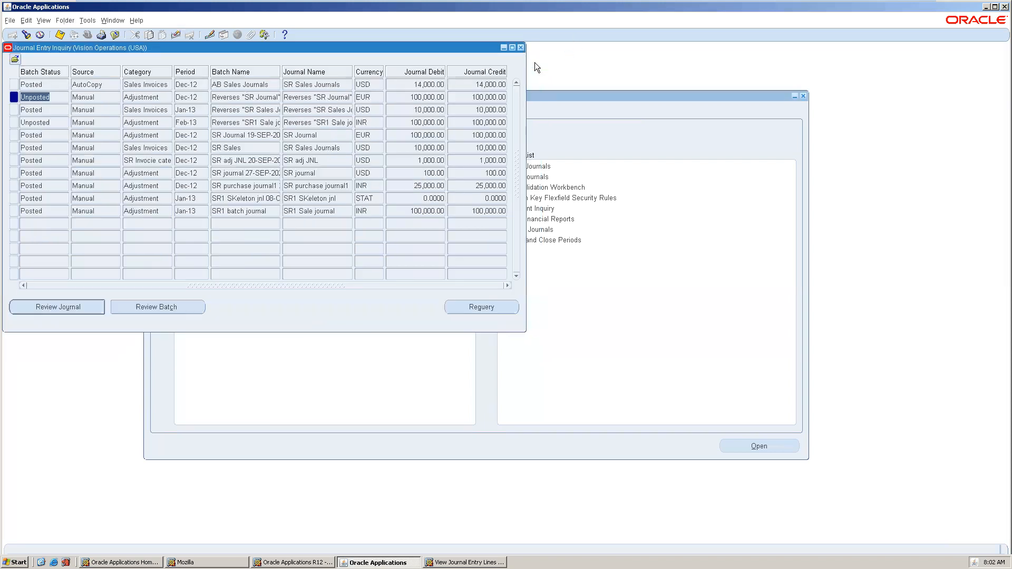
pyautogui.click(520, 48)
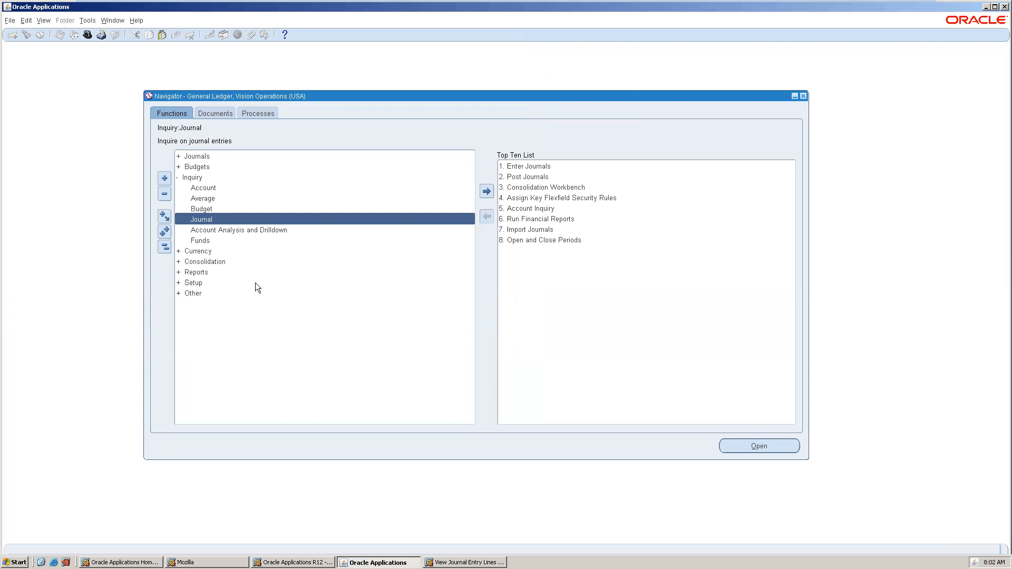
# Expand Reports > Consolidation > Define to list Consolidation and Consolidation Set.
pyautogui.doubleClick(209, 268)
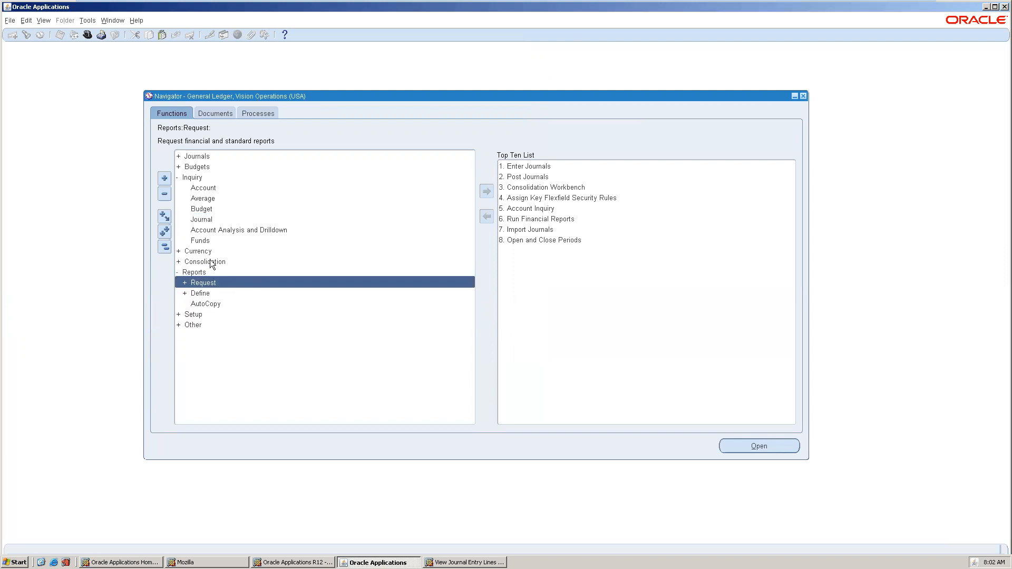
pyautogui.doubleClick(210, 260)
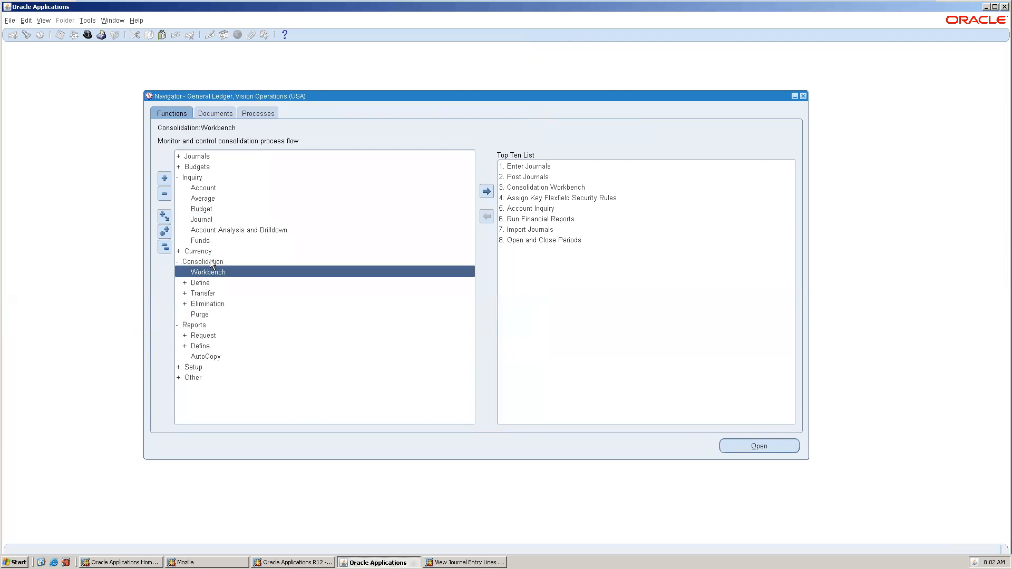
pyautogui.doubleClick(225, 283)
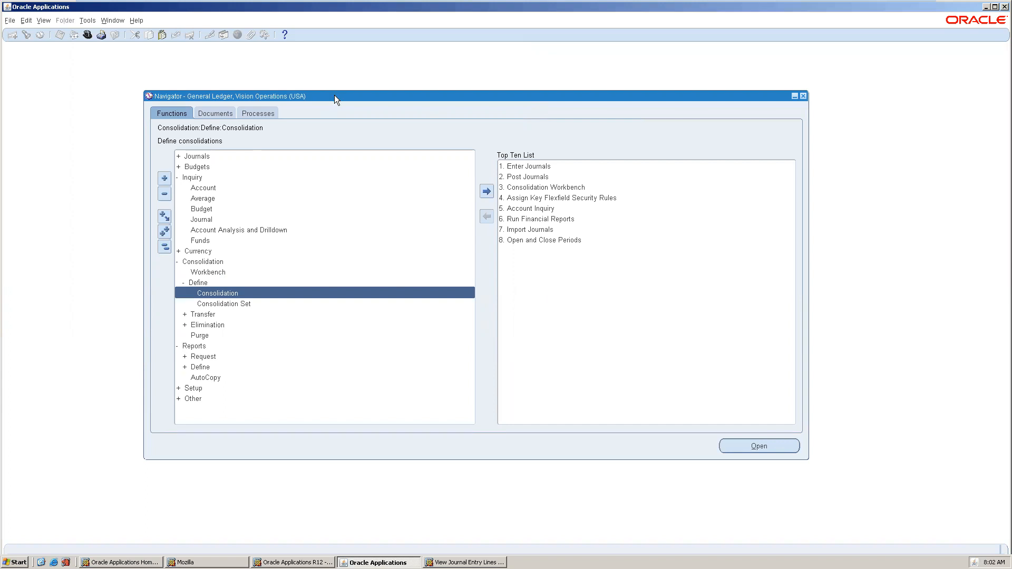
pyautogui.moveTo(334, 95); pyautogui.dragTo(335, 82)
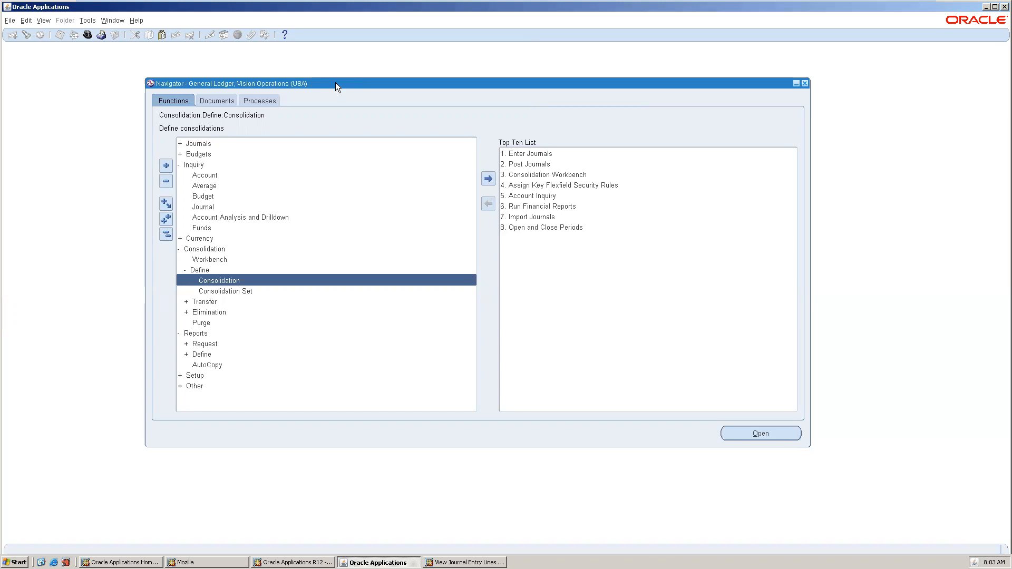
# Query the Distribution to Corporate consolidation and confirm Vision Distribution into Vision Corporation (UK), Balances method.
pyautogui.doubleClick(325, 280)
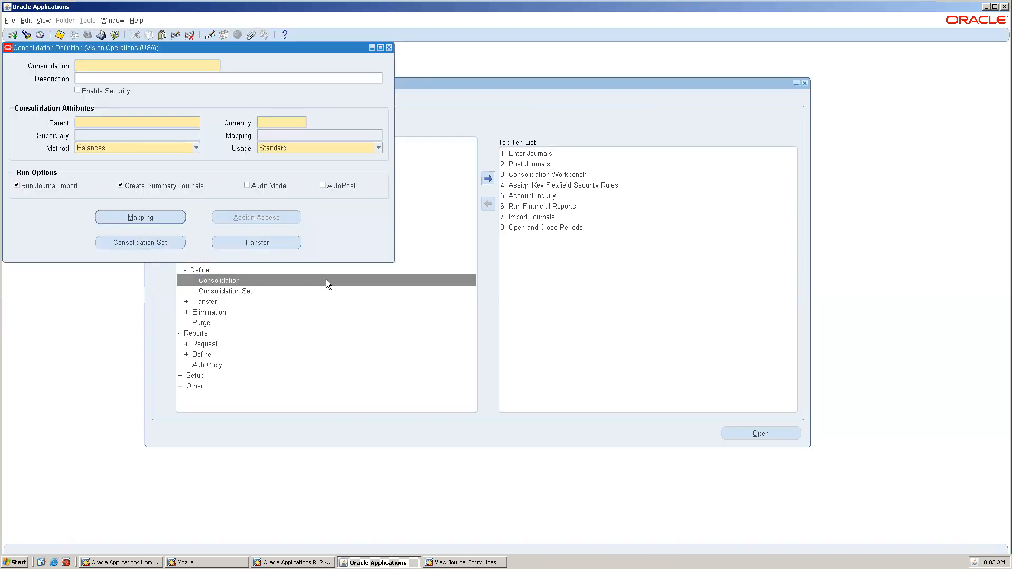
pyautogui.moveTo(240, 46); pyautogui.dragTo(452, 105)
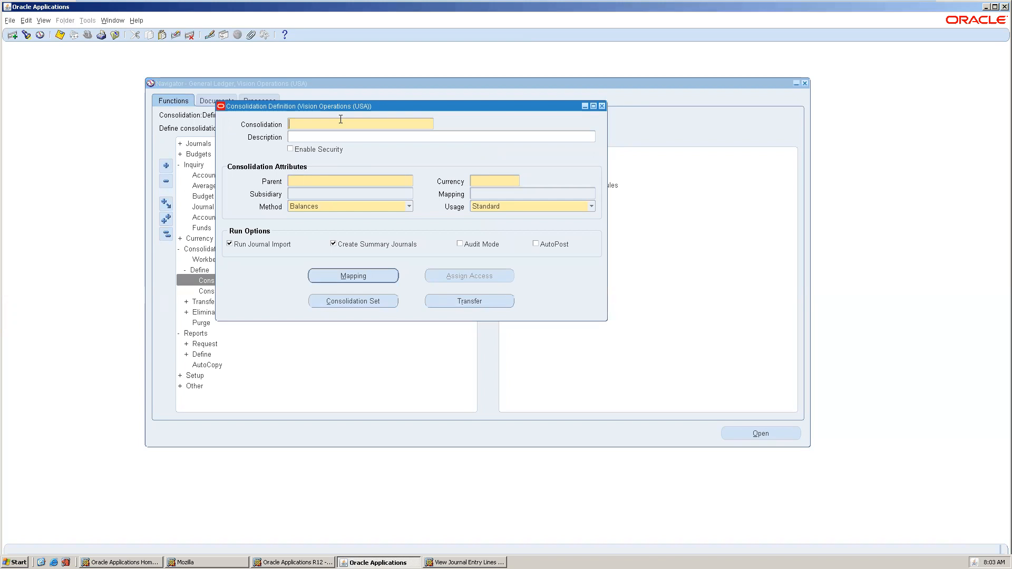
pyautogui.press('F11')
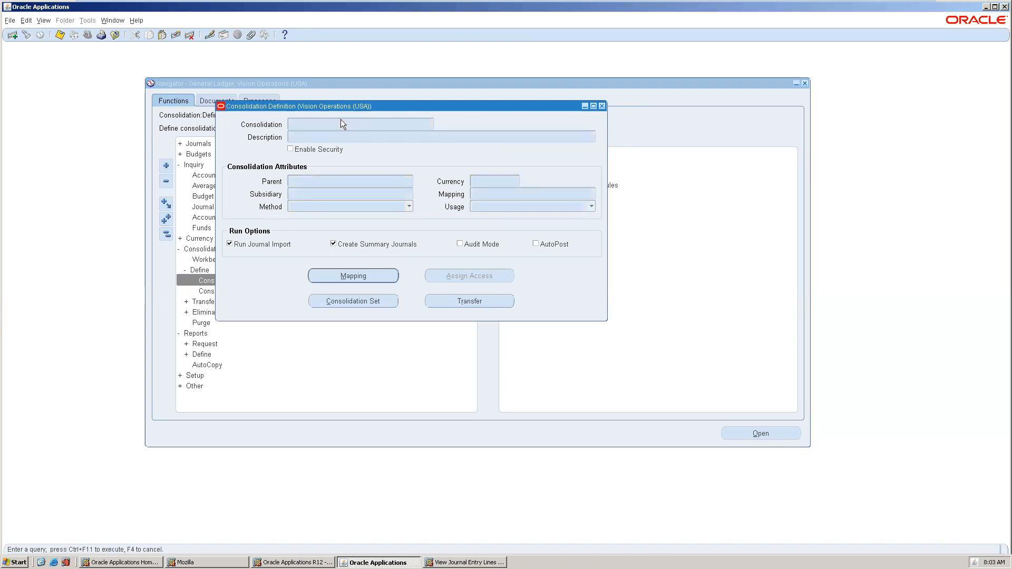
pyautogui.hotkey('ctrl', 'F11')
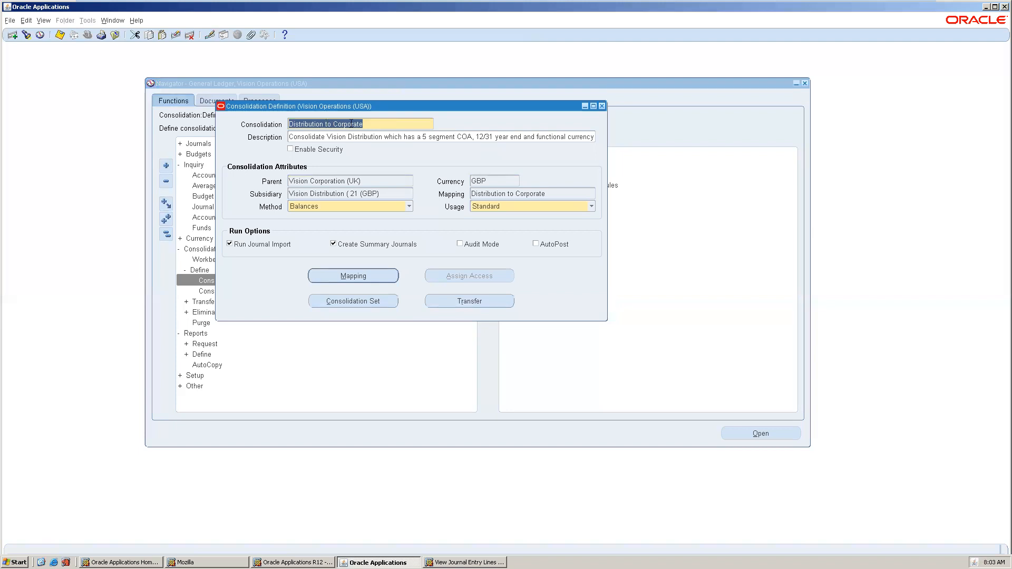
pyautogui.click(338, 182)
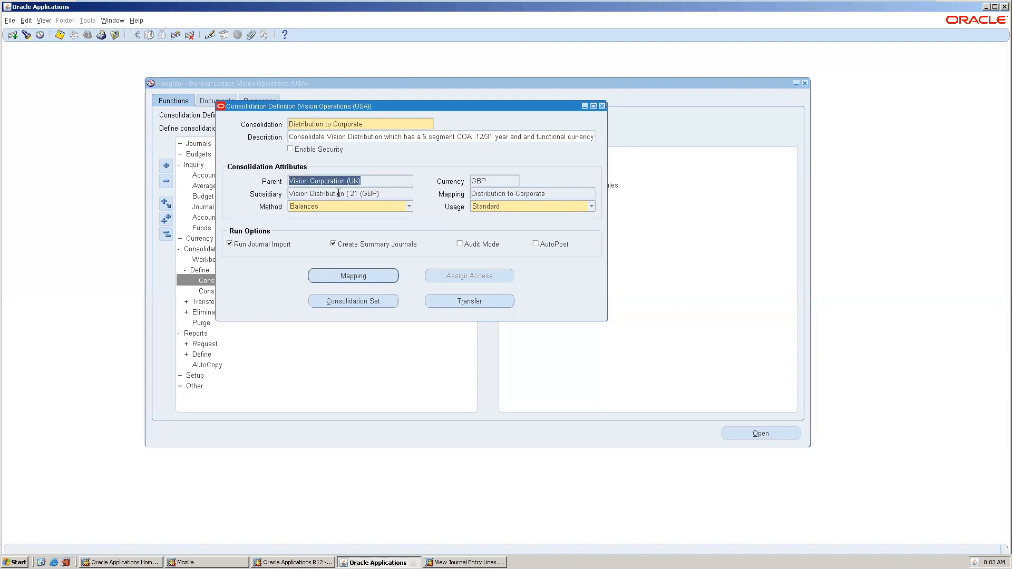
pyautogui.click(339, 193)
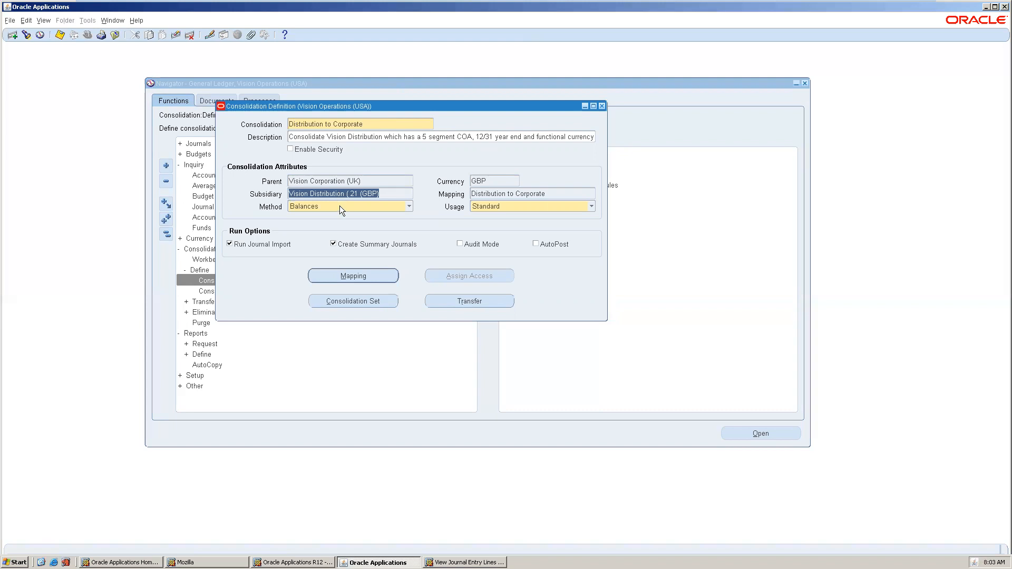
pyautogui.click(340, 206)
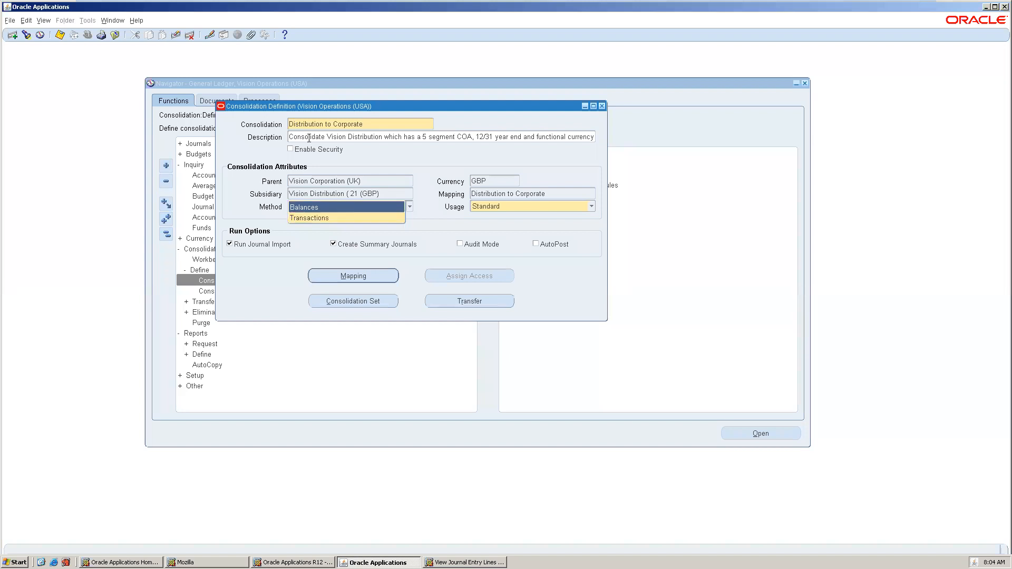
pyautogui.click(330, 207)
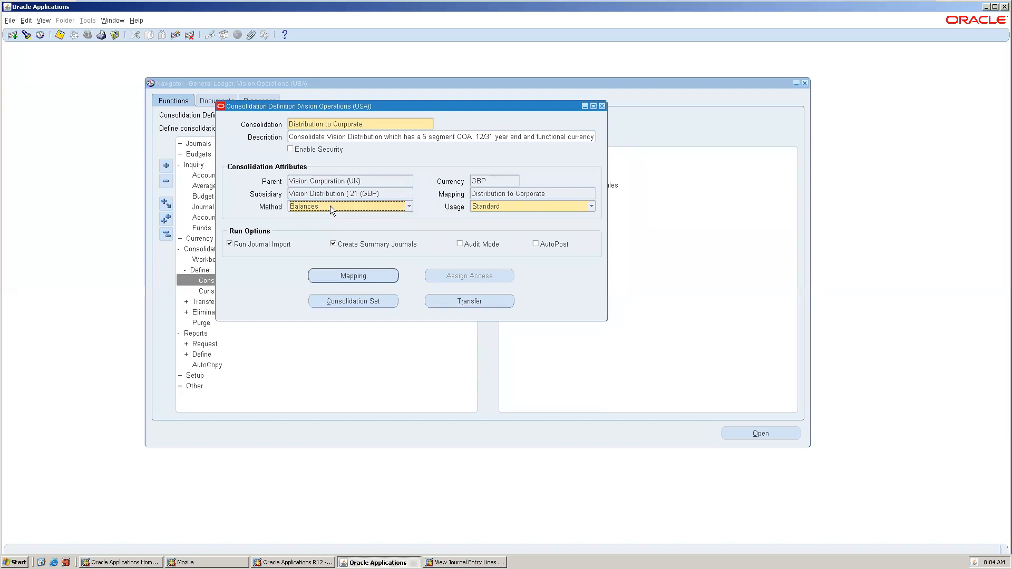
# Review the mapping's segment rules, including the Intercompany source value 00, then close them.
pyautogui.click(373, 279)
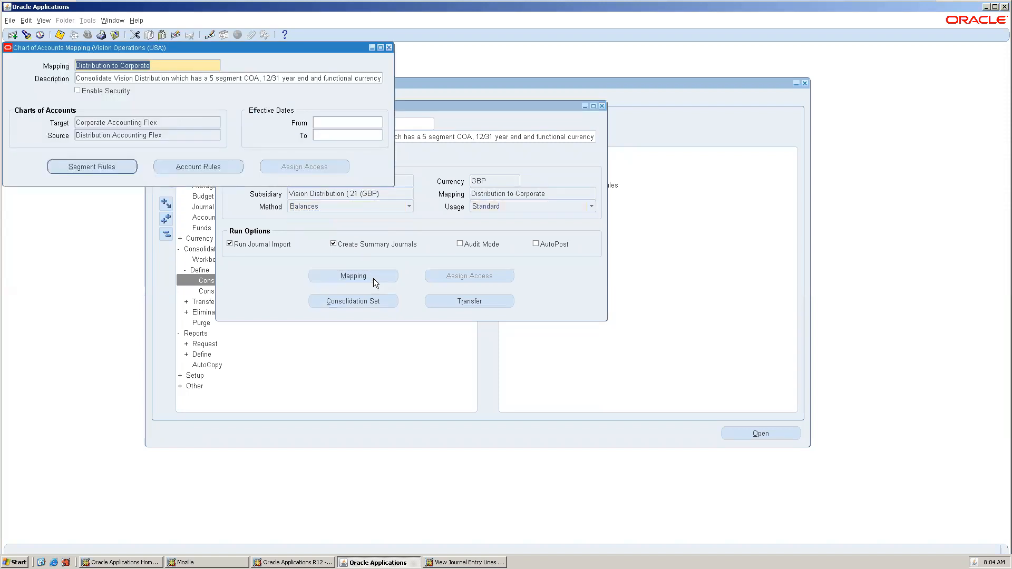
pyautogui.click(121, 170)
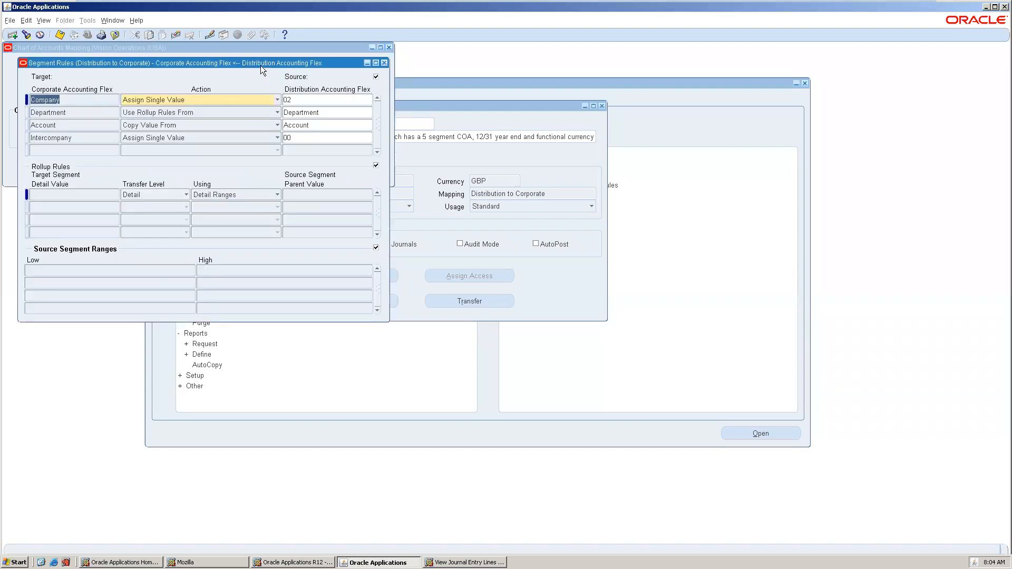
pyautogui.moveTo(261, 61); pyautogui.dragTo(416, 146)
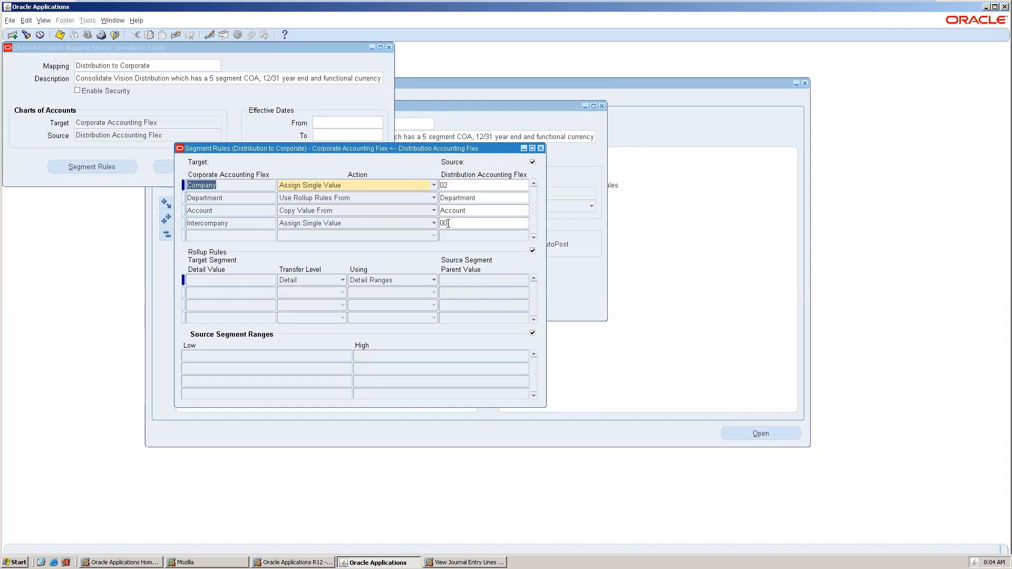
pyautogui.click(455, 222)
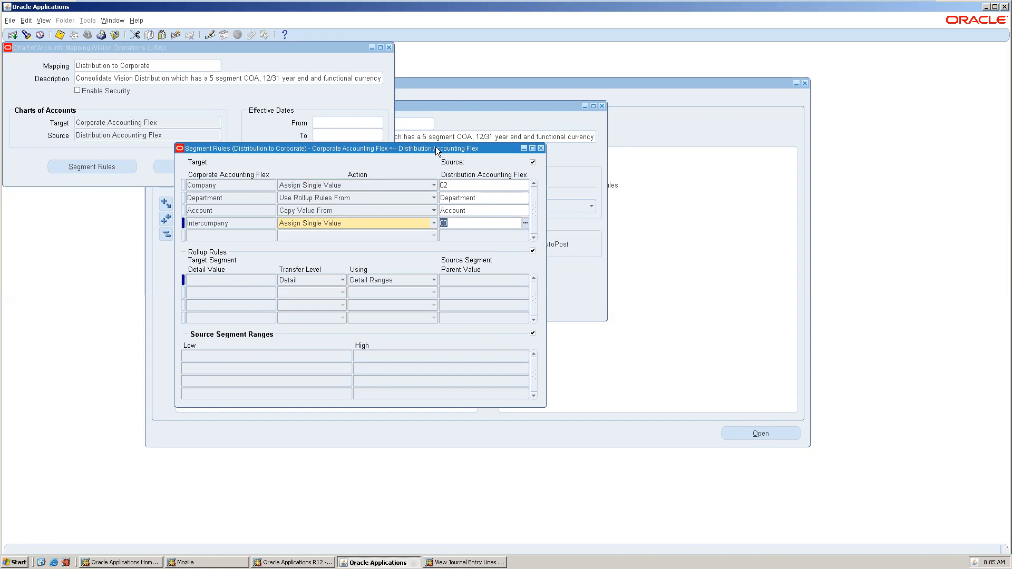
pyautogui.click(541, 149)
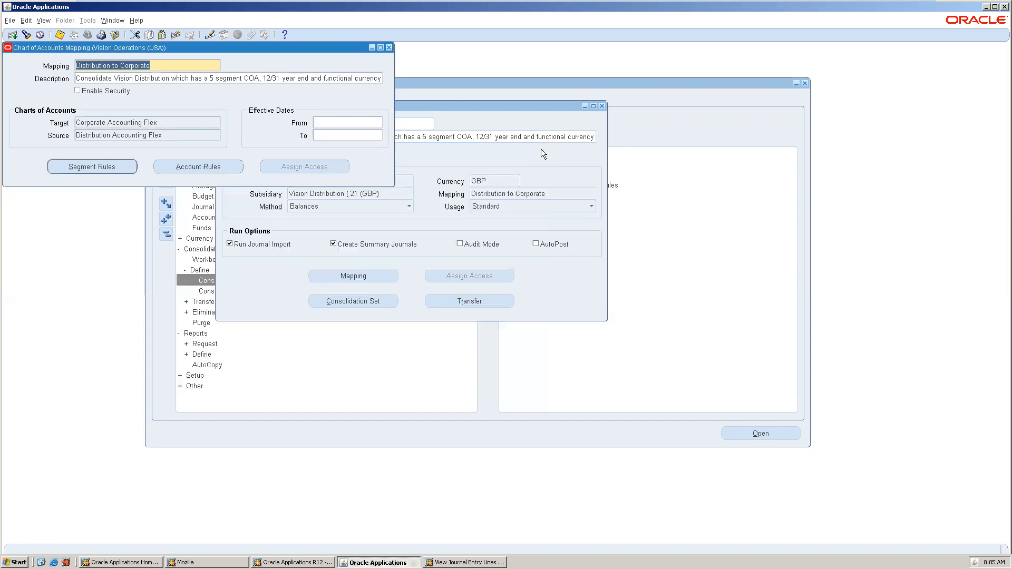
# Check the mapping's account rules, dismissing the range prompt and the no-records message.
pyautogui.click(210, 164)
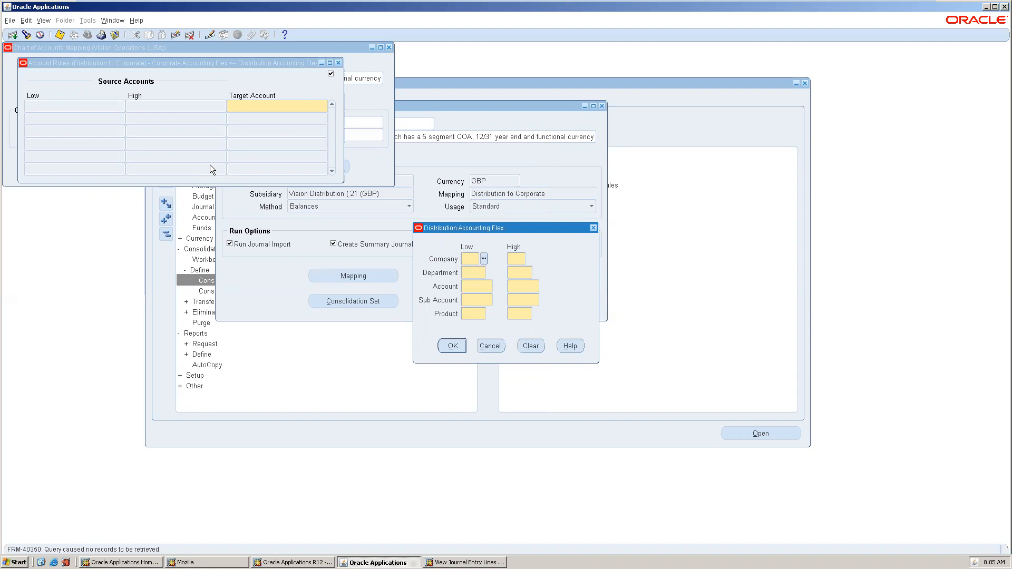
pyautogui.click(496, 347)
pyautogui.click(495, 346)
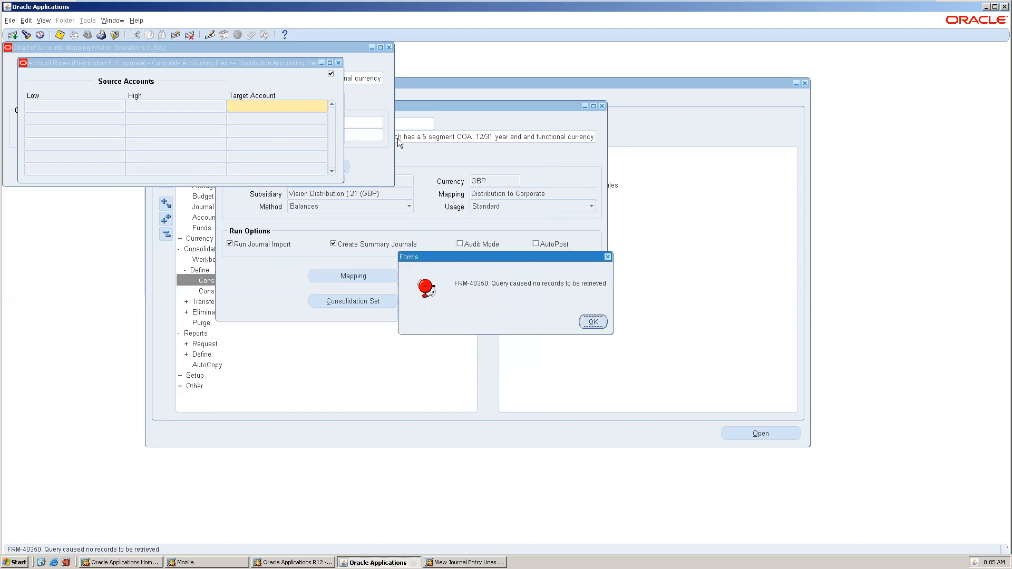
pyautogui.click(593, 322)
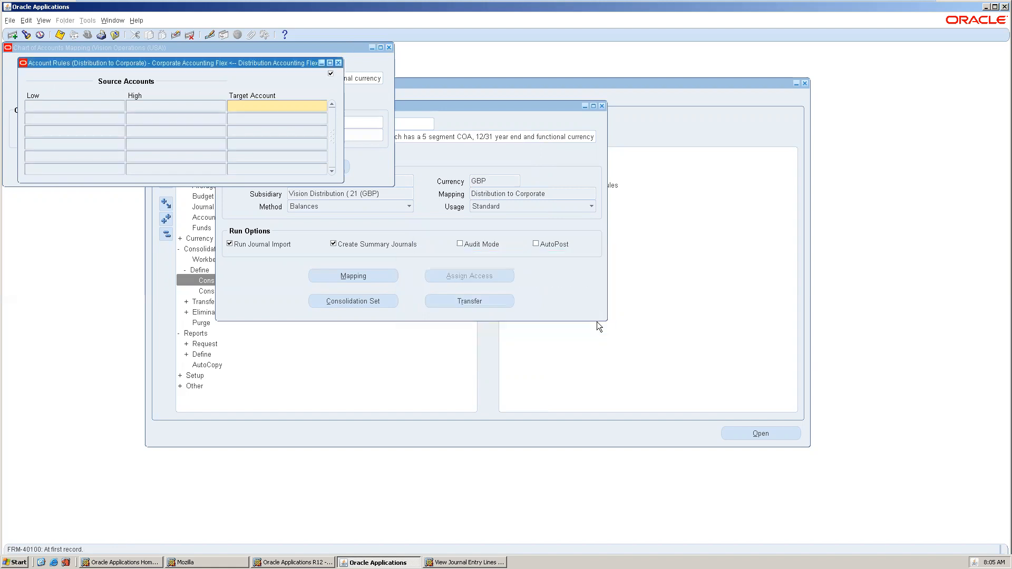
pyautogui.click(332, 63)
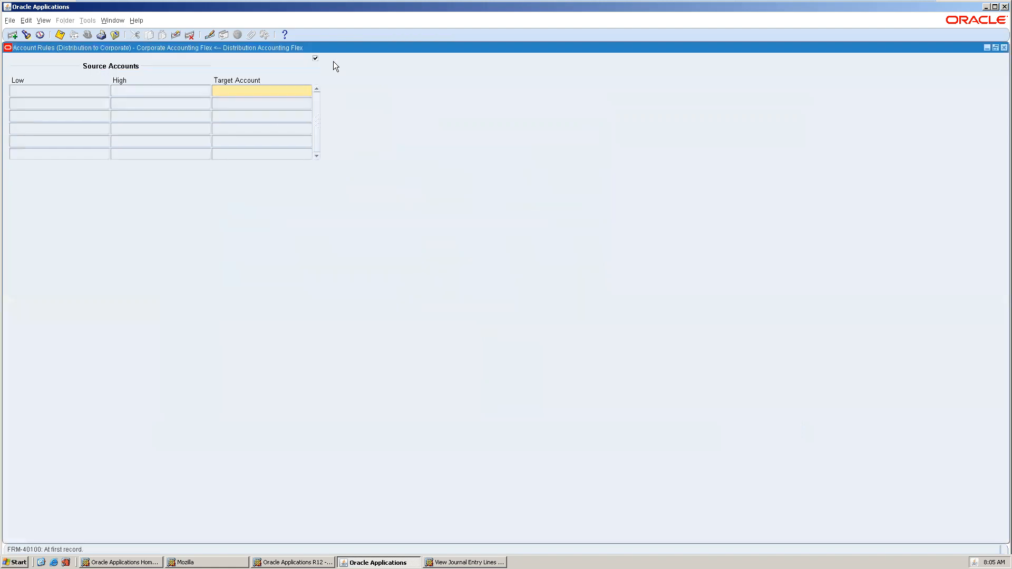
# Close the Account Rules, Mapping and Consolidation Definition windows.
pyautogui.click(1003, 48)
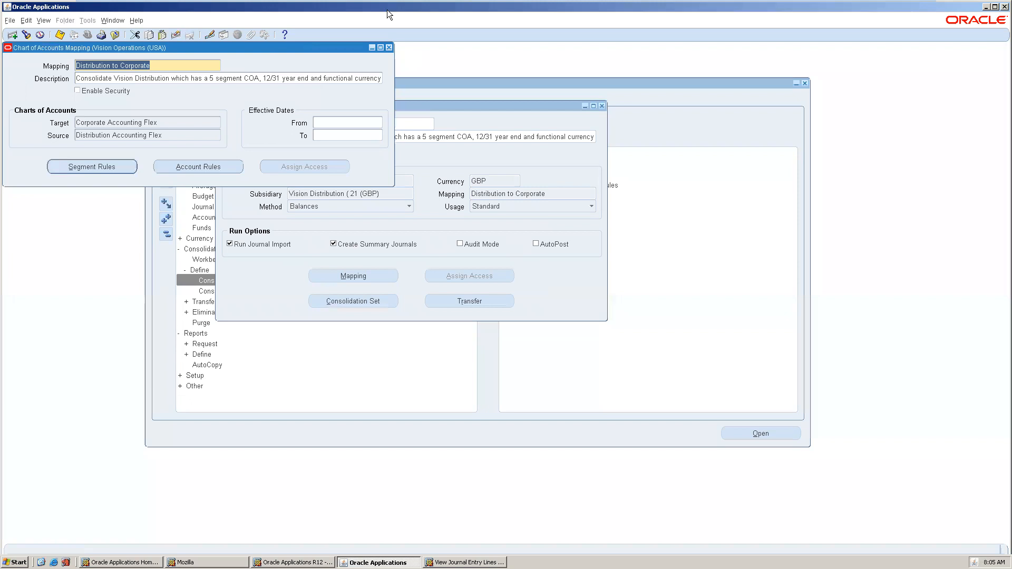
pyautogui.click(388, 48)
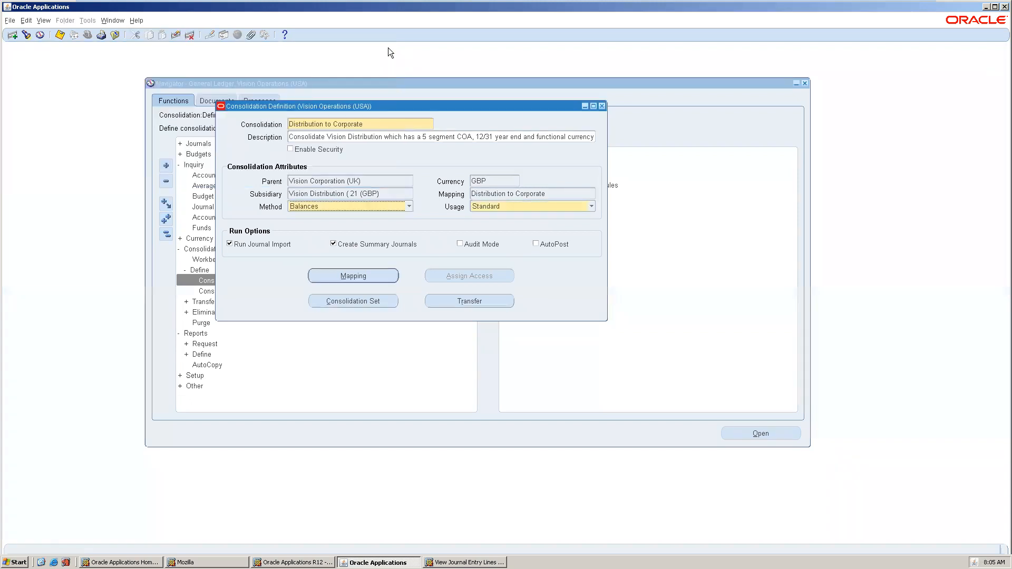
pyautogui.click(602, 107)
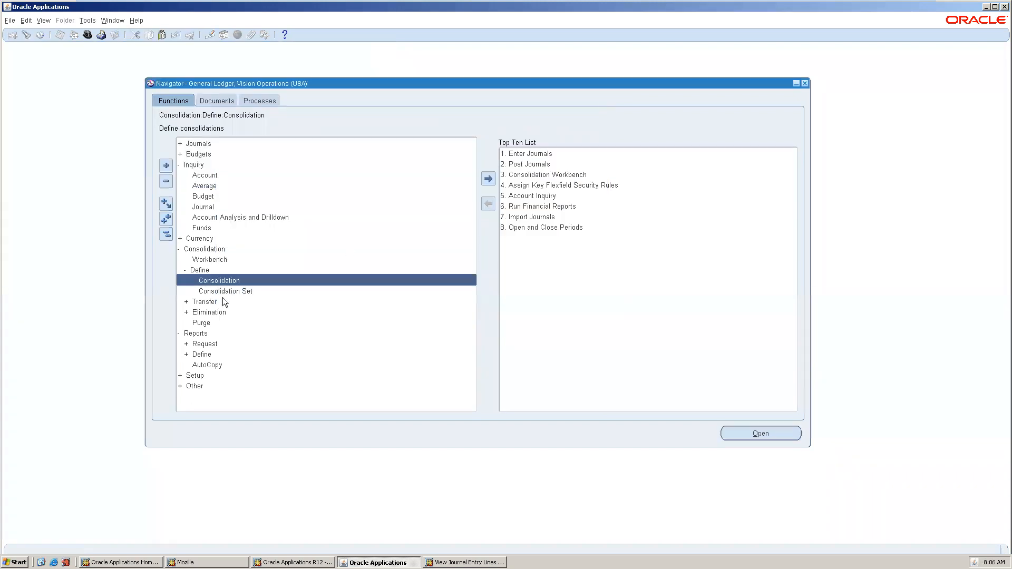
# Query the Vision ADB Holdings consolidation set and view its consolidation's definition.
pyautogui.doubleClick(226, 293)
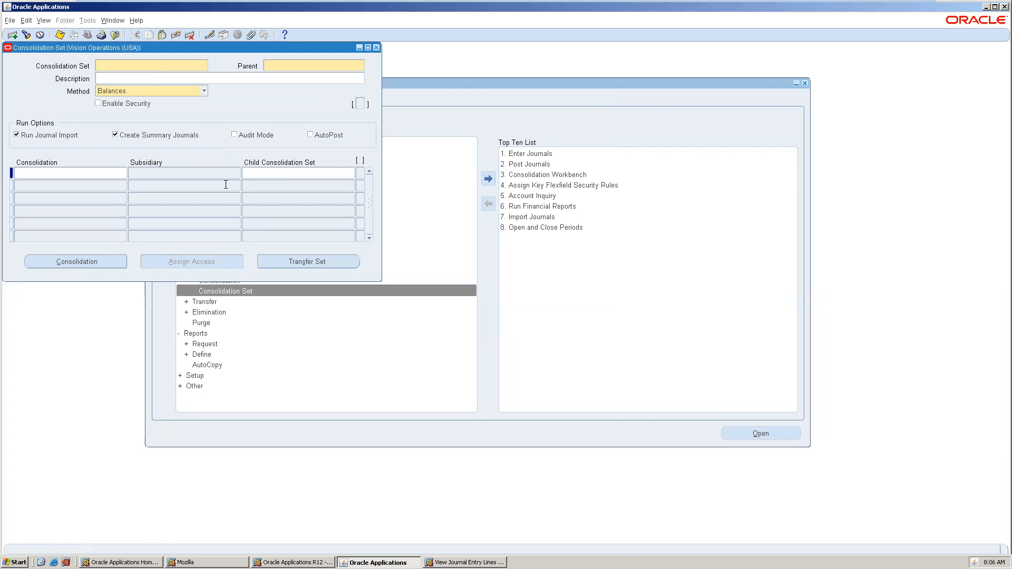
pyautogui.press('F11')
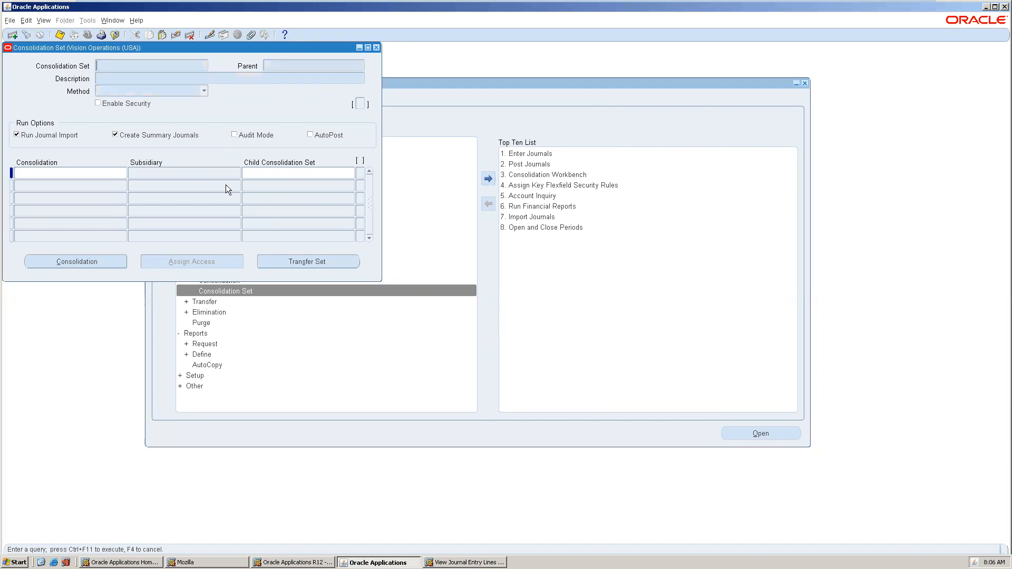
pyautogui.hotkey('ctrl', 'F11')
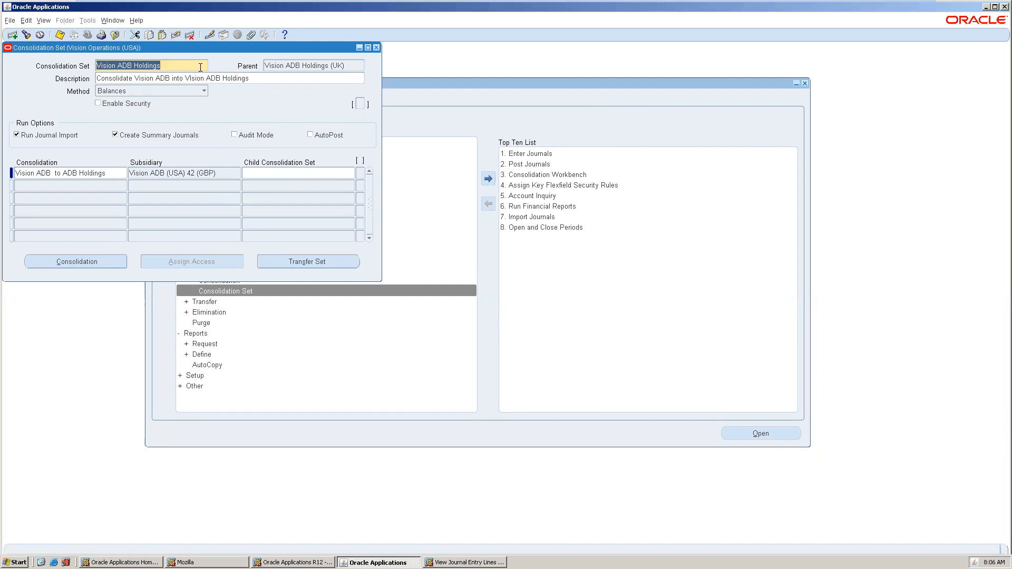
pyautogui.moveTo(198, 47); pyautogui.dragTo(344, 108)
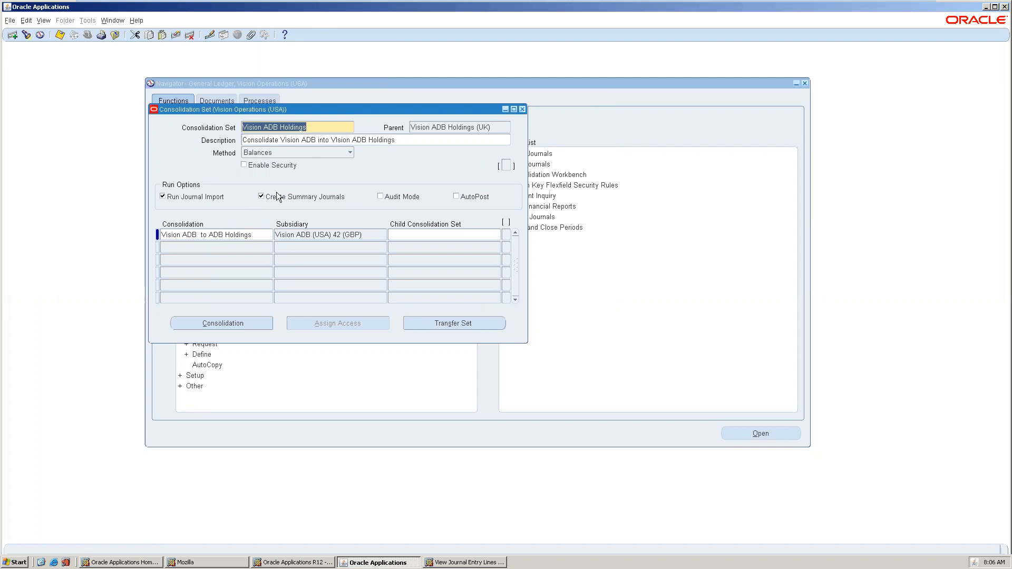
pyautogui.click(244, 319)
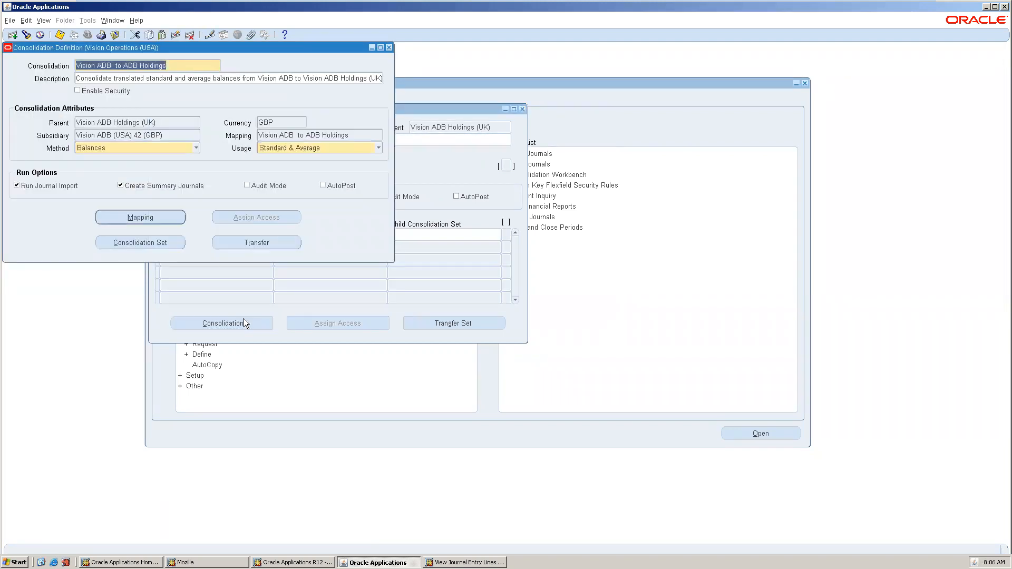
pyautogui.click(390, 47)
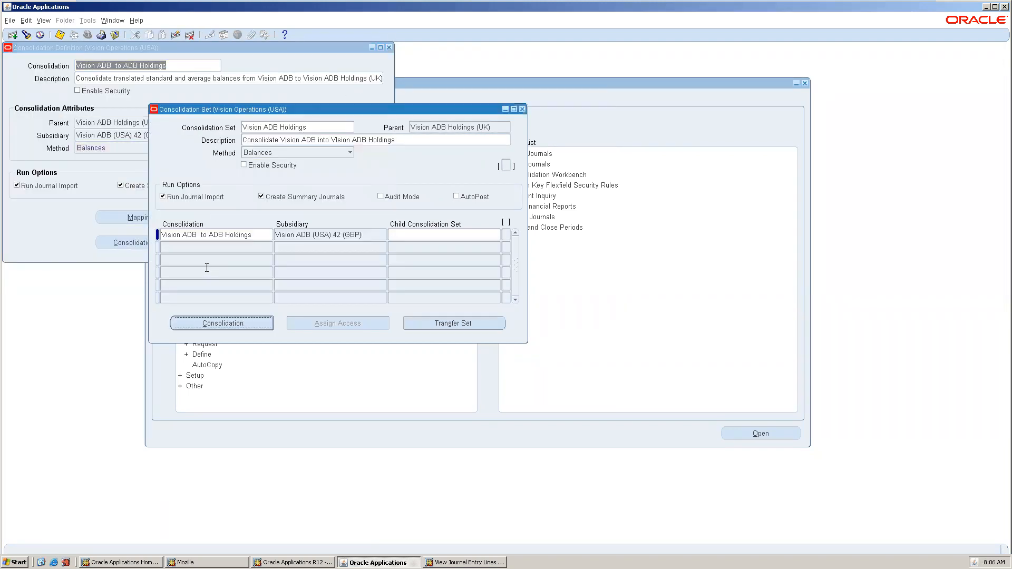
# Try adding a consolidation row, which is rejected as a duplicate, then close both forms without saving.
pyautogui.click(212, 246)
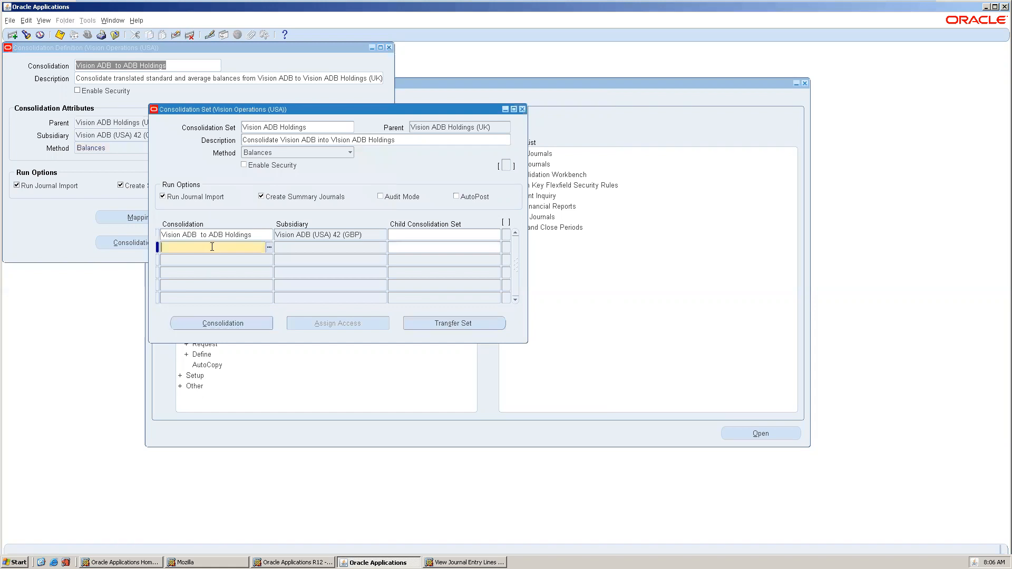
pyautogui.click(269, 248)
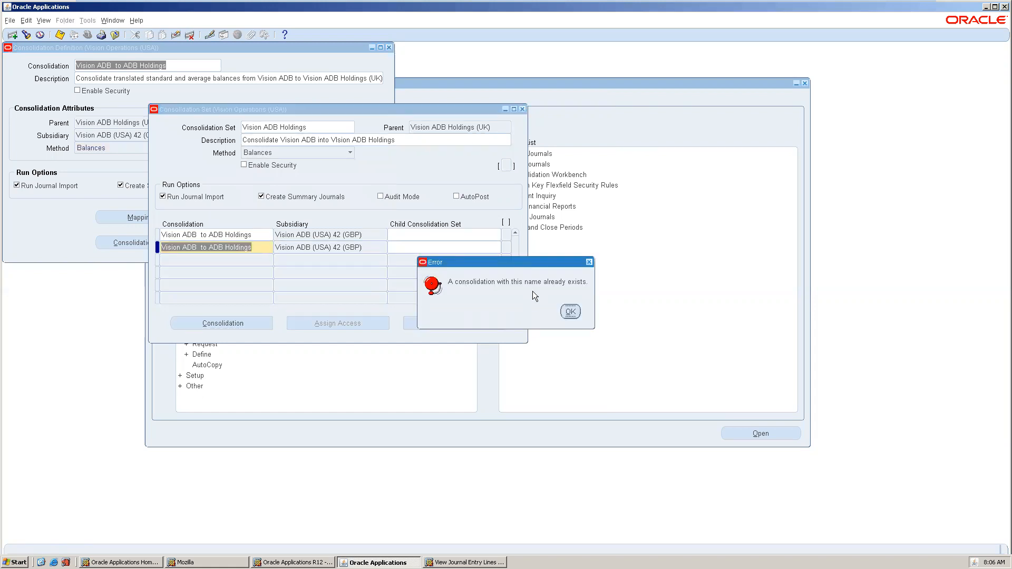
pyautogui.click(570, 313)
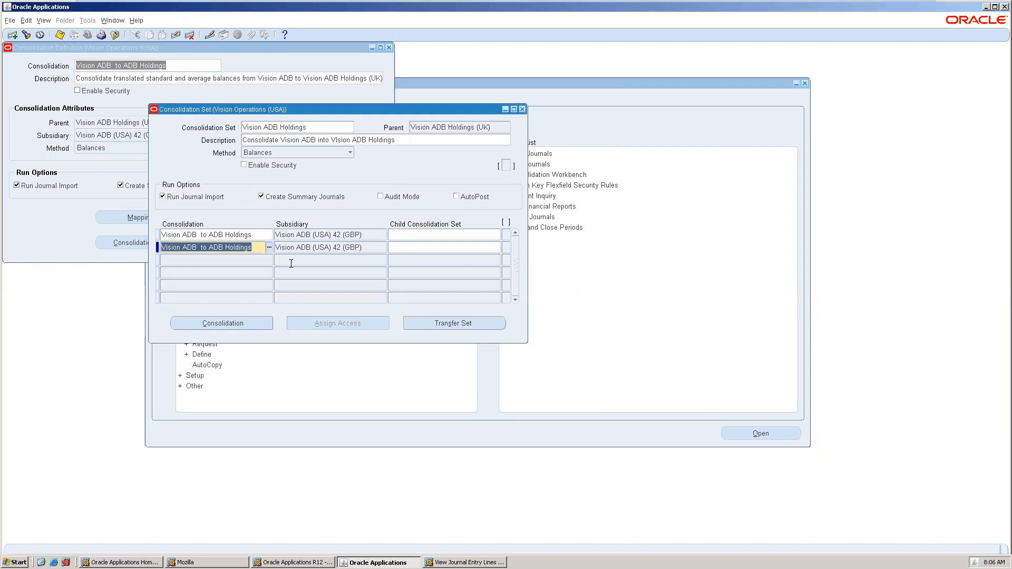
pyautogui.click(264, 258)
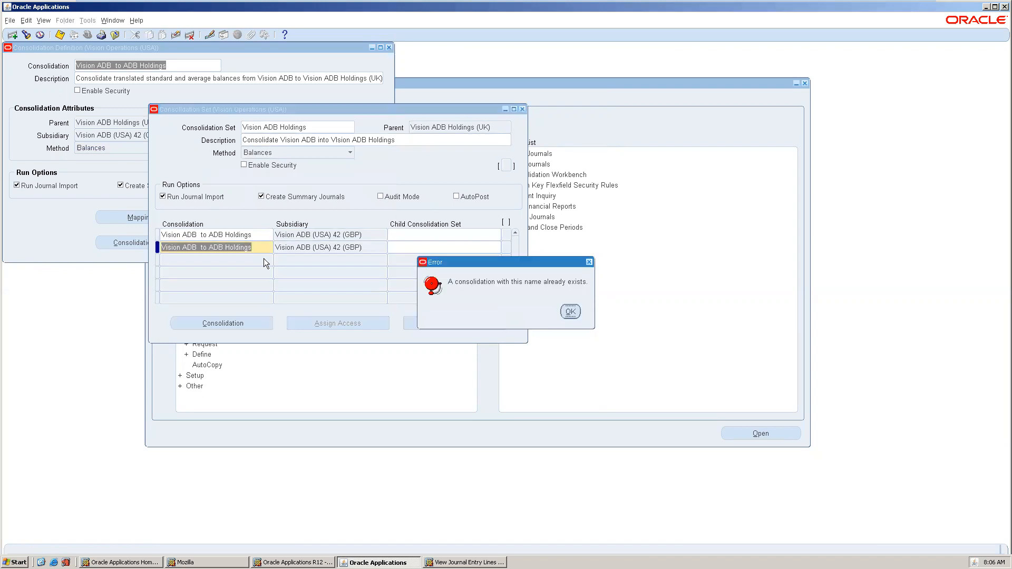
pyautogui.click(572, 313)
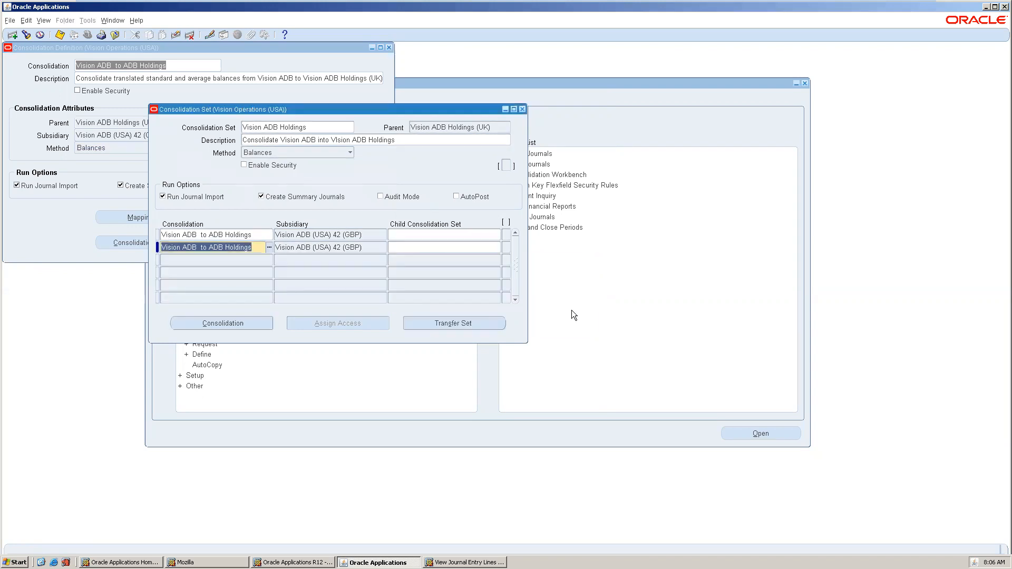
pyautogui.click(522, 110)
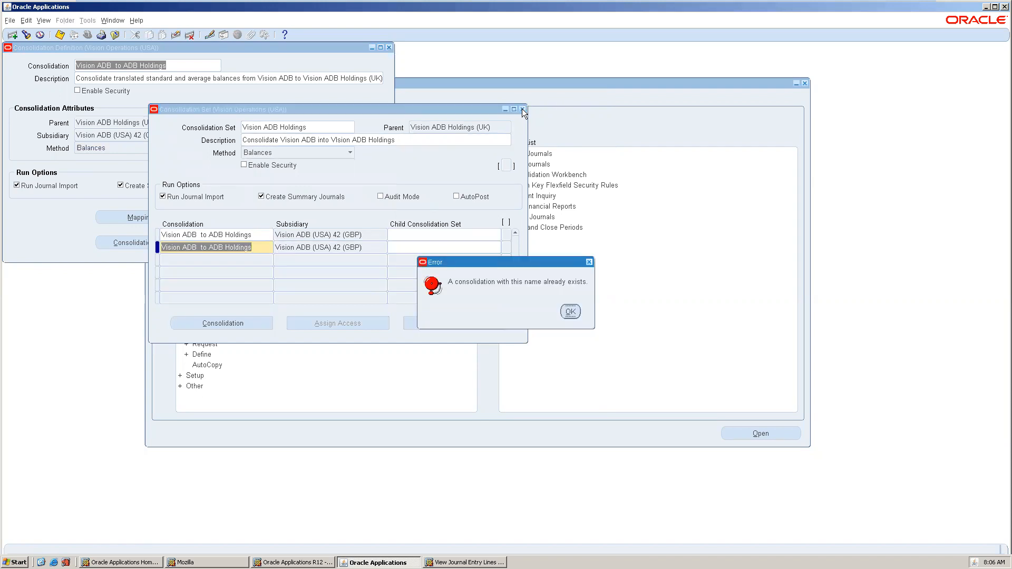
pyautogui.click(572, 307)
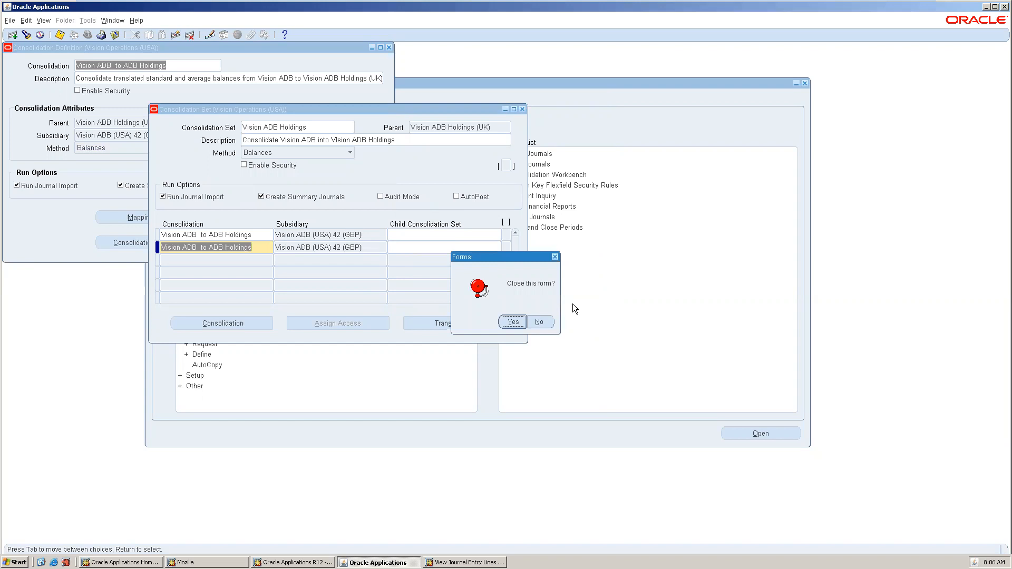
pyautogui.click(508, 322)
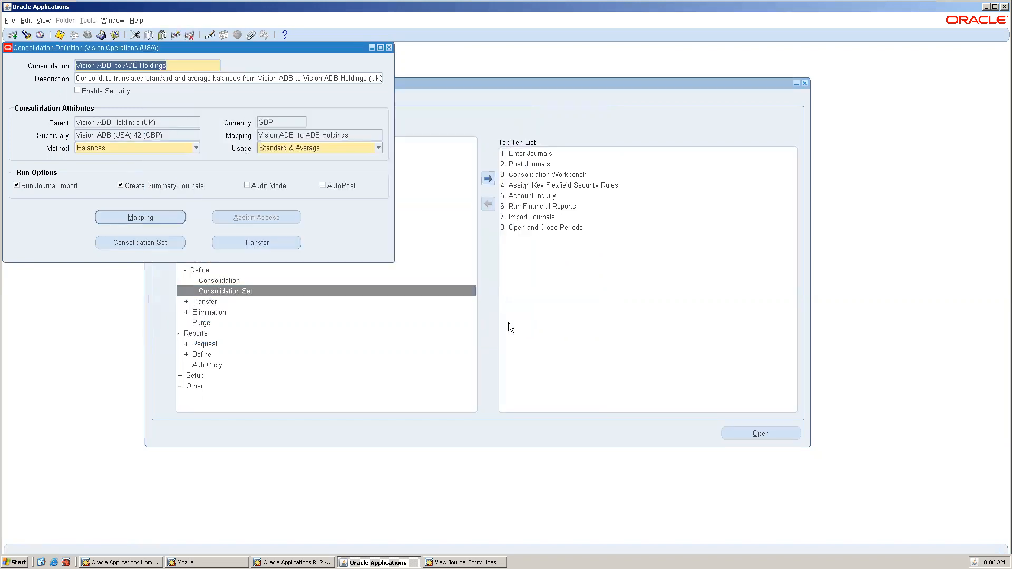
pyautogui.click(388, 48)
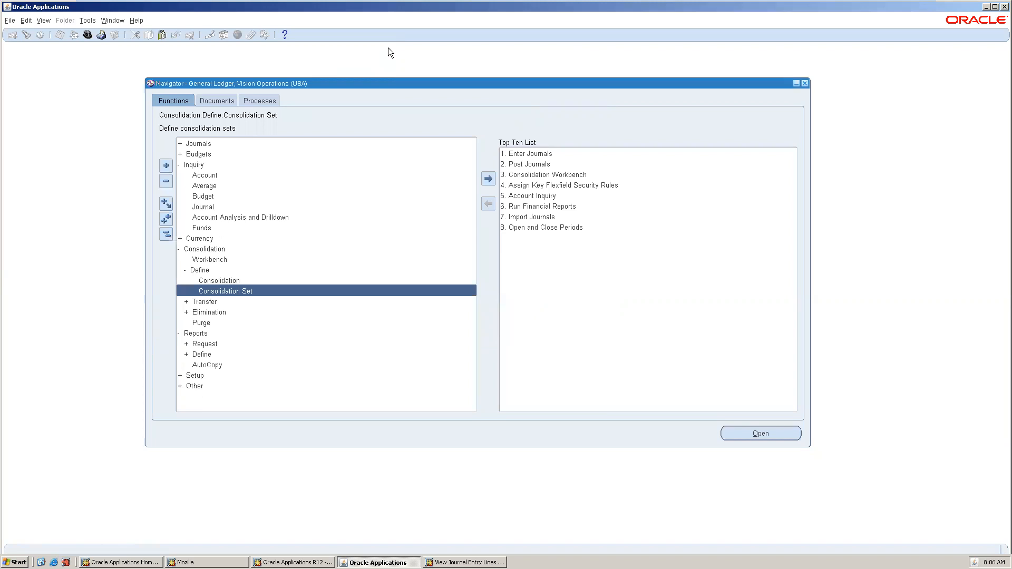
# Open Transfer Consolidation Data and select the Project Mfg To Operations consolidation.
pyautogui.doubleClick(231, 299)
pyautogui.doubleClick(232, 311)
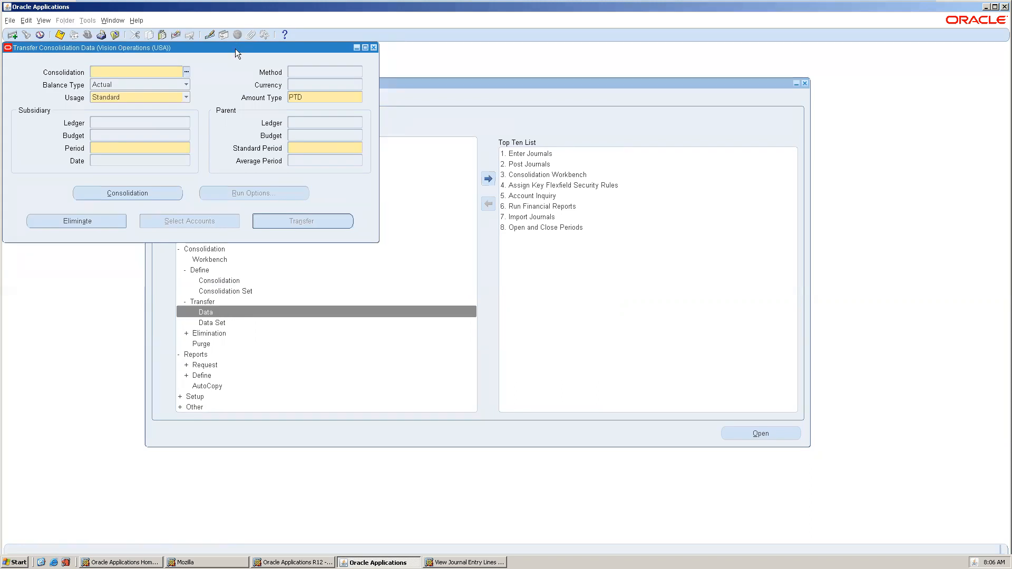
pyautogui.moveTo(235, 48); pyautogui.dragTo(394, 100)
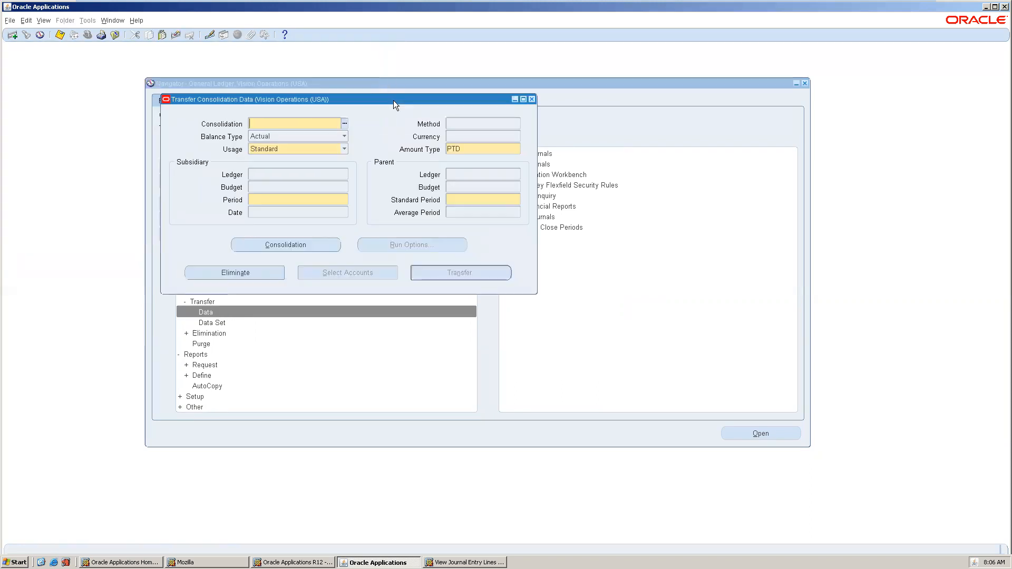
pyautogui.press('F11')
pyautogui.click(346, 123)
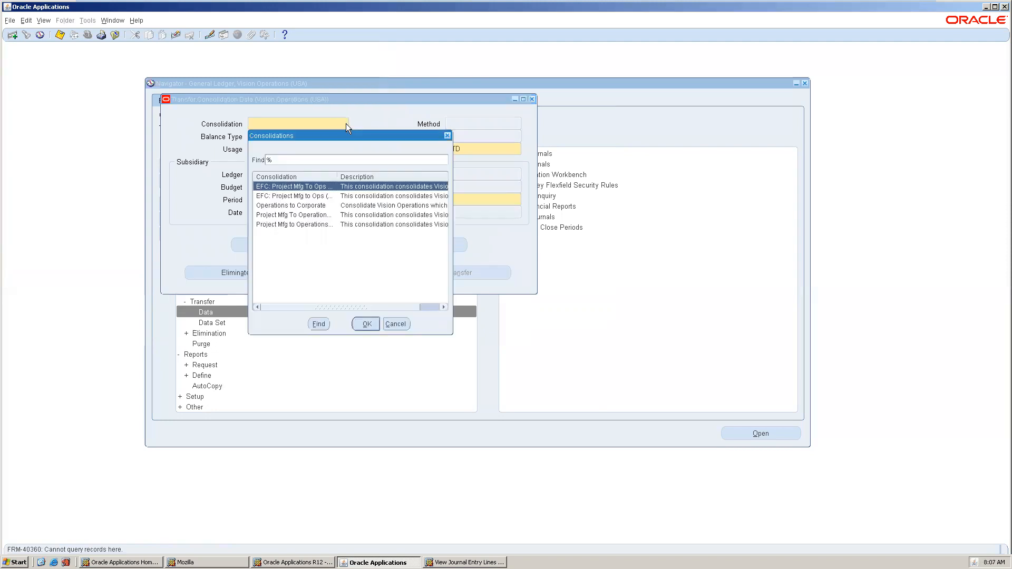
pyautogui.doubleClick(312, 215)
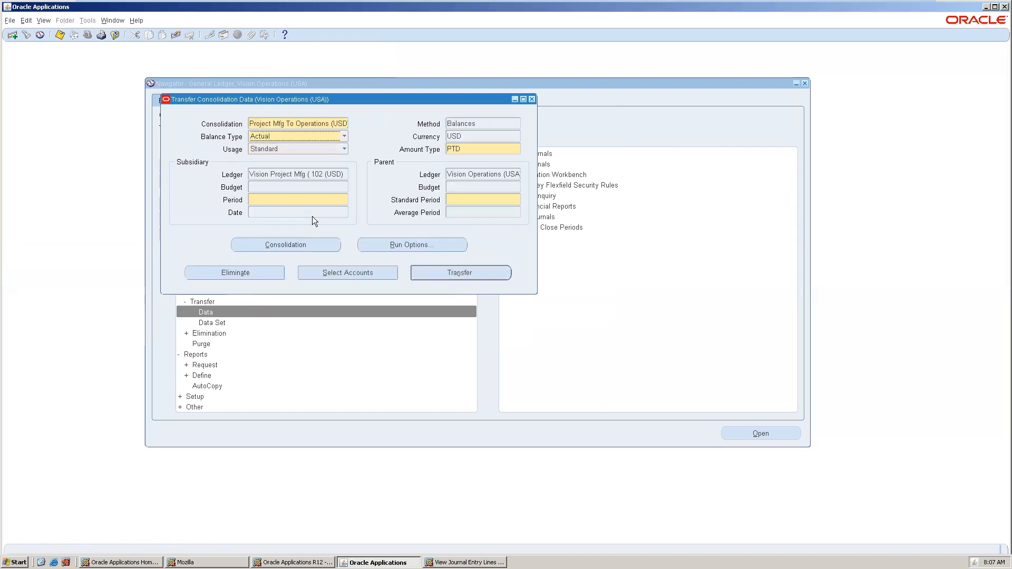
# Transfer period DEC-12 into parent standard period Dec-12 and submit the request.
pyautogui.click(311, 200)
pyautogui.write('dec-12')
pyautogui.press('Tab')
pyautogui.click(517, 199)
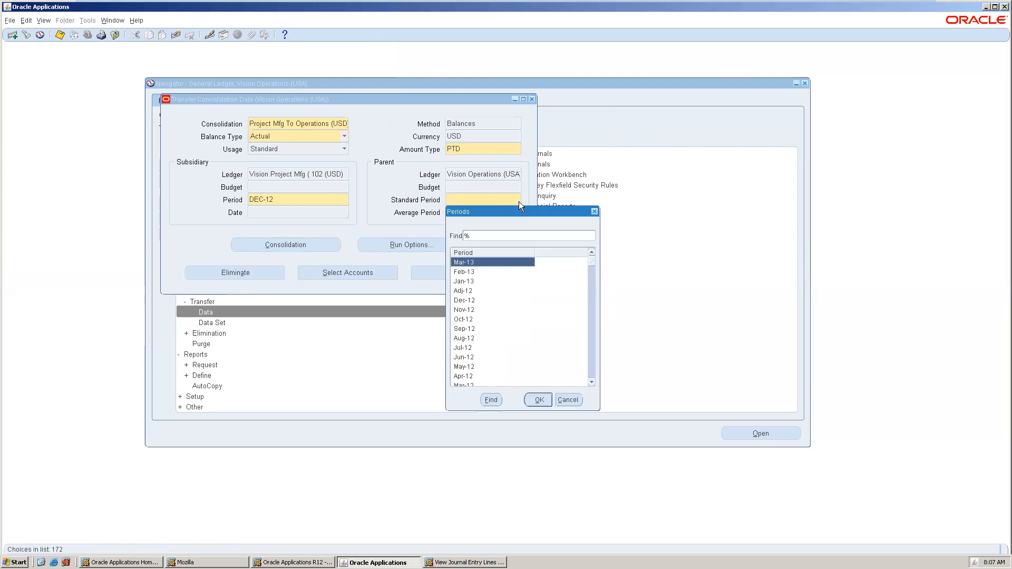
pyautogui.write('dec-')
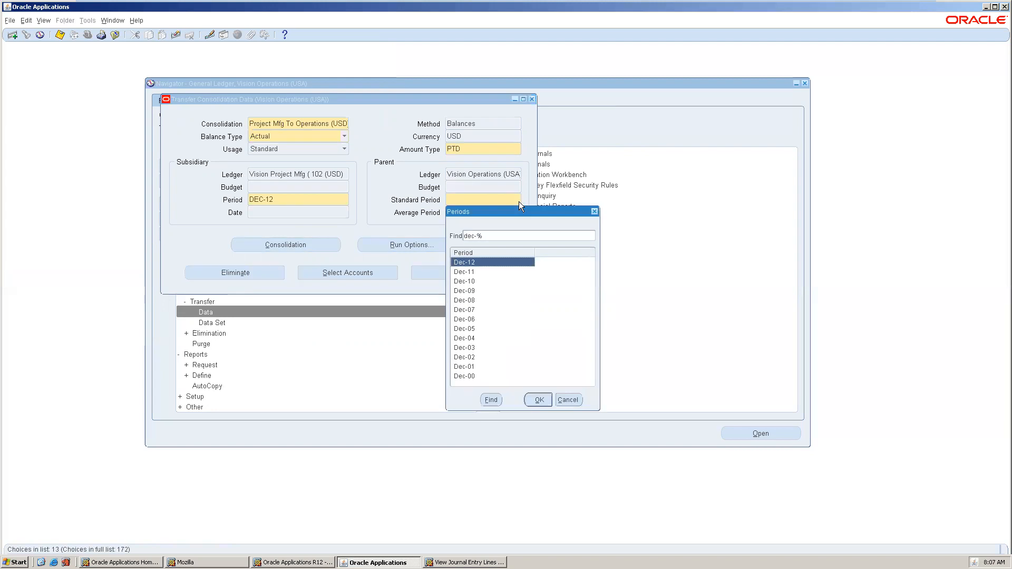
pyautogui.doubleClick(489, 262)
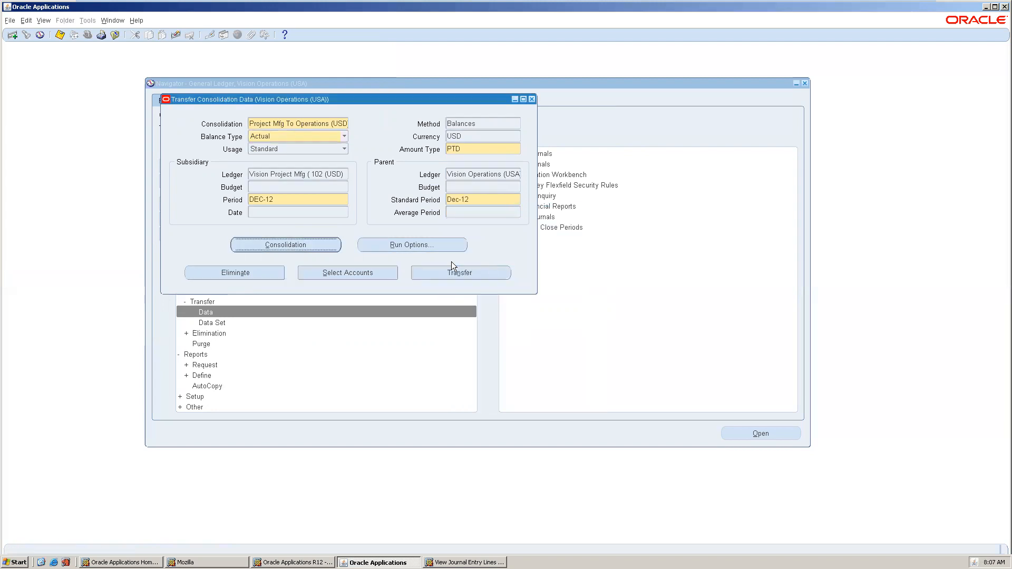
pyautogui.click(483, 274)
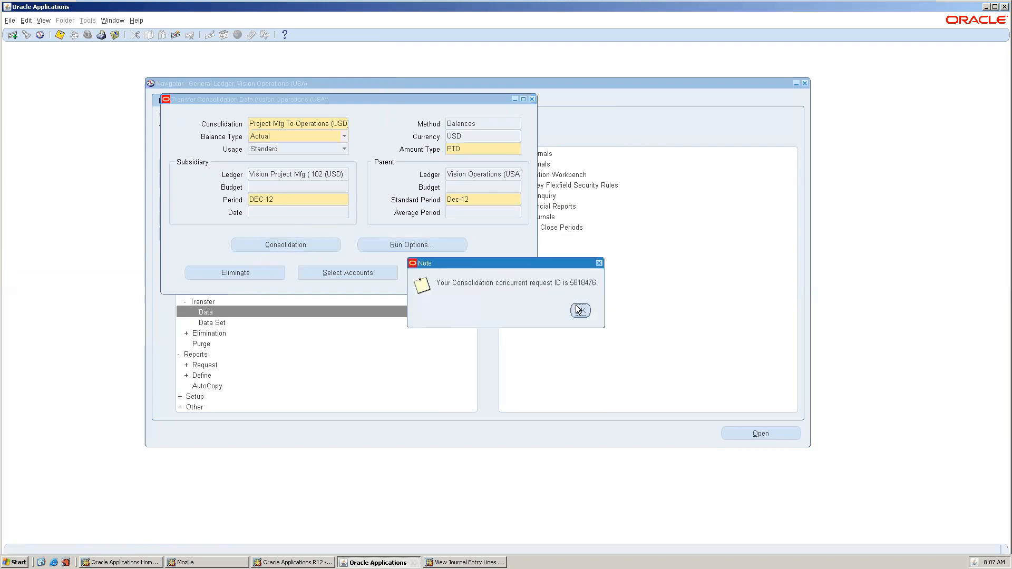
pyautogui.click(579, 310)
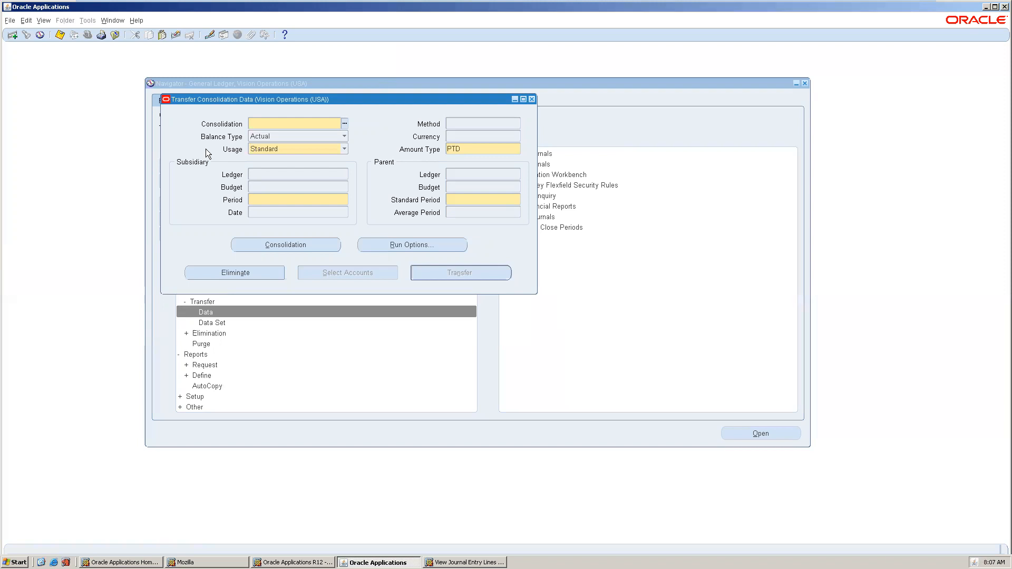
# List recent concurrent requests and refresh until the Consolidation Transfer request completes.
pyautogui.click(46, 22)
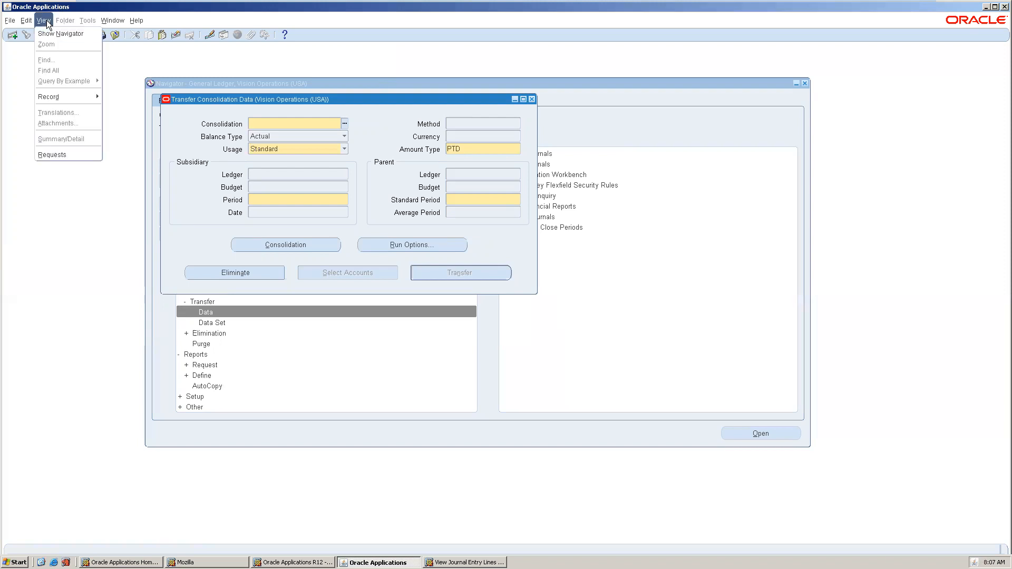
pyautogui.click(58, 150)
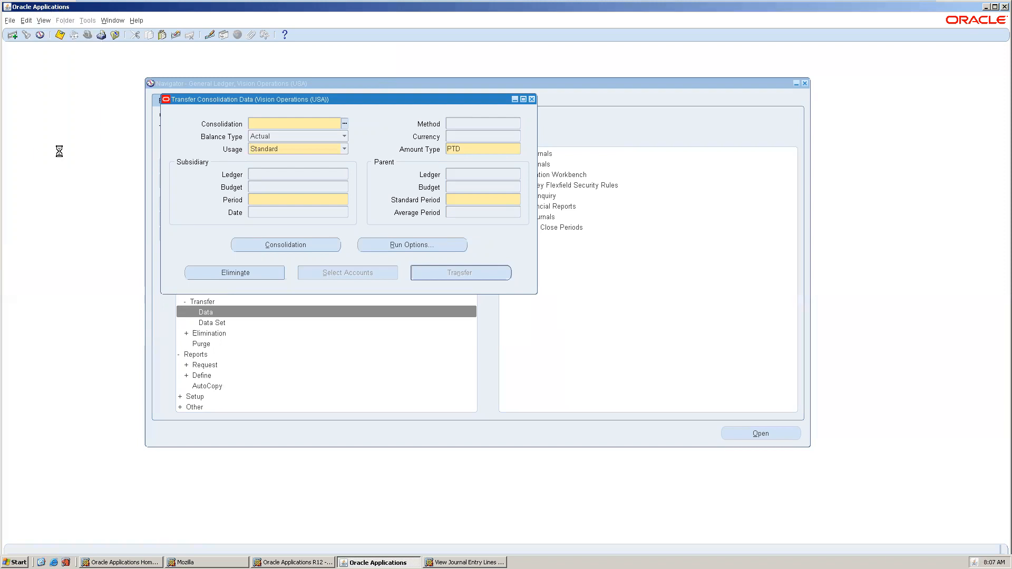
pyautogui.click(307, 270)
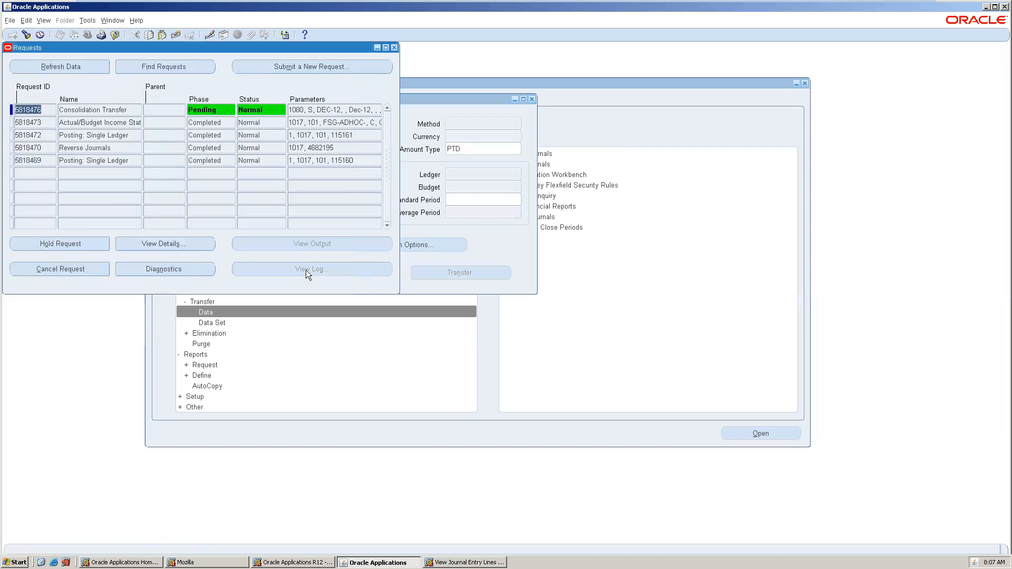
pyautogui.click(41, 68)
pyautogui.click(41, 68)
pyautogui.click(41, 68)
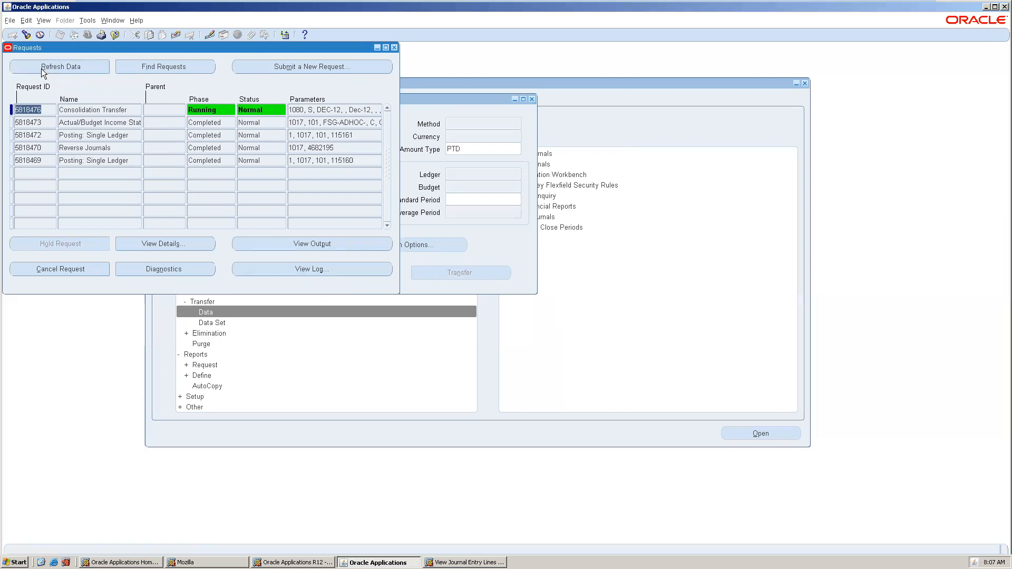
pyautogui.click(41, 68)
pyautogui.click(41, 68)
# Refresh until the Journal Import request completes with Warning, then view its log.
pyautogui.click(98, 112)
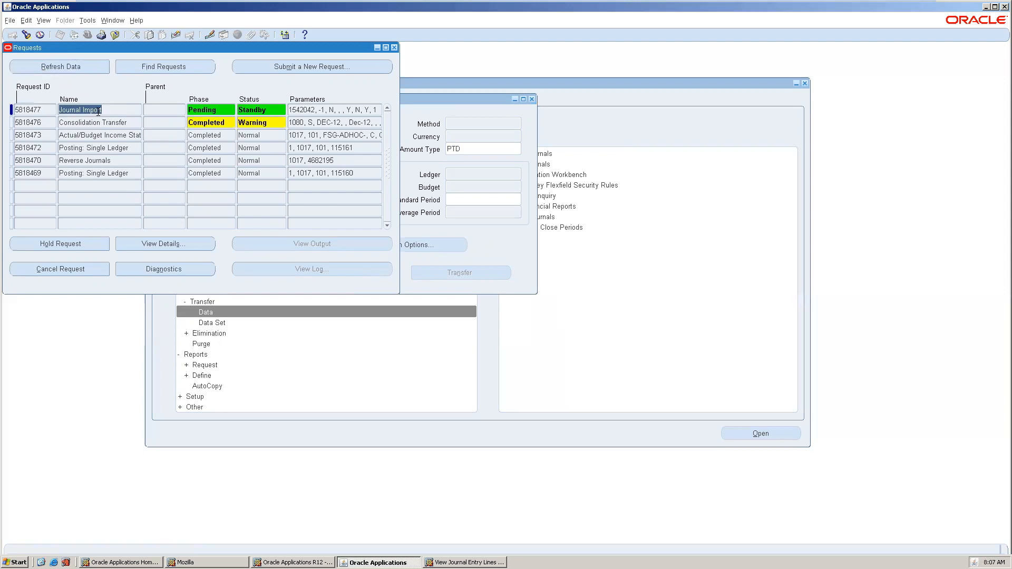
pyautogui.click(40, 71)
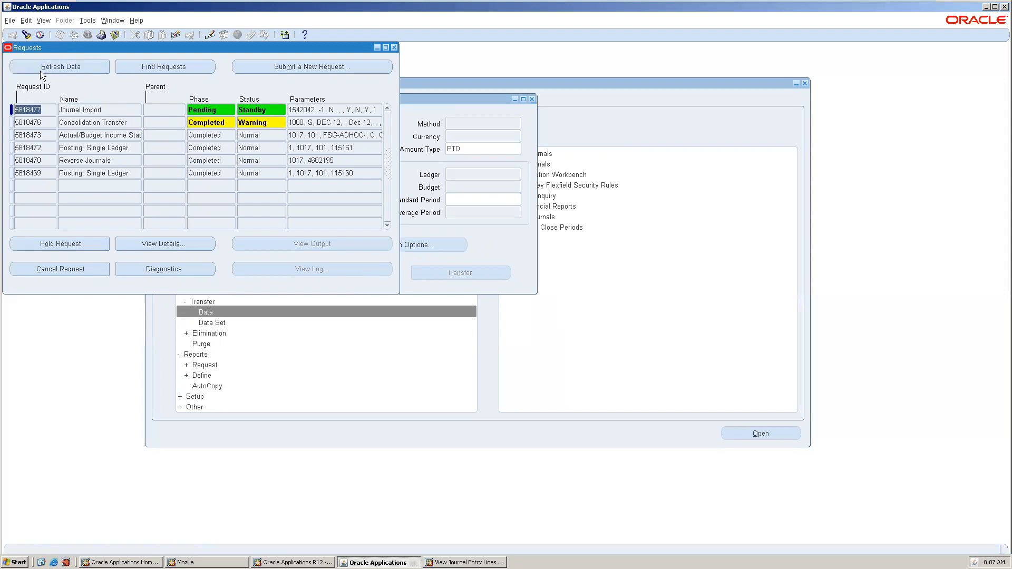
pyautogui.click(40, 70)
pyautogui.click(40, 71)
pyautogui.click(41, 64)
pyautogui.click(42, 64)
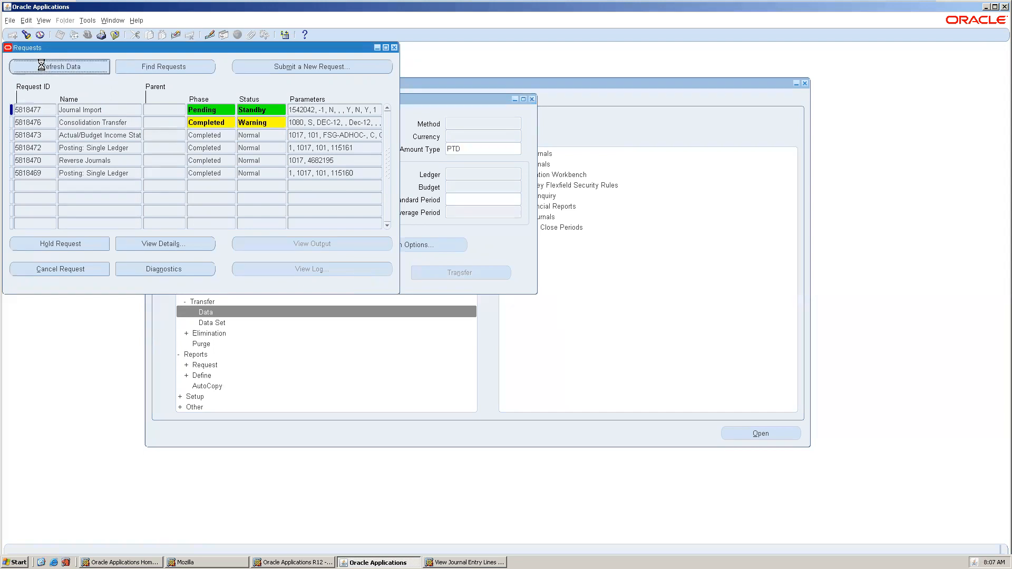
pyautogui.click(42, 65)
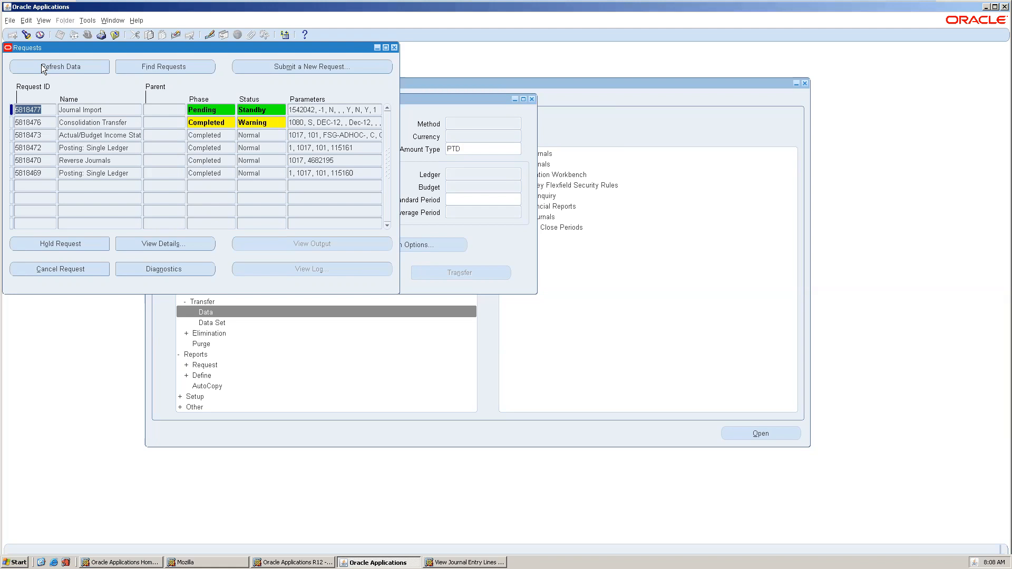
pyautogui.click(41, 64)
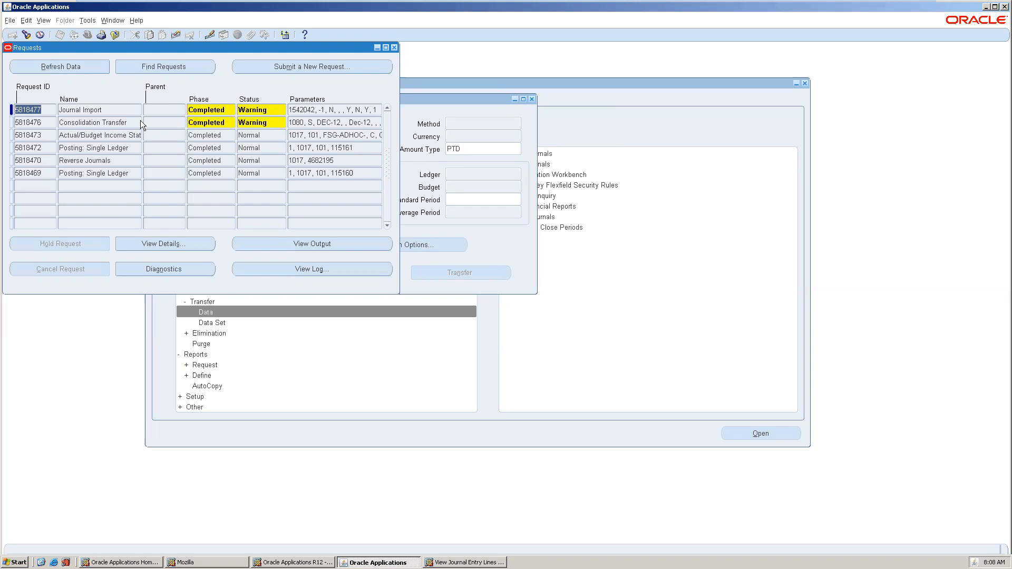
pyautogui.click(342, 271)
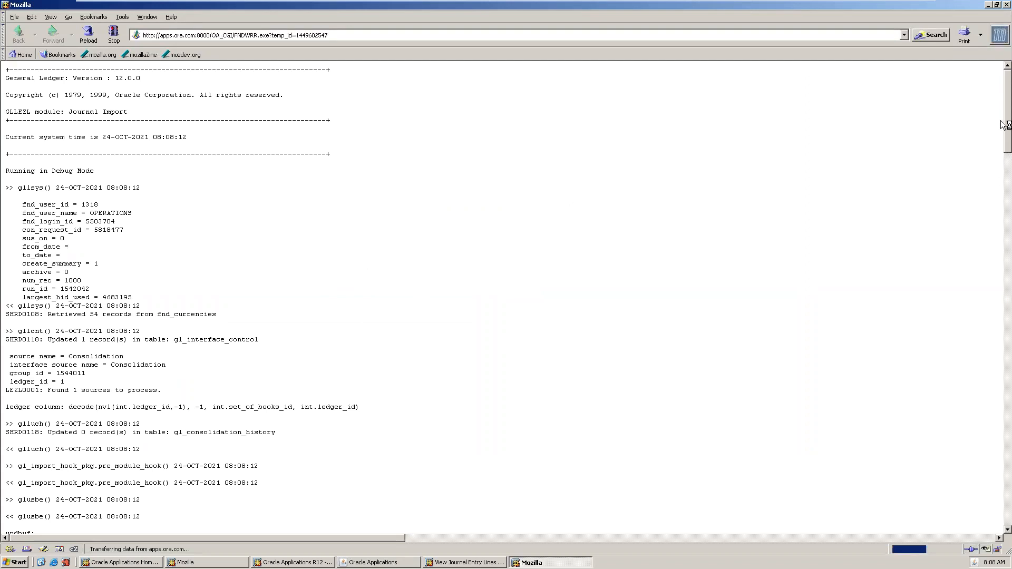
# Scroll to the end of the log and highlight the LEZL0008 'Found no interface records to process' line.
pyautogui.moveTo(1003, 125); pyautogui.dragTo(1001, 478)
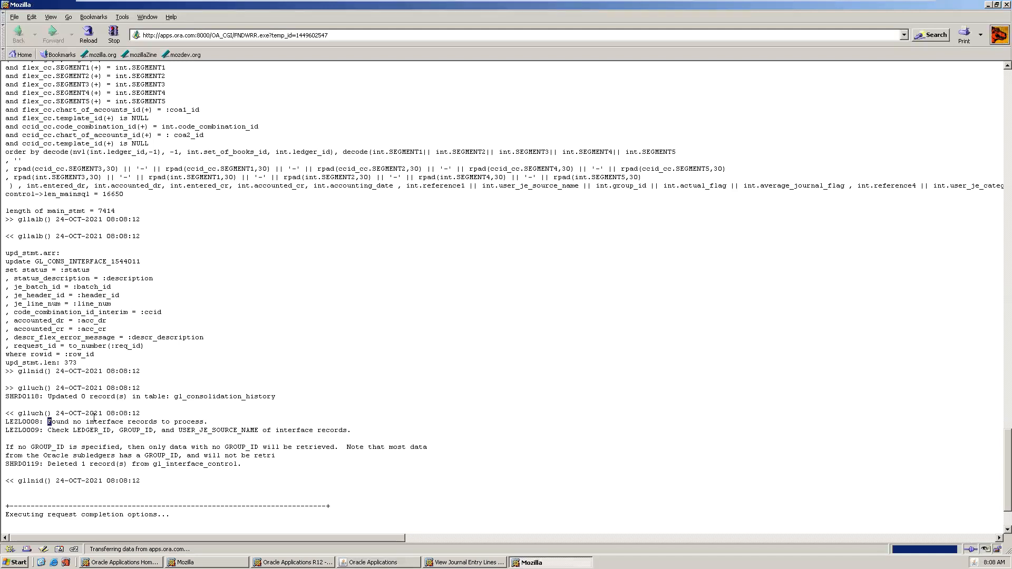
pyautogui.moveTo(49, 421); pyautogui.dragTo(6, 421)
pyautogui.moveTo(205, 418); pyautogui.dragTo(205, 419)
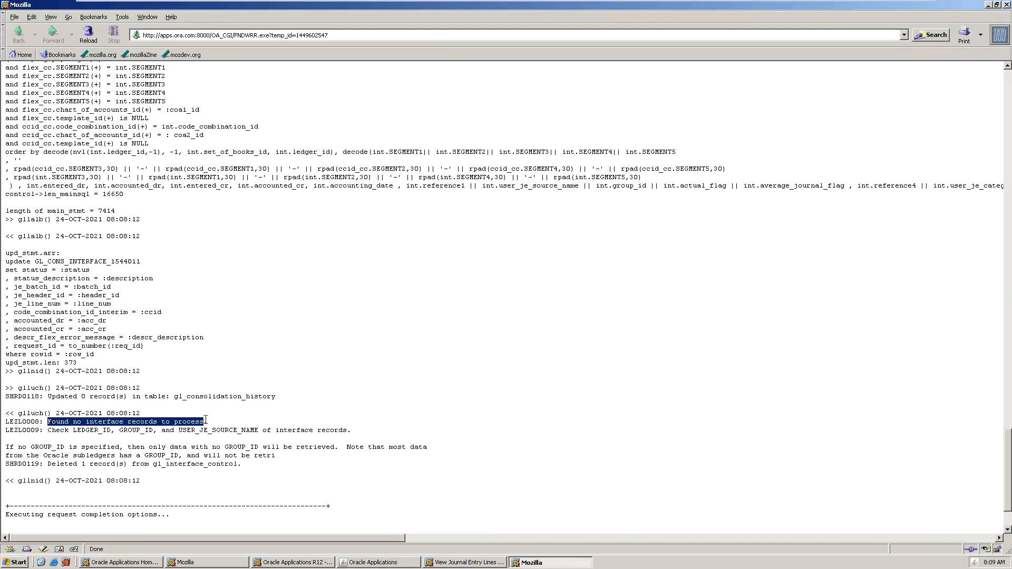
# Close the log, requests and transfer windows, then open Currency > Revaluation.
pyautogui.click(1004, 6)
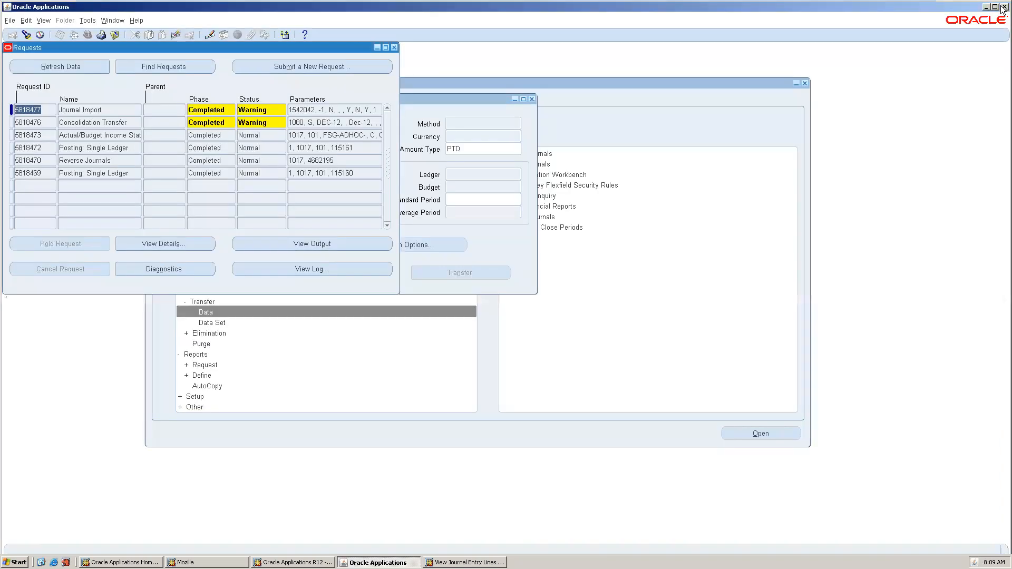
pyautogui.click(394, 48)
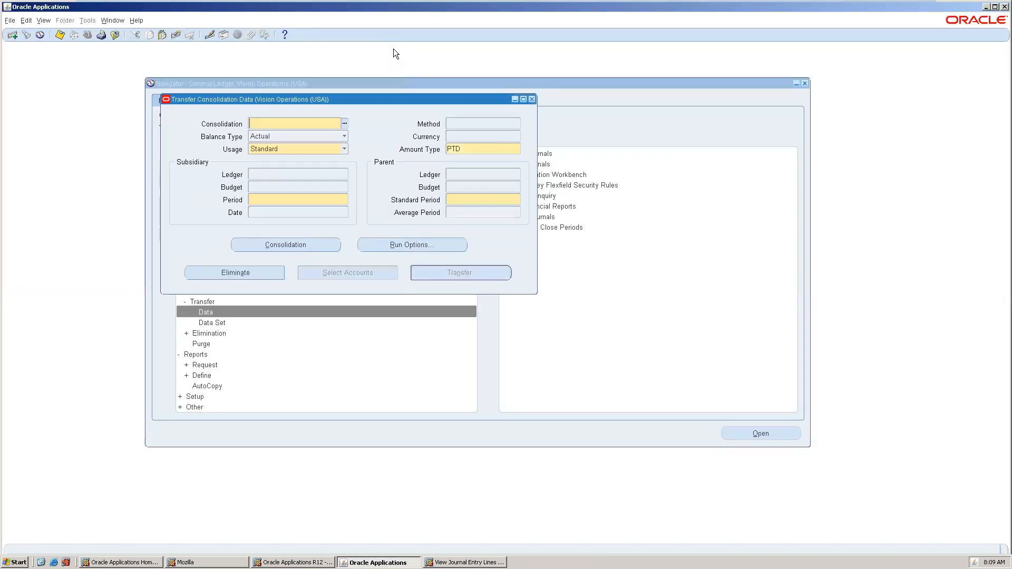
pyautogui.click(532, 99)
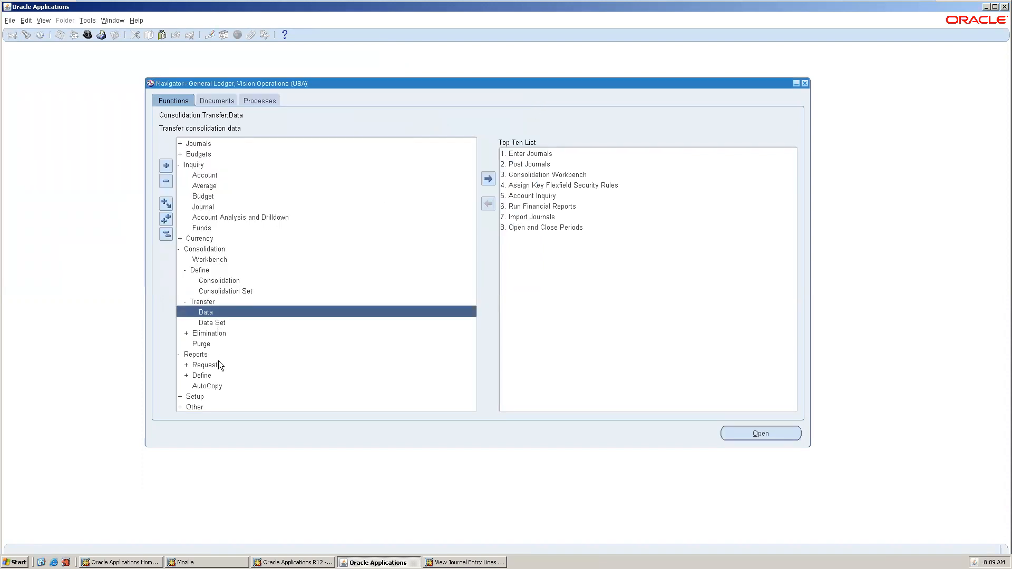
pyautogui.click(167, 234)
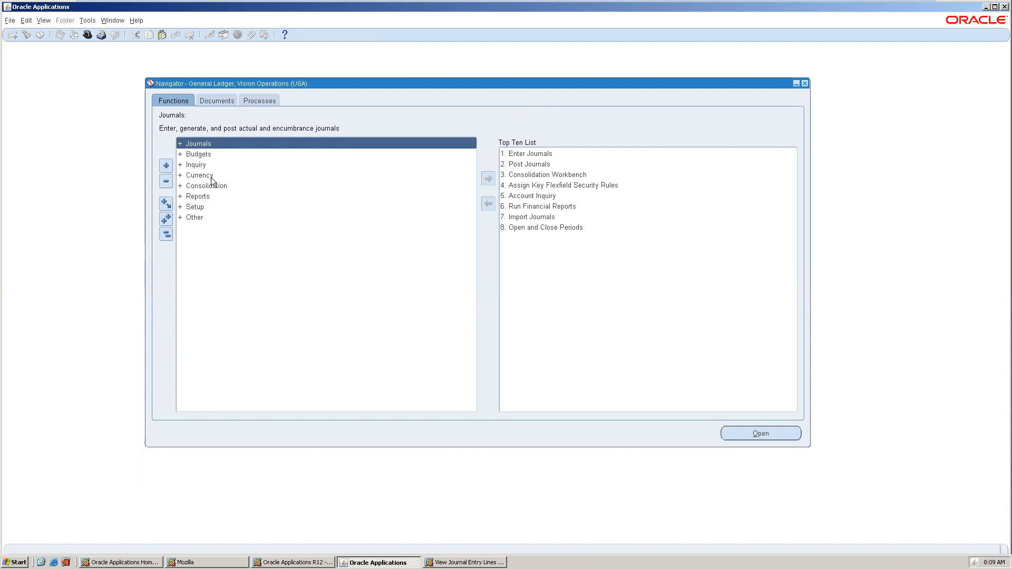
pyautogui.doubleClick(227, 173)
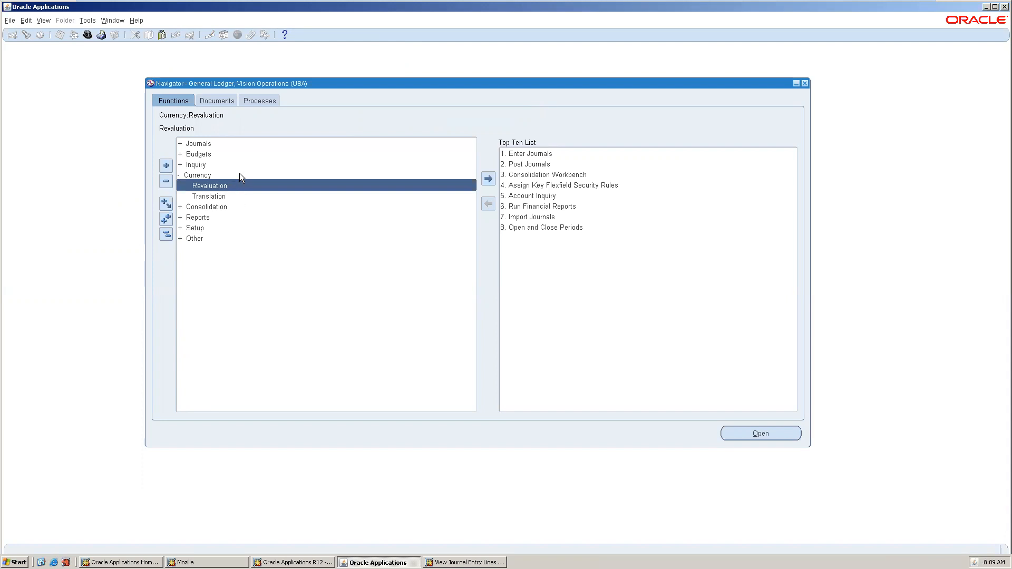
pyautogui.doubleClick(245, 186)
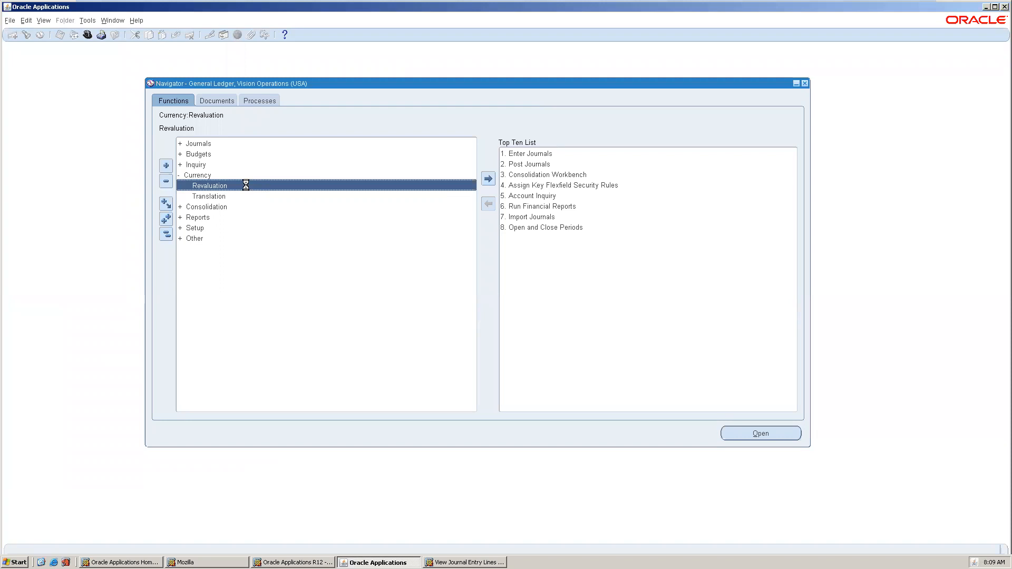
# Query the existing revaluation using daily rates and check its Corporate rate type.
pyautogui.click(217, 105)
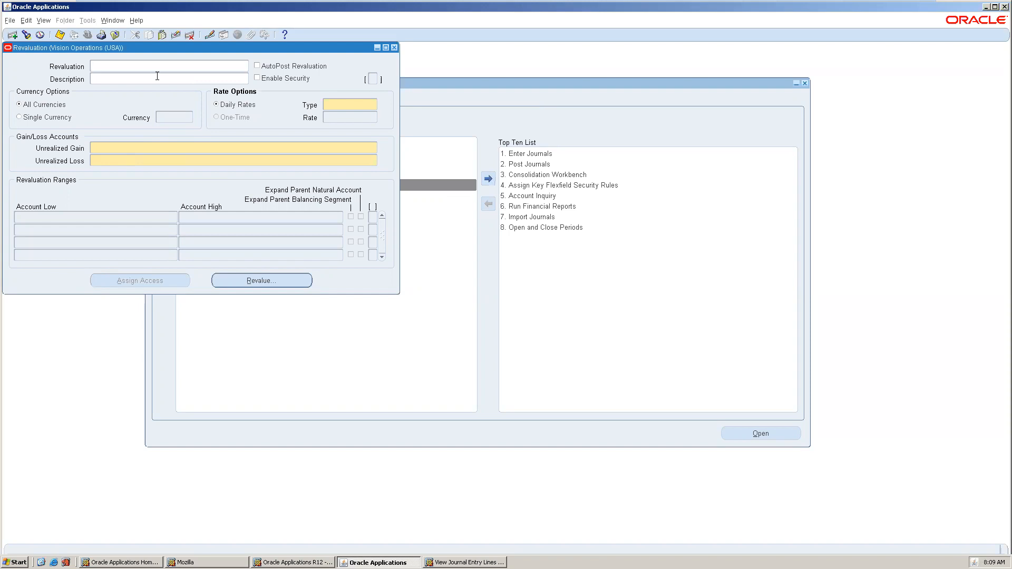
pyautogui.press('F11')
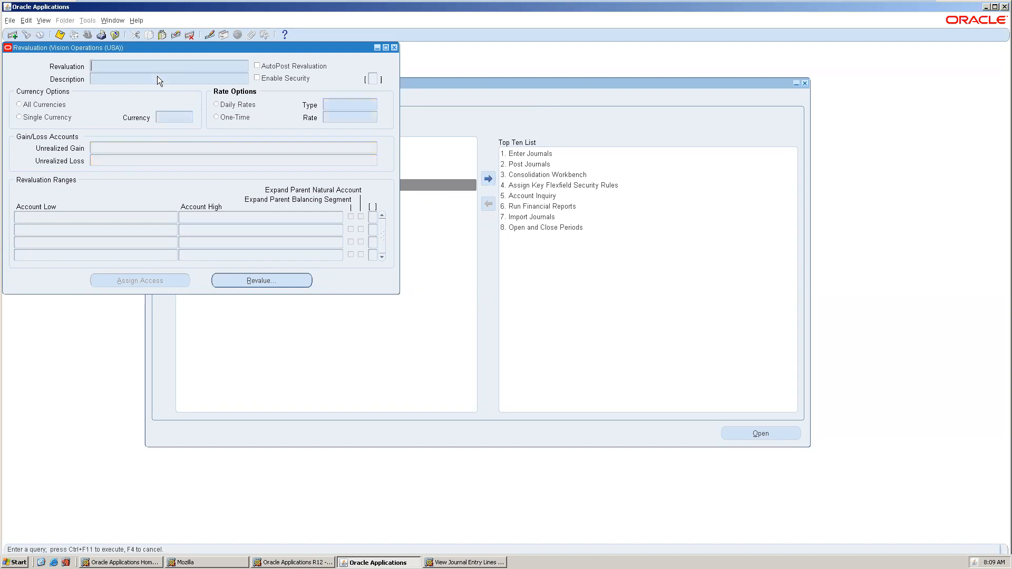
pyautogui.hotkey('ctrl', 'F11')
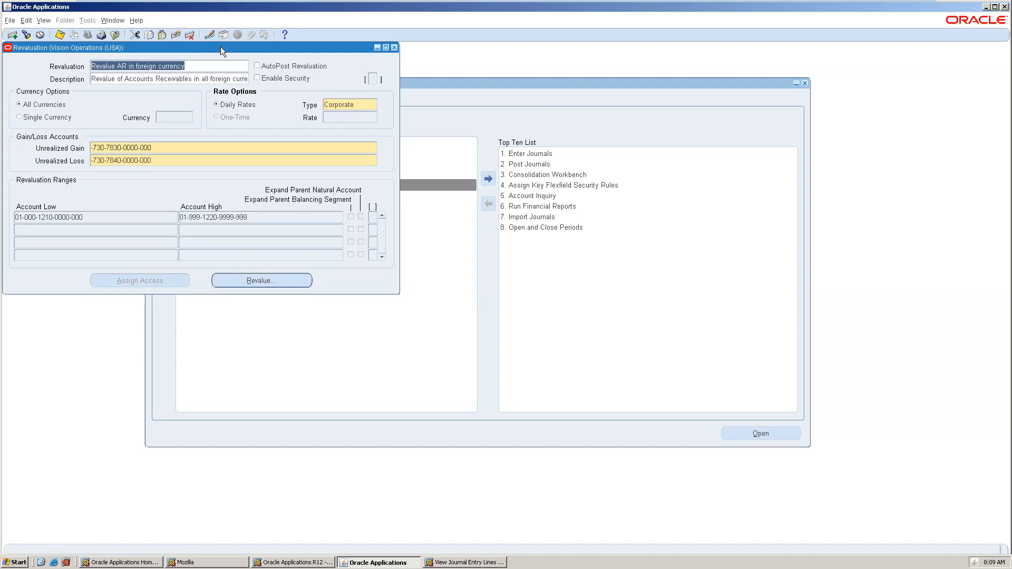
pyautogui.moveTo(221, 46); pyautogui.dragTo(445, 90)
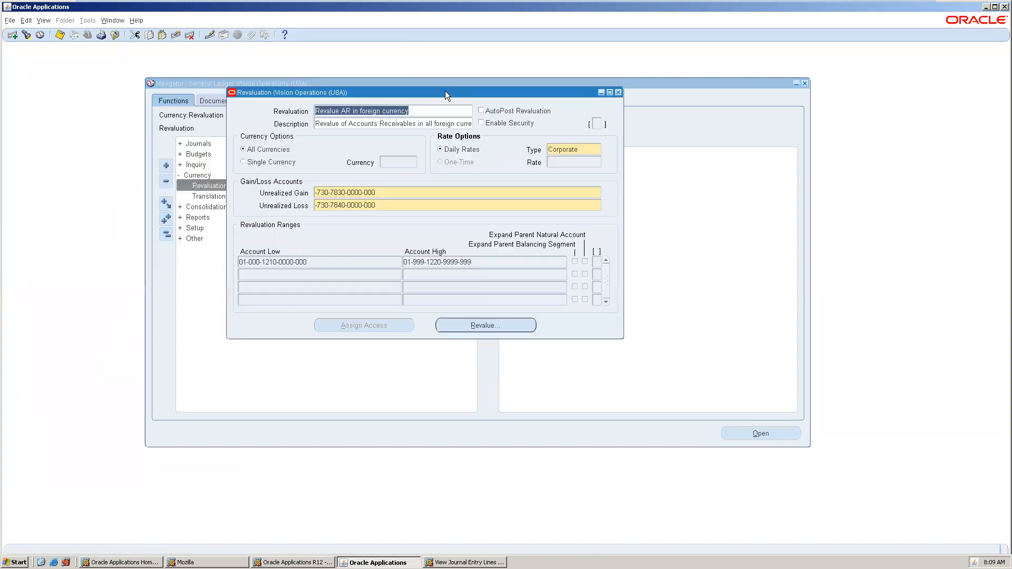
pyautogui.click(571, 149)
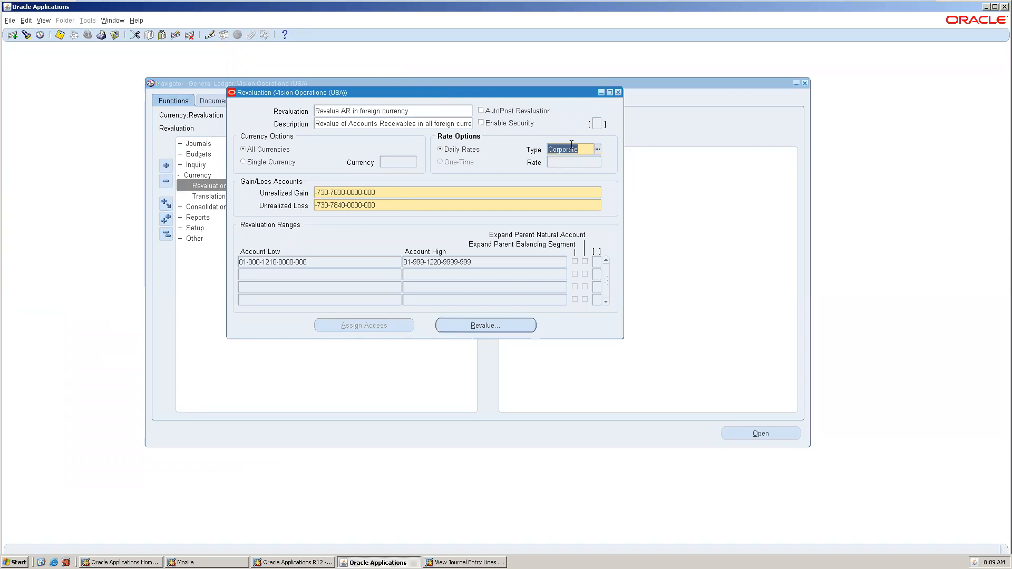
pyautogui.click(341, 110)
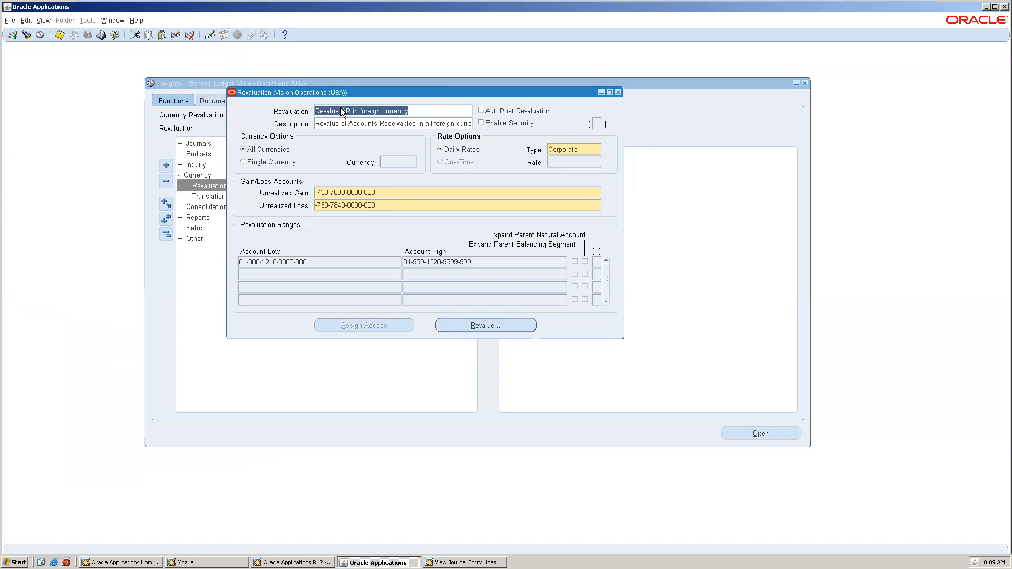
# Create a new revaluation named 'SR Revaluation' with daily rate type Corporate.
pyautogui.press('Down')
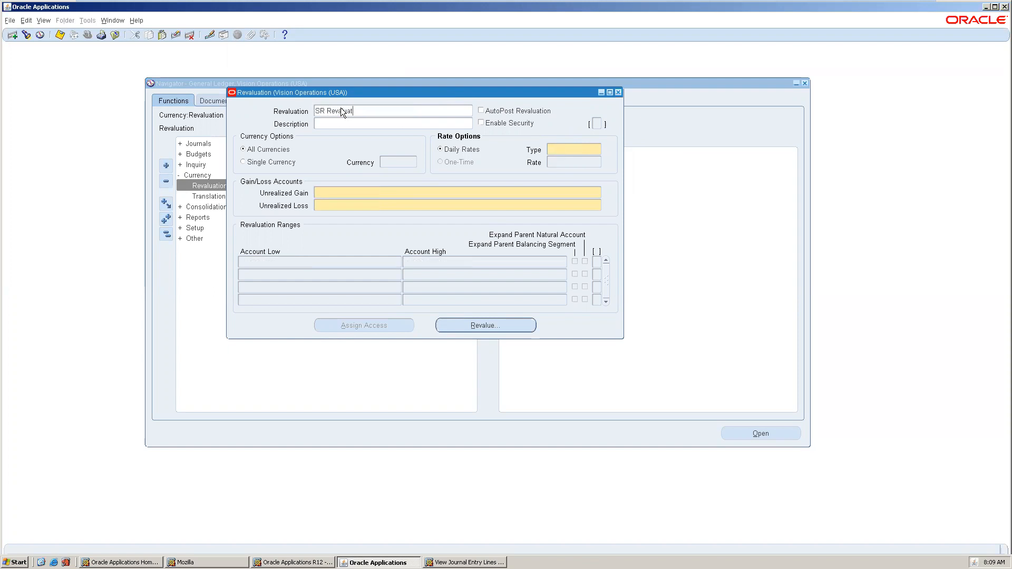
pyautogui.write('SR Revaluation')
pyautogui.press('Tab')
pyautogui.click(577, 151)
pyautogui.write('user')
pyautogui.press('Tab')
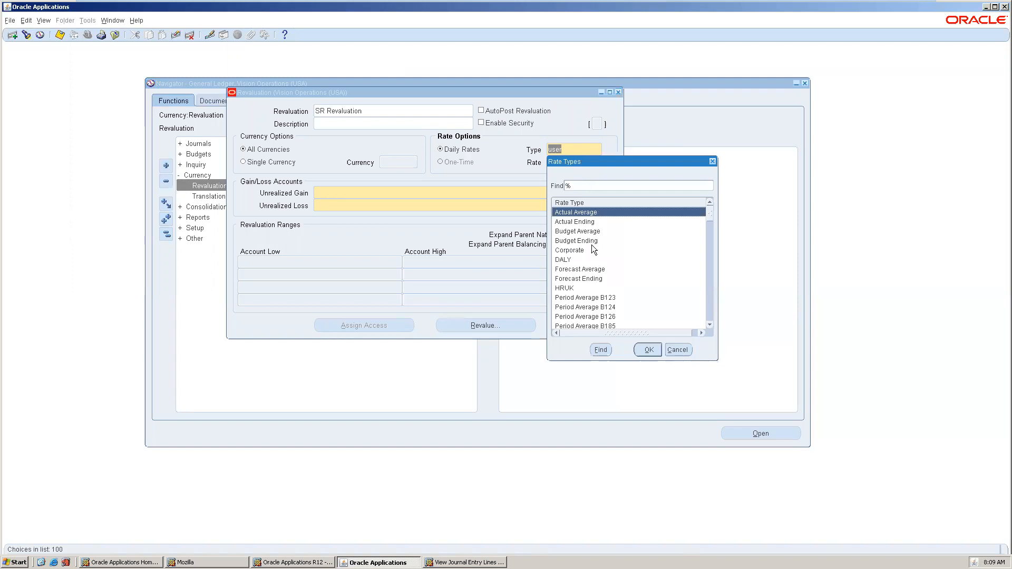
pyautogui.write('u')
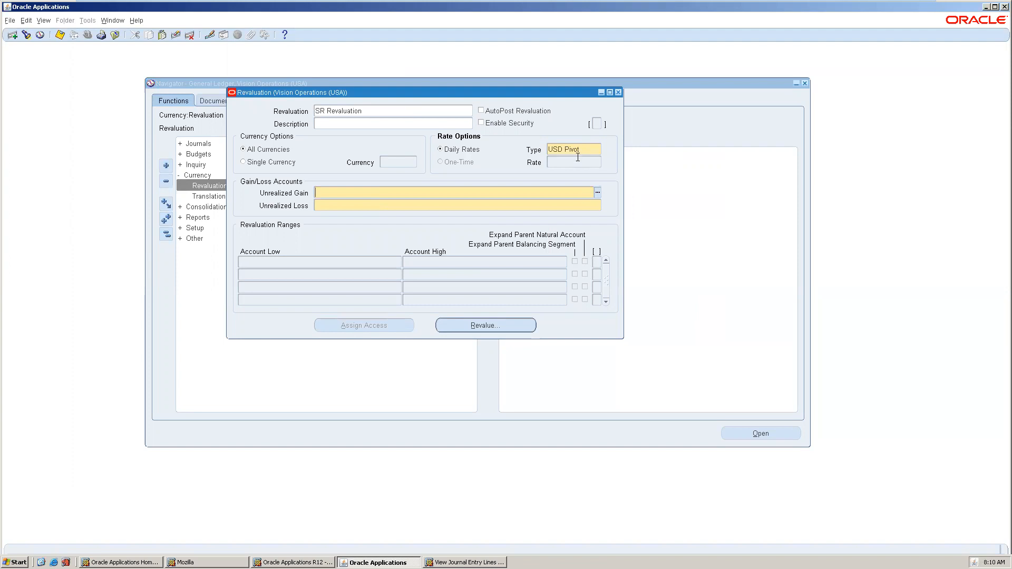
pyautogui.click(582, 149)
pyautogui.press('Delete')
pyautogui.hotkey('ctrl', 'l')
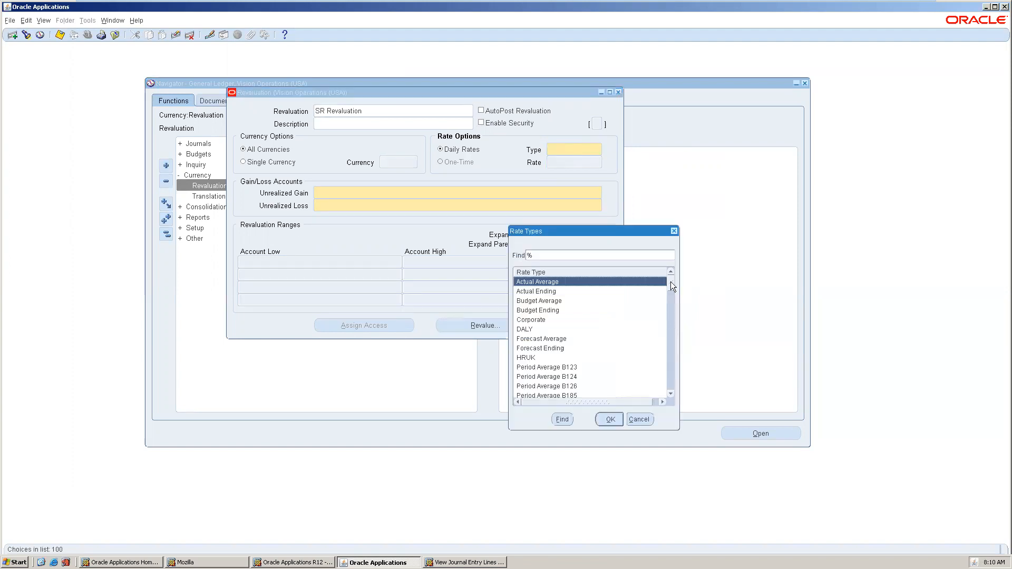
pyautogui.moveTo(669, 280)
pyautogui.mouseDown()
pyautogui.moveTo(665, 385)
pyautogui.moveTo(667, 269)
pyautogui.mouseUp()
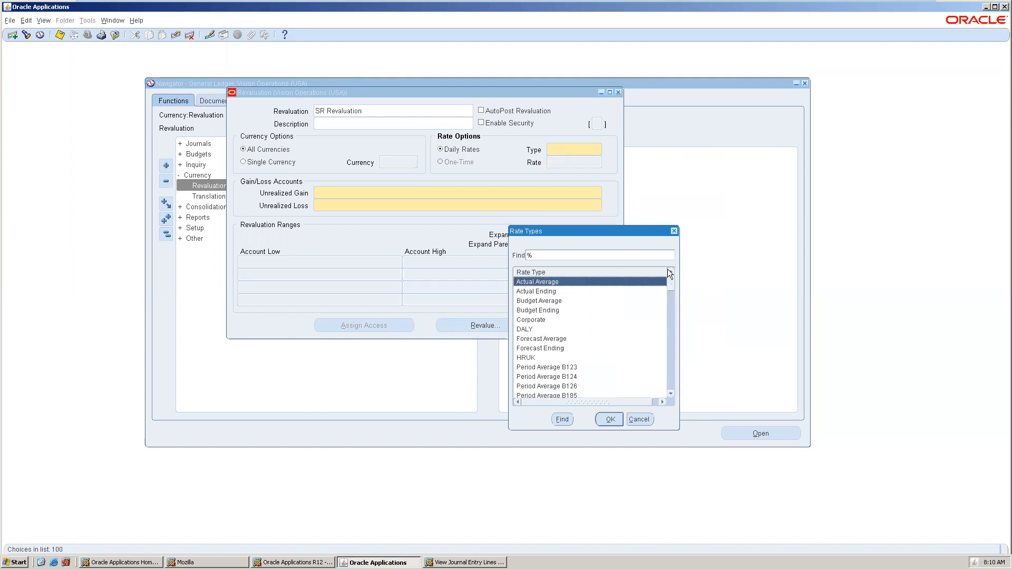
pyautogui.doubleClick(530, 320)
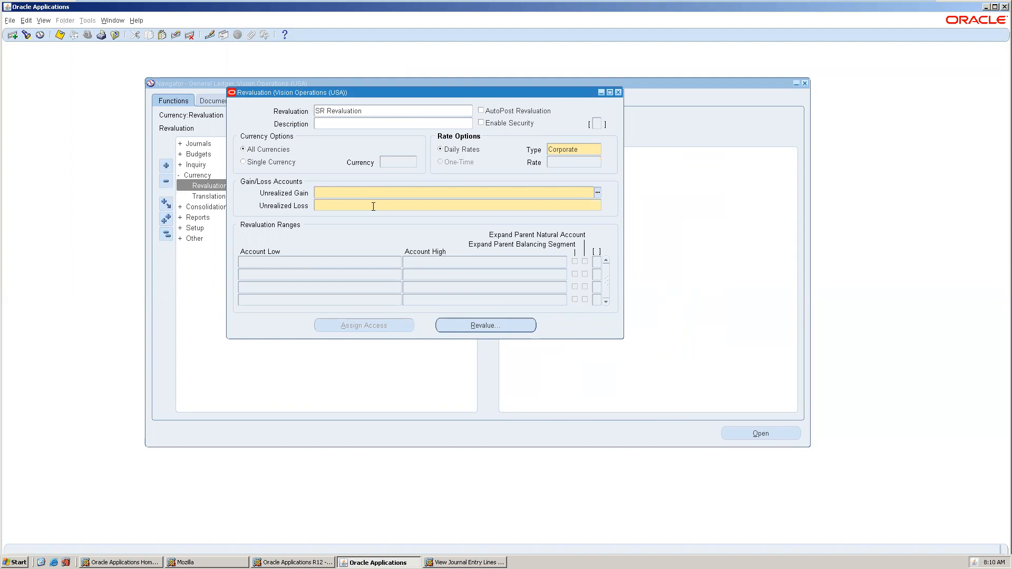
# Set the unrealized gain account to department 000, account 1160, then save SR Revaluation.
pyautogui.click(598, 193)
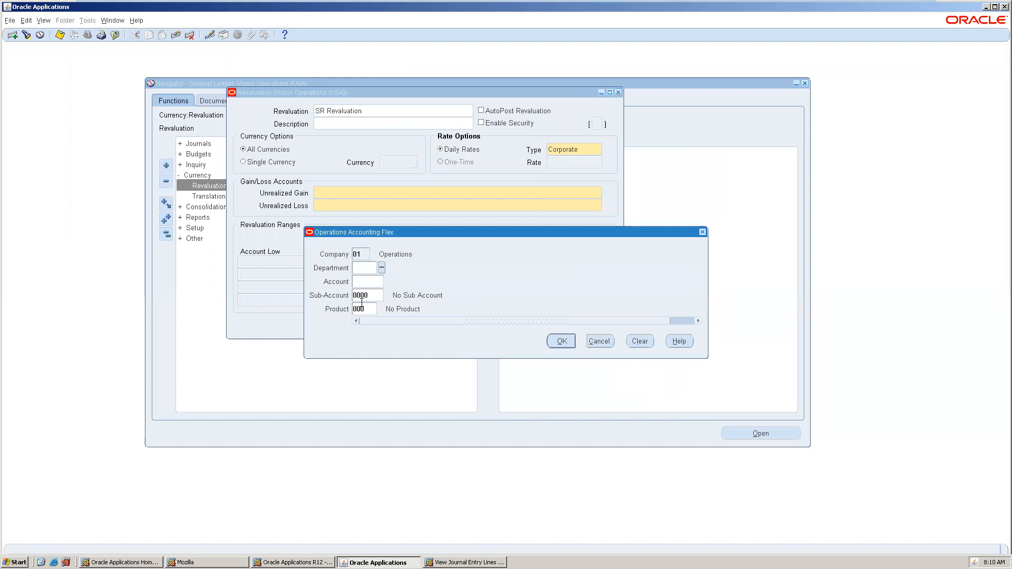
pyautogui.write('000')
pyautogui.press('Tab')
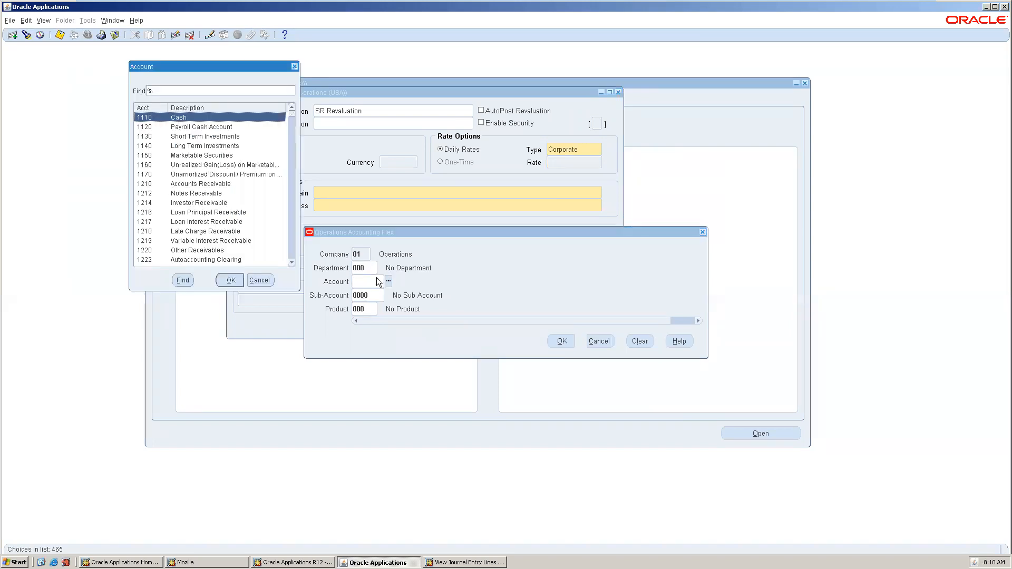
pyautogui.write('gain')
pyautogui.press('Return')
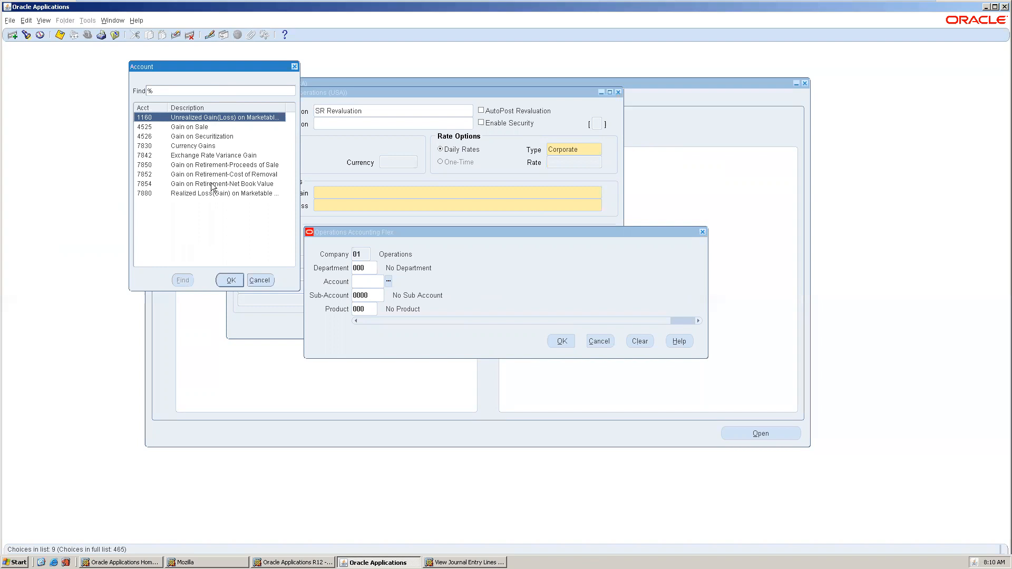
pyautogui.doubleClick(204, 117)
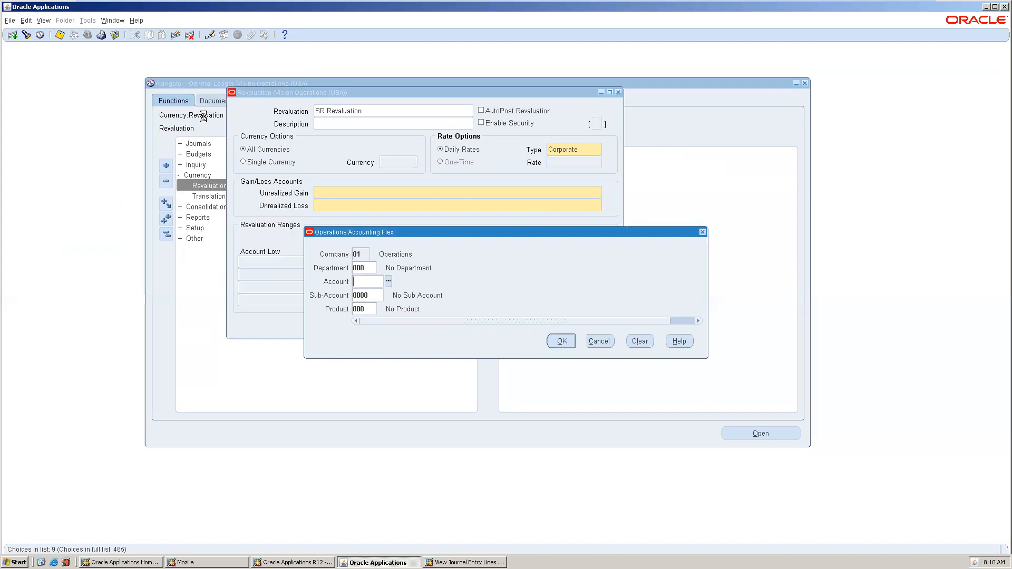
pyautogui.click(562, 341)
pyautogui.hotkey('ctrl', 's')
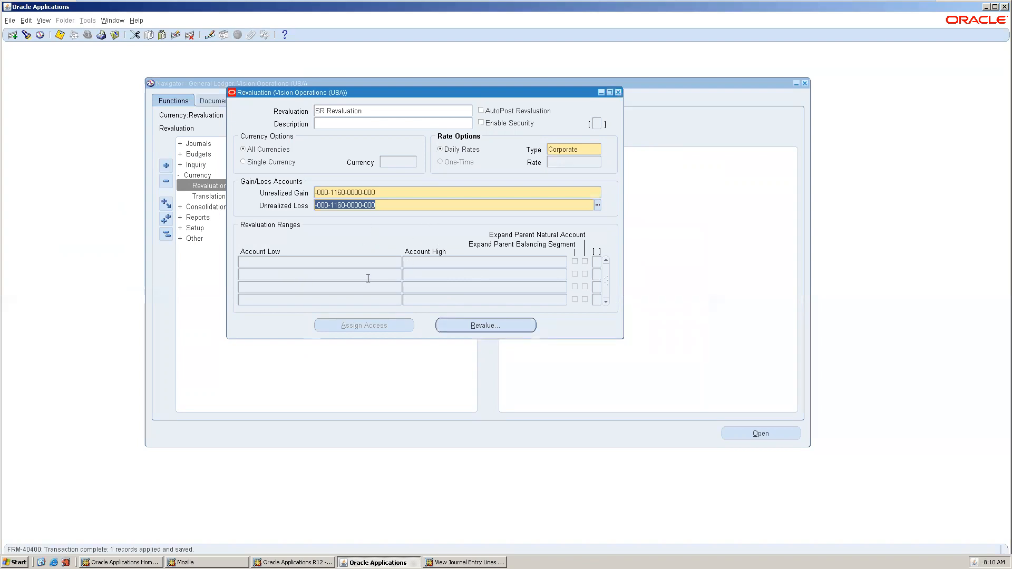
# Enter the range's company 01, department 000–999 and account 1100–1999.
pyautogui.click(363, 260)
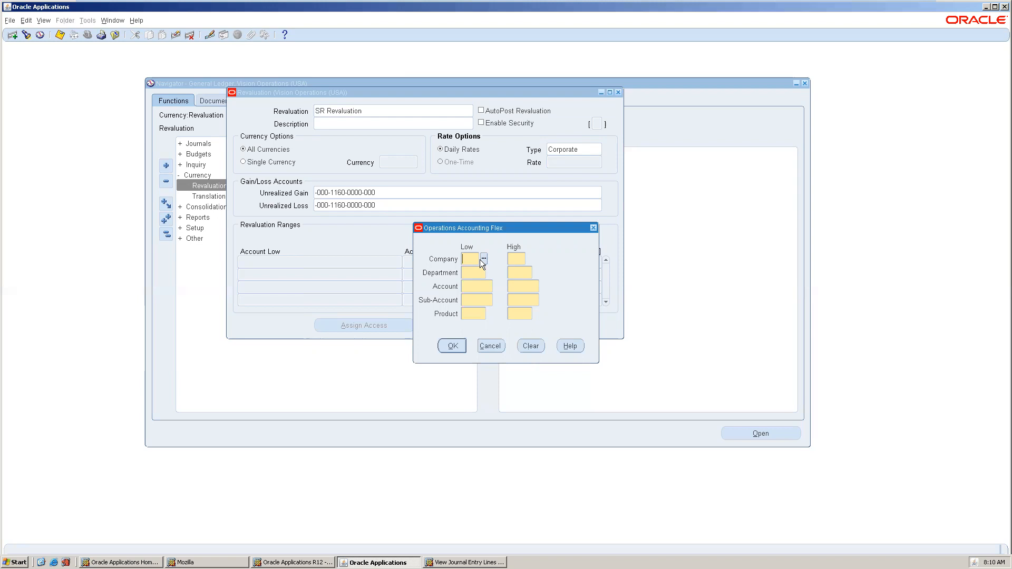
pyautogui.write('01')
pyautogui.press('Tab')
pyautogui.press('Tab')
pyautogui.write('000')
pyautogui.press('Tab')
pyautogui.write('999')
pyautogui.press('Tab')
pyautogui.hotkey('ctrl', 'l')
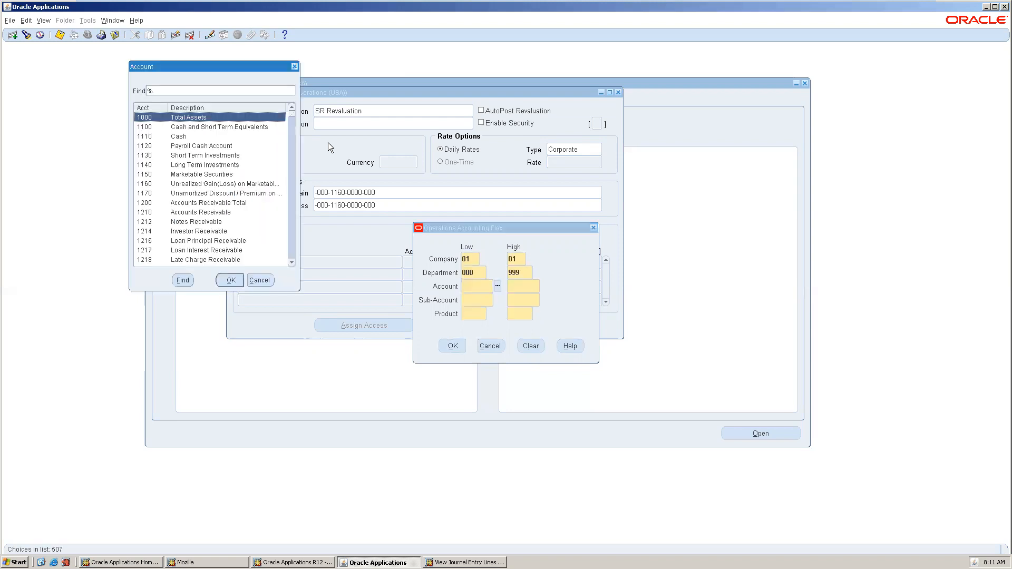
pyautogui.doubleClick(203, 128)
pyautogui.write('1999')
pyautogui.press('Tab')
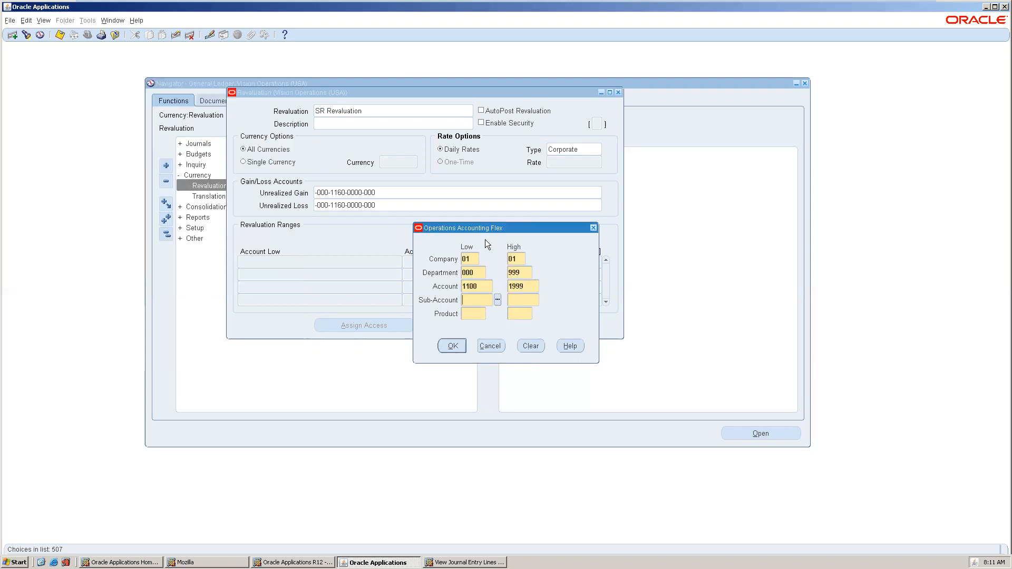
# Complete the range with sub-account 0000–9999 and product 000–999, and apply it to the row.
pyautogui.click(496, 301)
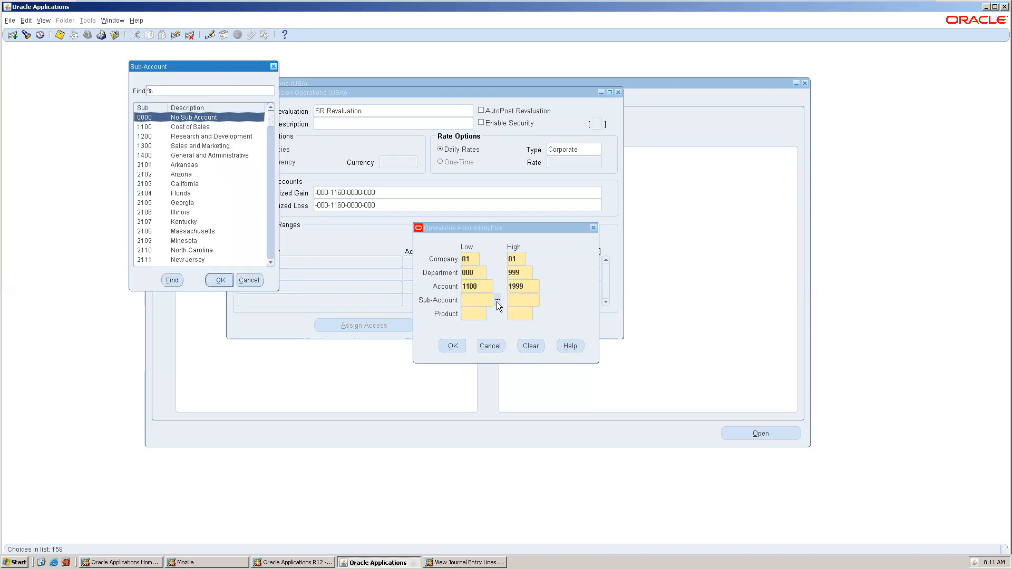
pyautogui.press('Return')
pyautogui.write('9999')
pyautogui.press('Tab')
pyautogui.write('000')
pyautogui.press('Tab')
pyautogui.write('999')
pyautogui.press('Tab')
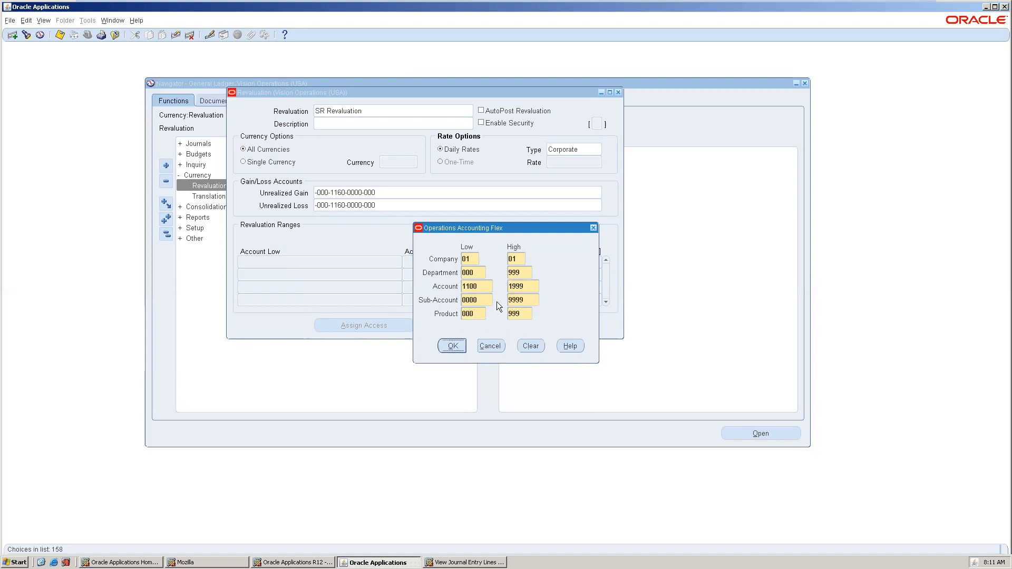
pyautogui.click(451, 345)
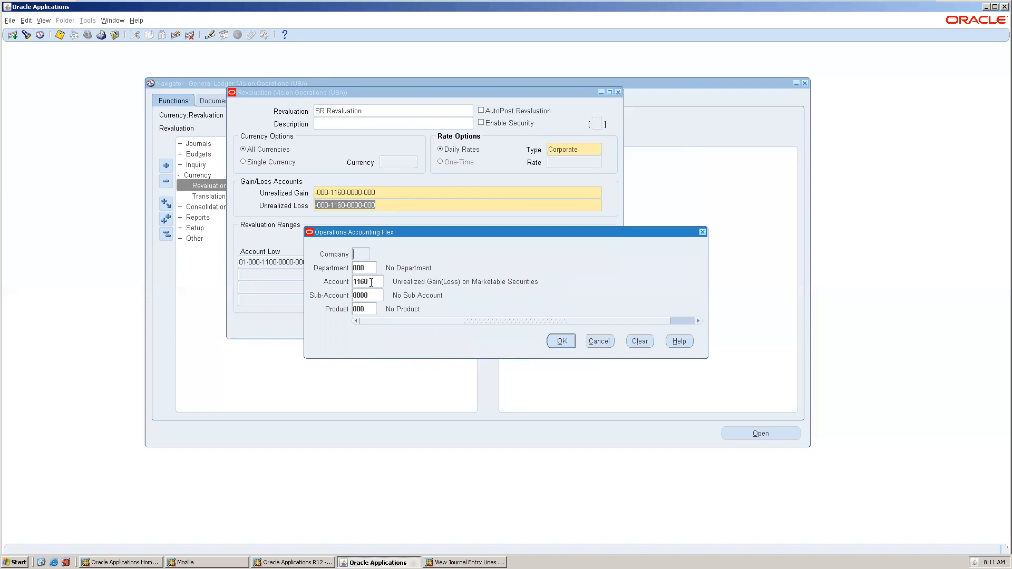
# Change the Unrealized Loss account to 7880 Realized Loss(Gain) on Marketable Securities, found by searching 'loss'.
pyautogui.click(371, 281)
pyautogui.click(388, 282)
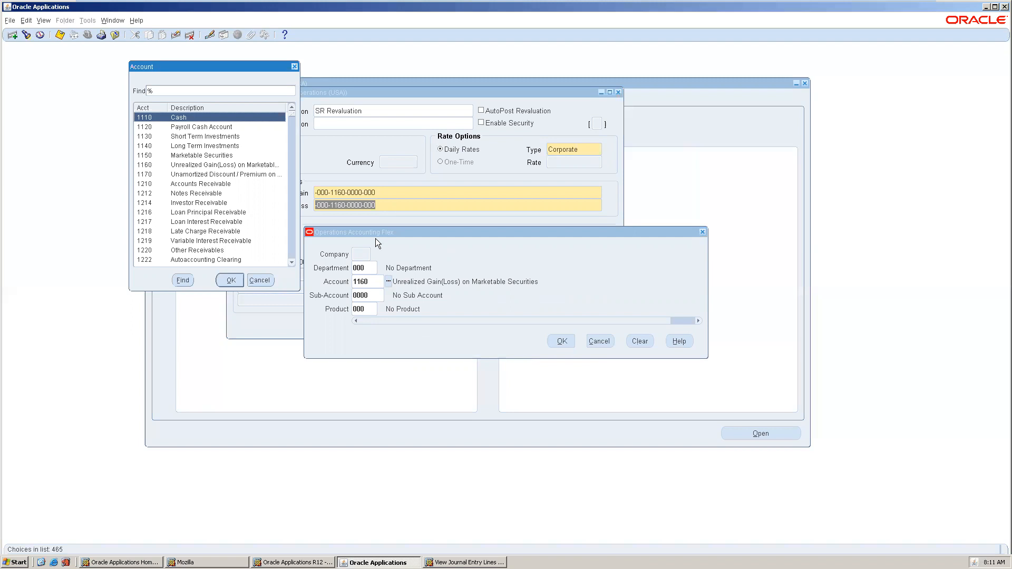
pyautogui.click(213, 89)
pyautogui.write('loss')
pyautogui.press('Return')
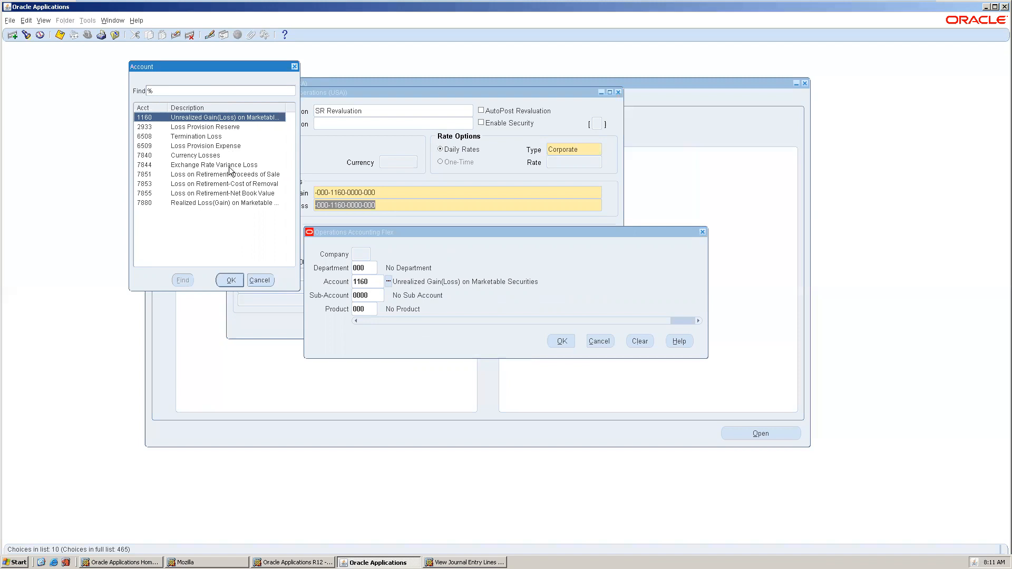
pyautogui.doubleClick(232, 203)
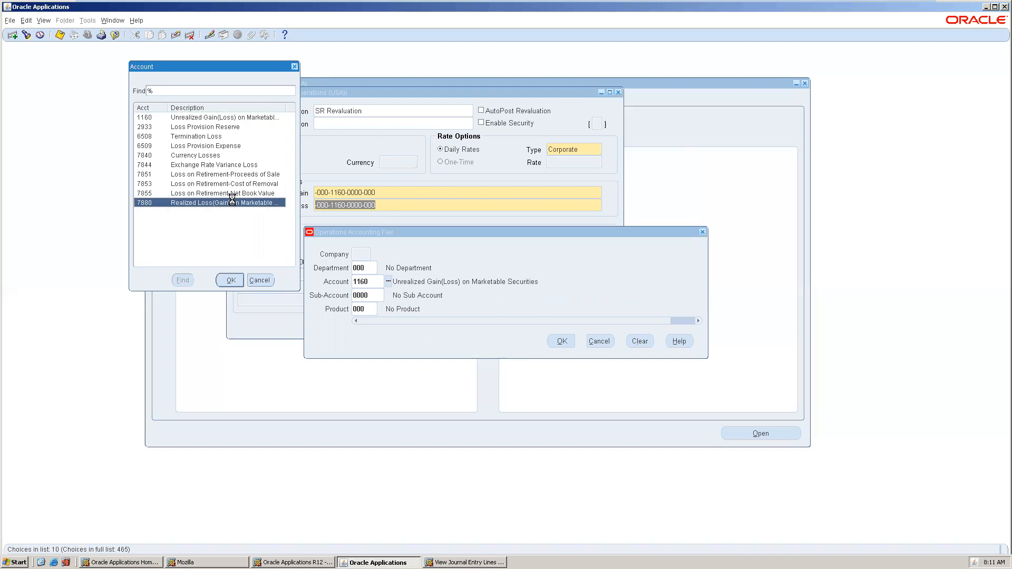
pyautogui.click(560, 341)
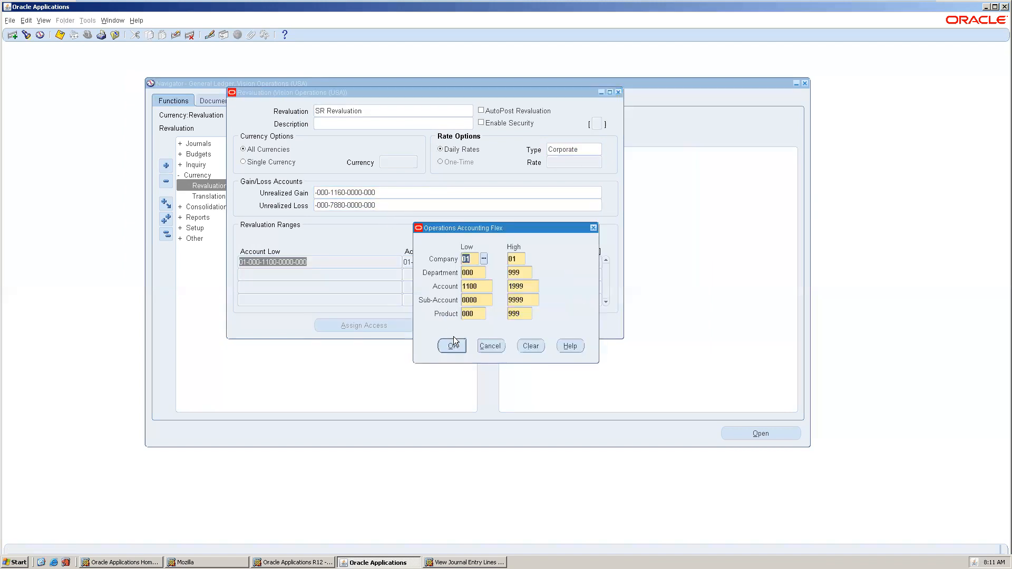
pyautogui.click(457, 346)
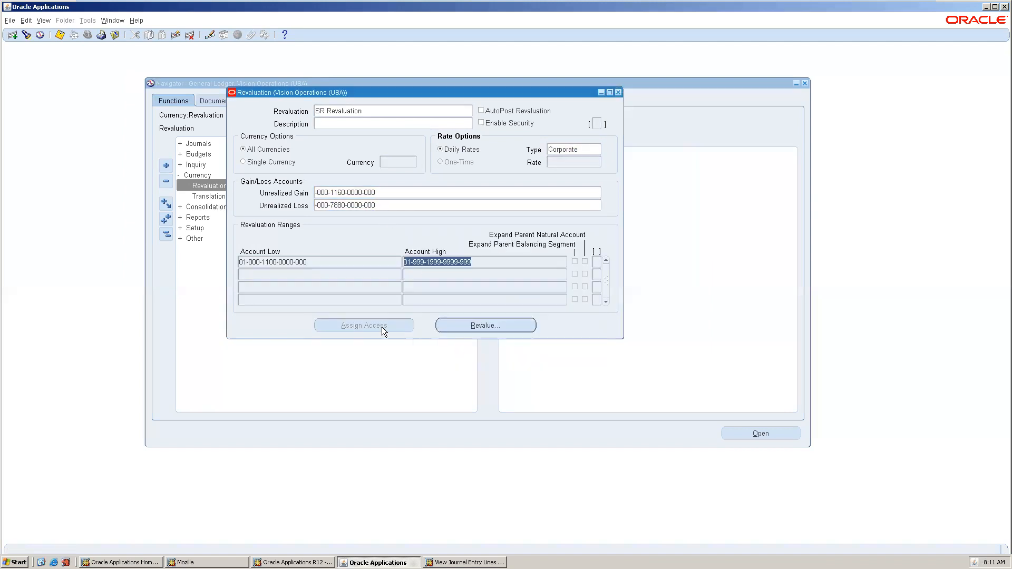
# Start a second range with company 01, department 000–999 and low account 2100 Current Liabilities.
pyautogui.click(297, 278)
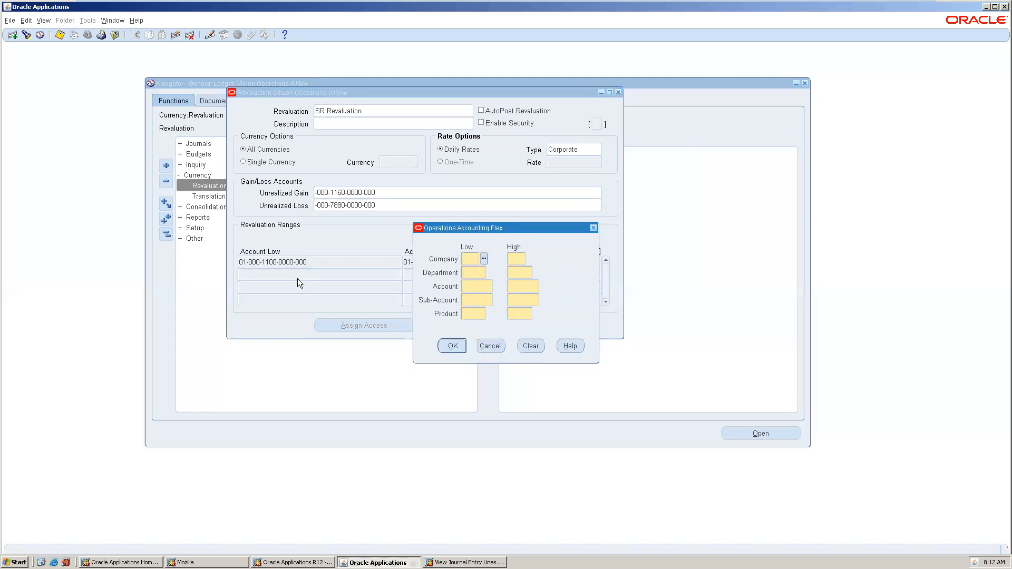
pyautogui.write('01')
pyautogui.press('Tab')
pyautogui.press('Tab')
pyautogui.write('000')
pyautogui.press('Tab')
pyautogui.write('999')
pyautogui.press('Tab')
pyautogui.hotkey('ctrl', 'l')
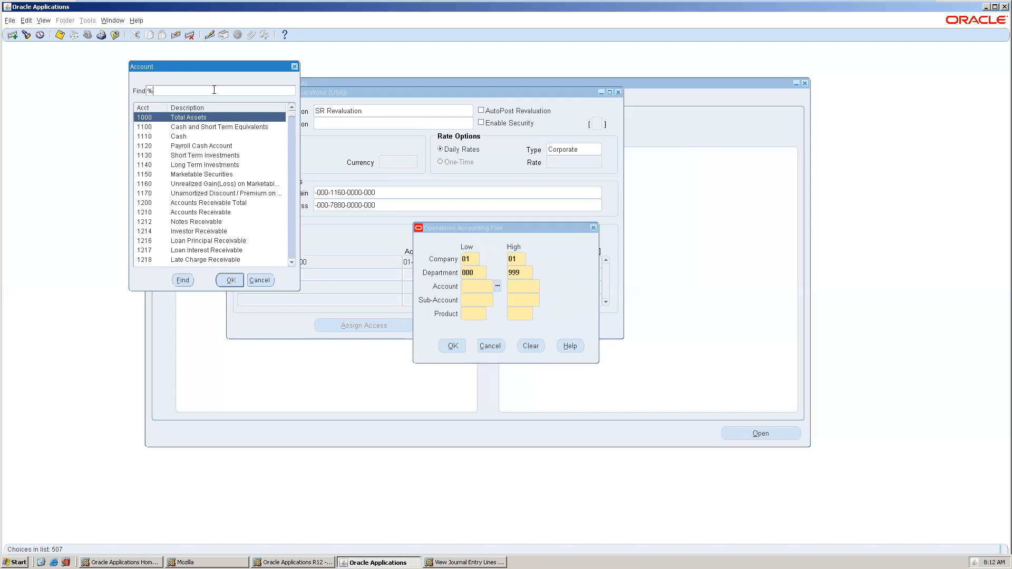
pyautogui.press('BackSpace')
pyautogui.write('2%')
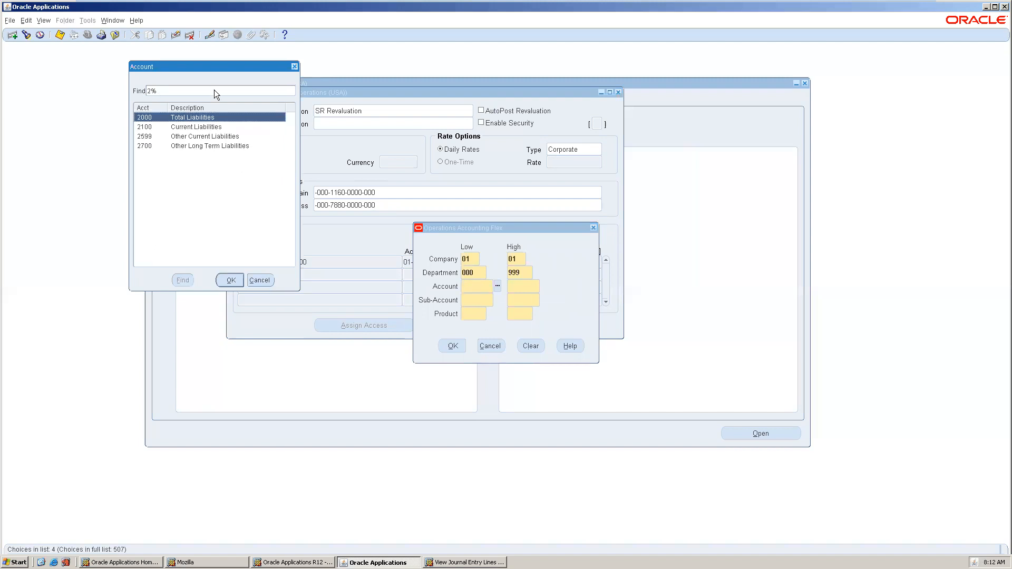
pyautogui.doubleClick(205, 127)
# Finish the second range with high account 2999 and product 000–999, then save the ranges.
pyautogui.write('2999')
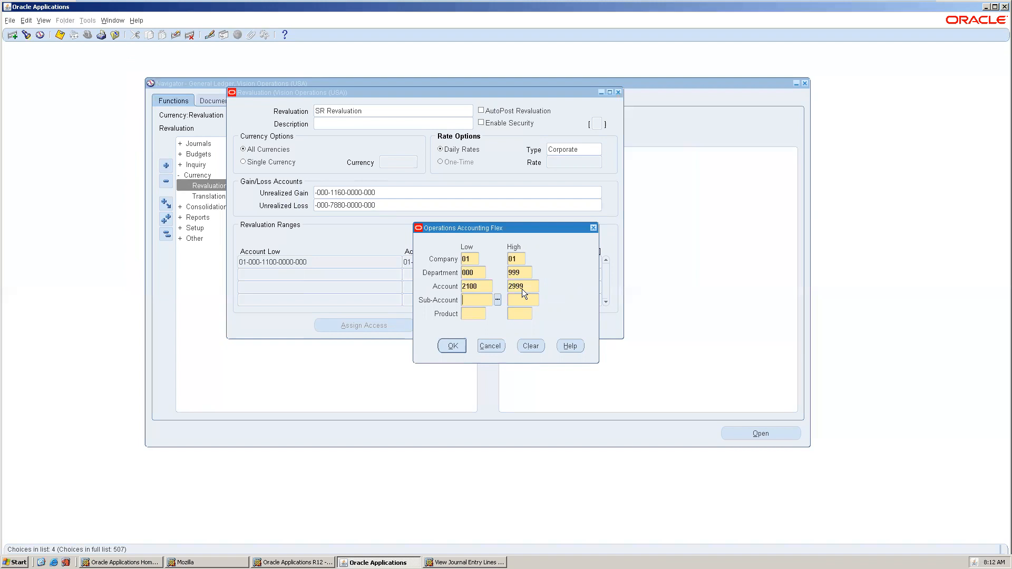
pyautogui.write('000')
pyautogui.press('Tab')
pyautogui.write('000')
pyautogui.press('Tab')
pyautogui.write('999')
pyautogui.press('Tab')
pyautogui.click(453, 346)
pyautogui.hotkey('ctrl', 's')
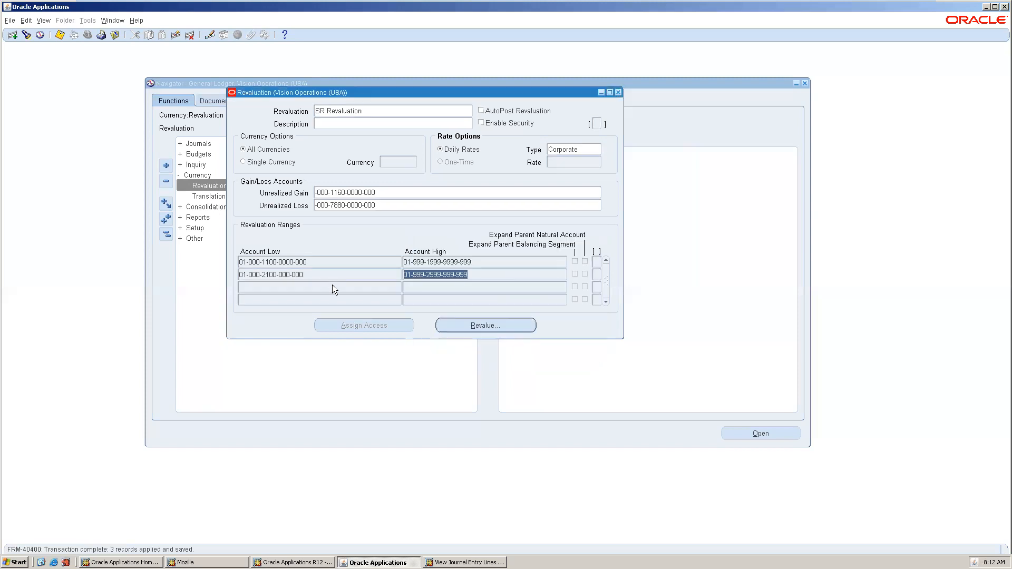
# Submit a Revalue Balances request for SR Revaluation, period Dec-12, effective 31-DEC-2012.
pyautogui.click(477, 321)
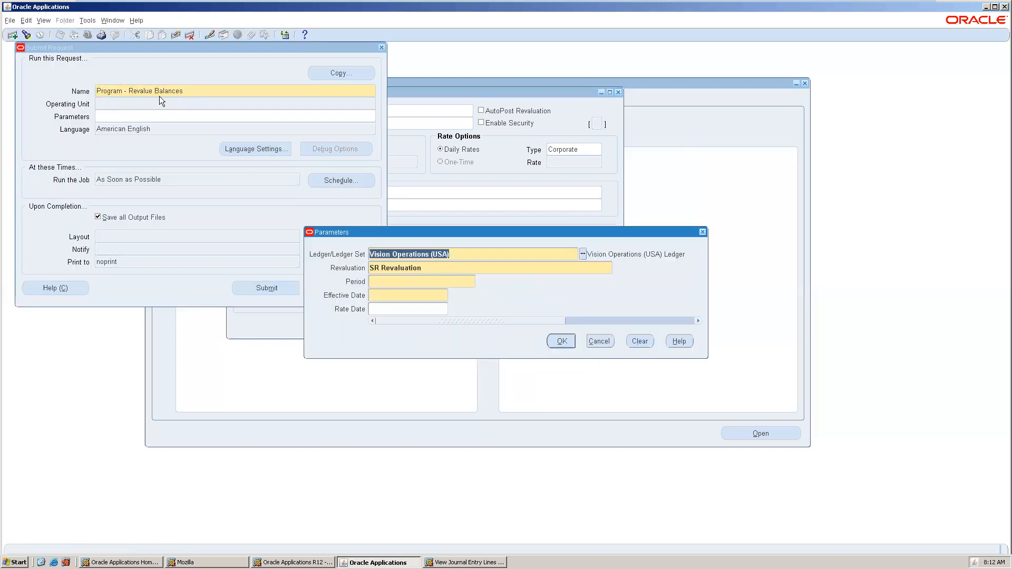
pyautogui.press('Tab')
pyautogui.press('Tab')
pyautogui.write('dec-12')
pyautogui.press('Tab')
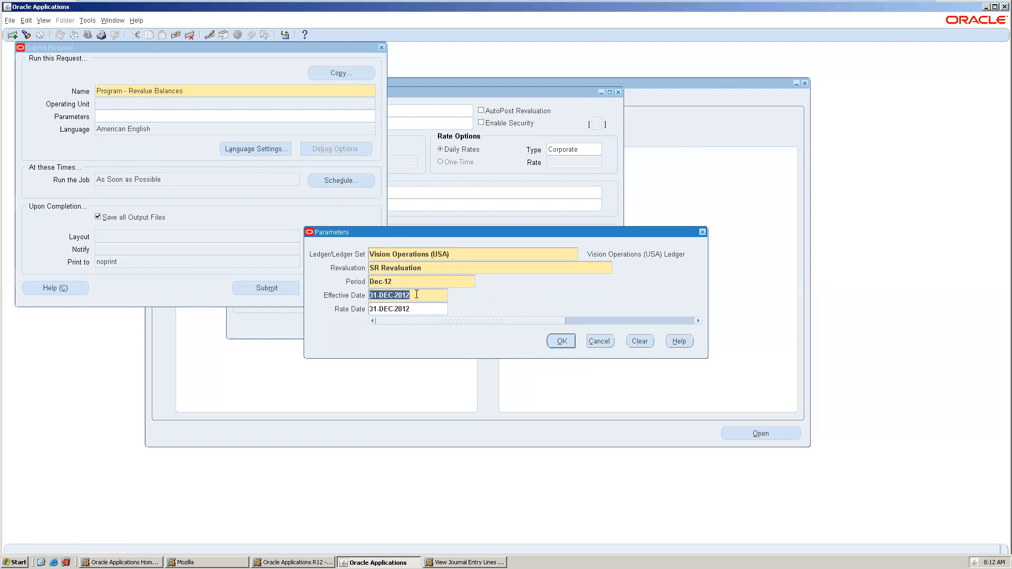
pyautogui.click(561, 341)
pyautogui.click(282, 287)
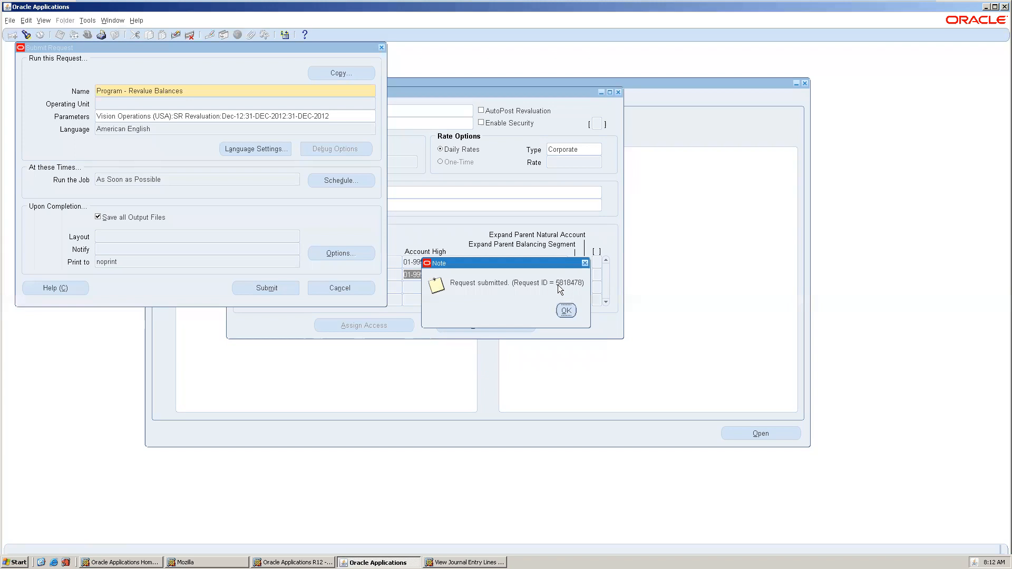
pyautogui.click(567, 310)
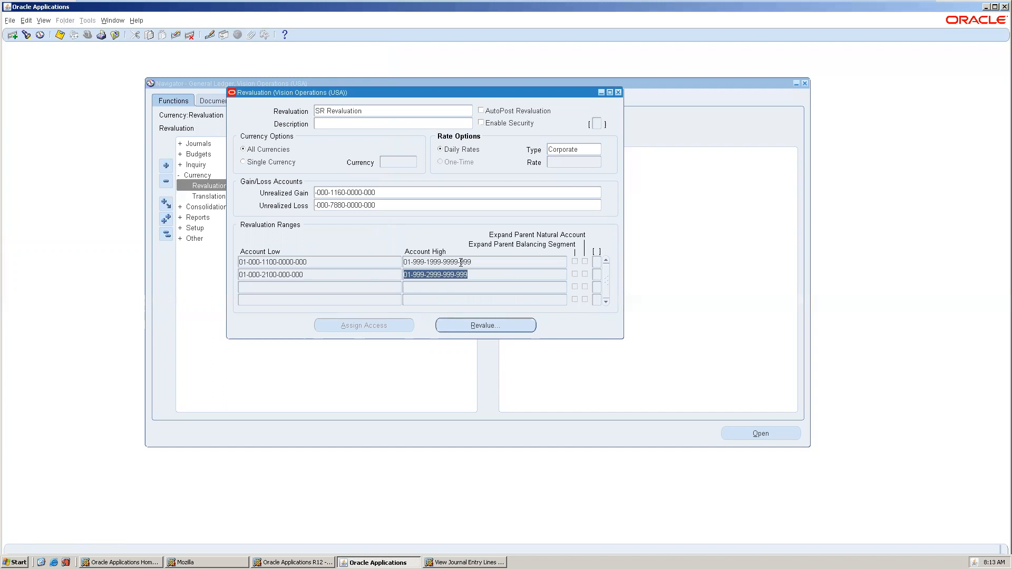
# Open the Requests list, refresh until Revalue Balances shows Completed with Warning, and review its log.
pyautogui.click(44, 21)
pyautogui.click(61, 155)
pyautogui.click(307, 276)
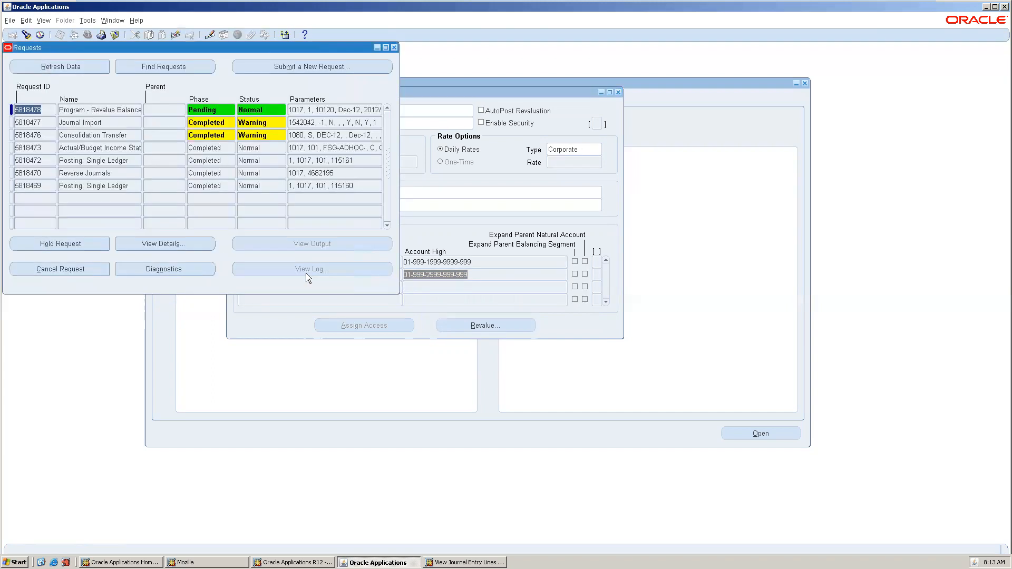
pyautogui.click(39, 68)
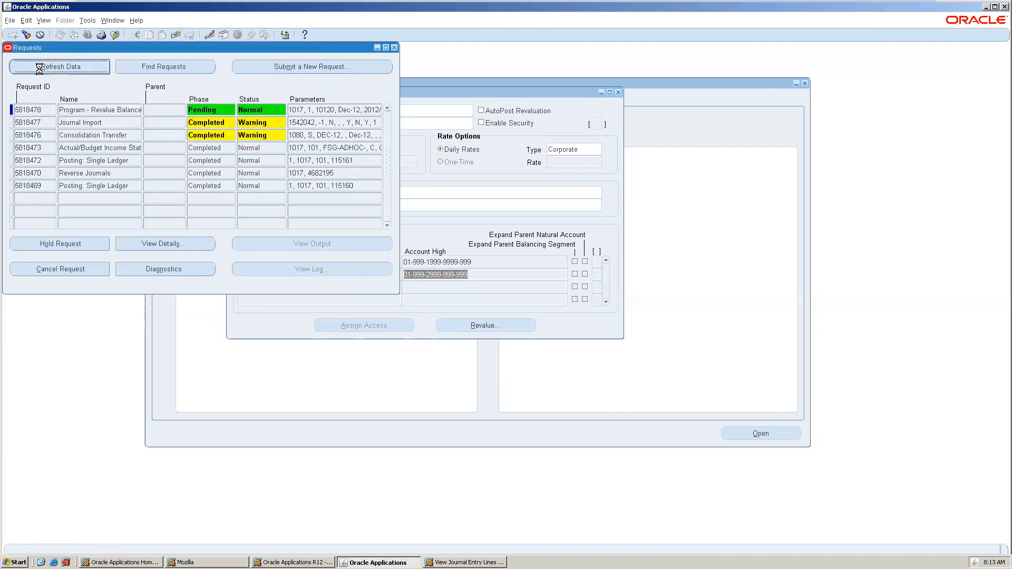
pyautogui.click(39, 68)
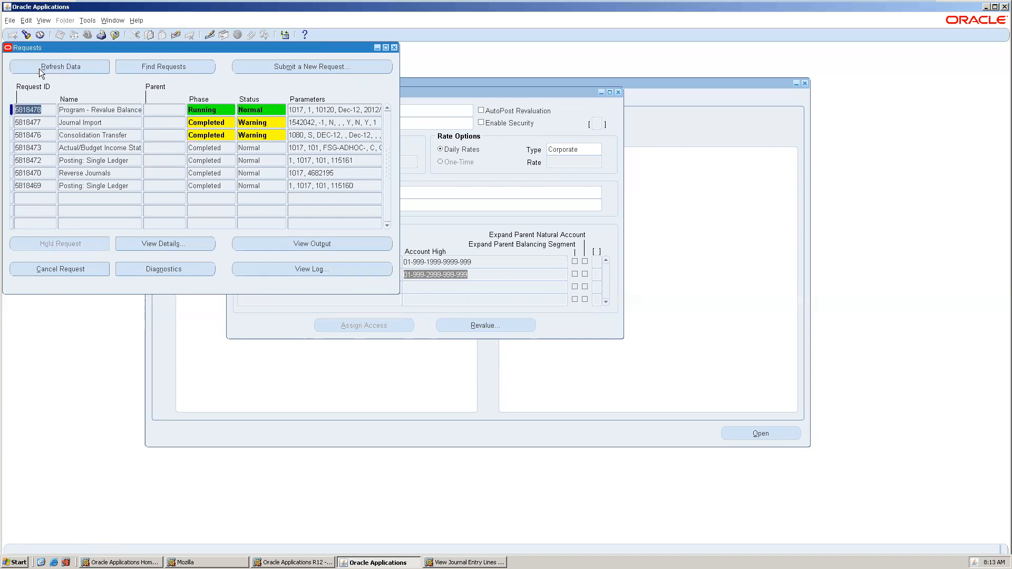
pyautogui.click(39, 68)
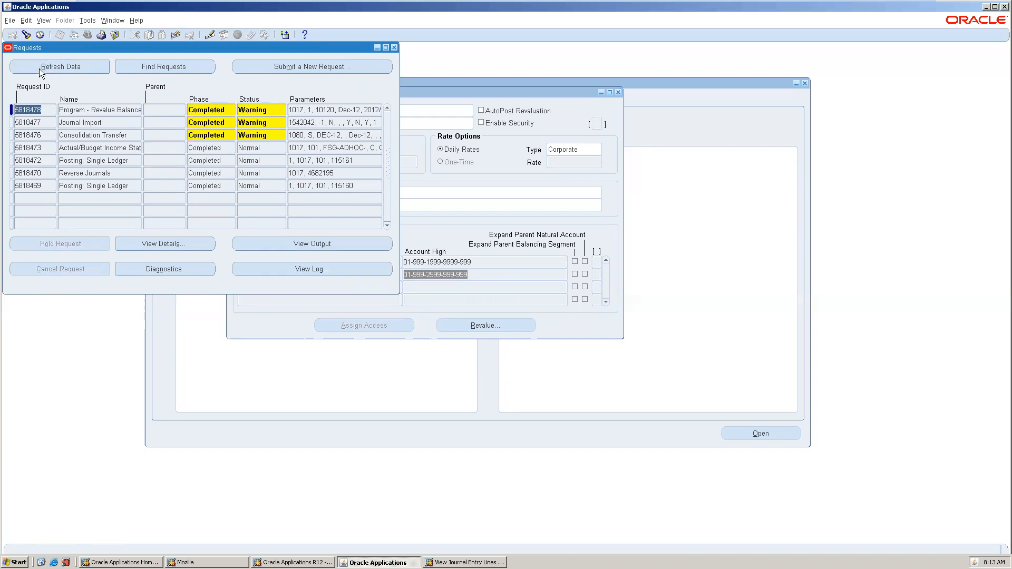
pyautogui.click(39, 68)
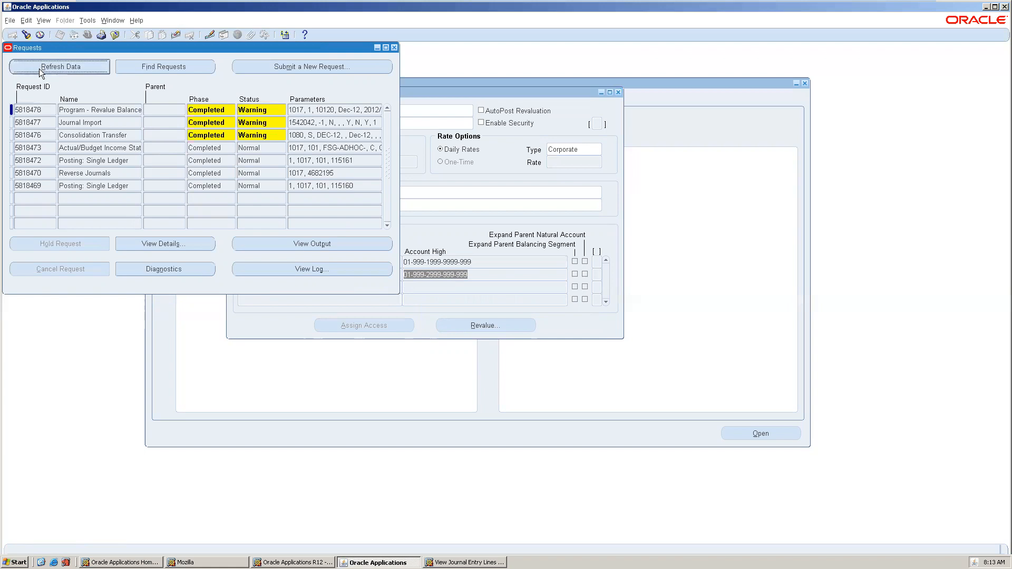
pyautogui.click(306, 262)
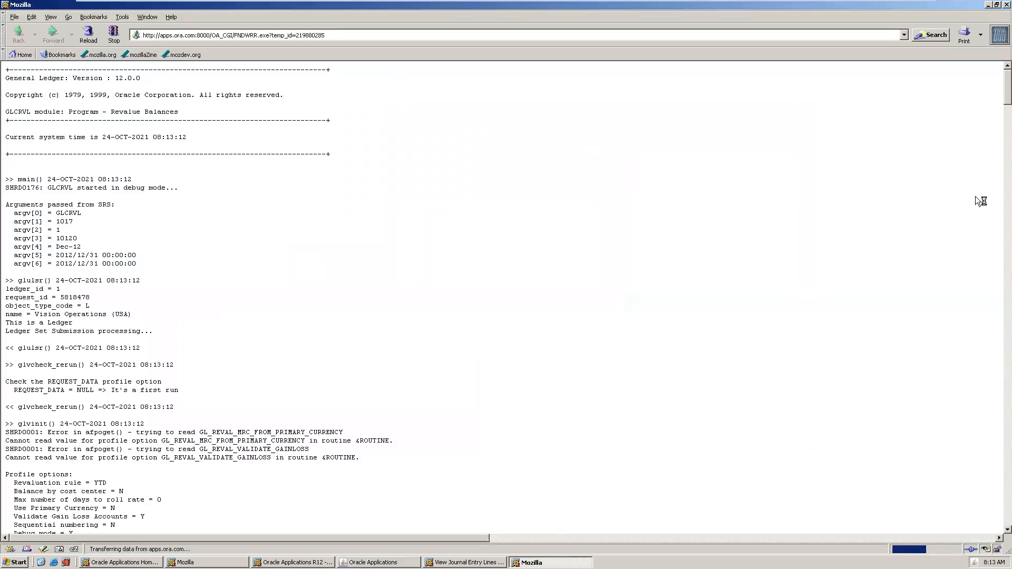
pyautogui.click(1005, 5)
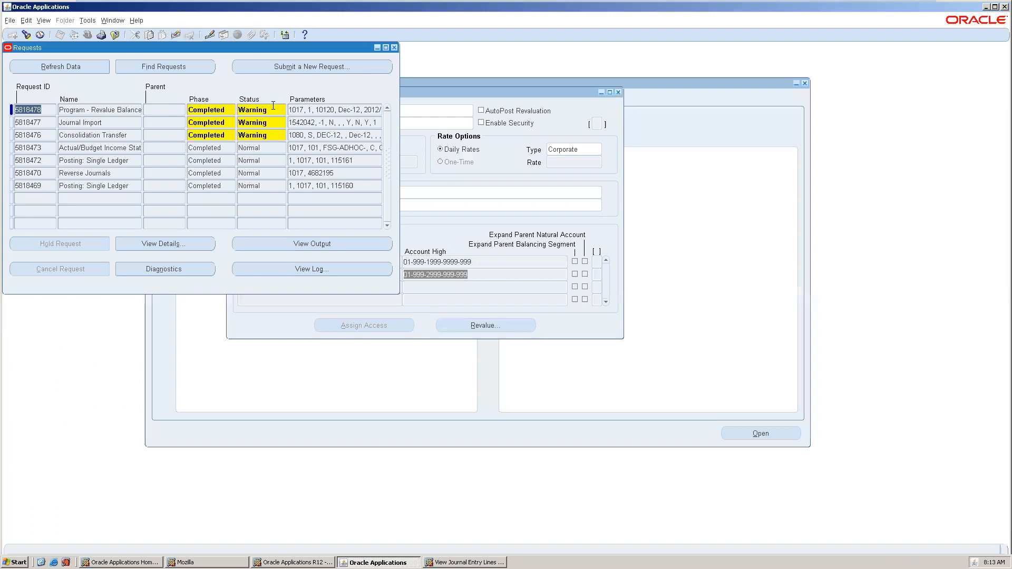
# Submit a Revalue Balances request for the SR Revaluation definition, period Jan-13.
pyautogui.click(278, 68)
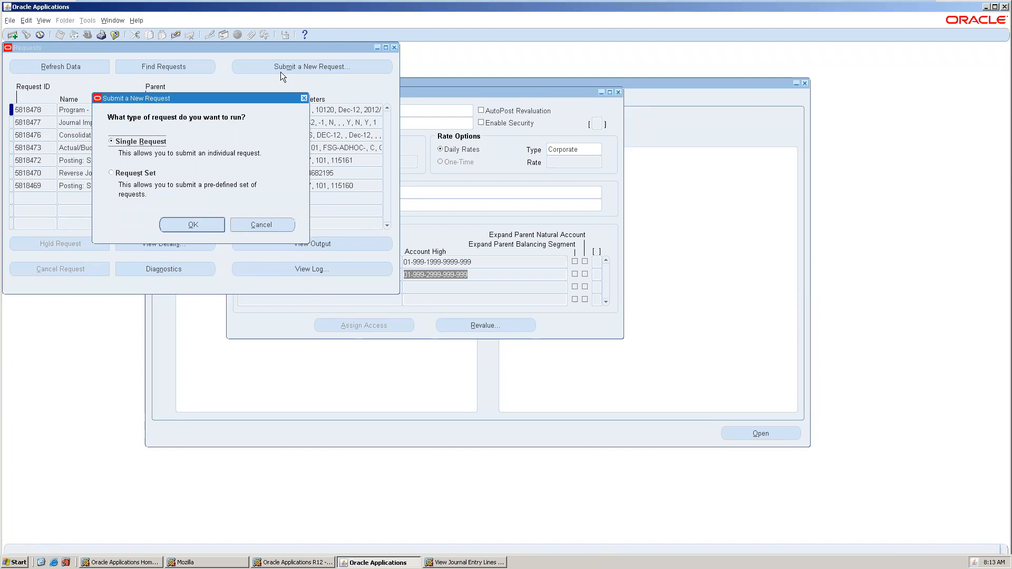
pyautogui.click(194, 230)
pyautogui.click(372, 92)
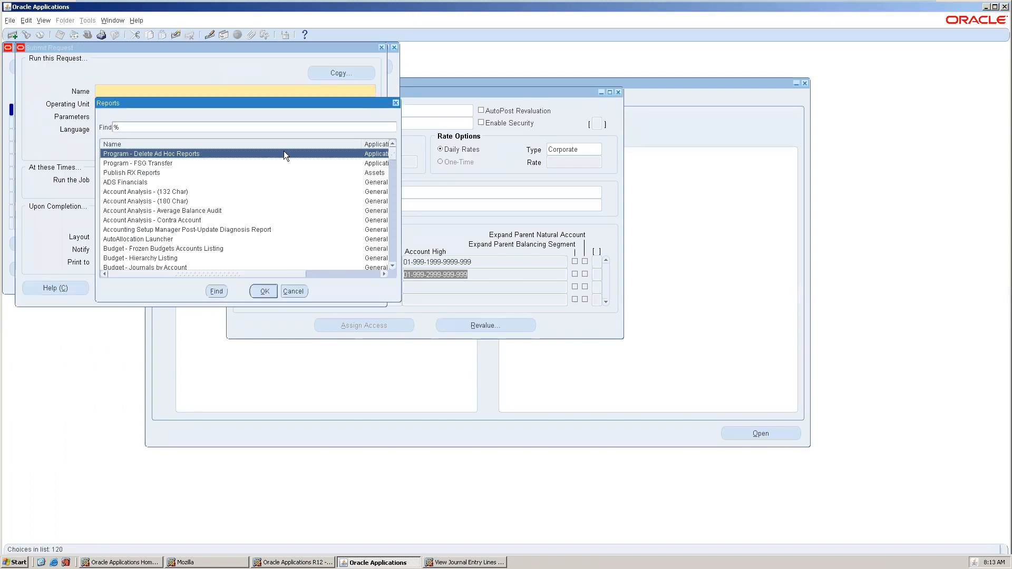
pyautogui.write('rev')
pyautogui.press('Return')
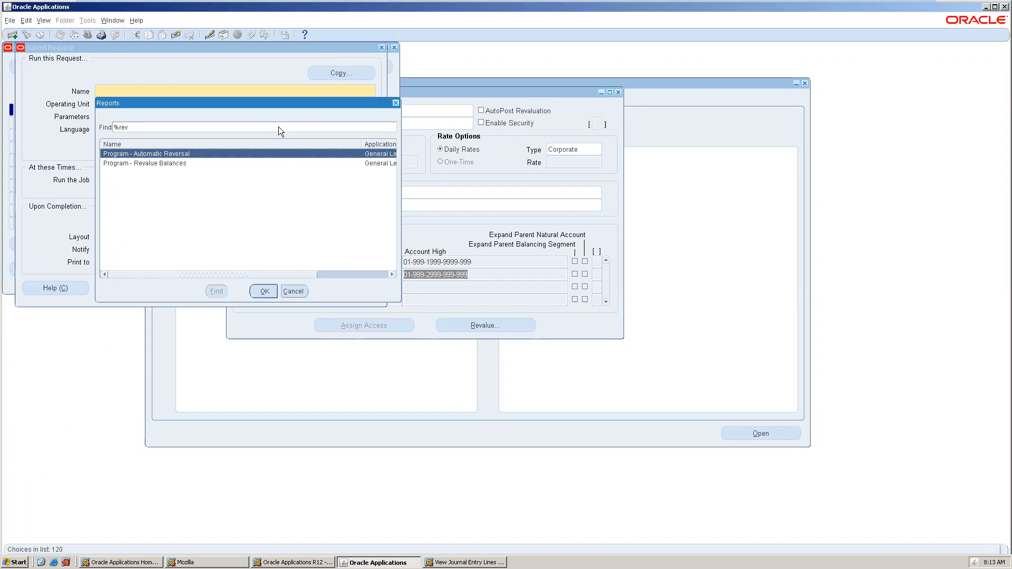
pyautogui.doubleClick(177, 161)
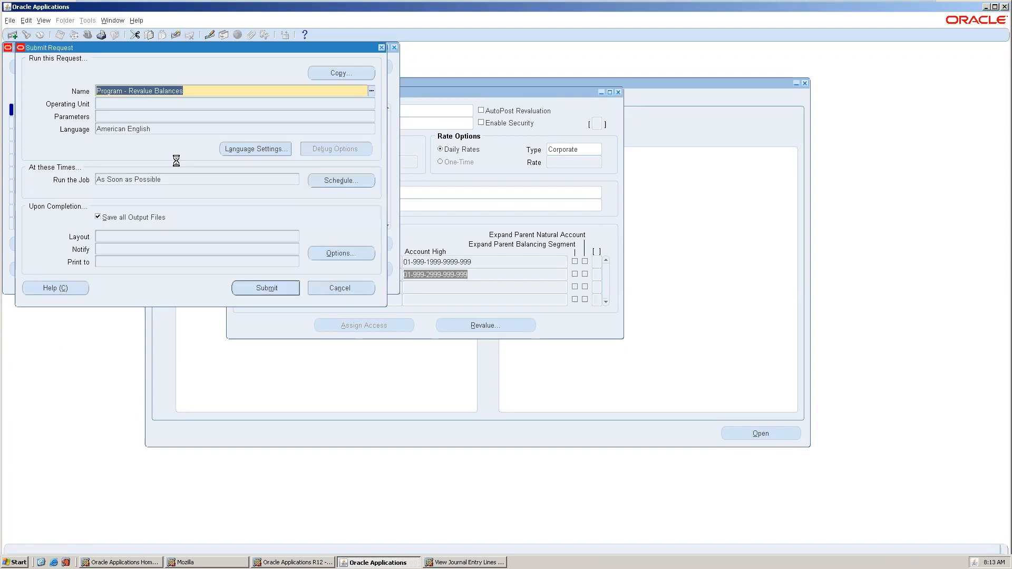
pyautogui.press('Tab')
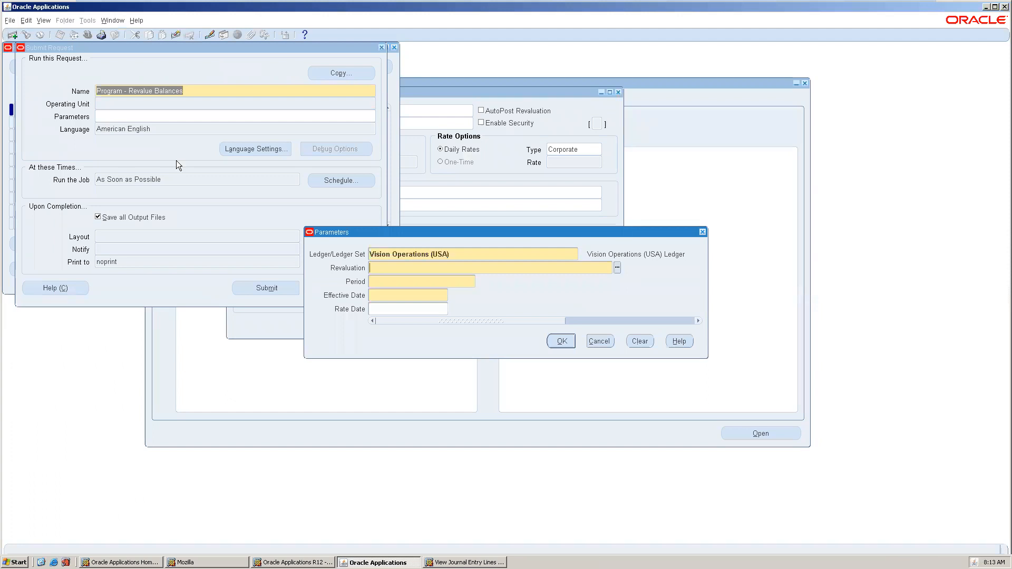
pyautogui.hotkey('ctrl', 'l')
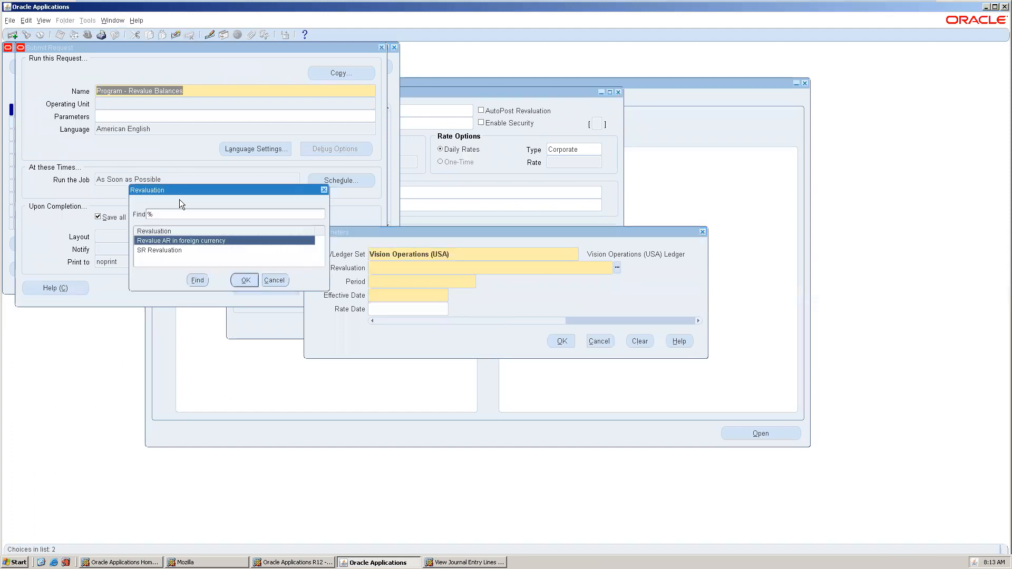
pyautogui.doubleClick(173, 249)
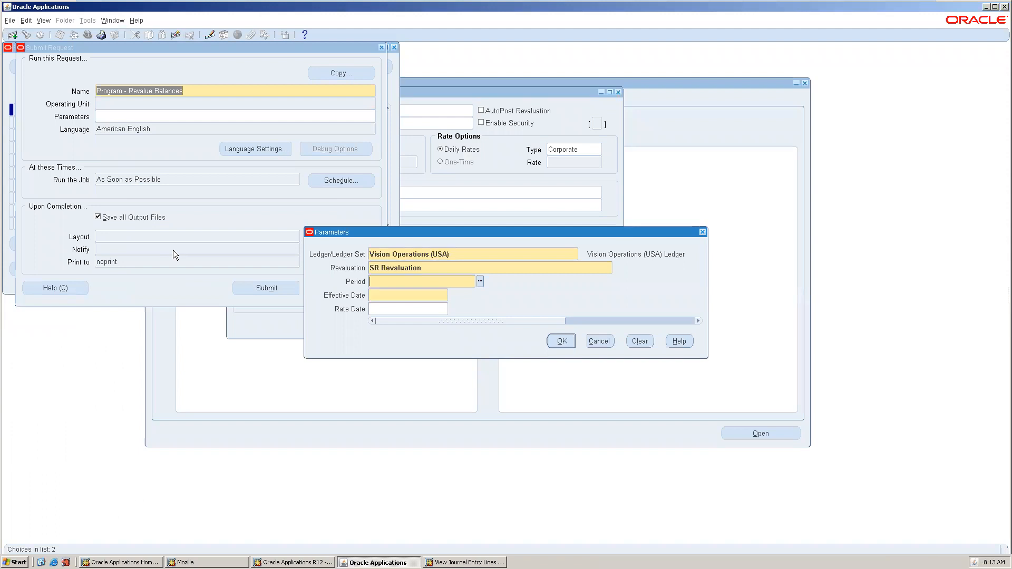
pyautogui.hotkey('ctrl', 'l')
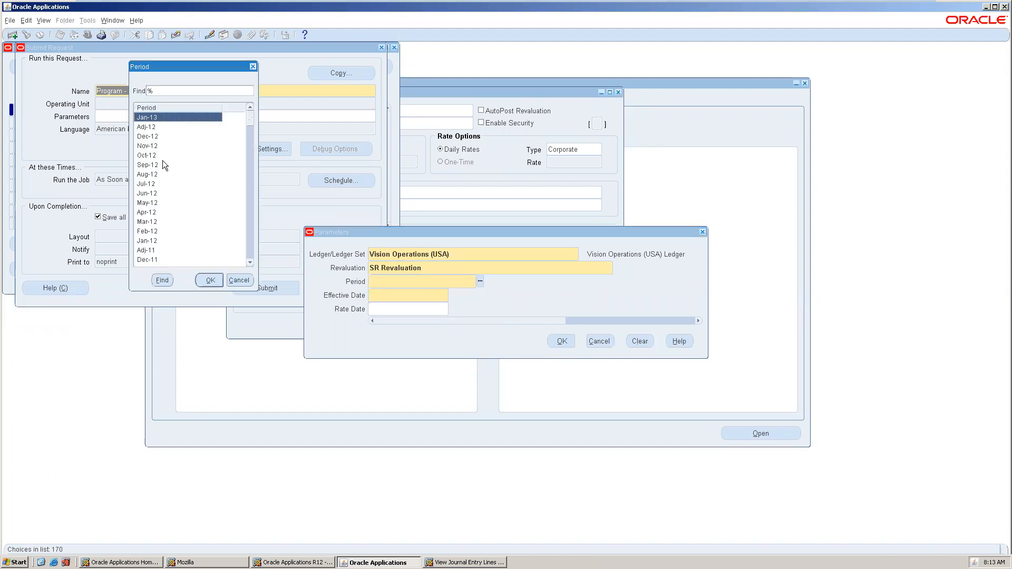
pyautogui.doubleClick(160, 116)
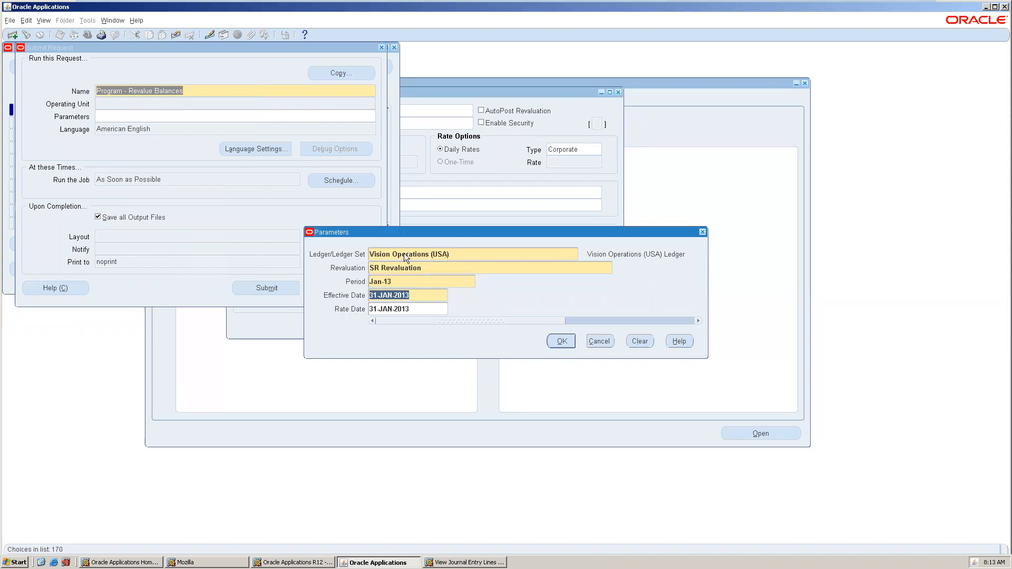
pyautogui.click(561, 341)
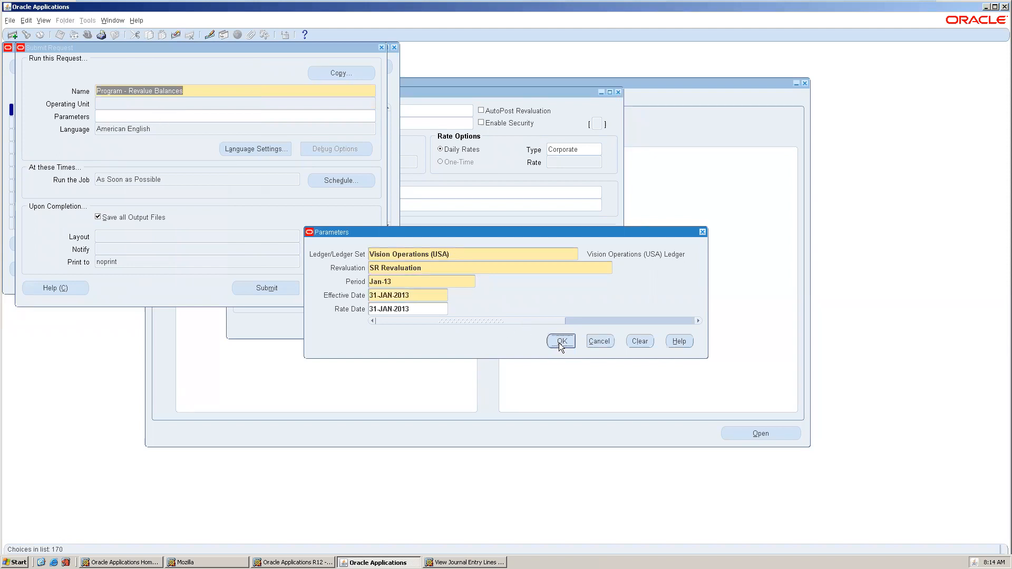
pyautogui.click(285, 292)
# Submit another Revalue Balances request using the Revalue AR in foreign currency definition.
pyautogui.click(502, 321)
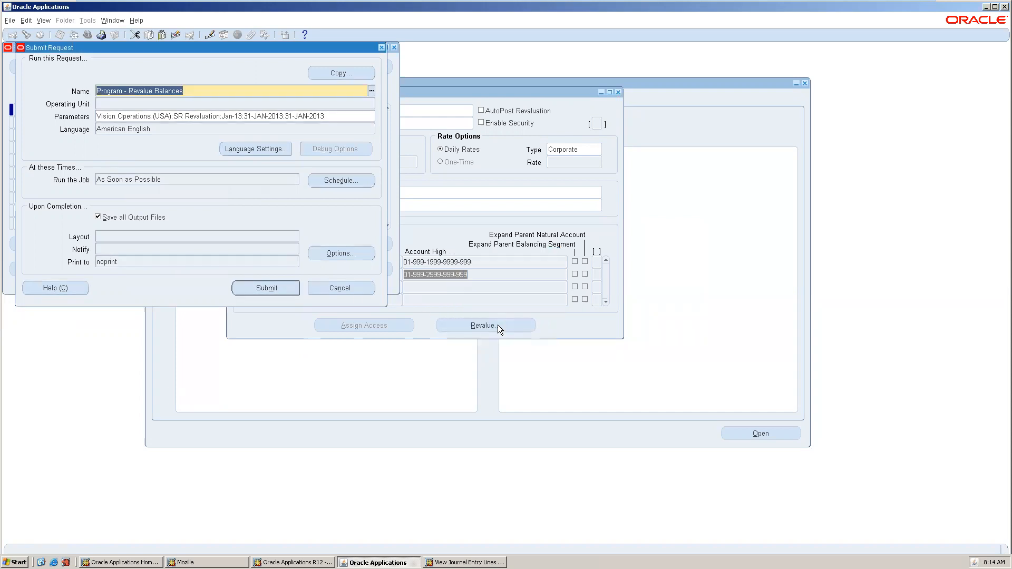
pyautogui.click(232, 112)
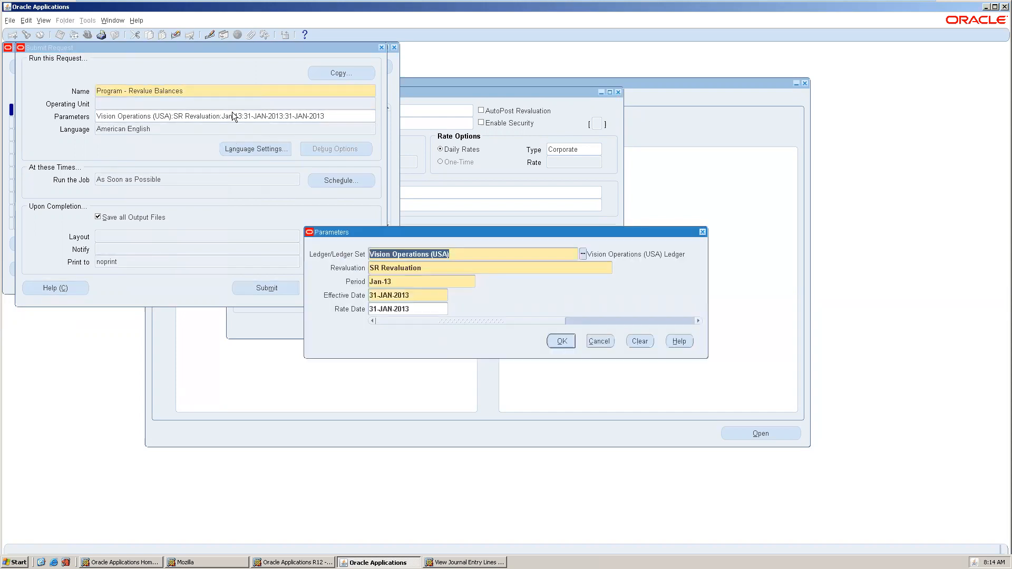
pyautogui.press('Tab')
pyautogui.press('BackSpace')
pyautogui.hotkey('ctrl', 'l')
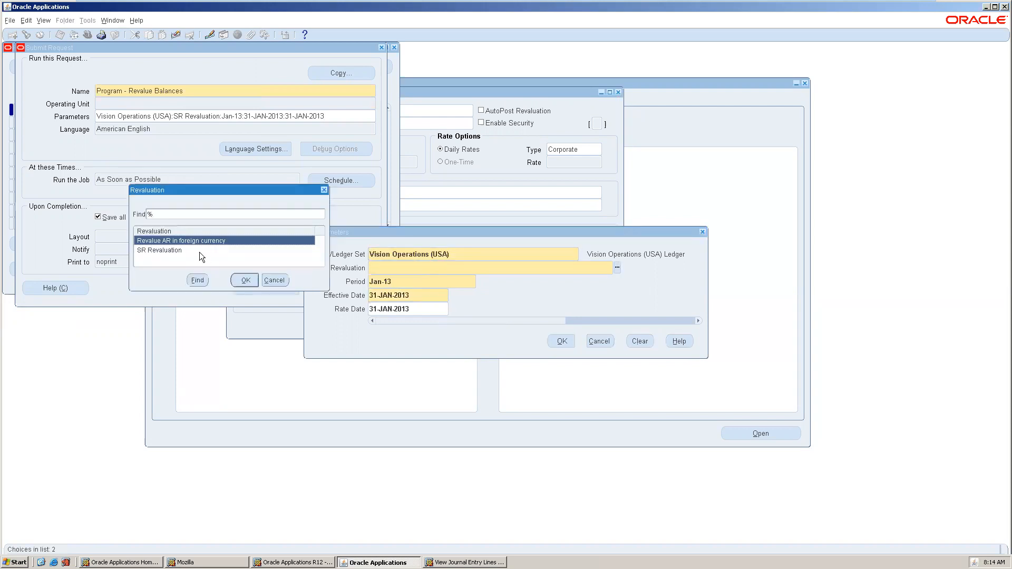
pyautogui.doubleClick(200, 241)
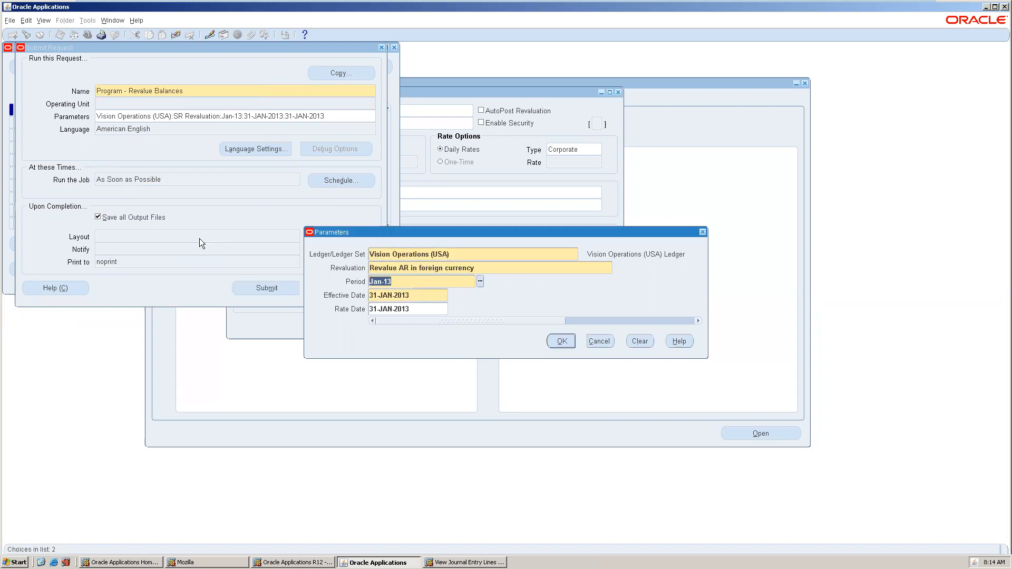
pyautogui.click(561, 342)
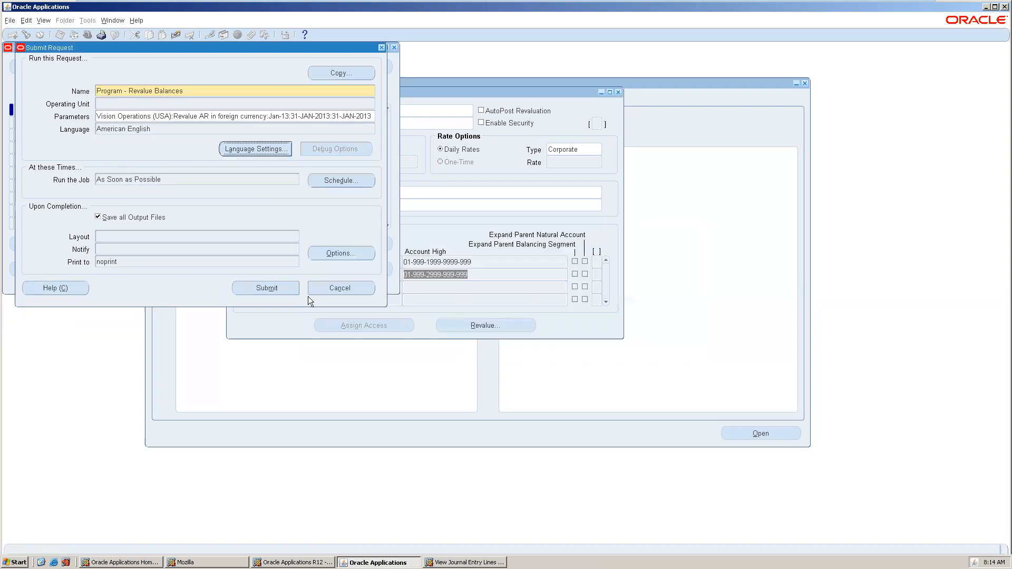
pyautogui.click(280, 288)
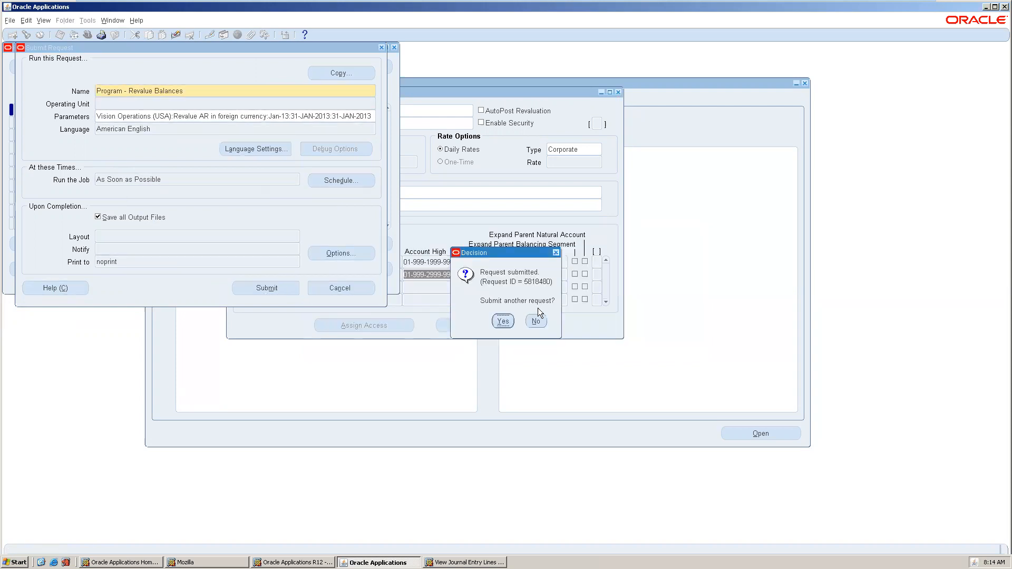
pyautogui.click(537, 321)
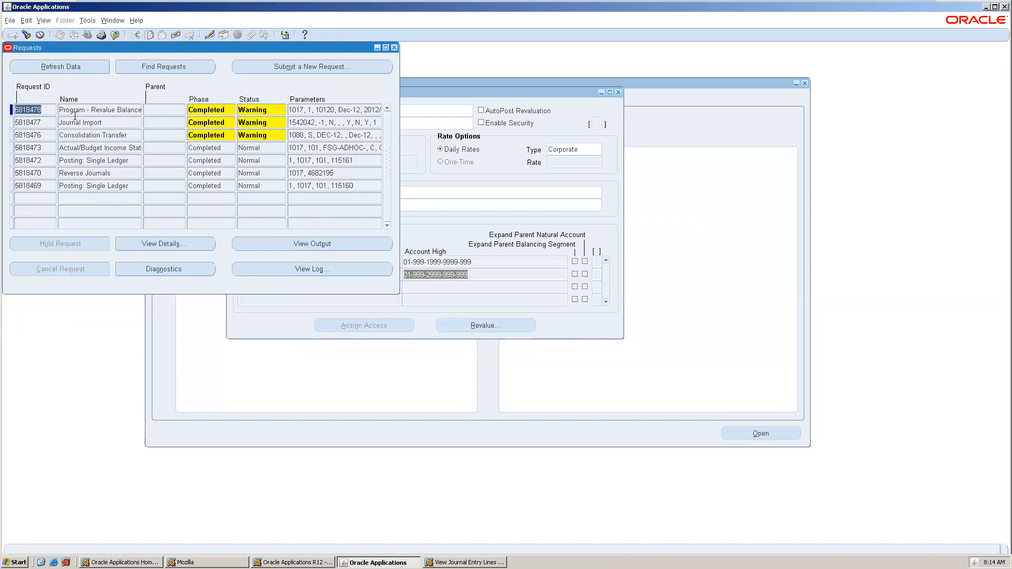
# Refresh the requests until request 5818480 shows Completed with Warning, then close the list.
pyautogui.click(61, 67)
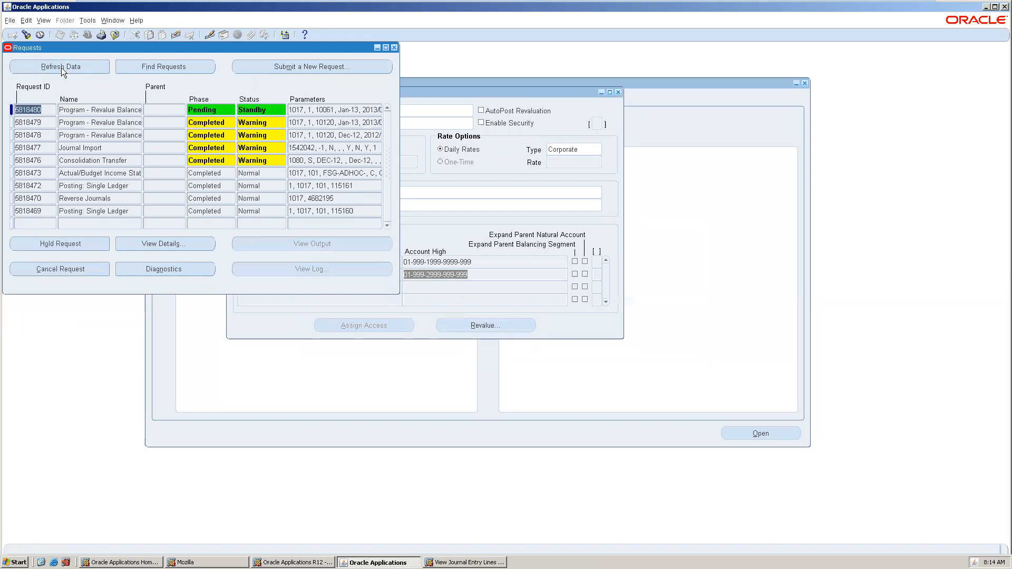
pyautogui.click(62, 67)
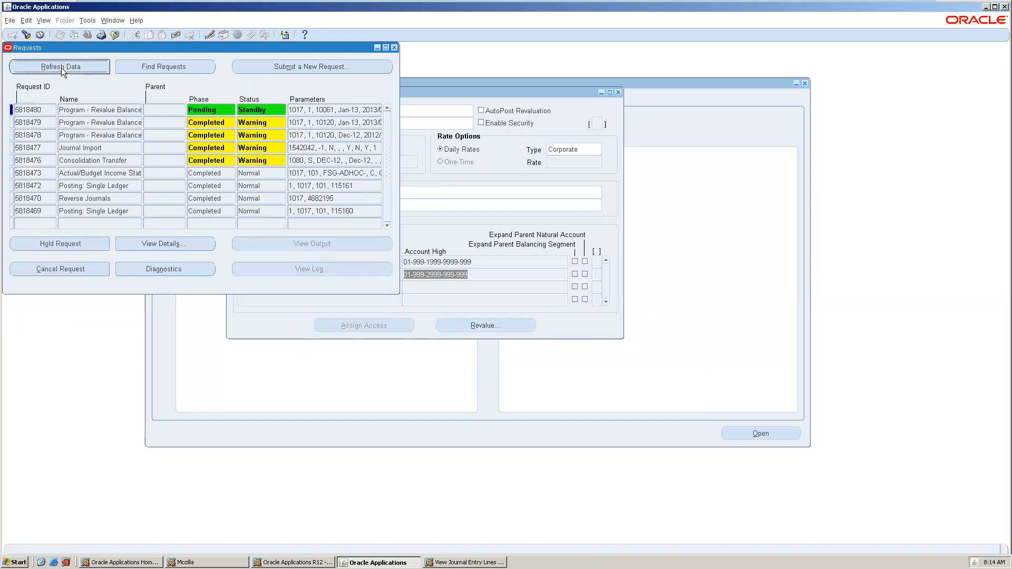
pyautogui.click(61, 67)
pyautogui.click(61, 67)
pyautogui.click(61, 67)
pyautogui.click(61, 68)
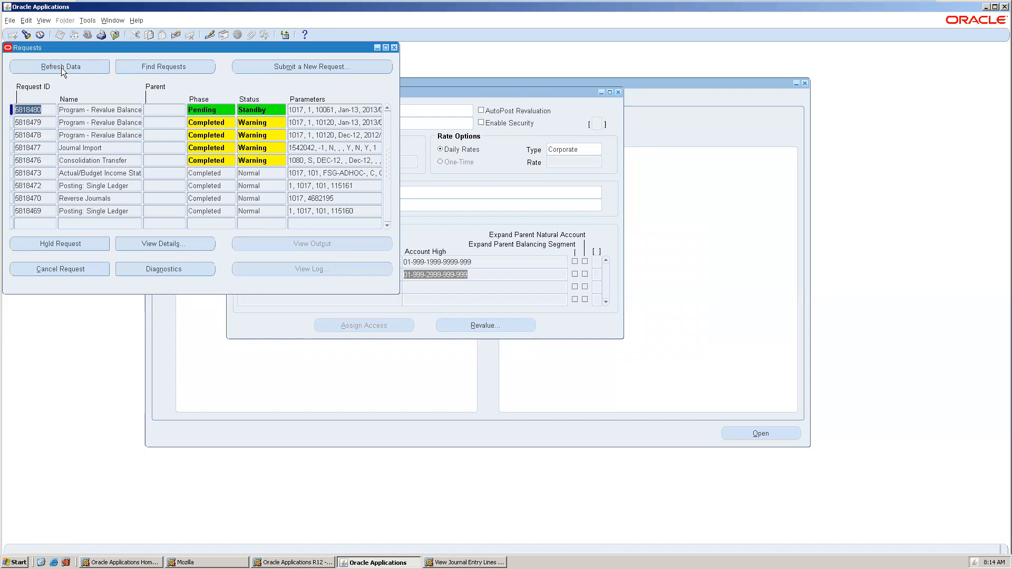
pyautogui.click(61, 67)
pyautogui.click(40, 63)
pyautogui.click(42, 65)
pyautogui.click(42, 65)
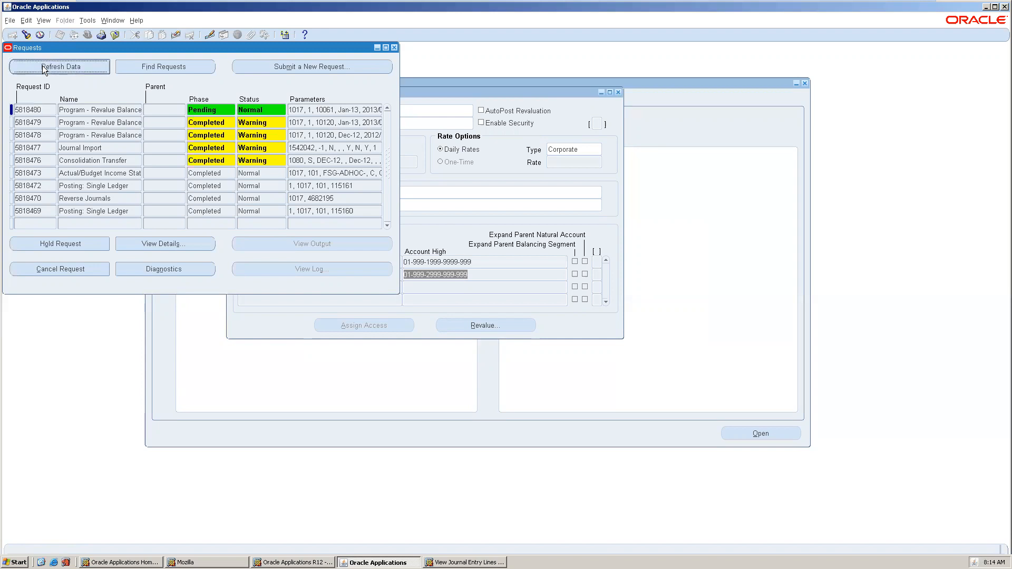
pyautogui.click(42, 66)
pyautogui.click(42, 65)
pyautogui.click(42, 65)
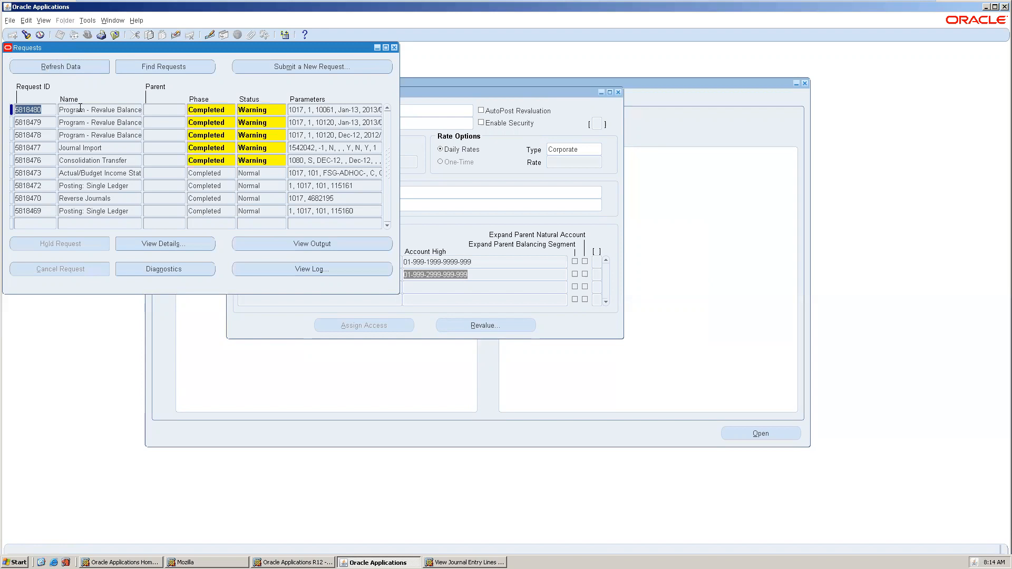
pyautogui.click(395, 47)
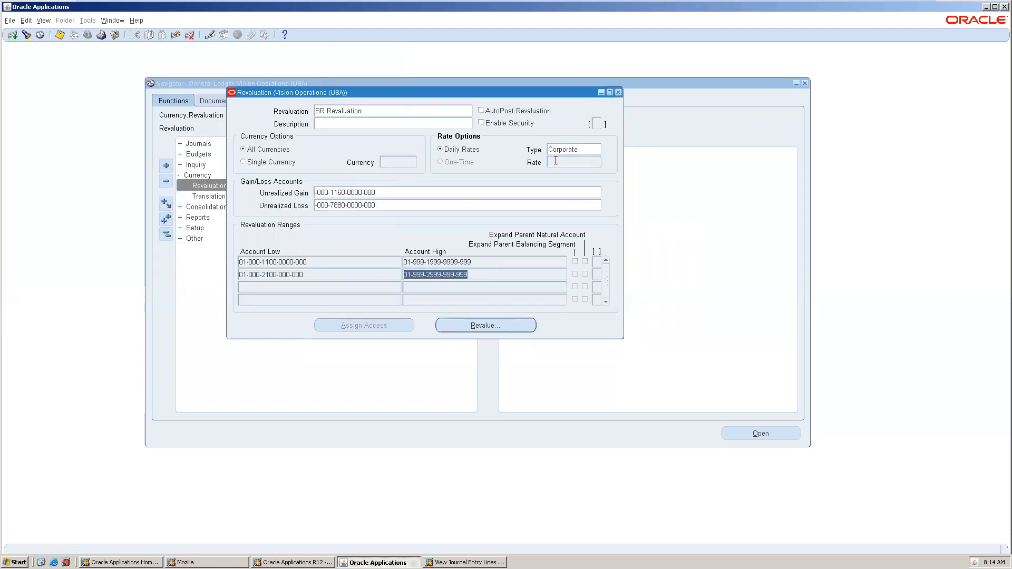
# Close the Revaluation window and open Currency > Translation for Vision Operations (USA).
pyautogui.click(618, 92)
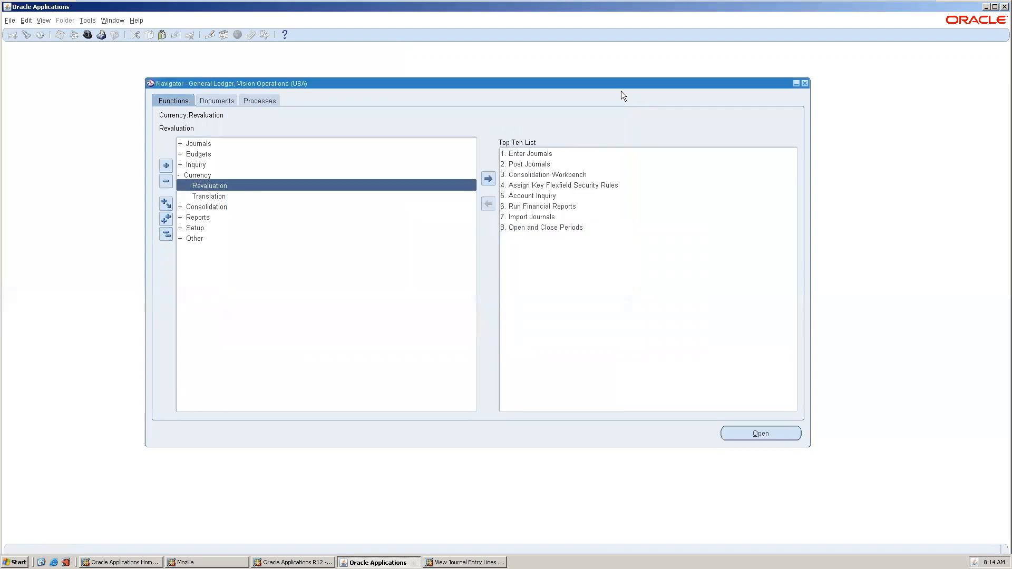
pyautogui.doubleClick(228, 197)
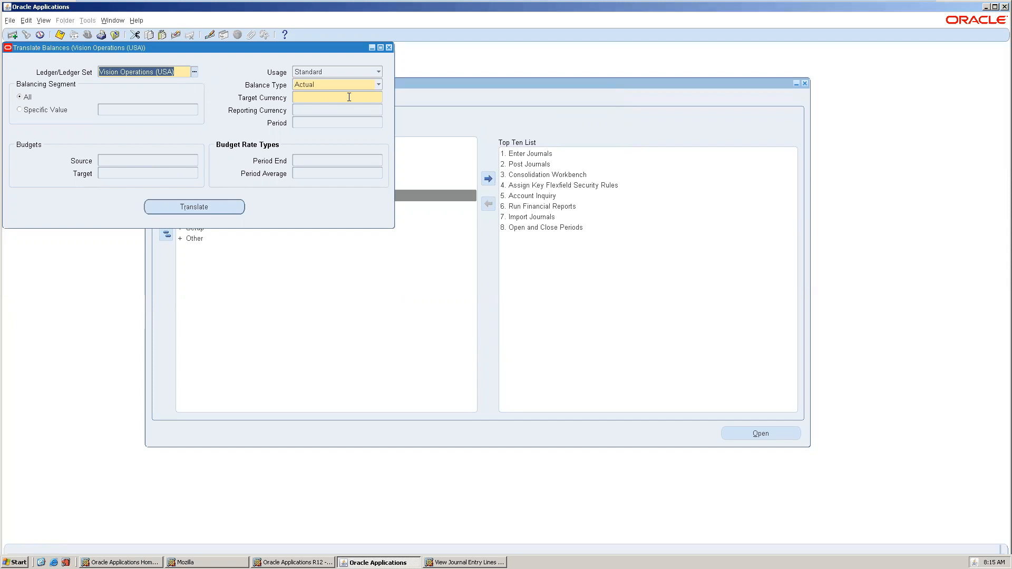
# Set up an Actual translation to target currency UAH for period Dec-12.
pyautogui.click(365, 97)
pyautogui.click(378, 97)
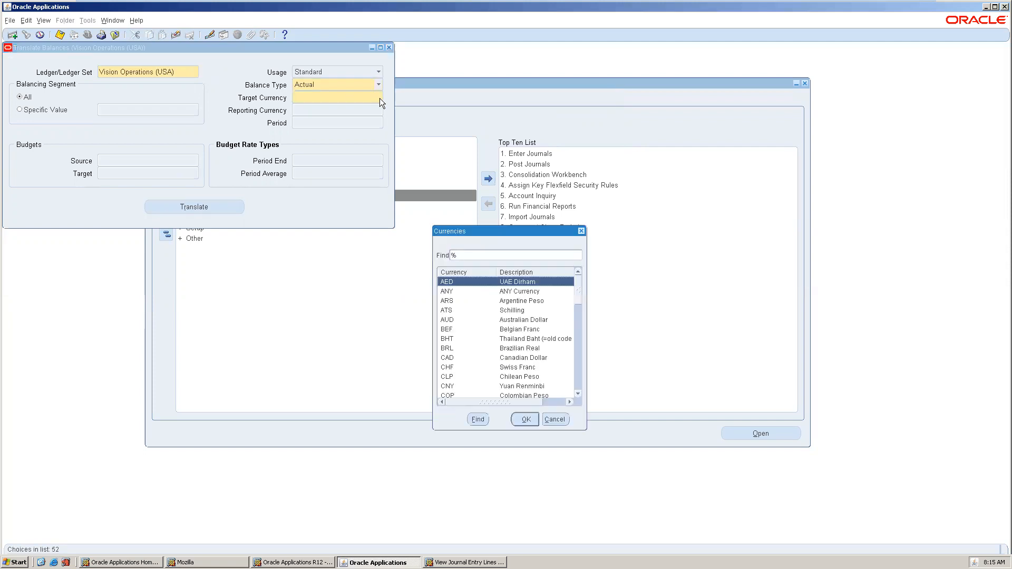
pyautogui.write('ua')
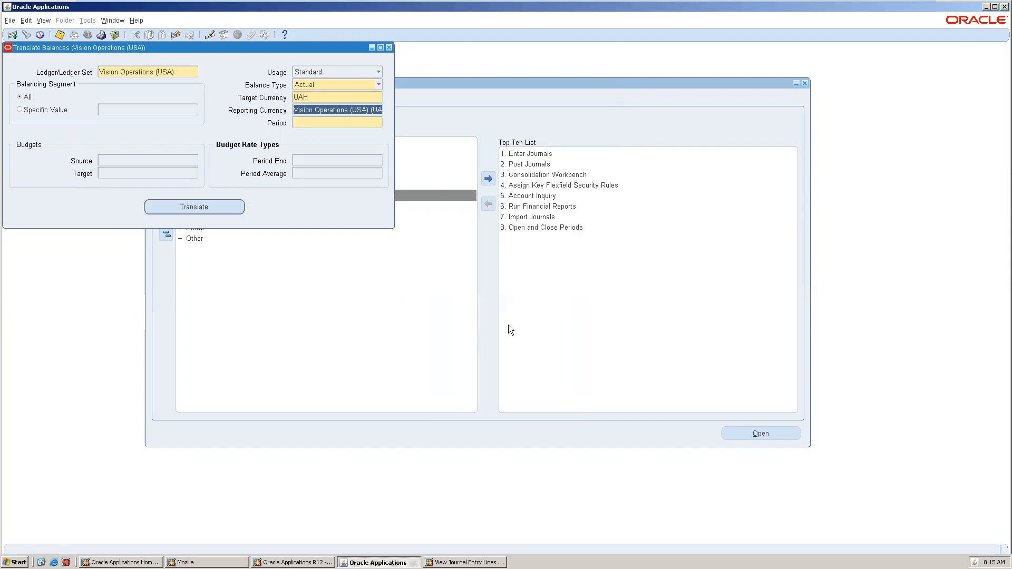
pyautogui.click(326, 122)
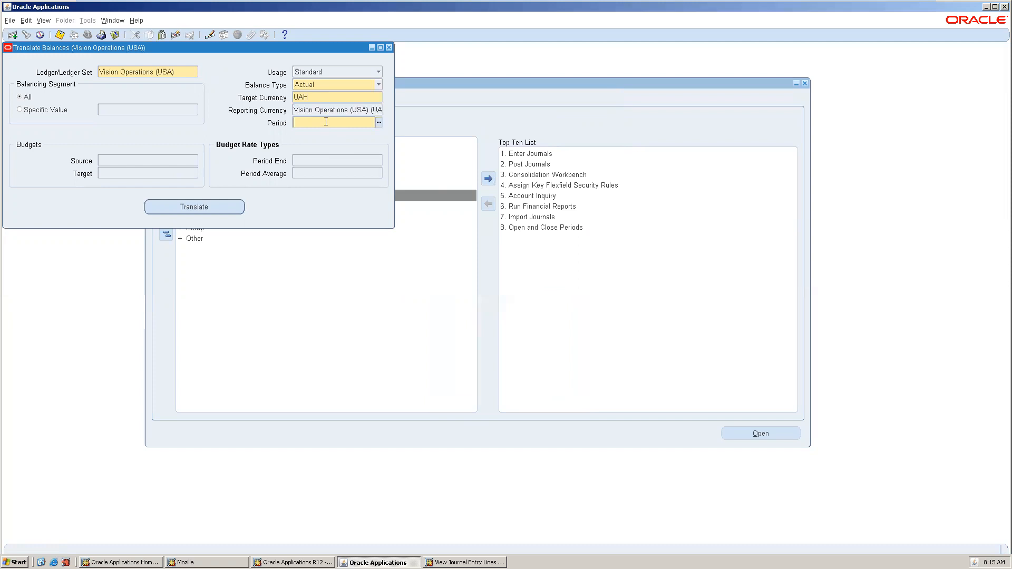
pyautogui.write('dec-12')
pyautogui.press('Tab')
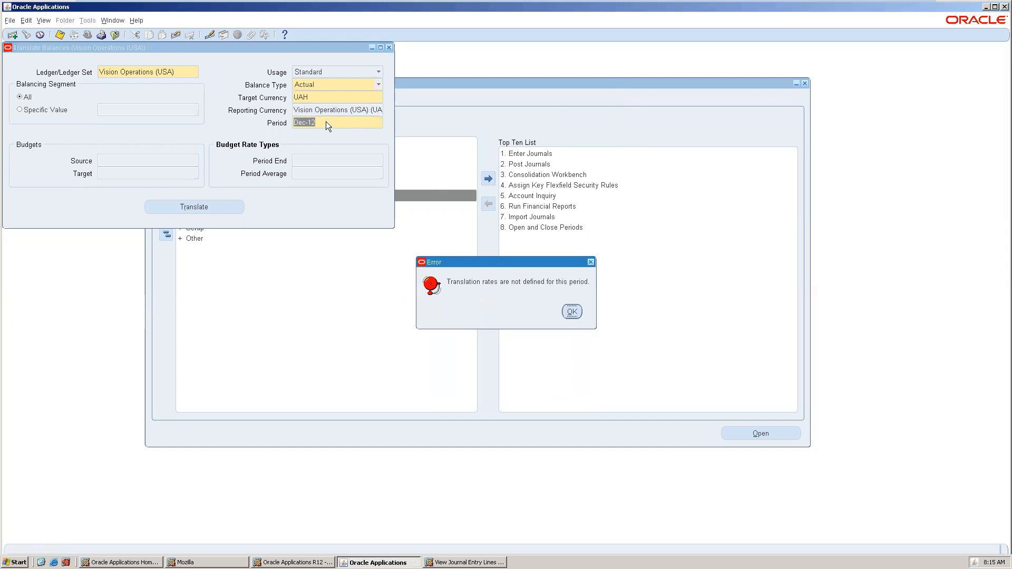
# Acknowledge the missing period translation rates error and close the Translate Balances form.
pyautogui.click(572, 312)
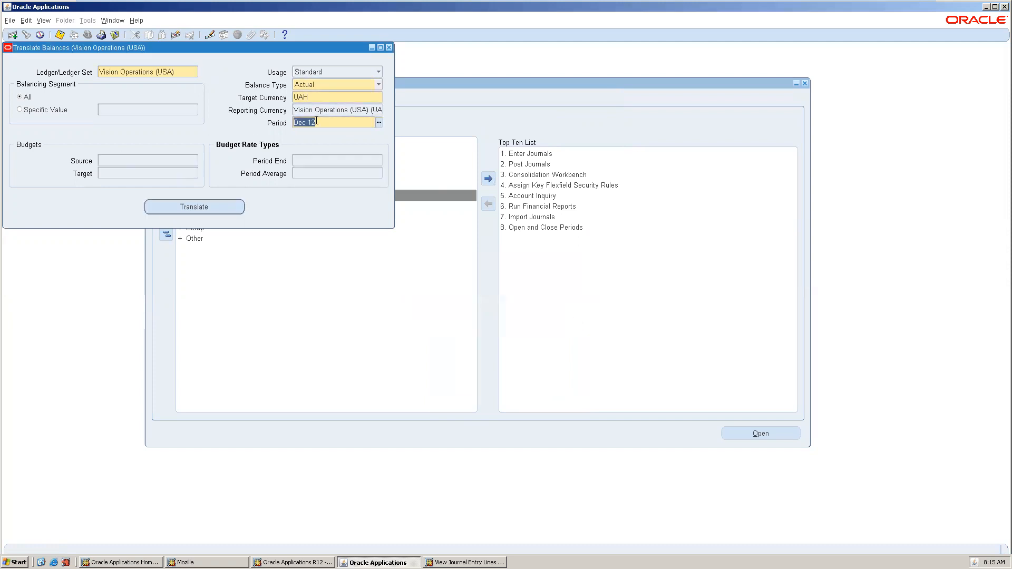
pyautogui.click(204, 207)
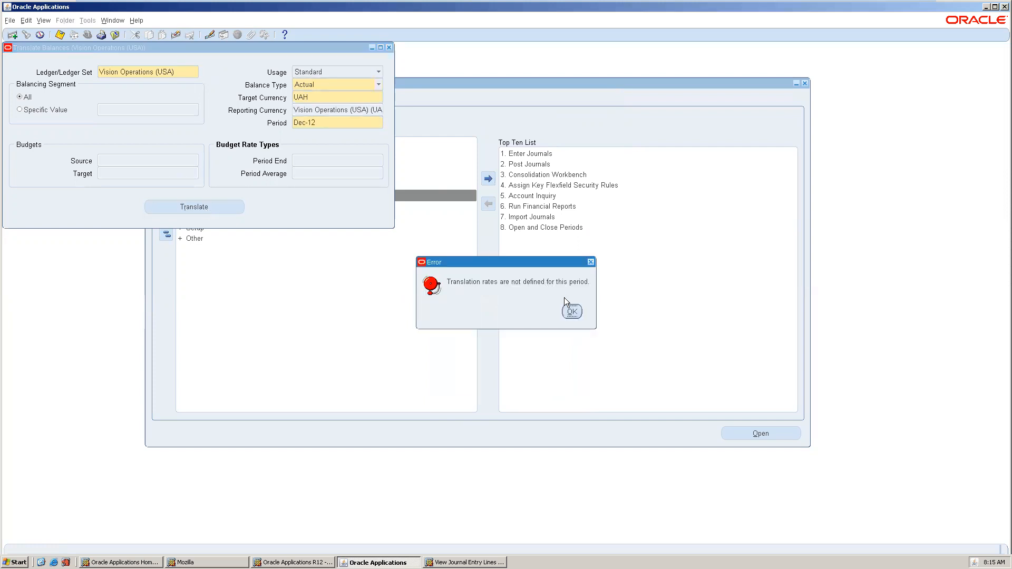
pyautogui.click(573, 313)
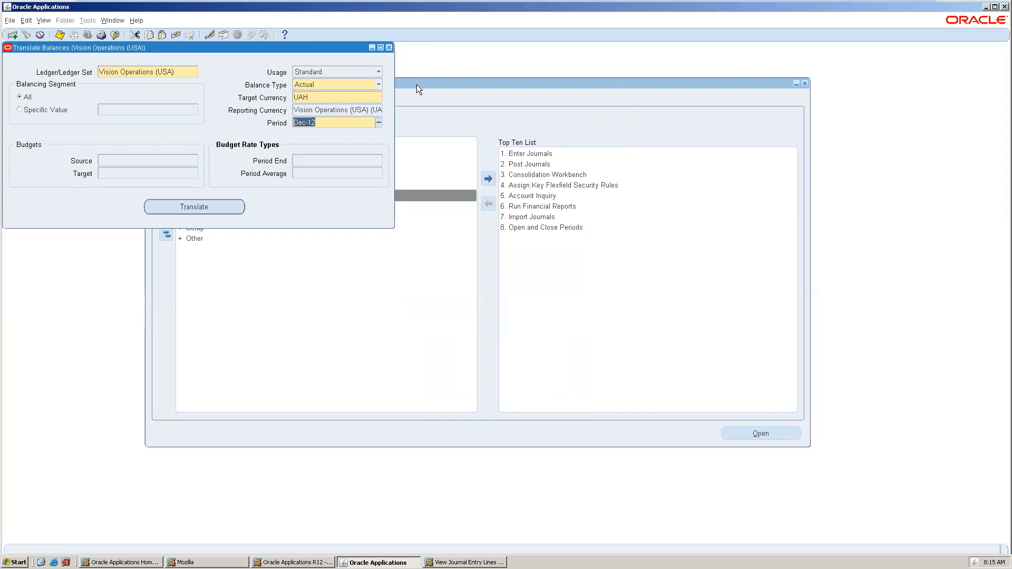
pyautogui.click(390, 49)
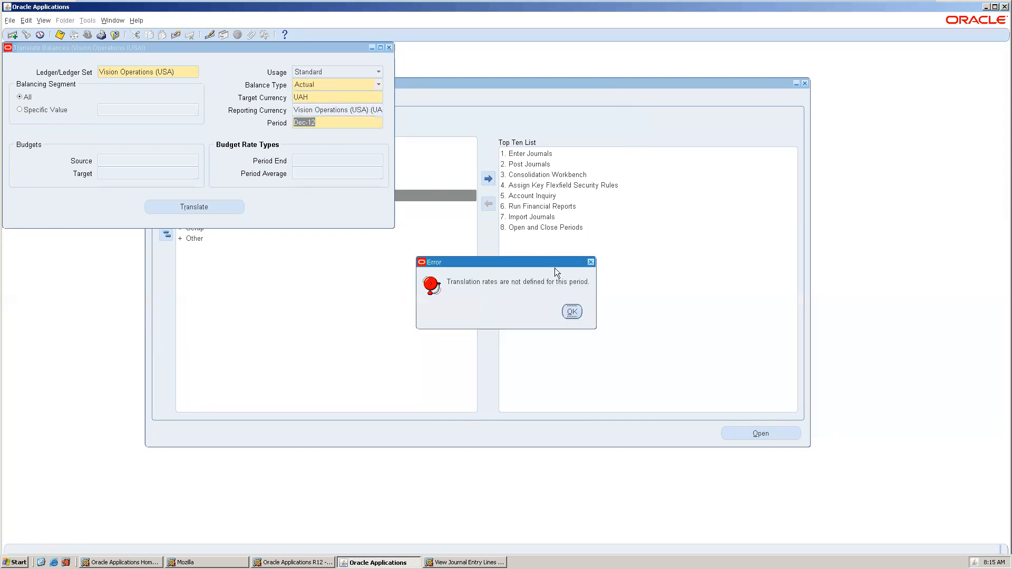
pyautogui.click(572, 312)
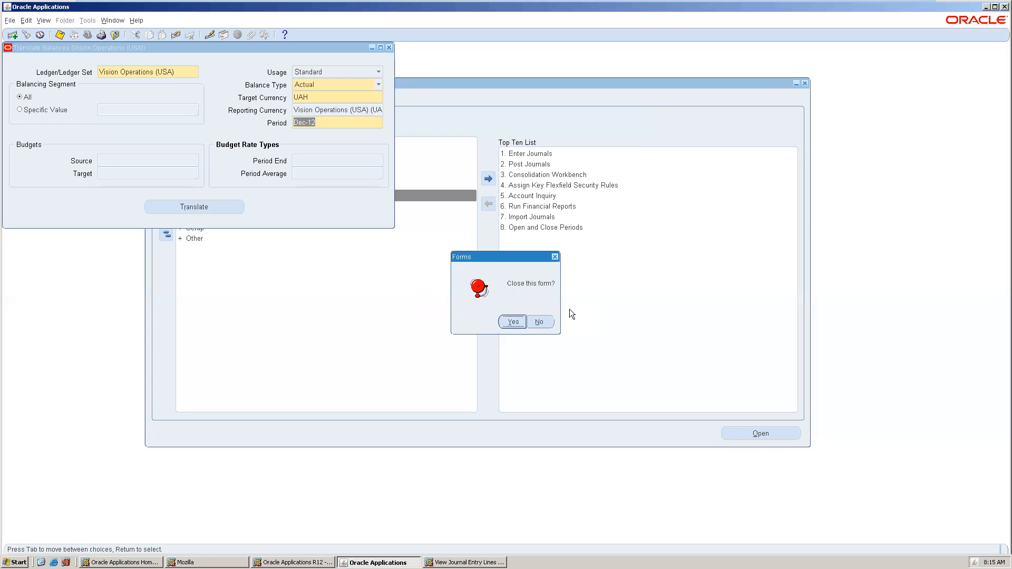
pyautogui.click(507, 321)
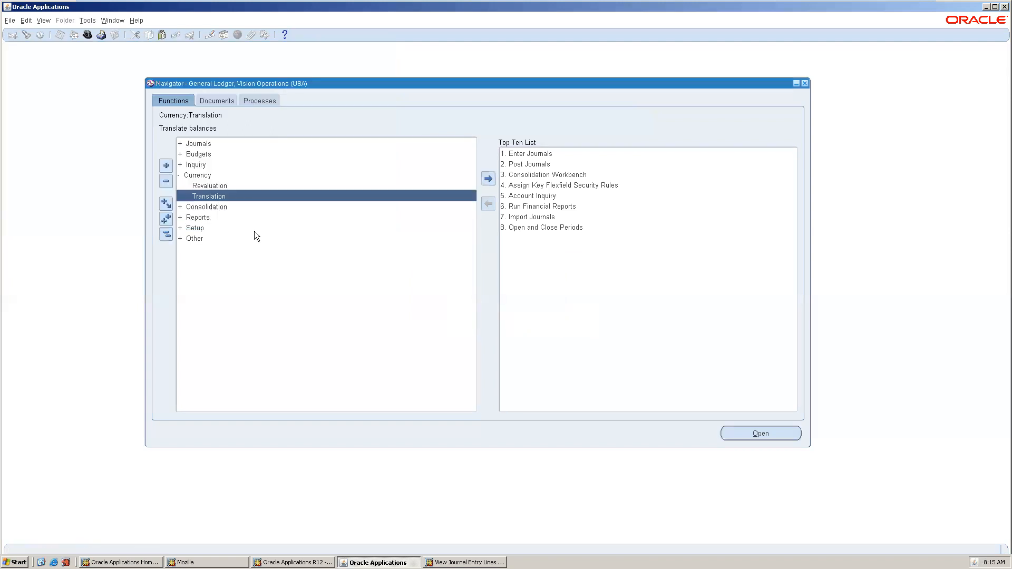
# Expand Setup > Other and search the form functions list for 'translat'.
pyautogui.doubleClick(215, 226)
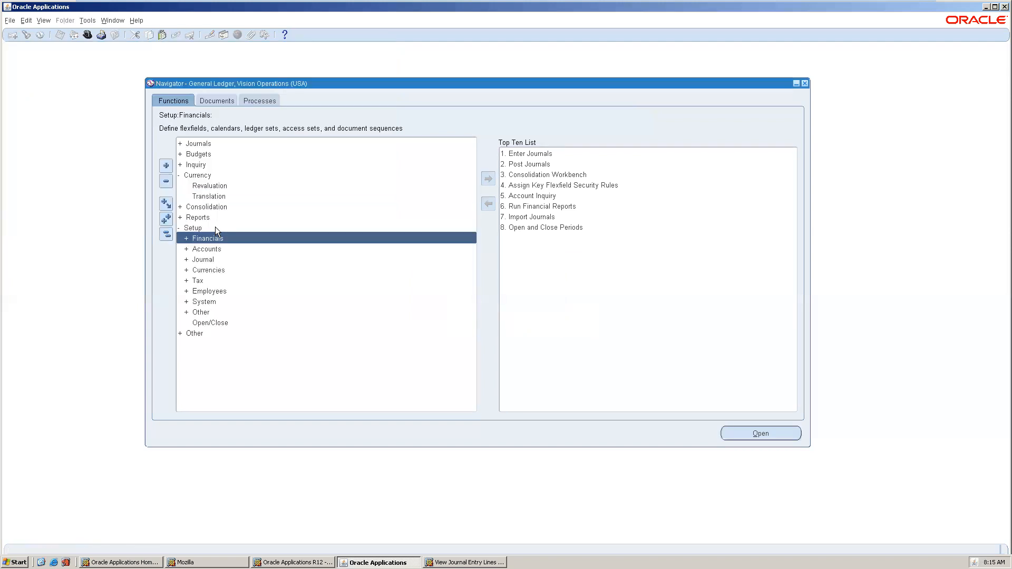
pyautogui.doubleClick(227, 311)
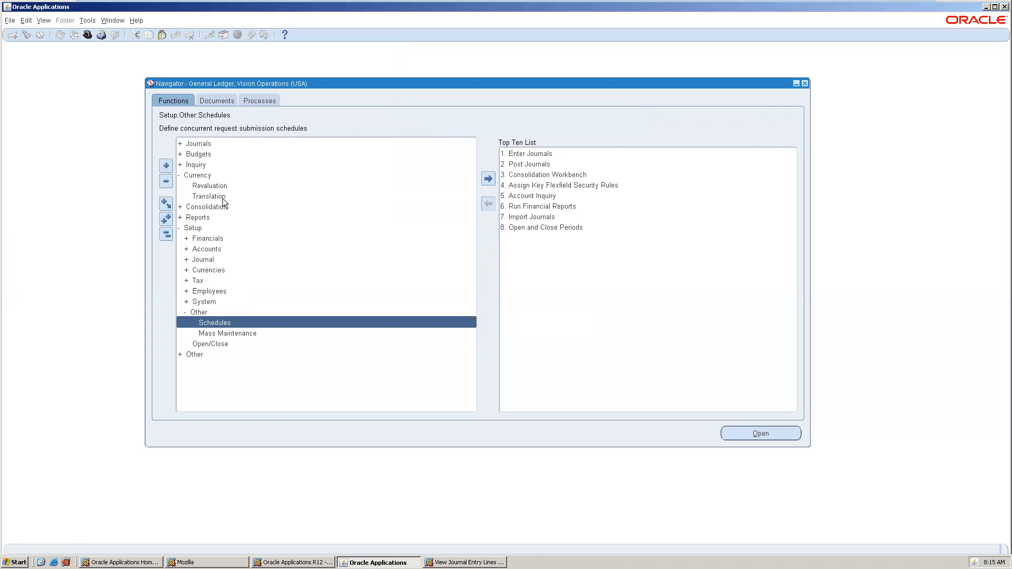
pyautogui.hotkey('ctrl', 'l')
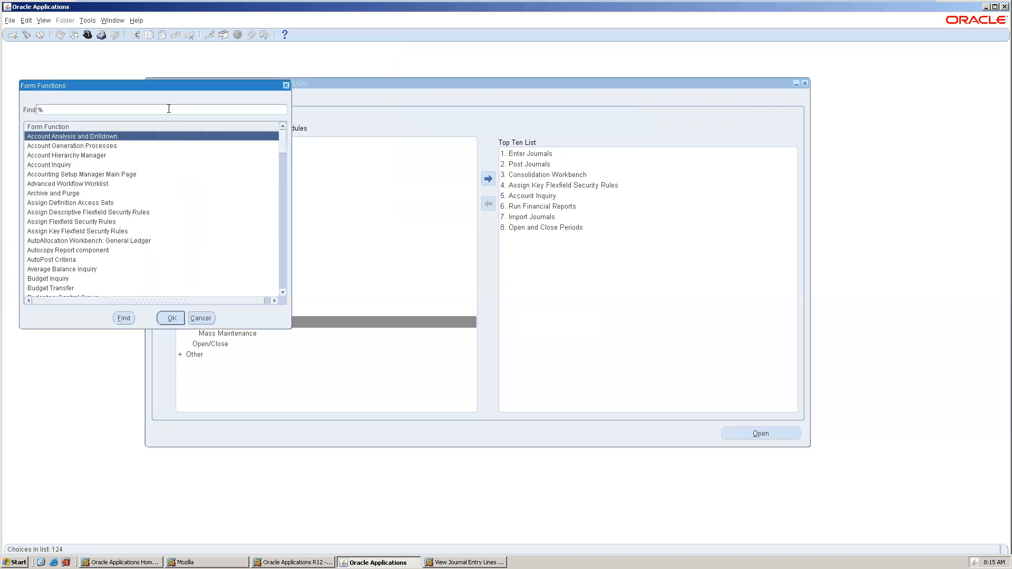
pyautogui.write('trans')
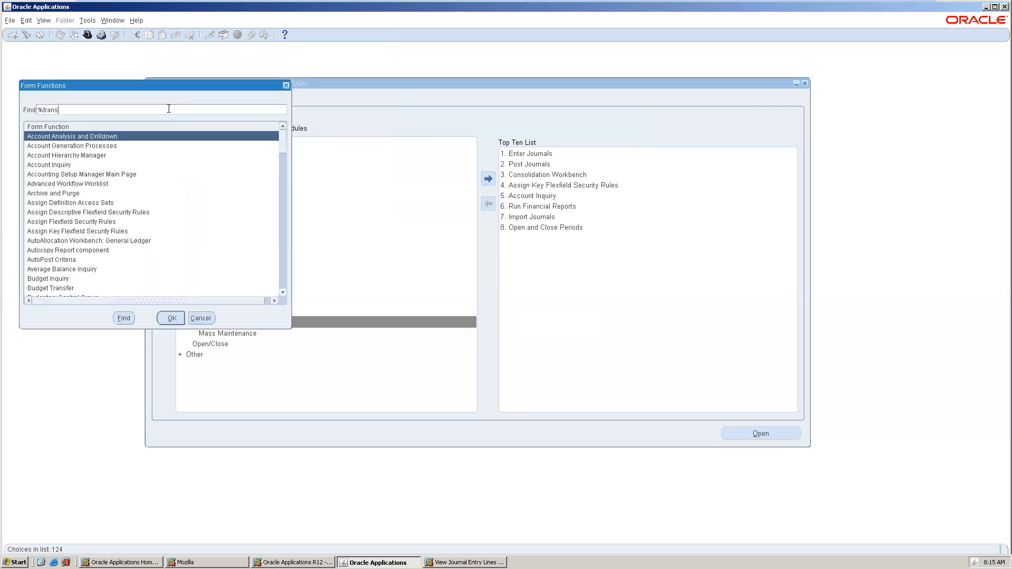
pyautogui.write('lat')
# Open Translate Balances and set a Budget translation to INR for period Dec-09.
pyautogui.press('Return')
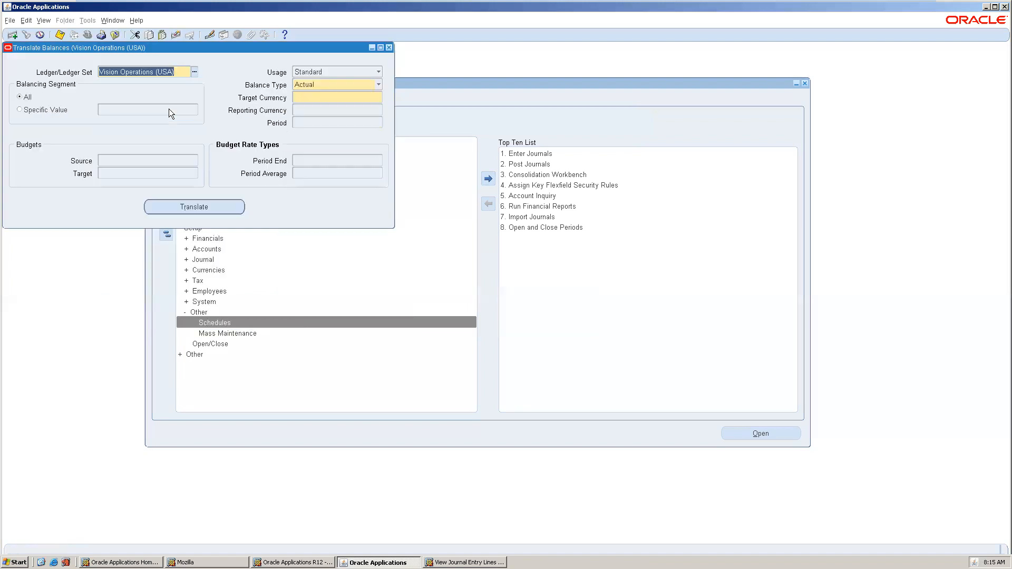
pyautogui.moveTo(153, 46); pyautogui.dragTo(207, 94)
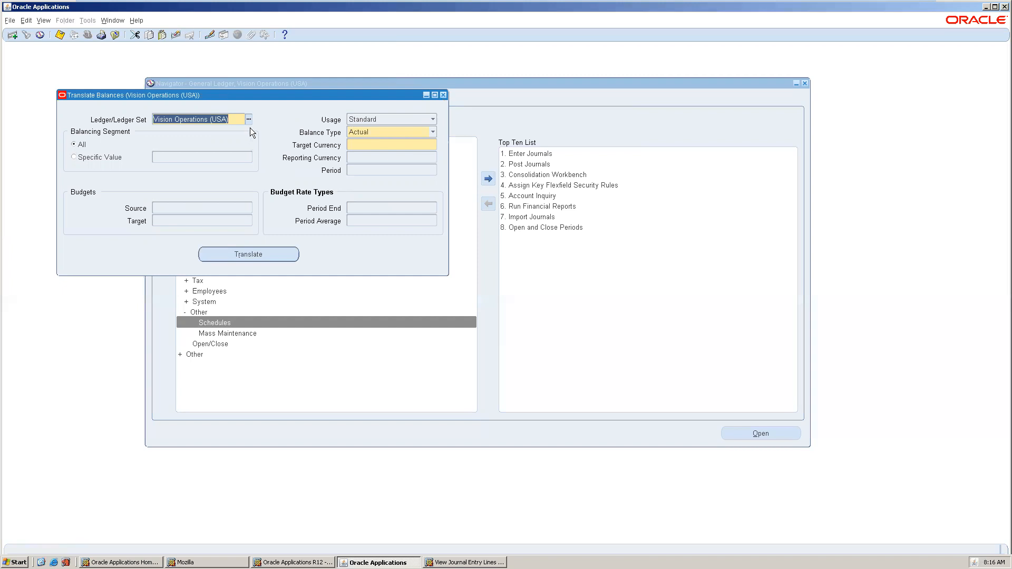
pyautogui.press('Tab')
pyautogui.press('Tab')
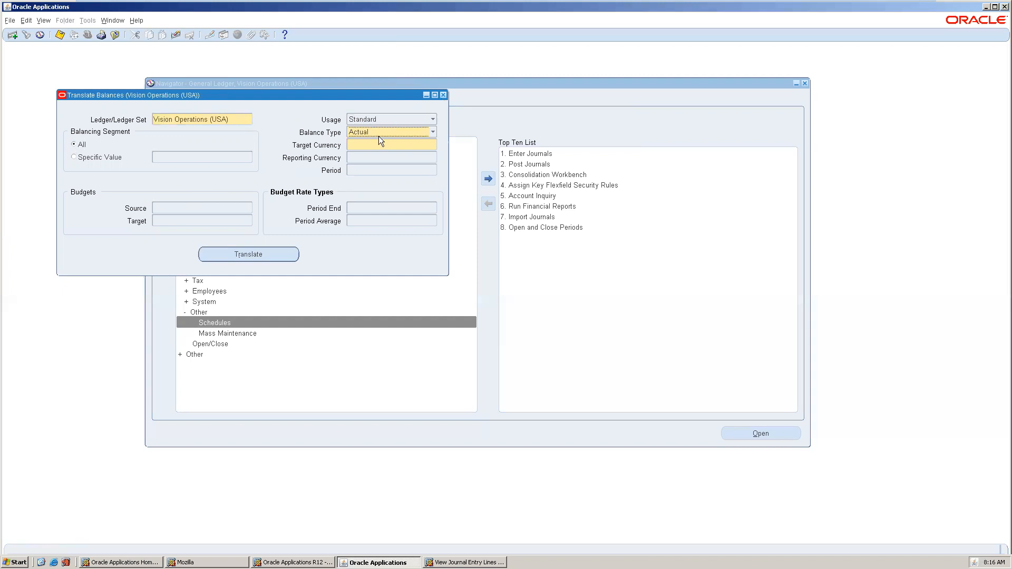
pyautogui.click(379, 128)
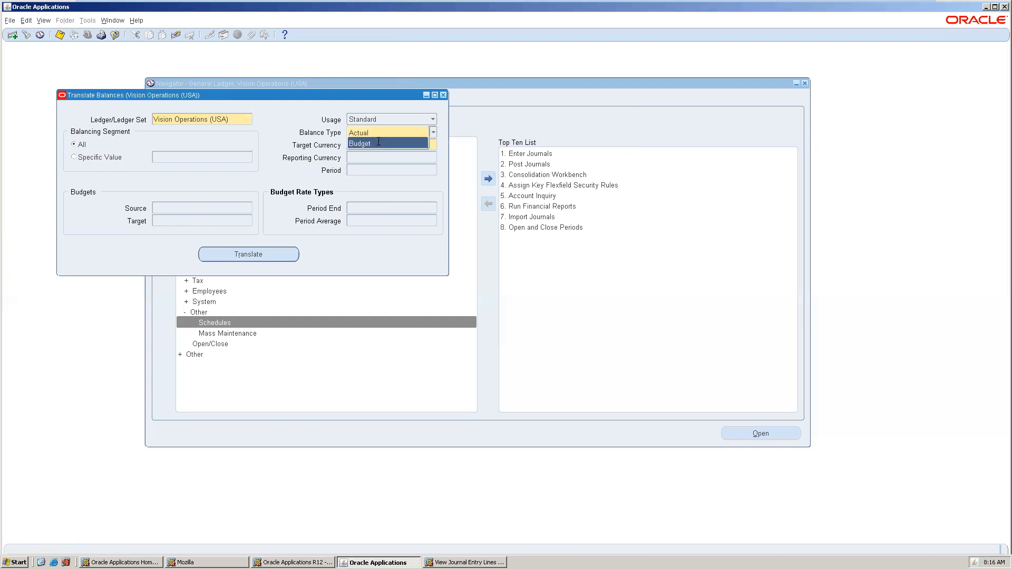
pyautogui.click(378, 142)
pyautogui.click(379, 148)
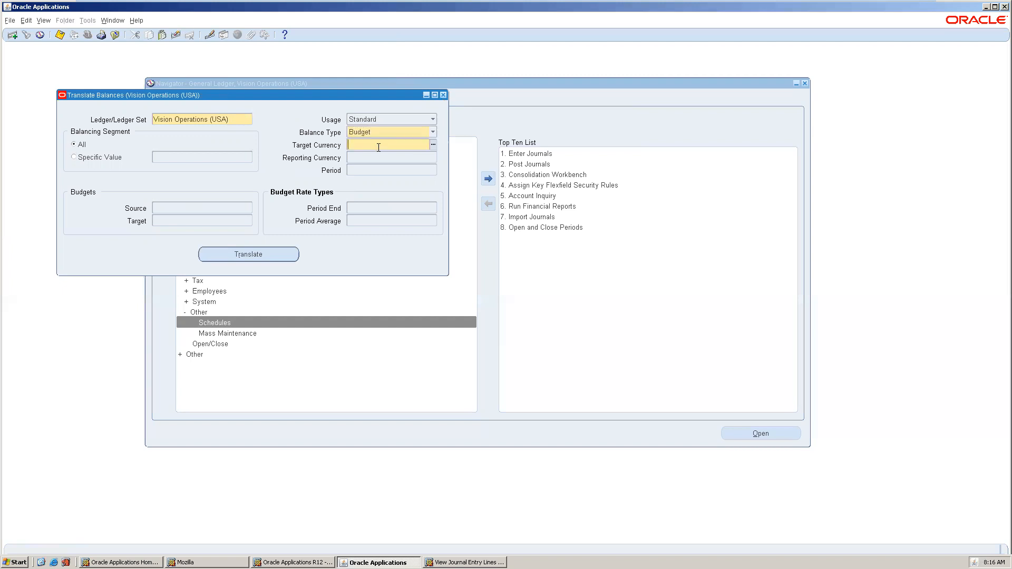
pyautogui.click(432, 145)
pyautogui.write('i')
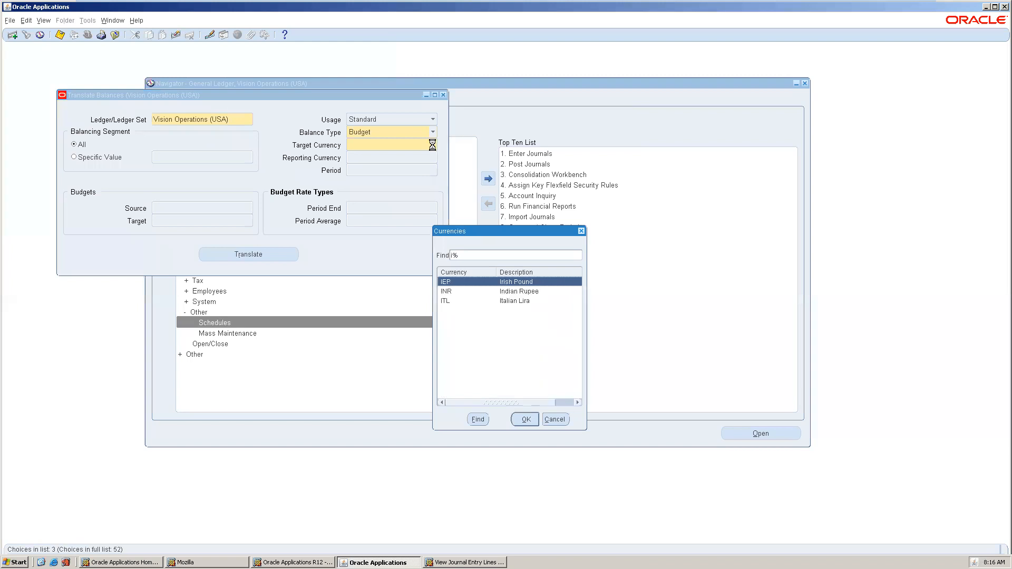
pyautogui.write('nr')
pyautogui.press('Tab')
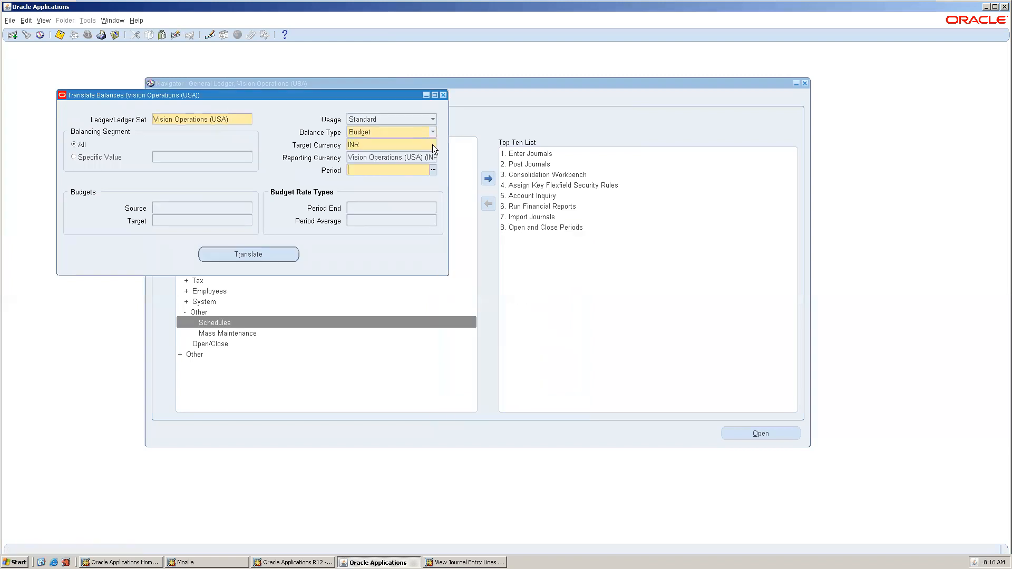
pyautogui.hotkey('ctrl', 'l')
pyautogui.write('dec-%')
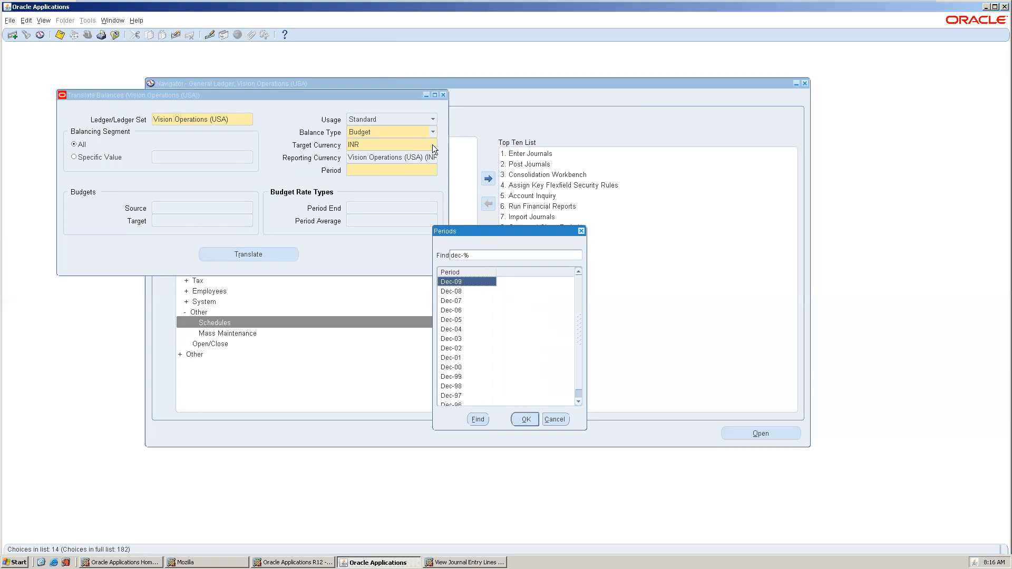
pyautogui.press('Return')
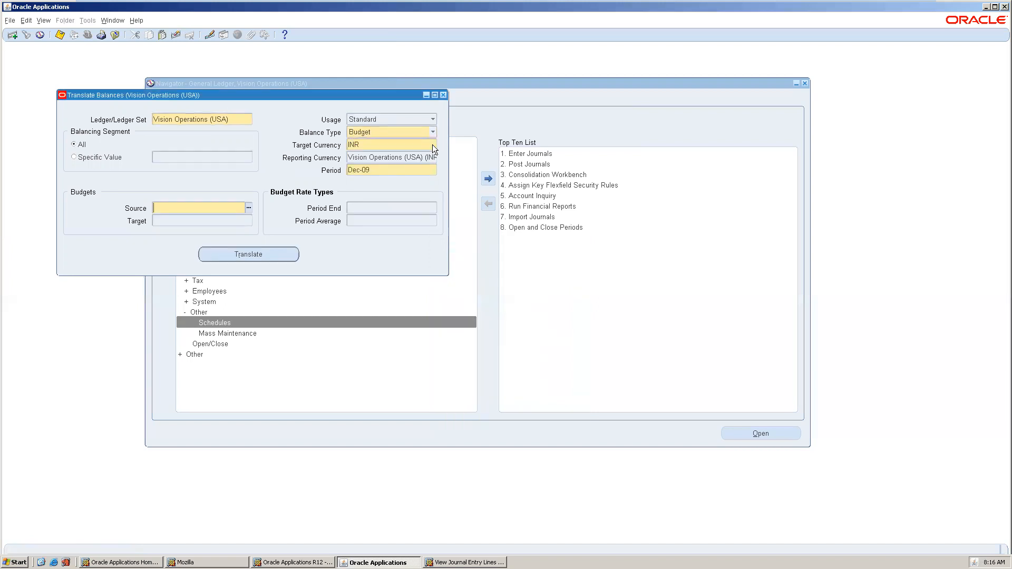
# Set source and target budgets to CORP BUD 2006-9, finding no Period End rate types available.
pyautogui.click(249, 207)
pyautogui.click(248, 221)
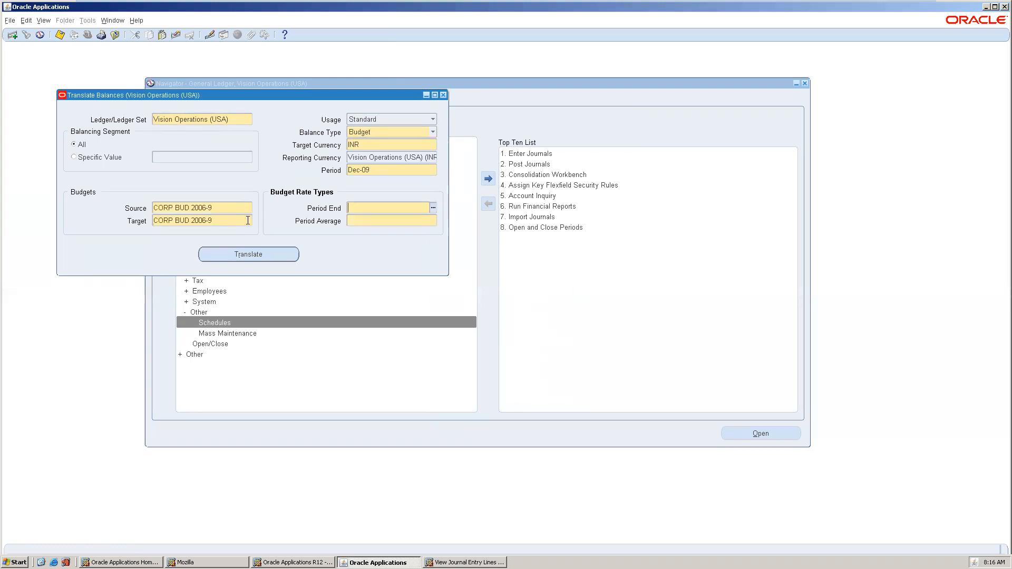
pyautogui.click(434, 210)
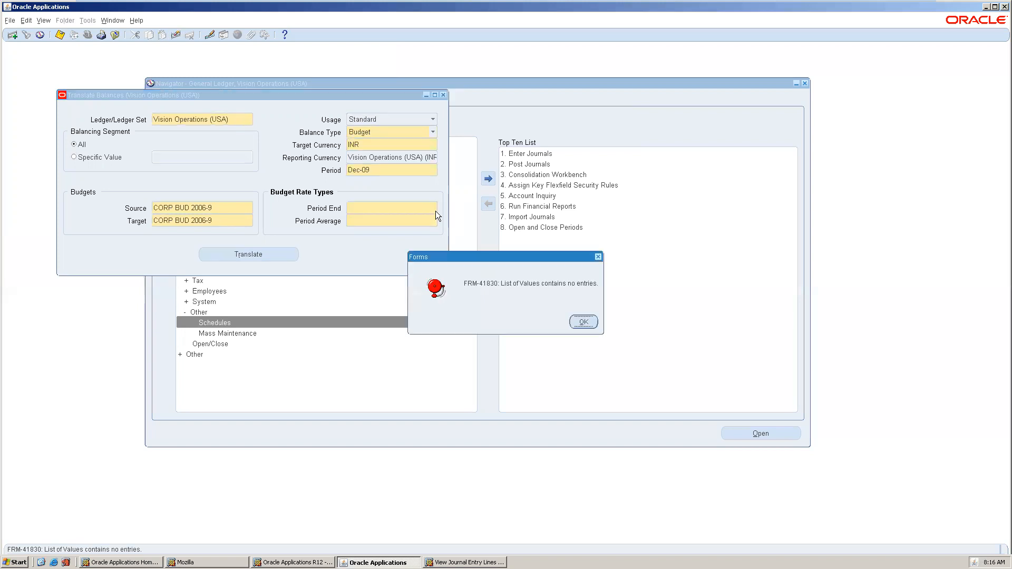
pyautogui.click(583, 322)
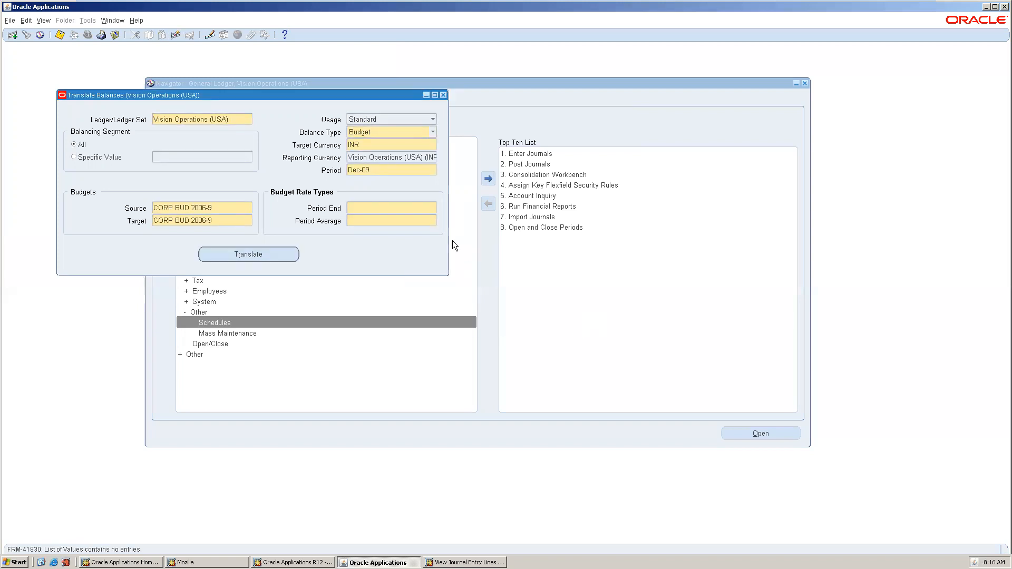
# Change the translation period to Sep-96 and set the source and target budgets to CORPORATE 1996.
pyautogui.click(392, 173)
pyautogui.write('dec-12')
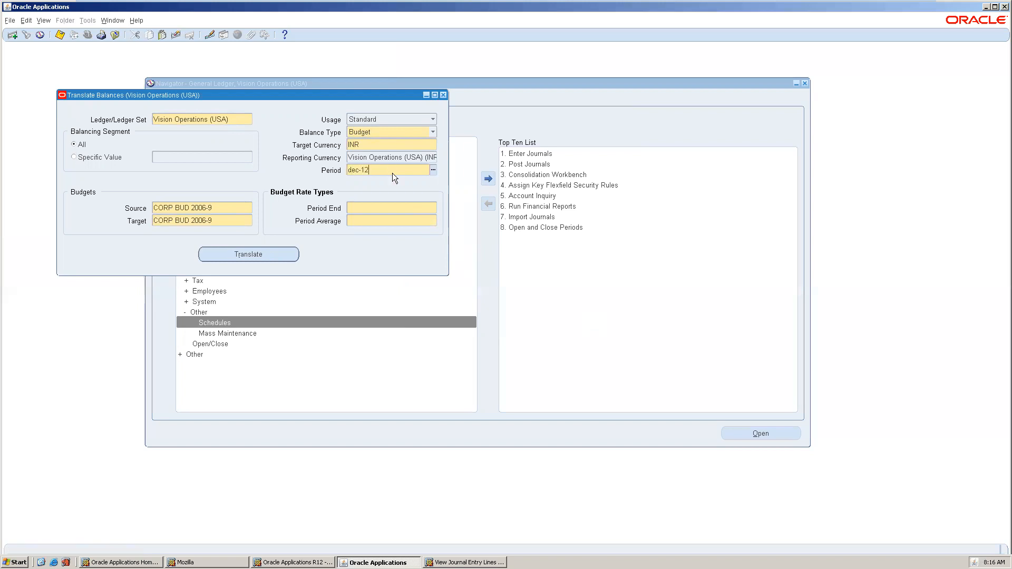
pyautogui.press('Tab')
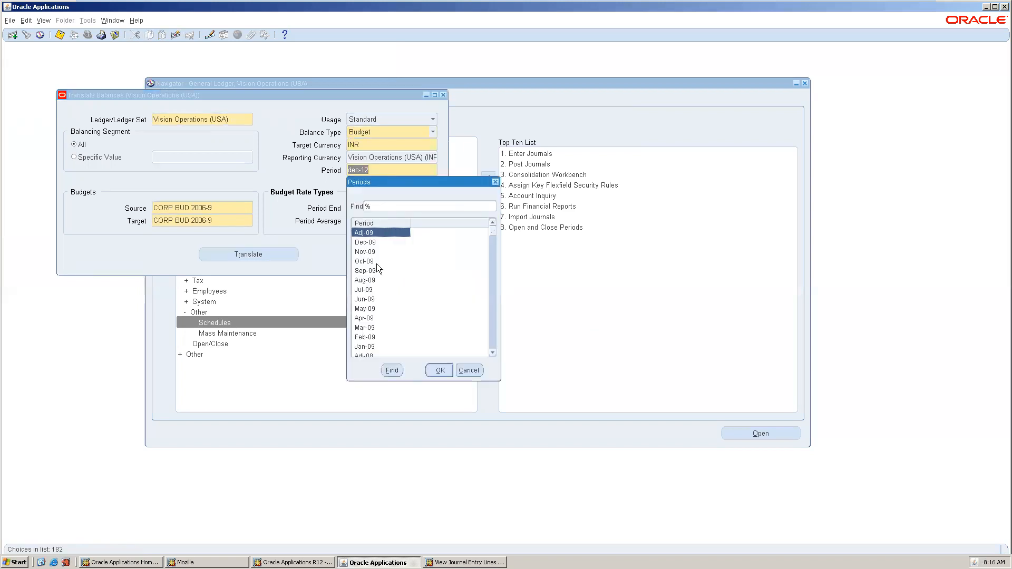
pyautogui.moveTo(492, 231); pyautogui.dragTo(496, 343)
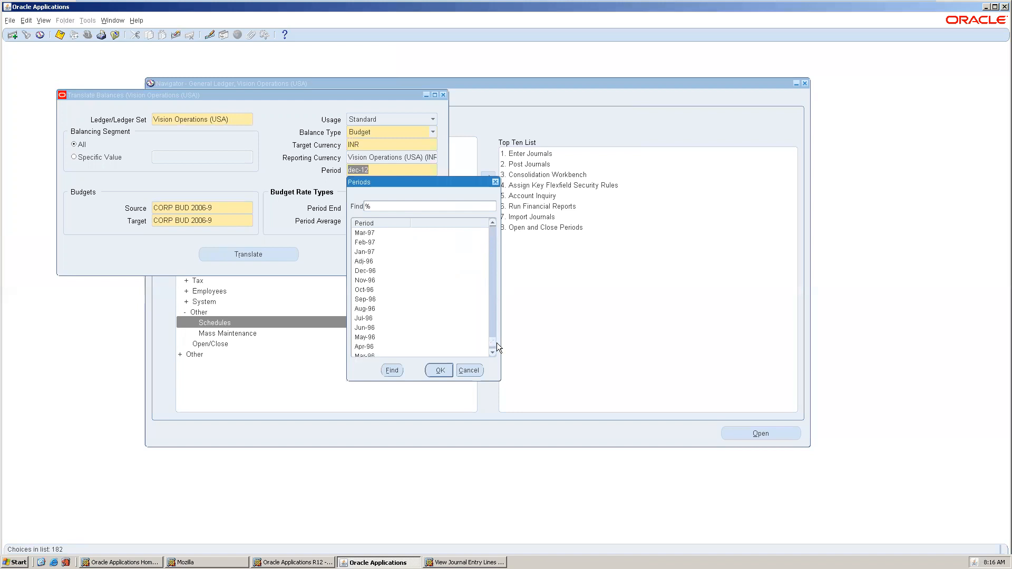
pyautogui.doubleClick(376, 296)
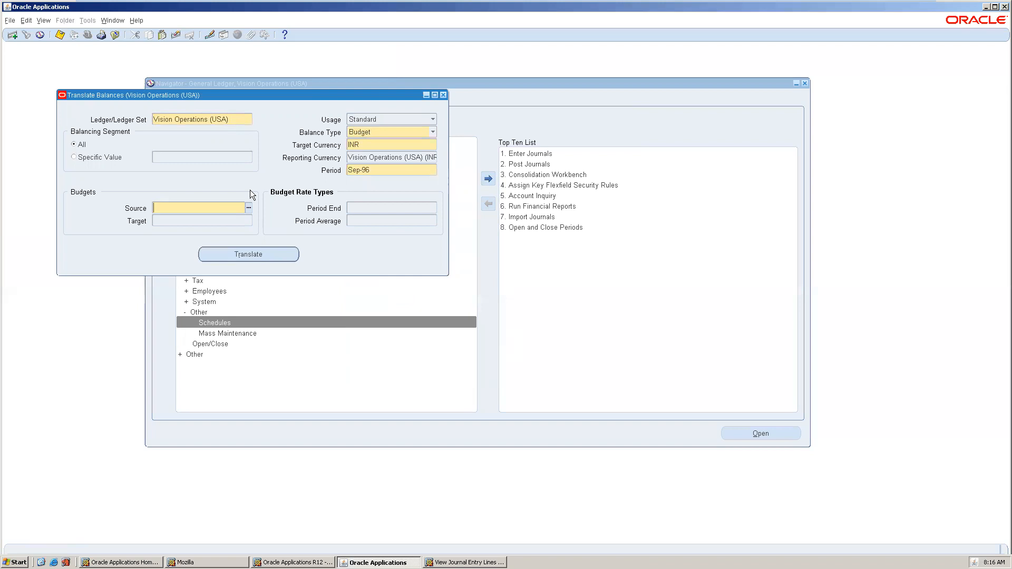
pyautogui.click(249, 204)
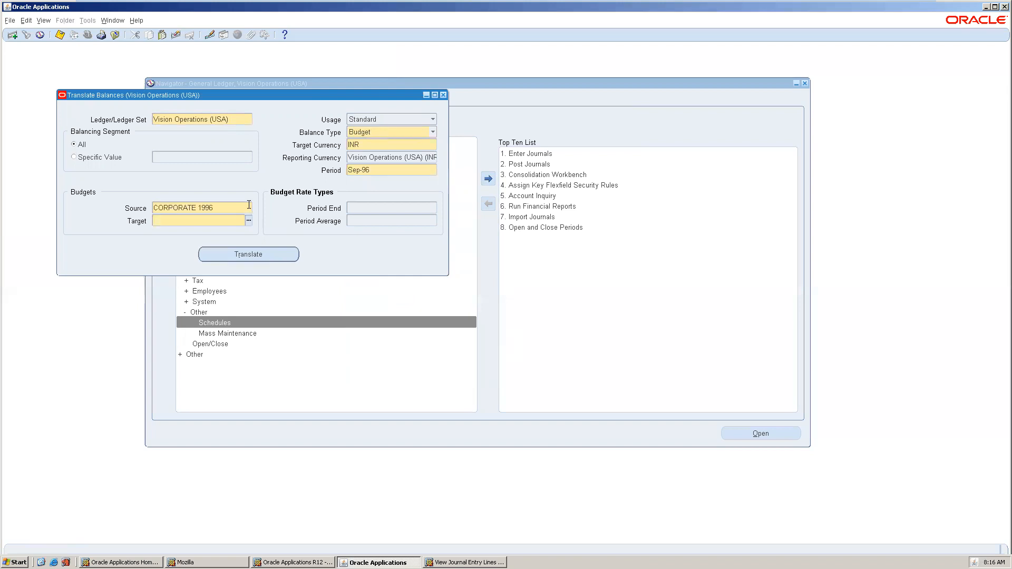
pyautogui.click(250, 222)
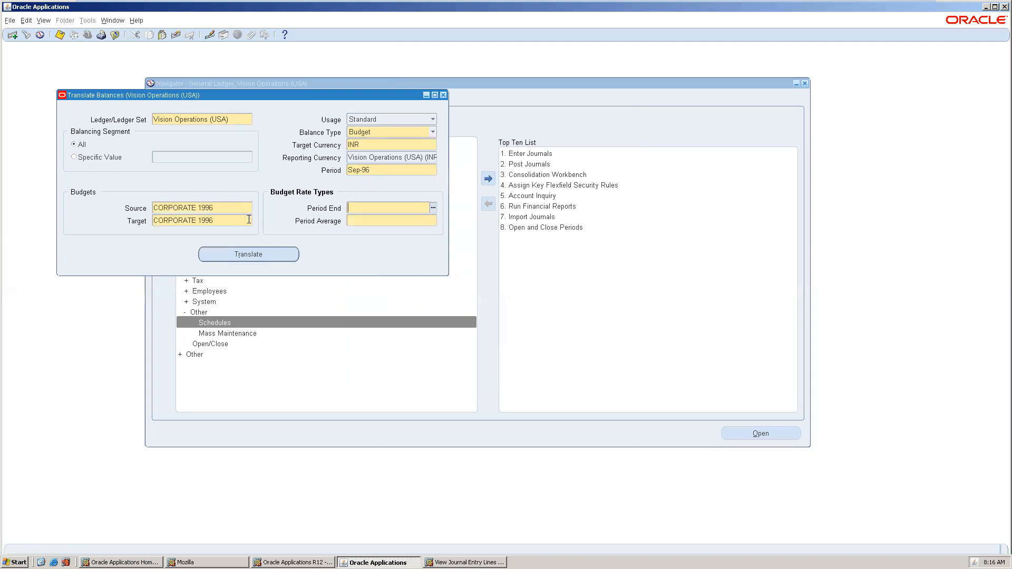
# Dismiss the Period End rate-type error and close the Translate Balances form.
pyautogui.click(436, 208)
pyautogui.click(436, 208)
pyautogui.click(583, 322)
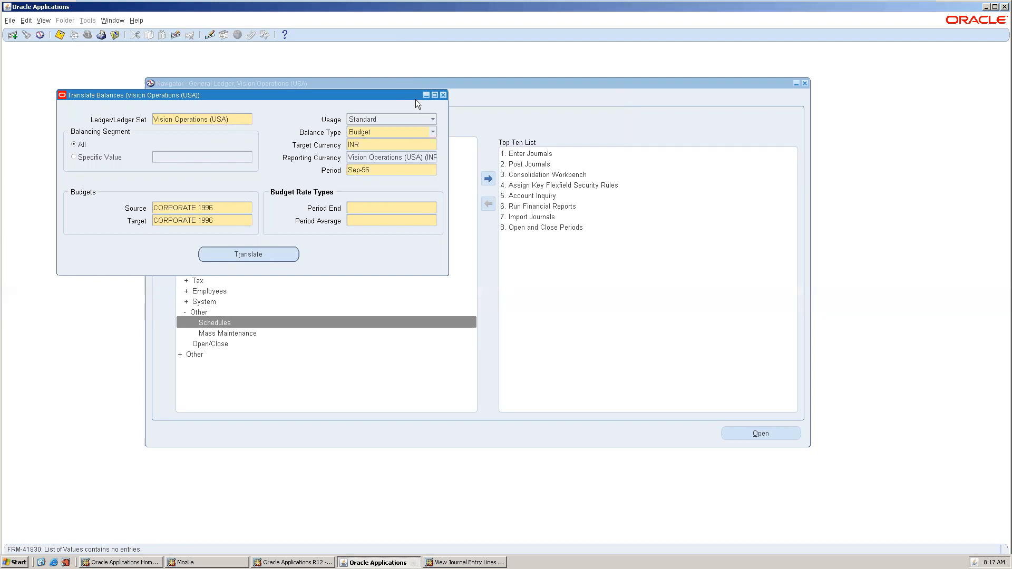
pyautogui.click(445, 94)
pyautogui.click(513, 321)
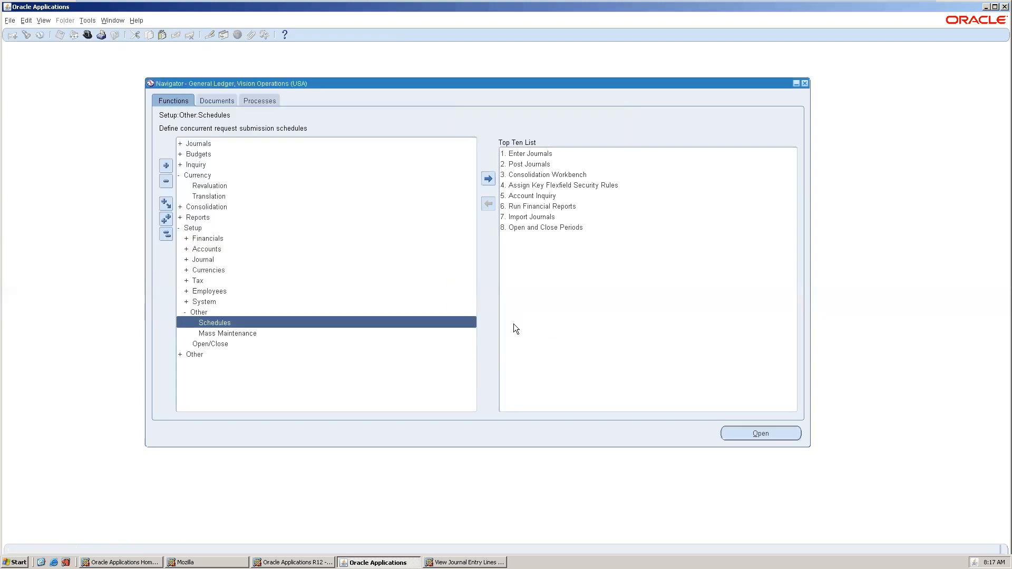
pyautogui.click(43, 20)
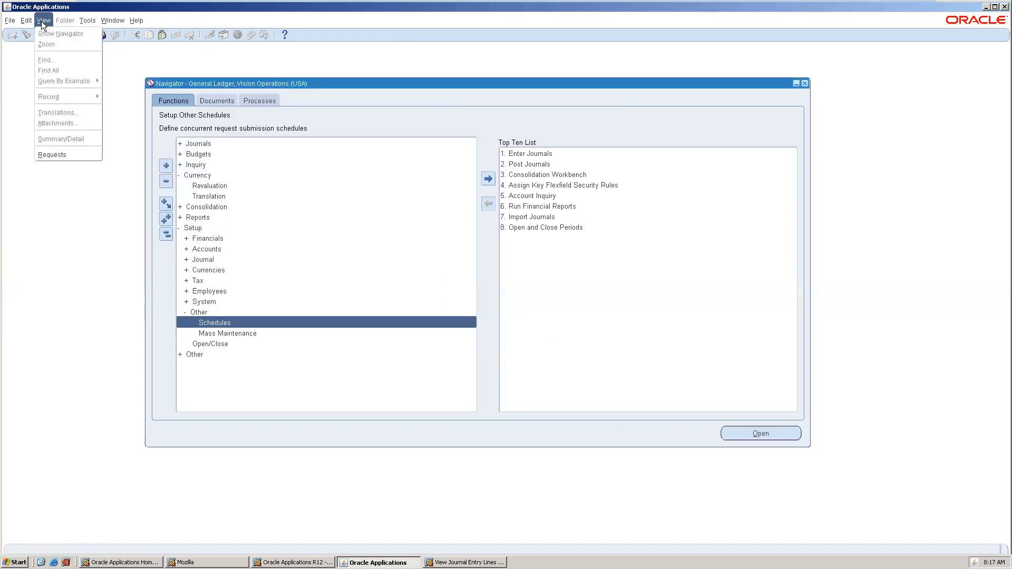
# Start a single request for the Trial Balance - Translation report, found with %transl.
pyautogui.click(89, 157)
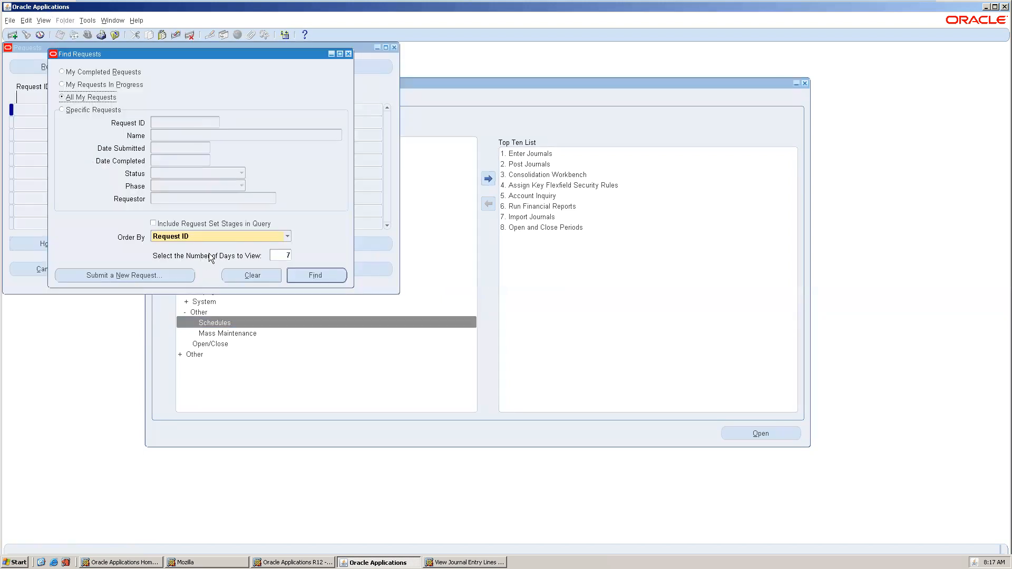
pyautogui.click(145, 278)
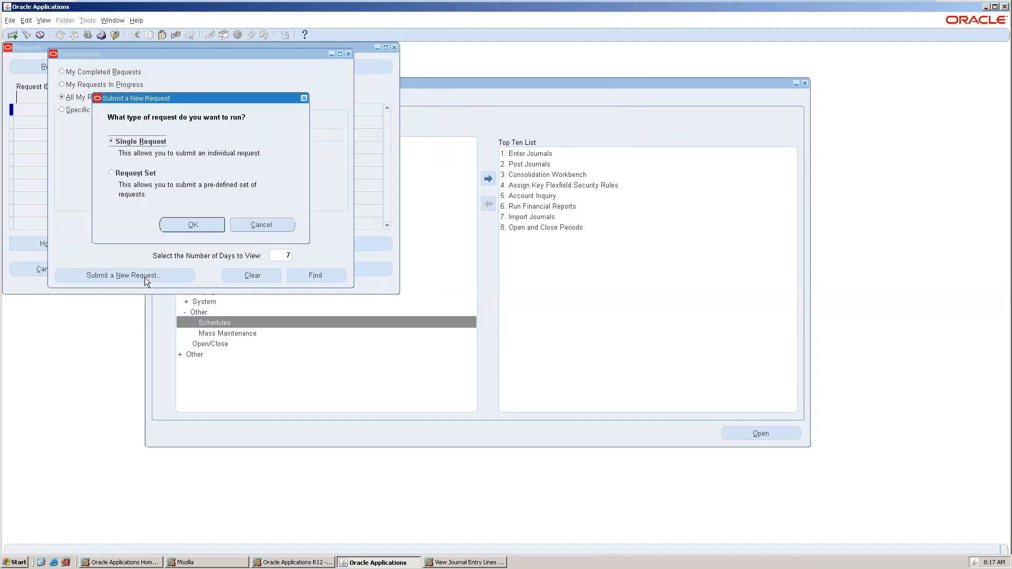
pyautogui.click(209, 226)
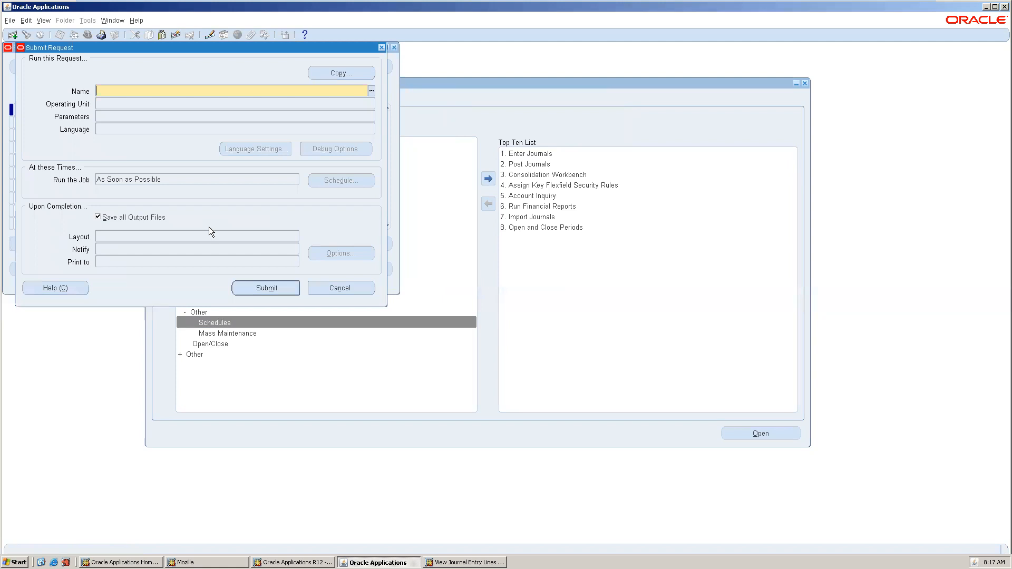
pyautogui.write('%transl')
pyautogui.press('Tab')
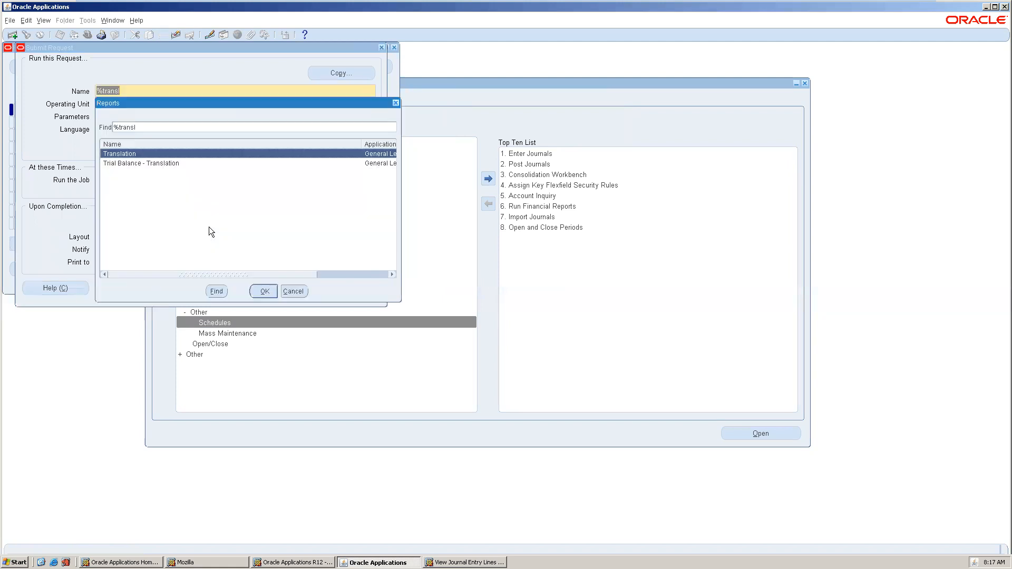
pyautogui.doubleClick(179, 163)
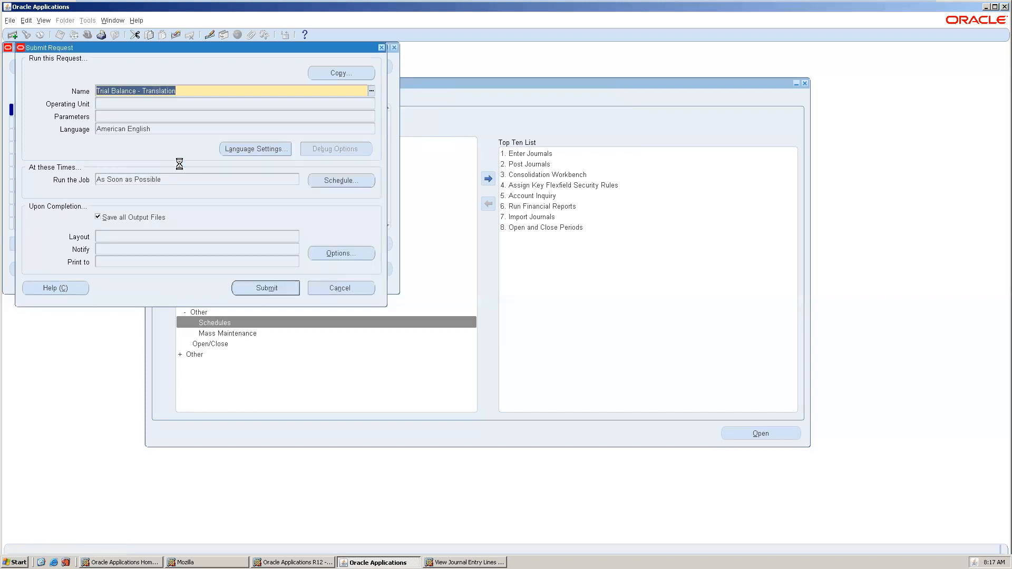
# Enter balancing segment range 01 to 01 and period Dec-12, then submit the report.
pyautogui.press('Tab')
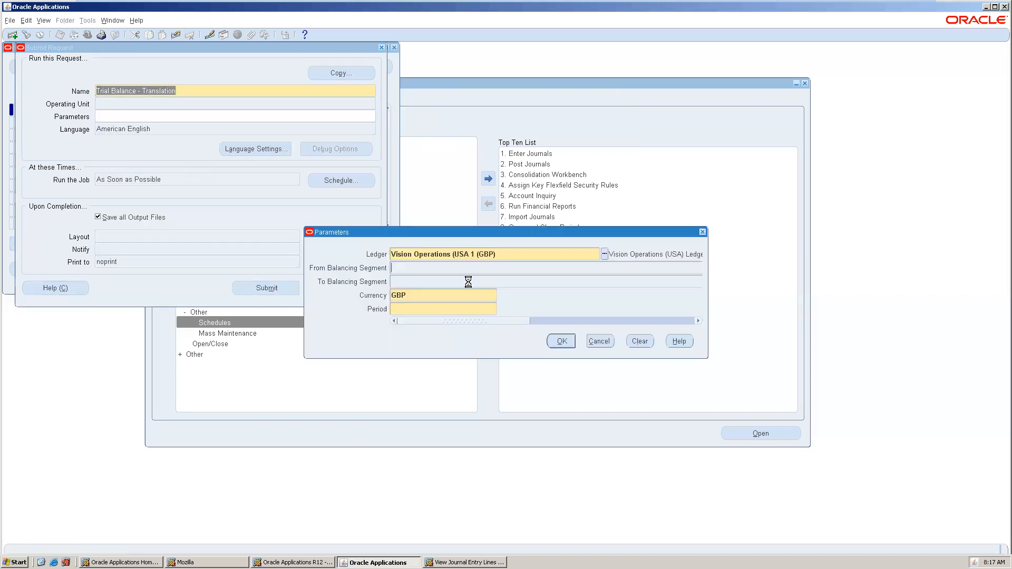
pyautogui.write('01')
pyautogui.press('Tab')
pyautogui.click(449, 319)
pyautogui.press('Tab')
pyautogui.write('dec-12')
pyautogui.press('Tab')
pyautogui.click(561, 342)
pyautogui.click(245, 284)
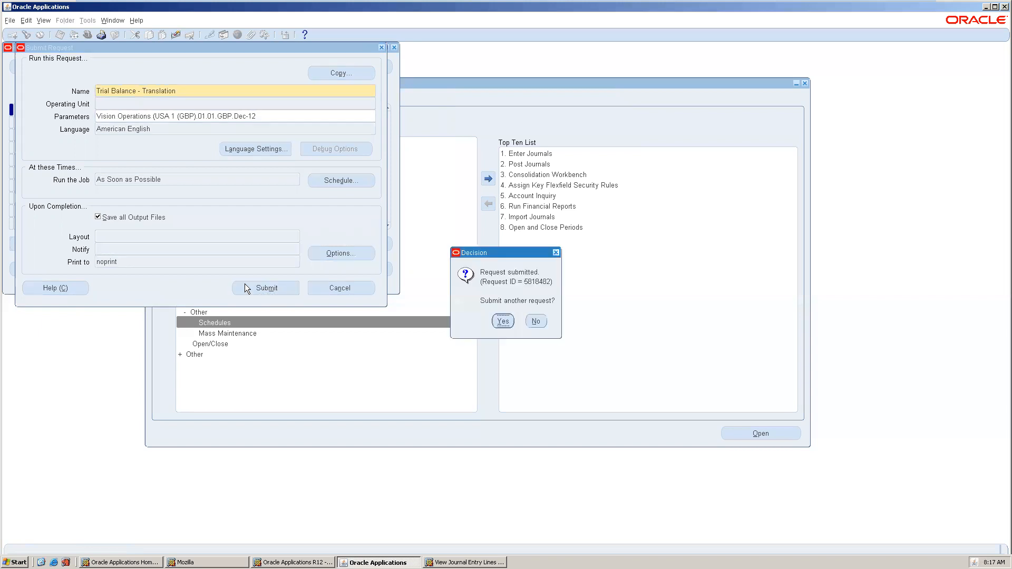
pyautogui.click(503, 321)
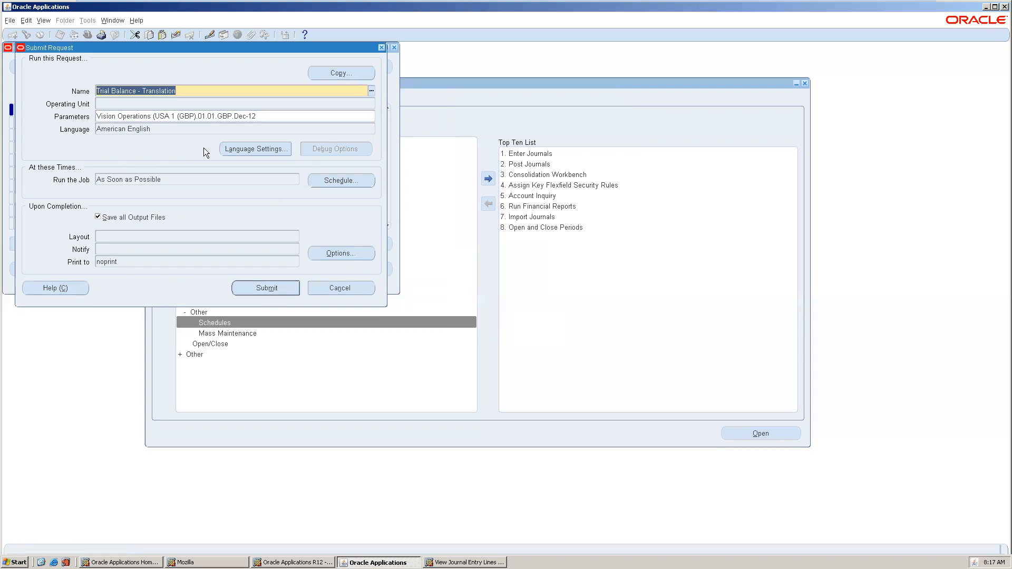
# Choose the Translation program with target currency GBP and period Dec-12.
pyautogui.write('%tran')
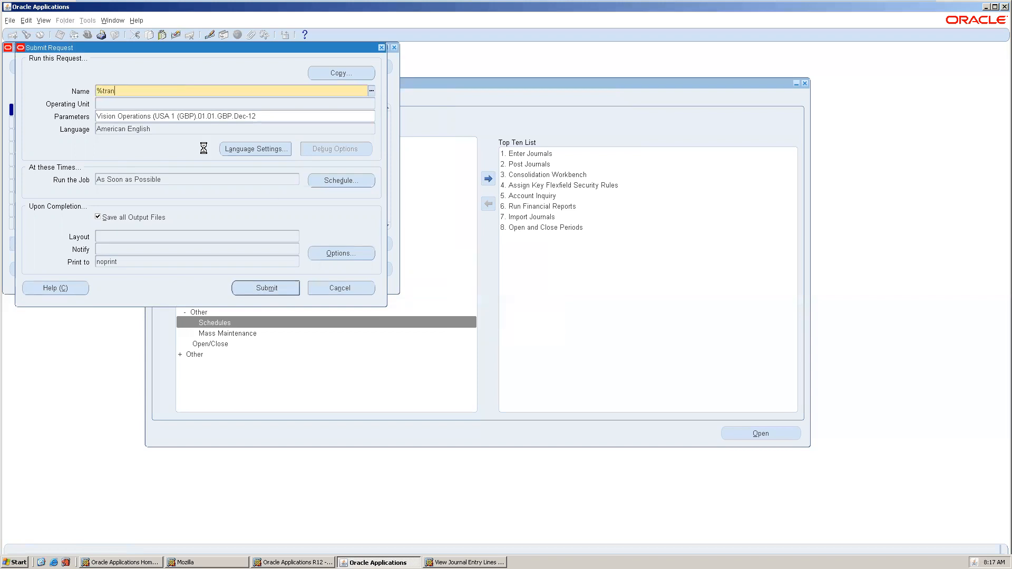
pyautogui.click(131, 194)
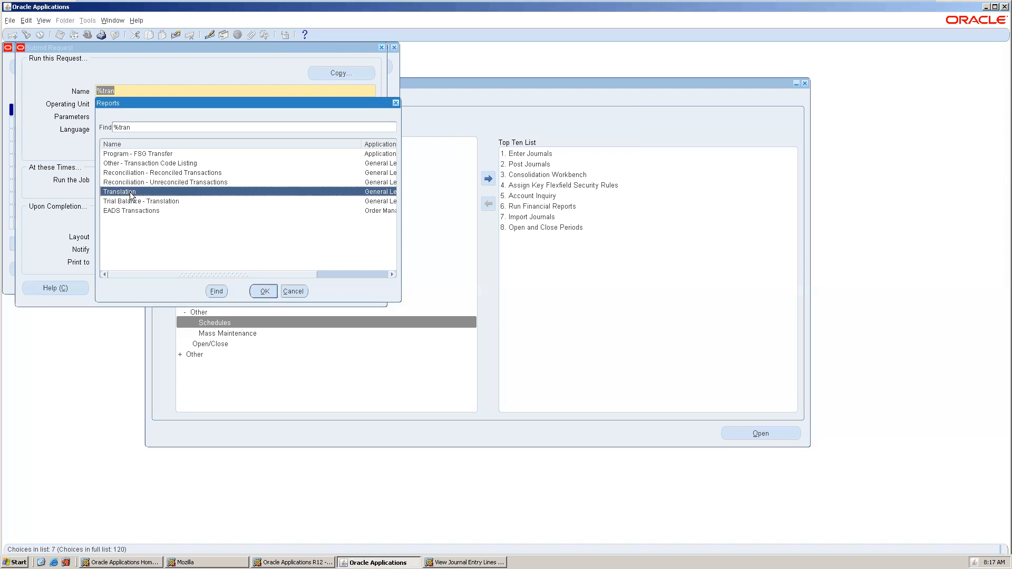
pyautogui.doubleClick(129, 192)
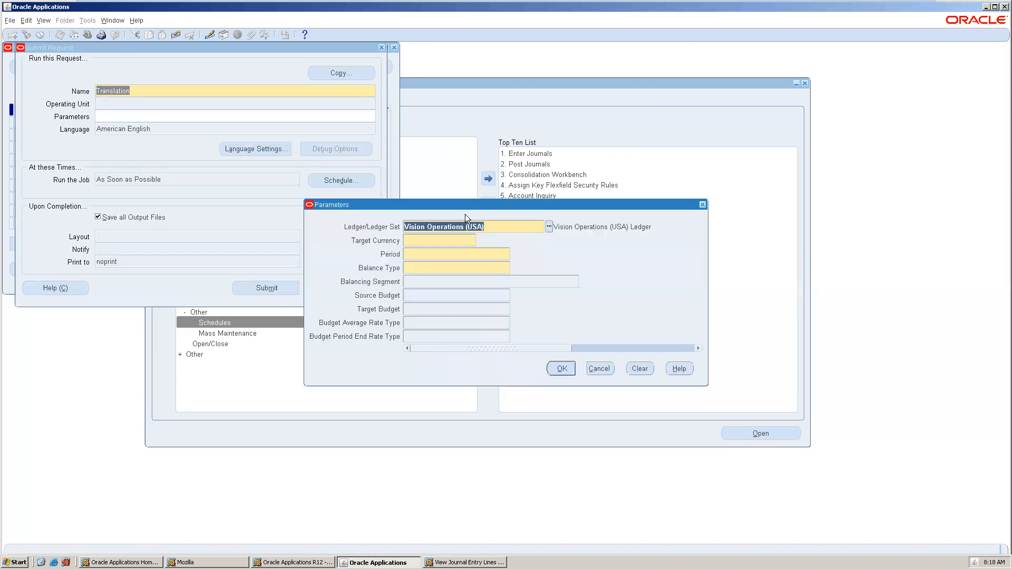
pyautogui.press('Tab')
pyautogui.write('GBP')
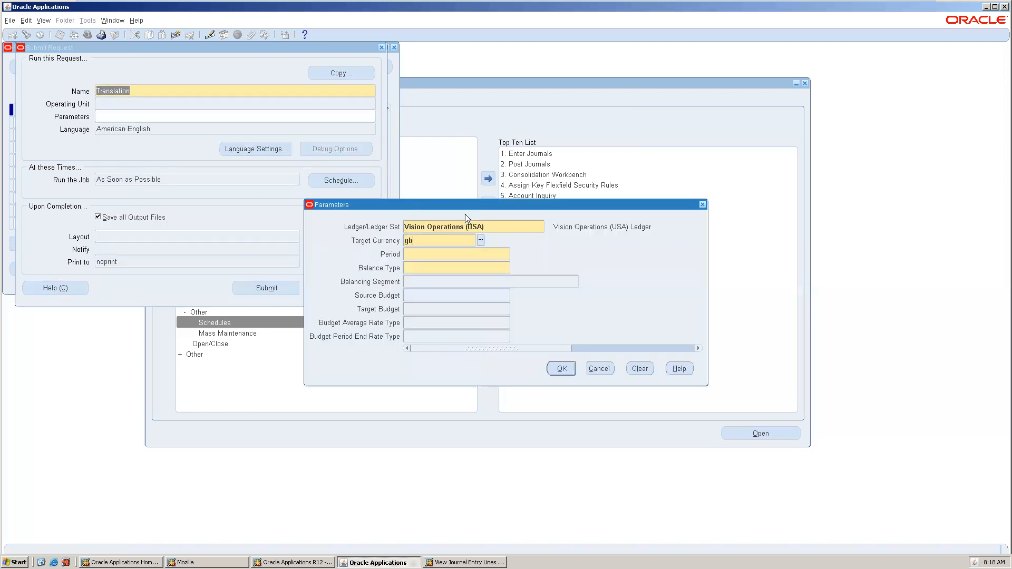
pyautogui.press('Tab')
pyautogui.write('dec-12')
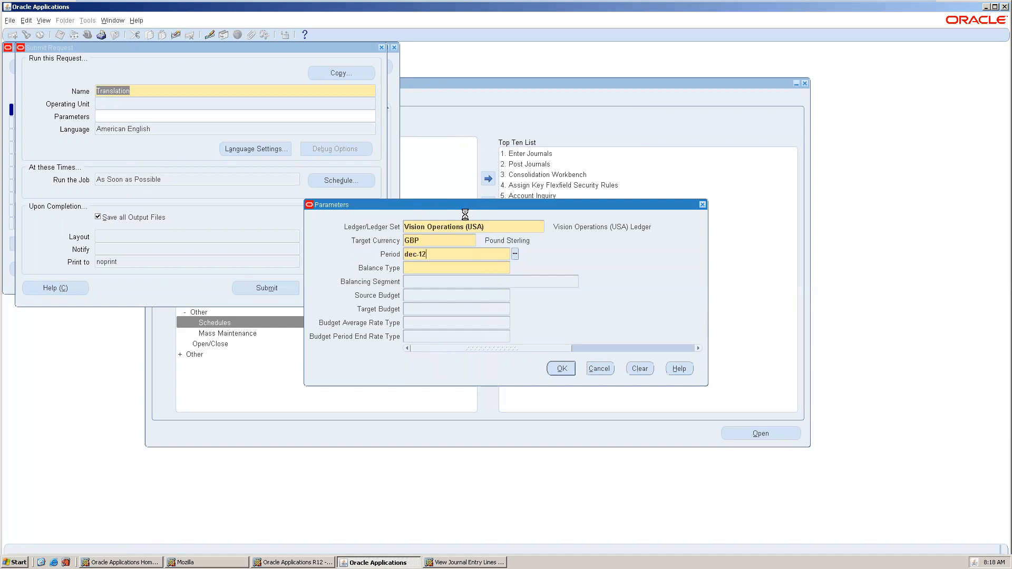
pyautogui.press('Tab')
# Set balance type Actual and balancing segment 01, then submit the translation request.
pyautogui.hotkey('ctrl', 'l')
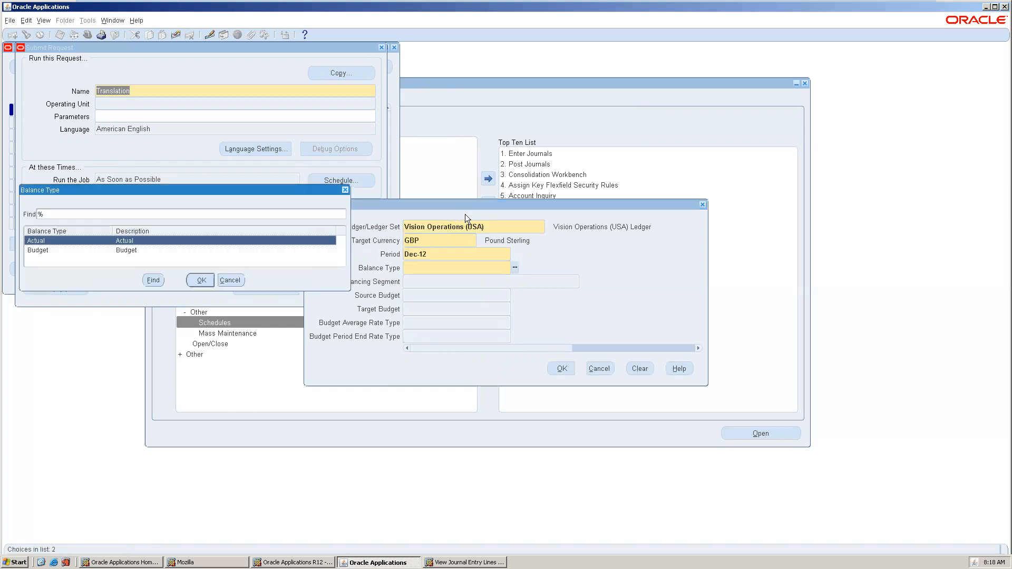
pyautogui.doubleClick(131, 240)
pyautogui.click(459, 287)
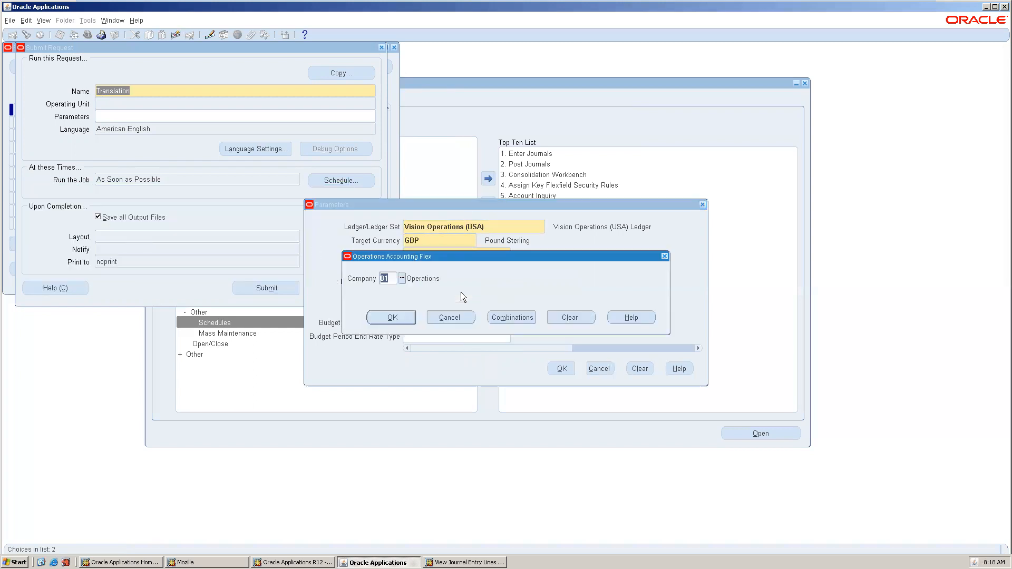
pyautogui.click(397, 316)
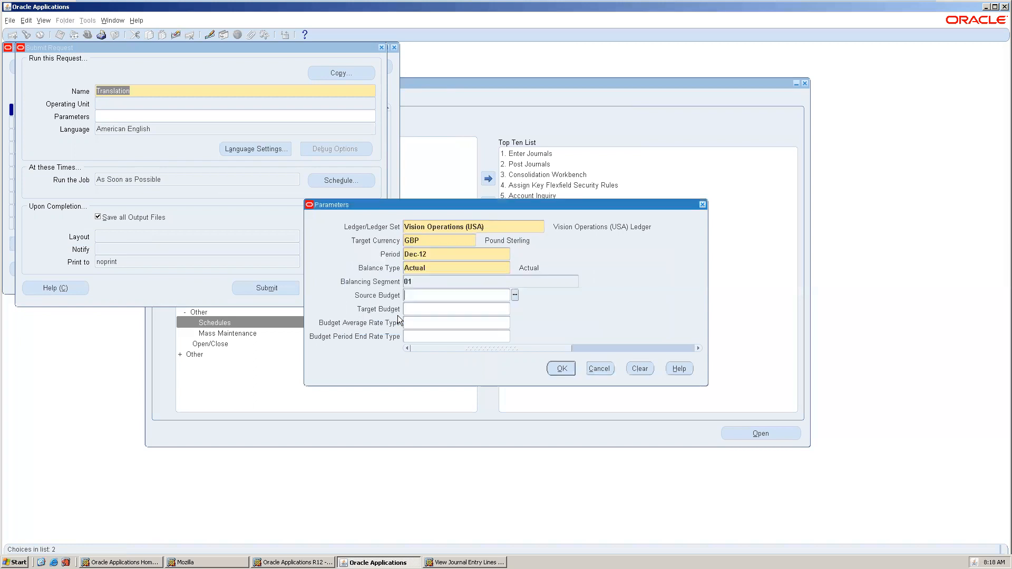
pyautogui.click(562, 368)
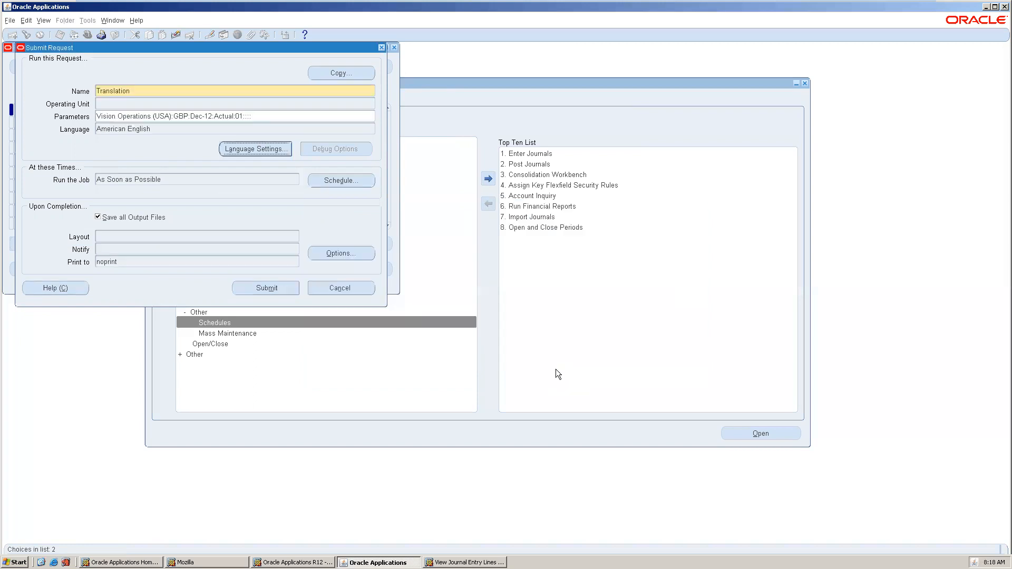
pyautogui.click(274, 288)
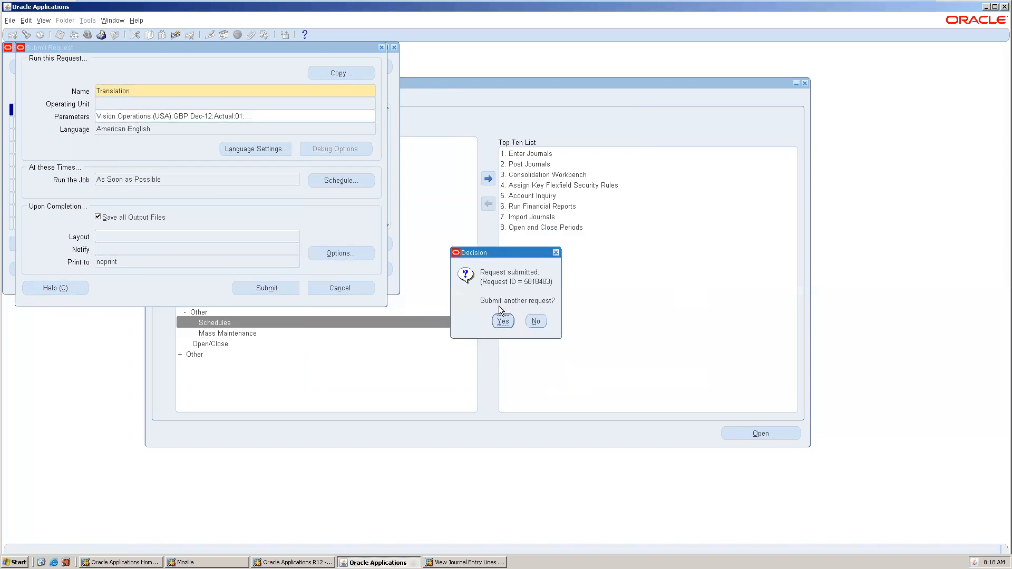
pyautogui.click(532, 318)
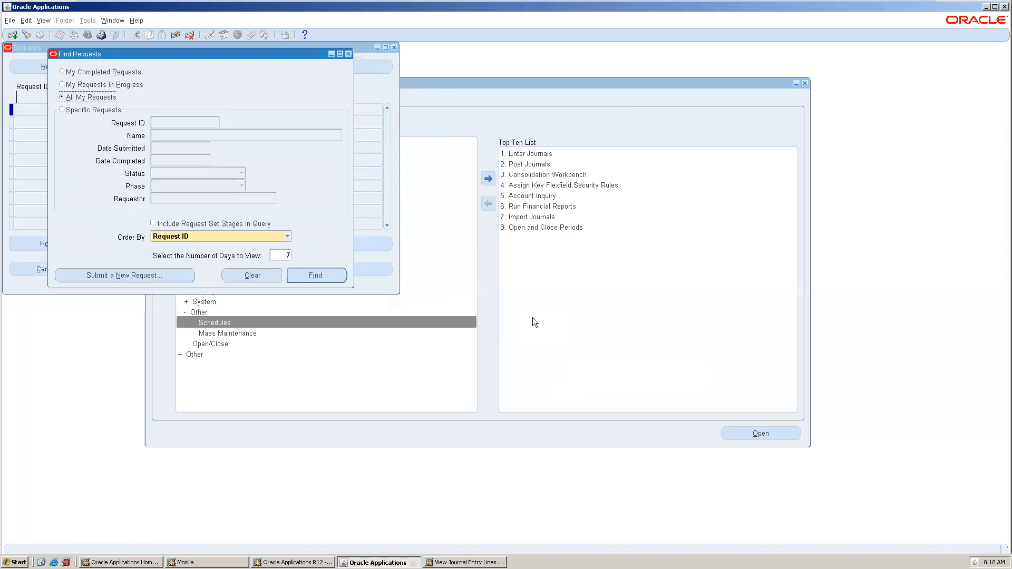
# View the empty Trial Balance - Translation output, close it, and start another new request.
pyautogui.click(322, 274)
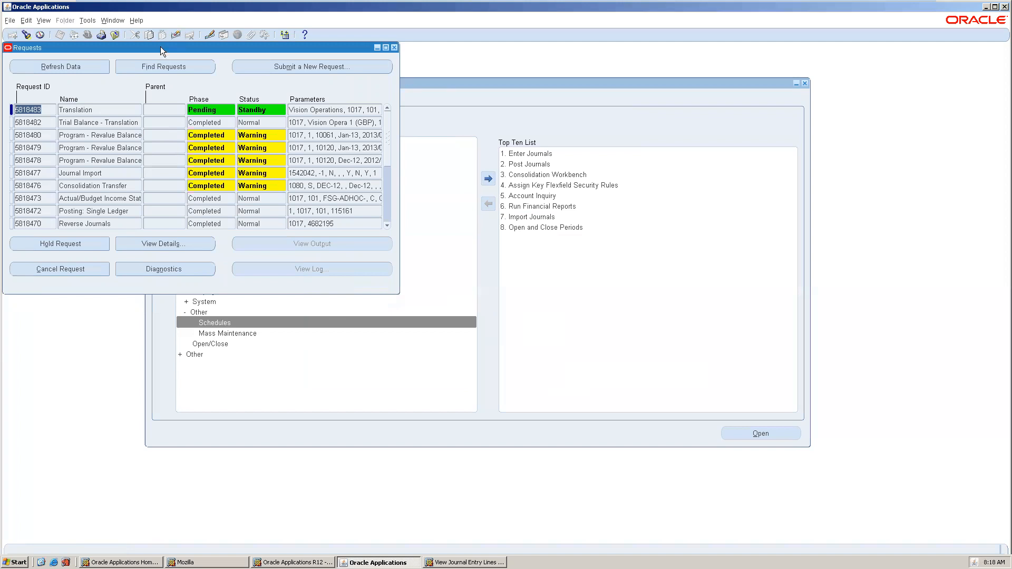
pyautogui.moveTo(160, 46); pyautogui.dragTo(324, 91)
pyautogui.click(265, 168)
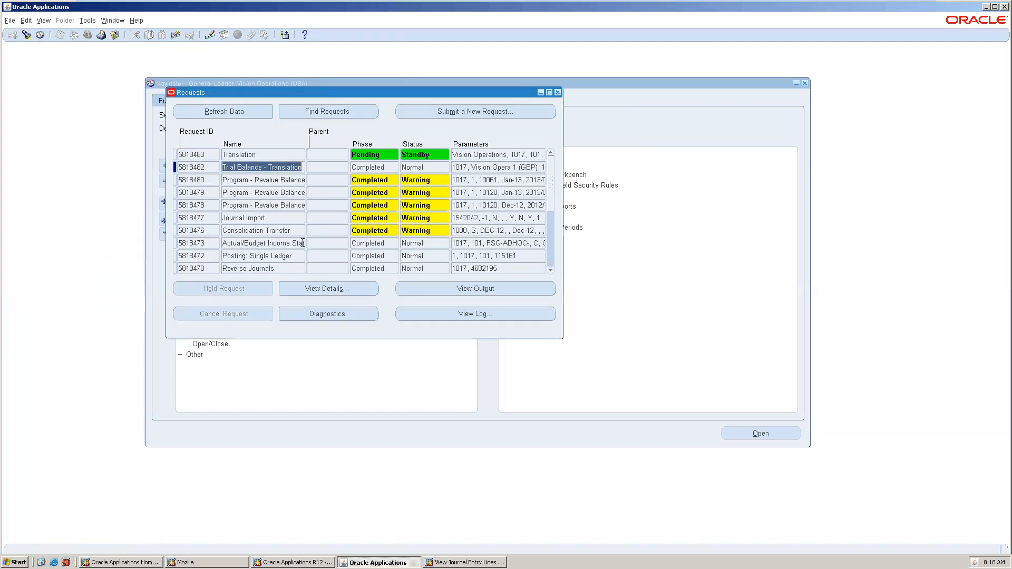
pyautogui.click(472, 287)
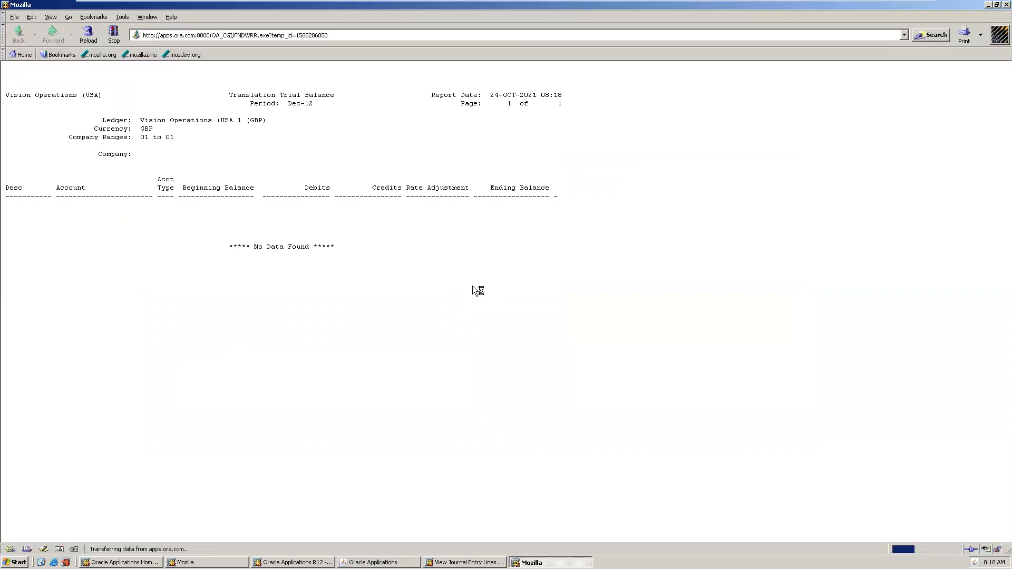
pyautogui.click(1006, 5)
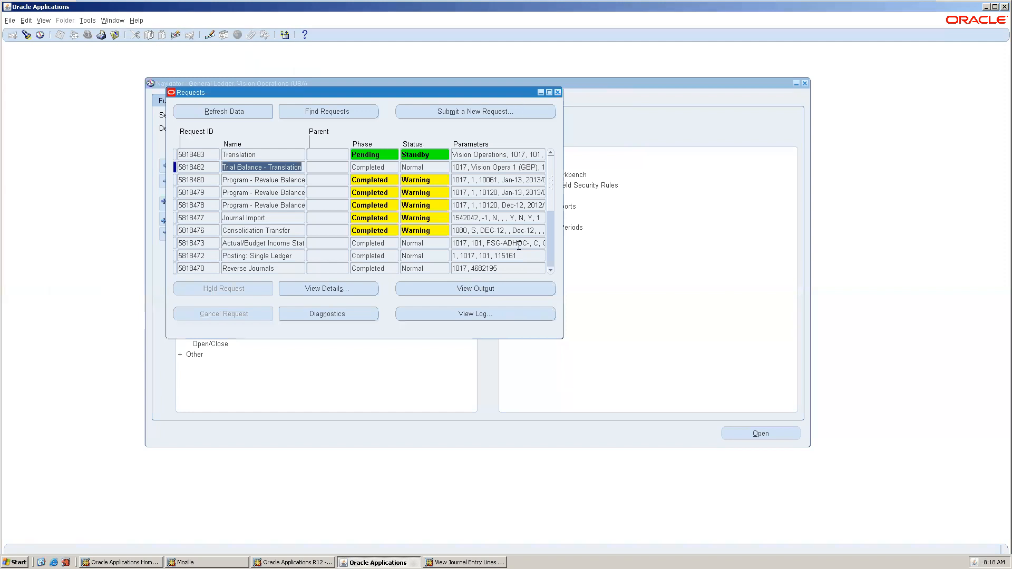
pyautogui.click(476, 111)
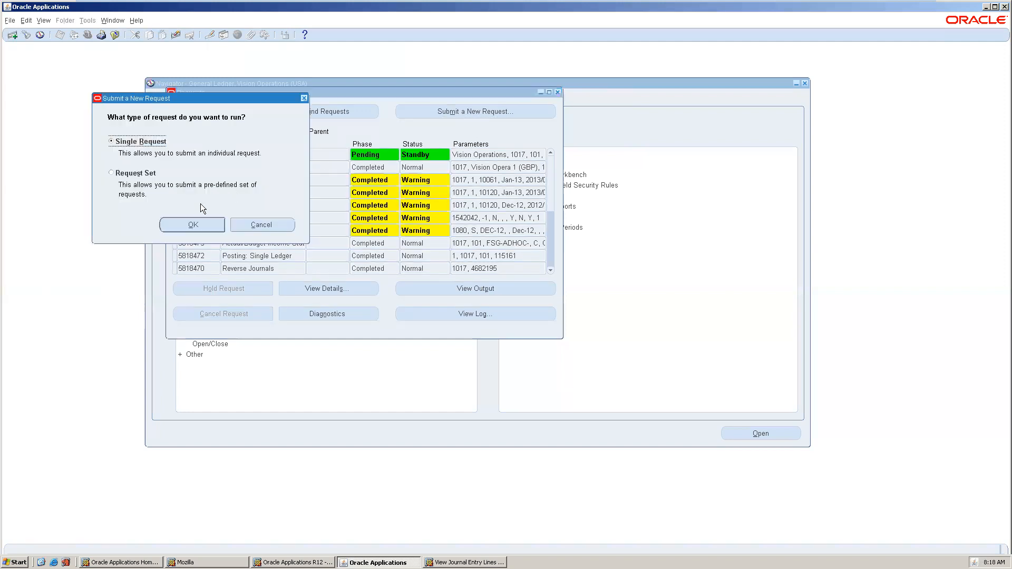
# Resubmit a copy of the earlier Trial Balance - Translation request with currency GBP.
pyautogui.click(200, 218)
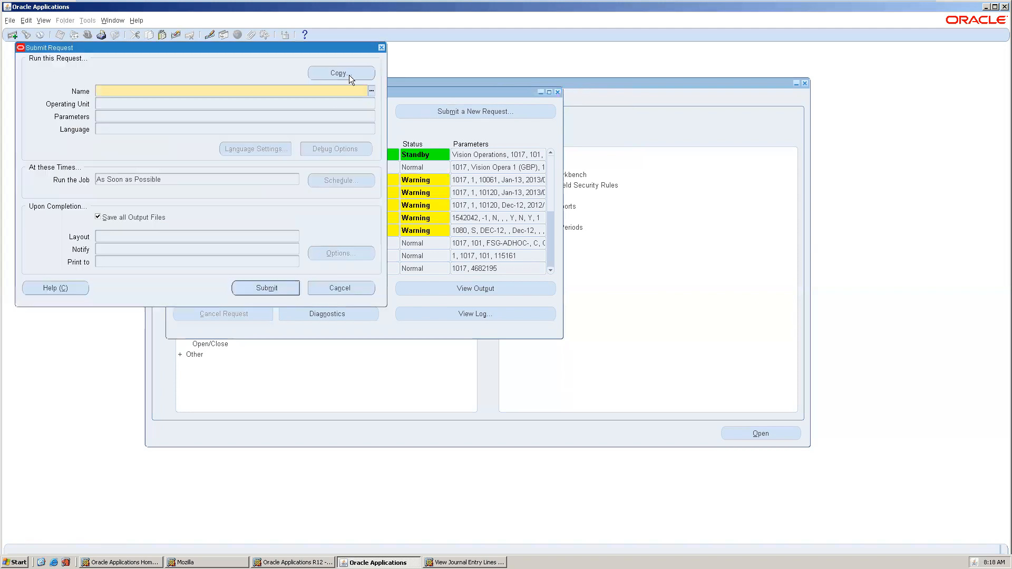
pyautogui.click(358, 75)
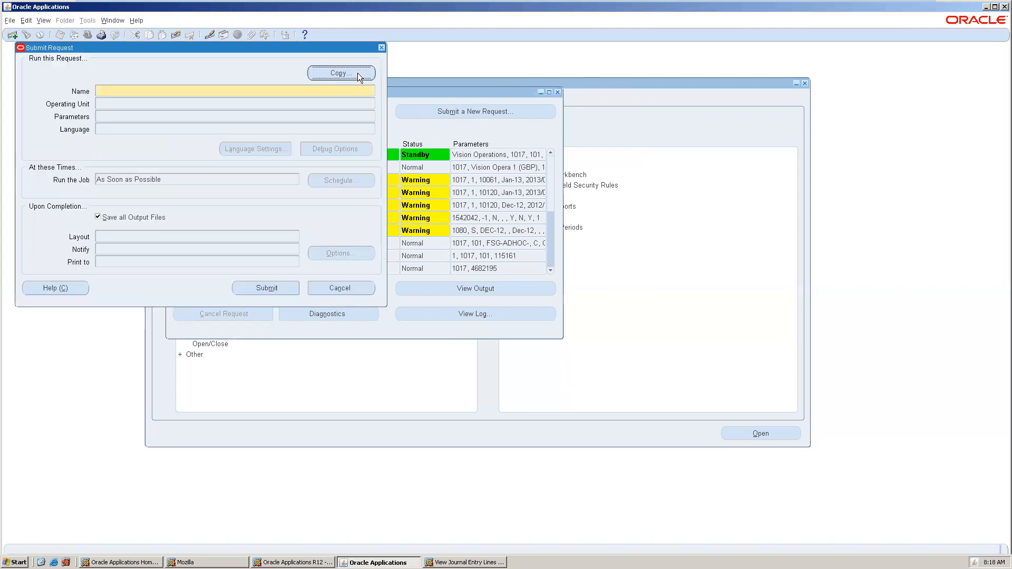
pyautogui.doubleClick(456, 291)
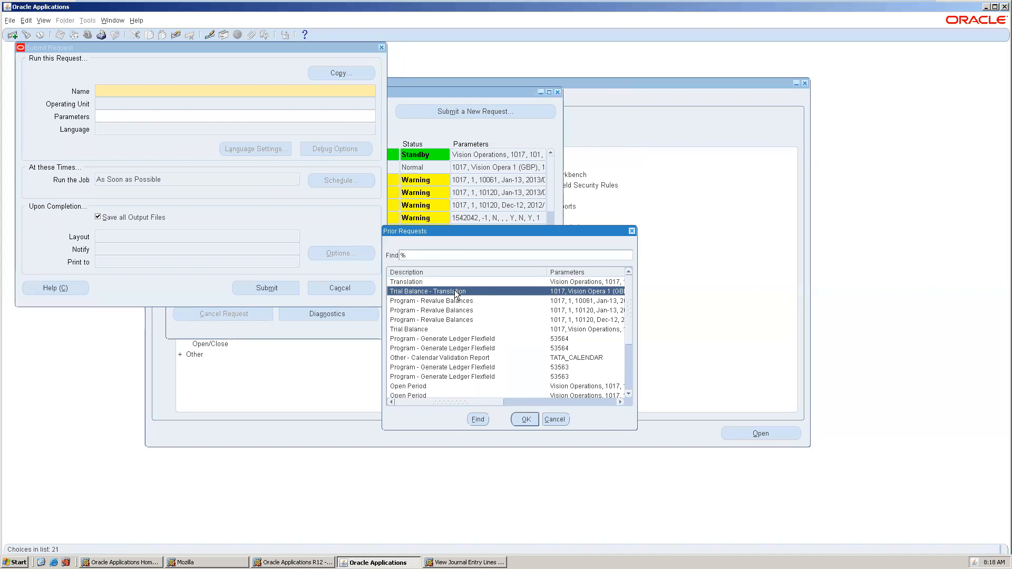
pyautogui.press('Tab')
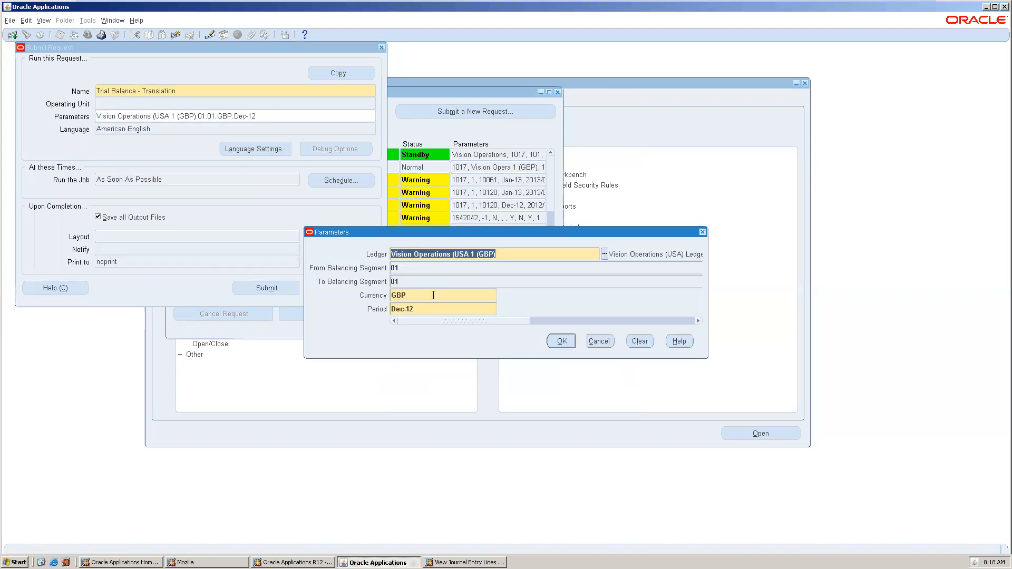
pyautogui.click(433, 295)
pyautogui.write('GBP')
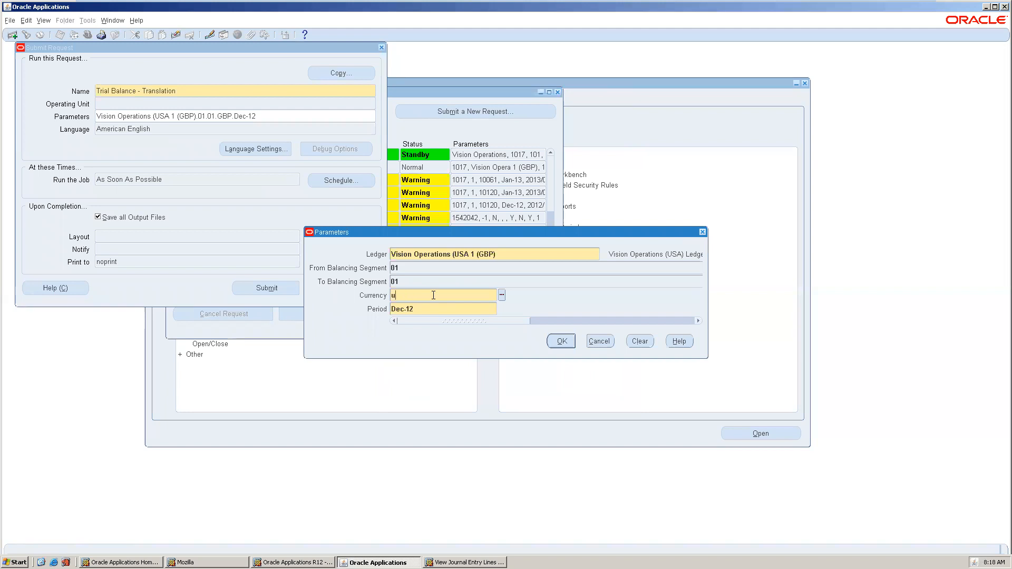
pyautogui.press('Tab')
pyautogui.click(562, 341)
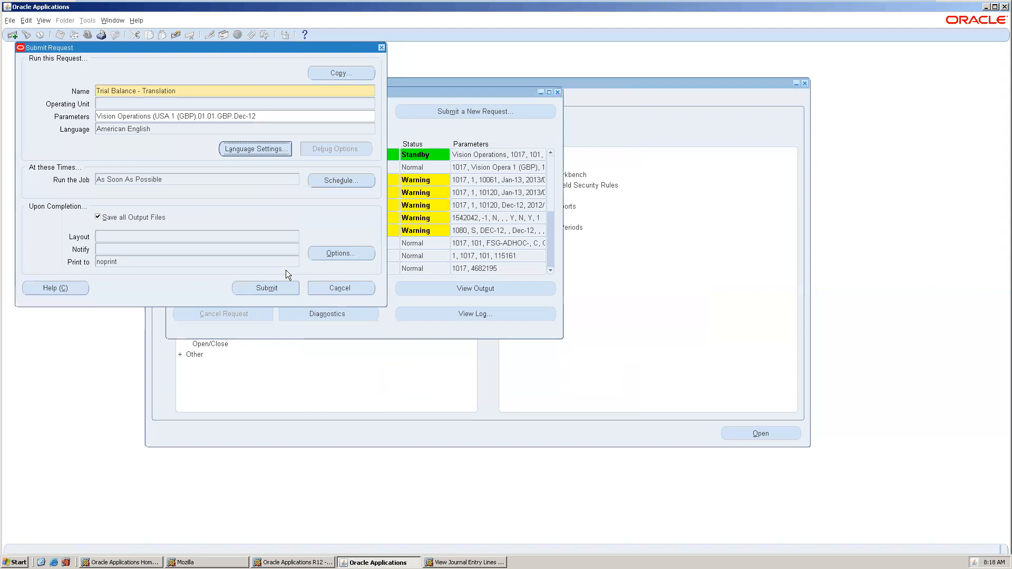
pyautogui.click(268, 288)
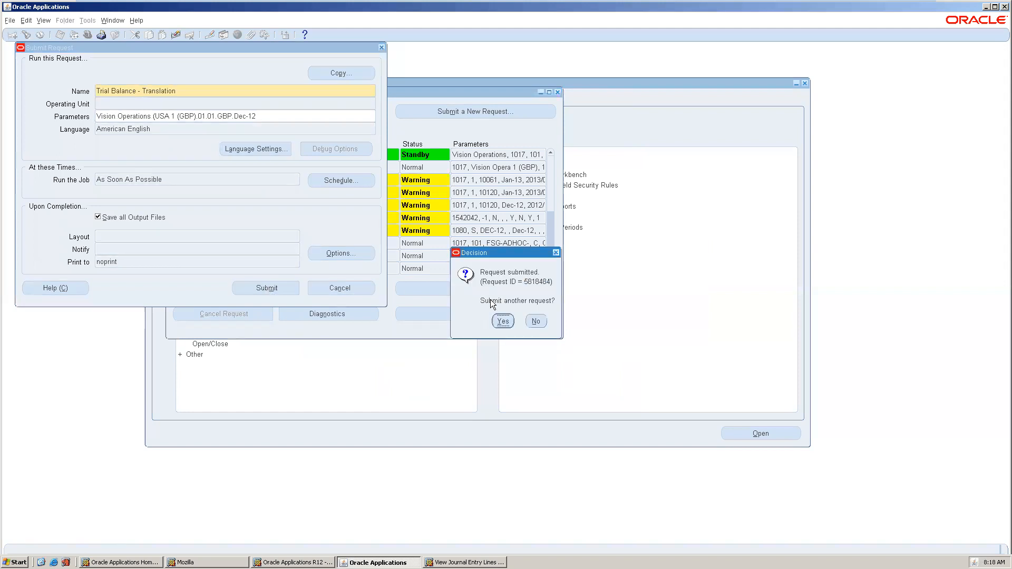
pyautogui.click(545, 320)
# Refresh the request list and check the errored Translation request's output and log.
pyautogui.click(233, 114)
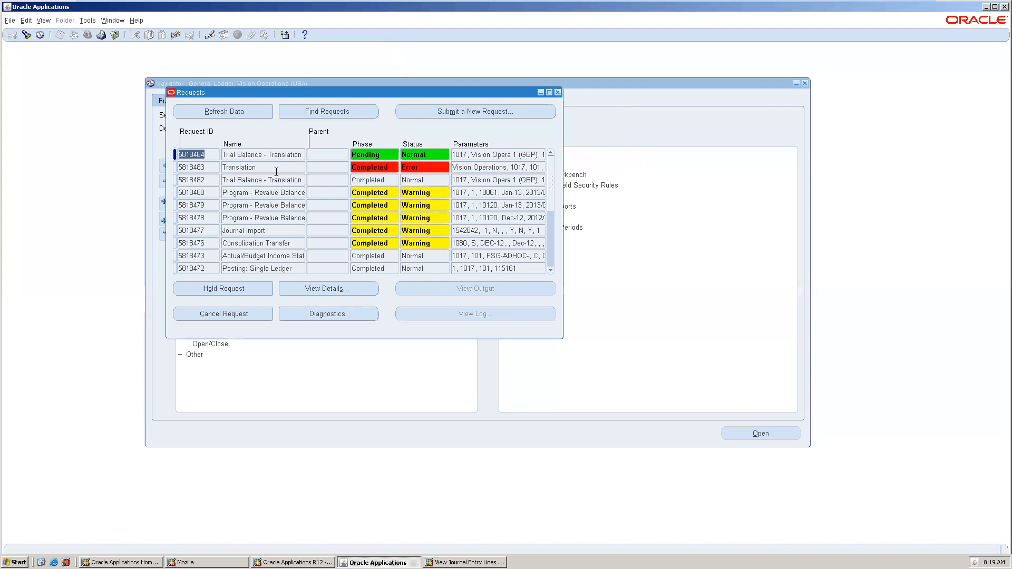
pyautogui.click(277, 168)
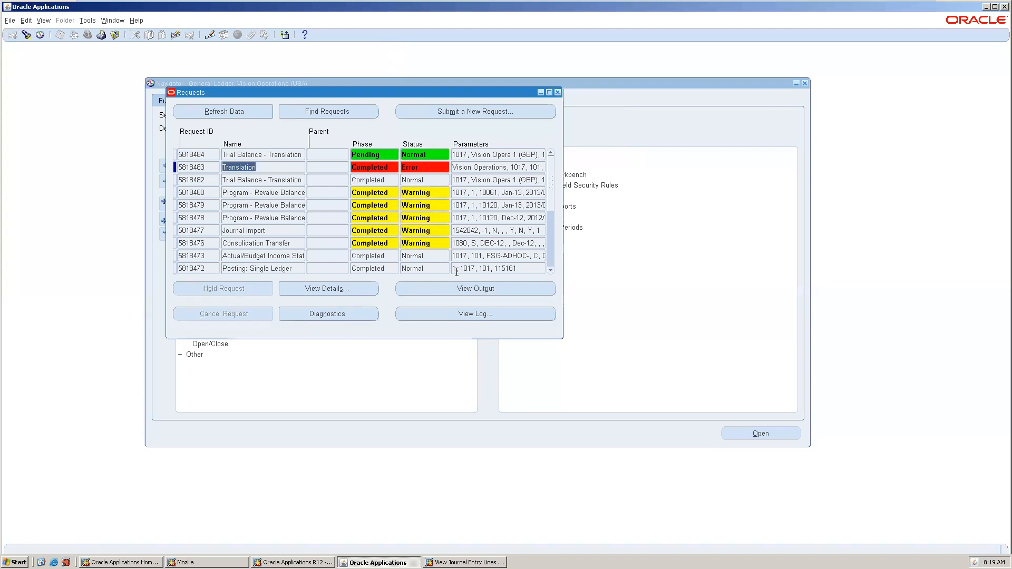
pyautogui.click(461, 288)
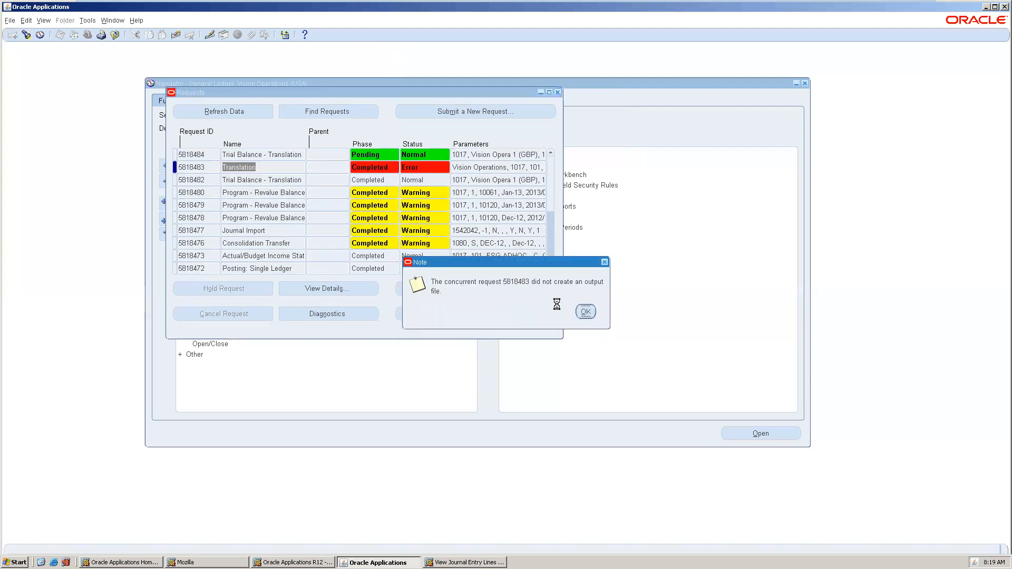
pyautogui.click(578, 310)
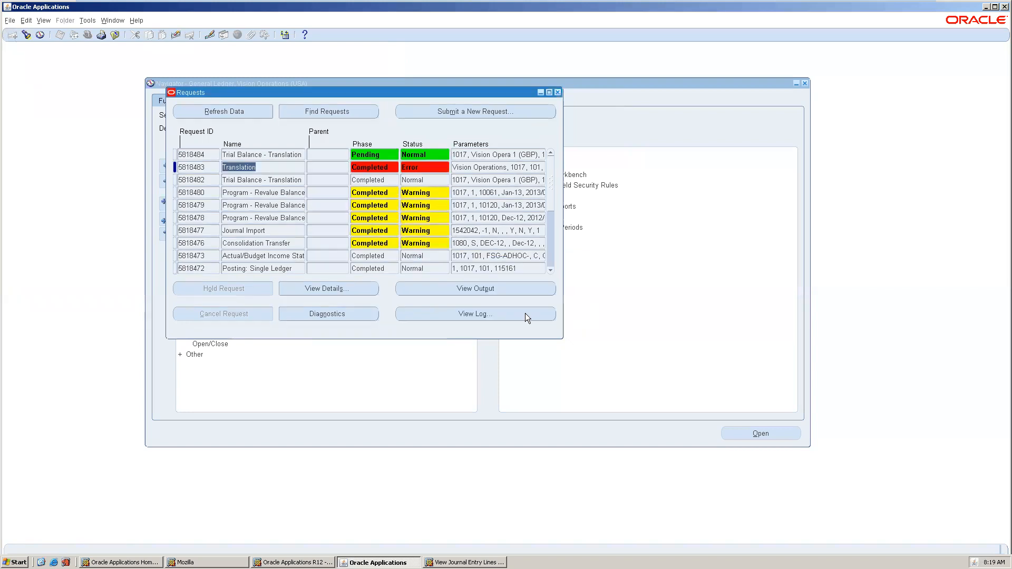
pyautogui.click(481, 313)
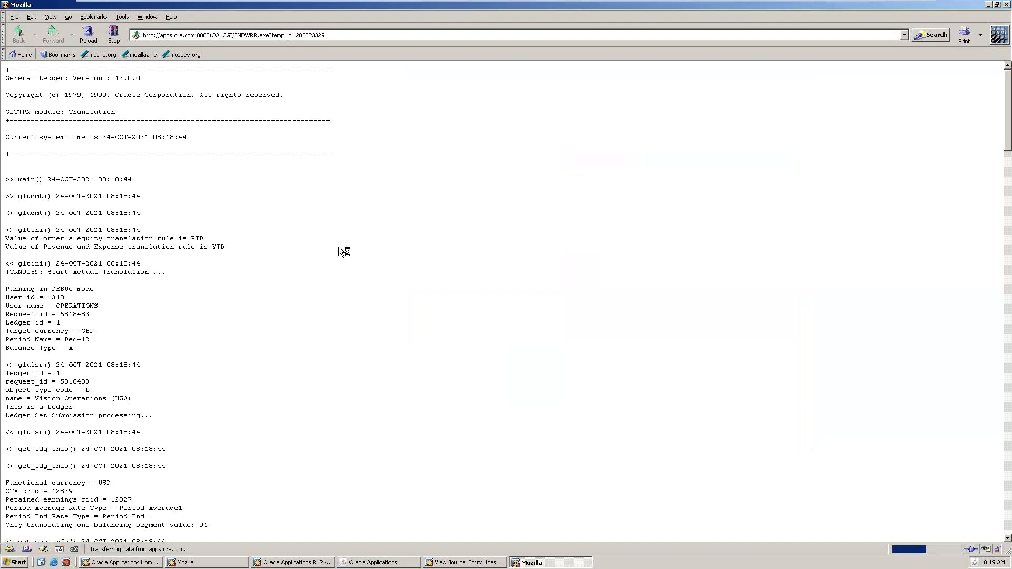
# Search the Translation log for 'erro', then scroll to its end showing no Jan-08 rate.
pyautogui.hotkey('ctrl', 'f')
pyautogui.write('error')
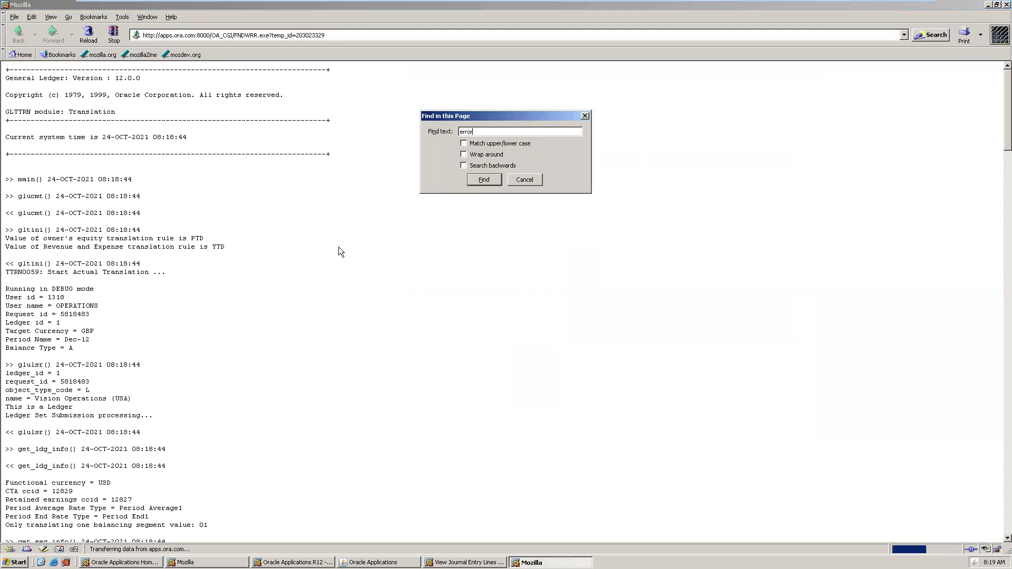
pyautogui.press('Return')
pyautogui.press('Return')
pyautogui.press('Escape')
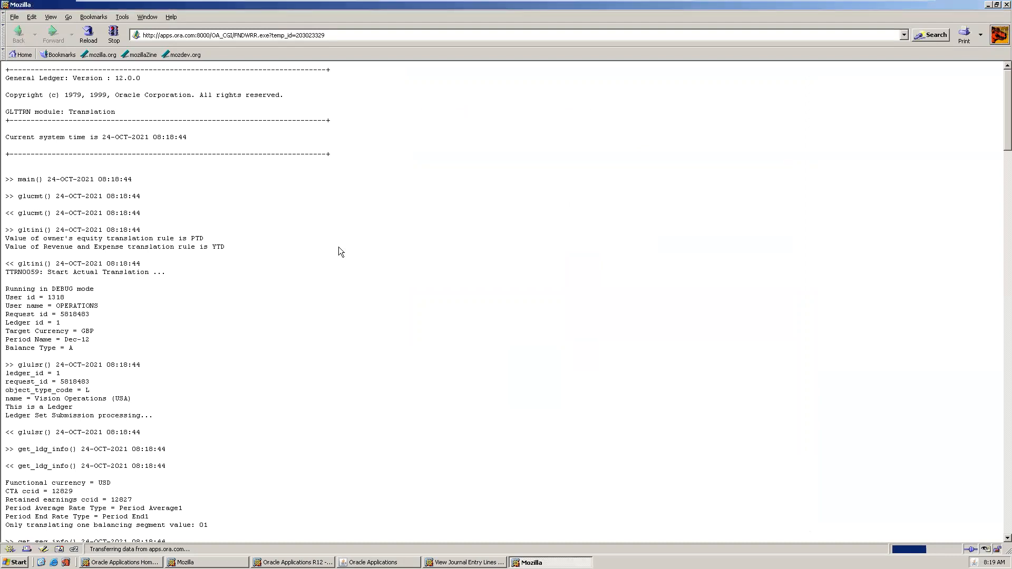
pyautogui.moveTo(1003, 145); pyautogui.dragTo(1004, 490)
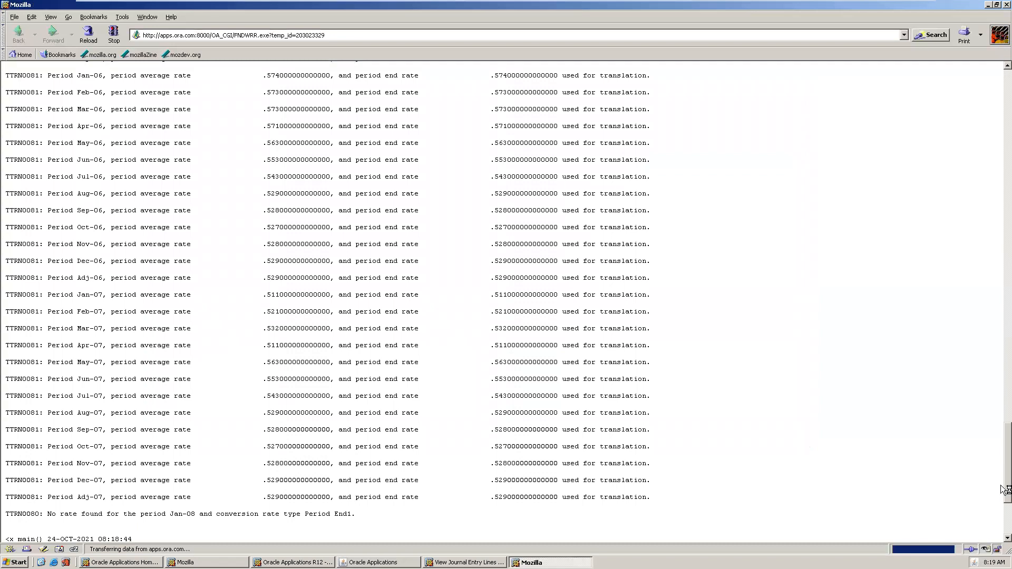
pyautogui.moveTo(1002, 490); pyautogui.dragTo(1002, 533)
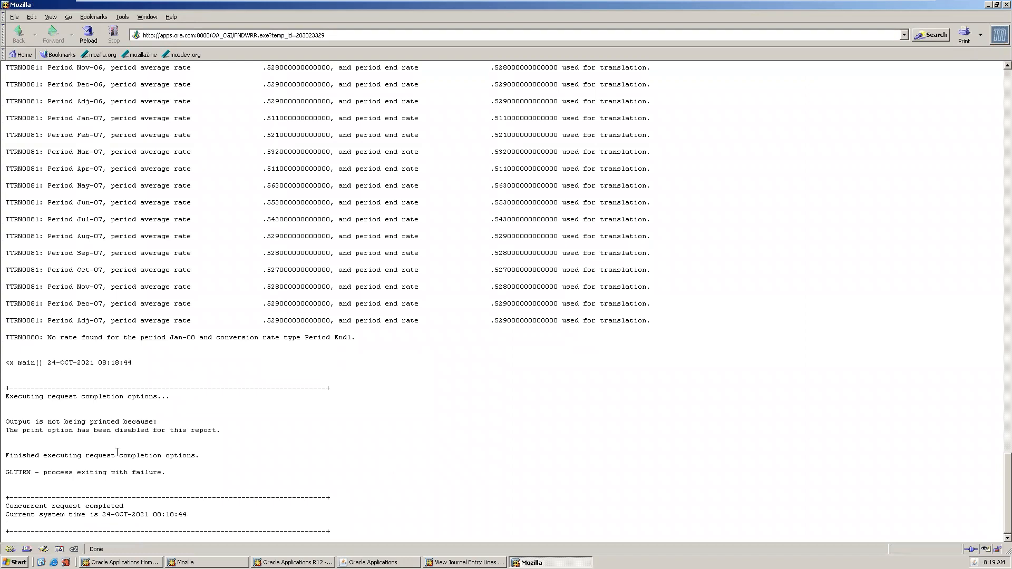
pyautogui.moveTo(1003, 452); pyautogui.dragTo(1003, 67)
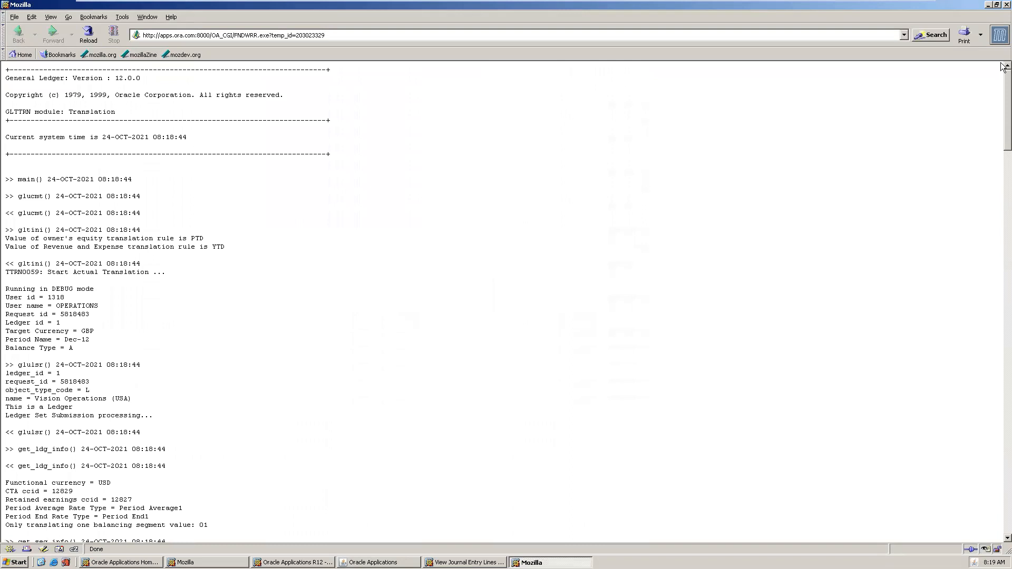
# Refresh requests and view the new Trial Balance - Translation output, which shows no Dec-12 data.
pyautogui.click(1005, 5)
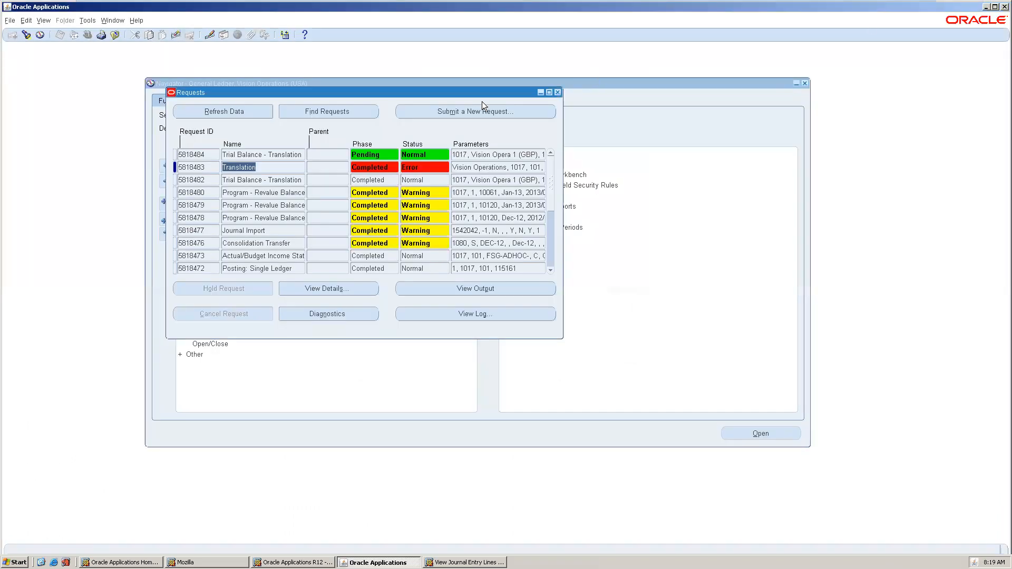
pyautogui.click(231, 107)
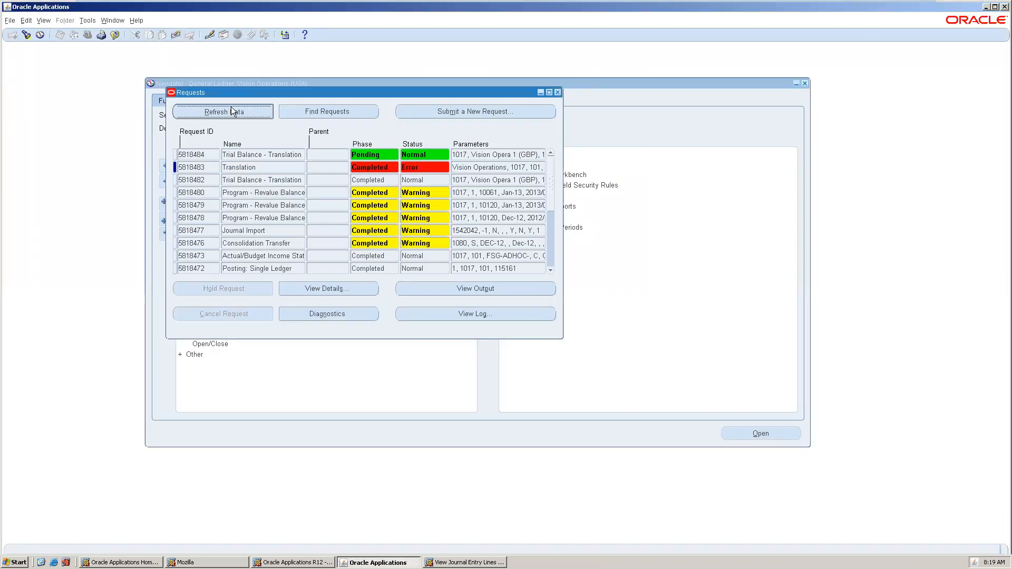
pyautogui.click(261, 151)
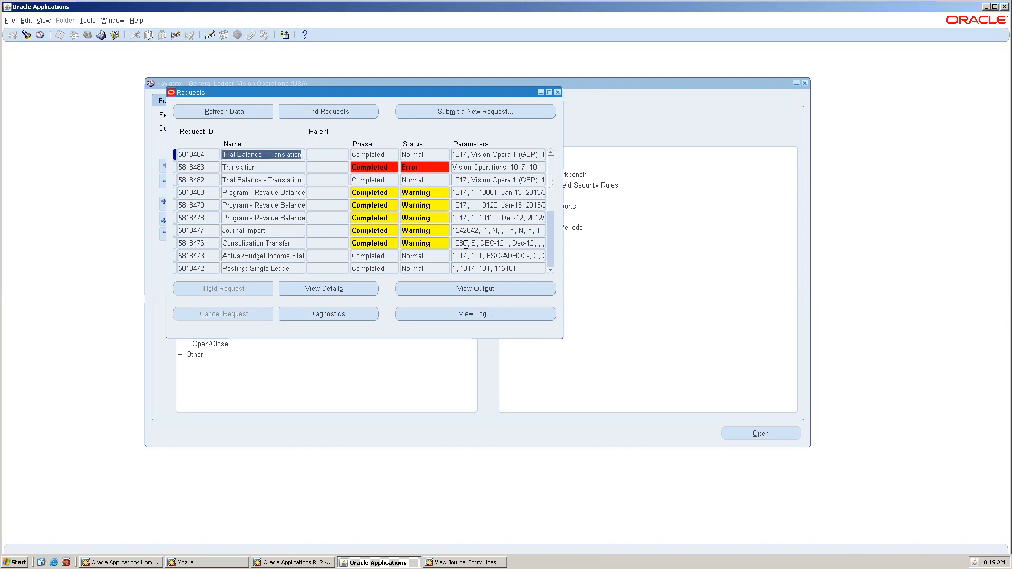
pyautogui.click(527, 285)
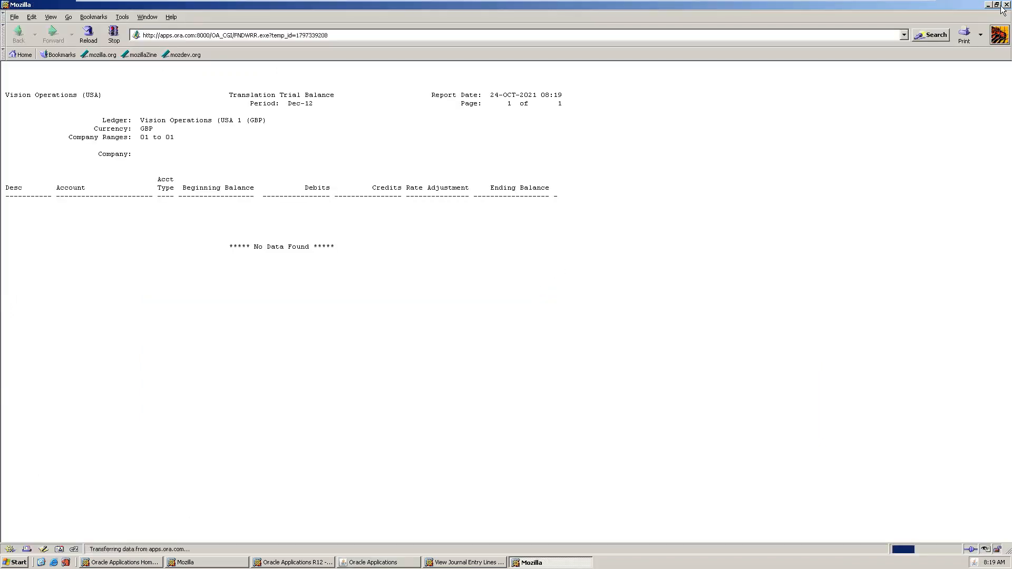
pyautogui.hotkey('alt', 'F4')
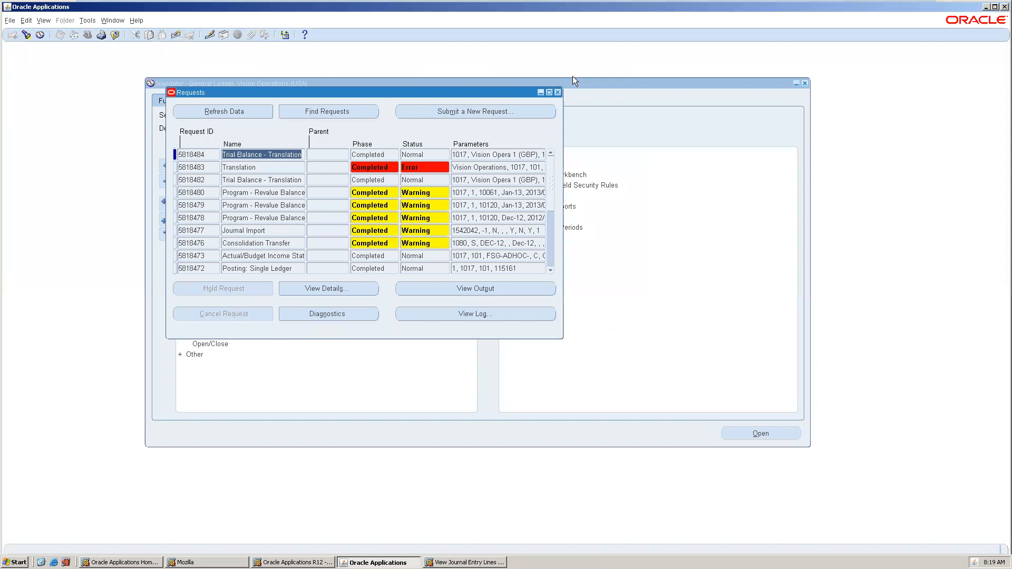
pyautogui.click(557, 93)
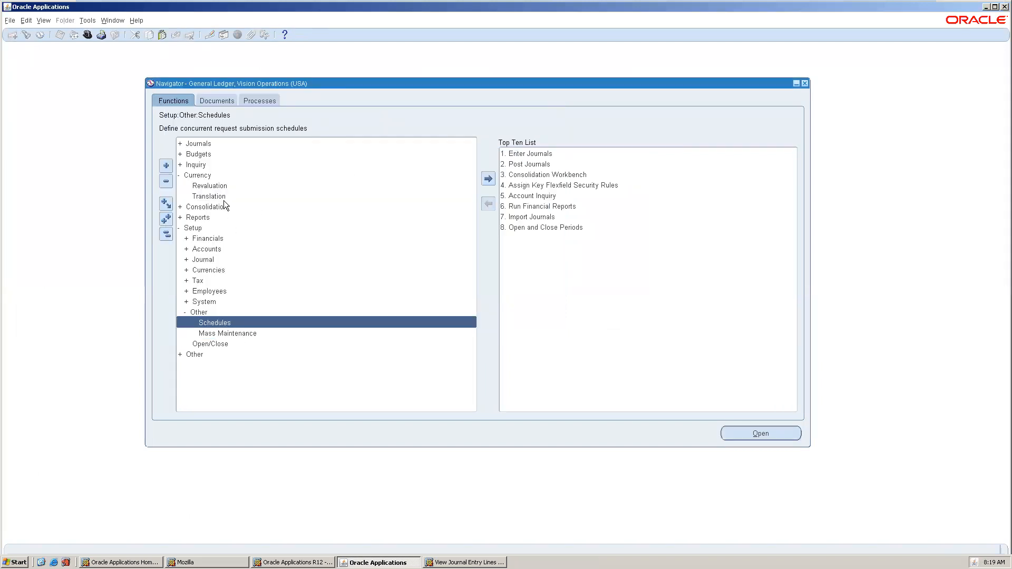
# Open the Open and Close Periods form, find the ledger's periods, and dismiss the missing-target-period error.
pyautogui.click(228, 334)
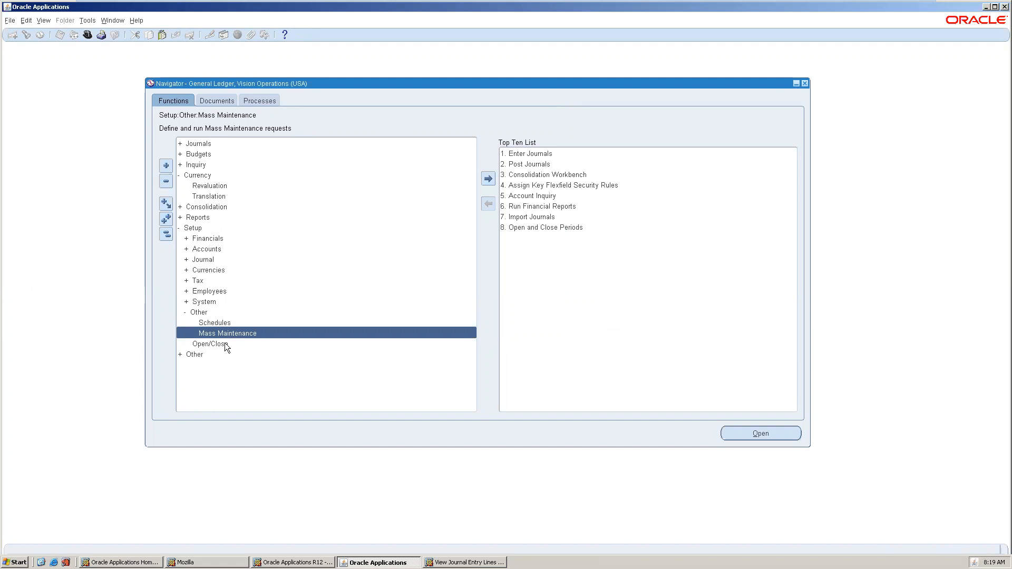
pyautogui.doubleClick(225, 344)
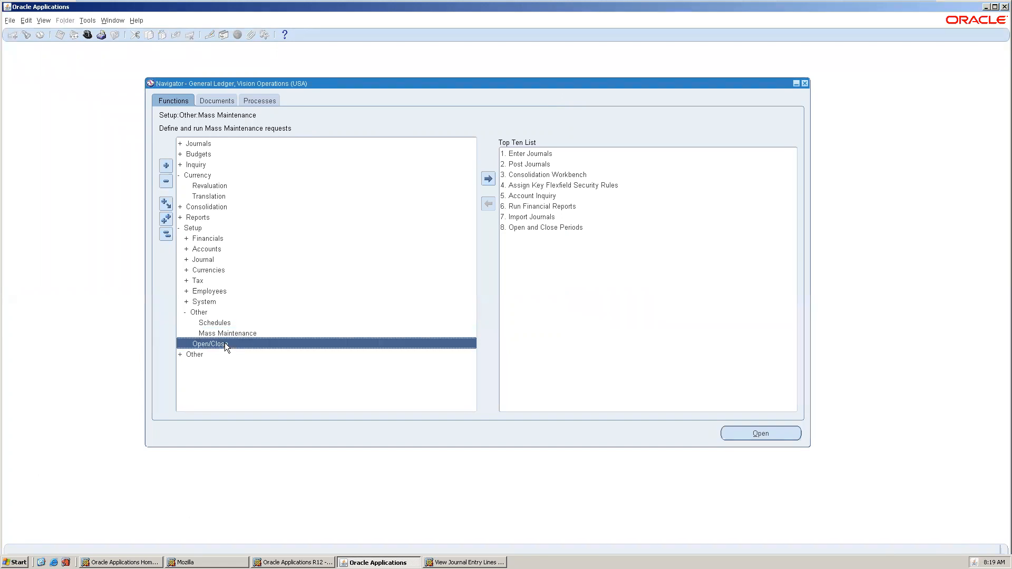
pyautogui.click(286, 223)
pyautogui.moveTo(160, 50); pyautogui.dragTo(357, 69)
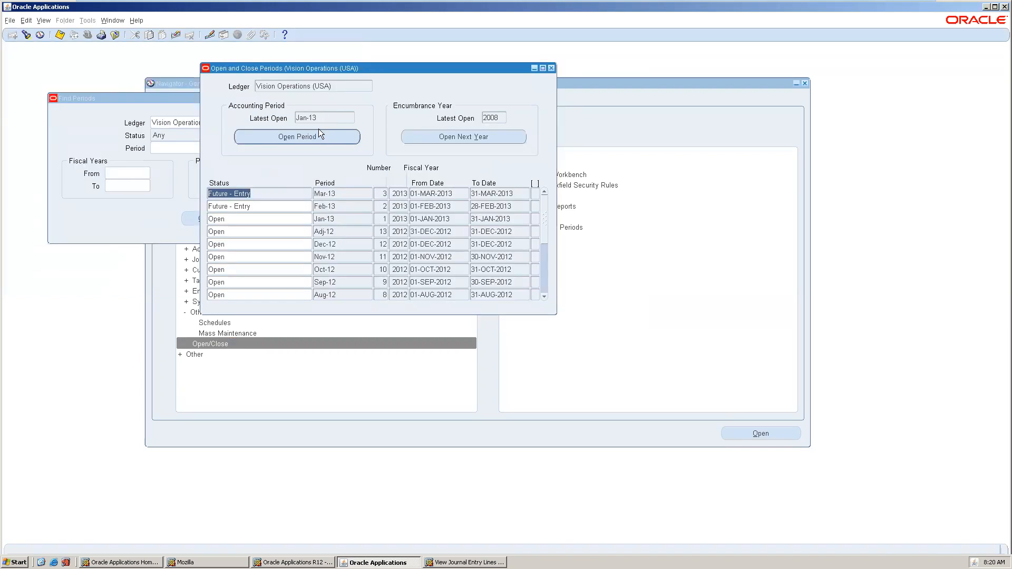
pyautogui.click(316, 140)
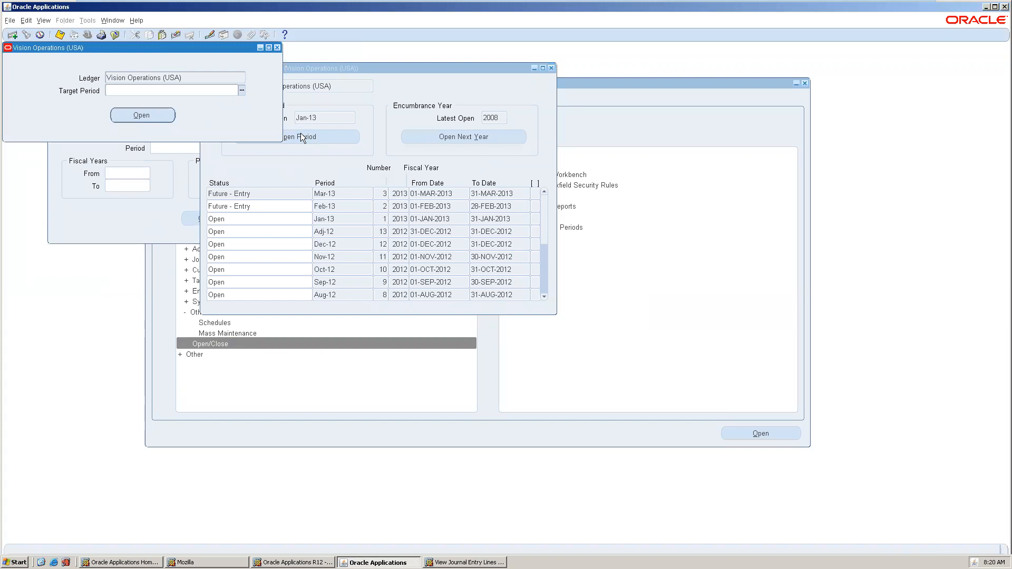
pyautogui.click(147, 113)
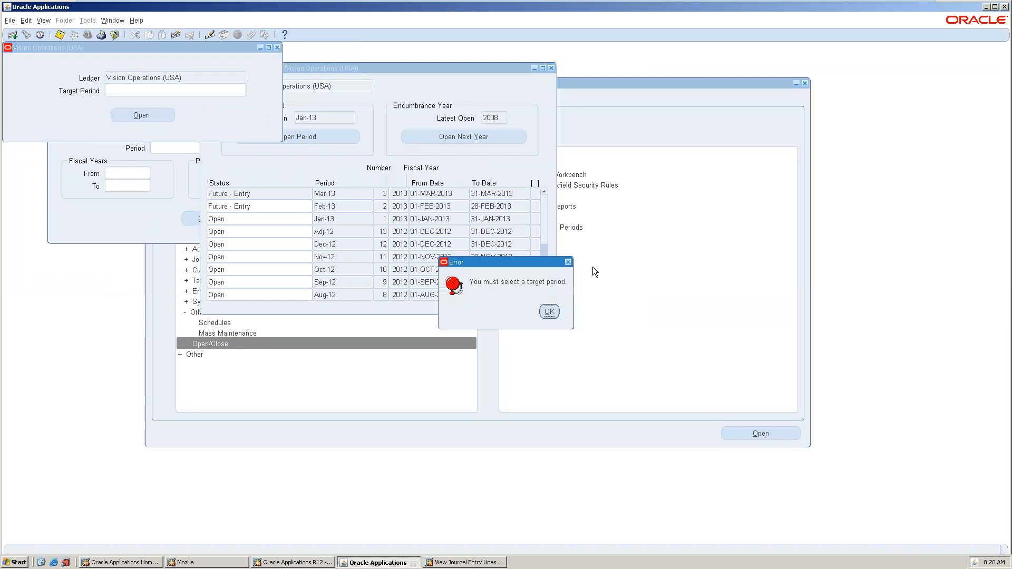
pyautogui.click(548, 312)
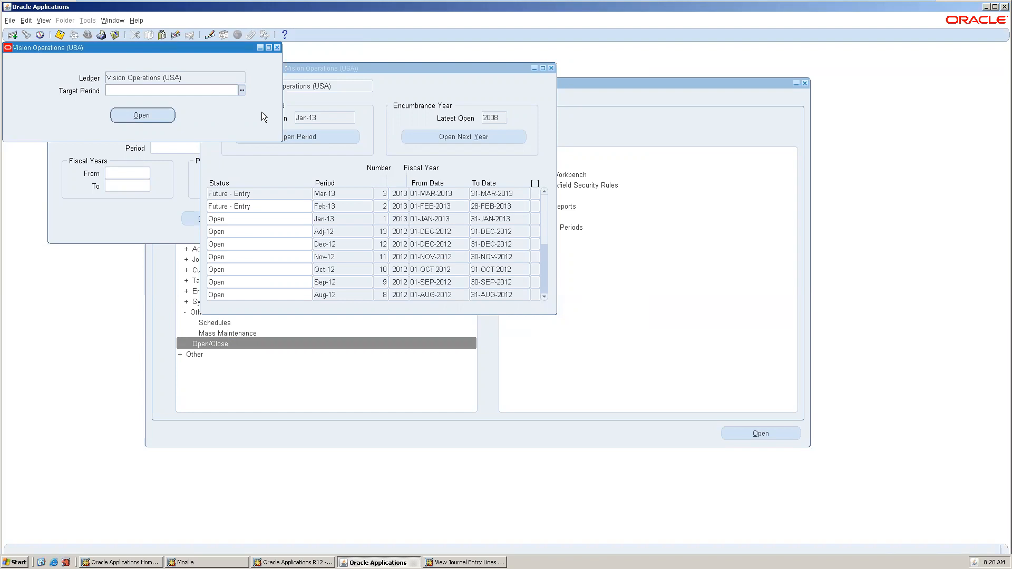
# Choose Mar-13 as the target period, open it, and close the period windows.
pyautogui.click(242, 90)
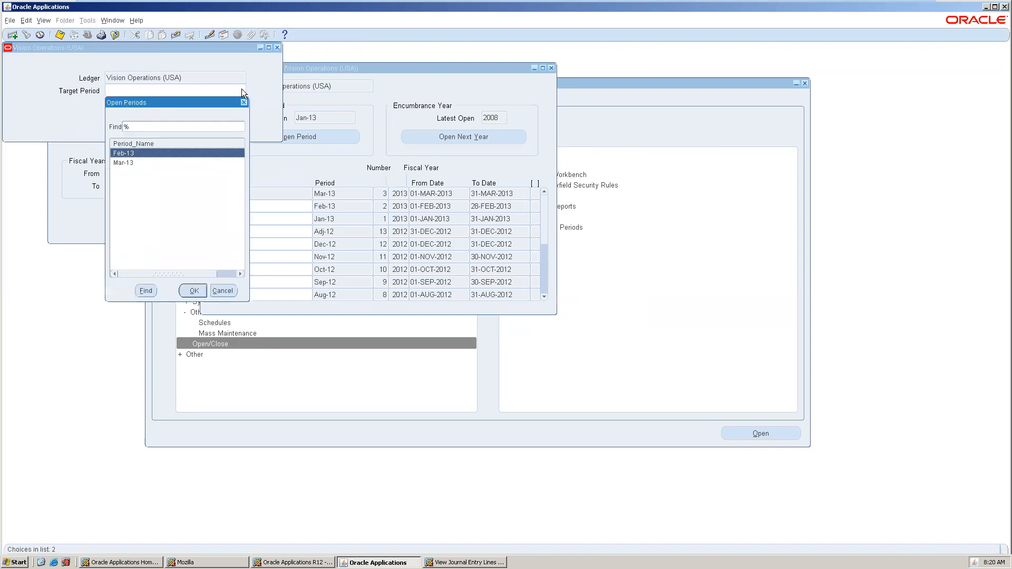
pyautogui.doubleClick(146, 163)
pyautogui.click(145, 114)
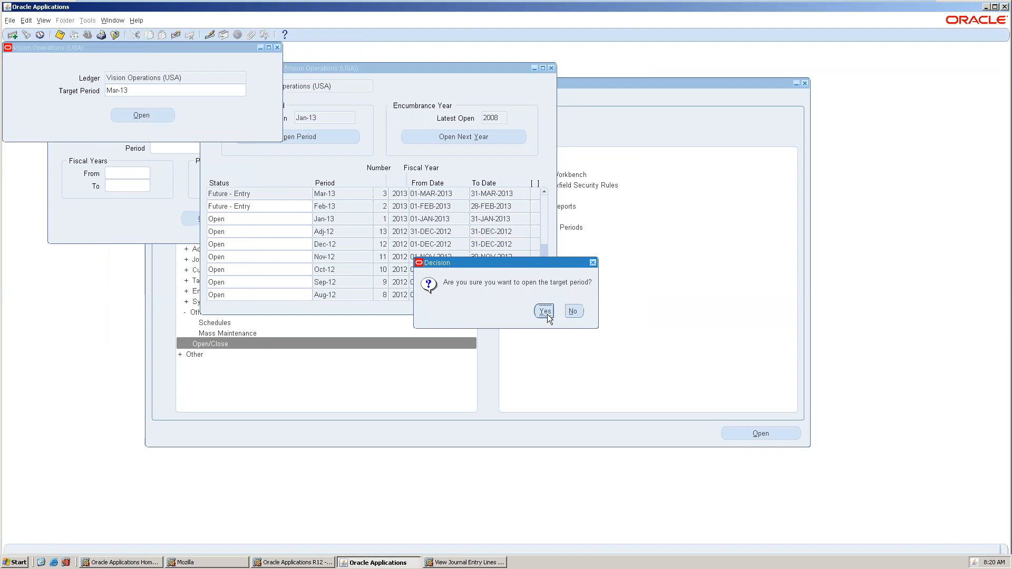
pyautogui.click(545, 312)
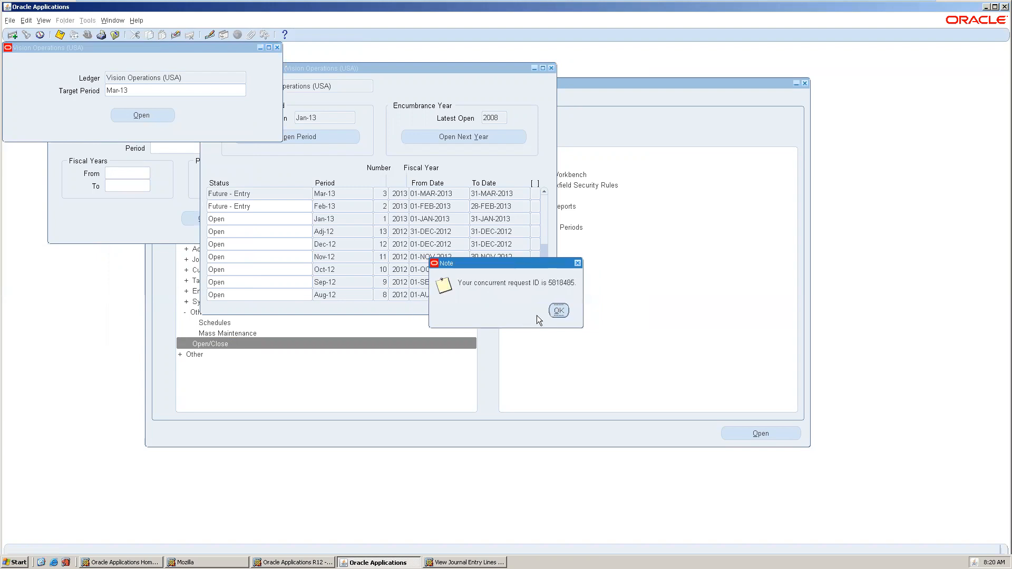
pyautogui.click(565, 310)
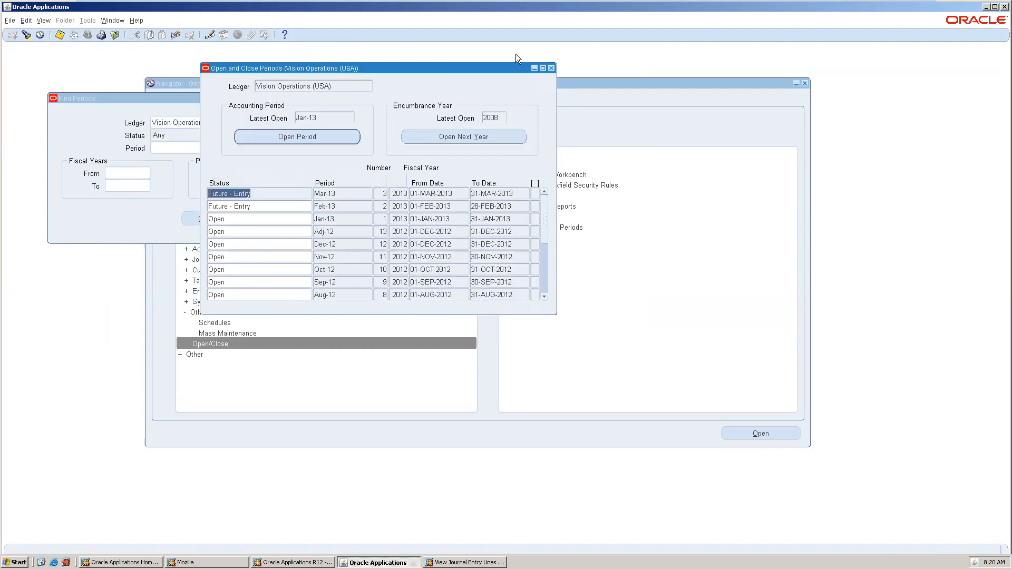
pyautogui.click(554, 70)
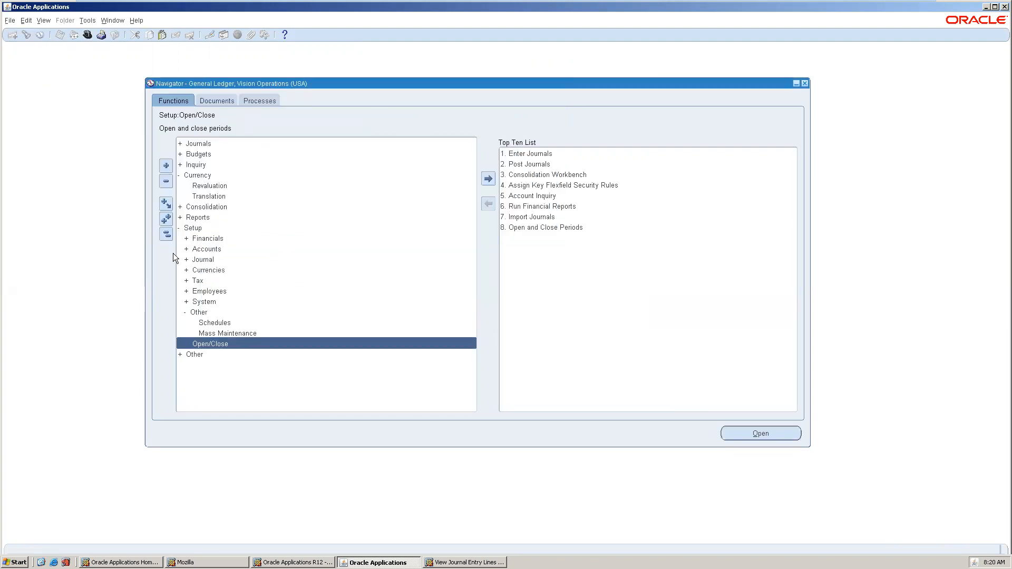
# Find the Calendars form via 'calend' under Setup and query down to the Accounting calendar.
pyautogui.click(167, 234)
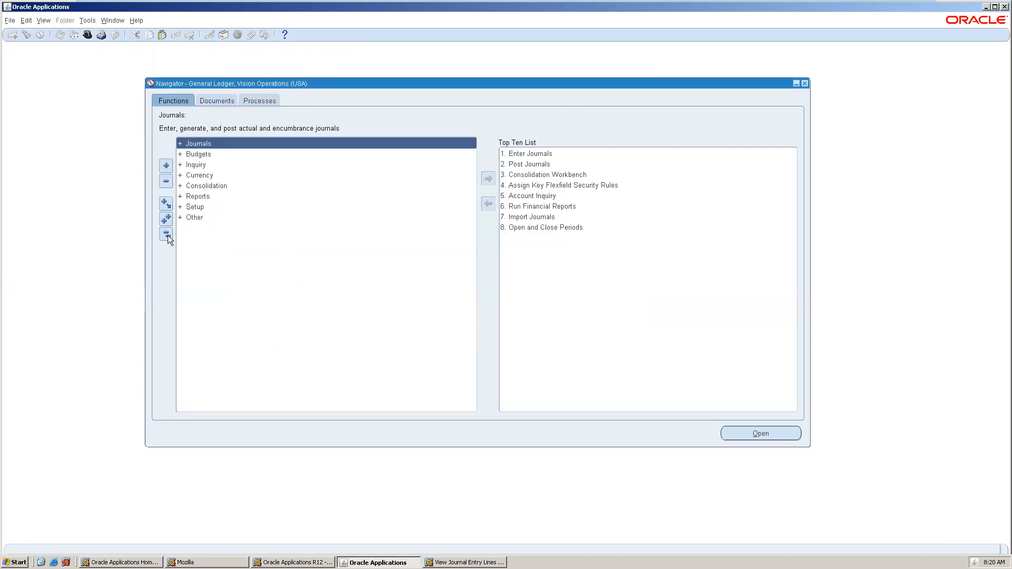
pyautogui.doubleClick(213, 205)
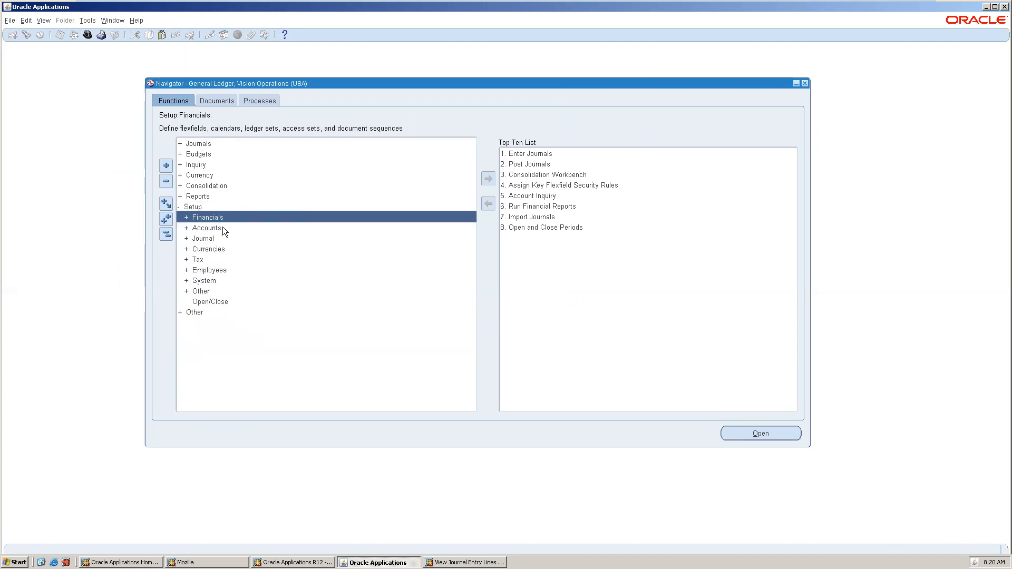
pyautogui.hotkey('ctrl', 'l')
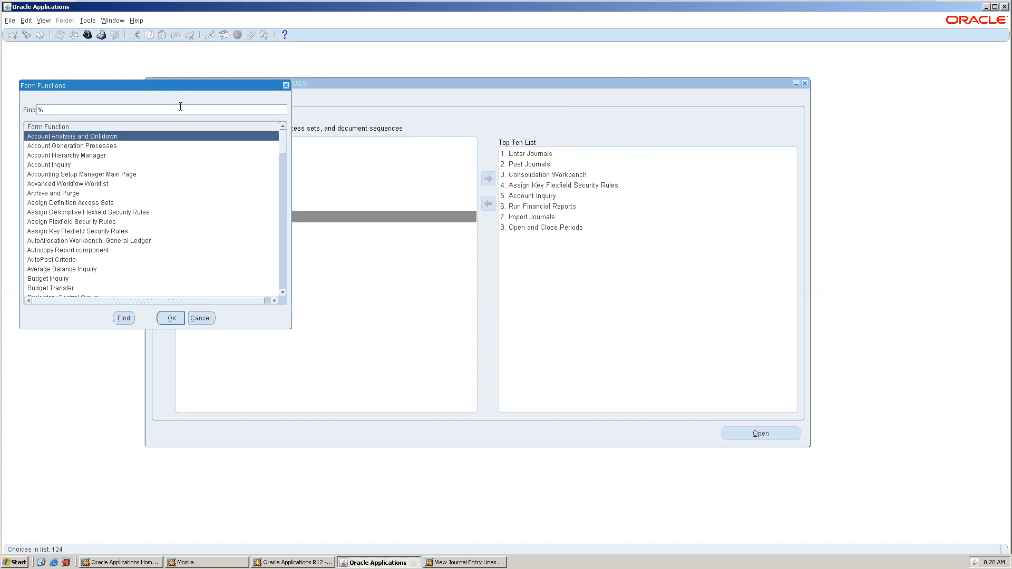
pyautogui.write('calend')
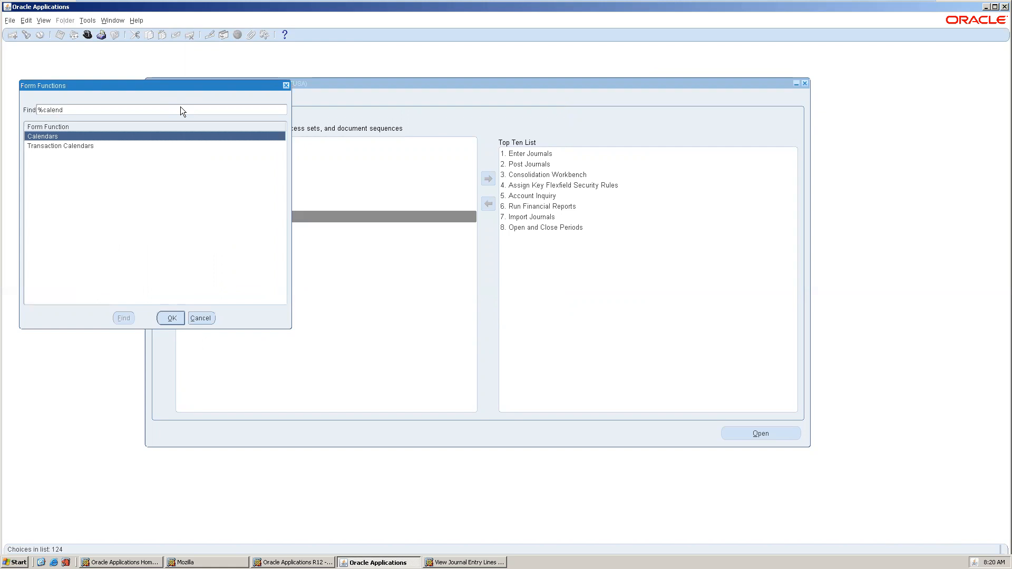
pyautogui.doubleClick(87, 136)
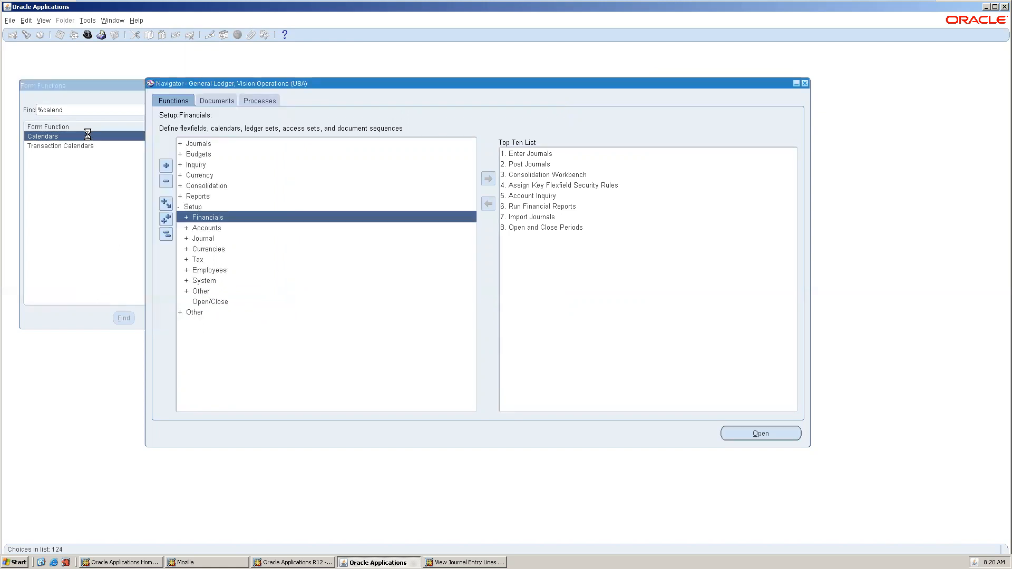
pyautogui.moveTo(259, 46); pyautogui.dragTo(499, 166)
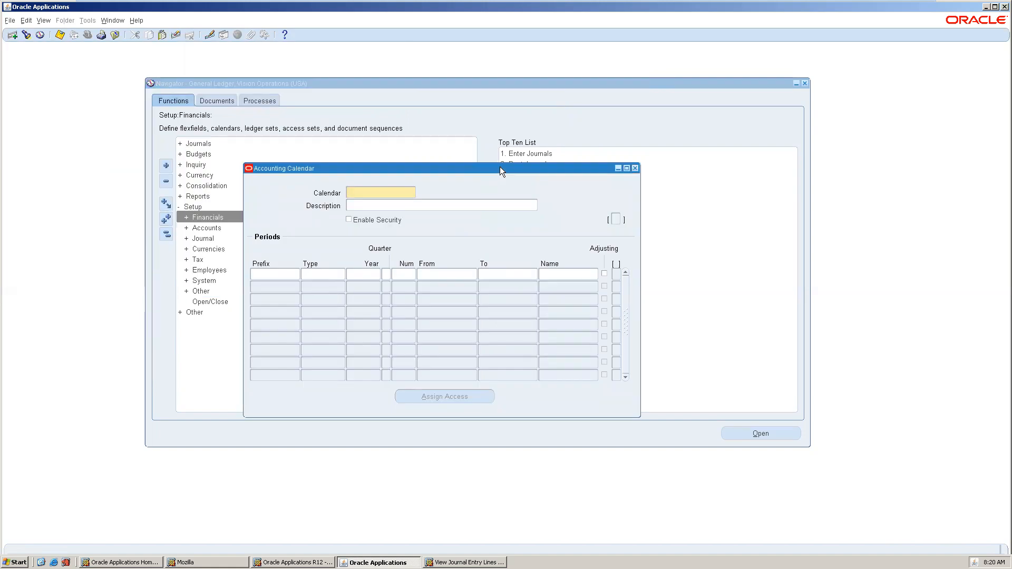
pyautogui.hotkey('ctrl', 'F11')
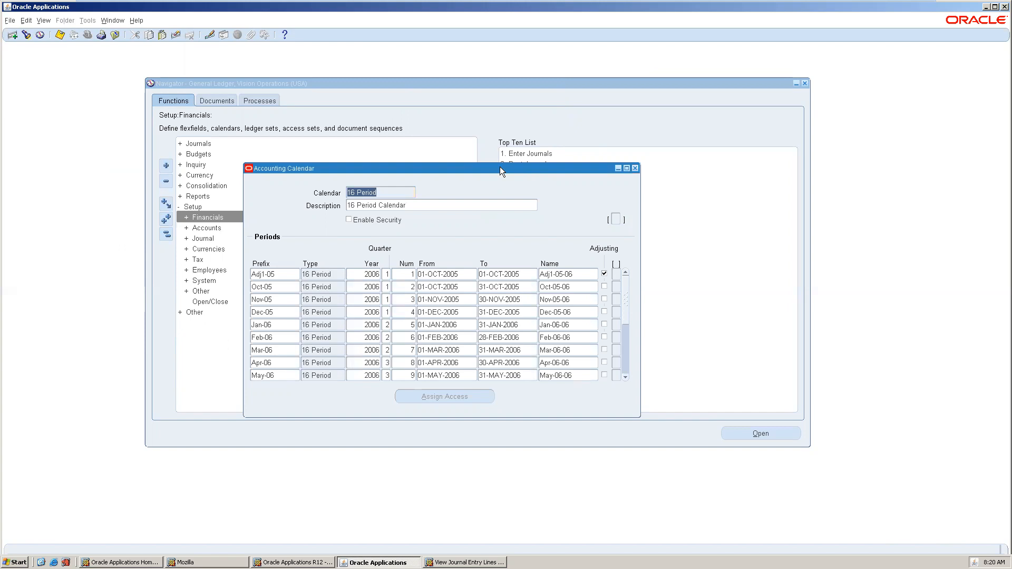
pyautogui.press('Down')
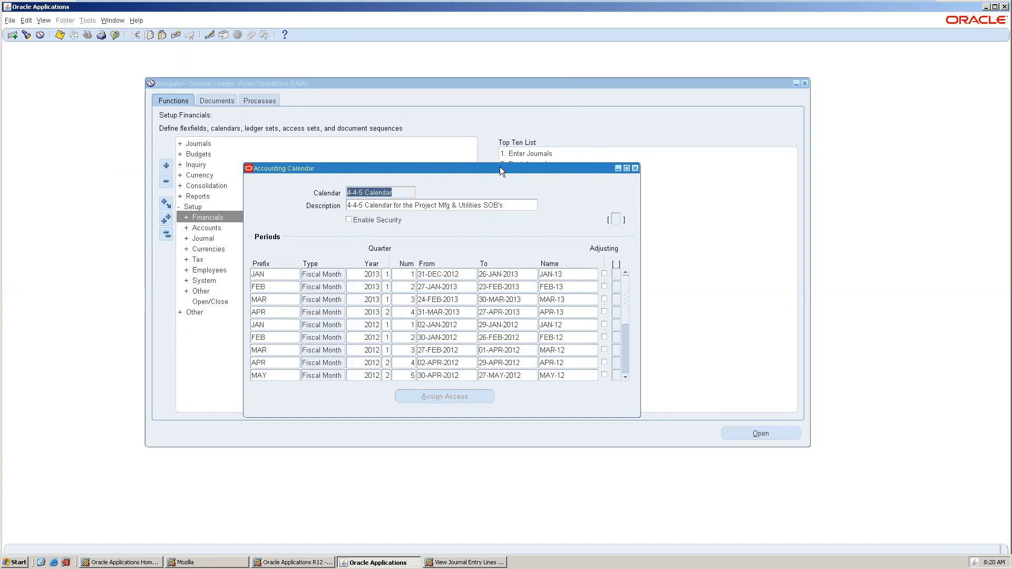
pyautogui.press('Down')
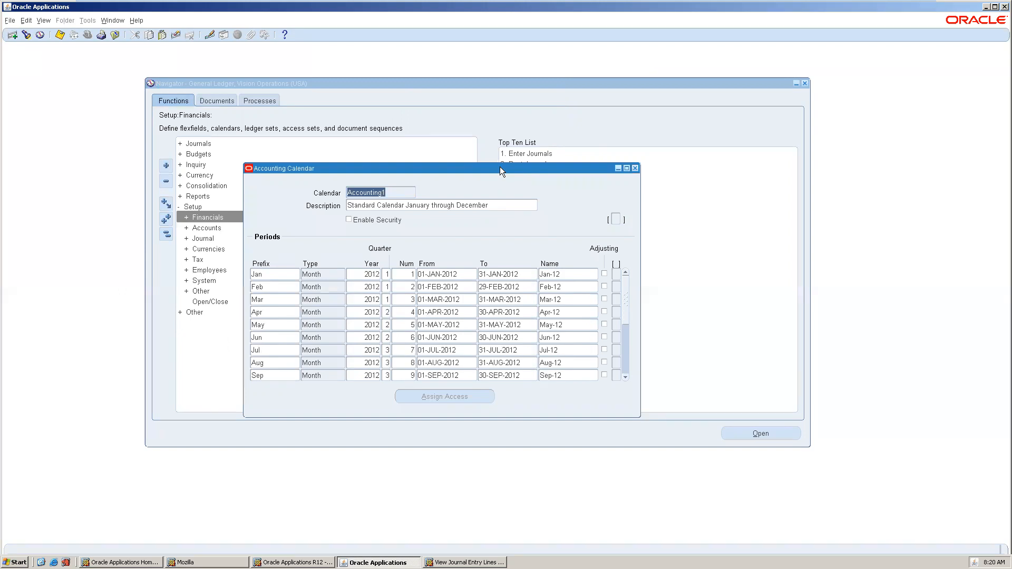
pyautogui.press('Down')
pyautogui.moveTo(500, 166); pyautogui.dragTo(479, 101)
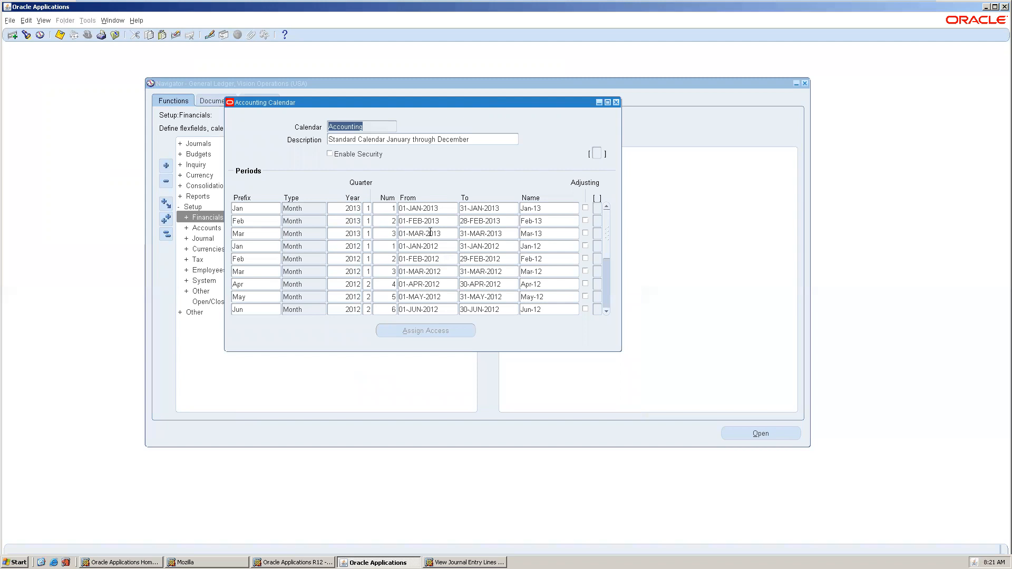
# Add period Apr-13 copied from Mar-13: quarter 2, number 4, 01-APR-2013 to 3-APR-2013.
pyautogui.click(258, 235)
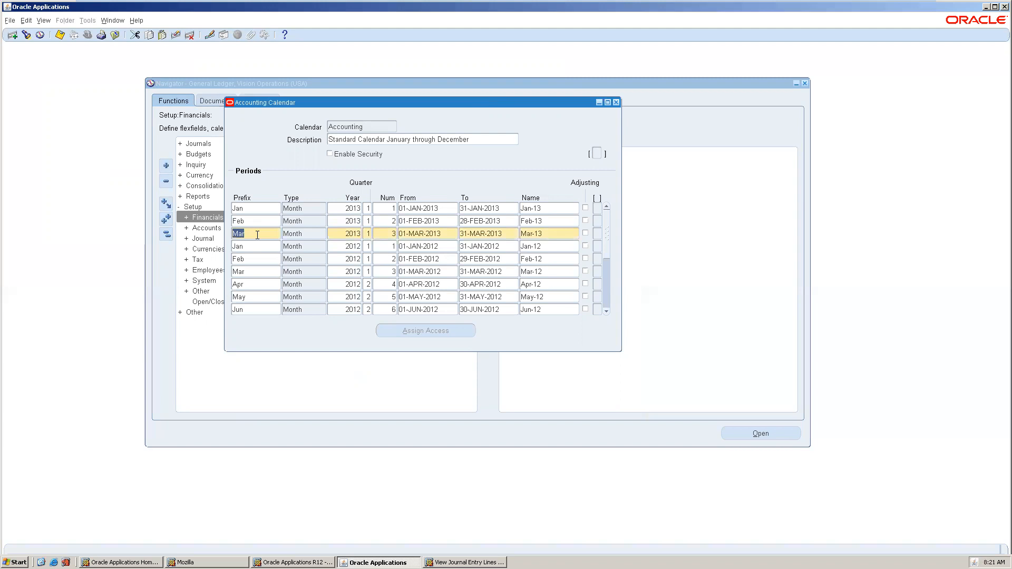
pyautogui.hotkey('ctrl', 'Down')
pyautogui.write('Apr')
pyautogui.press('Tab')
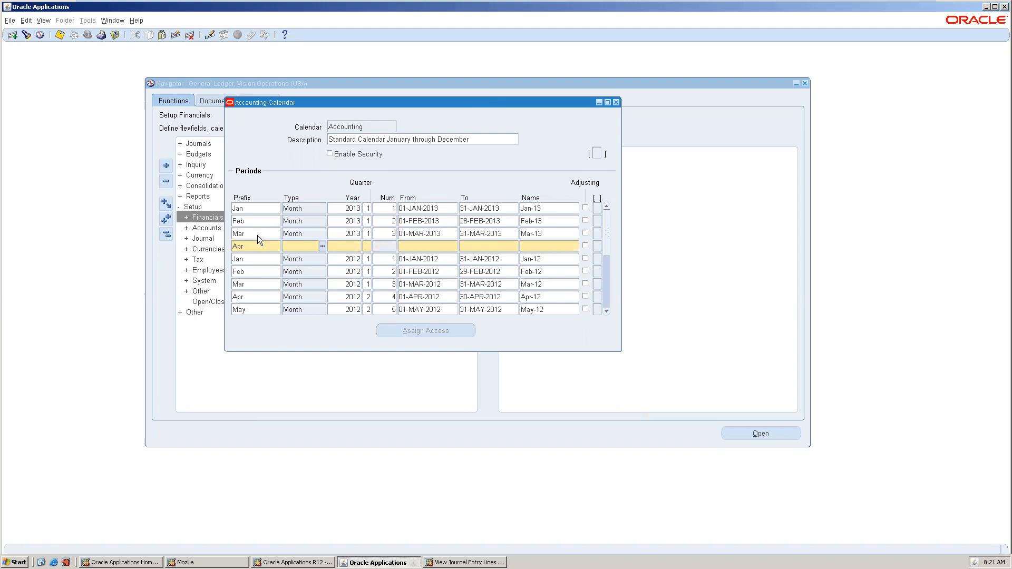
pyautogui.hotkey('shift', 'F6')
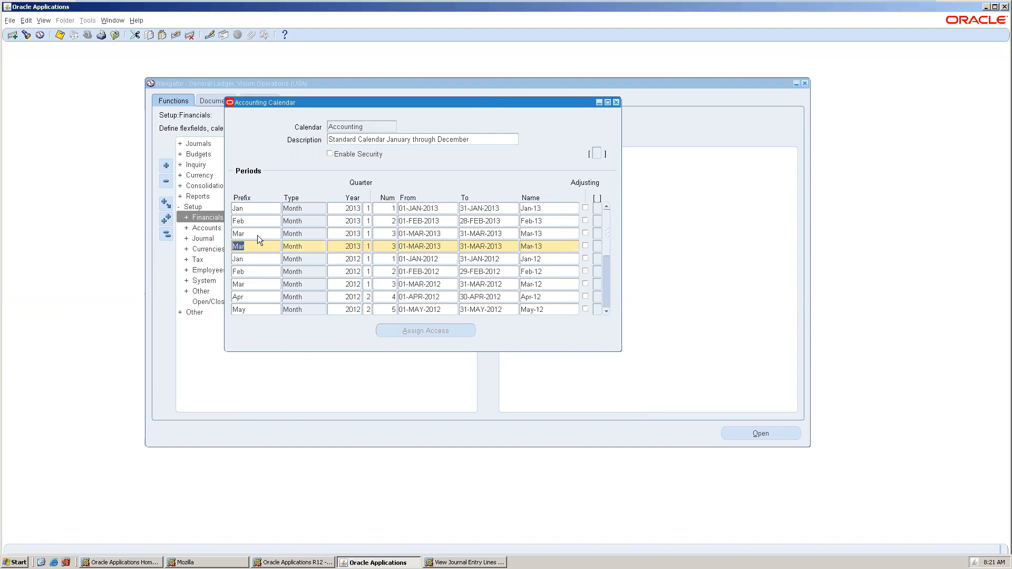
pyautogui.write('Apr')
pyautogui.press('Tab')
pyautogui.press('Tab')
pyautogui.press('Tab')
pyautogui.write('2')
pyautogui.press('Tab')
pyautogui.write('4')
pyautogui.press('Tab')
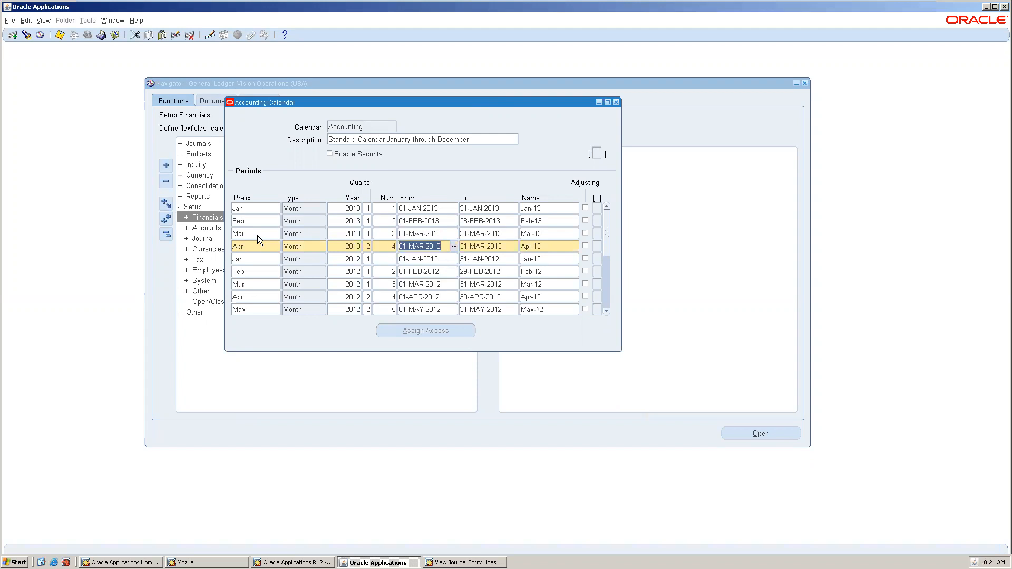
pyautogui.write('01A')
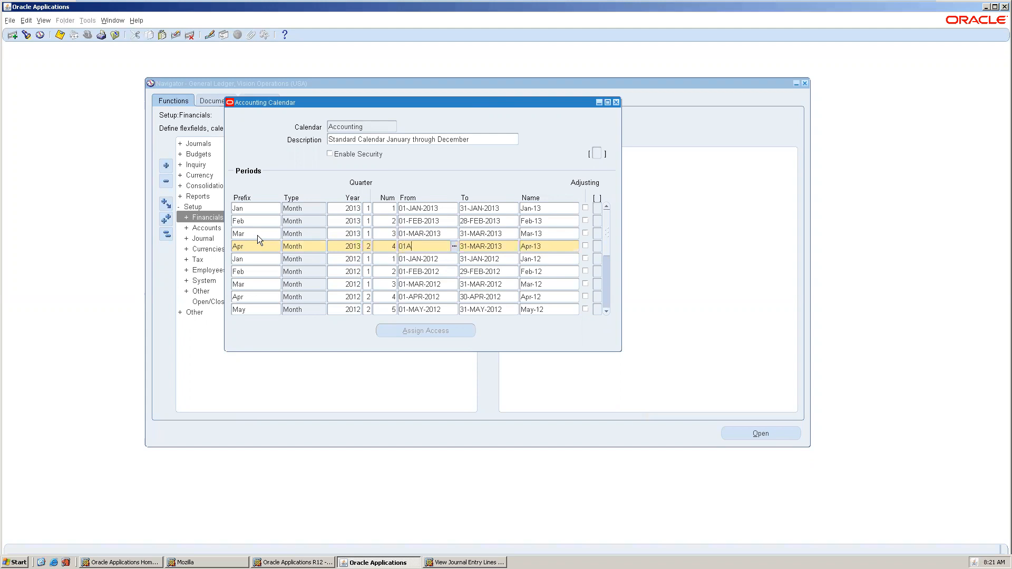
pyautogui.write('PR201')
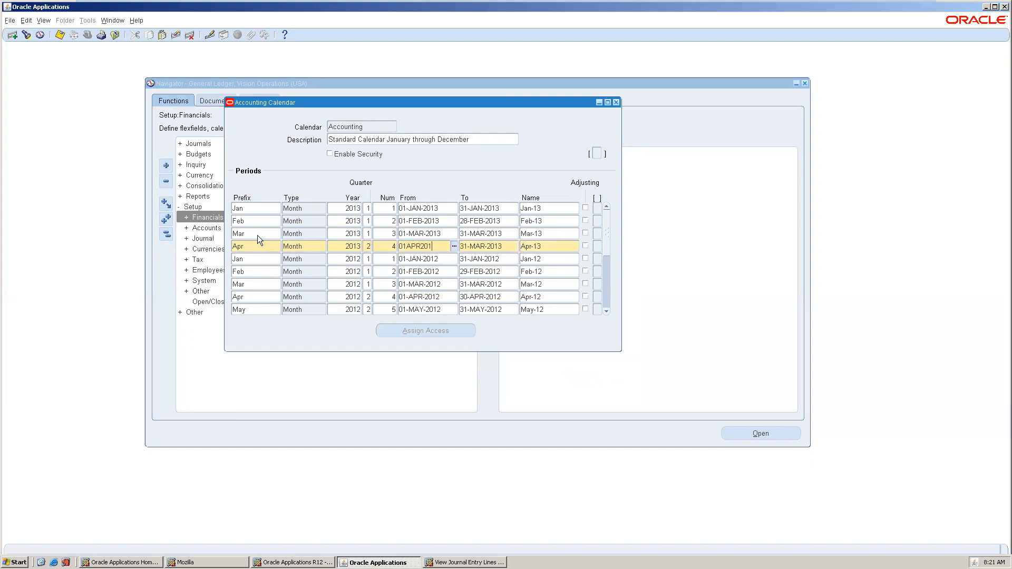
pyautogui.write('3')
pyautogui.press('Tab')
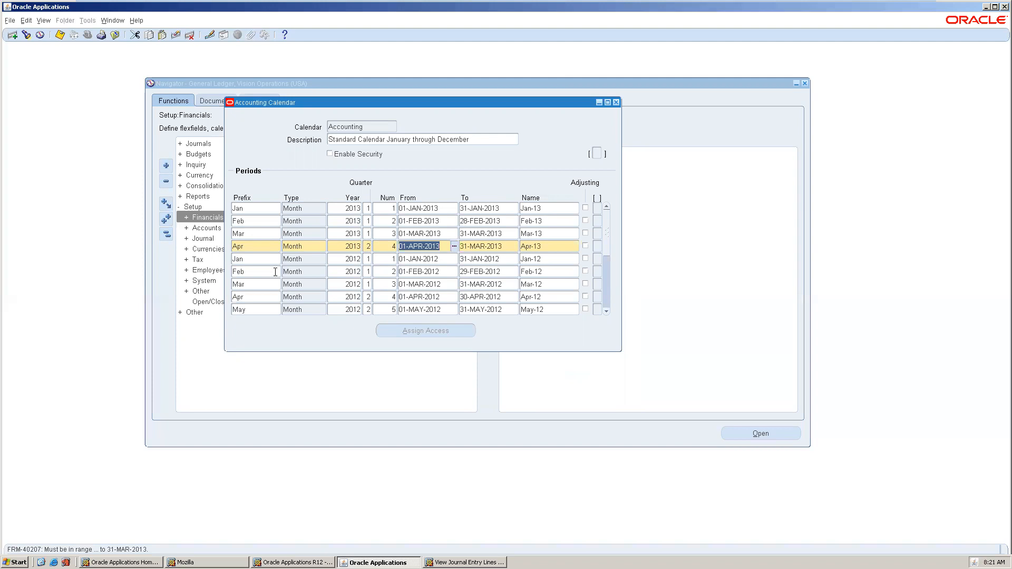
pyautogui.press('Delete')
pyautogui.press('Tab')
pyautogui.write('3-')
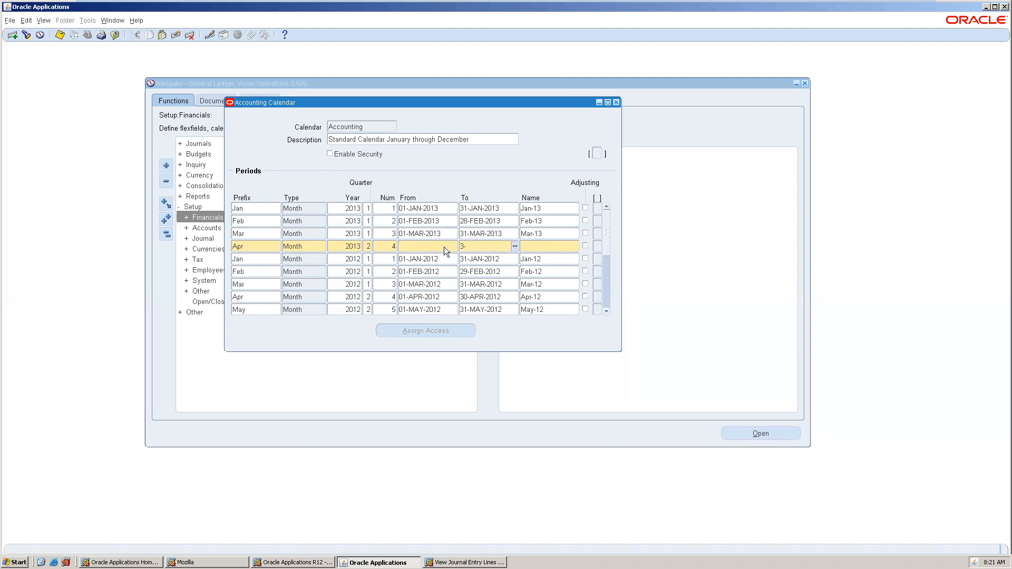
pyautogui.write('APR-2013')
pyautogui.press('Tab')
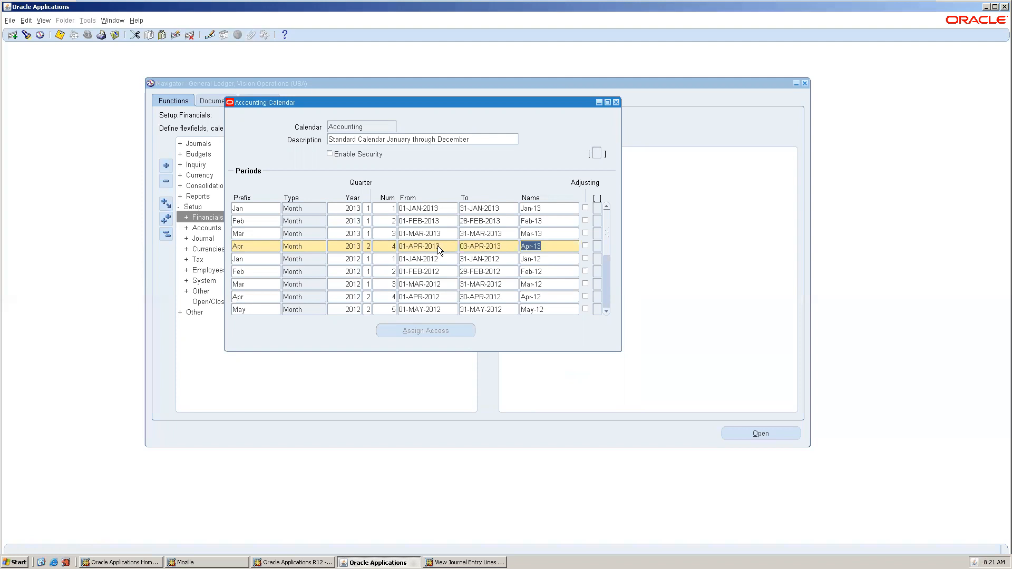
# Insert a new May period row after Apr-13 with period type 'mon'.
pyautogui.hotkey('ctrl', 'Down')
pyautogui.write('May')
pyautogui.press('Tab')
pyautogui.write('mon')
pyautogui.press('Tab')
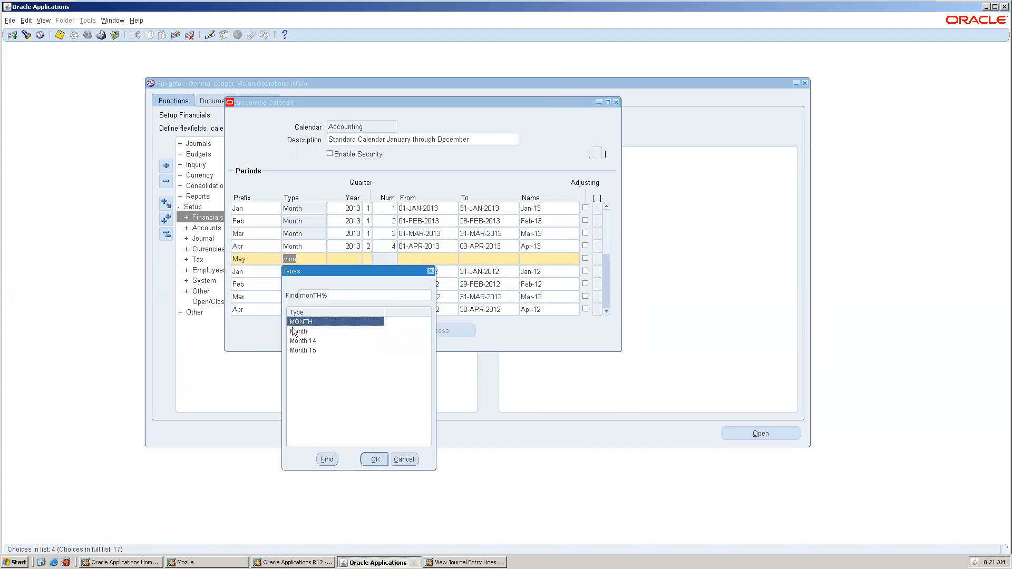
# Fill in the May-13 row: type Month, year 2013, number 5, dates 01-MAY-2013 to 31-MAY-2013.
pyautogui.doubleClick(296, 333)
pyautogui.write('2013')
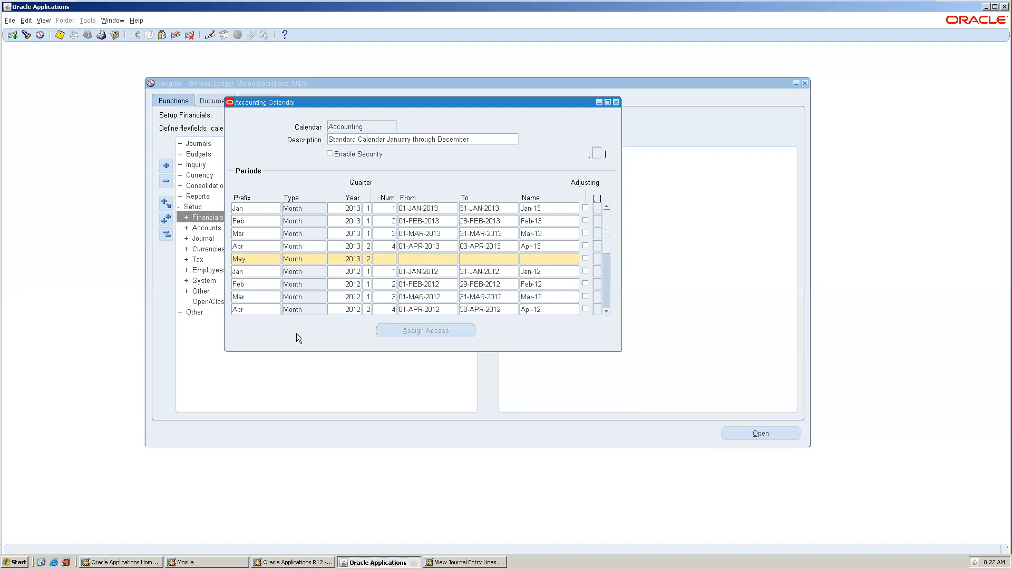
pyautogui.write('5')
pyautogui.press('Tab')
pyautogui.write('01MAY2013')
pyautogui.press('Tab')
pyautogui.write('31-')
pyautogui.write('MAY-20')
pyautogui.write('13')
pyautogui.press('Tab')
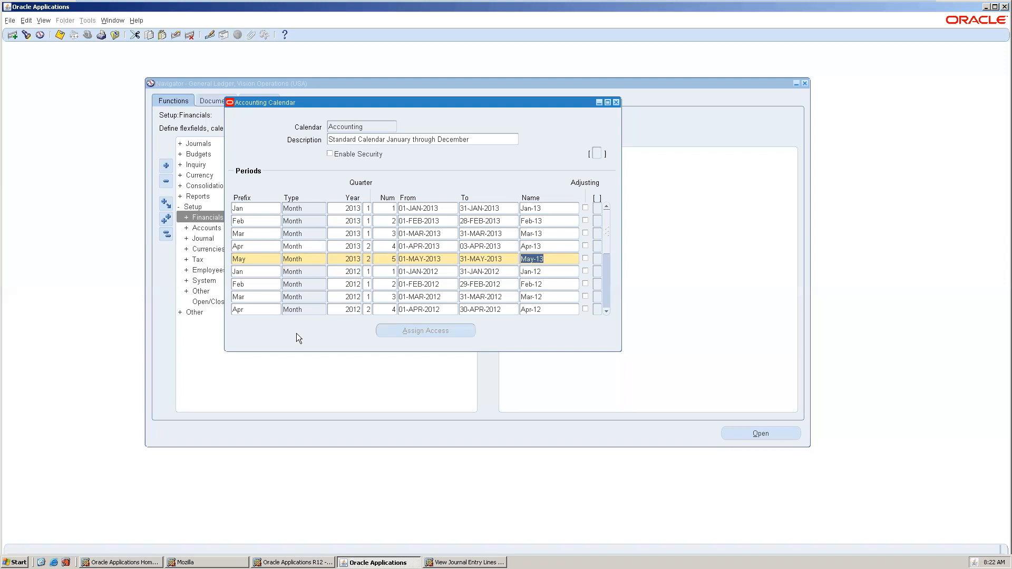
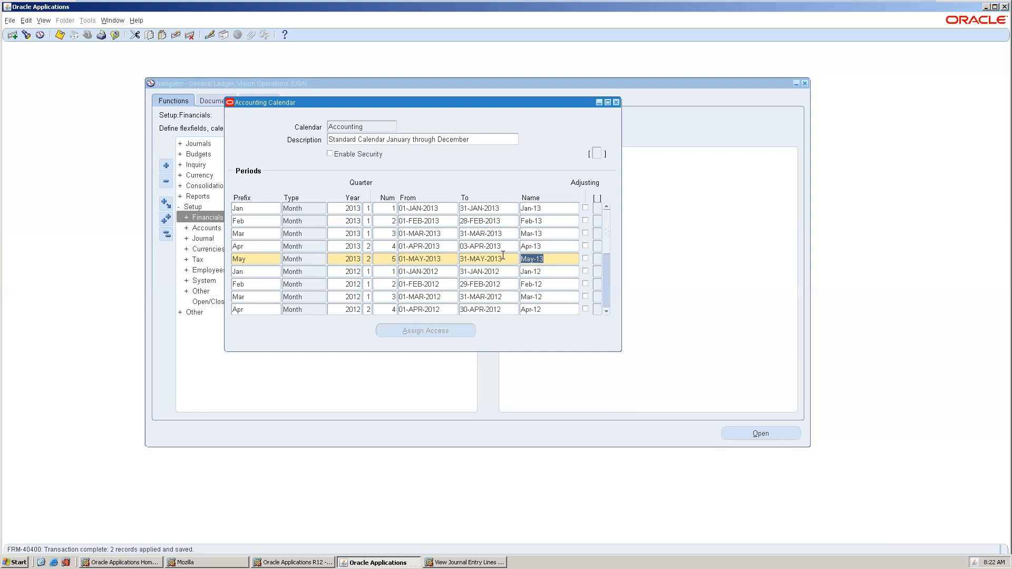
# Insert a Jun period row after May-13 with period type Month.
pyautogui.hotkey('ctrl', 'Down')
pyautogui.write('Ju')
pyautogui.press('Tab')
pyautogui.write('mo')
pyautogui.press('Tab')
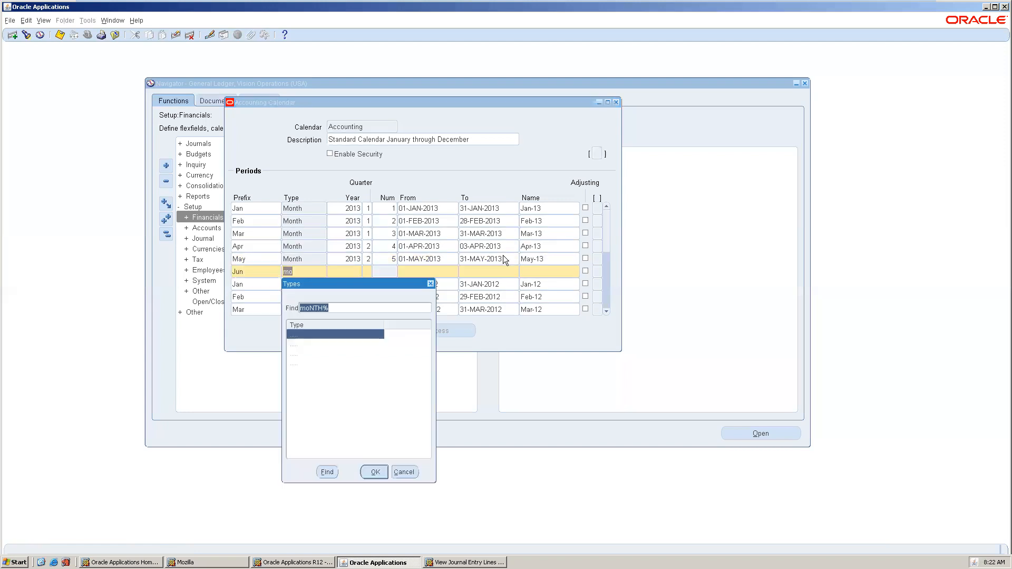
pyautogui.doubleClick(322, 343)
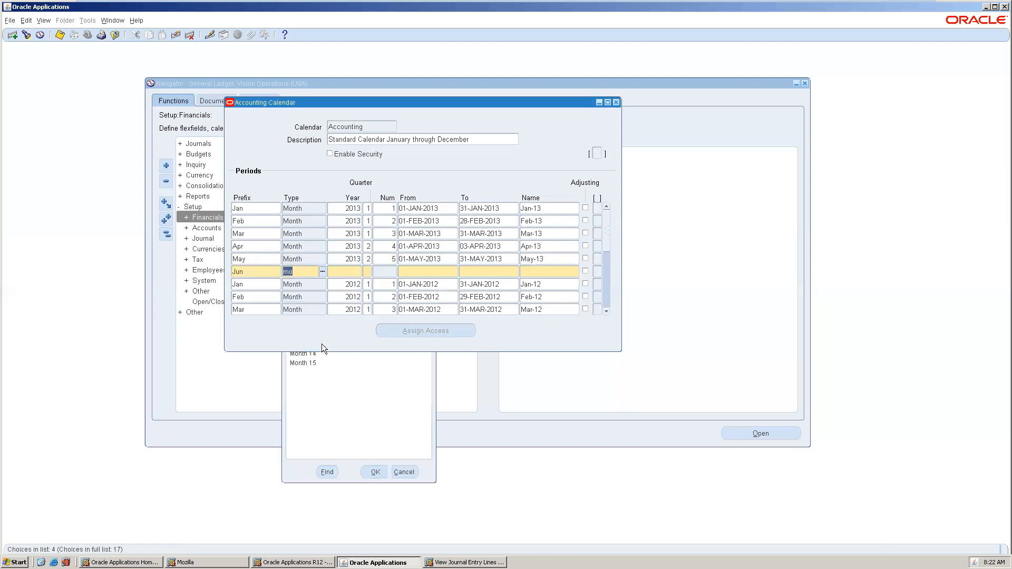
# Enter year 2013, period number 6, start date 01-JUN-2013 and an end date in June.
pyautogui.write('2013')
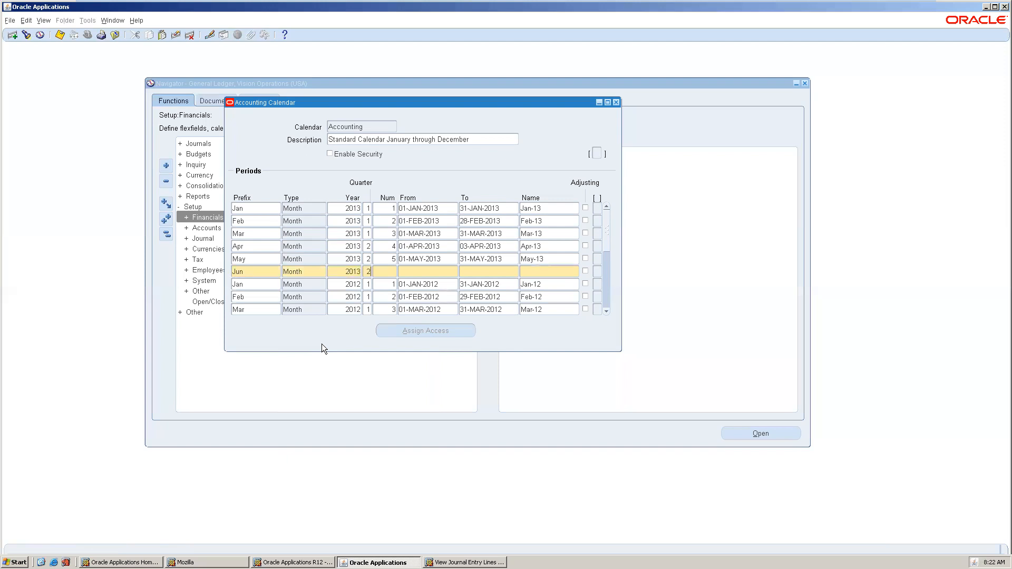
pyautogui.write('6')
pyautogui.press('Tab')
pyautogui.write('01-JUN-2013')
pyautogui.press('Tab')
pyautogui.write('31MA')
pyautogui.press('BackSpace')
pyautogui.press('BackSpace')
pyautogui.write('JUN2013')
pyautogui.press('Tab')
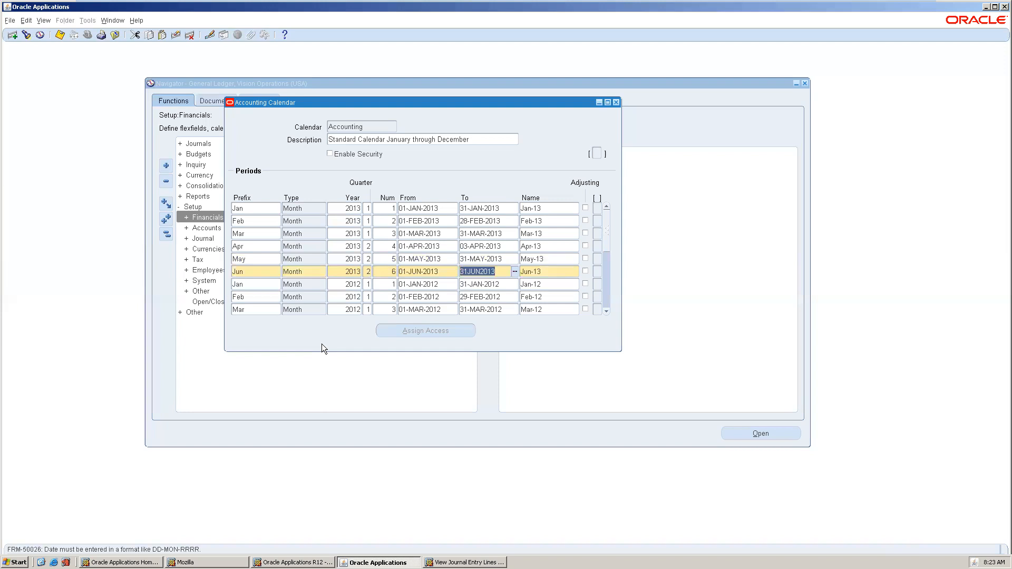
# Correct the end date to 30-JUN-2013, save the Jun-13 period and close the calendar.
pyautogui.press('Left')
pyautogui.press('BackSpace')
pyautogui.write('0')
pyautogui.press('Tab')
pyautogui.hotkey('ctrl', 's')
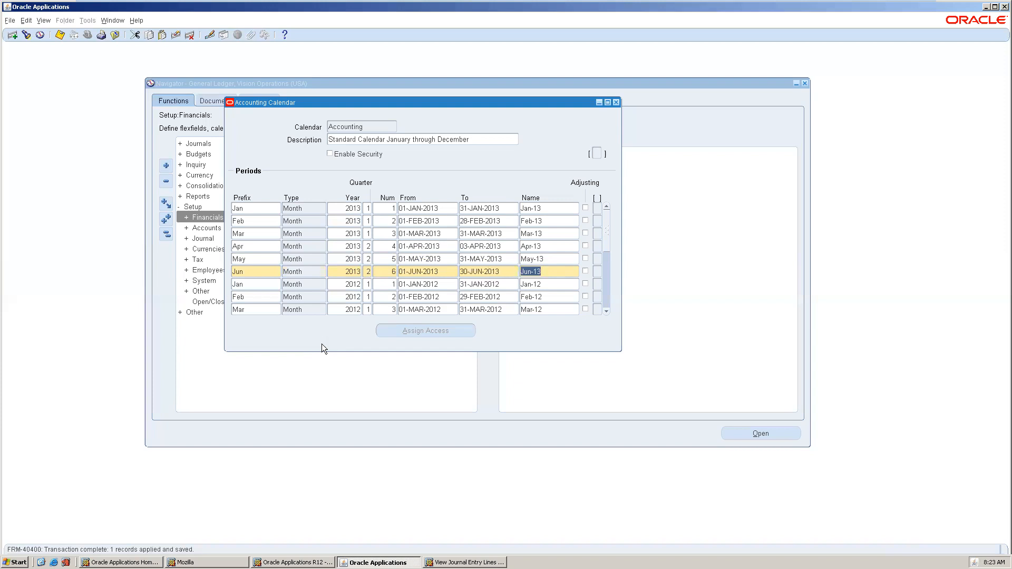
pyautogui.click(617, 103)
# Open the Open and Close Periods form and find the ledger's periods.
pyautogui.click(216, 300)
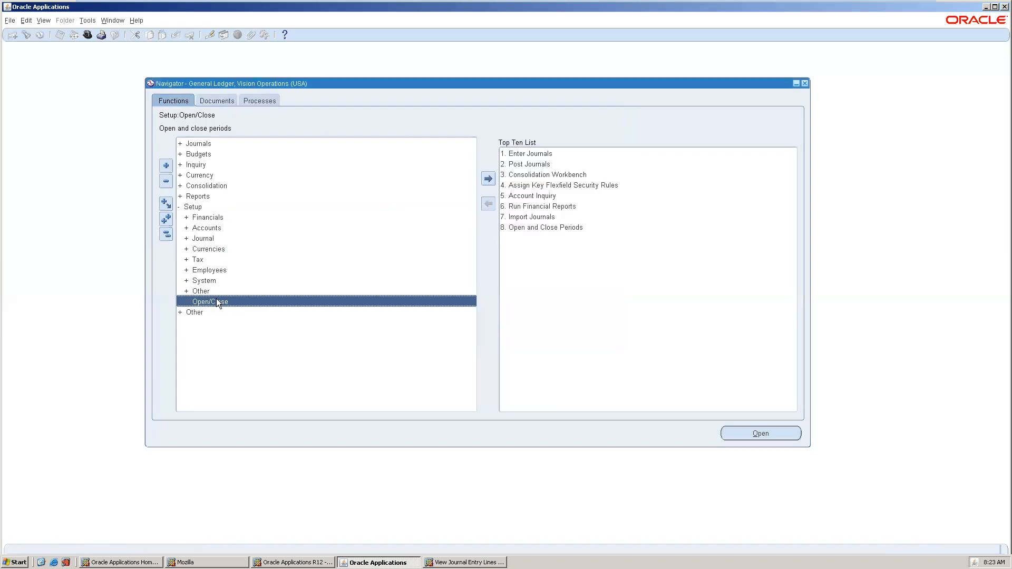
pyautogui.doubleClick(216, 301)
pyautogui.click(283, 222)
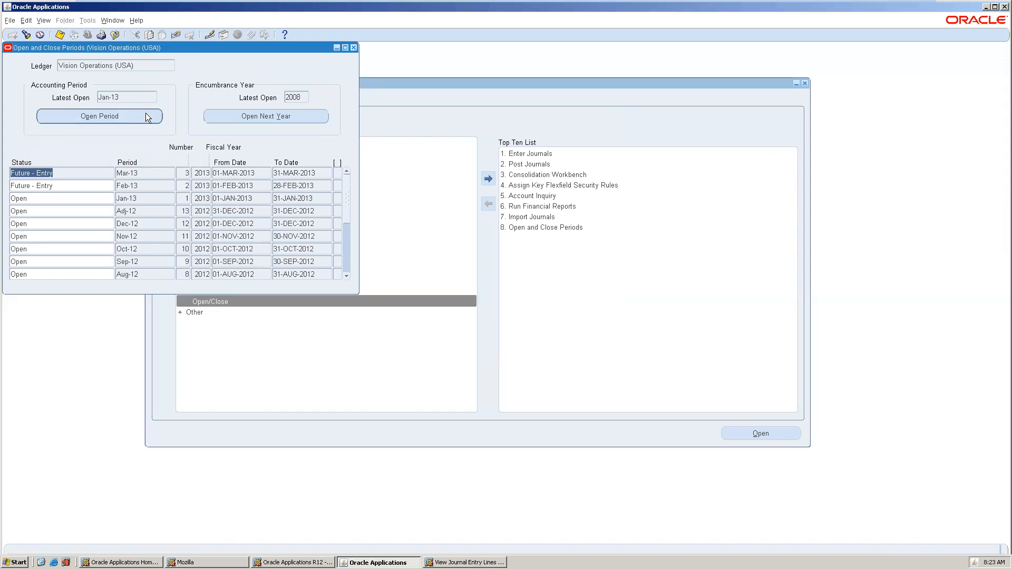
# Open periods up to target period May-13, confirming and acknowledging the submitted request.
pyautogui.click(146, 113)
pyautogui.click(241, 91)
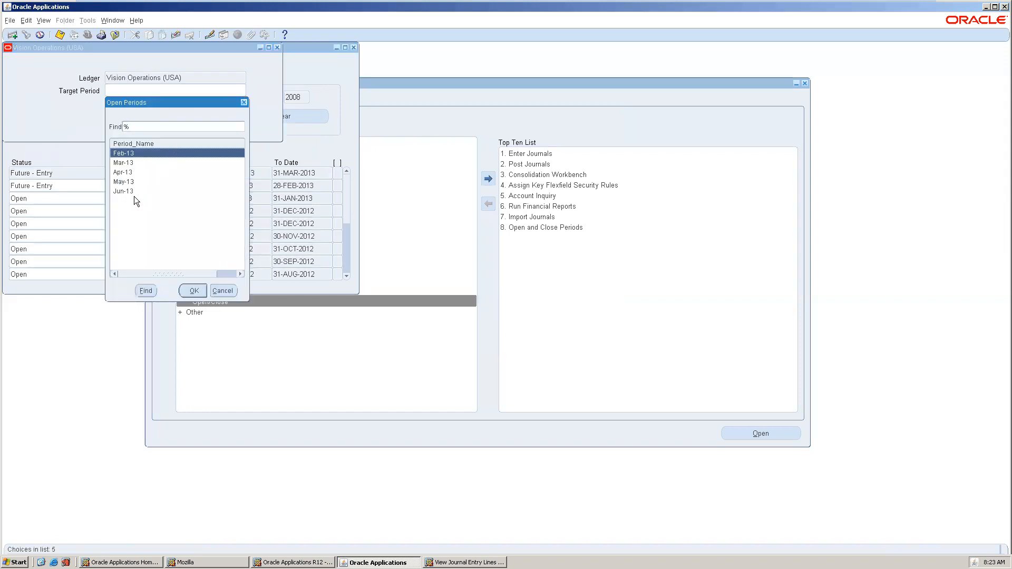
pyautogui.doubleClick(134, 183)
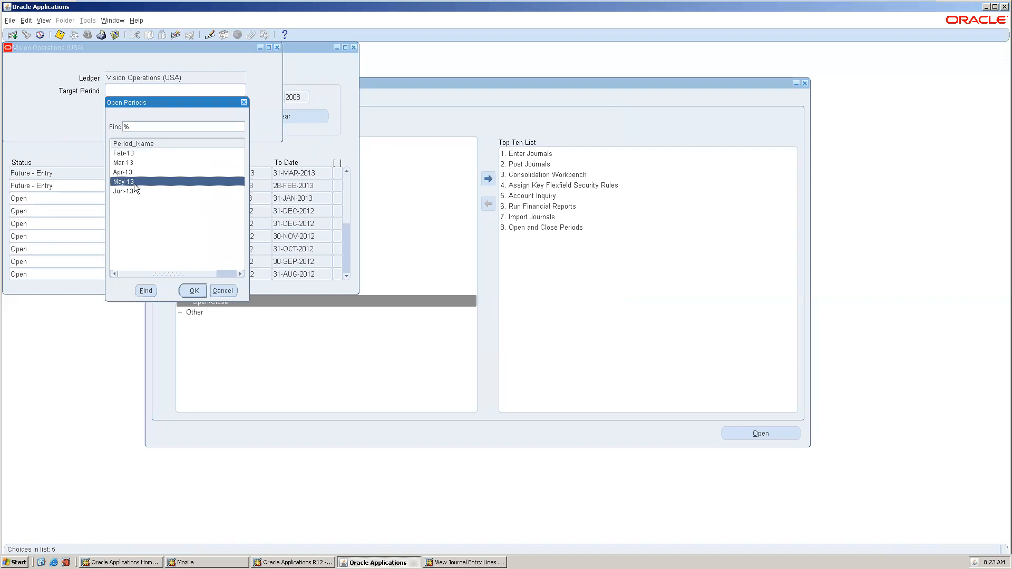
pyautogui.click(141, 114)
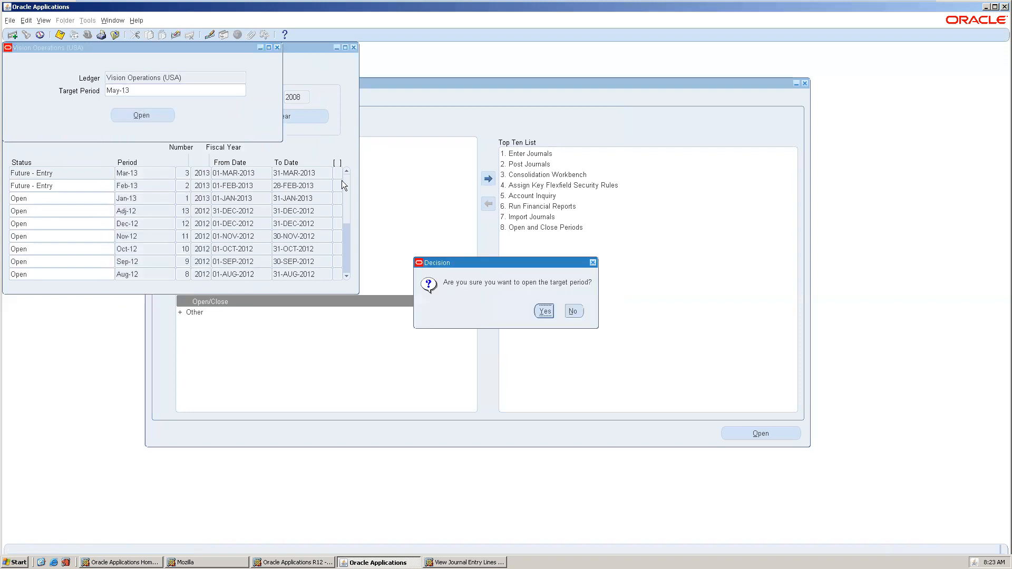
pyautogui.click(544, 311)
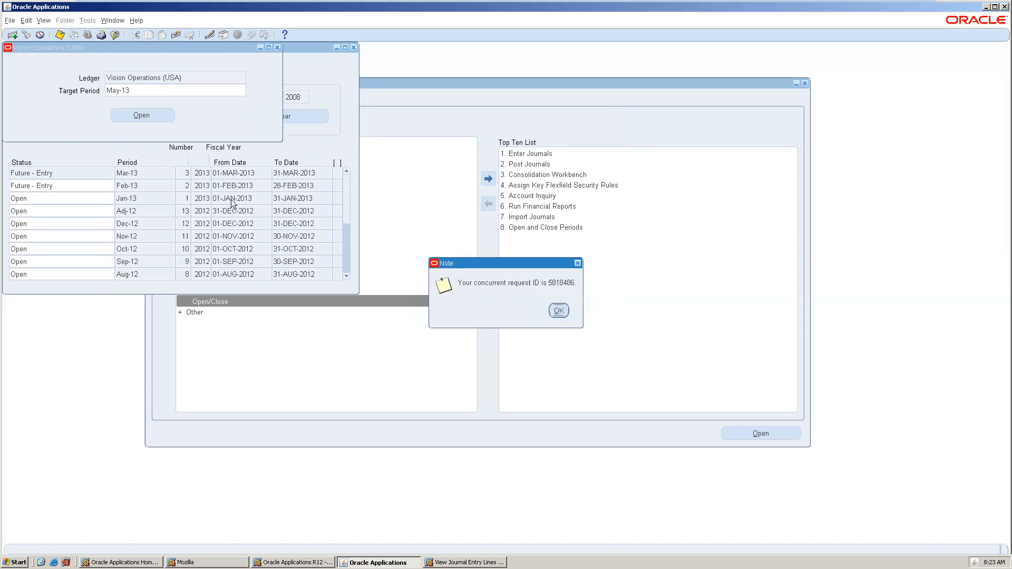
pyautogui.click(559, 311)
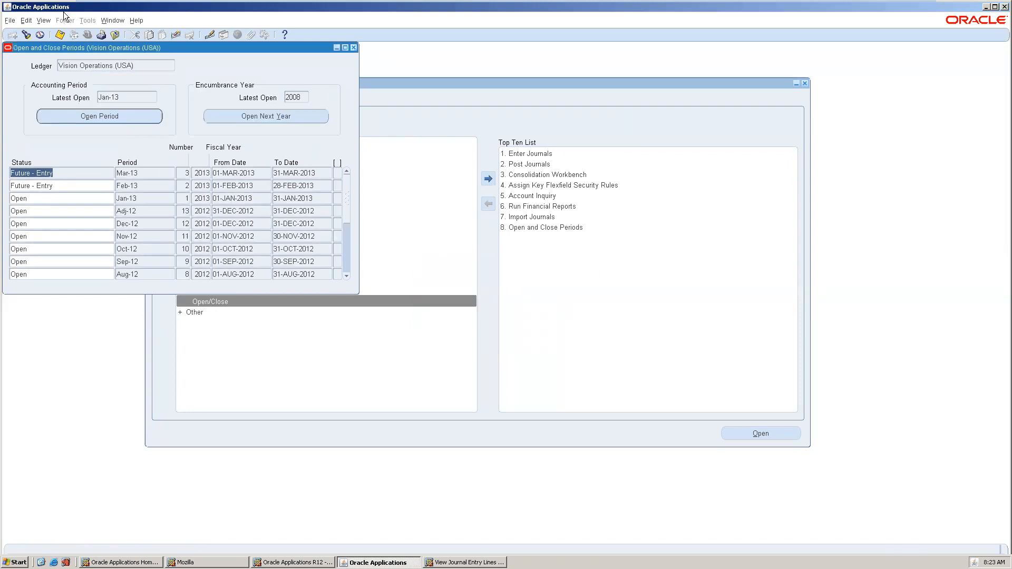
pyautogui.click(43, 20)
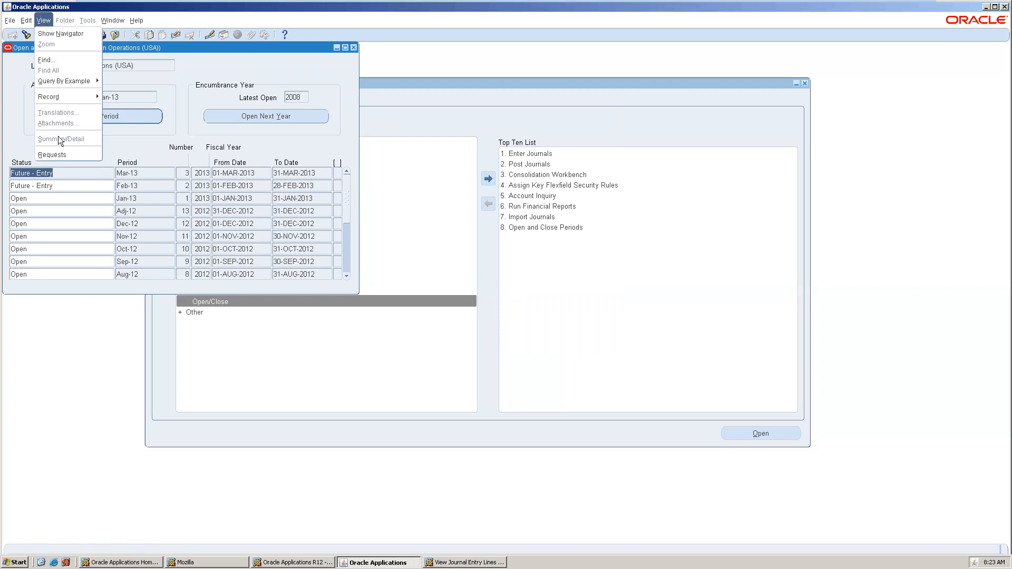
pyautogui.click(57, 152)
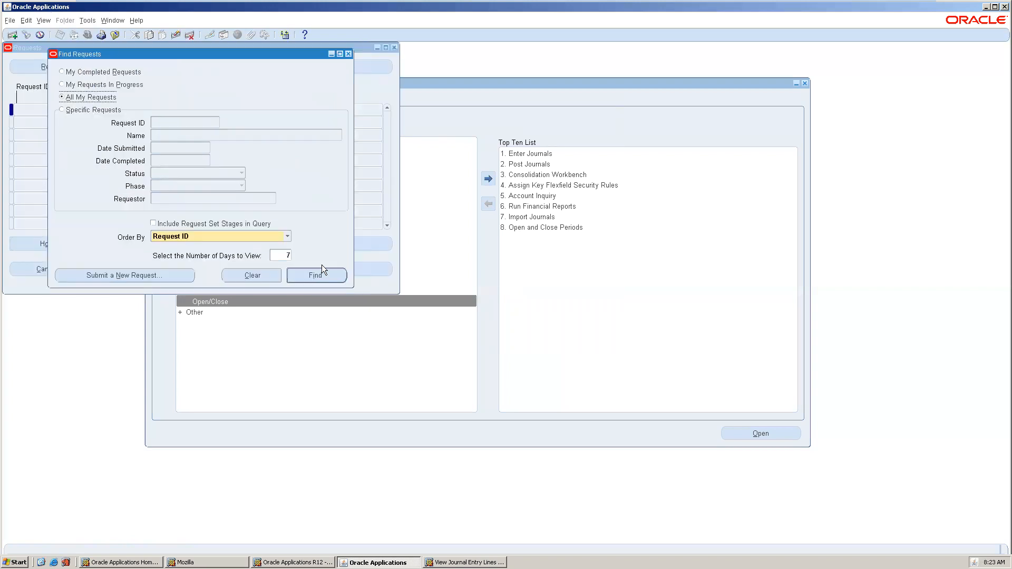
pyautogui.click(316, 276)
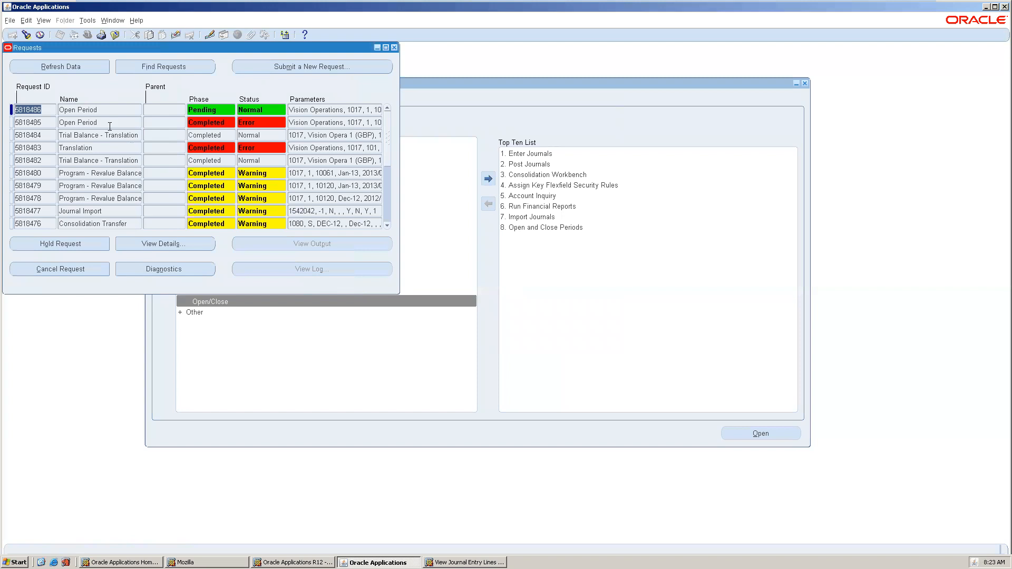
pyautogui.click(56, 67)
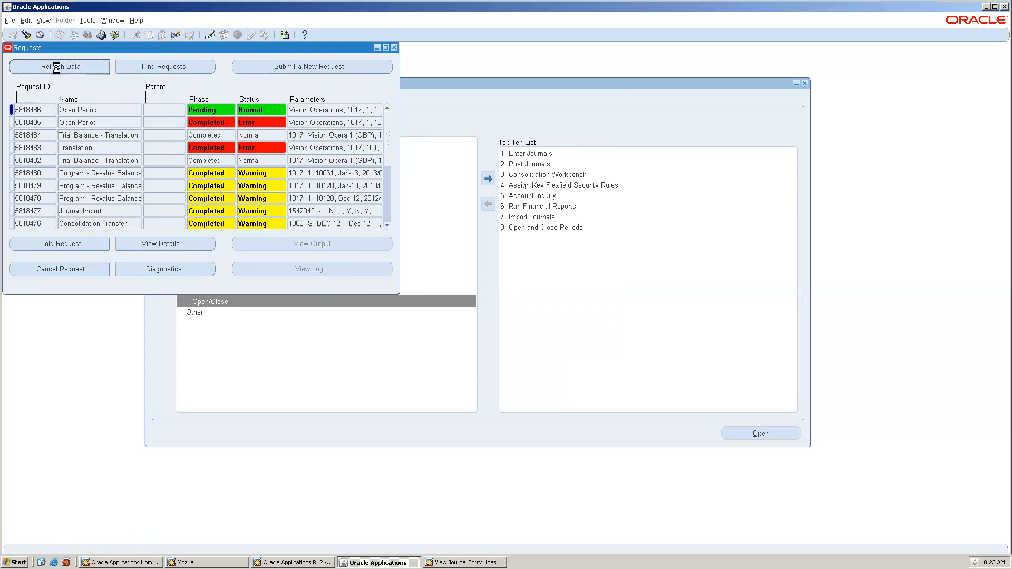
pyautogui.click(43, 67)
pyautogui.click(43, 68)
pyautogui.click(43, 68)
pyautogui.click(44, 68)
pyautogui.click(43, 68)
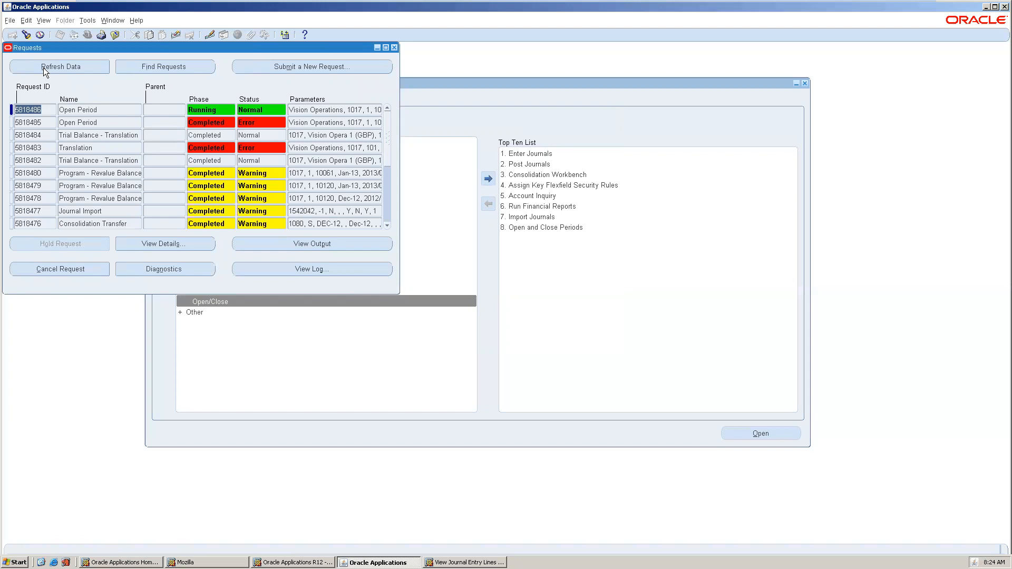
pyautogui.click(43, 67)
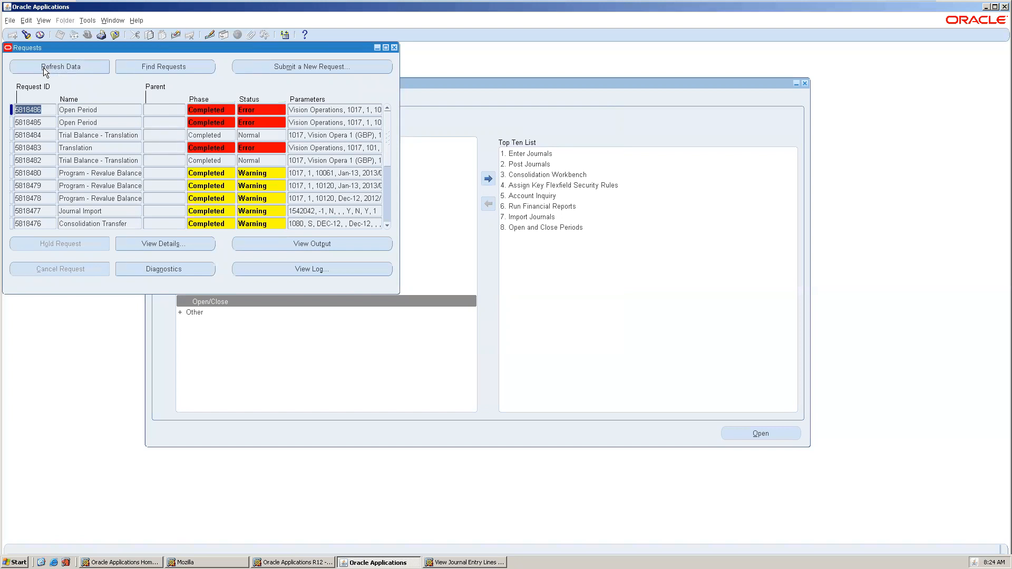
pyautogui.click(43, 68)
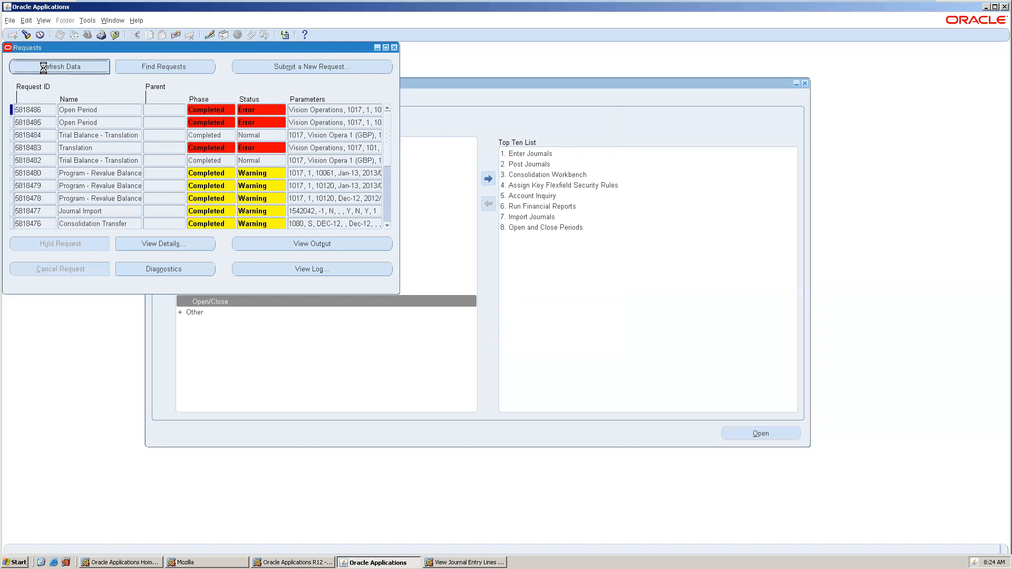
pyautogui.click(43, 68)
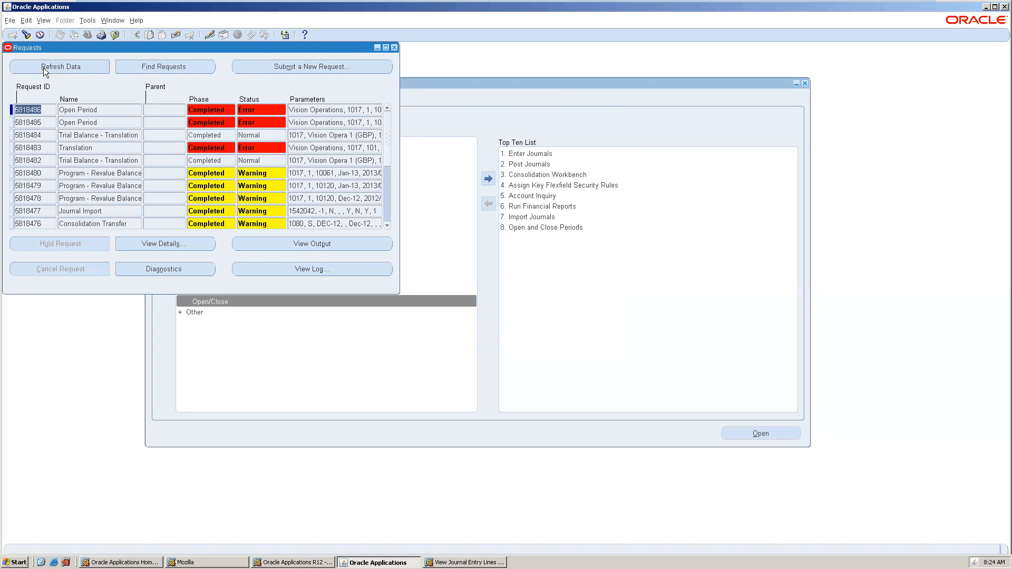
pyautogui.click(393, 48)
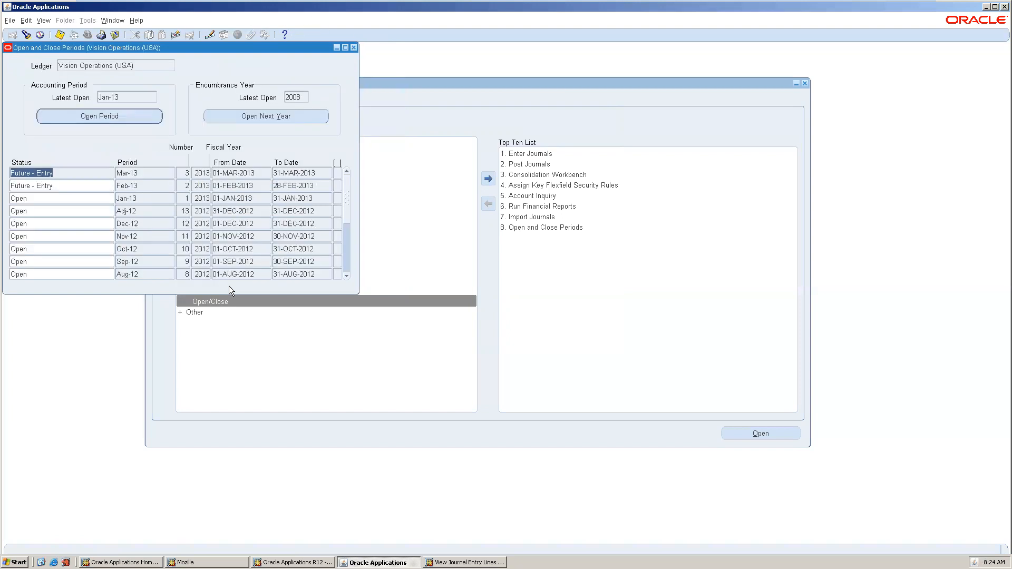
# Pick May-13 as the target period again, then close the Open Period dialog without opening.
pyautogui.click(104, 118)
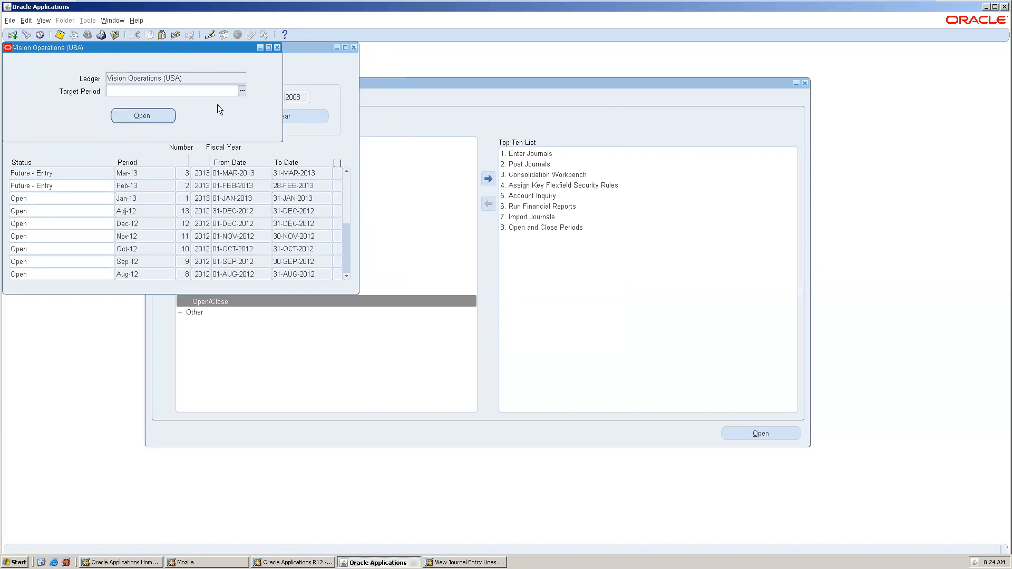
pyautogui.click(243, 90)
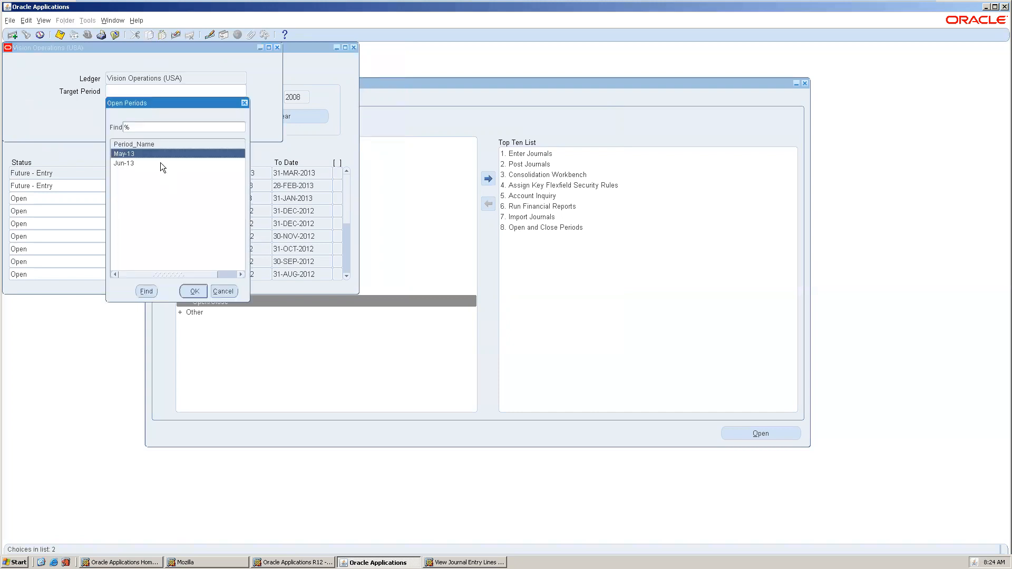
pyautogui.doubleClick(160, 153)
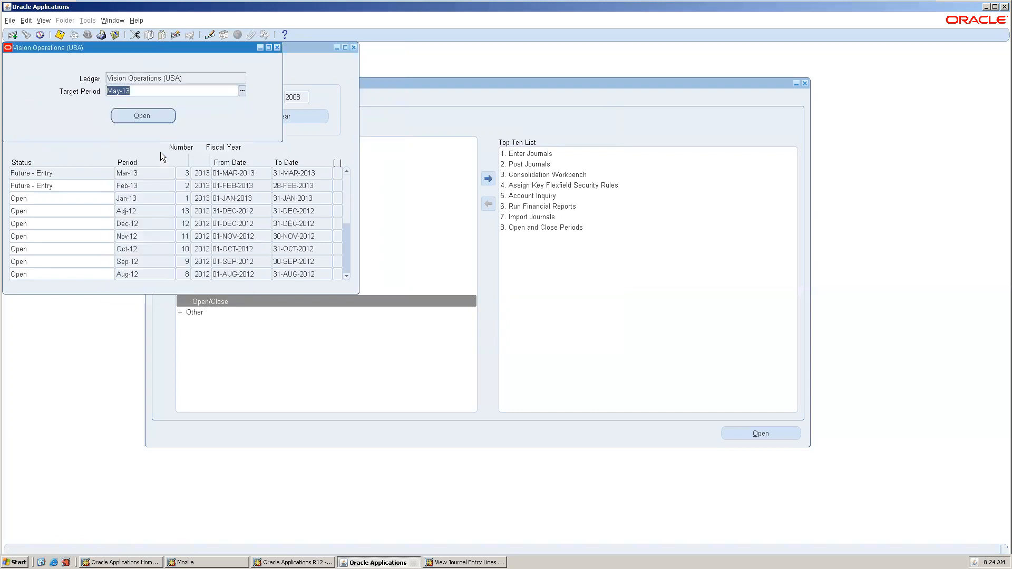
pyautogui.click(277, 47)
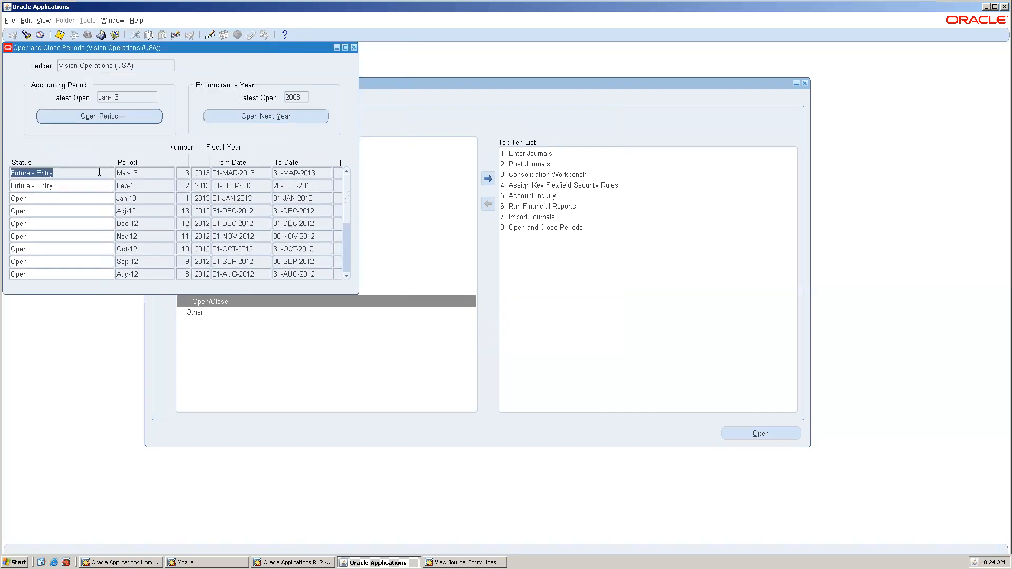
# Reopen Open and Close Periods, find the periods, check the Apr-13 status, then close the form.
pyautogui.click(353, 48)
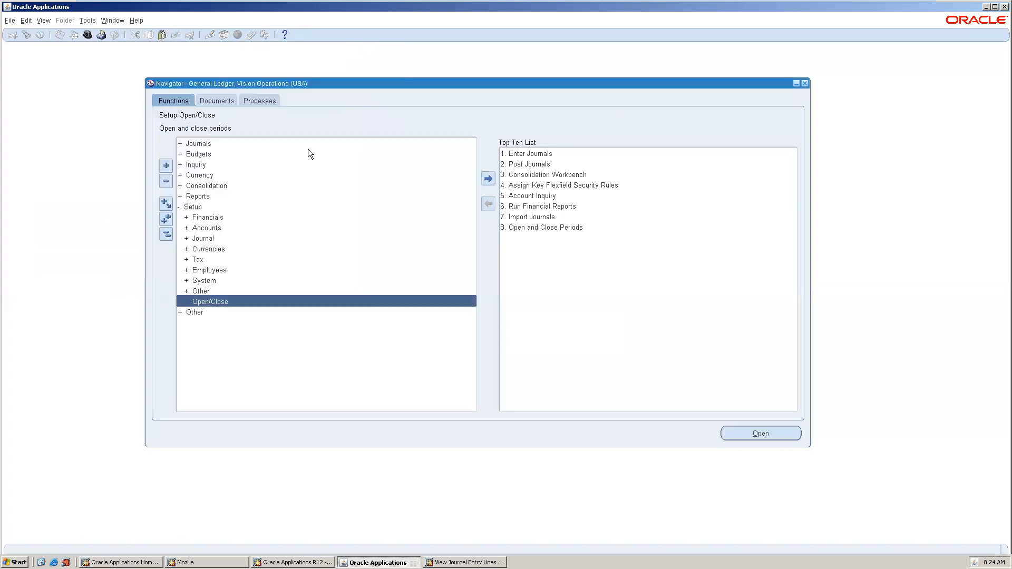
pyautogui.doubleClick(270, 300)
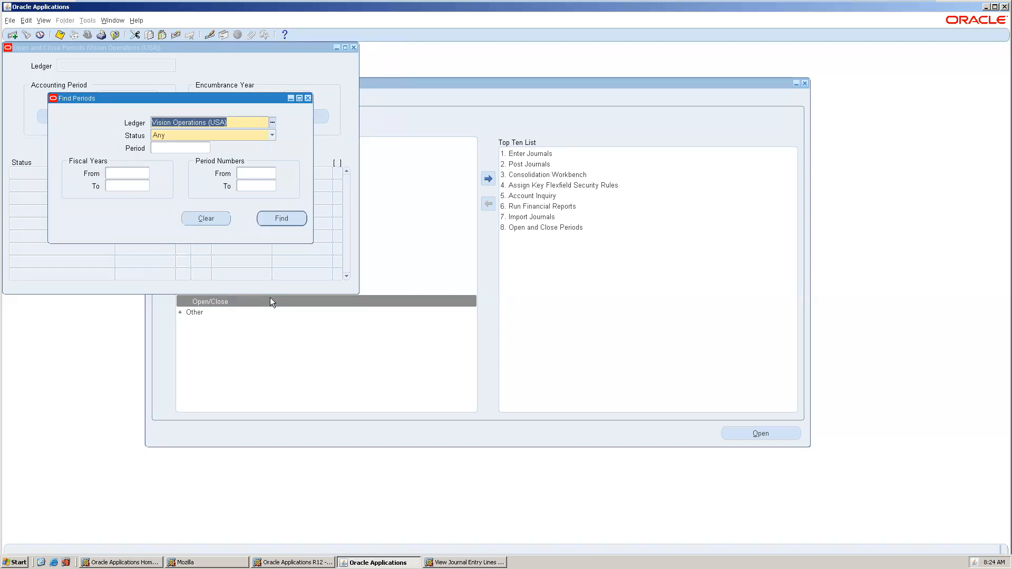
pyautogui.click(281, 216)
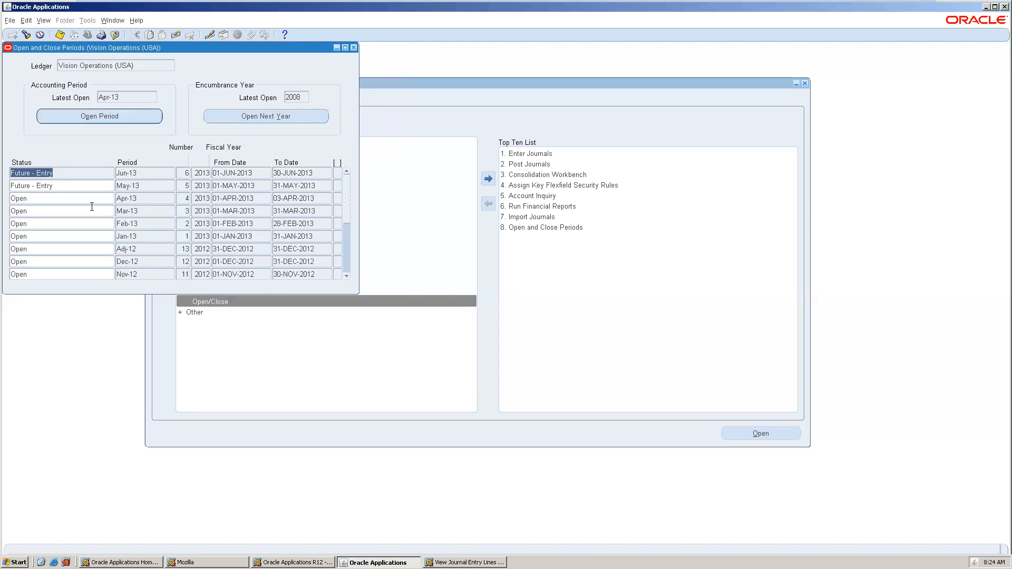
pyautogui.click(60, 201)
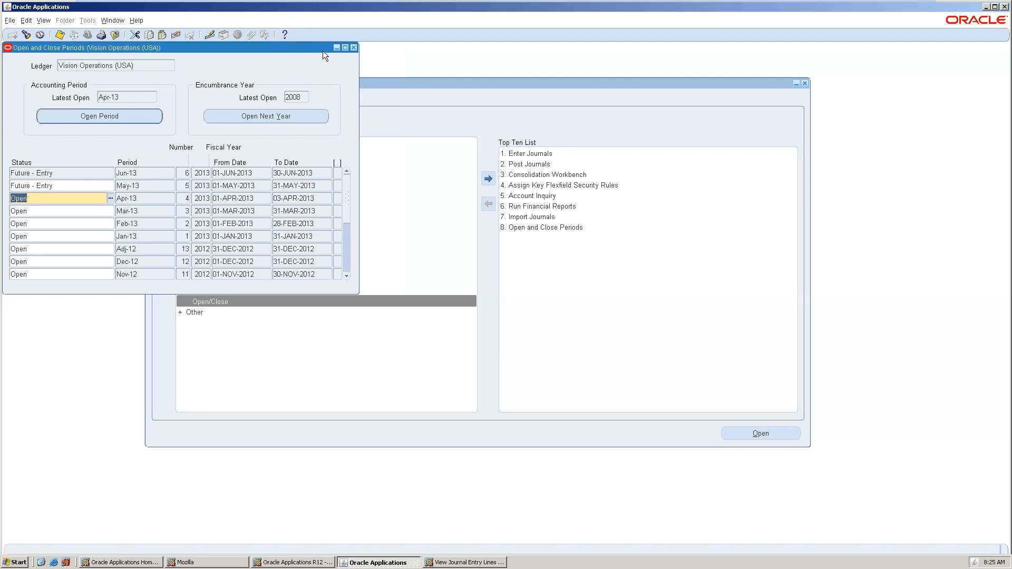
pyautogui.click(352, 48)
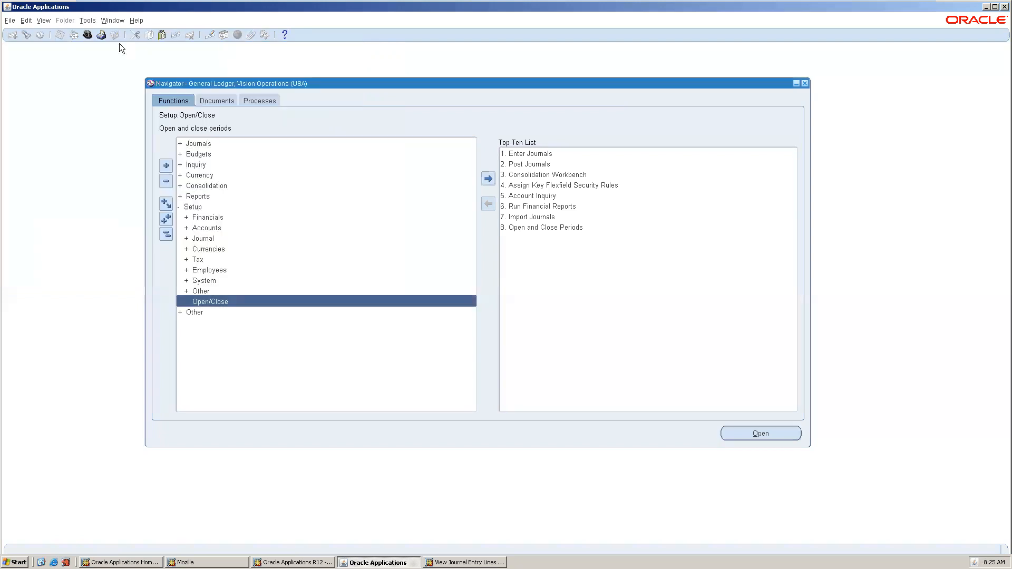
# Switch to the Receivables, Vision Operations (USA) responsibility.
pyautogui.click(88, 35)
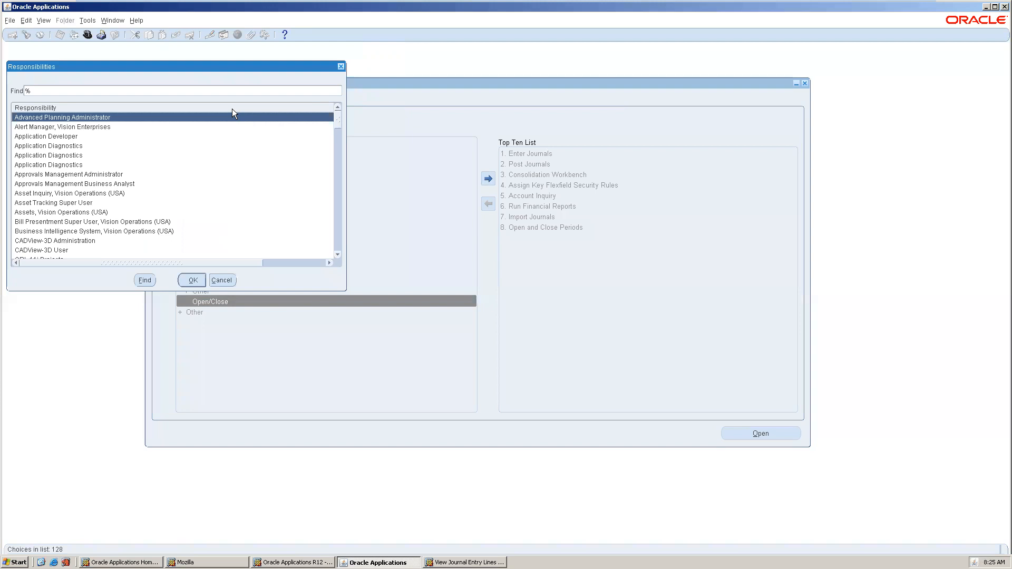
pyautogui.write('re')
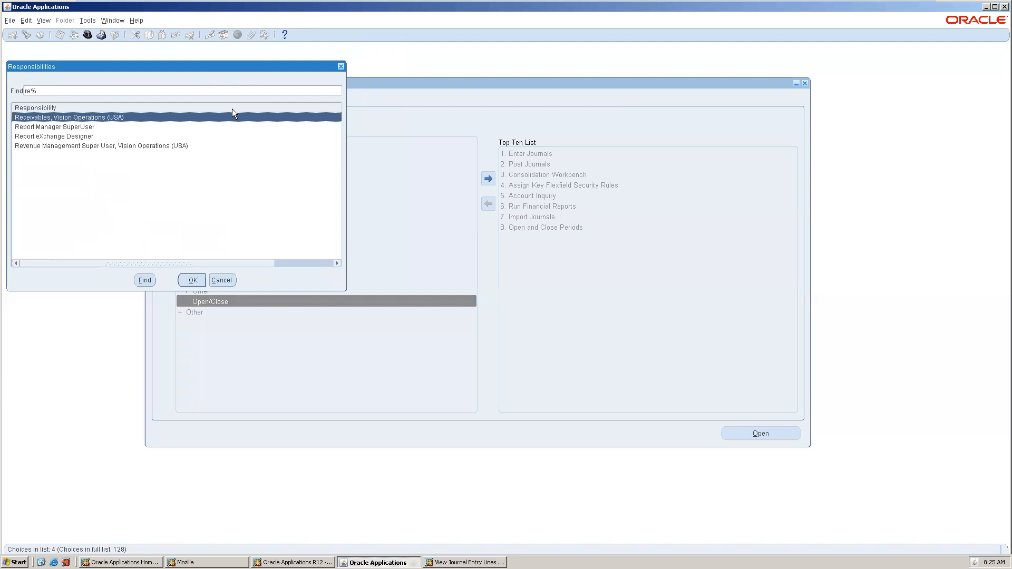
pyautogui.doubleClick(142, 117)
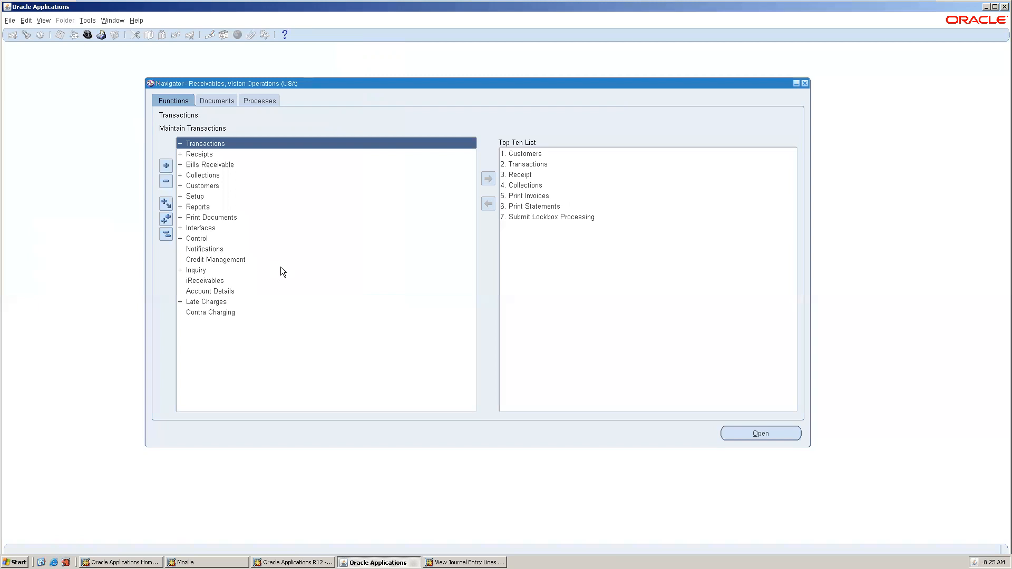
# Find functions containing 'period' and launch Open/Close Accounting Periods.
pyautogui.doubleClick(220, 196)
pyautogui.hotkey('ctrl', 'l')
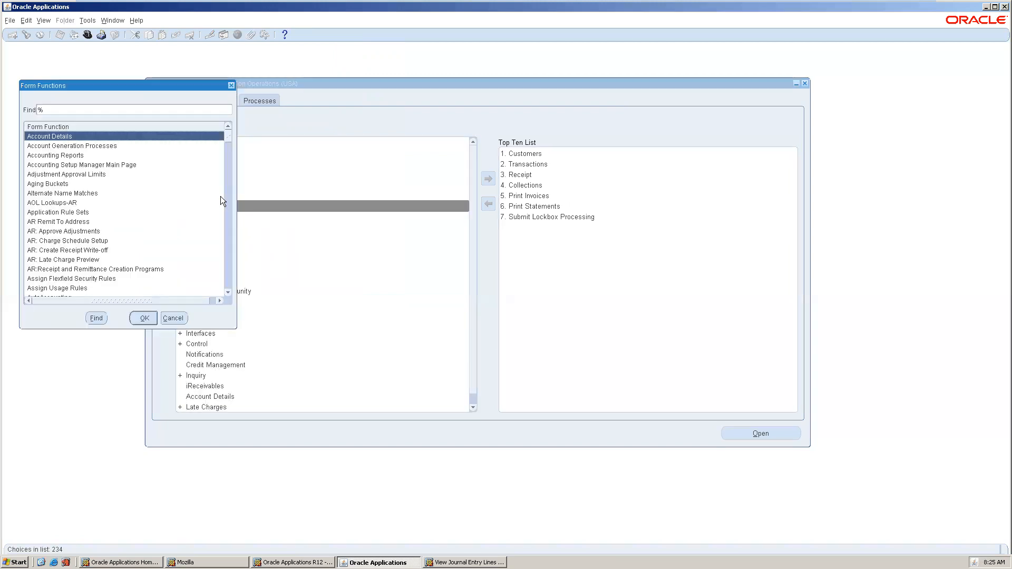
pyautogui.write('period')
pyautogui.press('Return')
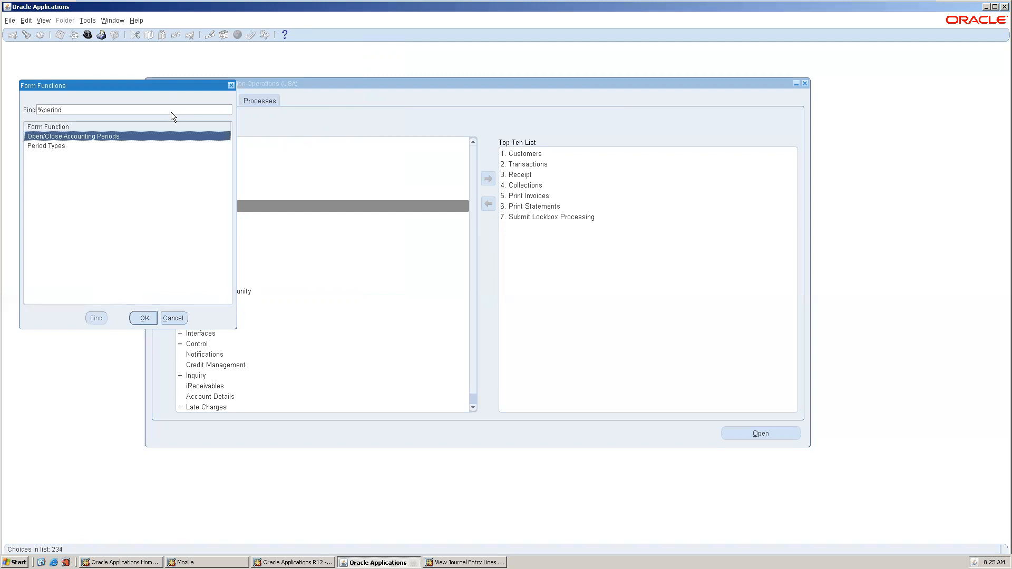
pyautogui.doubleClick(101, 136)
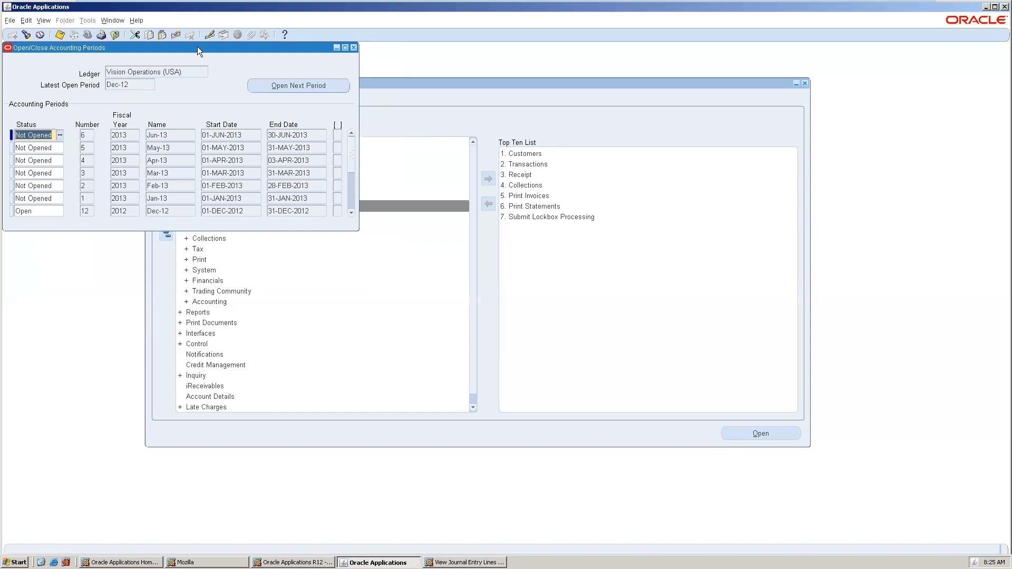
# Set the status of Jan-13, Feb-13, Mar-13, Apr-13 and May-13 to Open.
pyautogui.moveTo(198, 47); pyautogui.dragTo(359, 118)
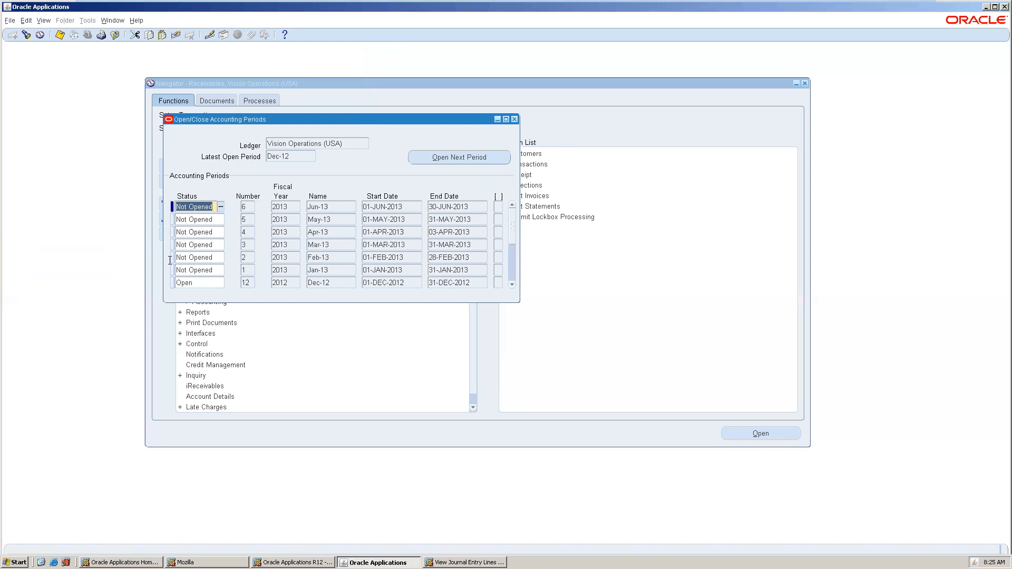
pyautogui.click(212, 270)
pyautogui.write('ope')
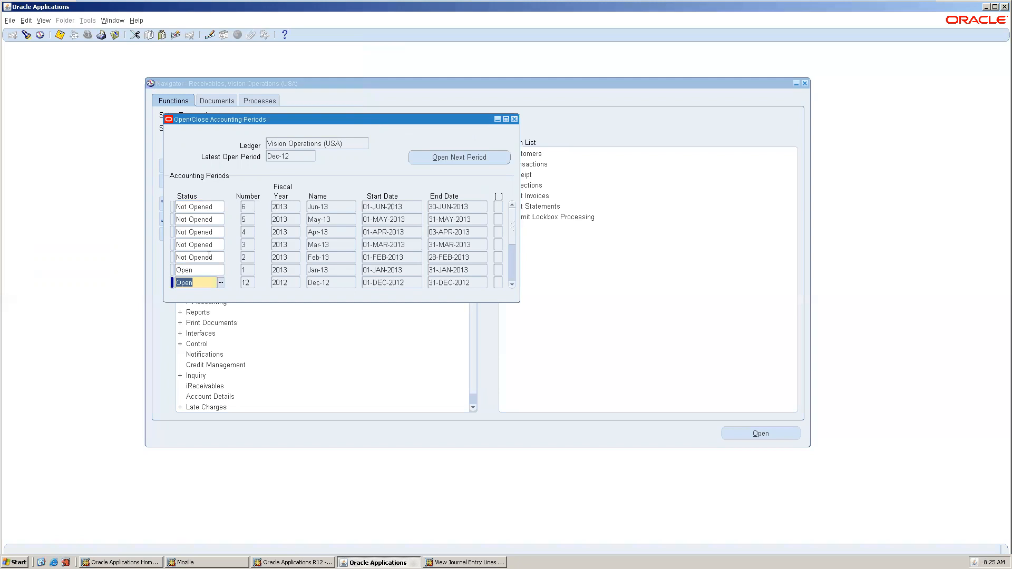
pyautogui.click(209, 256)
pyautogui.write('ope')
pyautogui.press('Down')
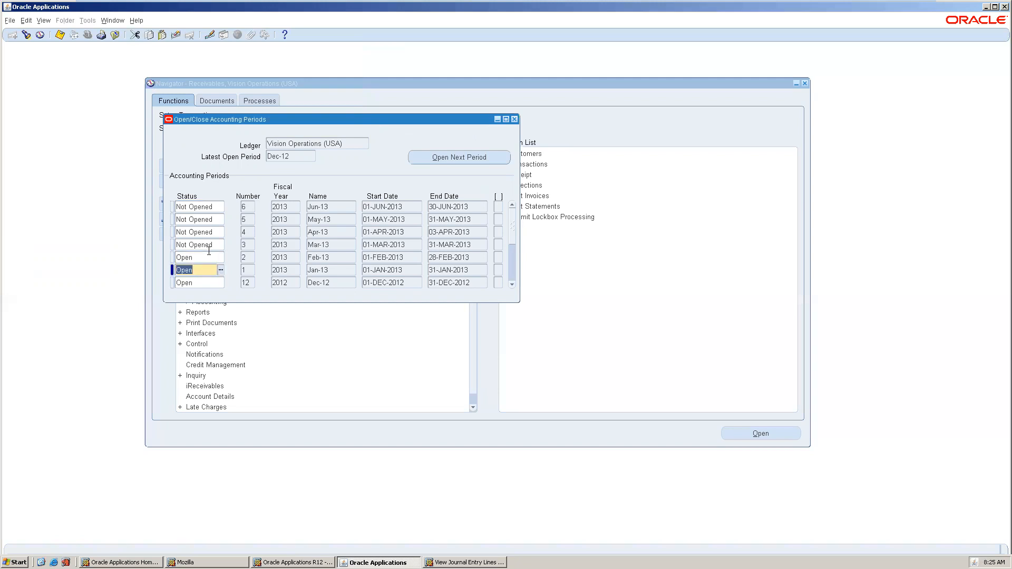
pyautogui.click(209, 245)
pyautogui.write('ope')
pyautogui.press('Down')
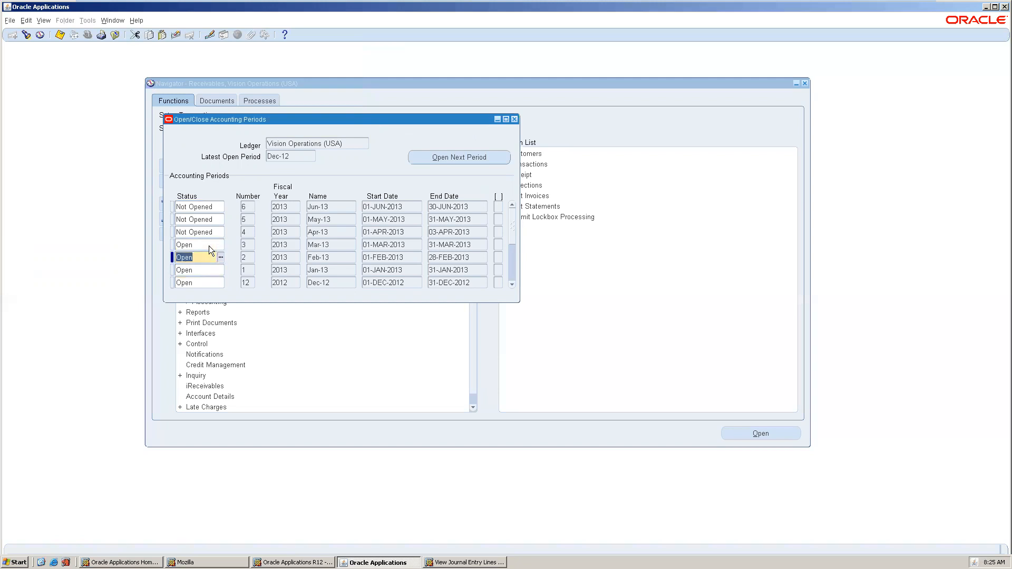
pyautogui.click(201, 231)
pyautogui.write('ope')
pyautogui.press('Down')
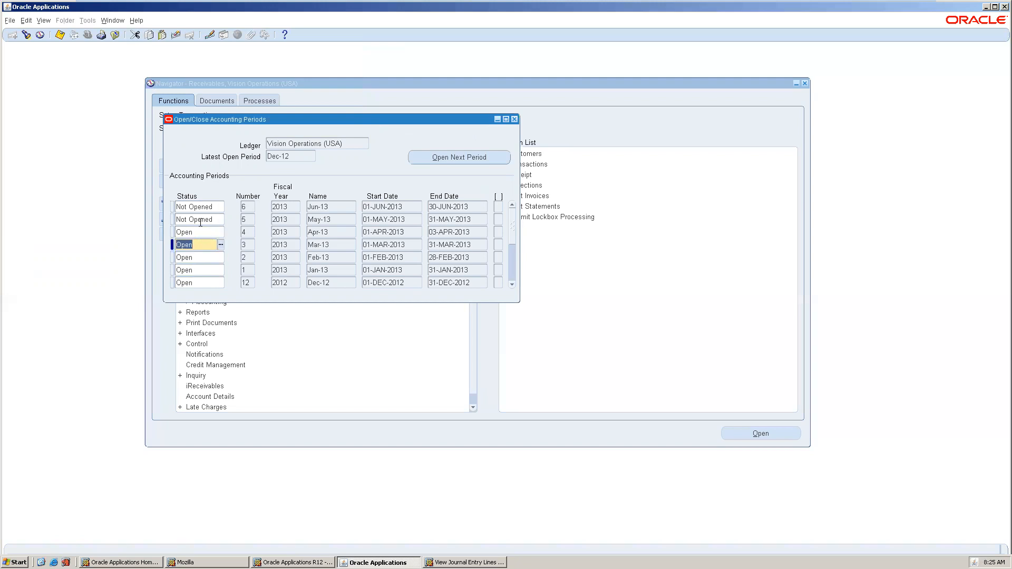
pyautogui.click(200, 223)
pyautogui.write('ope')
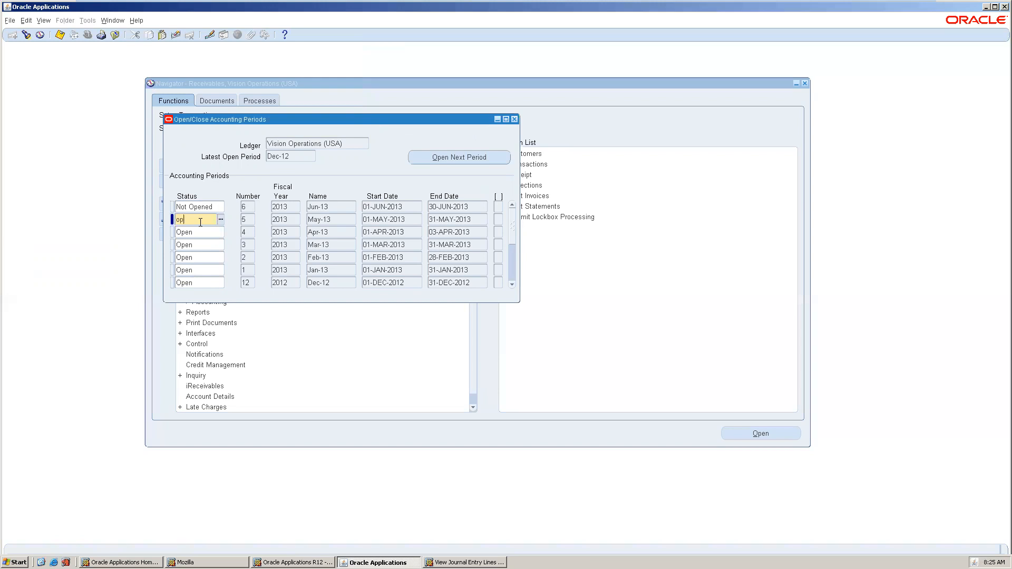
pyautogui.press('Down')
# Set Jun-13 to Future; the attempt to make May-13 Future is rejected.
pyautogui.click(201, 206)
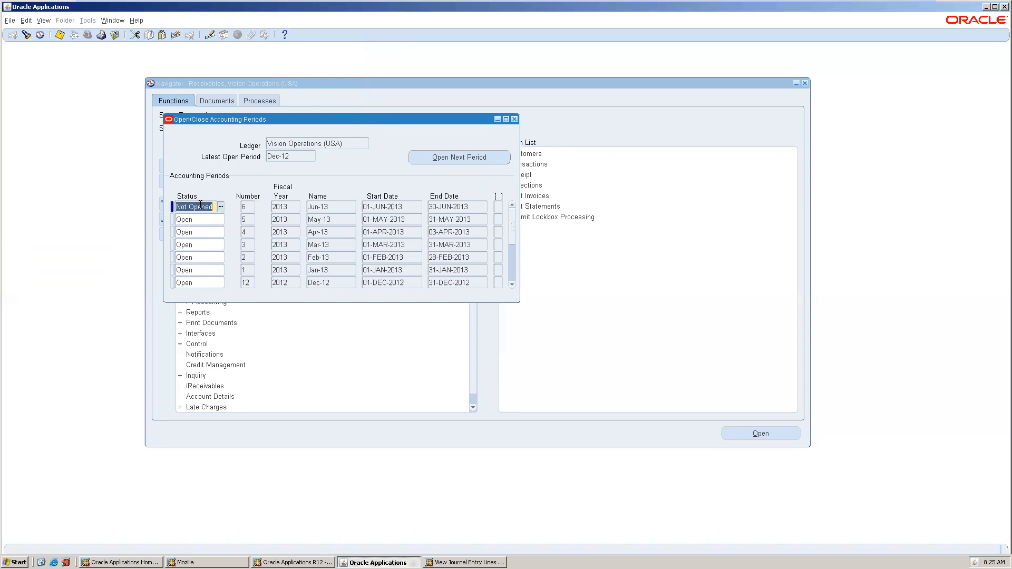
pyautogui.doubleClick(200, 205)
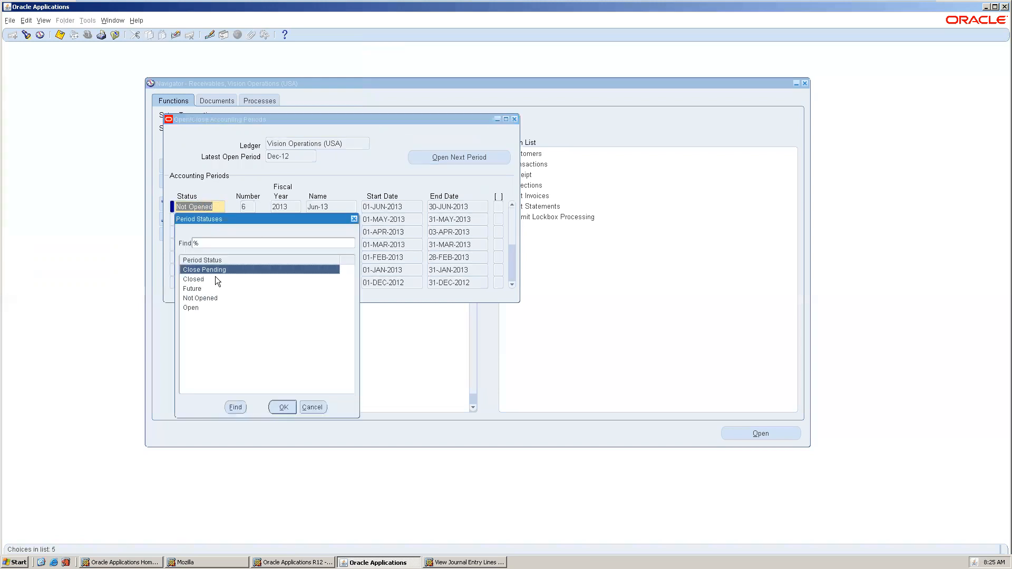
pyautogui.doubleClick(215, 290)
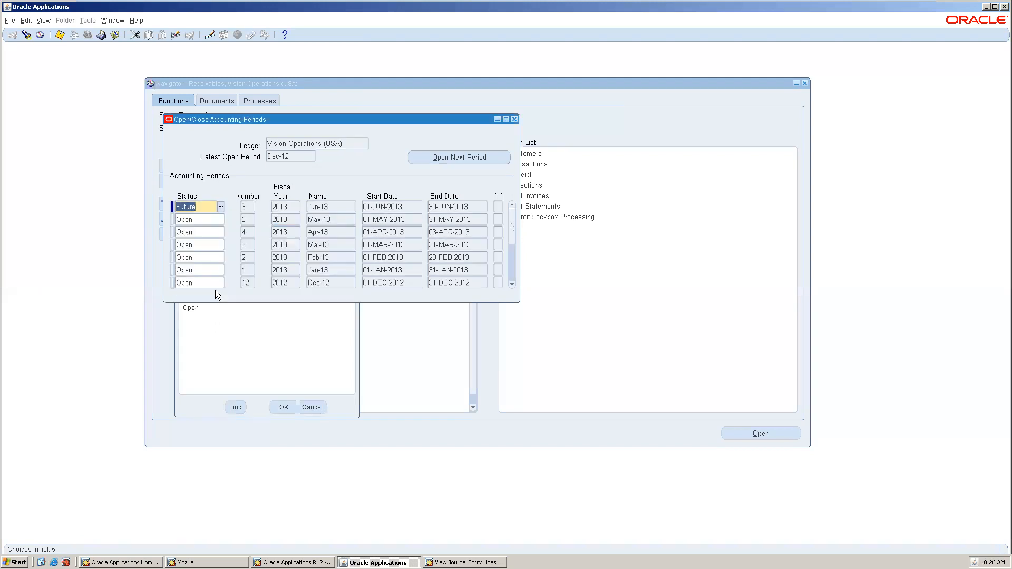
pyautogui.click(200, 219)
pyautogui.write('fu')
pyautogui.press('Tab')
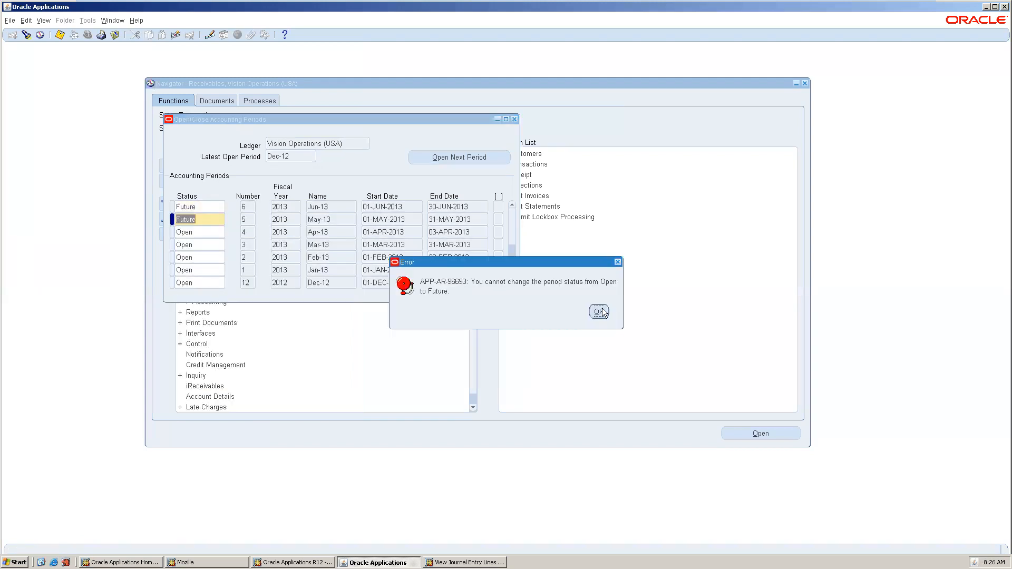
pyautogui.click(599, 312)
# Save the period status changes and acknowledge the message.
pyautogui.hotkey('ctrl', 's')
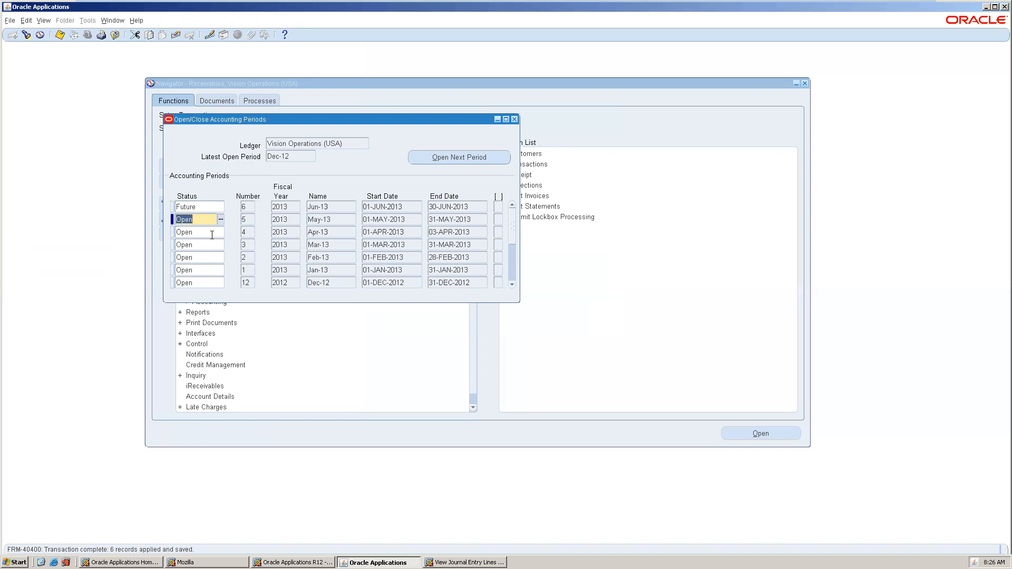
pyautogui.click(211, 235)
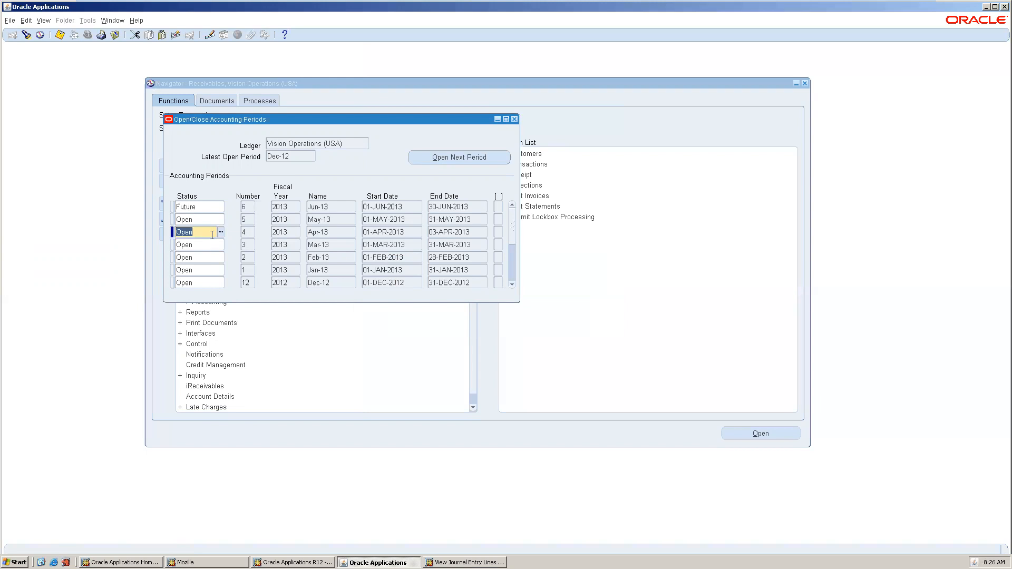
pyautogui.click(510, 265)
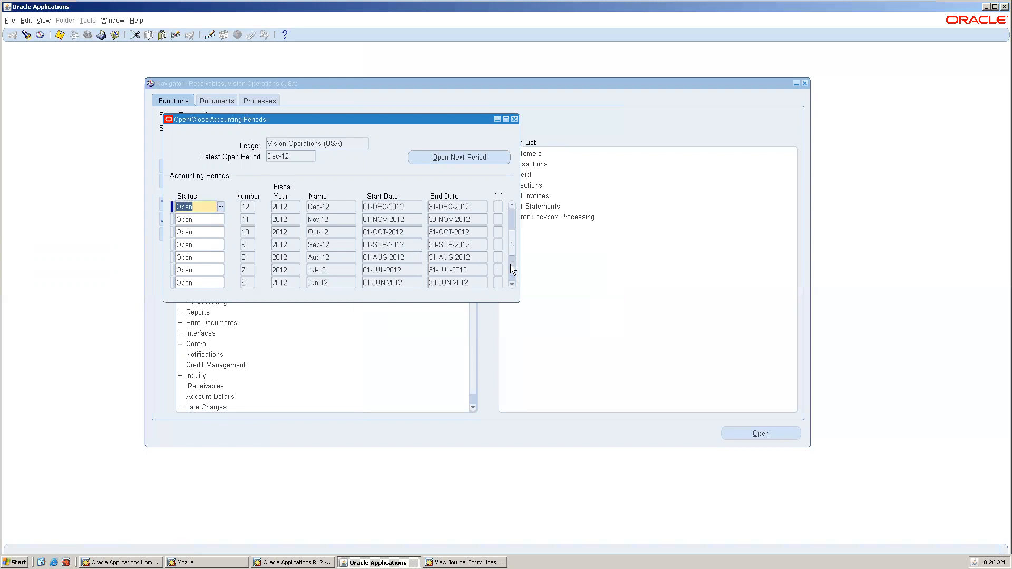
# Set Nov-12 to Closed, which triggers unposted items and pending GL transfer errors.
pyautogui.click(206, 221)
pyautogui.write('close')
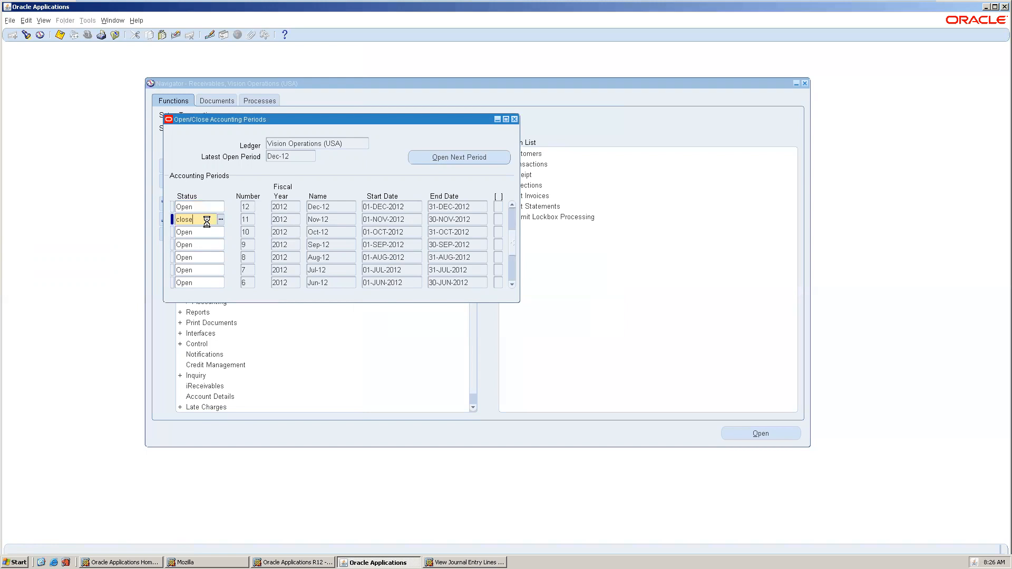
pyautogui.press('Tab')
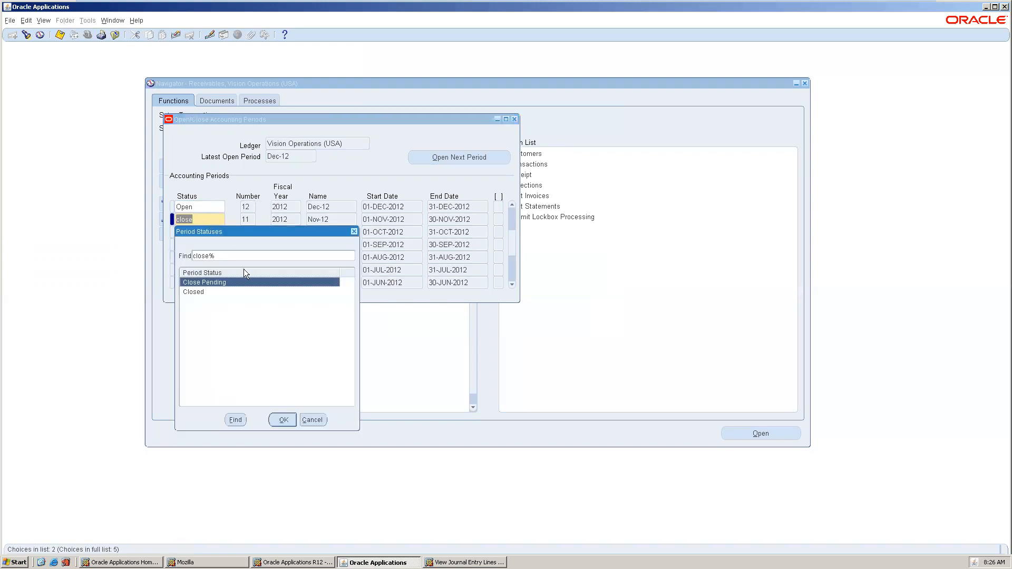
pyautogui.click(235, 294)
pyautogui.doubleClick(235, 294)
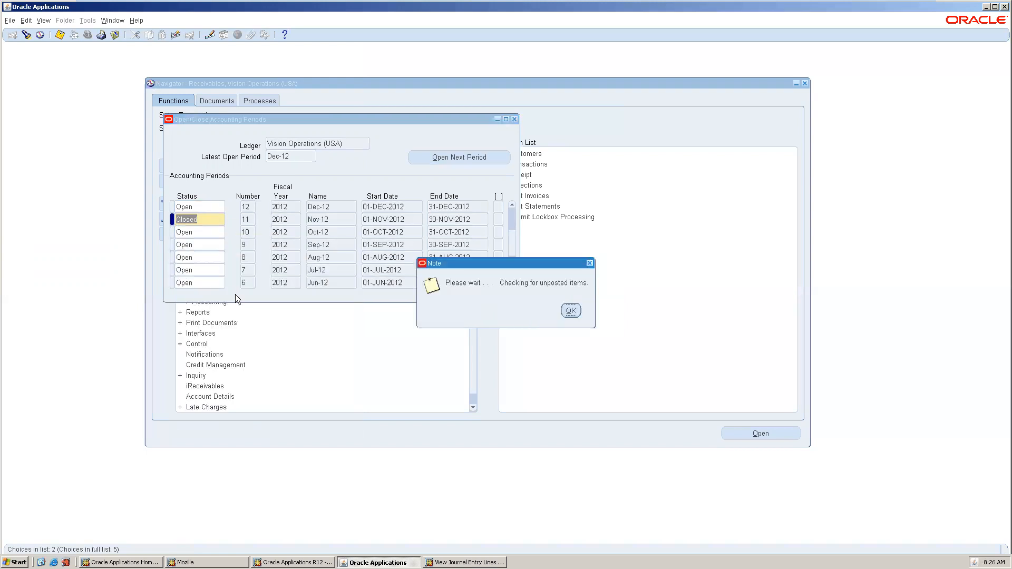
pyautogui.click(570, 311)
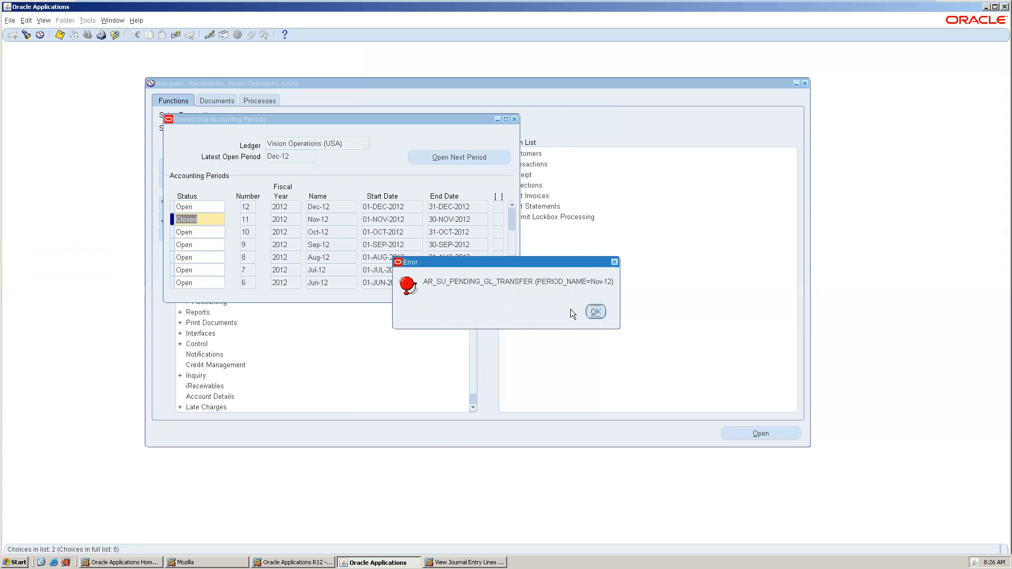
pyautogui.click(601, 309)
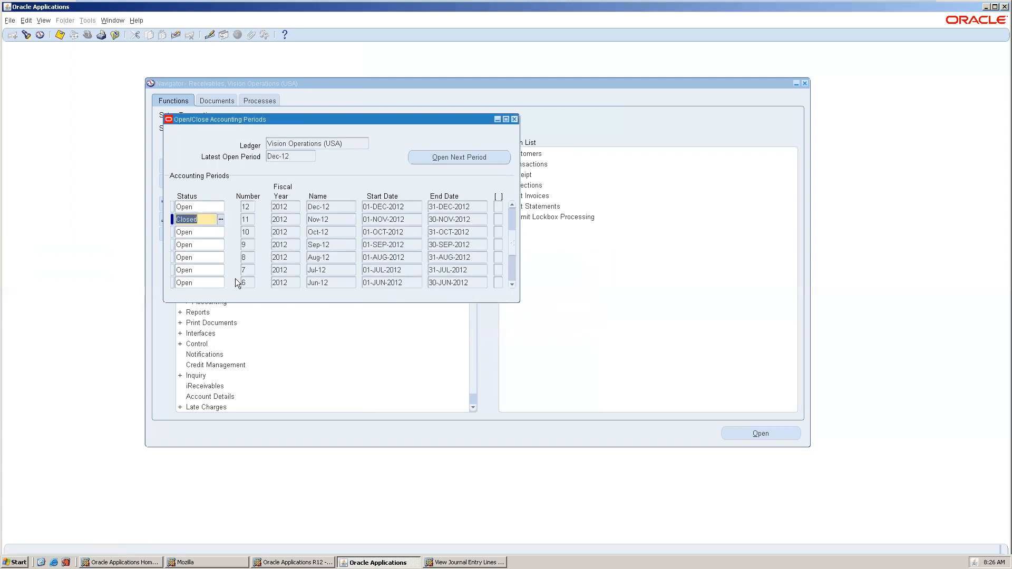
# Retry saving through repeated pending GL transfer errors, then set Nov-12 back to Open.
pyautogui.hotkey('ctrl', 's')
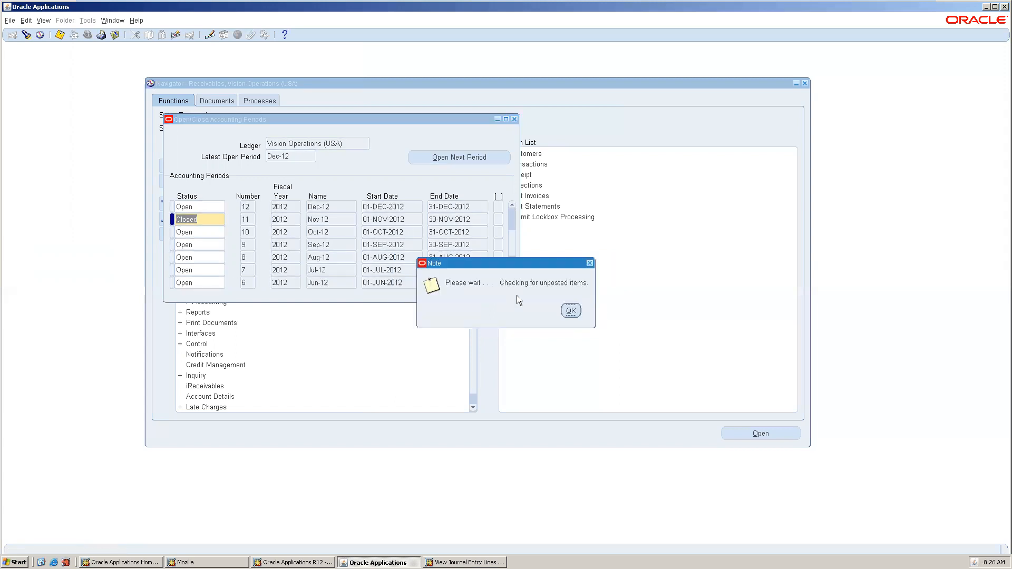
pyautogui.click(565, 308)
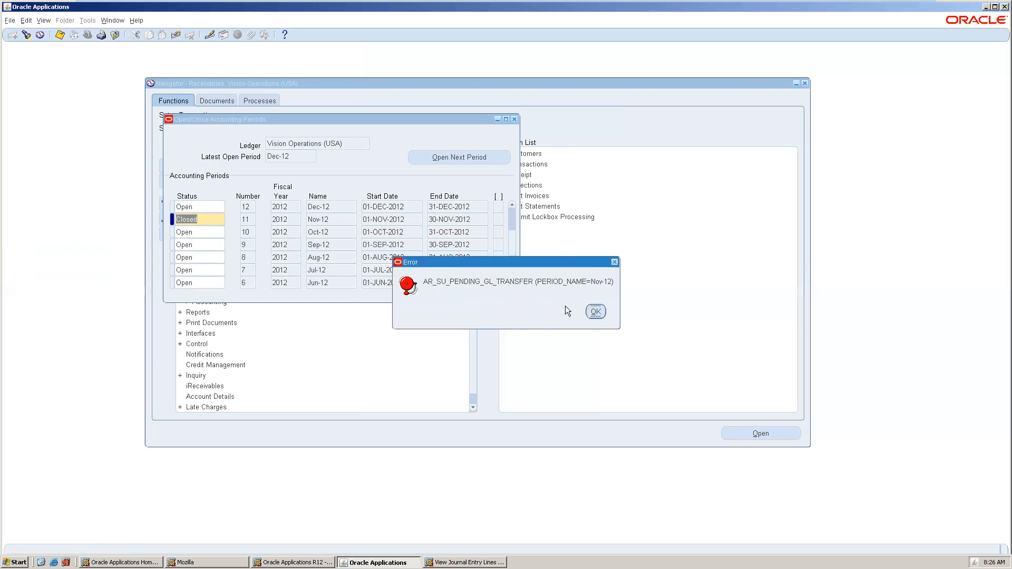
pyautogui.click(596, 312)
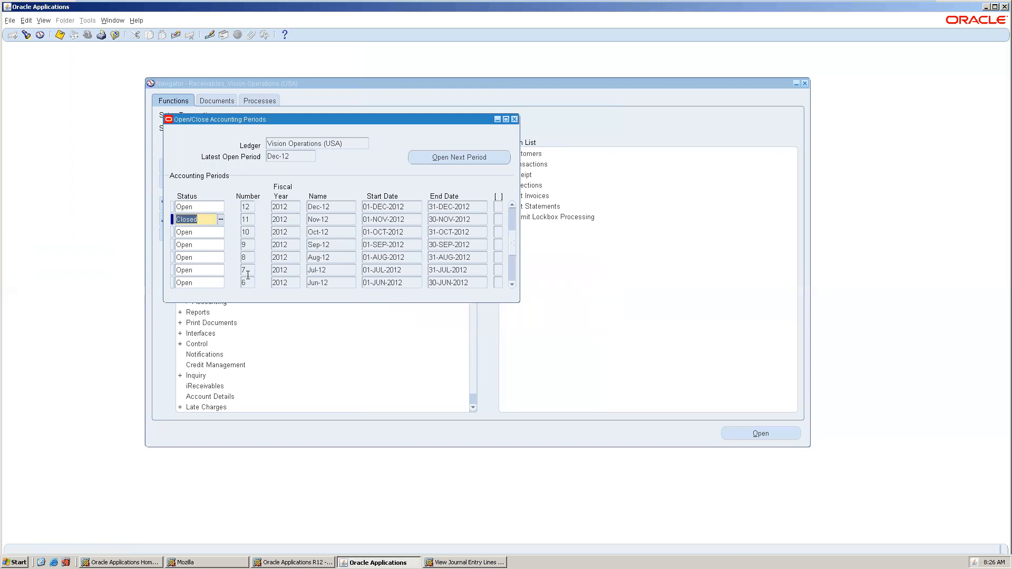
pyautogui.click(513, 265)
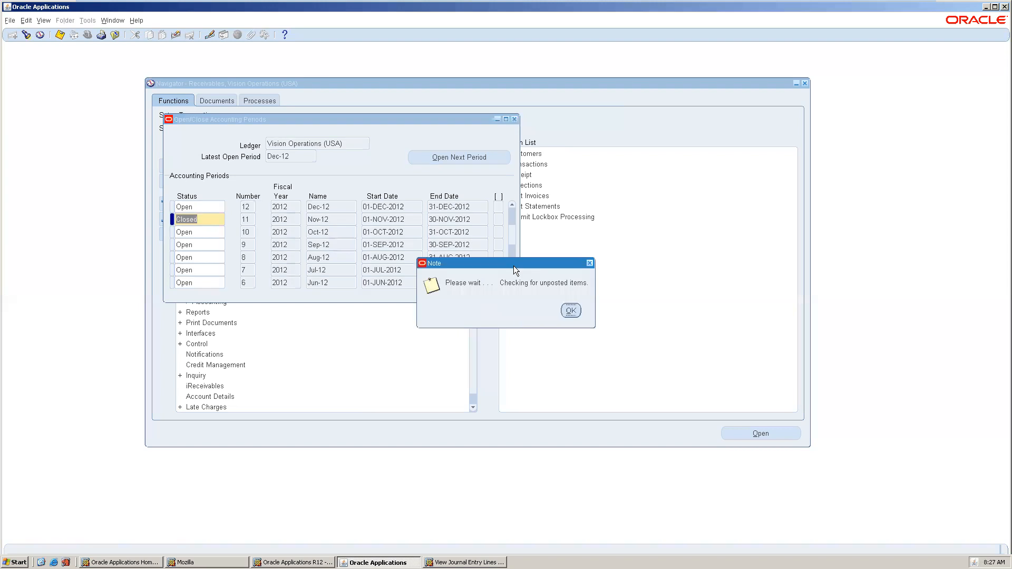
pyautogui.click(571, 312)
pyautogui.click(596, 312)
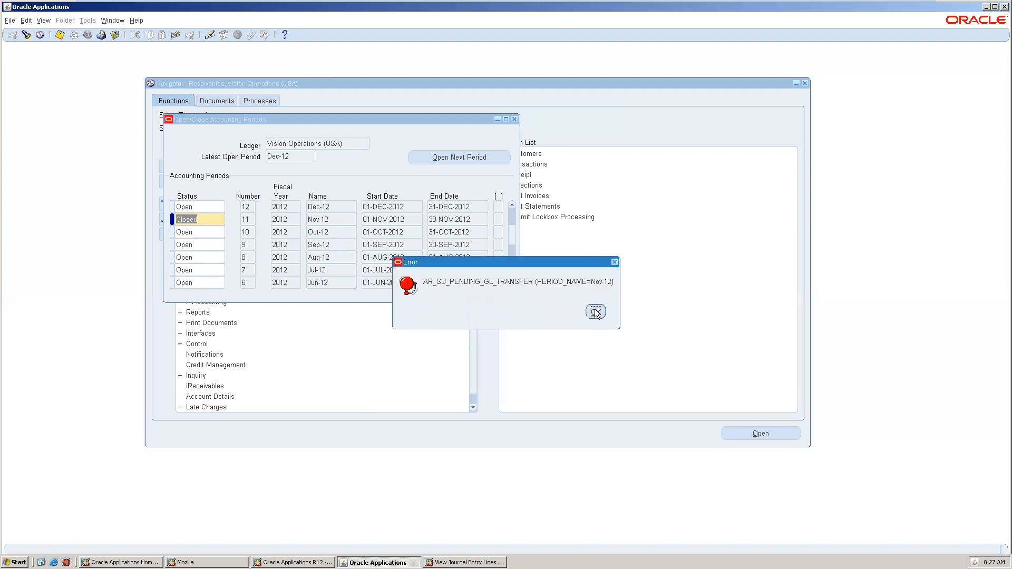
pyautogui.click(513, 266)
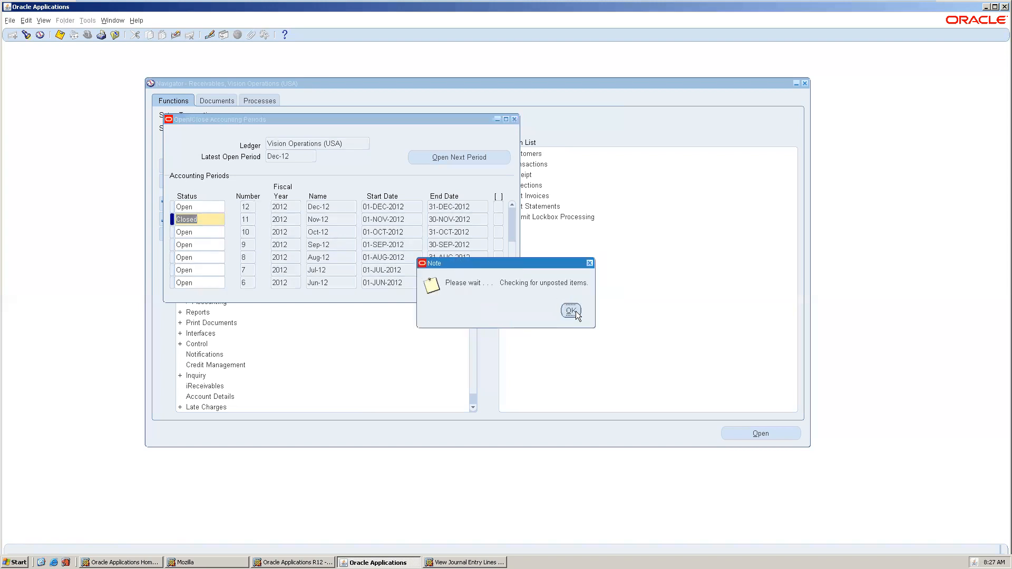
pyautogui.click(569, 310)
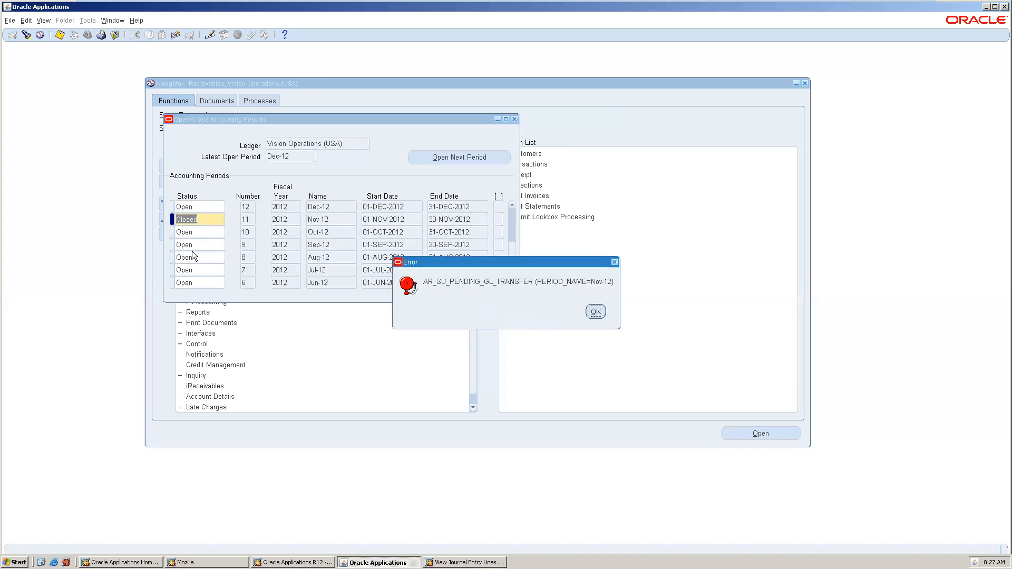
pyautogui.click(590, 311)
pyautogui.write('Open')
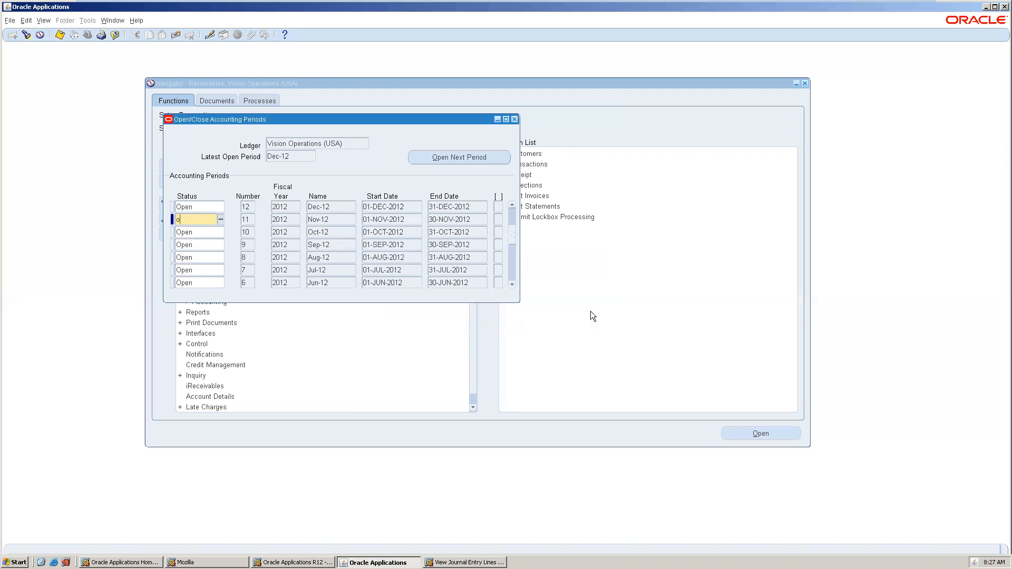
pyautogui.press('Down')
pyautogui.press('Down')
pyautogui.press('Down')
pyautogui.press('Down')
pyautogui.press('Down')
pyautogui.press('Down')
pyautogui.press('Down')
pyautogui.press('Down')
pyautogui.press('Down')
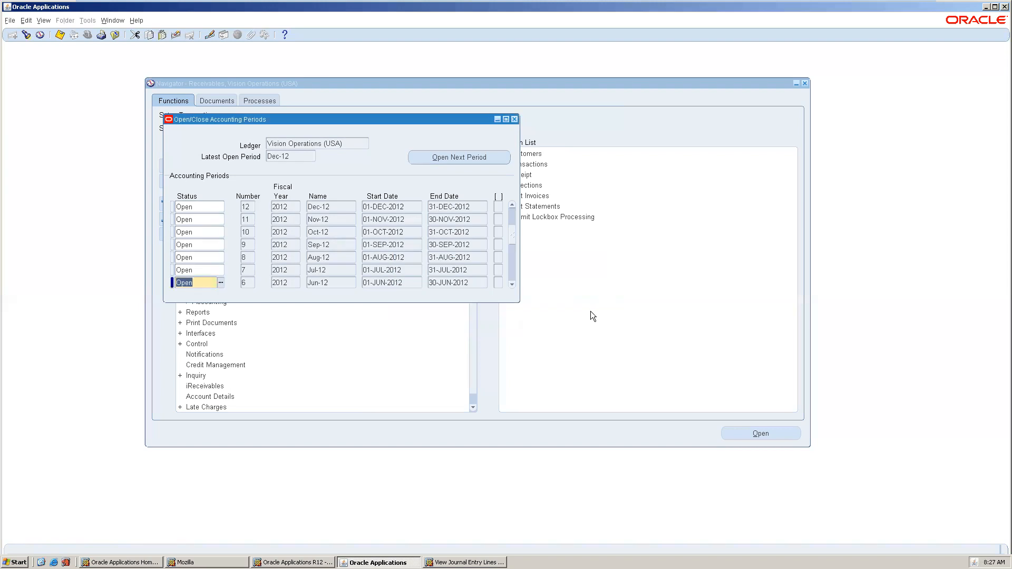
# Scroll through the periods and confirm May-13 shows Open.
pyautogui.press('Down')
pyautogui.press('Down')
pyautogui.press('Down')
pyautogui.press('Down')
pyautogui.press('Down')
pyautogui.press('Down')
pyautogui.press('Down')
pyautogui.press('Down')
pyautogui.press('Down')
pyautogui.press('Down')
pyautogui.press('Down')
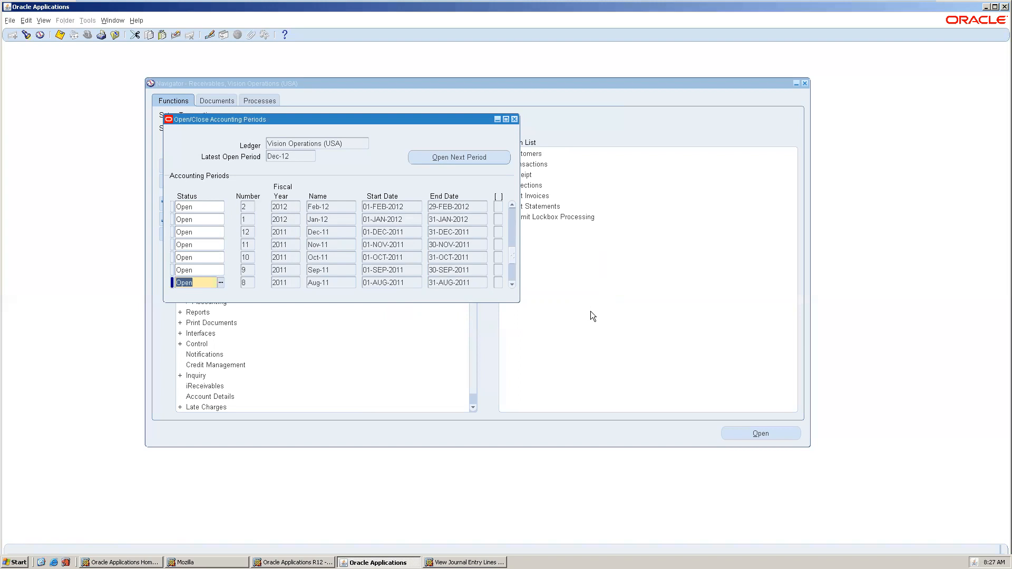
pyautogui.press('Down')
pyautogui.press('Down')
pyautogui.press('Down')
pyautogui.press('Down')
pyautogui.press('Down')
pyautogui.press('Down')
pyautogui.press('Down')
pyautogui.press('Down')
pyautogui.press('Down')
pyautogui.press('Down')
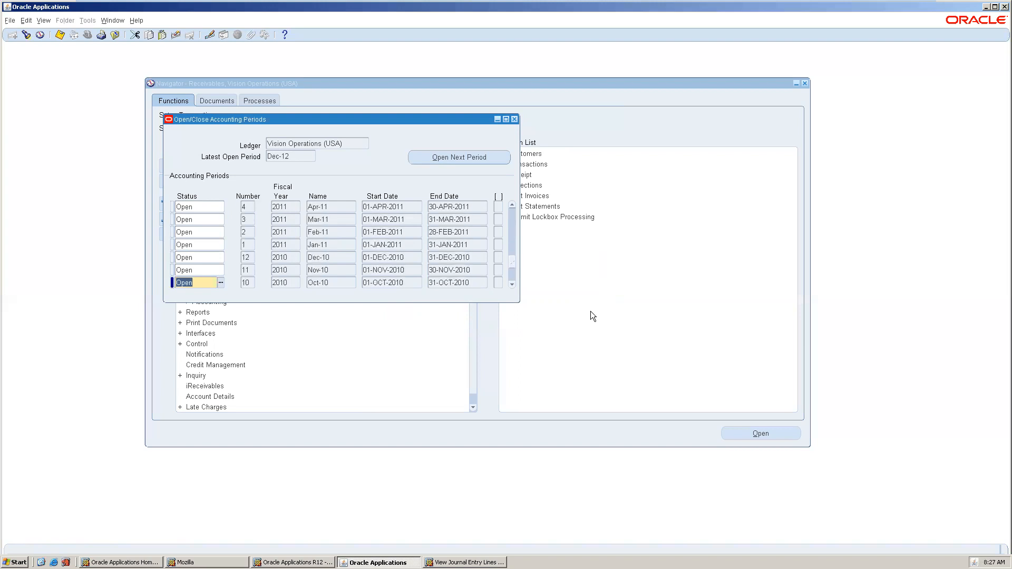
pyautogui.press('Down')
pyautogui.press('Down')
pyautogui.press('Down')
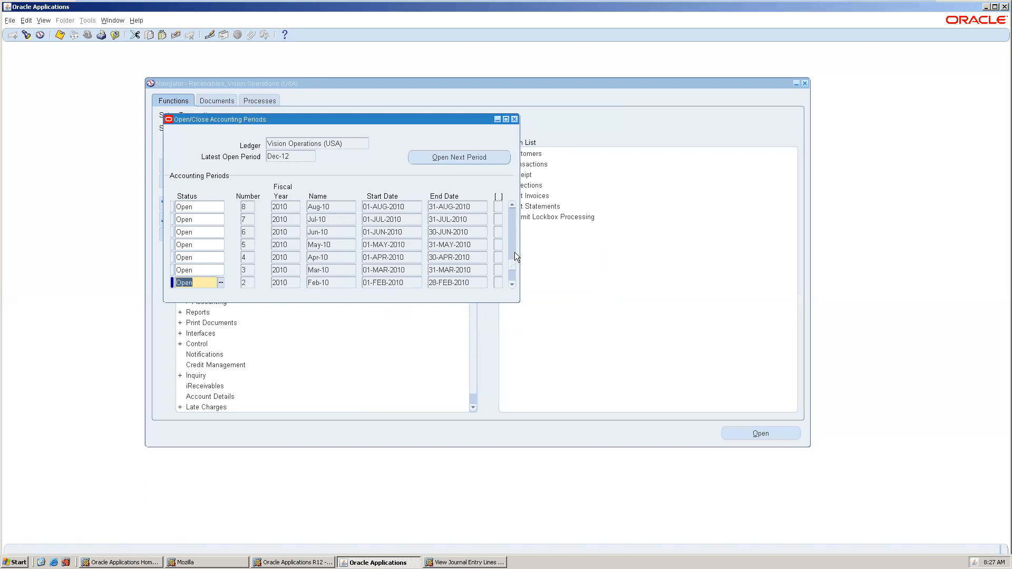
pyautogui.moveTo(514, 258); pyautogui.dragTo(511, 207)
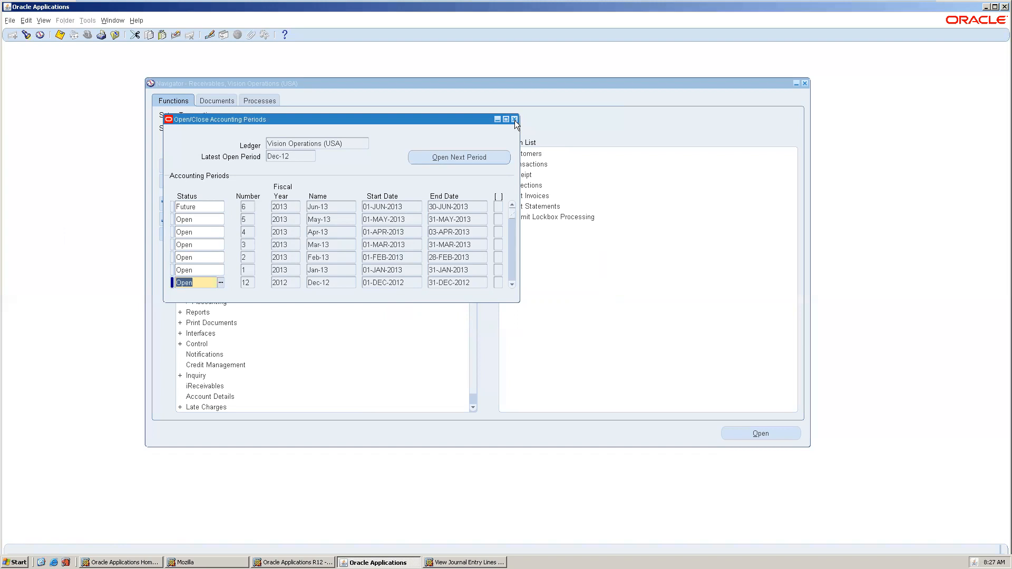
pyautogui.click(199, 218)
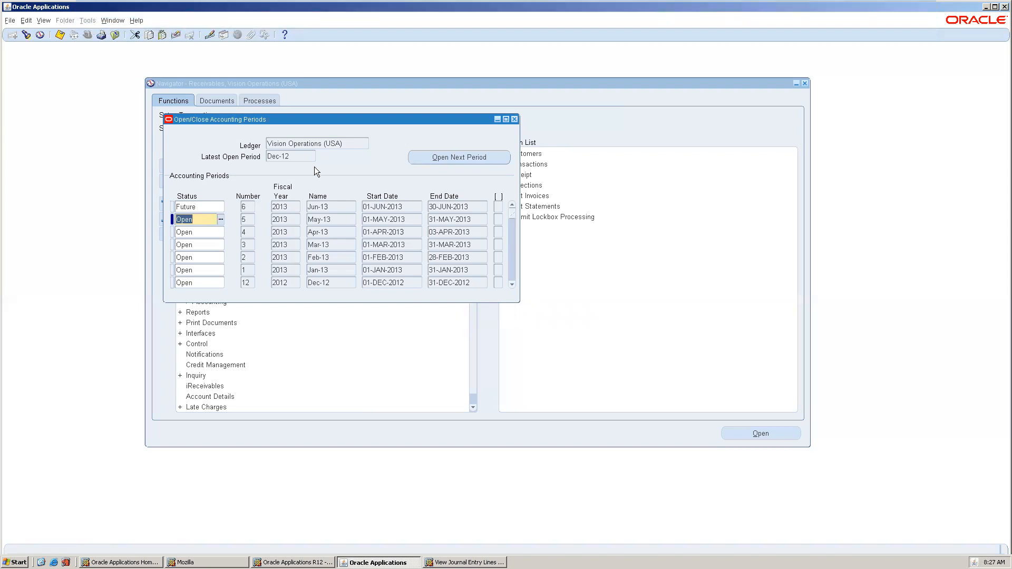
# Close the periods form, saving changes and acknowledging the FRM-40400 message.
pyautogui.click(515, 120)
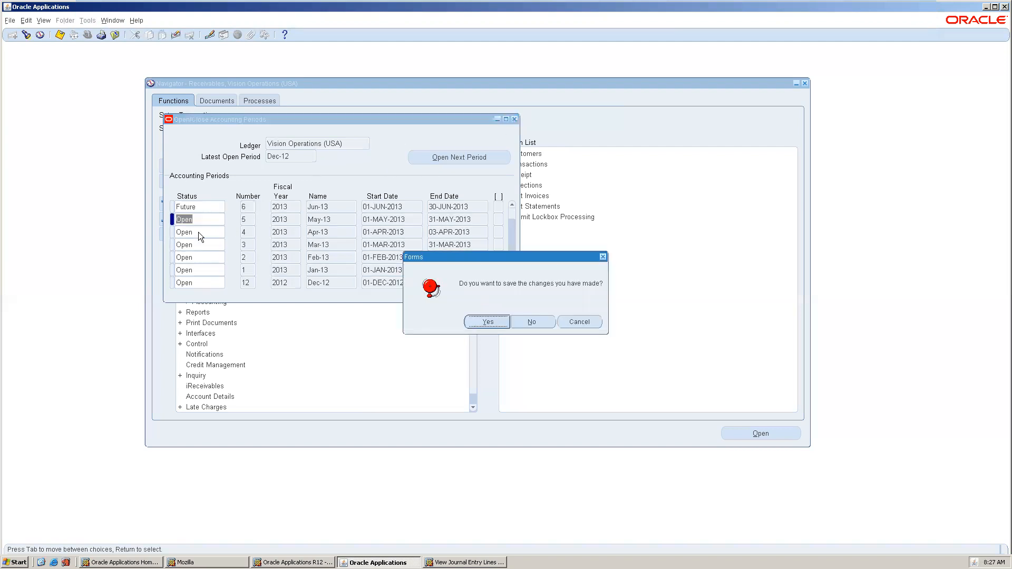
pyautogui.click(483, 322)
pyautogui.click(589, 320)
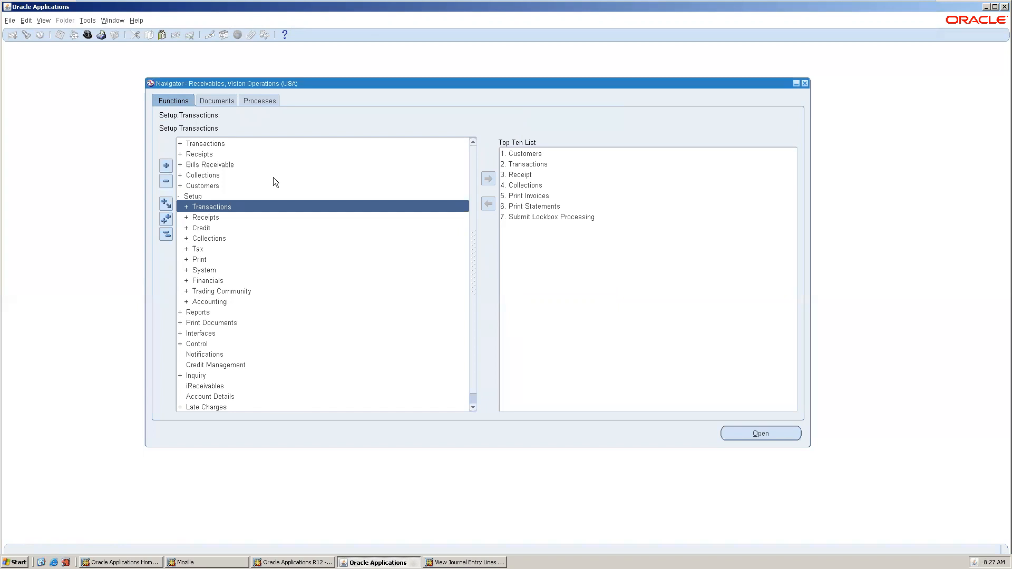
# Start a new transaction with bill-to customer ABC Corporation Americas.
pyautogui.doubleClick(239, 139)
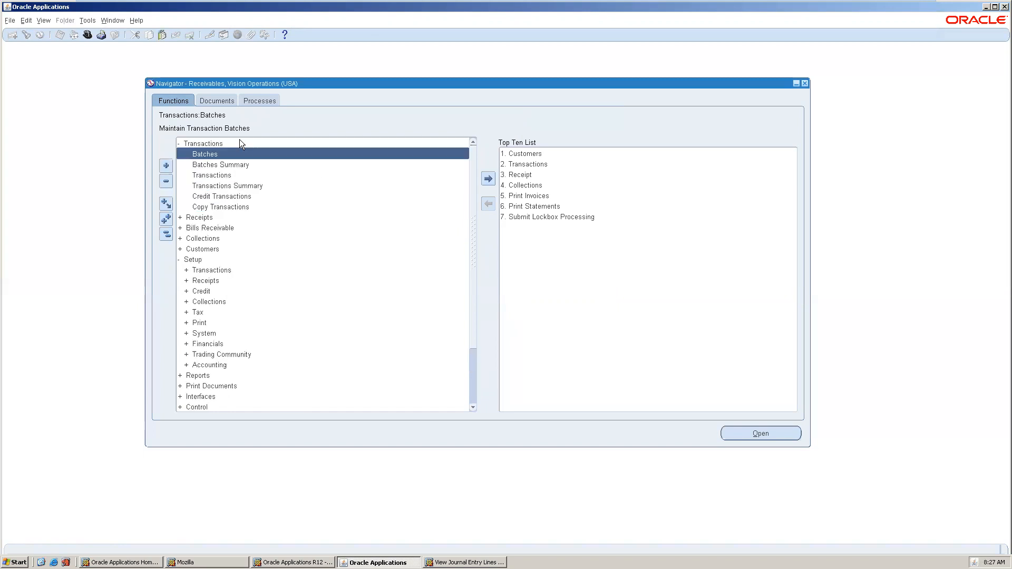
pyautogui.doubleClick(247, 175)
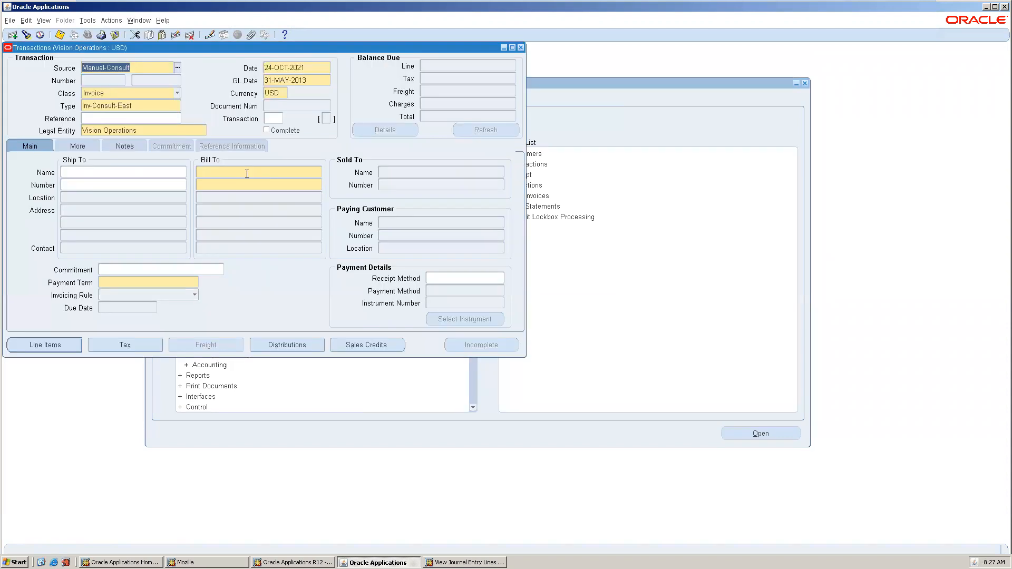
pyautogui.click(288, 72)
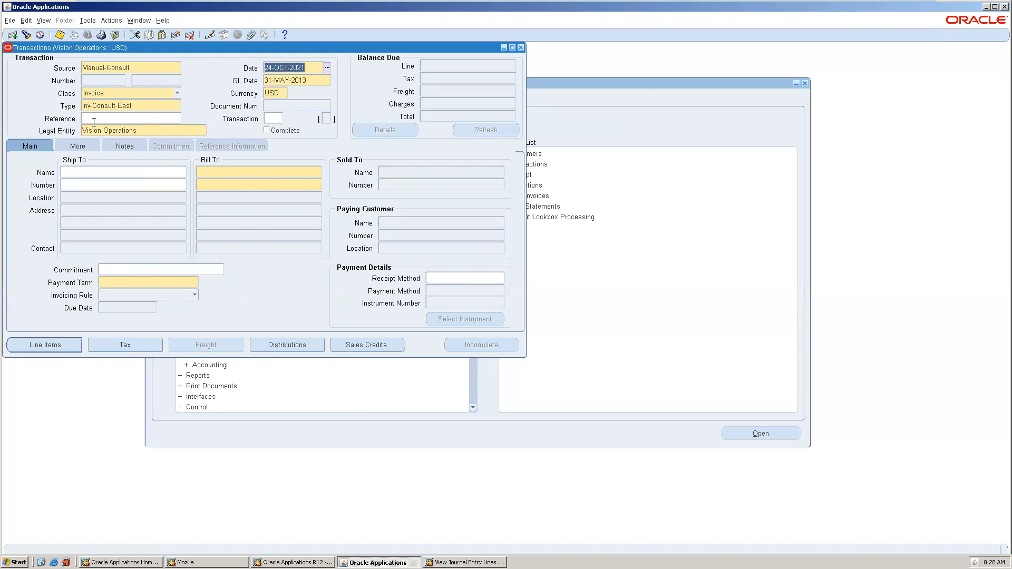
pyautogui.click(227, 173)
pyautogui.write('a')
pyautogui.press('Tab')
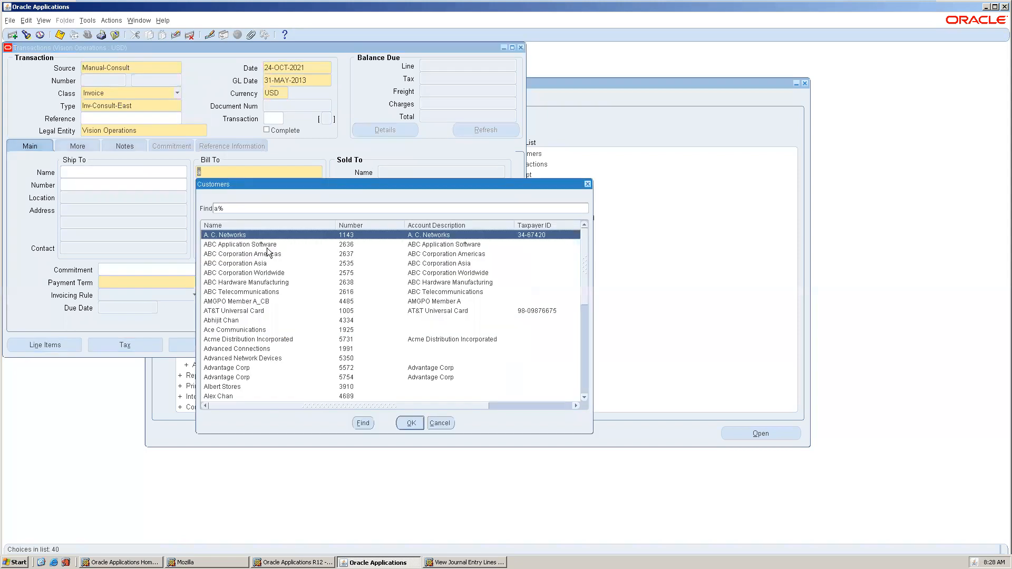
pyautogui.doubleClick(266, 253)
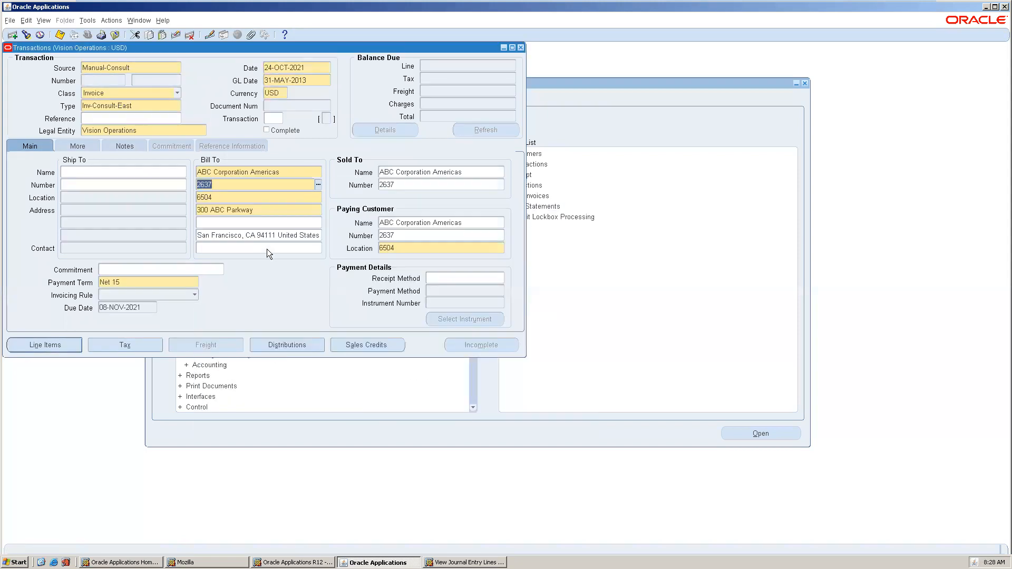
# Add a line of quantity 10 at price 900, save, and complete the invoice.
pyautogui.click(49, 346)
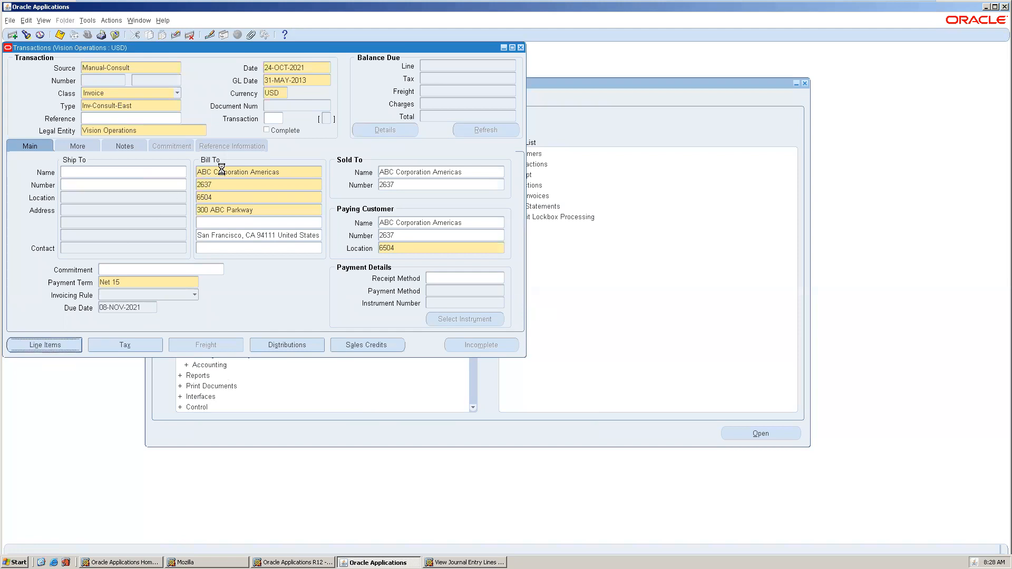
pyautogui.click(186, 147)
pyautogui.write('bjnj')
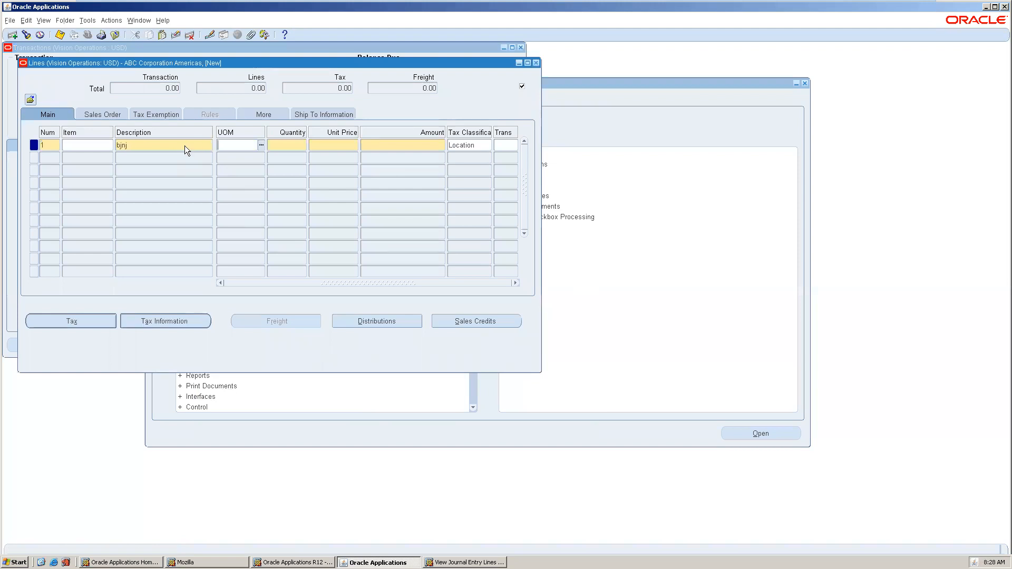
pyautogui.write('0')
pyautogui.press('Tab')
pyautogui.write('900')
pyautogui.press('Tab')
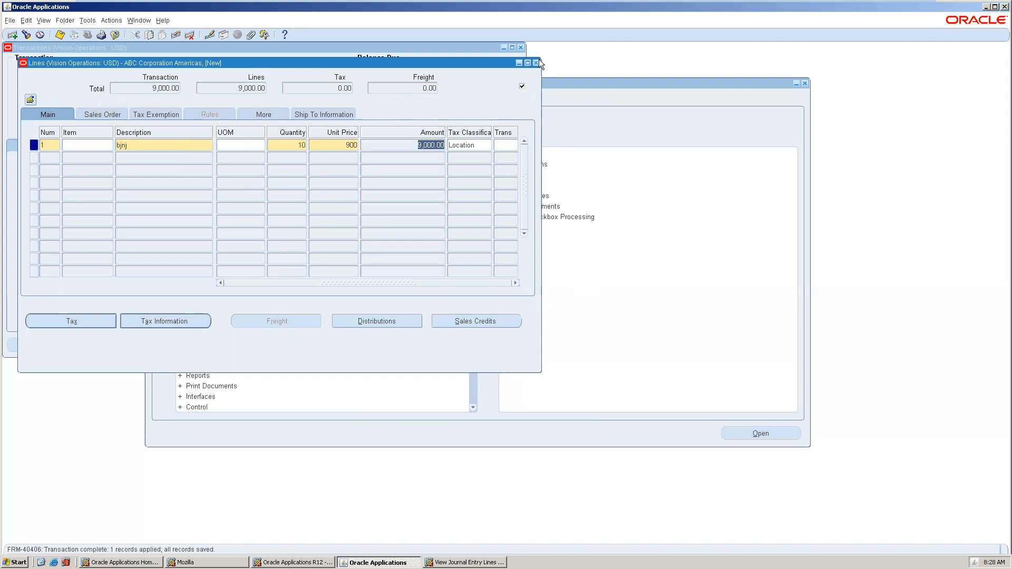
pyautogui.click(537, 61)
pyautogui.click(470, 344)
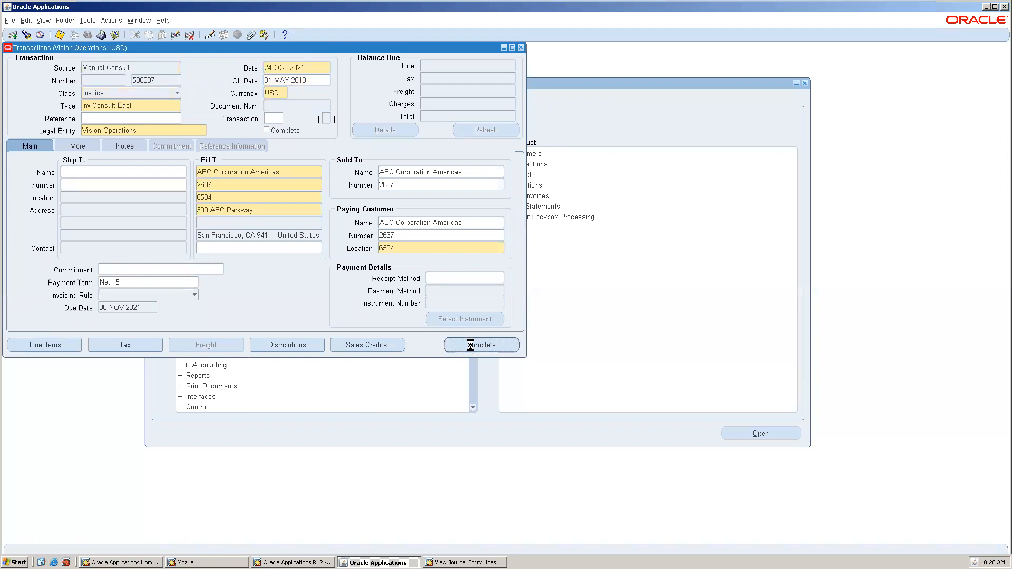
# Confirm the May 2013 GL date and run Create Final Accounting Post to GL.
pyautogui.click(289, 79)
pyautogui.doubleClick(289, 79)
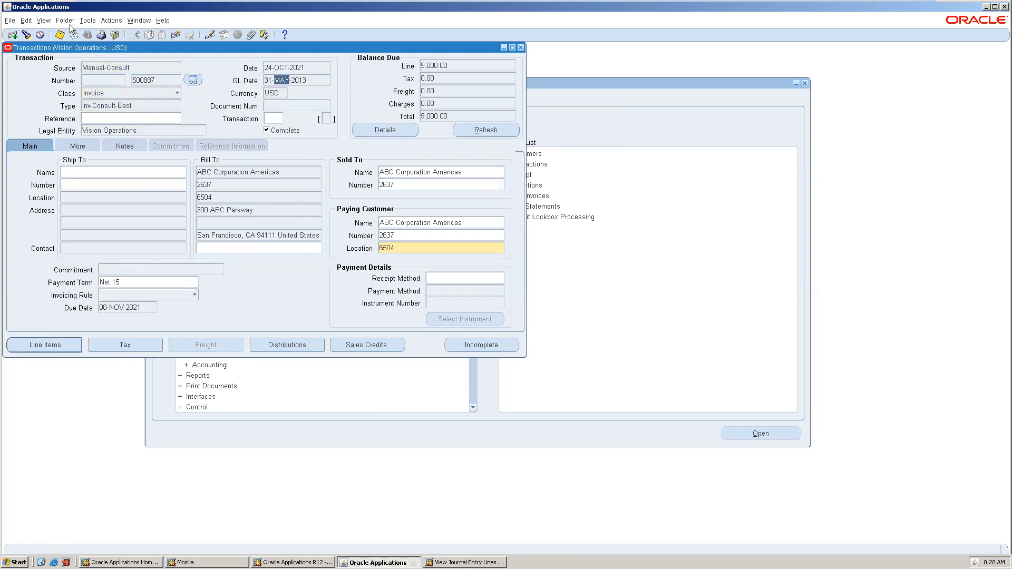
pyautogui.click(89, 20)
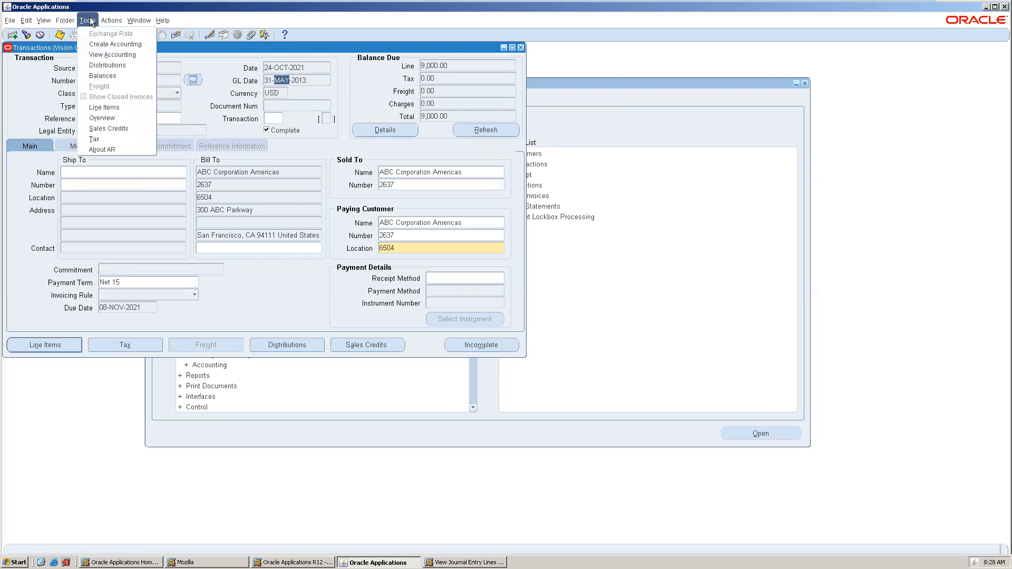
pyautogui.click(103, 43)
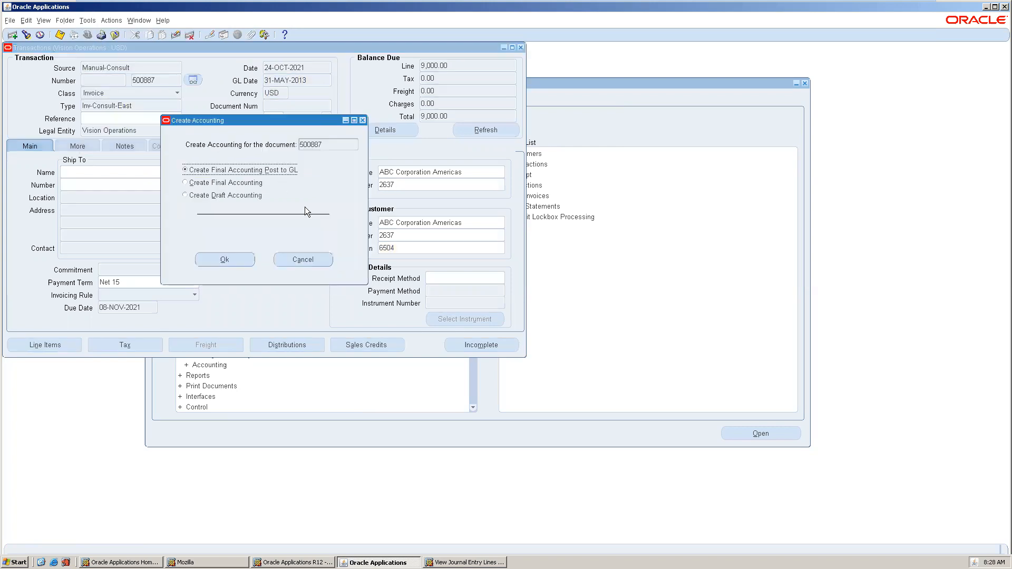
pyautogui.click(229, 184)
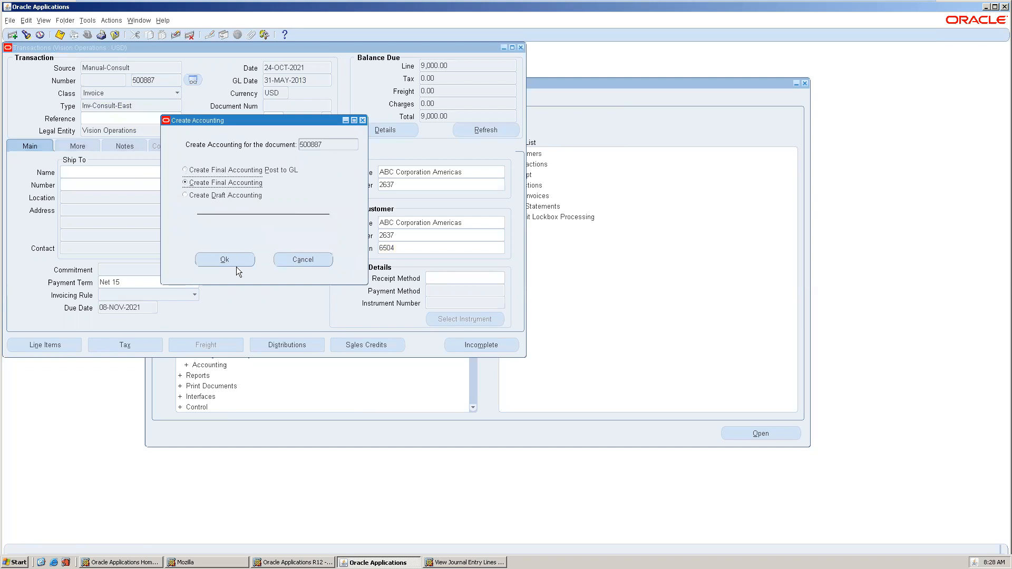
pyautogui.click(232, 173)
pyautogui.click(234, 260)
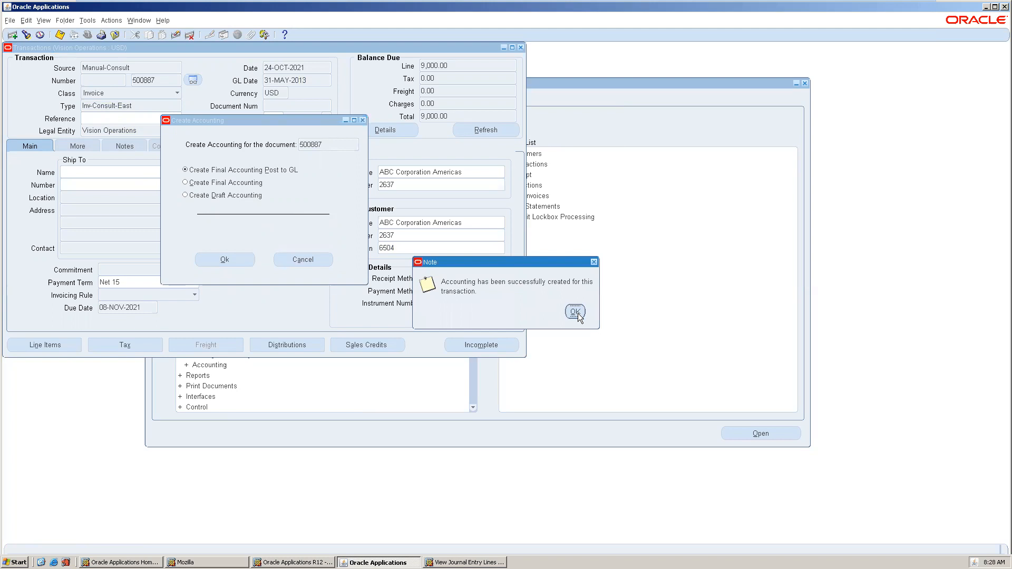
pyautogui.click(575, 312)
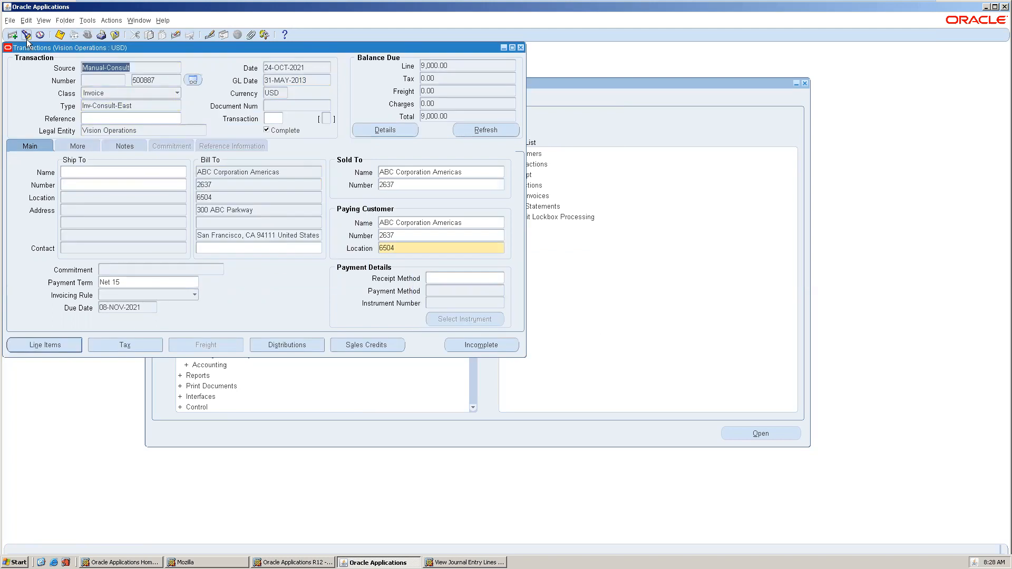
pyautogui.click(43, 20)
# Open invoice 500887's full subledger journal entry and expand its Receivable line.
pyautogui.moveTo(84, 22)
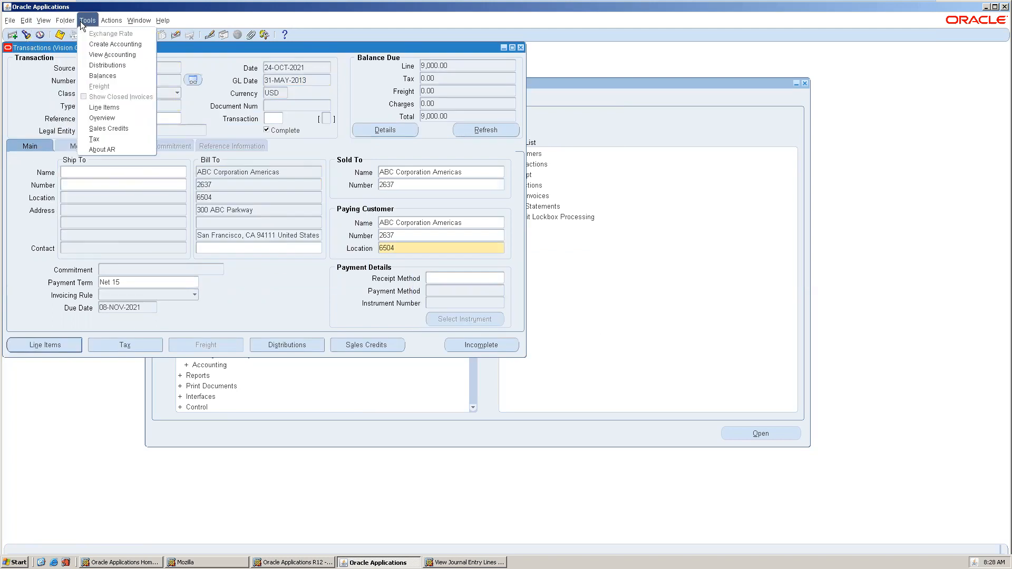
pyautogui.click(108, 55)
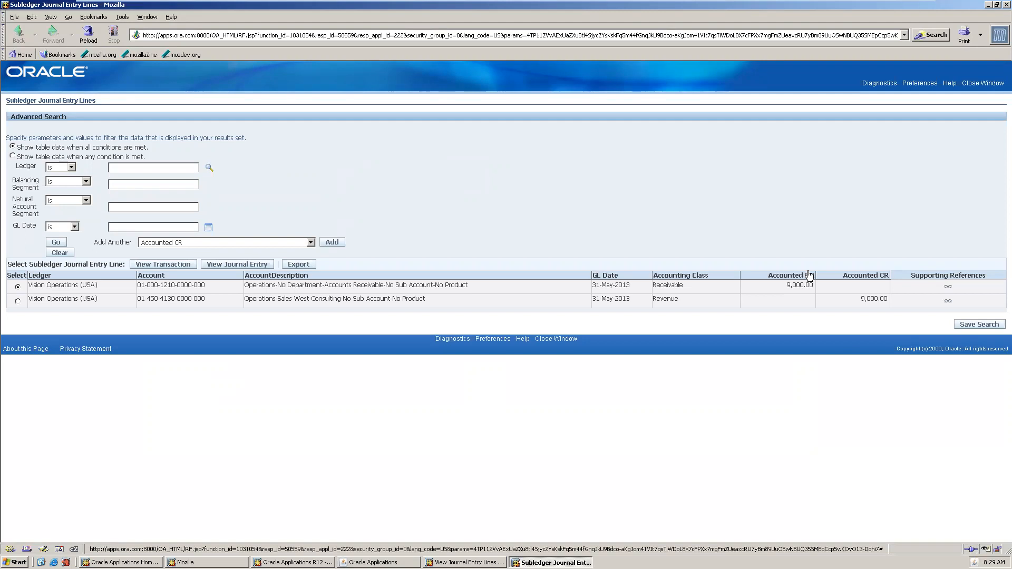
pyautogui.click(244, 270)
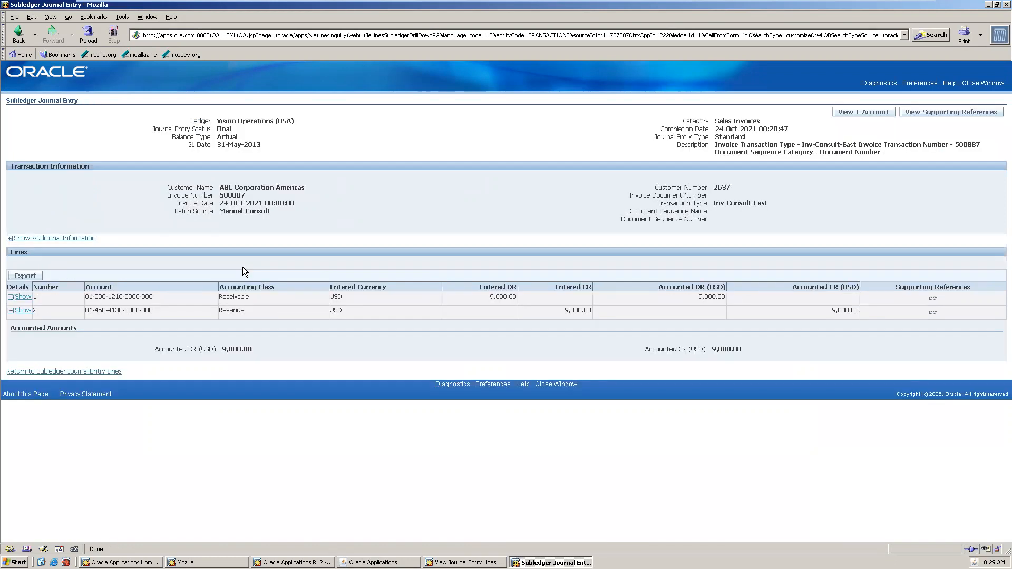
pyautogui.click(23, 297)
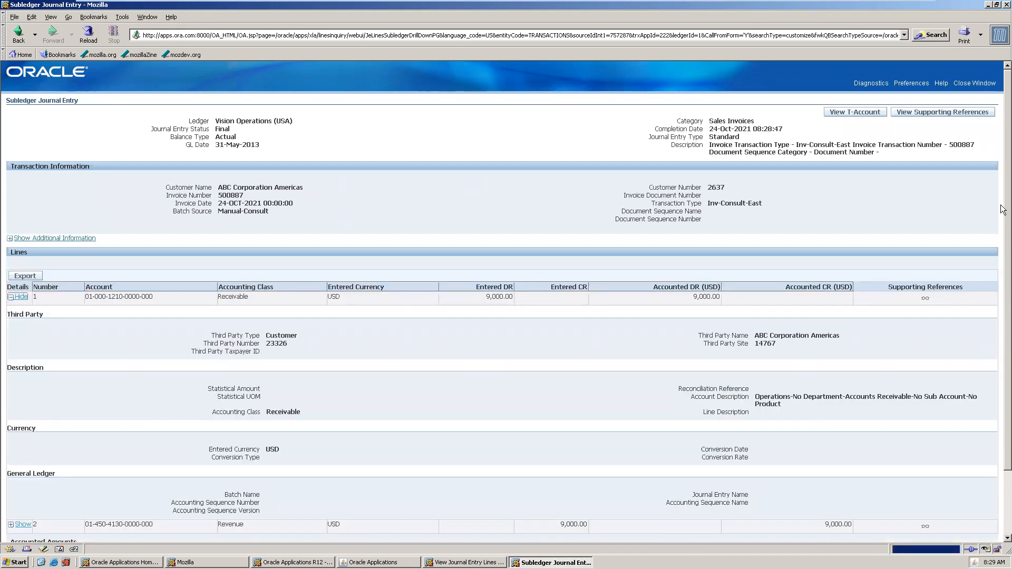
# Confirm the General Ledger batch and journal name fields are still empty, then close the page.
pyautogui.scroll(-3, 1003, 209)
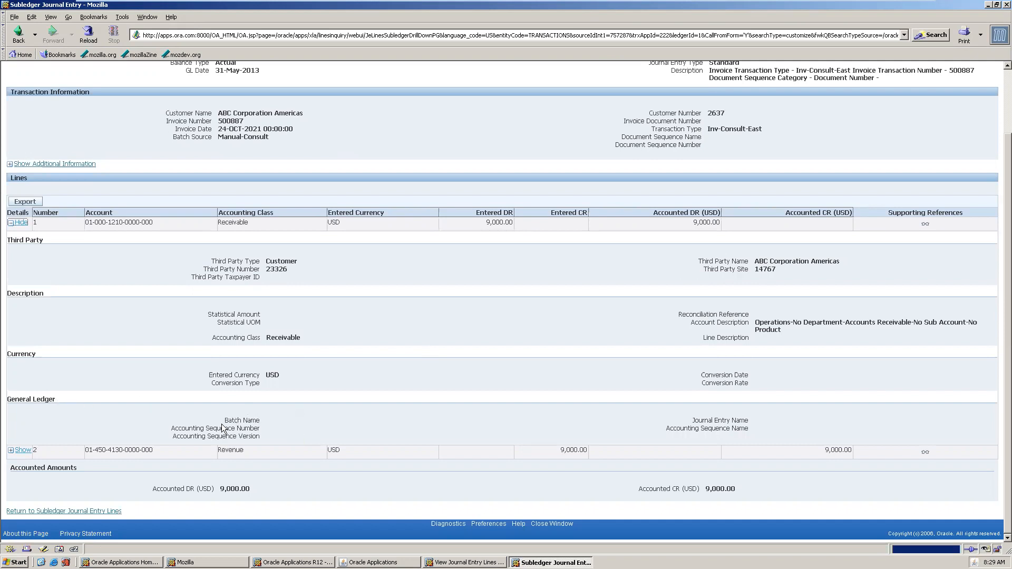
pyautogui.moveTo(227, 420); pyautogui.dragTo(270, 428)
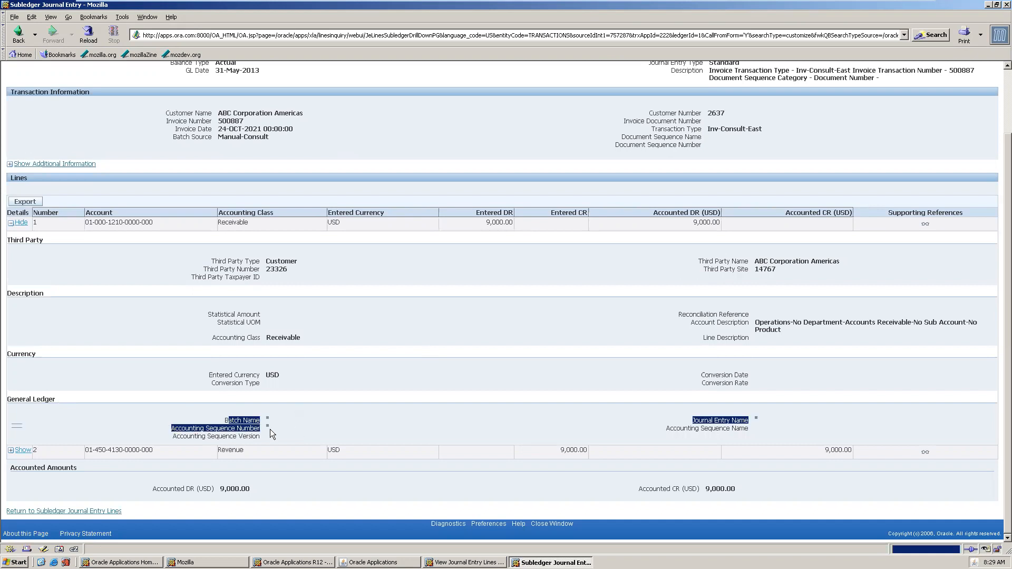
pyautogui.click(630, 408)
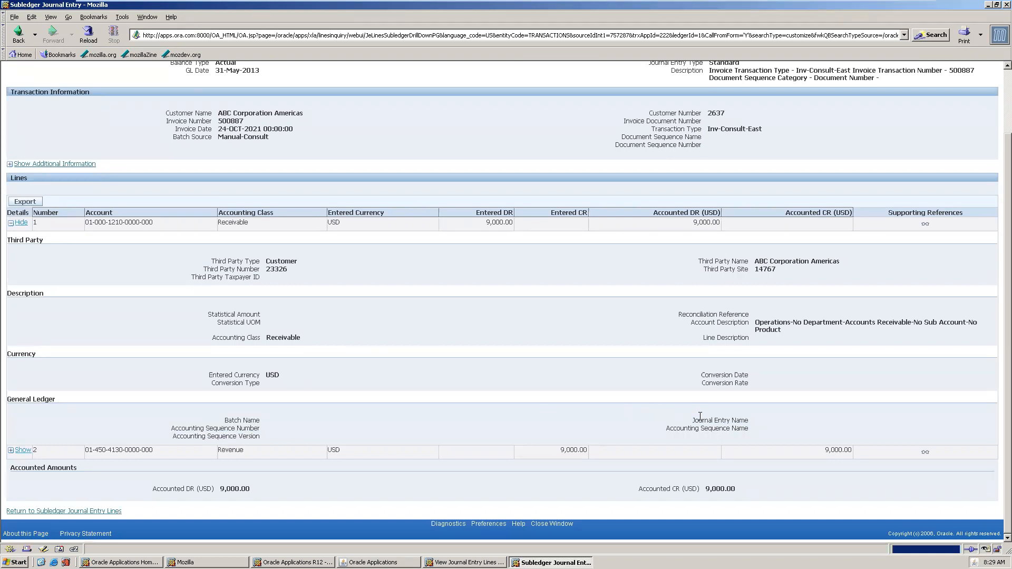
pyautogui.moveTo(698, 418); pyautogui.dragTo(746, 434)
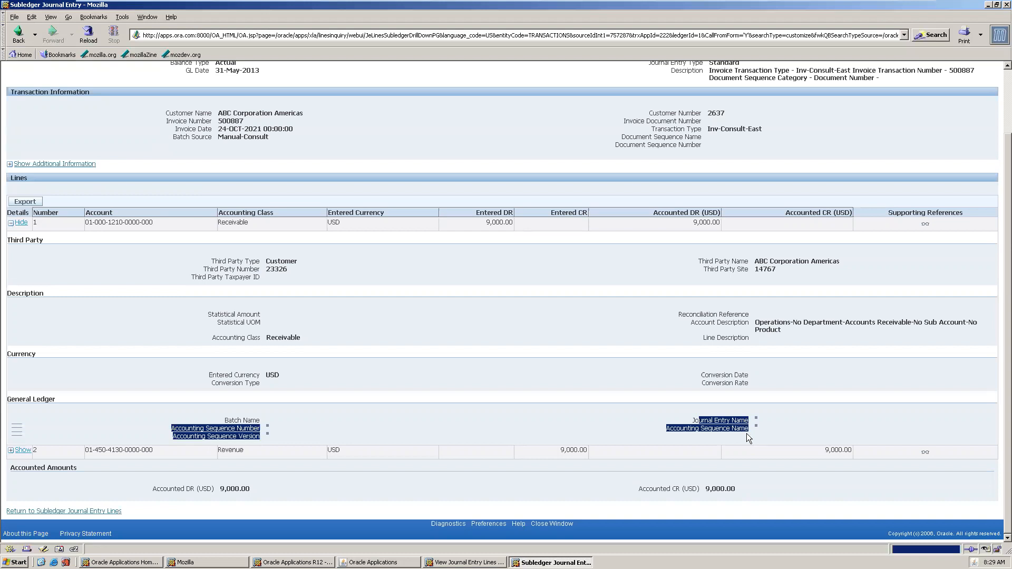
pyautogui.click(752, 433)
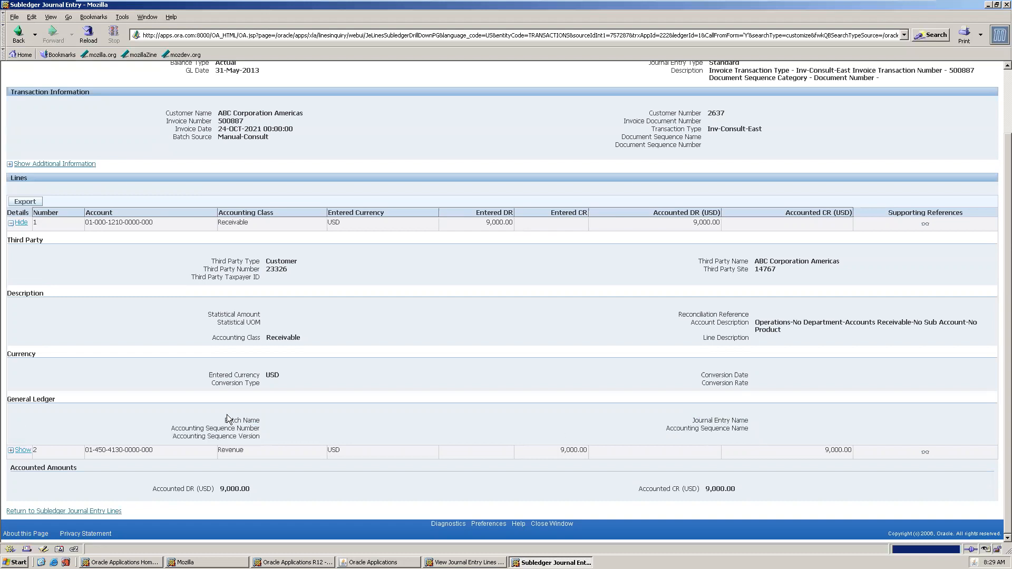
pyautogui.click(1003, 87)
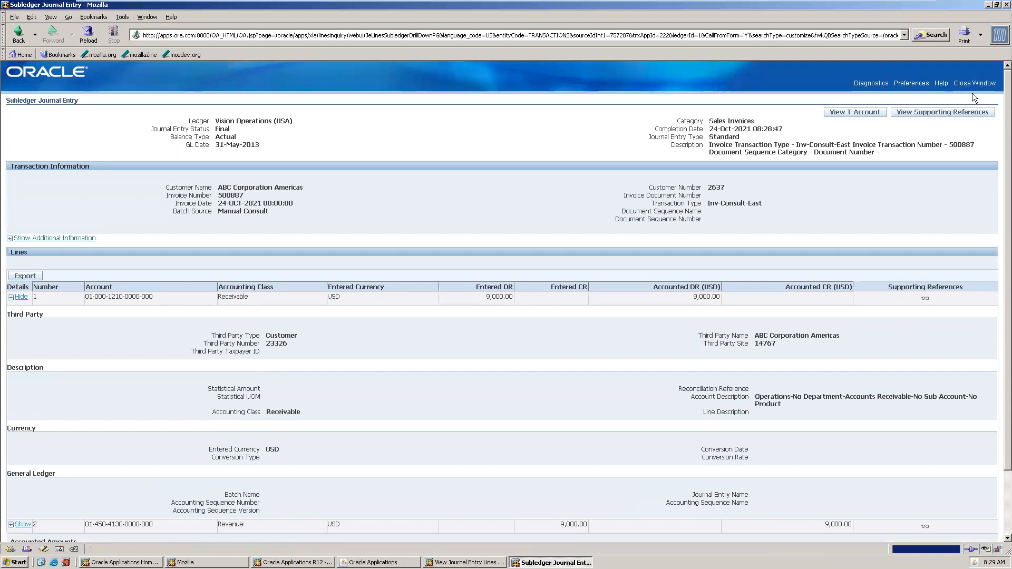
pyautogui.click(981, 83)
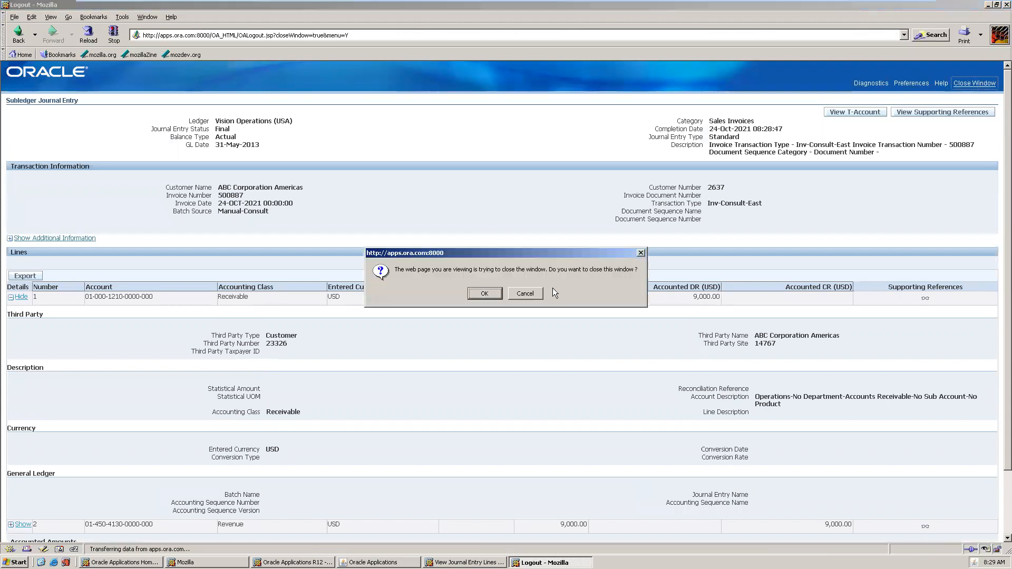
# Schedule 10 copies of invoice 500887 with first GL date 01-MAR-2013.
pyautogui.click(483, 293)
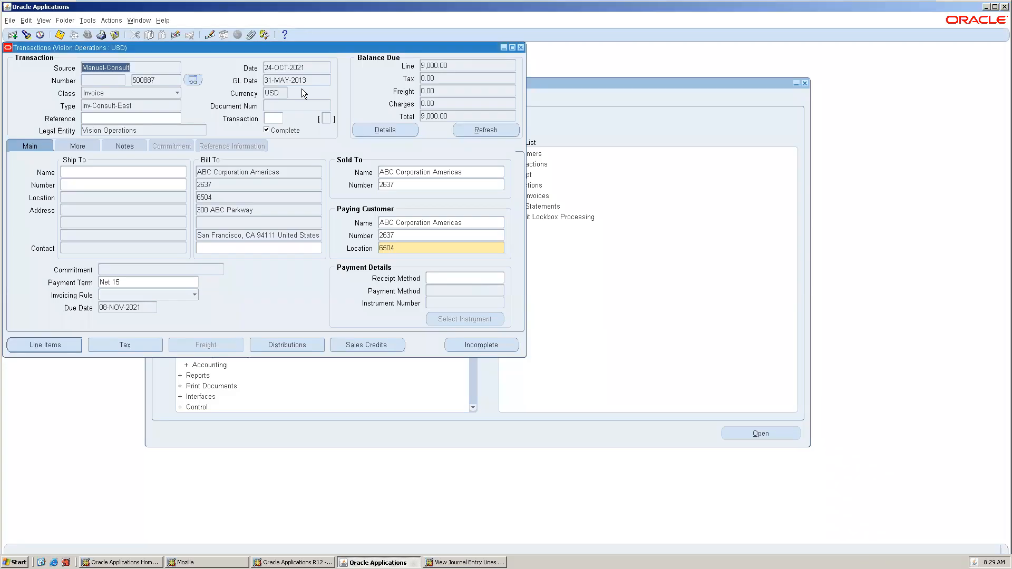
pyautogui.click(117, 24)
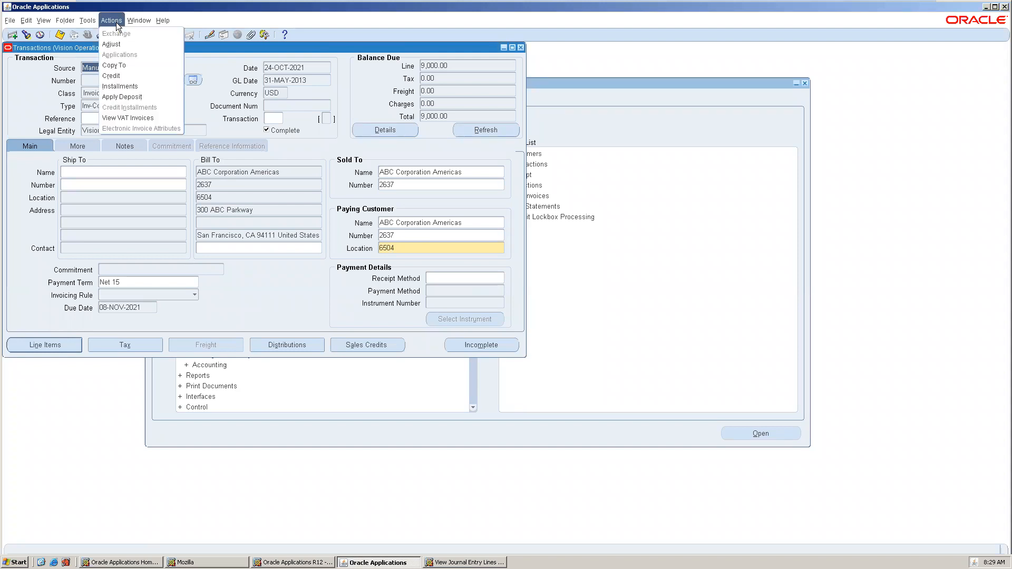
pyautogui.click(130, 67)
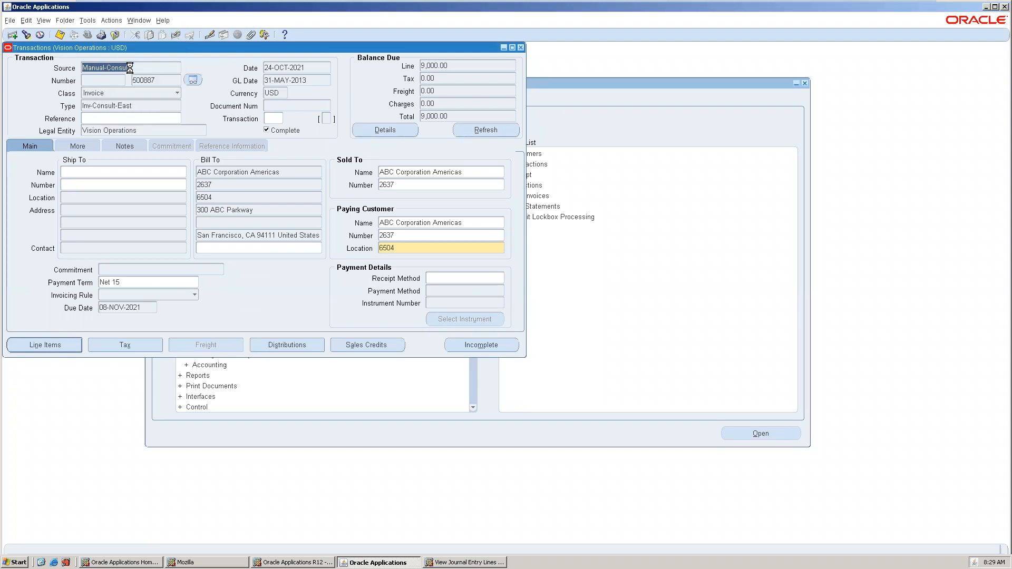
pyautogui.click(107, 286)
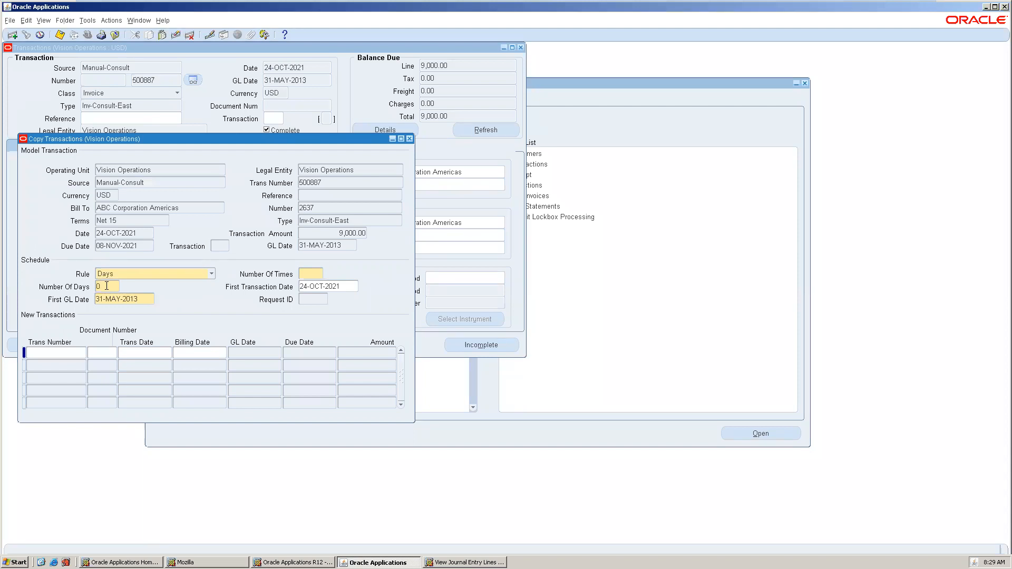
pyautogui.click(320, 270)
pyautogui.doubleClick(126, 301)
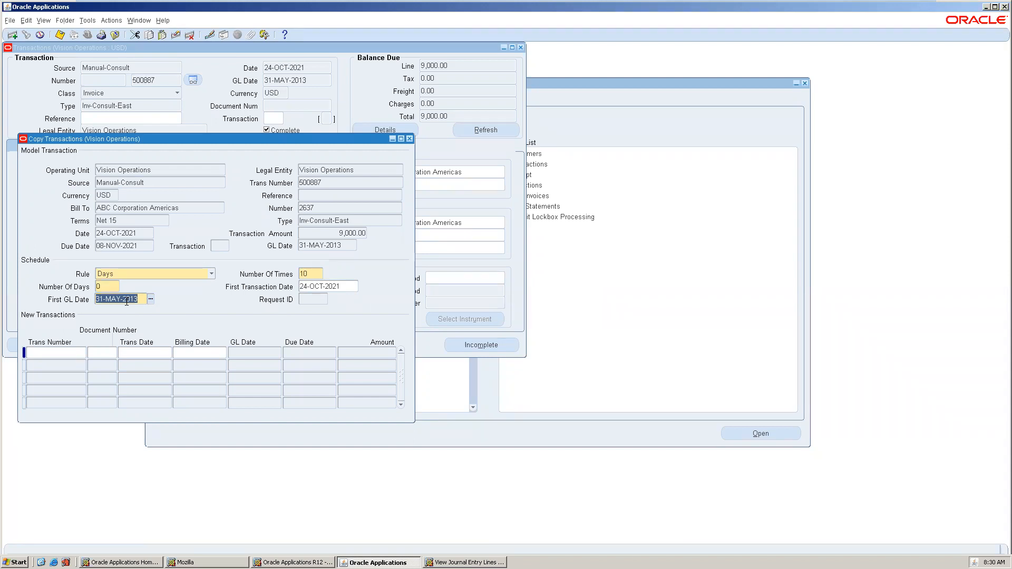
pyautogui.write('01-MAR-')
pyautogui.write('2013')
pyautogui.press('Tab')
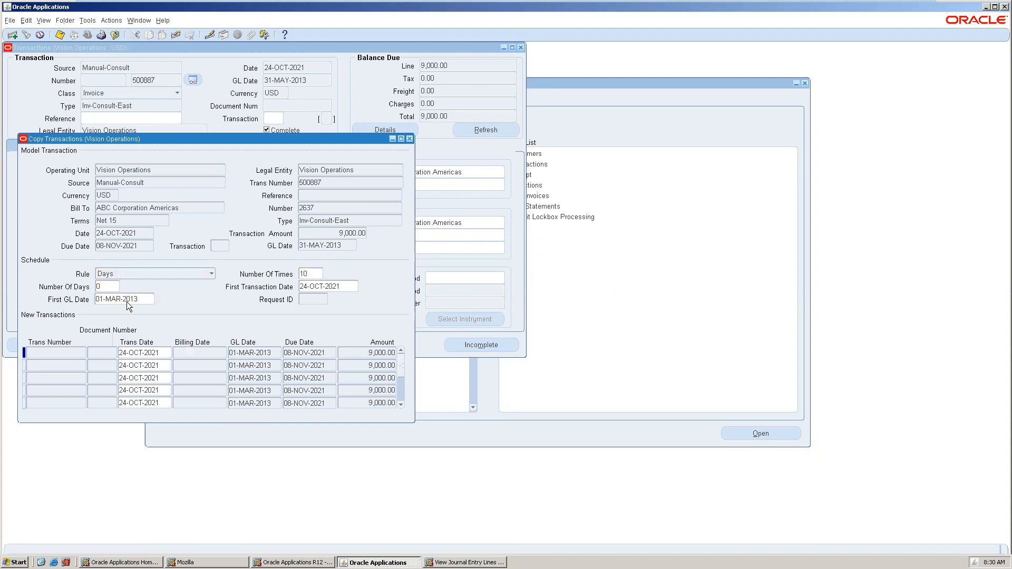
# Save the copies and copy the first new invoice number, 500888.
pyautogui.hotkey('ctrl', 's')
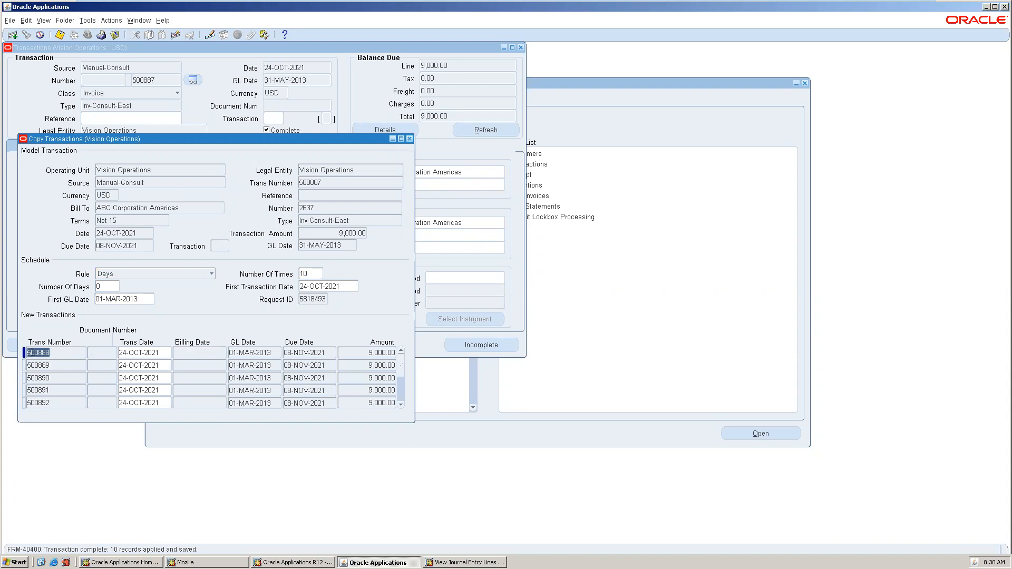
pyautogui.rightClick(30, 352)
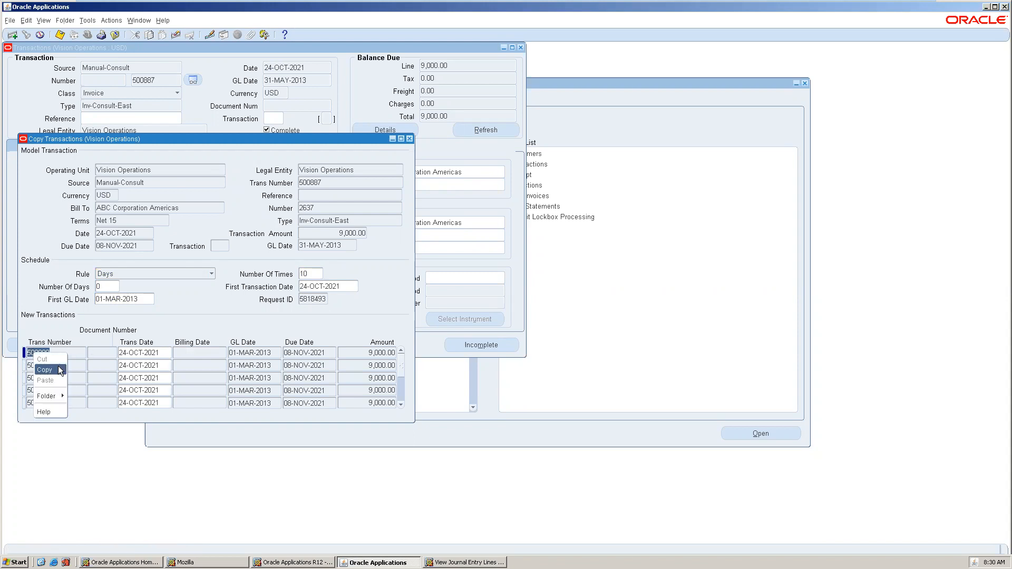
pyautogui.click(45, 369)
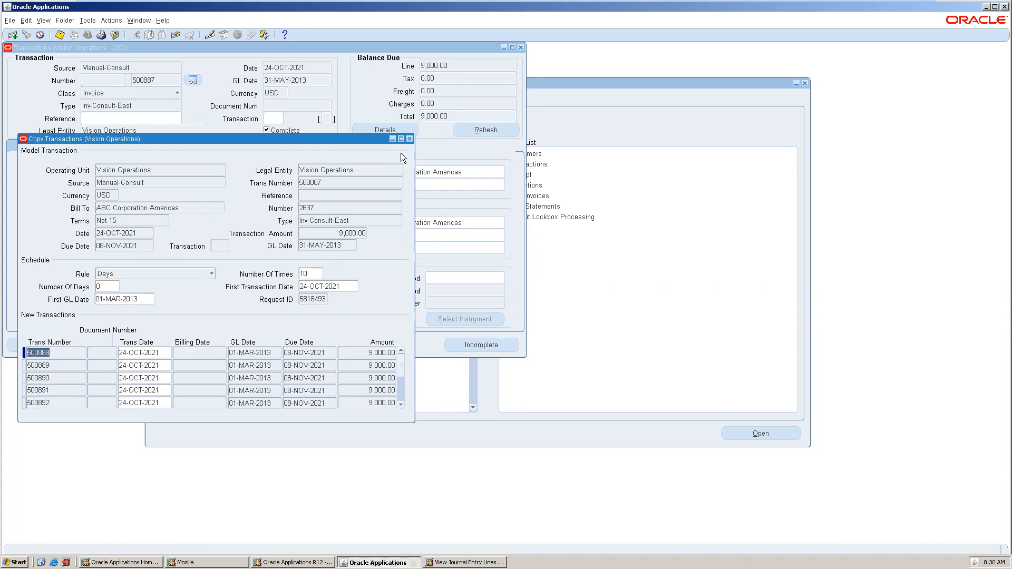
pyautogui.click(410, 139)
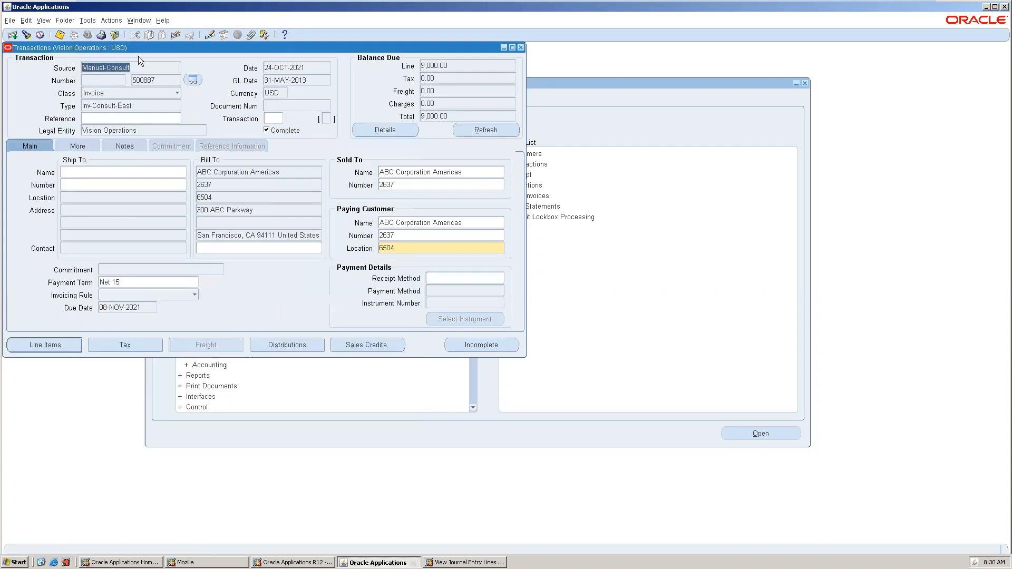
# Open the transaction search and paste 500888 as the transaction number.
pyautogui.click(26, 35)
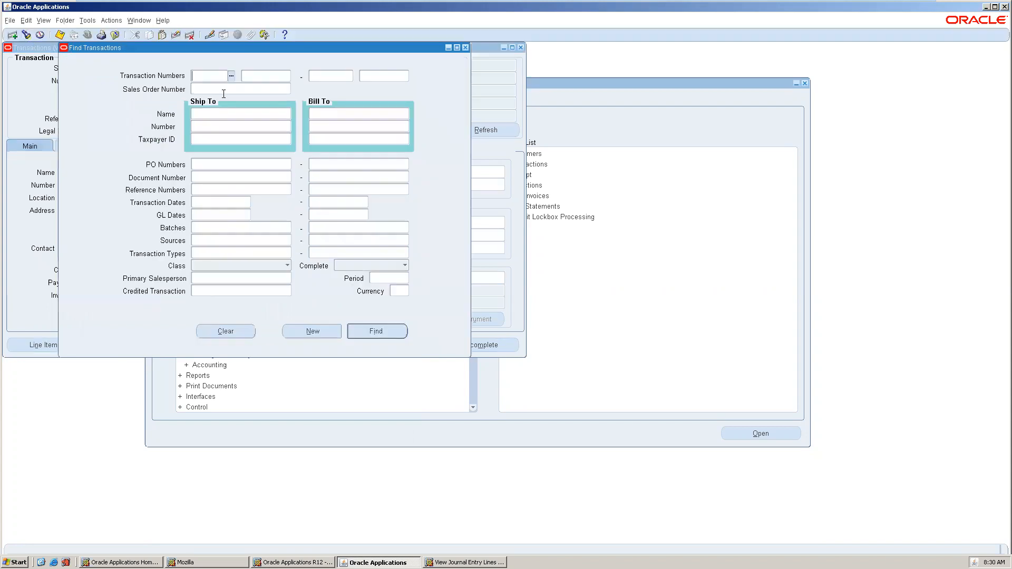
pyautogui.click(262, 80)
pyautogui.hotkey('ctrl', 'v')
pyautogui.press('Tab')
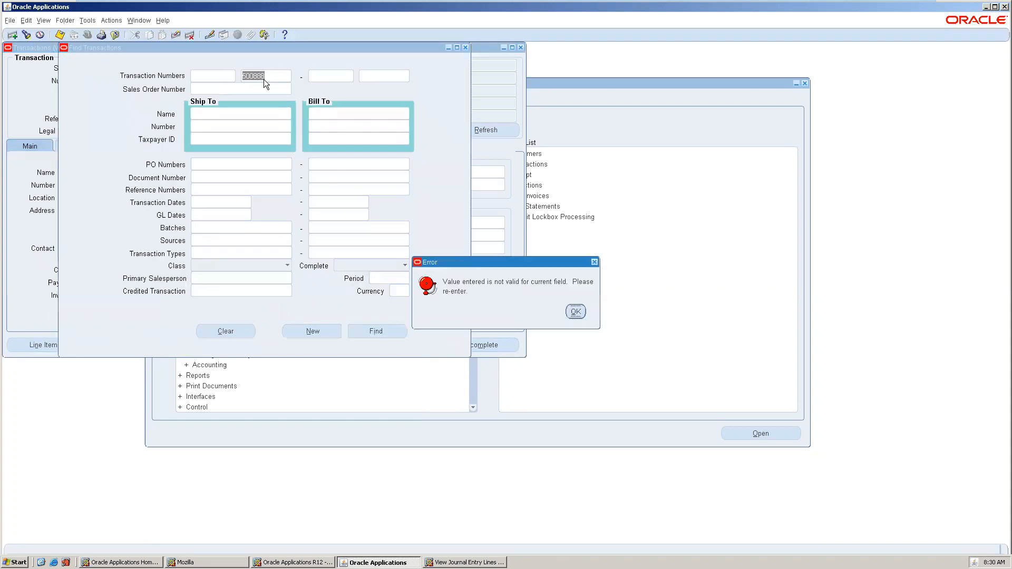
# Dismiss the repeated invalid-value errors on the transaction number field.
pyautogui.click(575, 312)
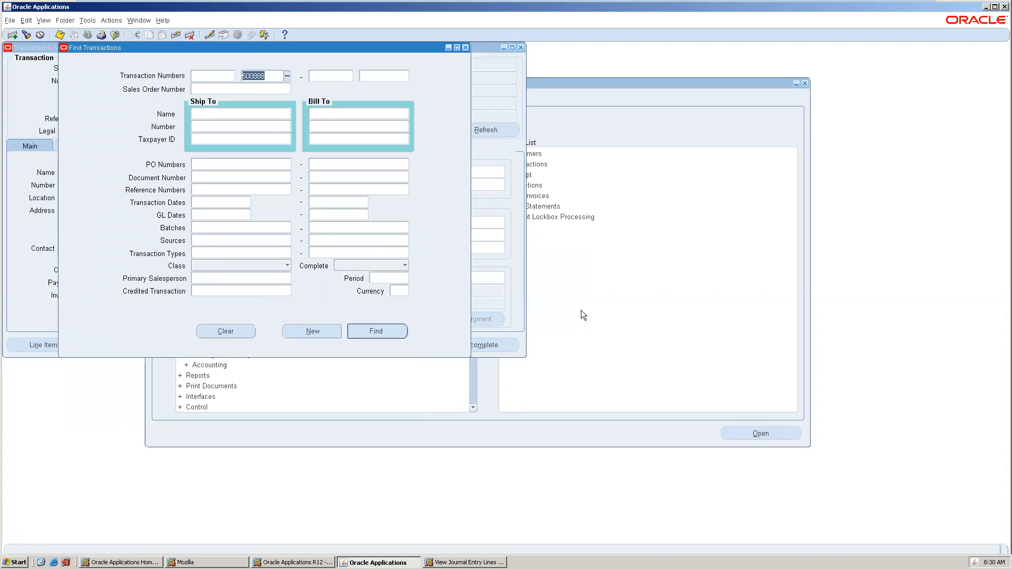
pyautogui.press('Tab')
pyautogui.click(576, 312)
pyautogui.press('Tab')
pyautogui.click(576, 311)
pyautogui.press('Tab')
pyautogui.click(575, 311)
pyautogui.press('Tab')
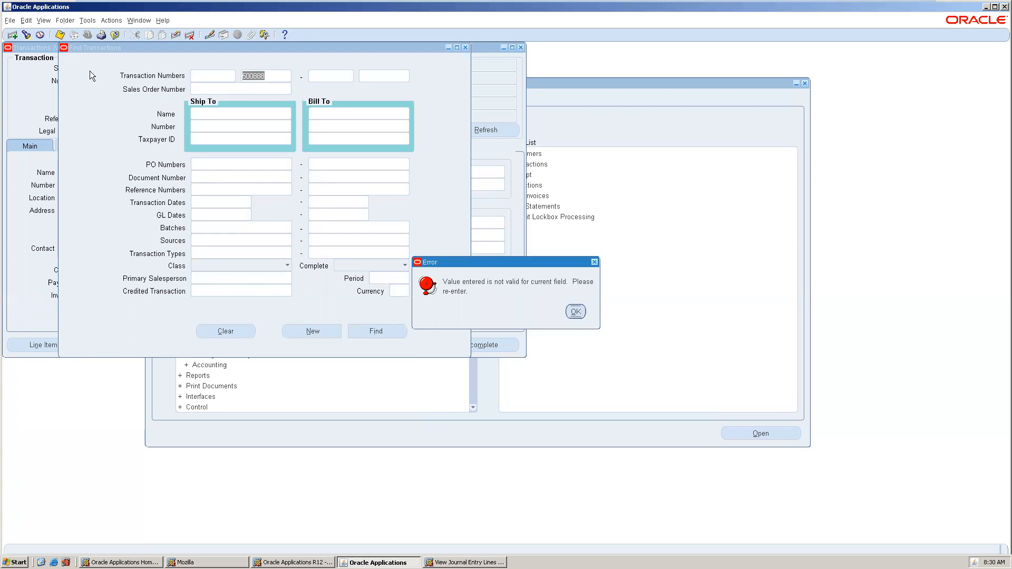
pyautogui.click(583, 313)
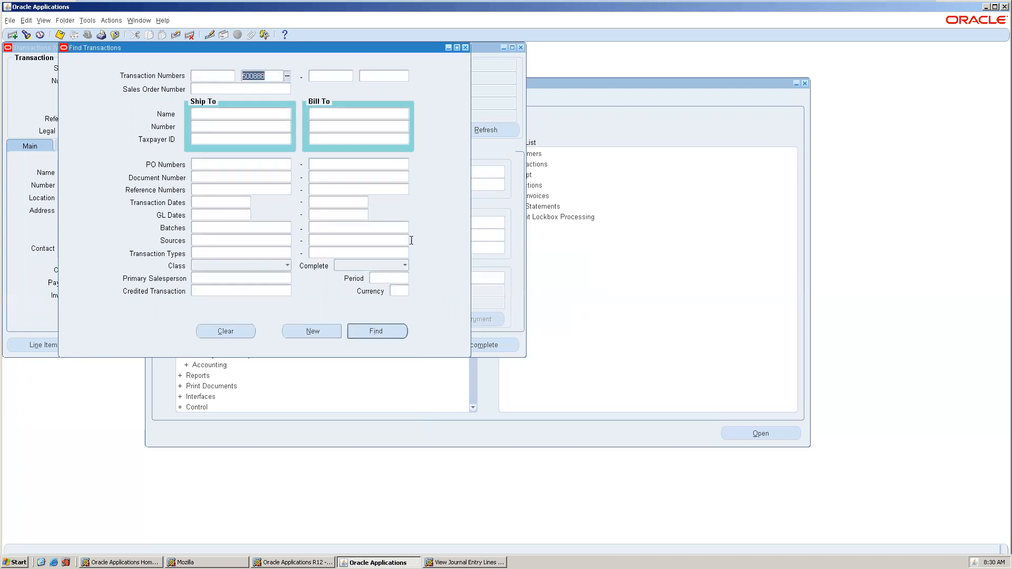
pyautogui.click(45, 24)
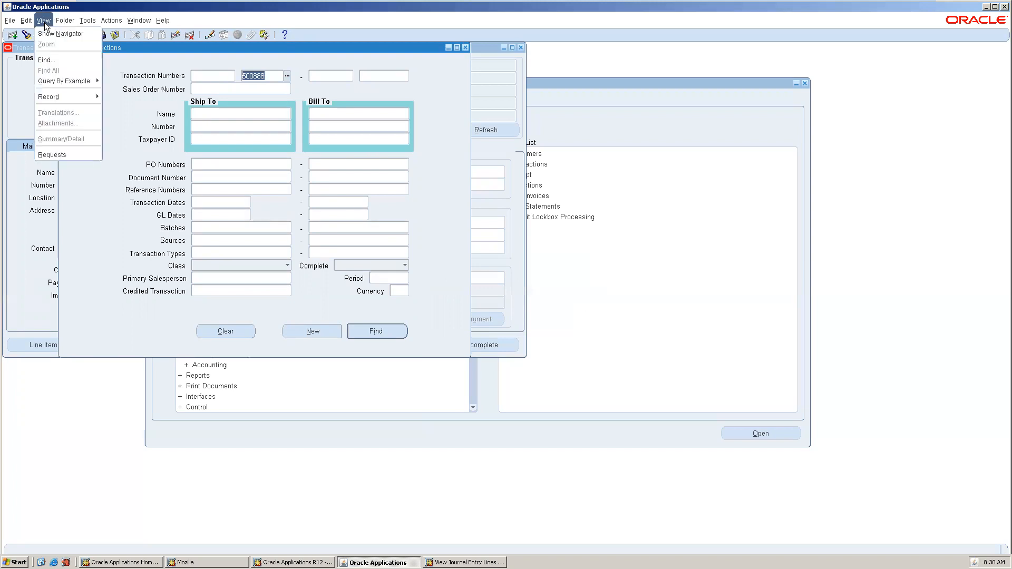
# List submitted requests and refresh until Recurring Invoice Program request 5818493 completes with Warning.
pyautogui.click(61, 156)
pyautogui.click(308, 271)
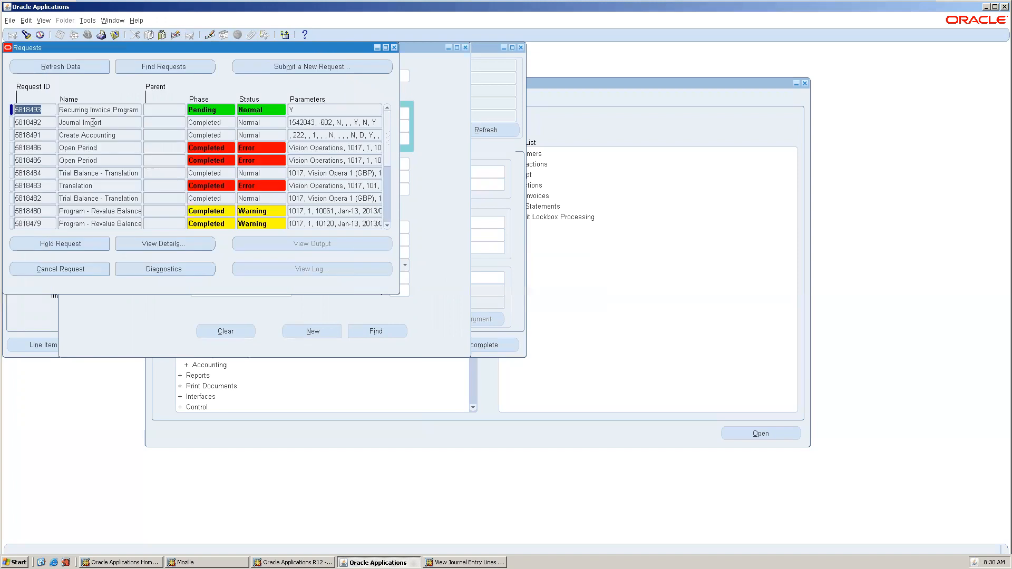
pyautogui.click(74, 67)
pyautogui.click(73, 68)
pyautogui.click(73, 68)
pyautogui.click(74, 68)
pyautogui.click(73, 67)
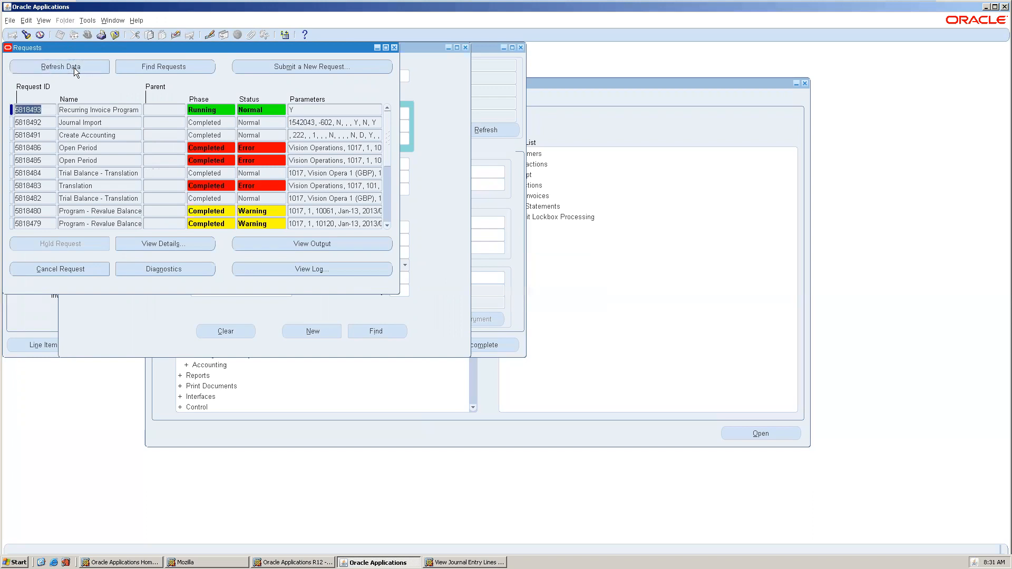
pyautogui.click(73, 68)
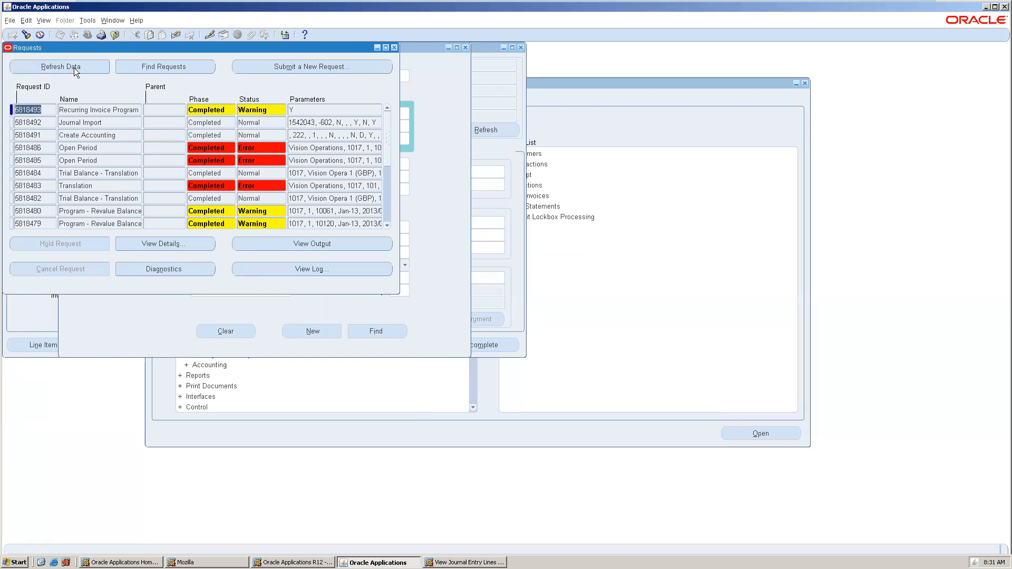
# Search for invoice 500888 in the transaction search.
pyautogui.click(394, 47)
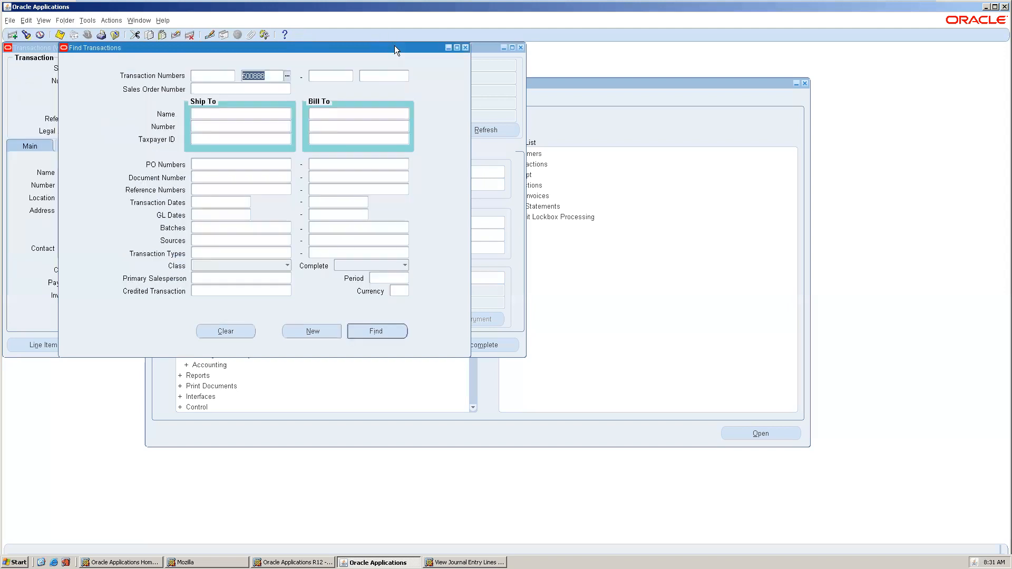
pyautogui.press('Tab')
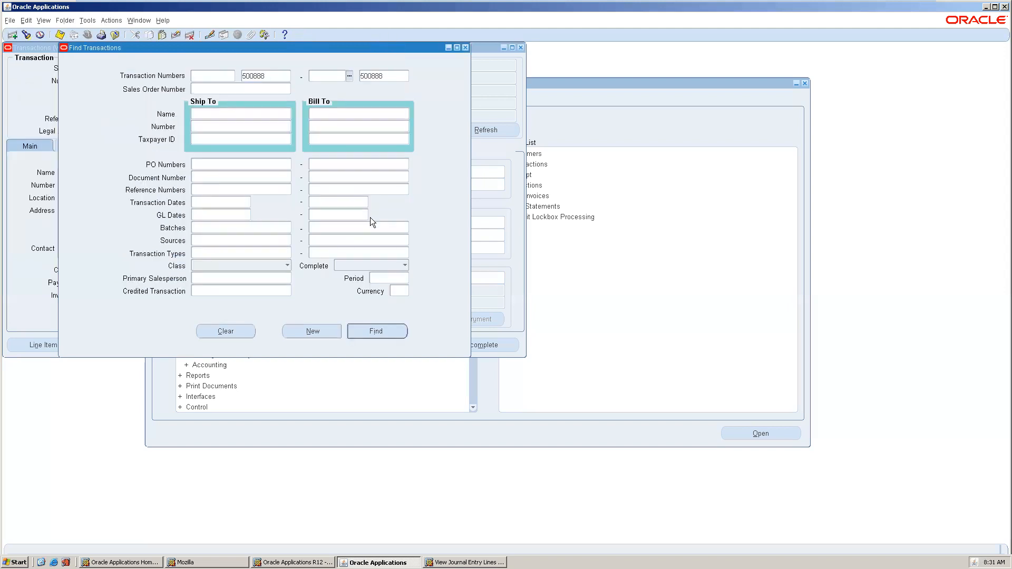
pyautogui.click(374, 333)
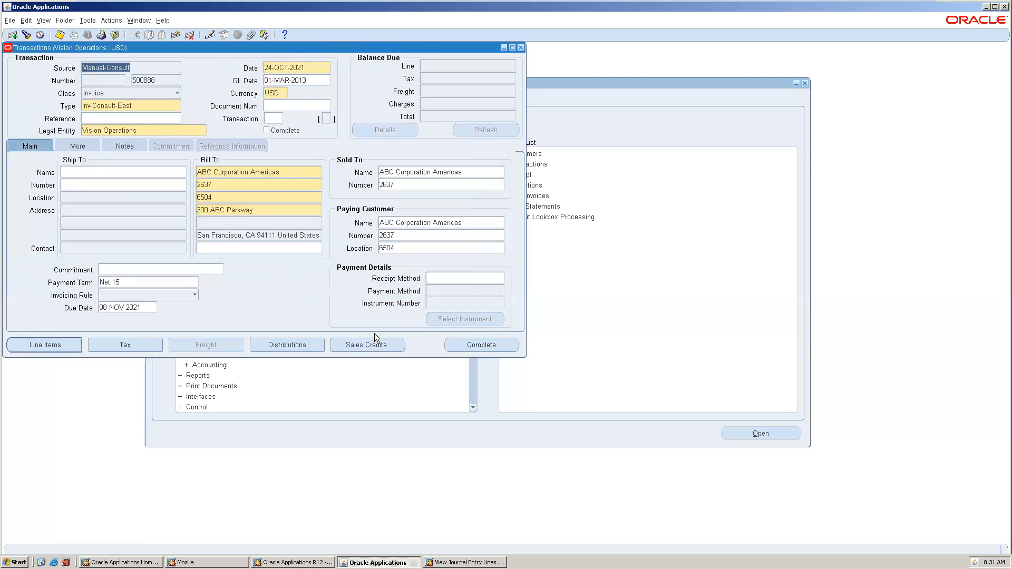
pyautogui.moveTo(375, 47); pyautogui.dragTo(539, 61)
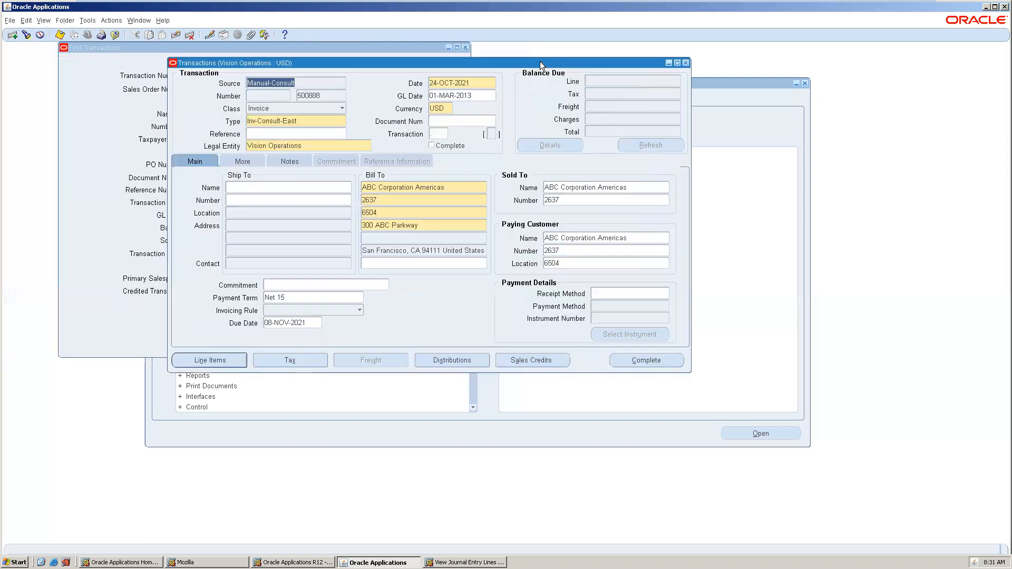
# Save invoice 500888's line items and complete it with a 9,000.00 balance due.
pyautogui.click(228, 363)
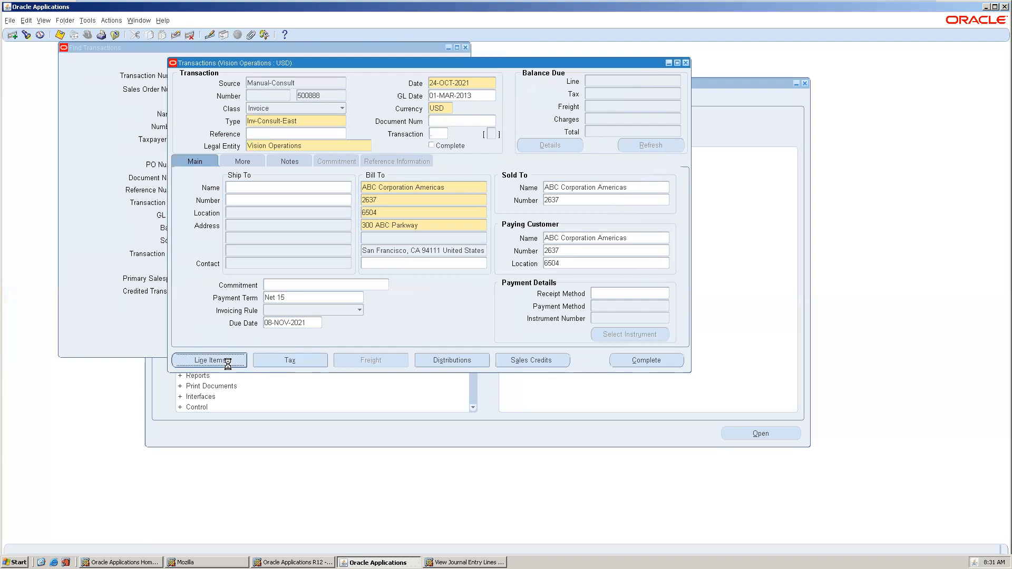
pyautogui.hotkey('ctrl', 's')
pyautogui.click(701, 79)
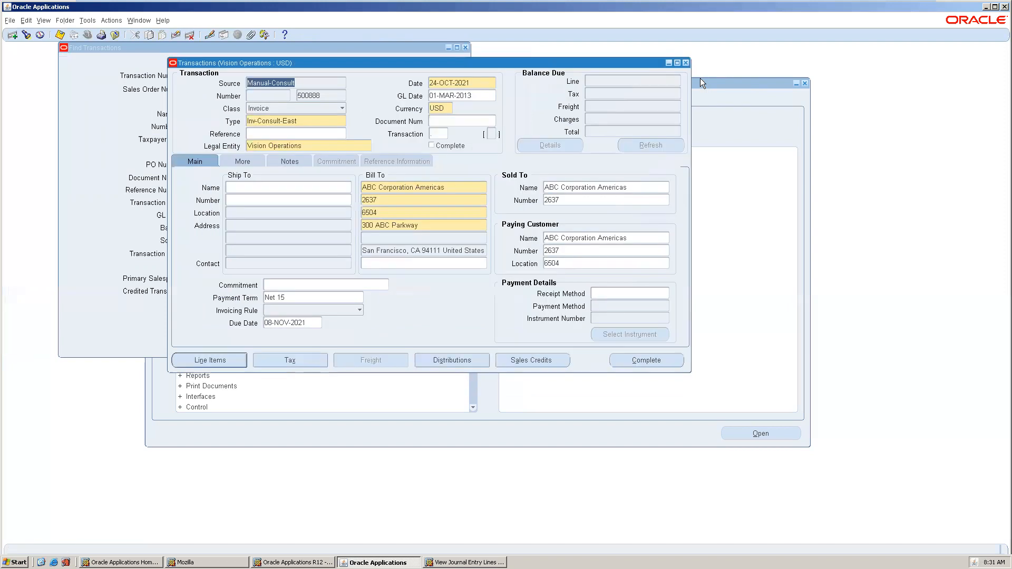
pyautogui.click(638, 361)
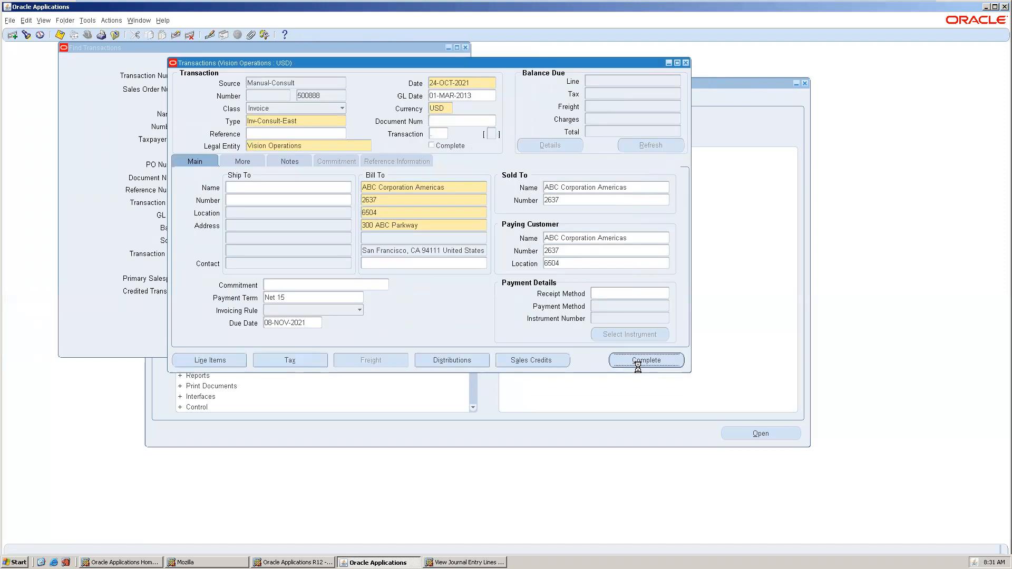
# Run Create Final Accounting Post to GL on invoice 500888, then view its accounting lines.
pyautogui.click(91, 21)
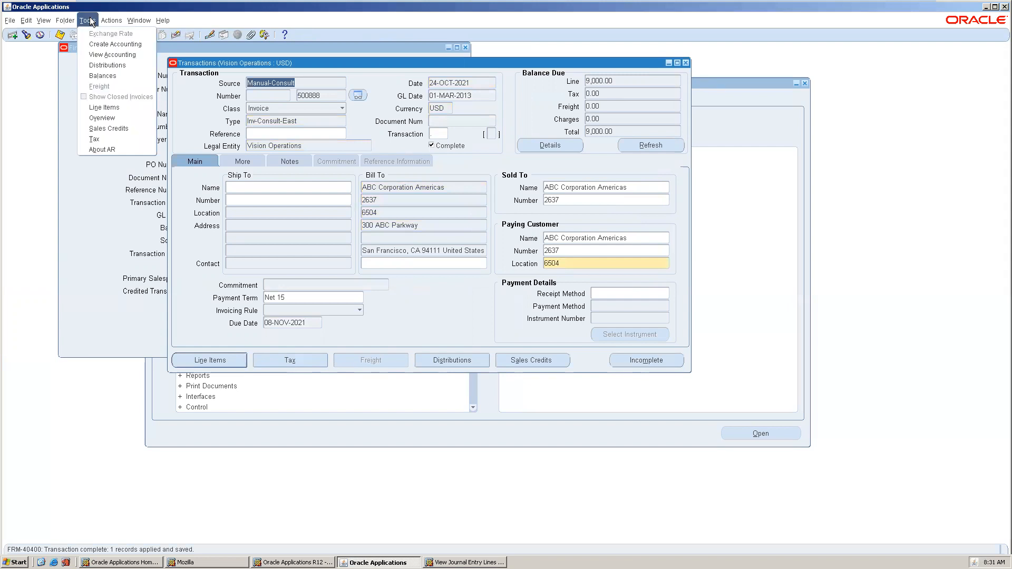
pyautogui.click(107, 42)
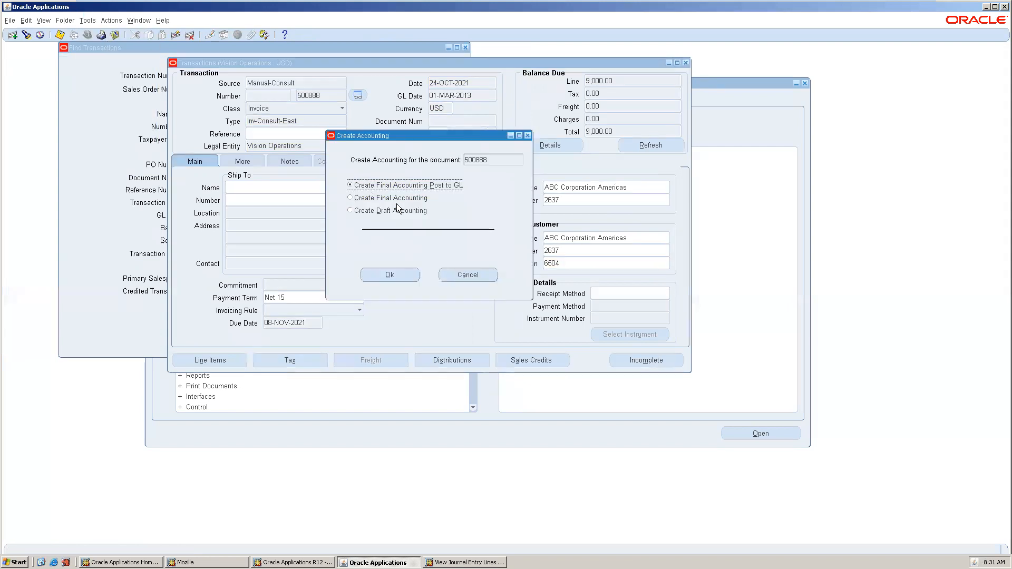
pyautogui.click(396, 274)
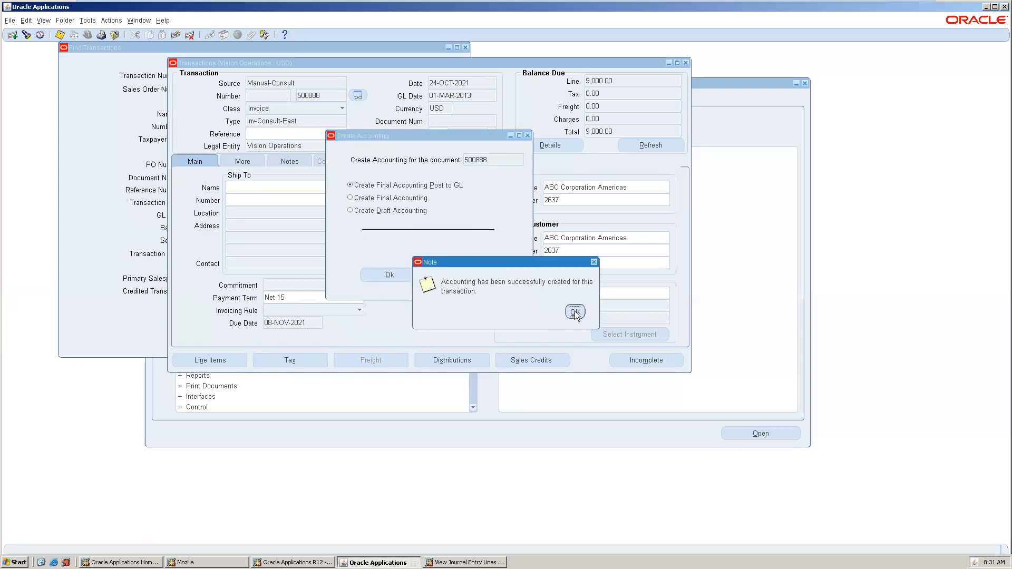
pyautogui.click(574, 311)
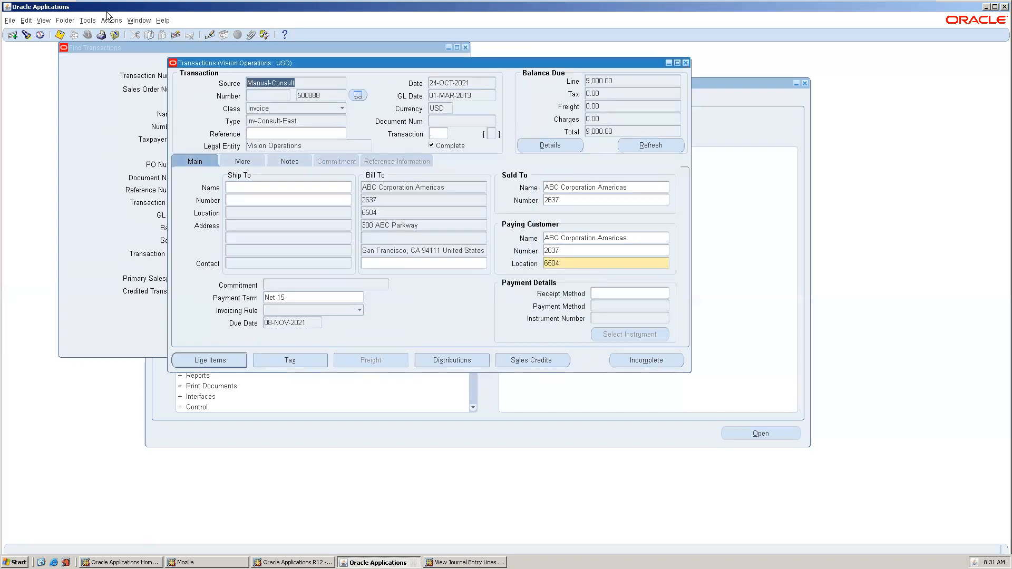
pyautogui.click(88, 21)
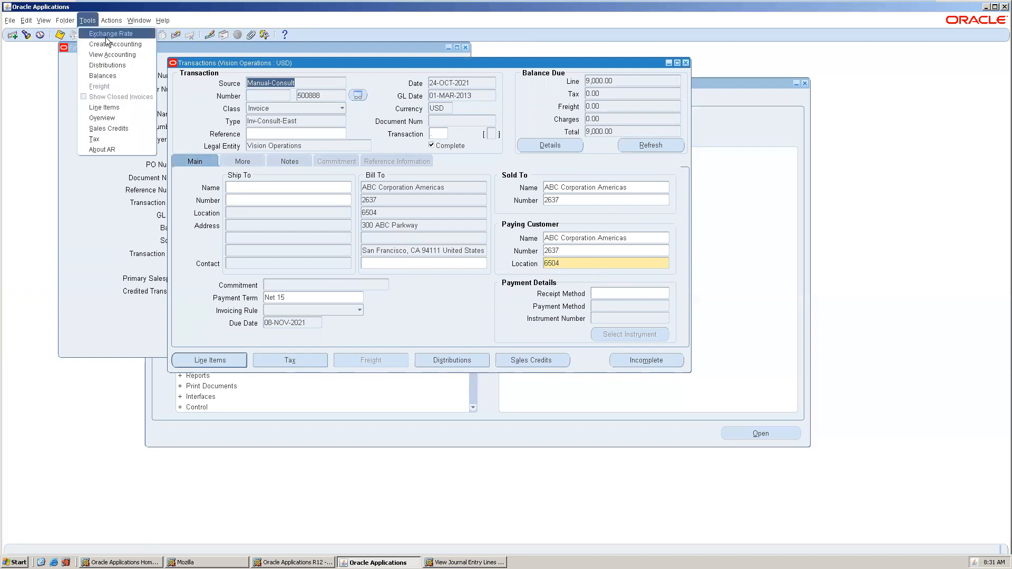
pyautogui.click(109, 57)
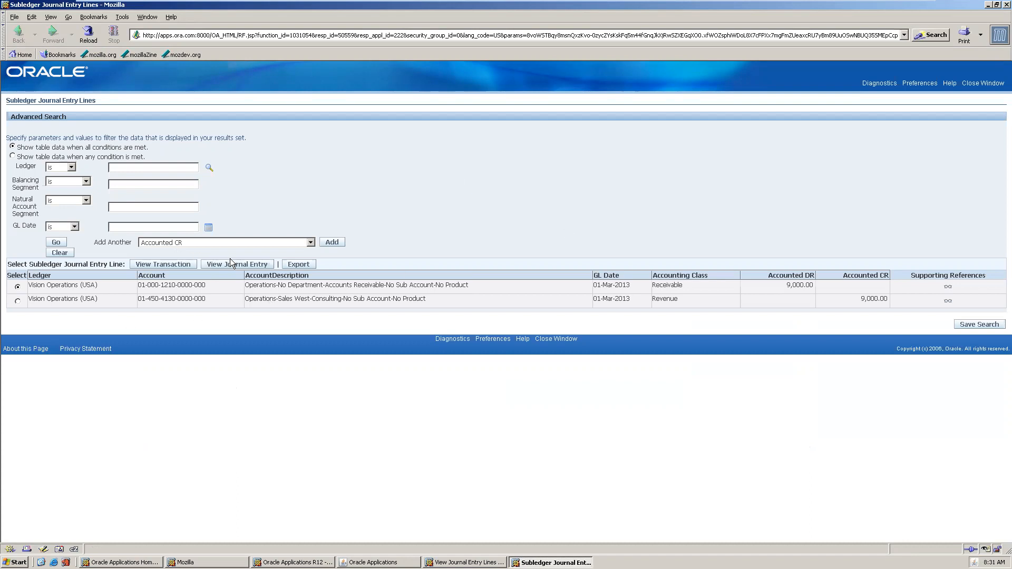
# Inspect invoice 500888's journal entry Receivable and Revenue lines of 9,000.00, then close the page.
pyautogui.click(245, 265)
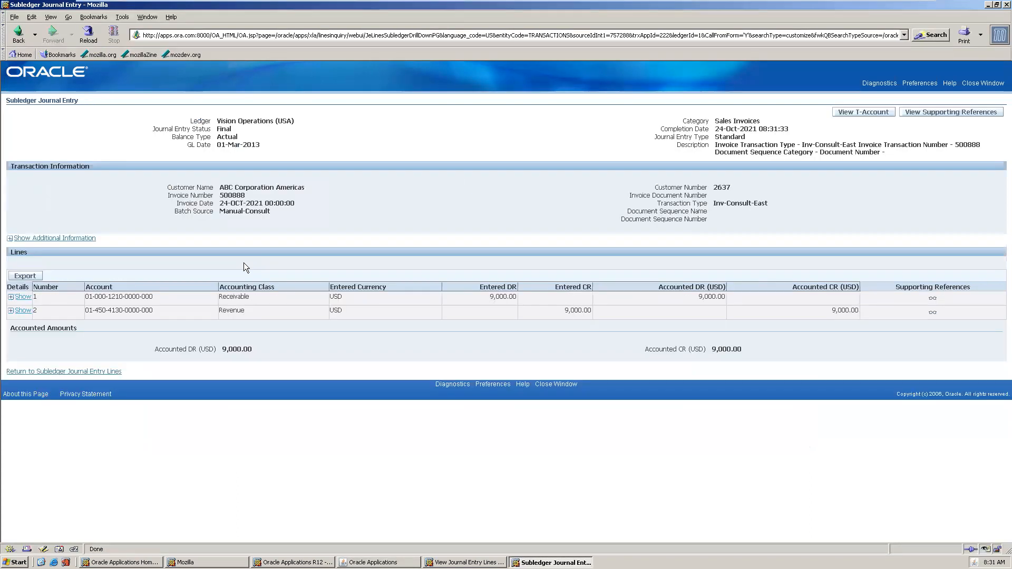
pyautogui.click(29, 297)
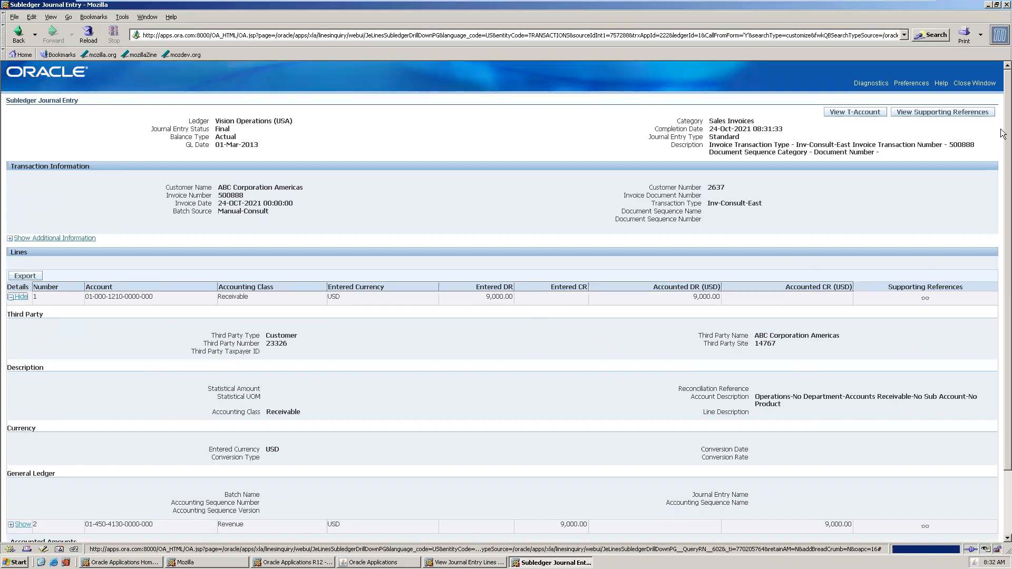
pyautogui.moveTo(1003, 197); pyautogui.dragTo(1003, 302)
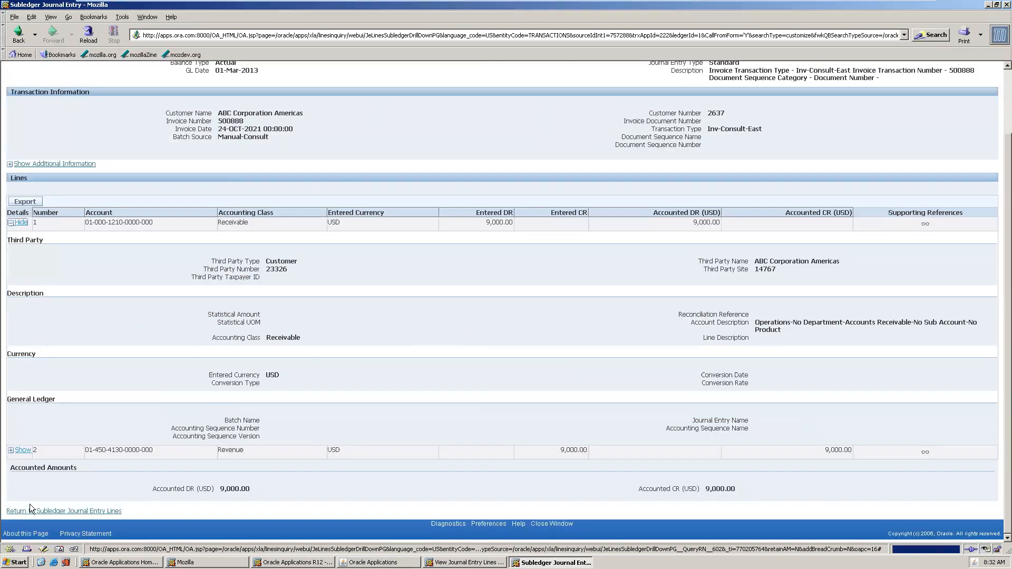
pyautogui.click(26, 452)
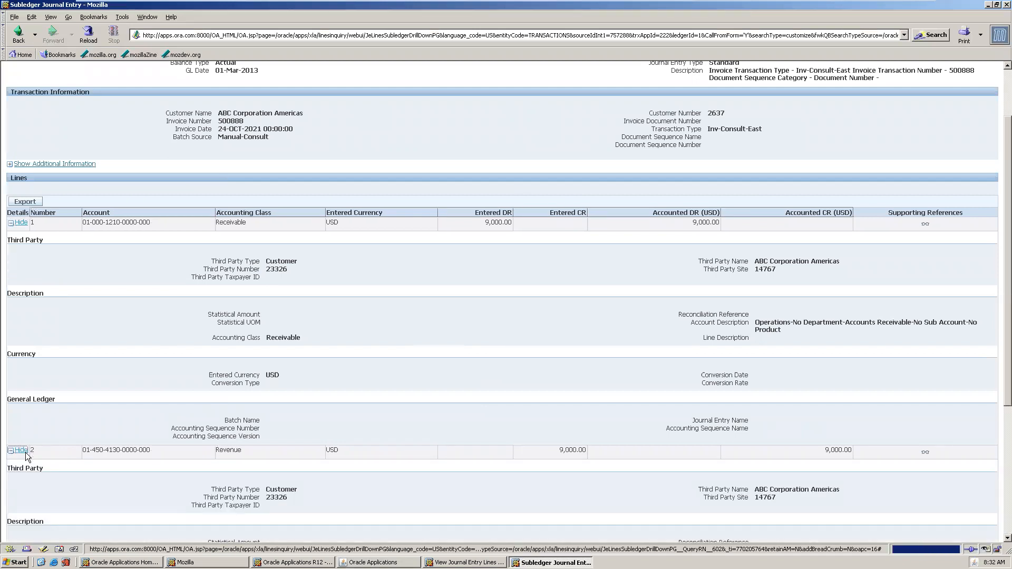
pyautogui.click(1002, 93)
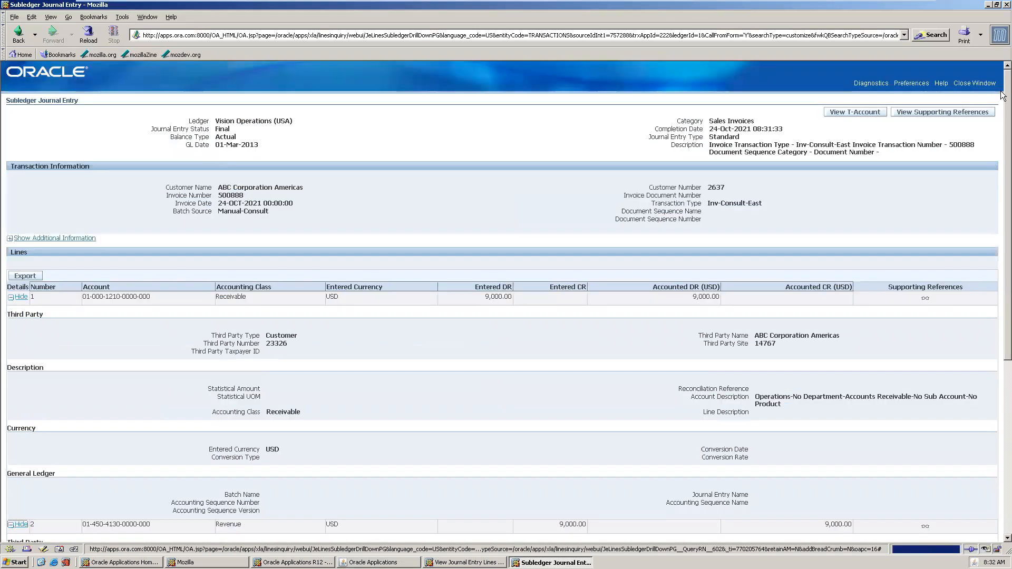
pyautogui.click(967, 85)
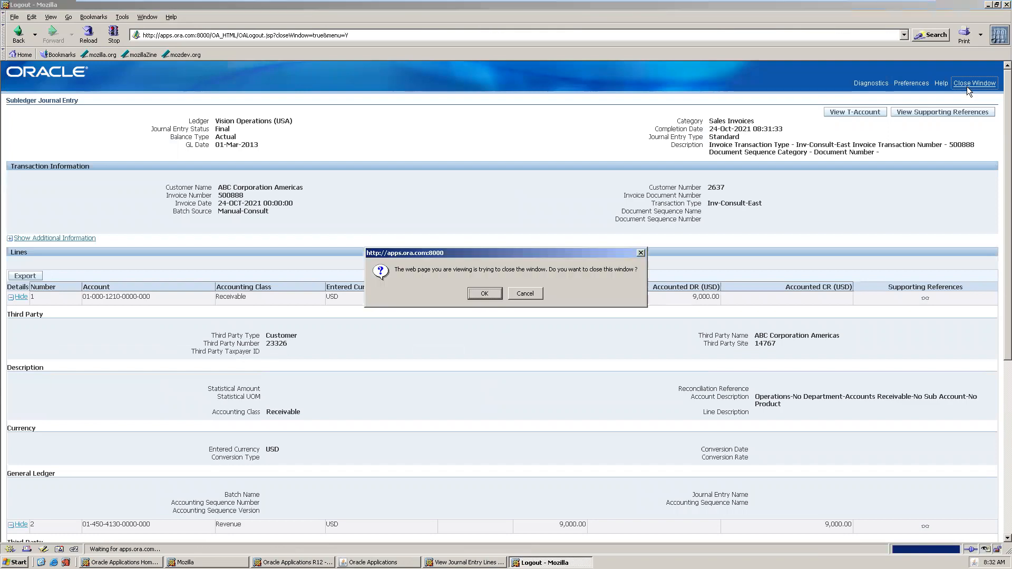
pyautogui.click(484, 293)
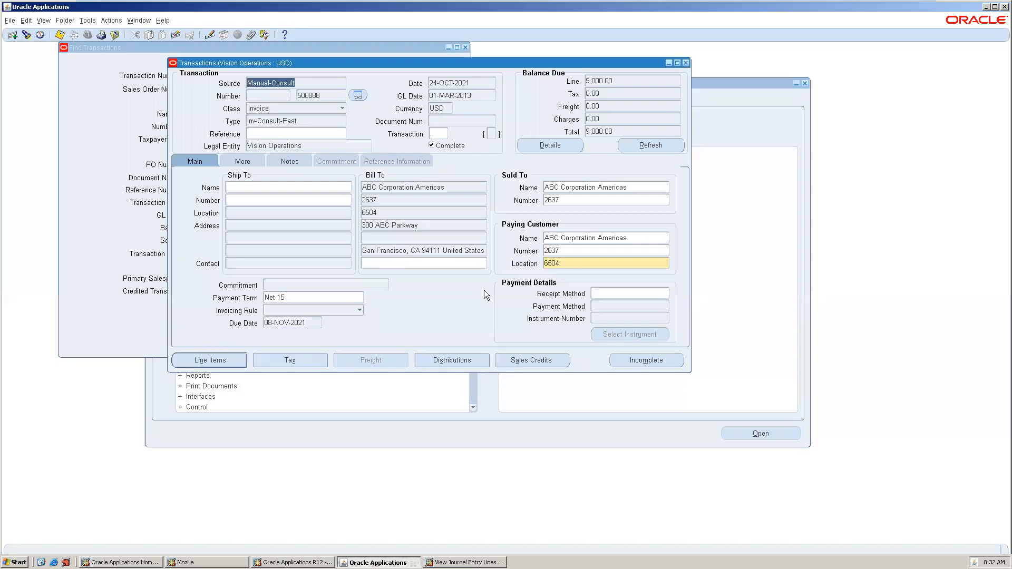
pyautogui.click(43, 21)
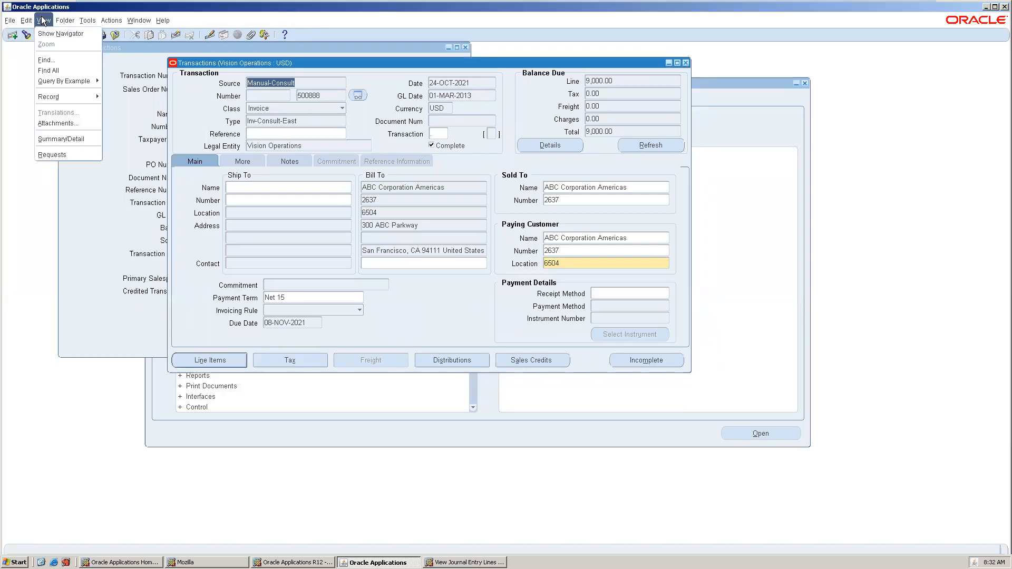
# Start a new single request for the Transfer Journal Entries to GL program.
pyautogui.click(74, 157)
pyautogui.click(182, 275)
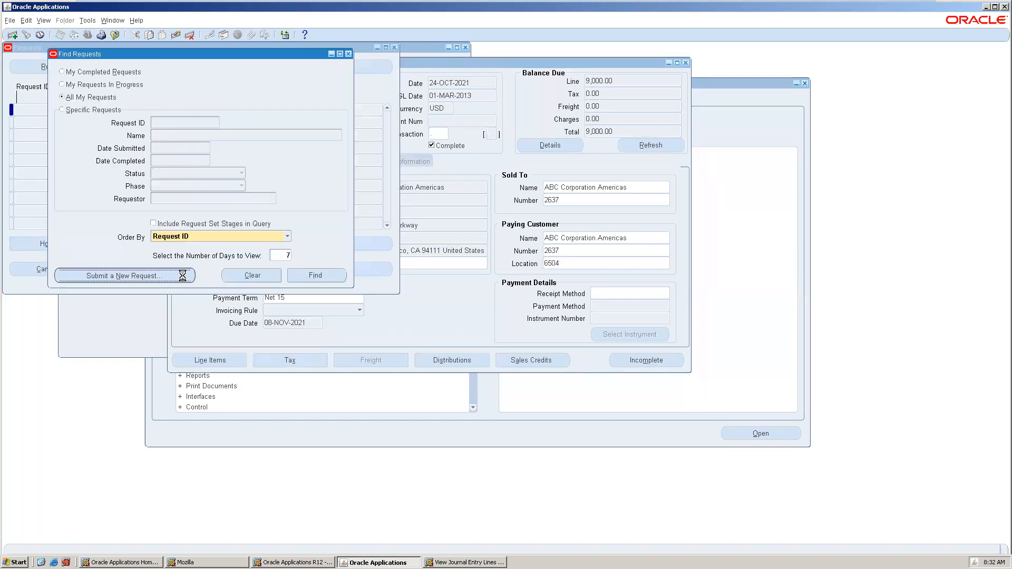
pyautogui.click(200, 225)
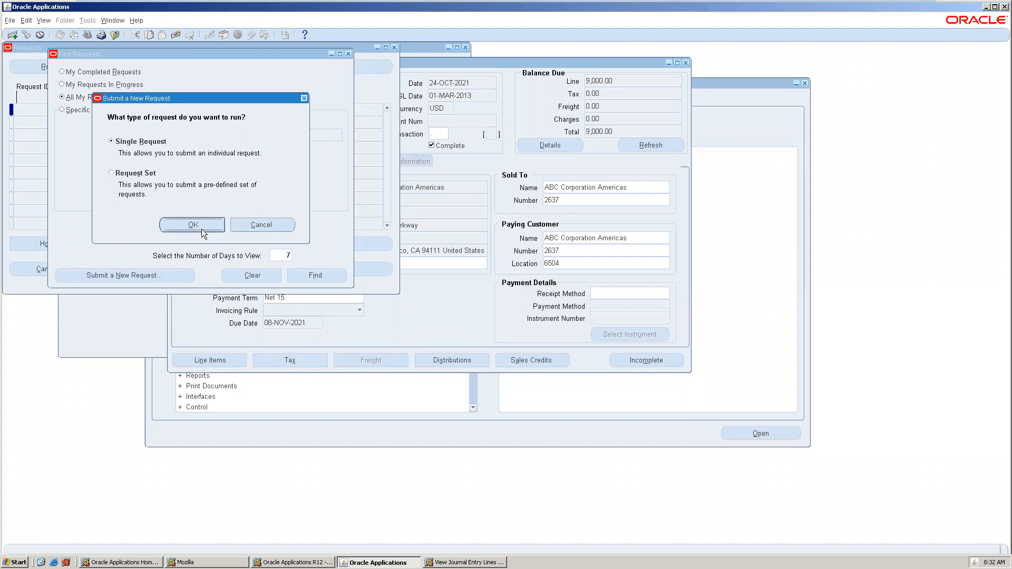
pyautogui.write('%gl')
pyautogui.press('Tab')
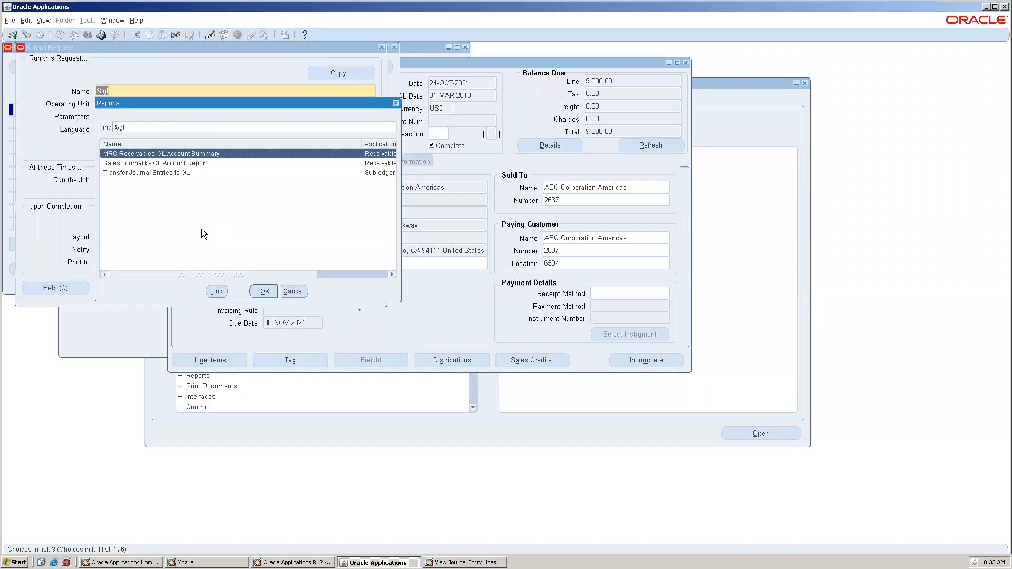
pyautogui.doubleClick(178, 173)
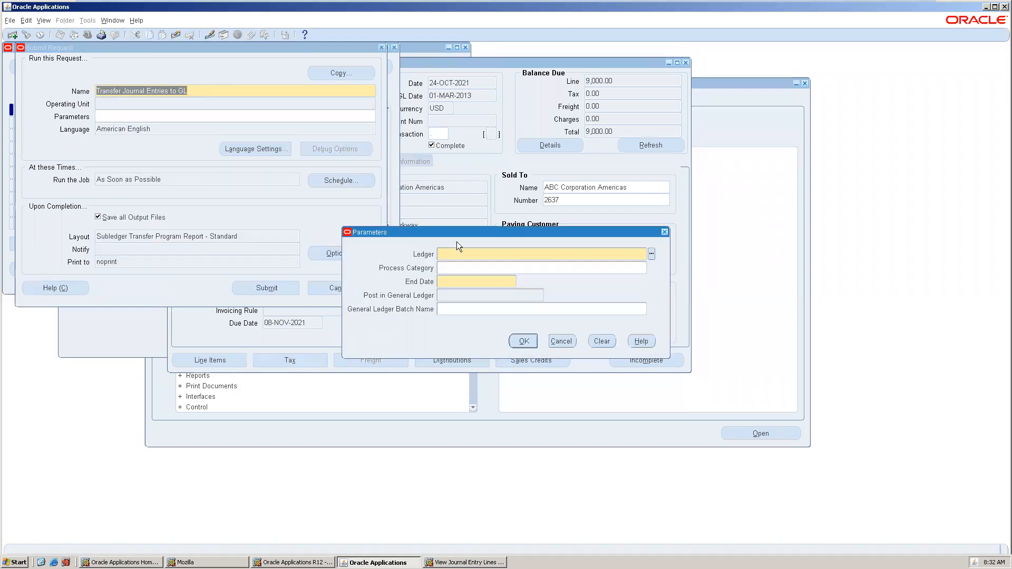
# Set the ledger parameter to Vision Operations (USA).
pyautogui.hotkey('ctrl', 'l')
pyautogui.write('o')
pyautogui.hotkey('shift', 'Tab')
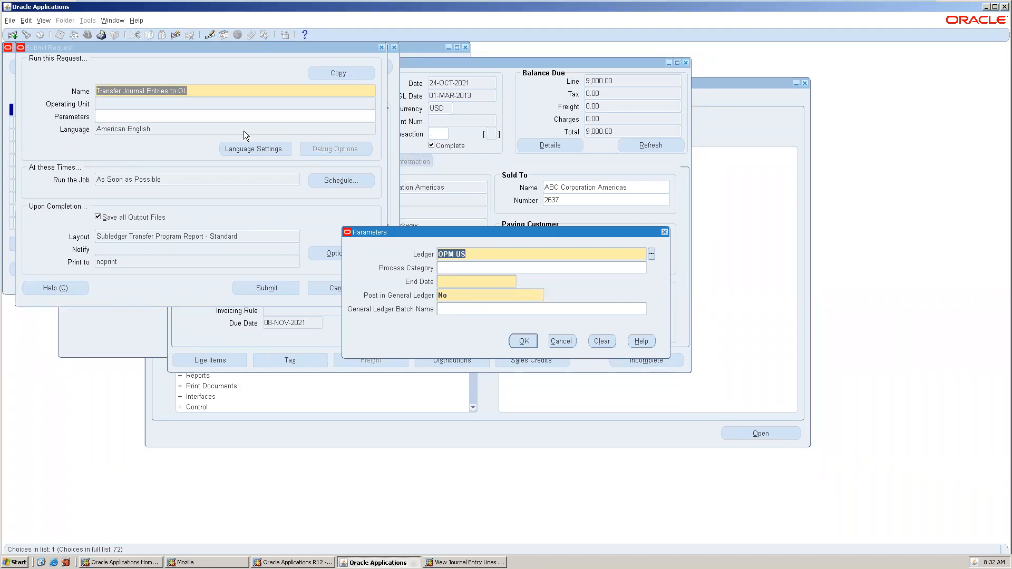
pyautogui.write('%op')
pyautogui.press('Tab')
pyautogui.doubleClick(197, 249)
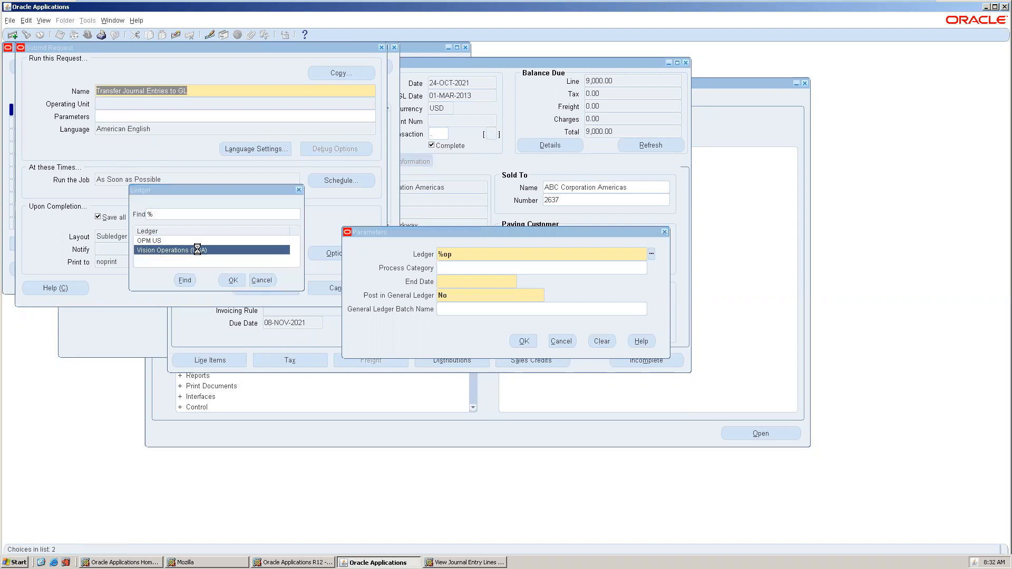
# Set end date 31-MAY-2013, posting Yes, batch name 'SR AR testr', and submit the request.
pyautogui.click(460, 285)
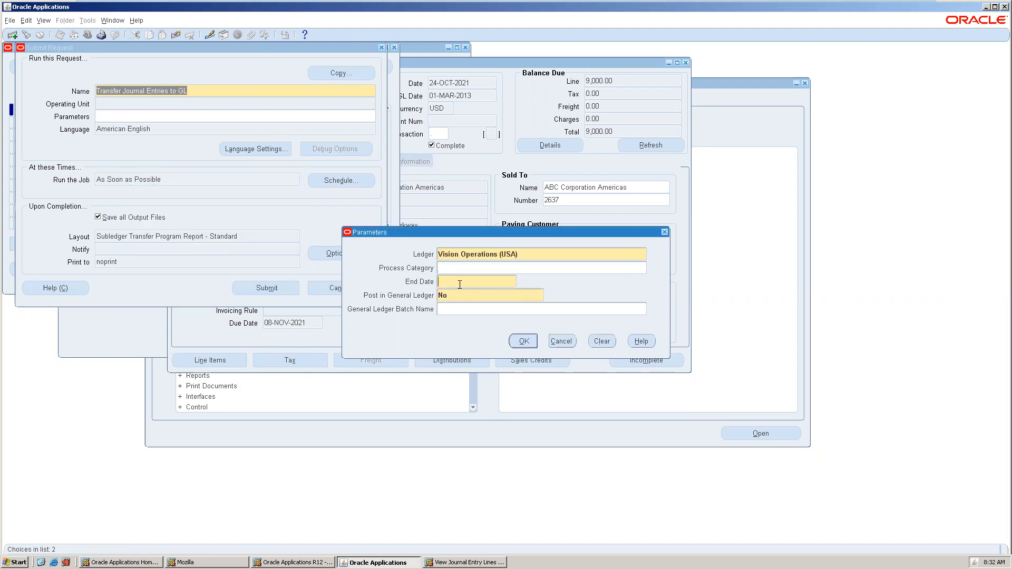
pyautogui.write('31052013')
pyautogui.press('Tab')
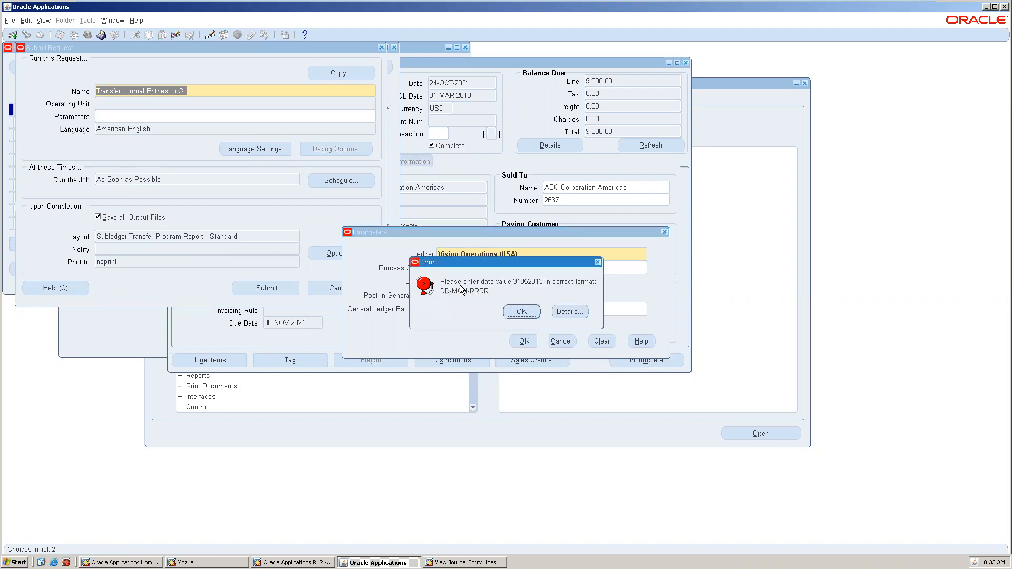
pyautogui.click(529, 311)
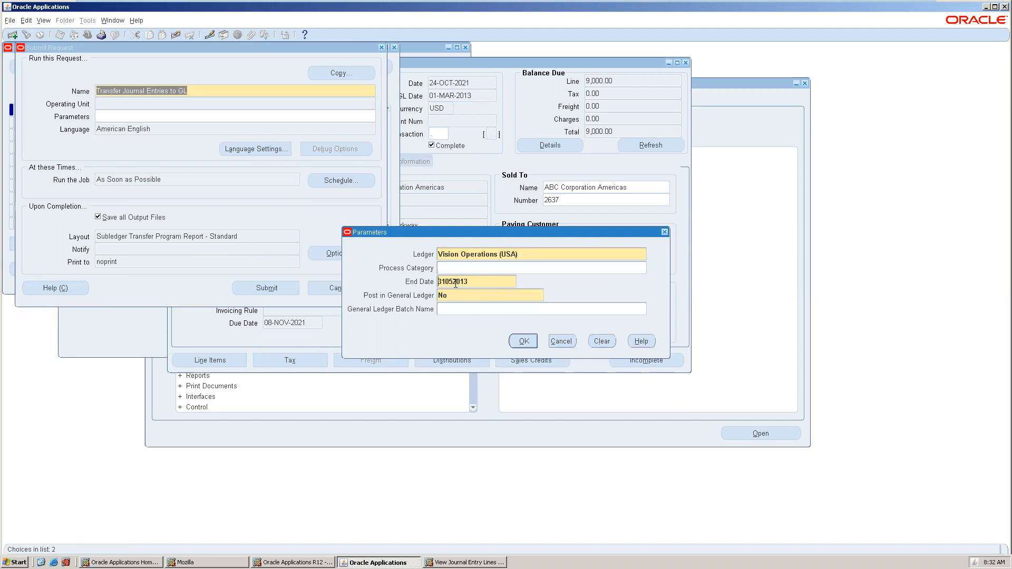
pyautogui.press('BackSpace')
pyautogui.press('BackSpace')
pyautogui.write('may')
pyautogui.press('Tab')
pyautogui.press('Tab')
pyautogui.write('SR AR testr')
pyautogui.click(527, 345)
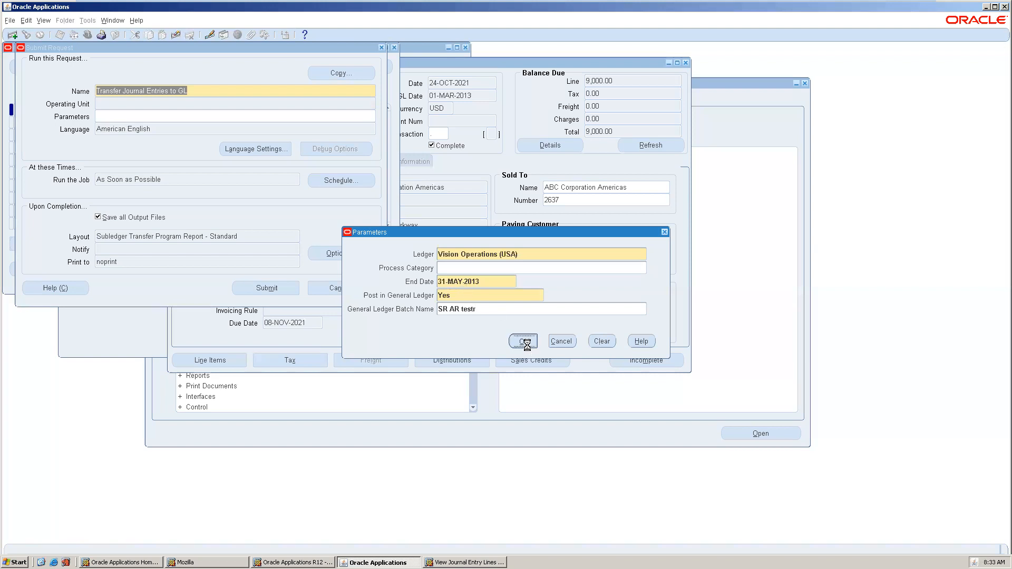
pyautogui.click(262, 289)
pyautogui.click(535, 321)
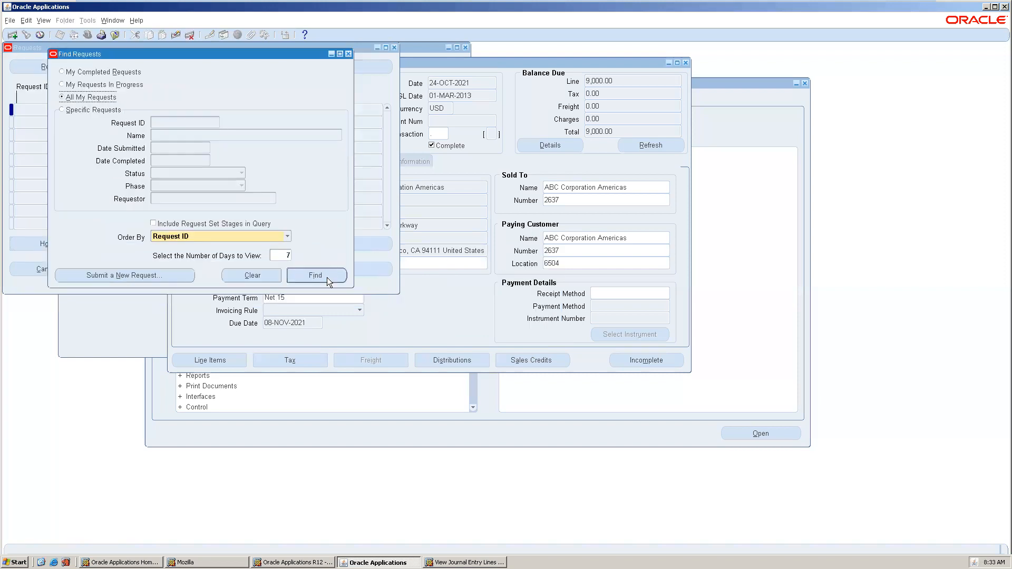
# Refresh recent requests until Journal Import request 5818498 shows Completed, Normal, then select it.
pyautogui.click(326, 278)
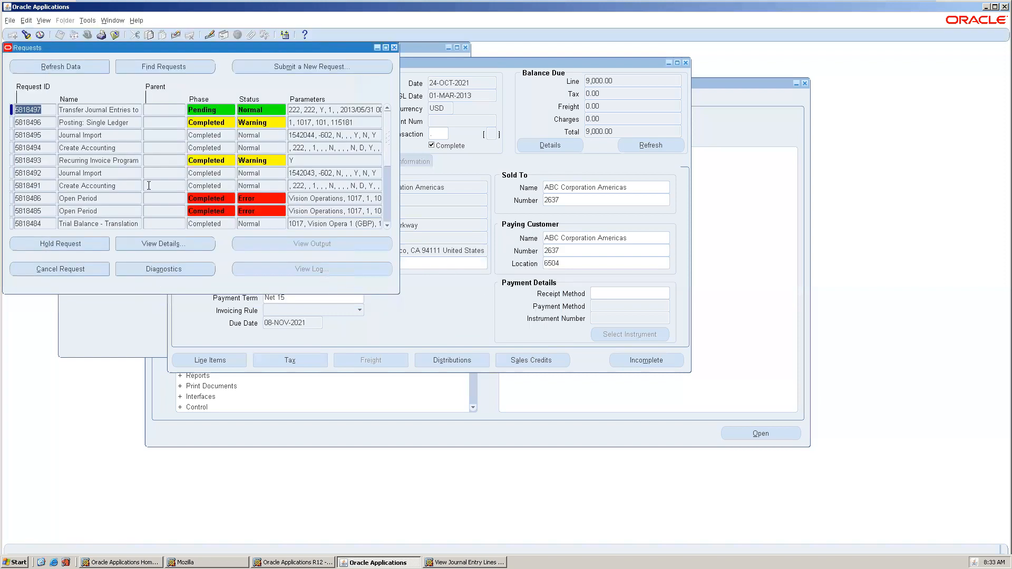
pyautogui.click(48, 67)
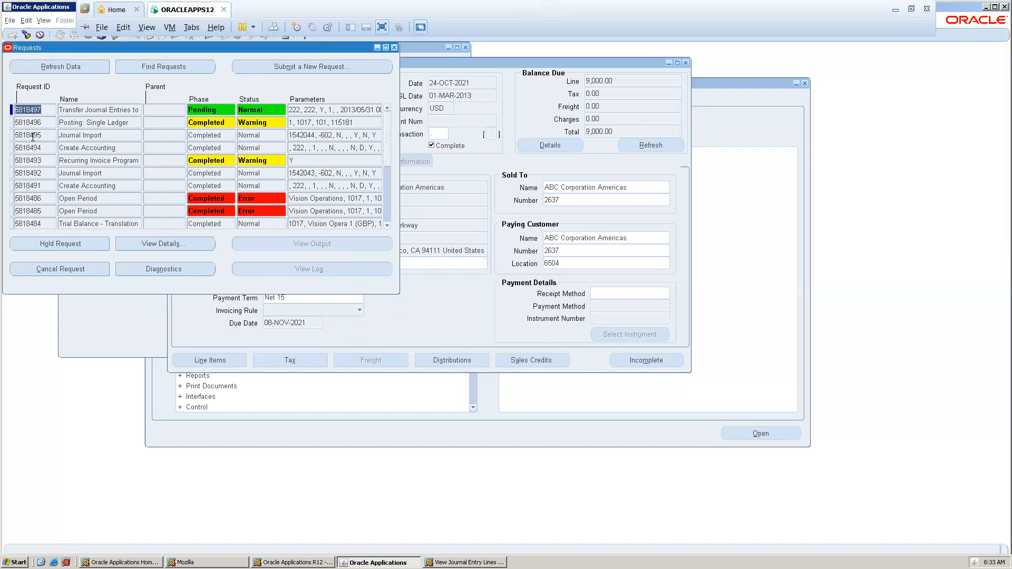
pyautogui.click(47, 69)
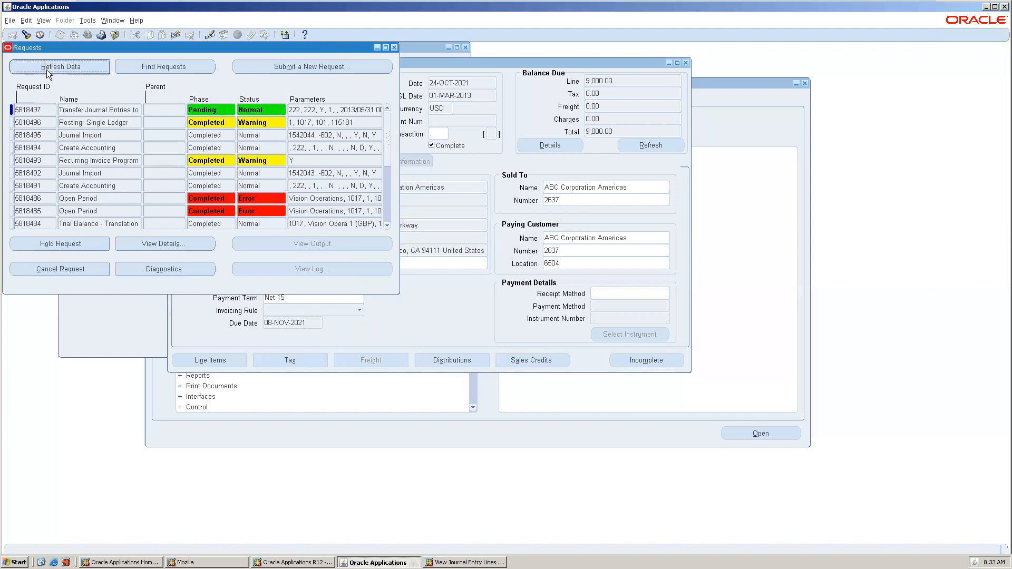
pyautogui.click(46, 69)
pyautogui.click(46, 69)
pyautogui.click(41, 67)
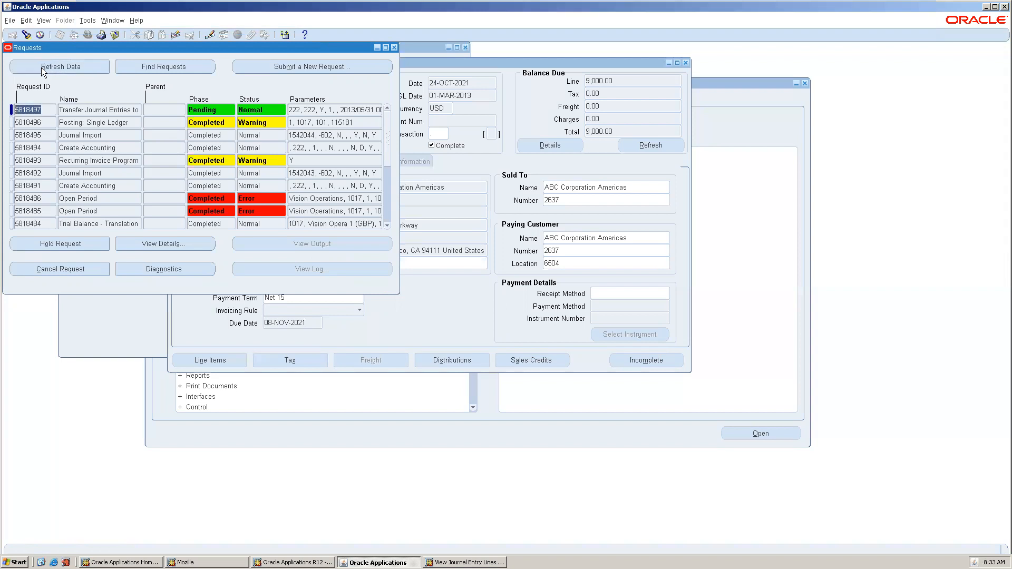
pyautogui.click(41, 67)
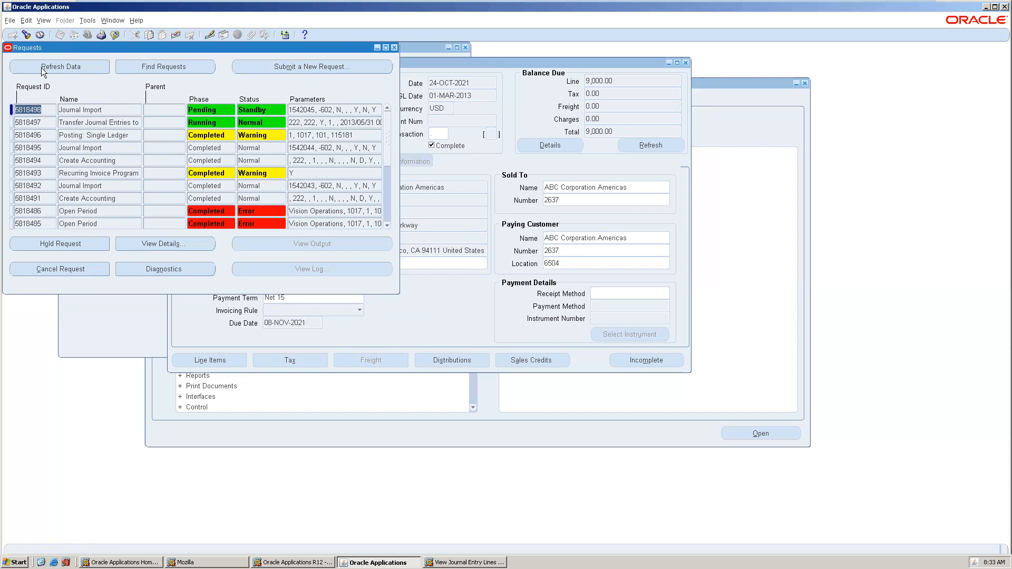
pyautogui.click(41, 67)
pyautogui.click(41, 68)
pyautogui.click(41, 67)
pyautogui.click(41, 68)
pyautogui.click(41, 67)
pyautogui.click(41, 67)
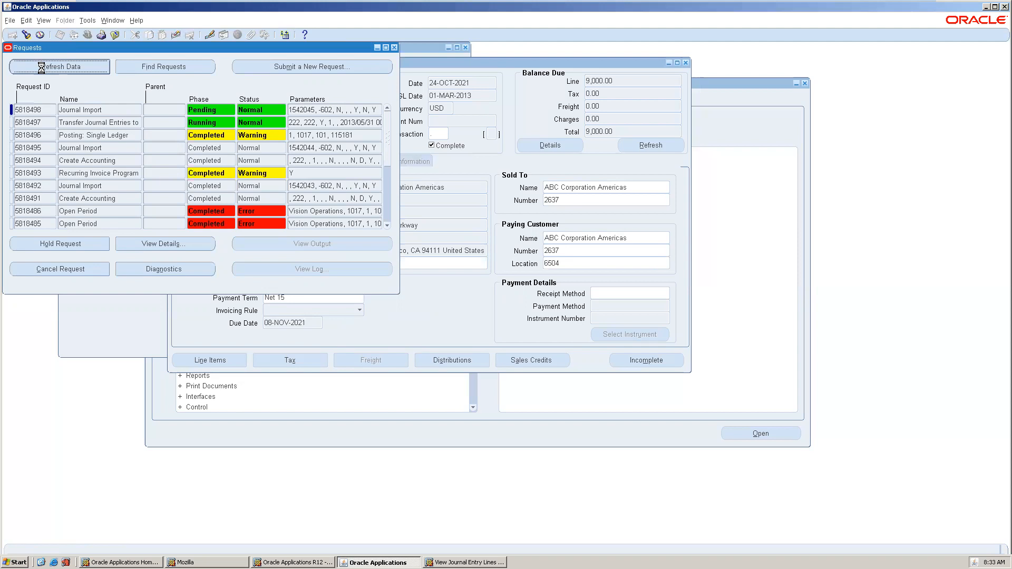
pyautogui.click(41, 68)
pyautogui.click(41, 67)
pyautogui.click(41, 67)
pyautogui.click(41, 68)
pyautogui.click(41, 68)
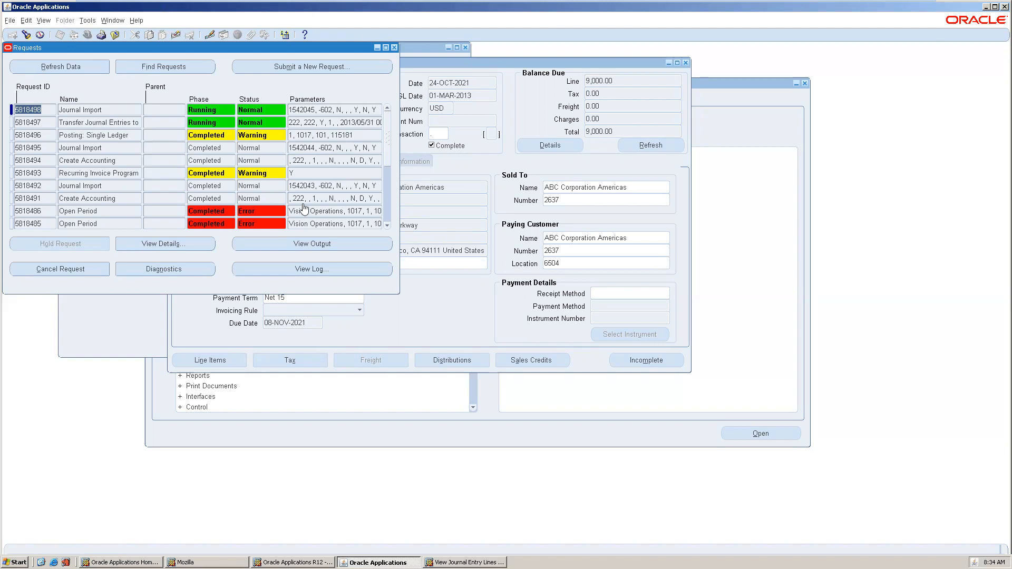
pyautogui.click(50, 68)
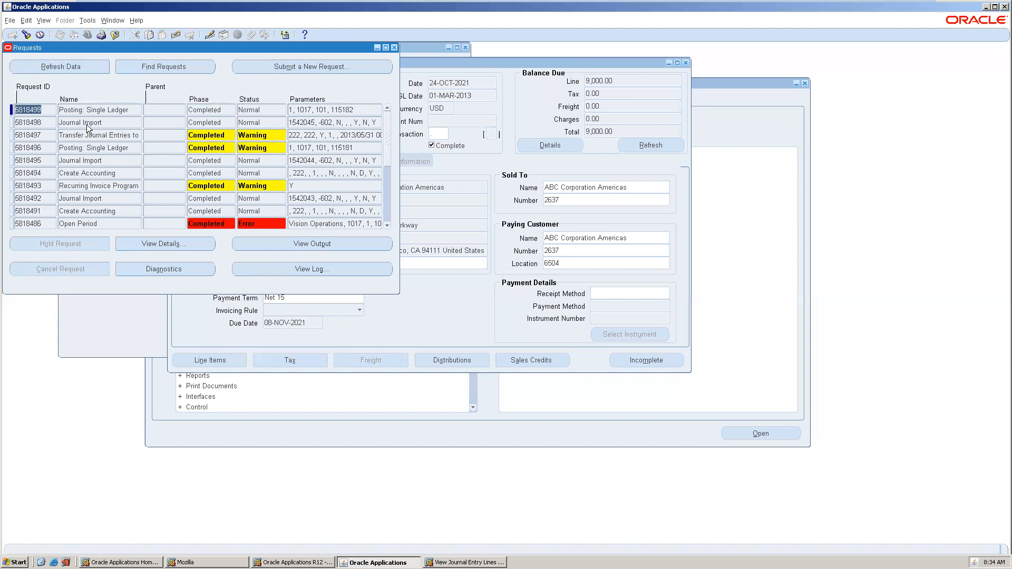
pyautogui.click(87, 123)
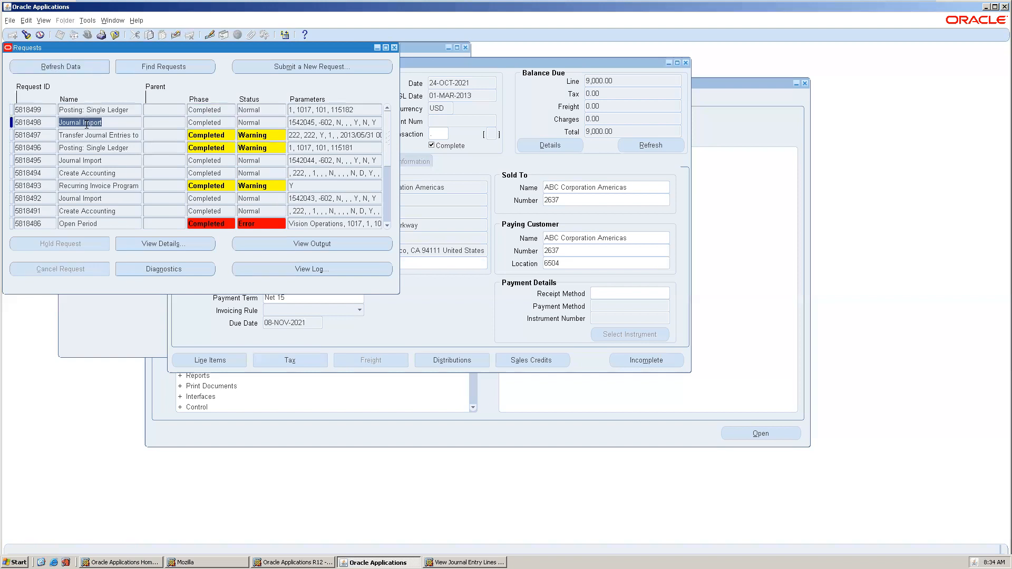
pyautogui.click(322, 242)
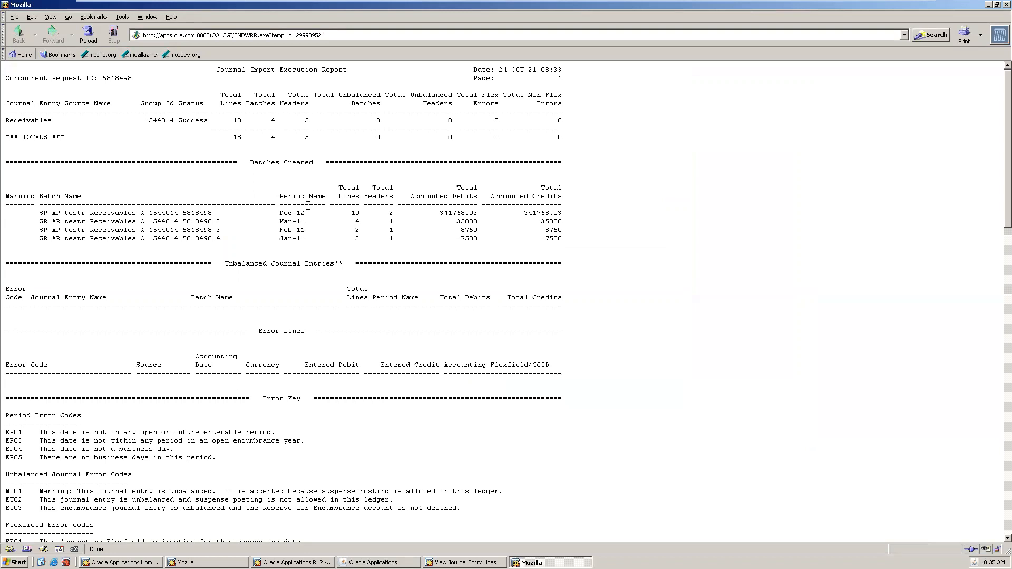
pyautogui.click(1004, 6)
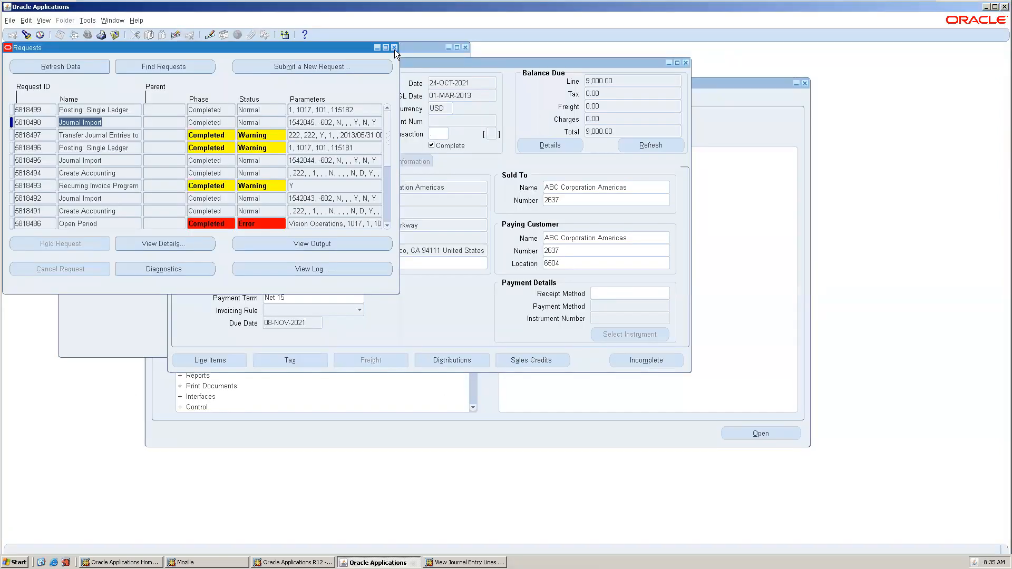
# Close Requests and Transactions and switch to the General Ledger, Vision Operations (USA) responsibility.
pyautogui.click(394, 48)
pyautogui.click(686, 63)
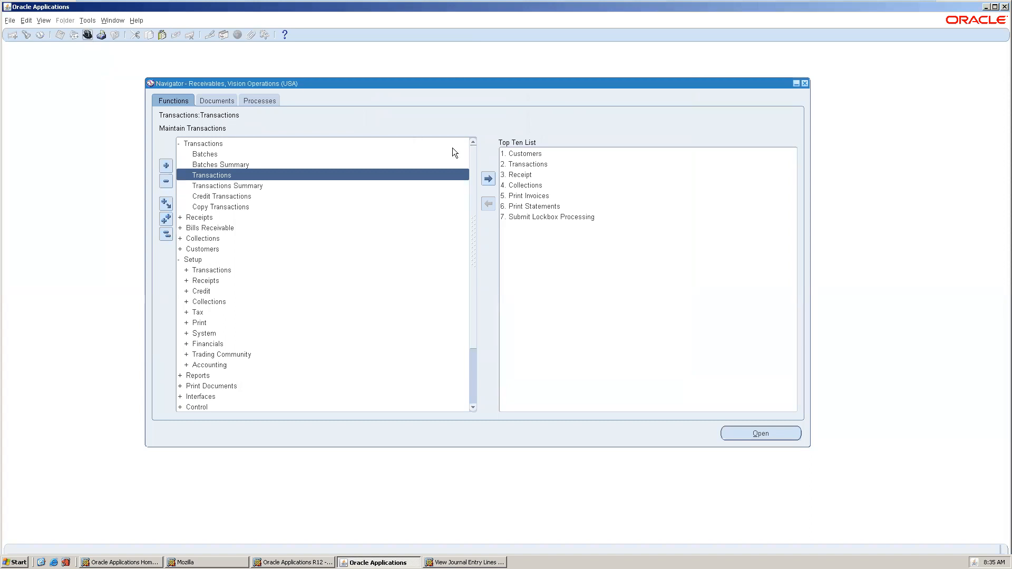
pyautogui.write('general Ledger, %')
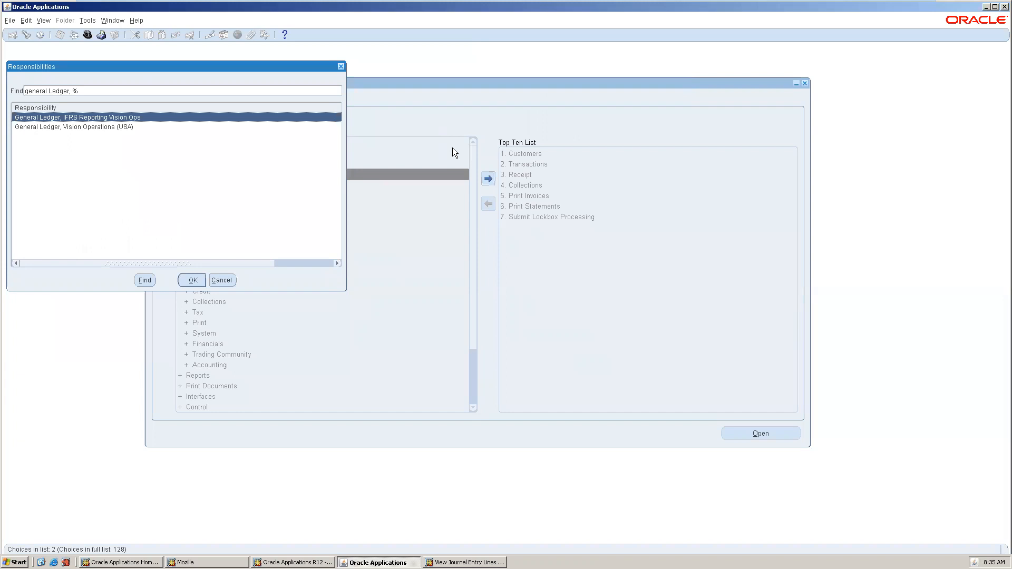
pyautogui.doubleClick(98, 128)
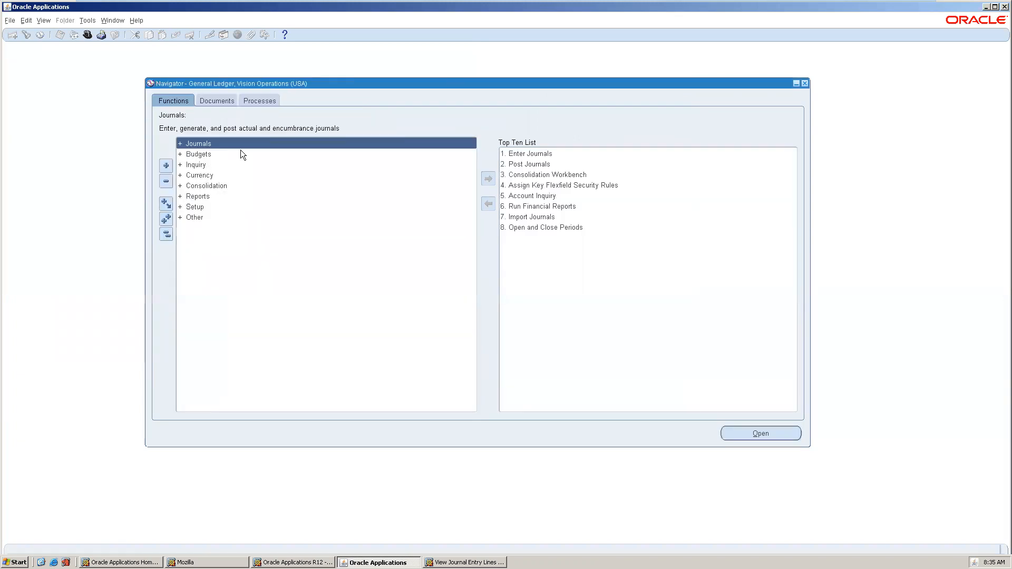
# Open Journals > Enter and set the search source to Receivables.
pyautogui.doubleClick(244, 147)
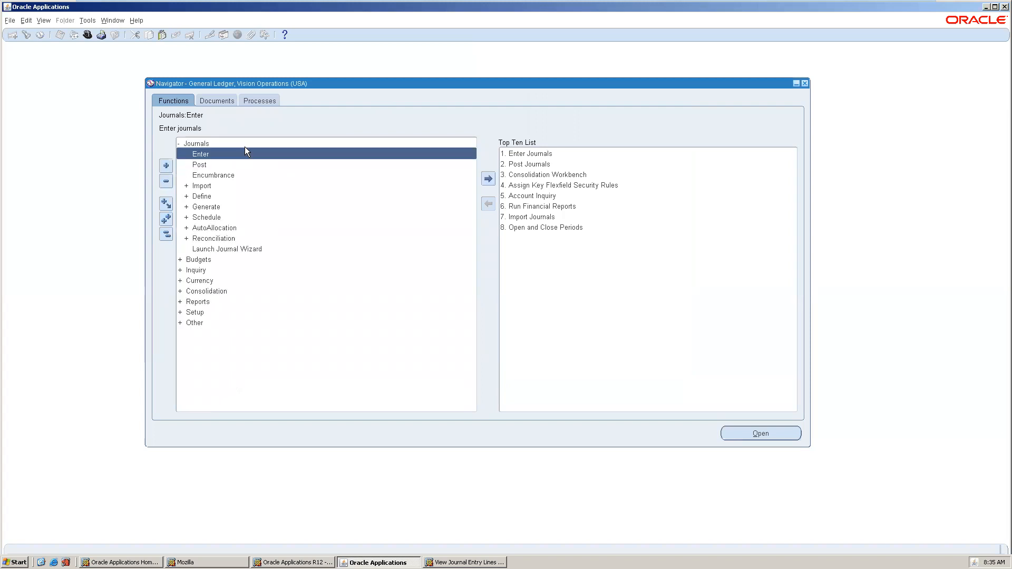
pyautogui.doubleClick(248, 154)
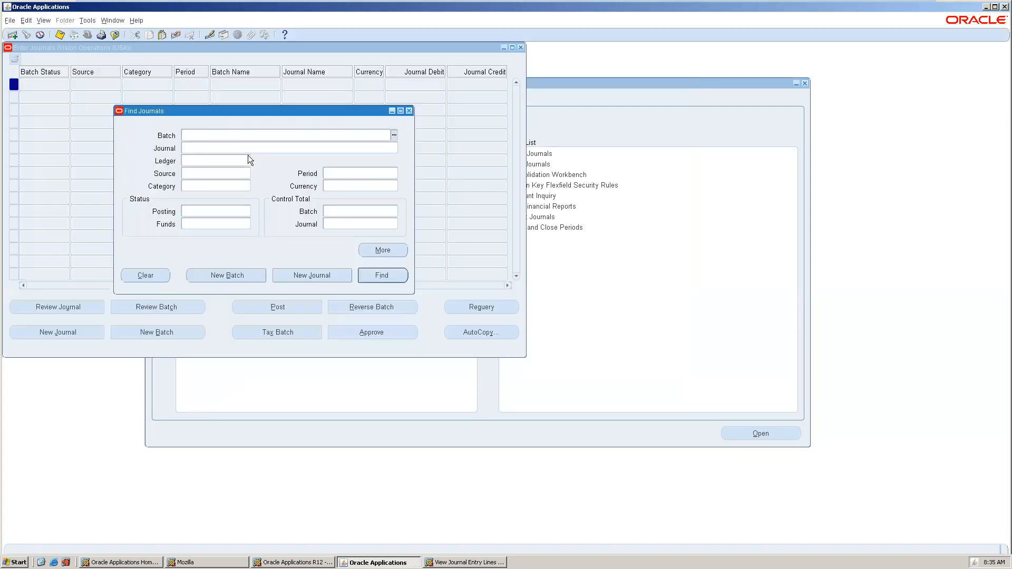
pyautogui.click(202, 172)
pyautogui.write('rece')
pyautogui.press('Tab')
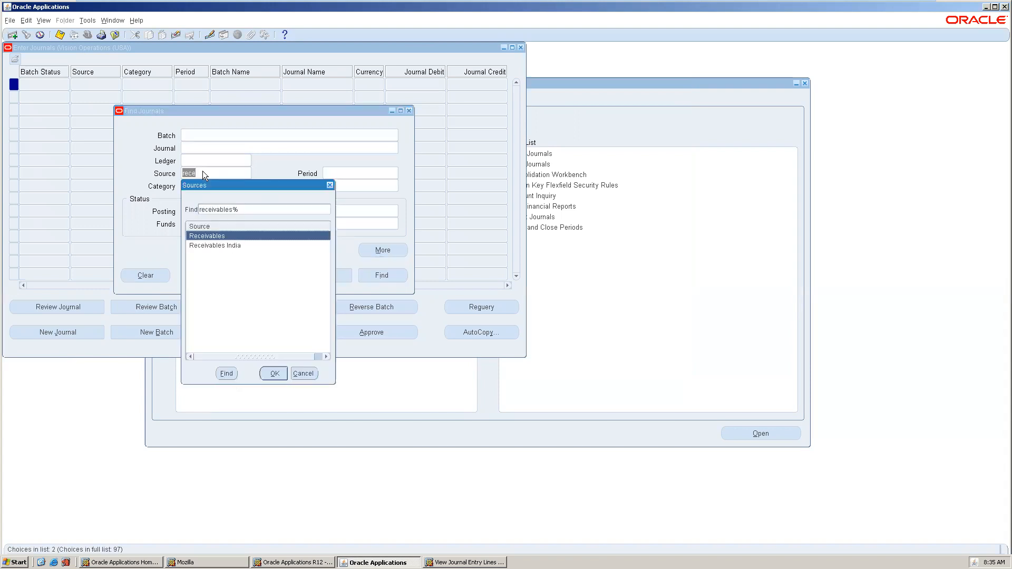
pyautogui.doubleClick(224, 237)
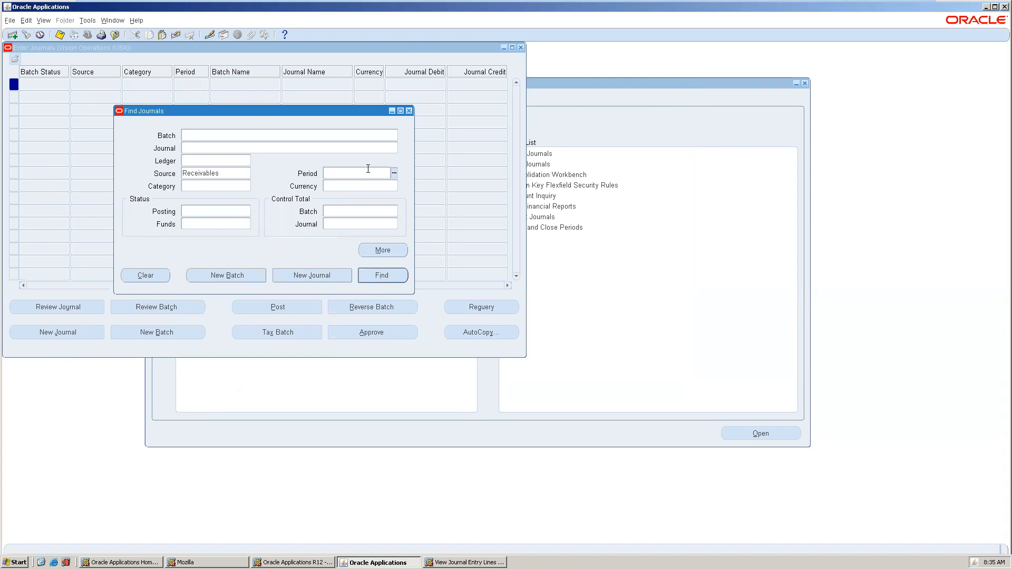
# Set the period to May-13 and find the matching Receivables journals.
pyautogui.write('jan')
pyautogui.press('Tab')
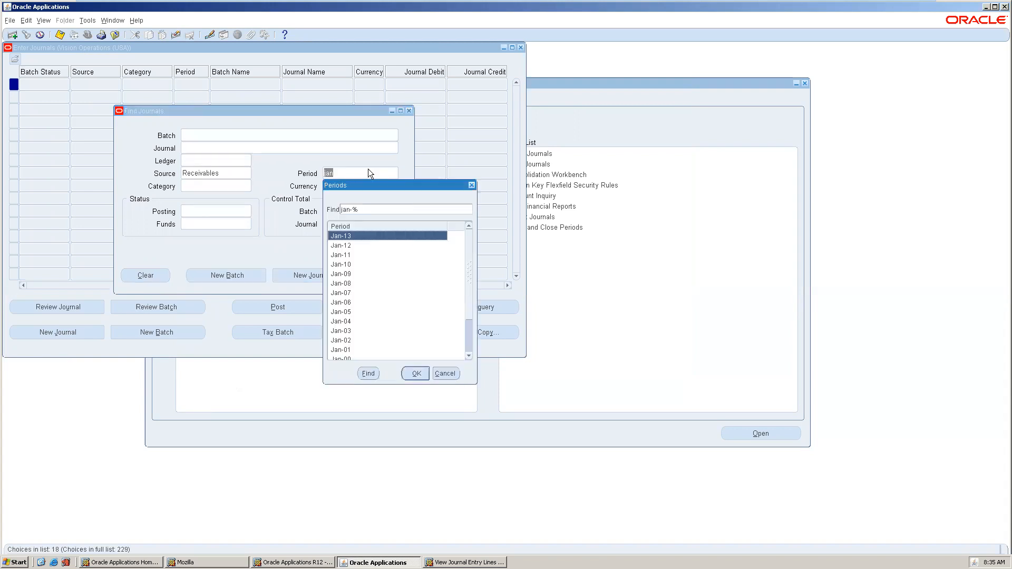
pyautogui.doubleClick(369, 236)
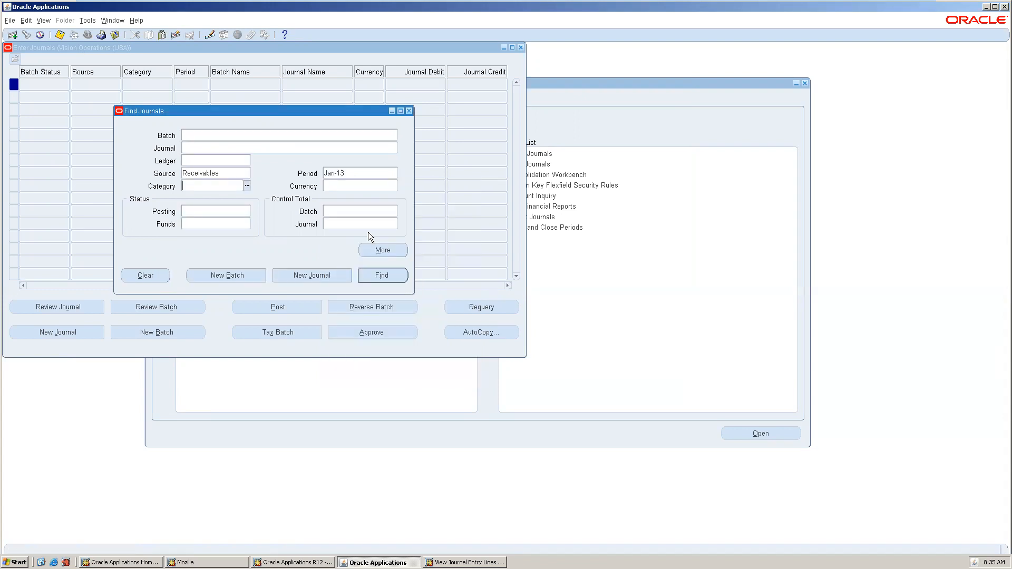
pyautogui.click(359, 172)
pyautogui.press('BackSpace')
pyautogui.write('May')
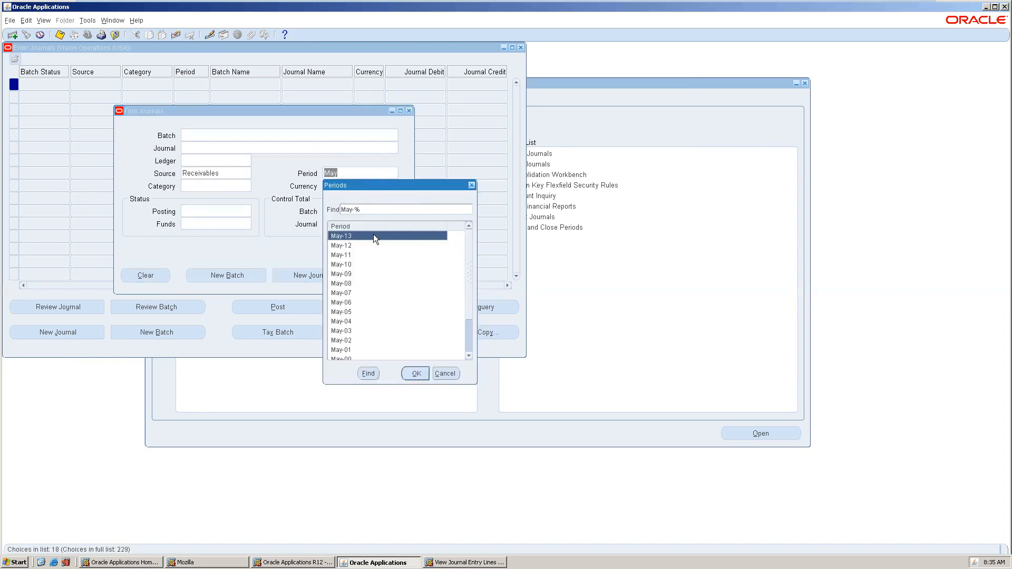
pyautogui.doubleClick(373, 236)
pyautogui.click(382, 271)
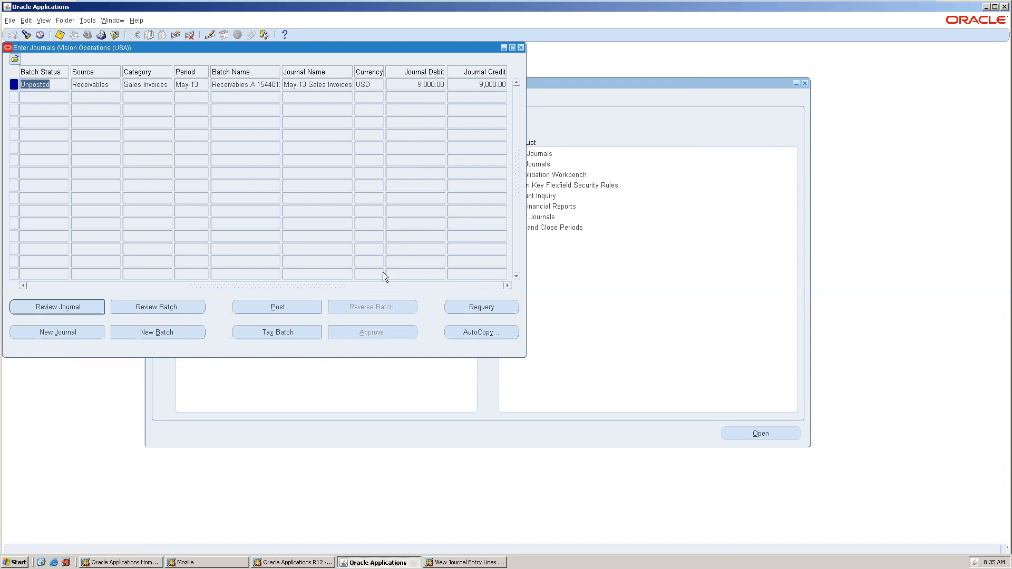
# Review the May-13 Sales Invoices journal lines and attempt posting, accepting the APP-SQLGL-08090 closed-period error.
pyautogui.click(72, 309)
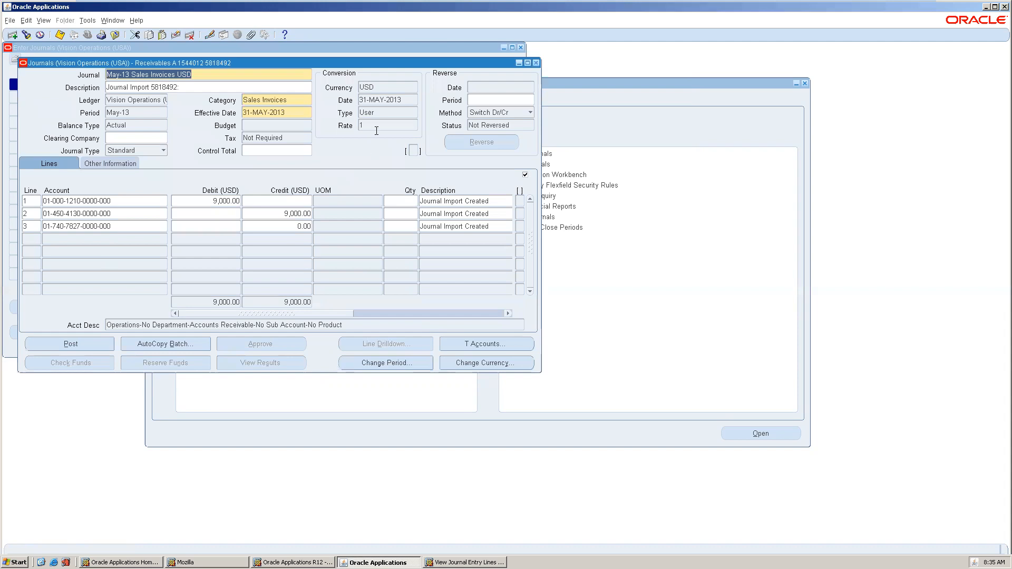
pyautogui.click(90, 343)
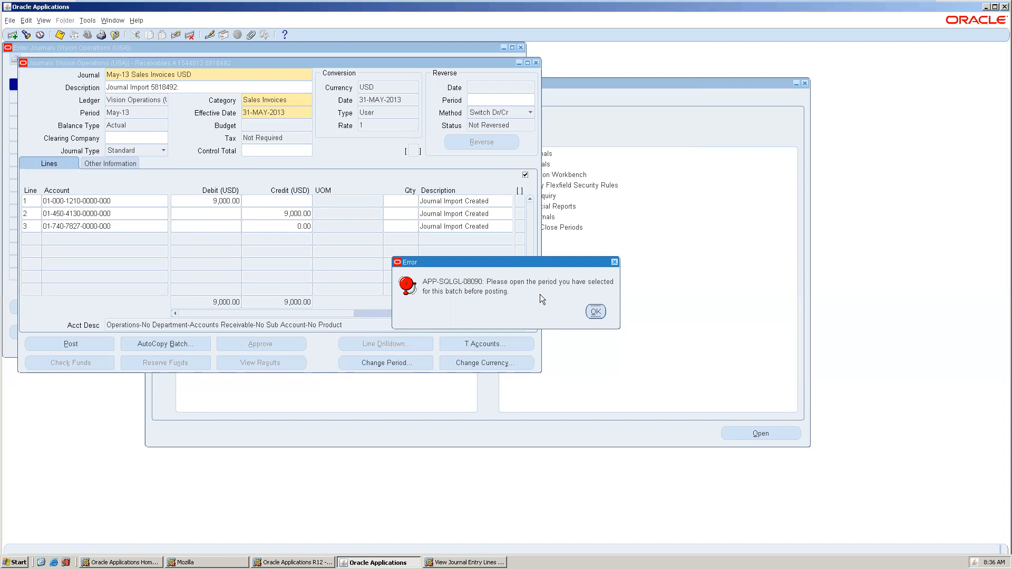
pyautogui.click(601, 314)
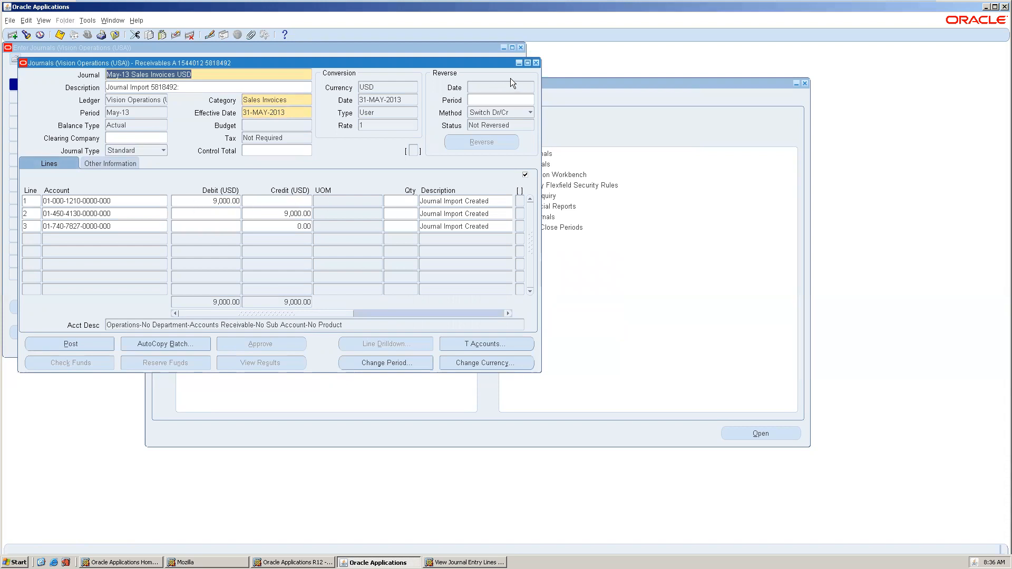
# Close the Journals and Enter Journals windows, leaving the journal unposted.
pyautogui.click(535, 63)
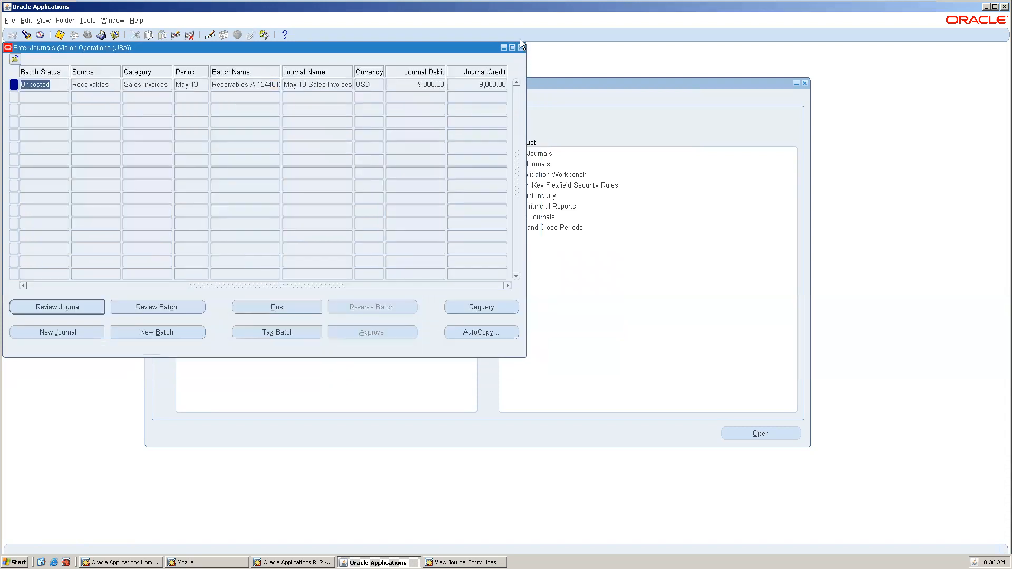
pyautogui.click(521, 48)
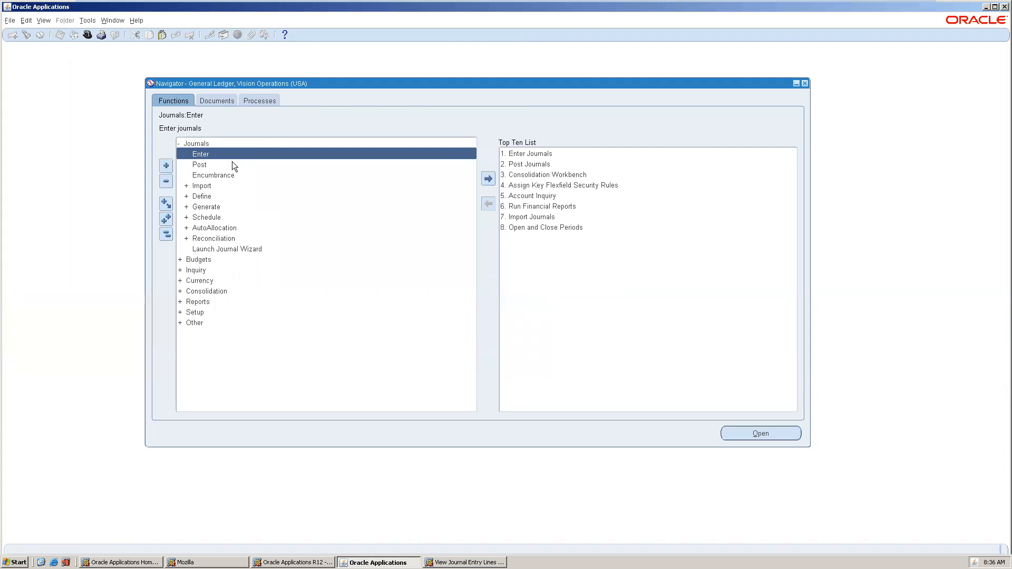
pyautogui.moveTo(890, 5)
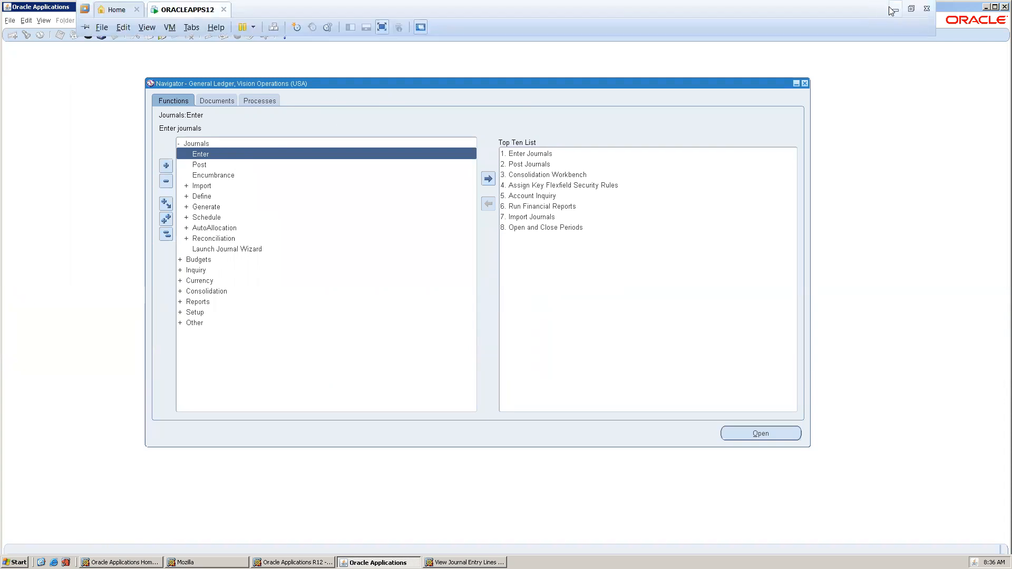